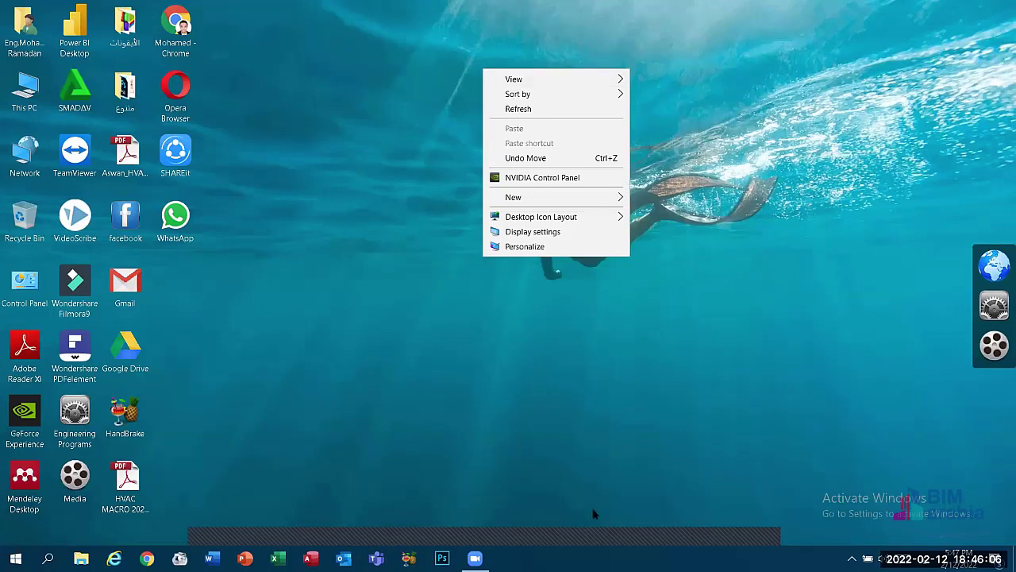
left_click(335, 214)
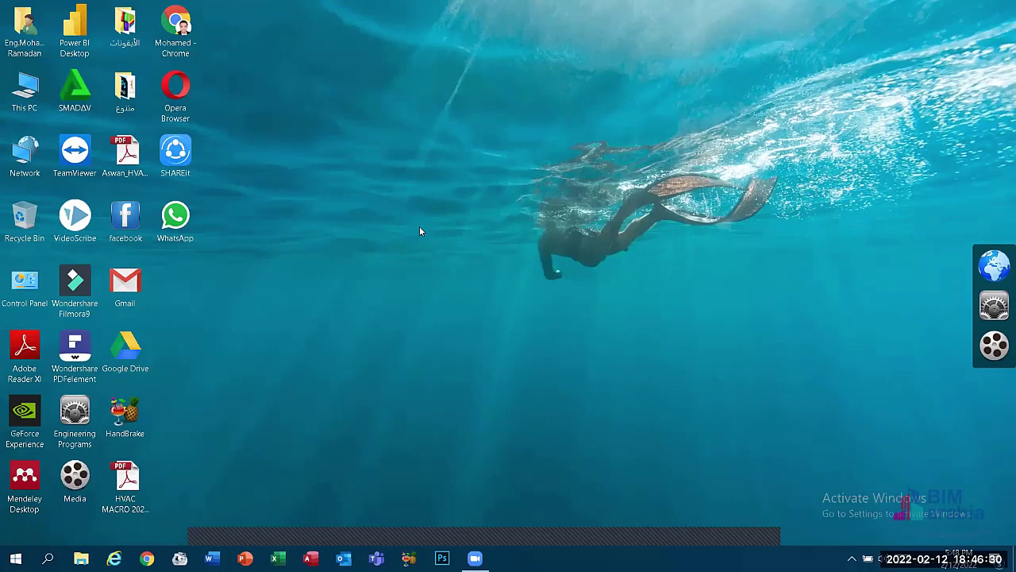
left_click(47, 99)
right_click(48, 99)
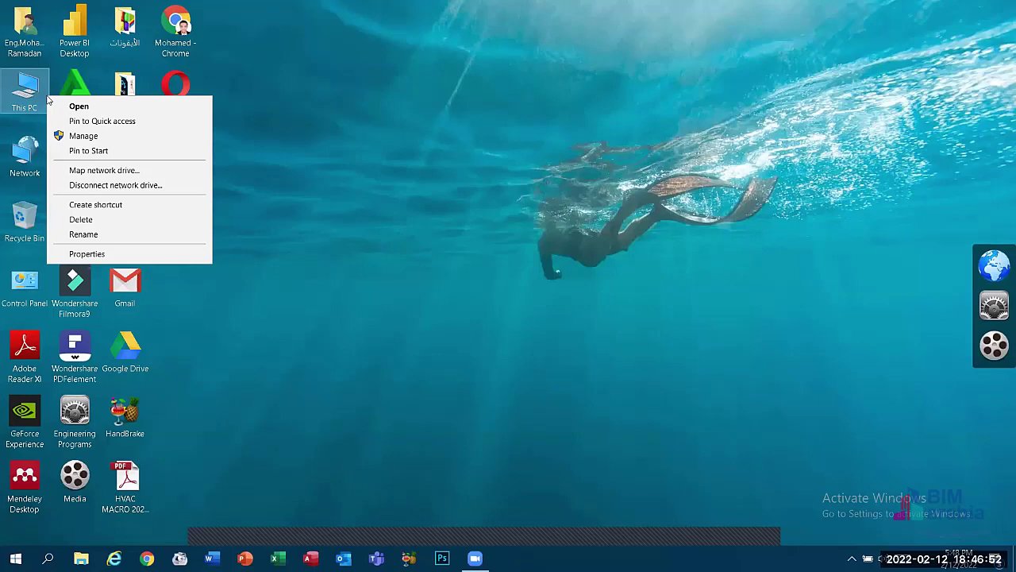
left_click(541, 222)
right_click(540, 221)
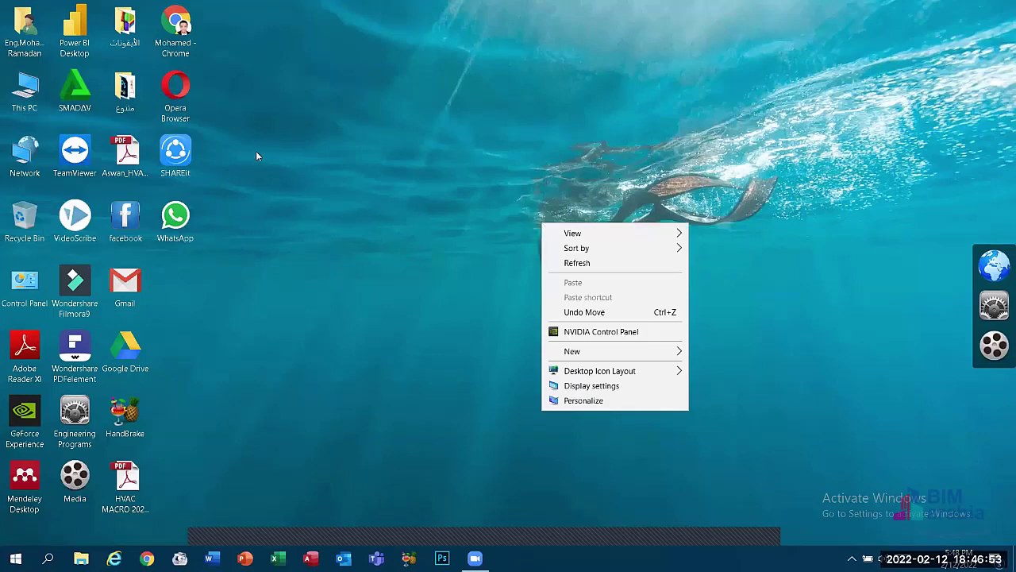
- View the basic system information of This PC through its properties and close the window
left_click(40, 96)
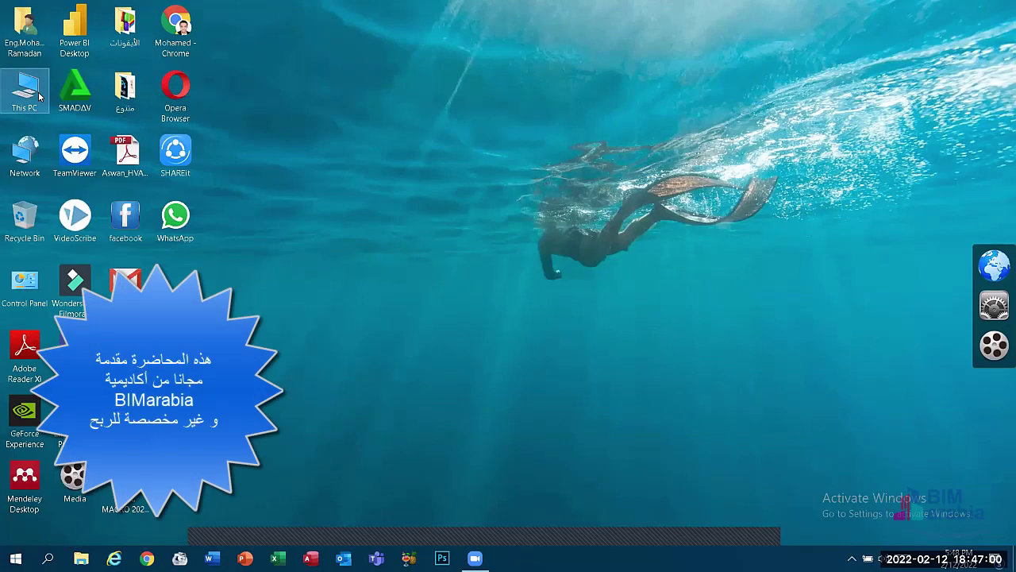
right_click(40, 96)
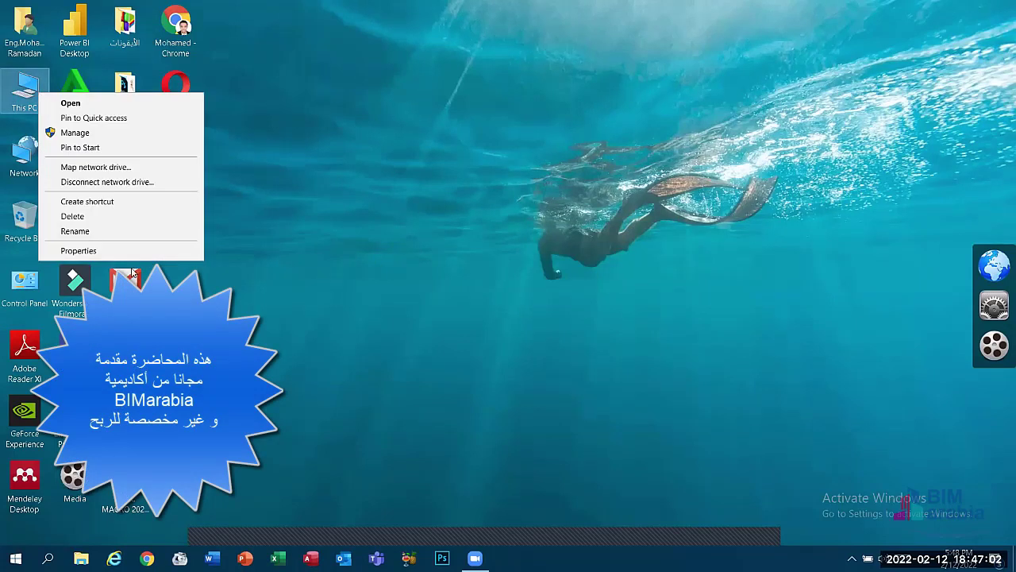
left_click(200, 250)
left_click(586, 252)
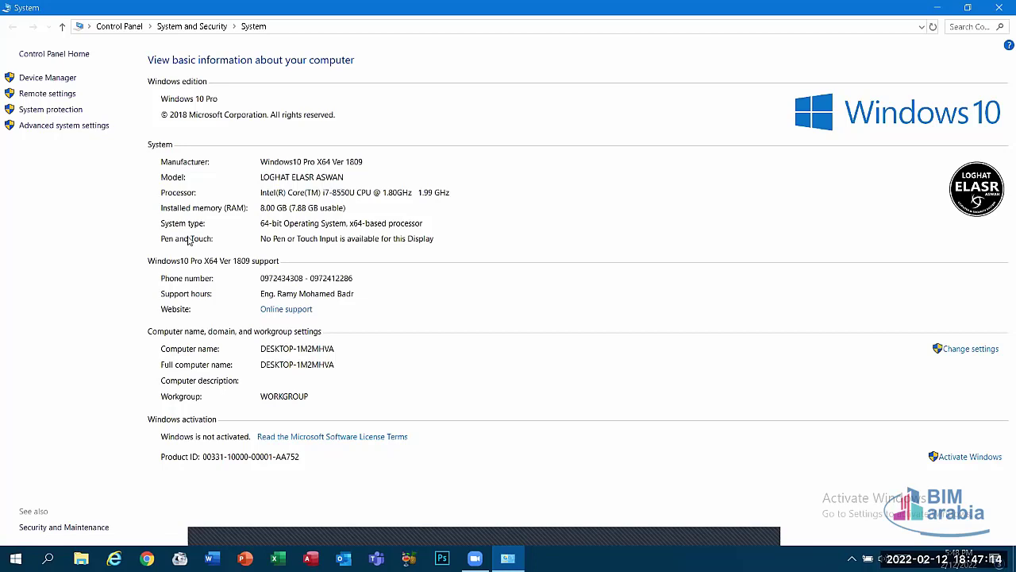
left_click(1000, 7)
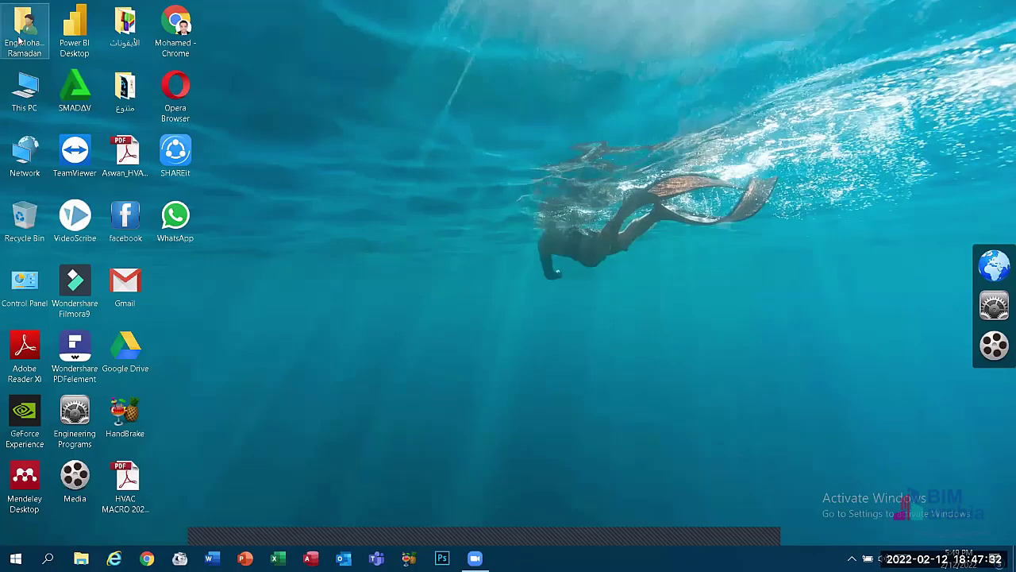
- Reopen the properties of This PC and close the system information window again
right_click(17, 102)
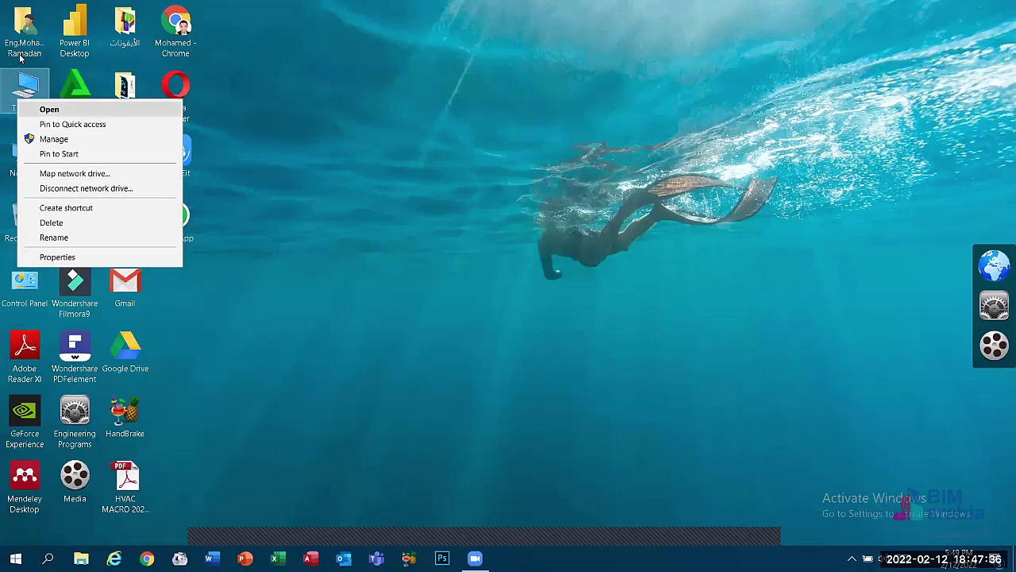
left_click(106, 257)
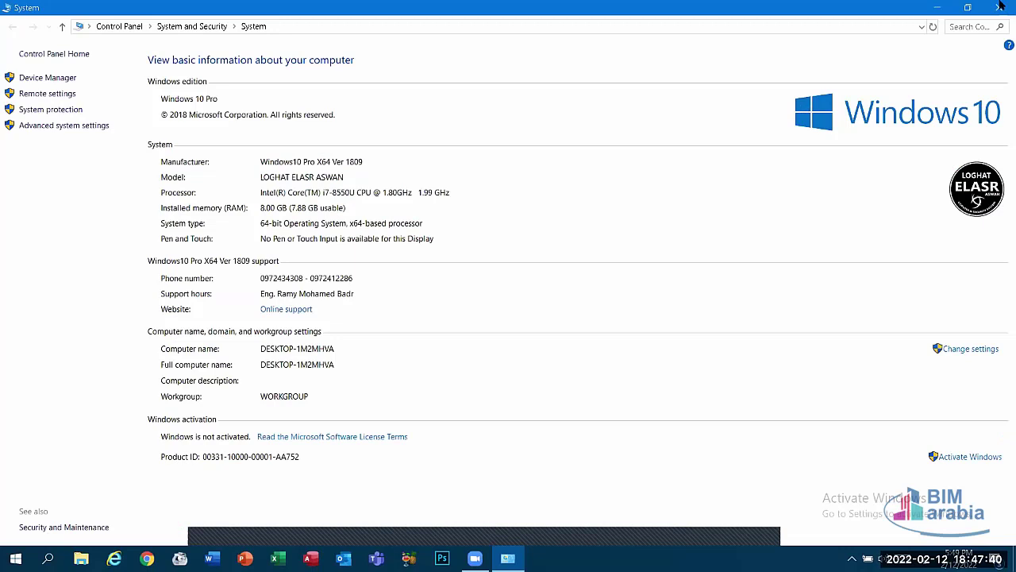
key("alt+F4")
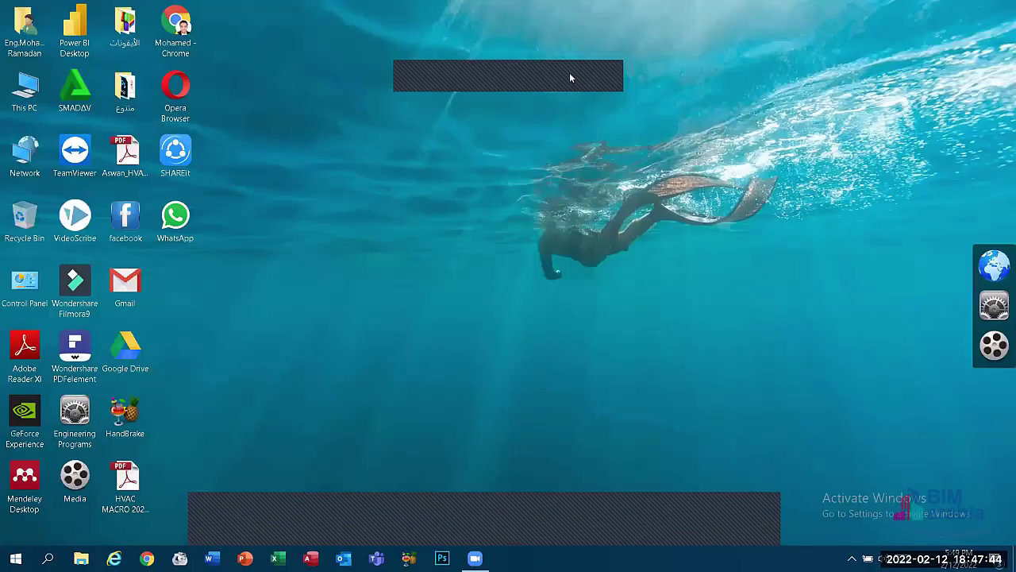
key("alt+F4")
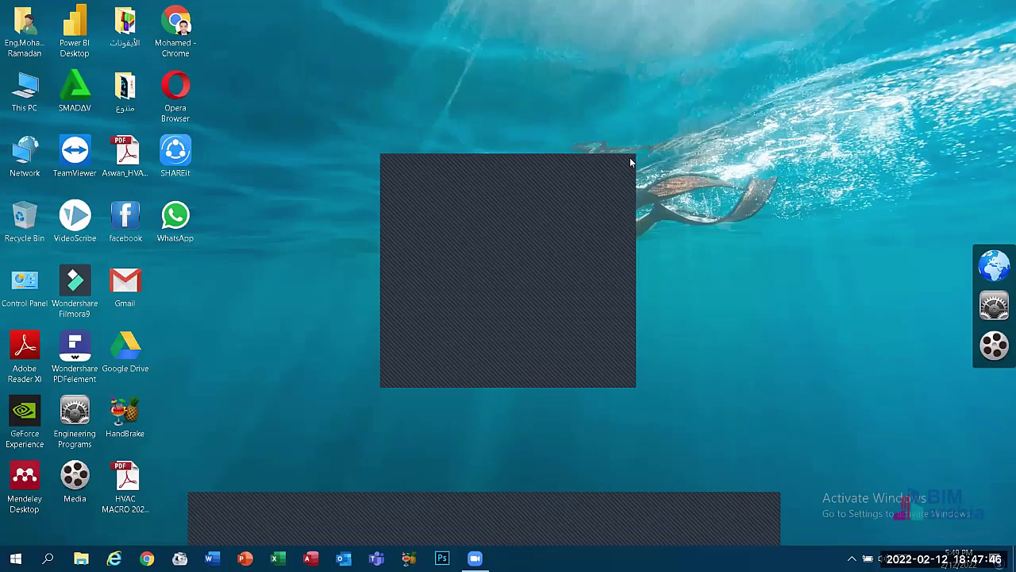
key("Escape")
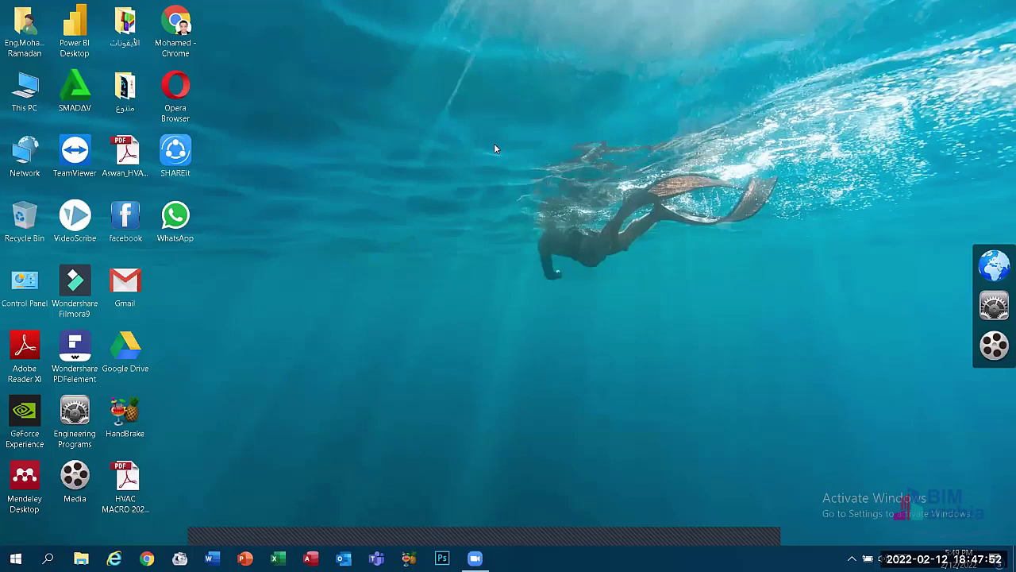
- Change the desktop icons to large size and return them to medium size
right_click(489, 126)
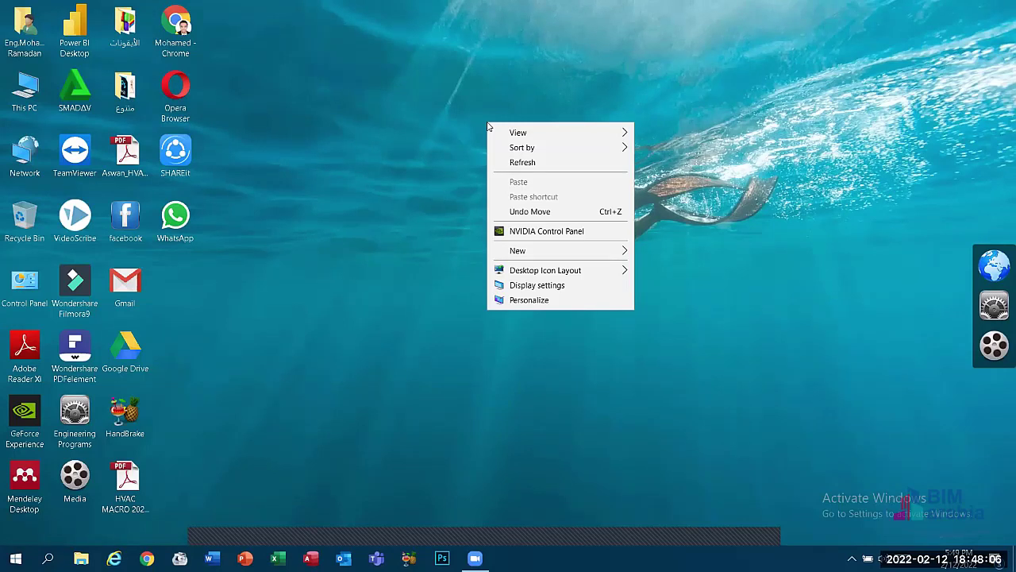
mouse_move(518, 135)
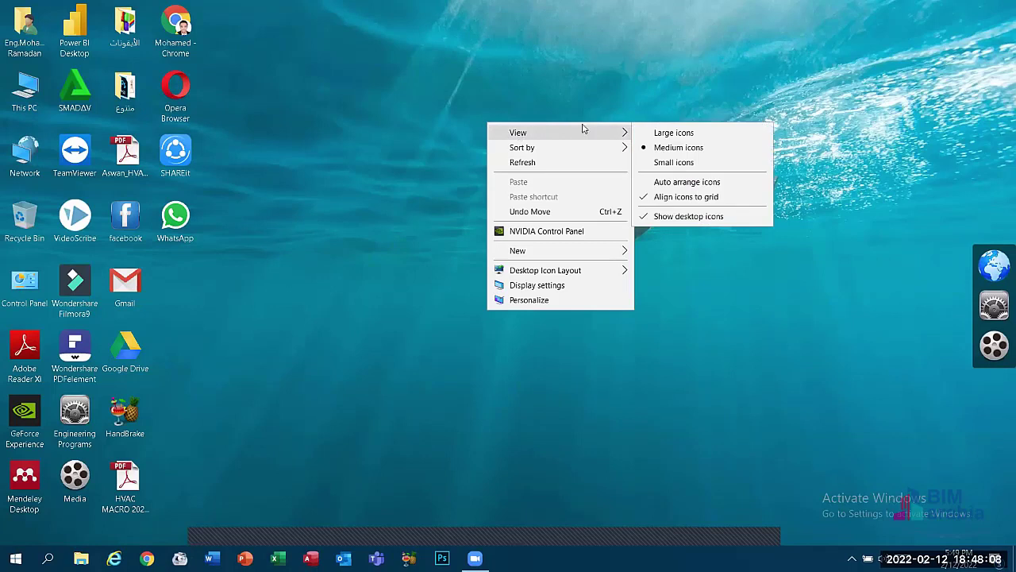
left_click(673, 132)
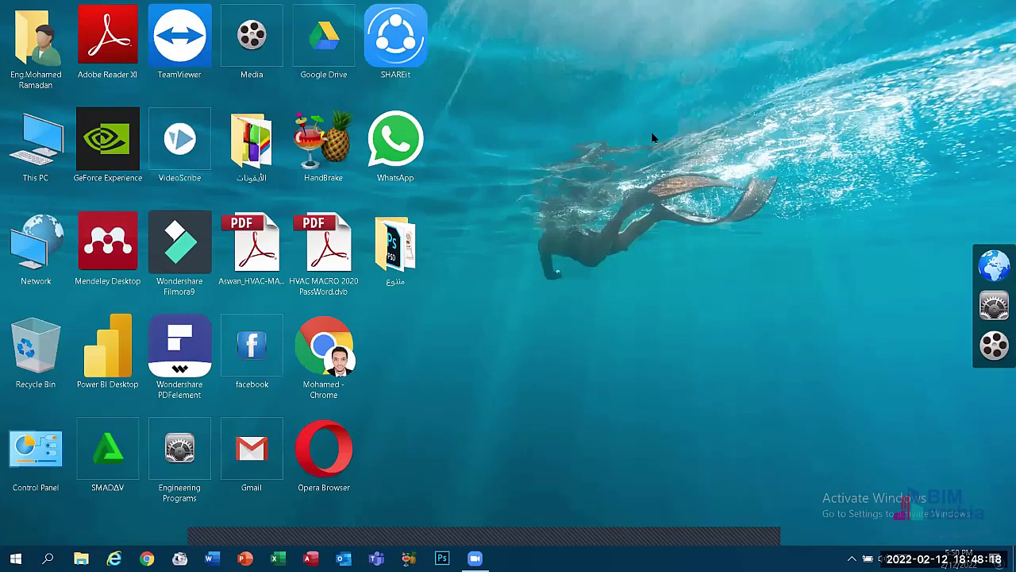
right_click(529, 124)
mouse_move(543, 132)
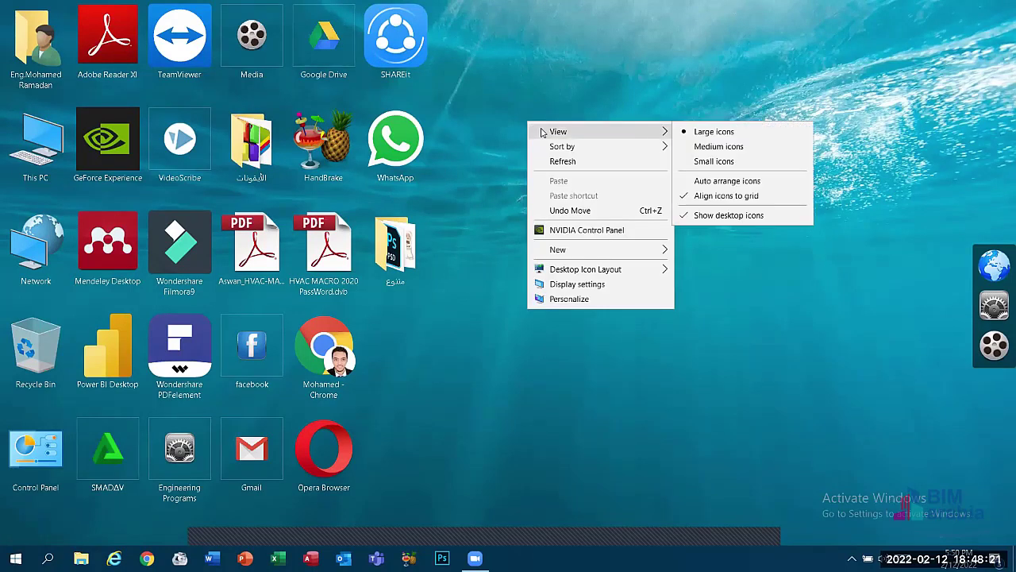
left_click(689, 147)
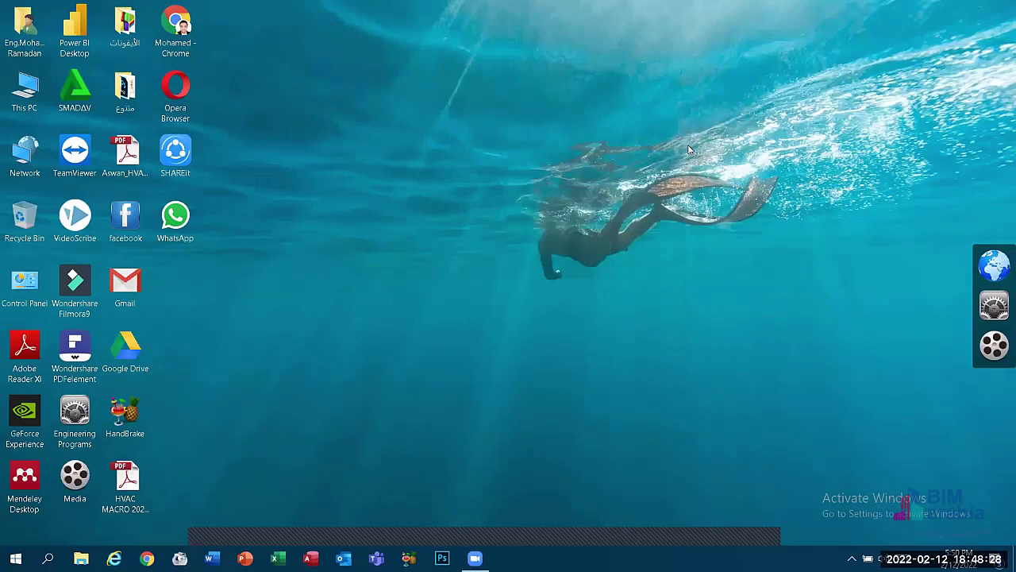
- Change the desktop icons to small size and set them back to medium size
right_click(326, 118)
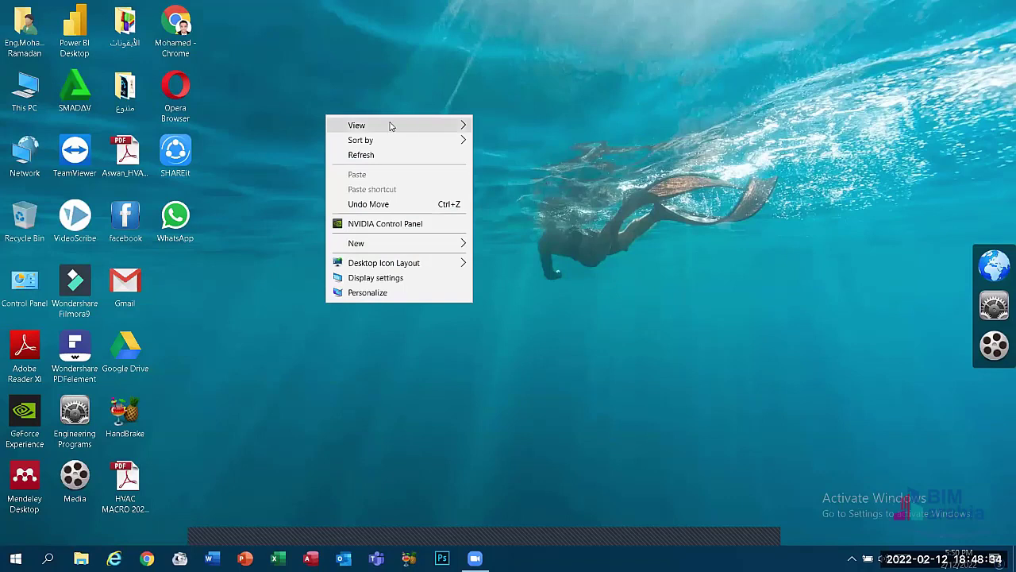
mouse_move(442, 127)
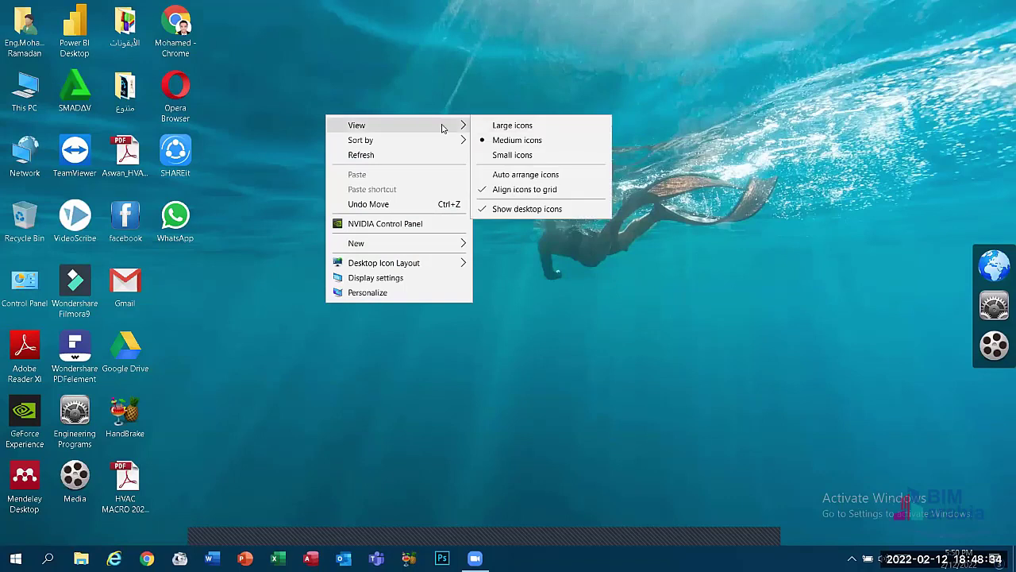
left_click(535, 159)
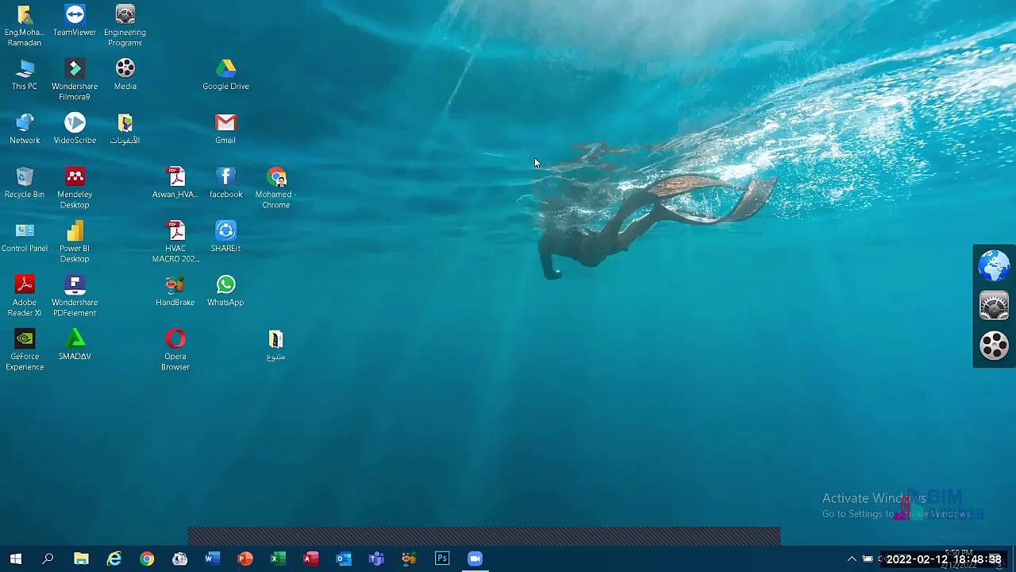
right_click(358, 159)
mouse_move(376, 165)
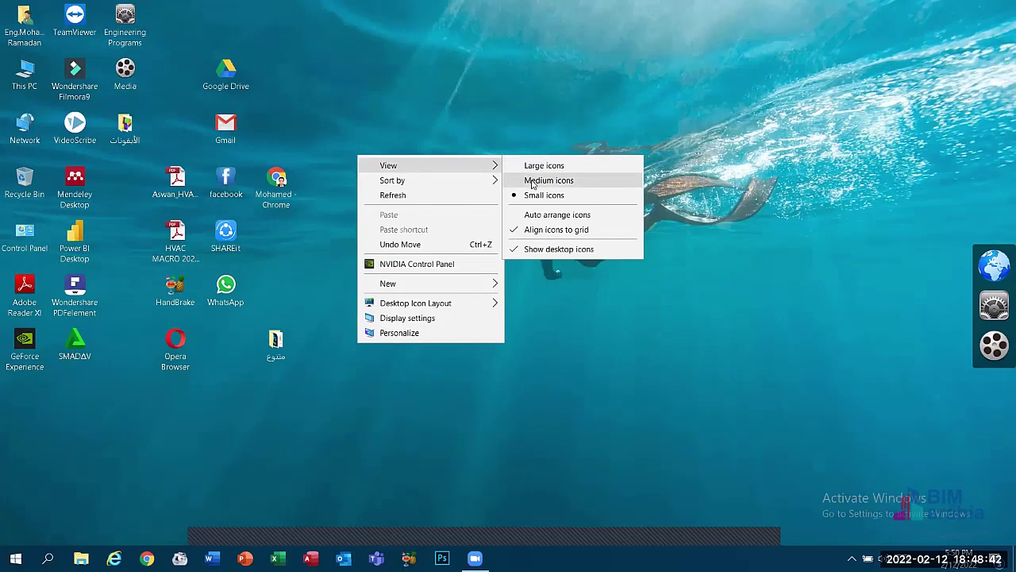
left_click(531, 181)
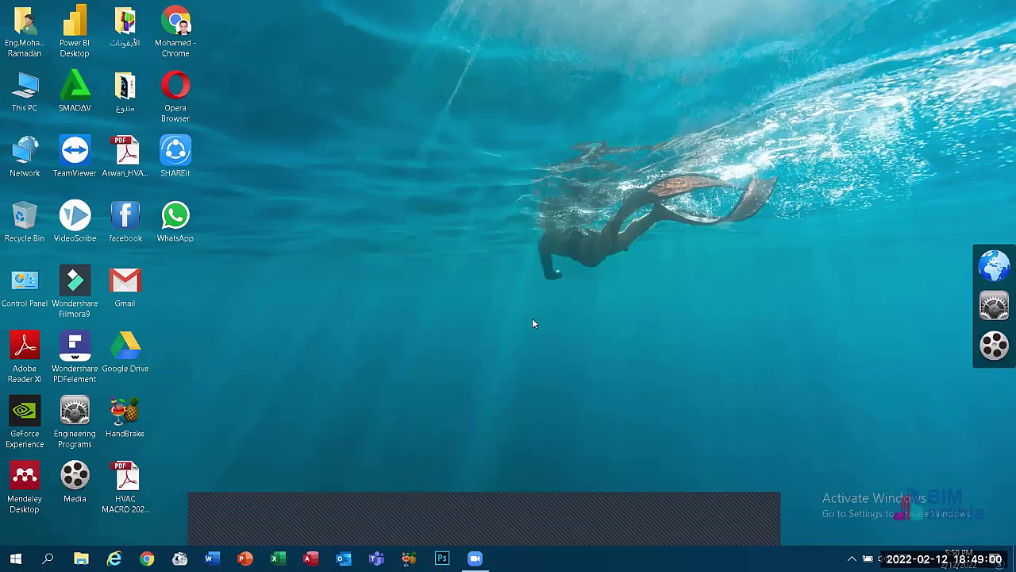
right_click(439, 111)
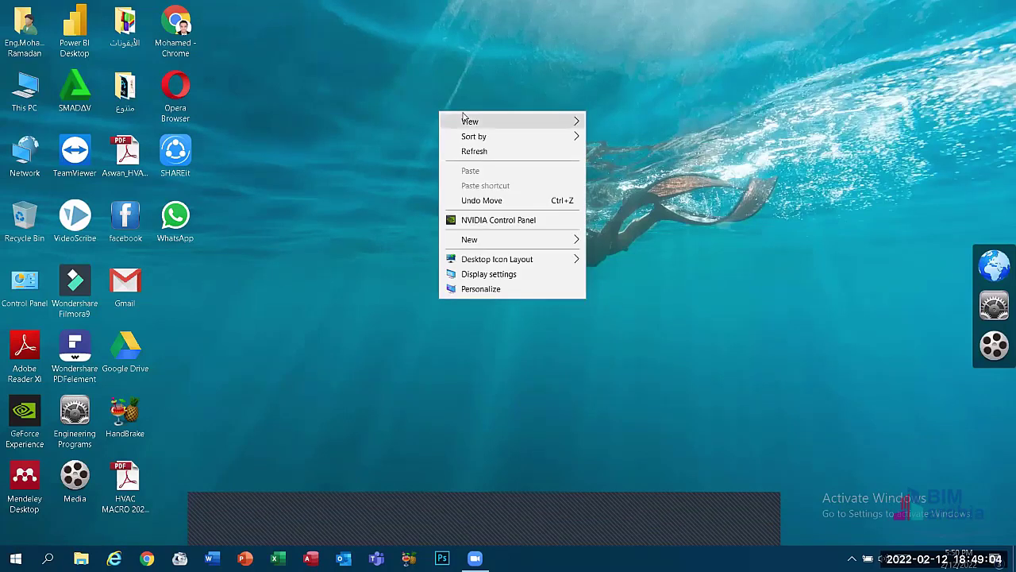
mouse_move(465, 116)
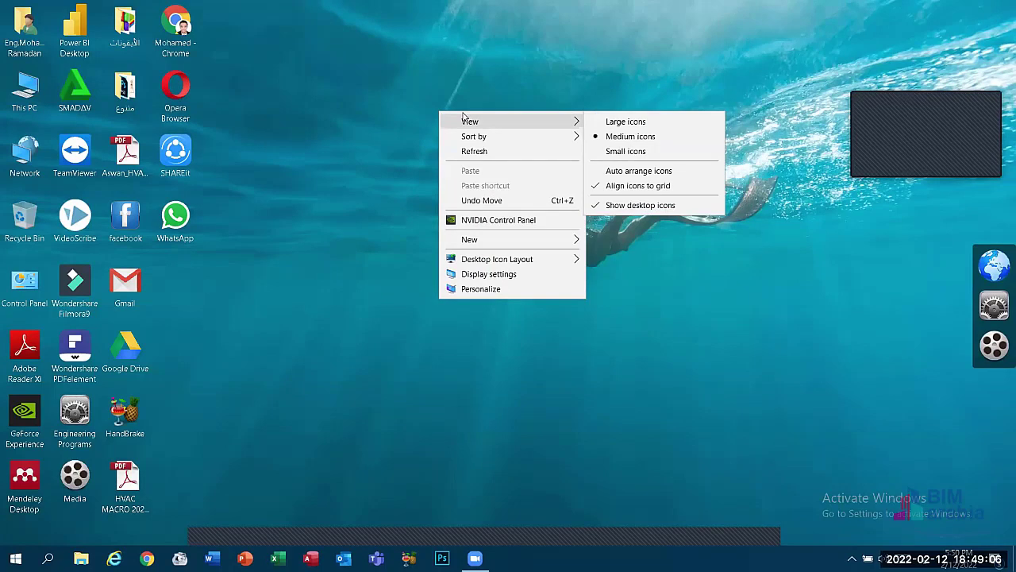
left_click(576, 121)
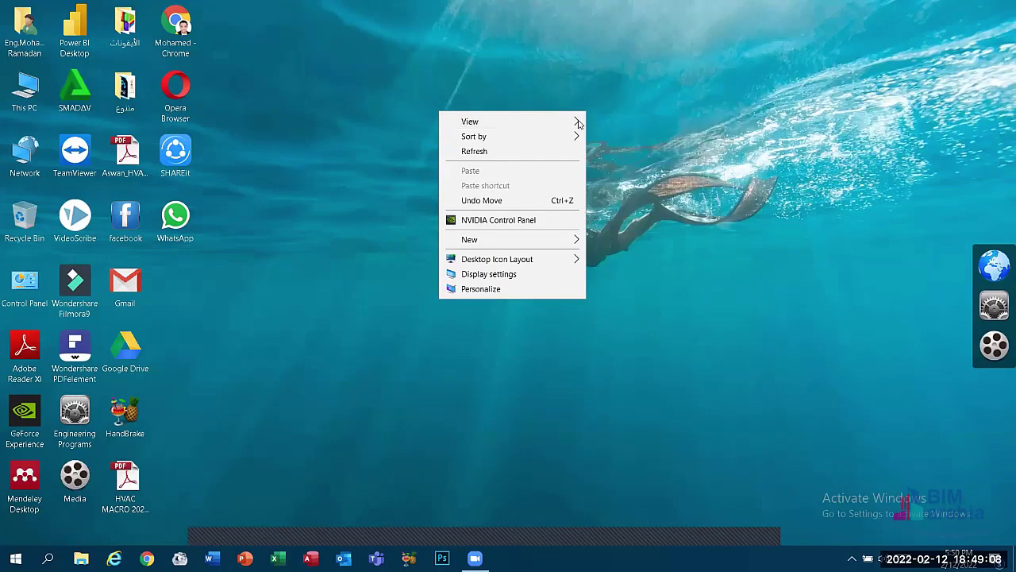
mouse_move(578, 122)
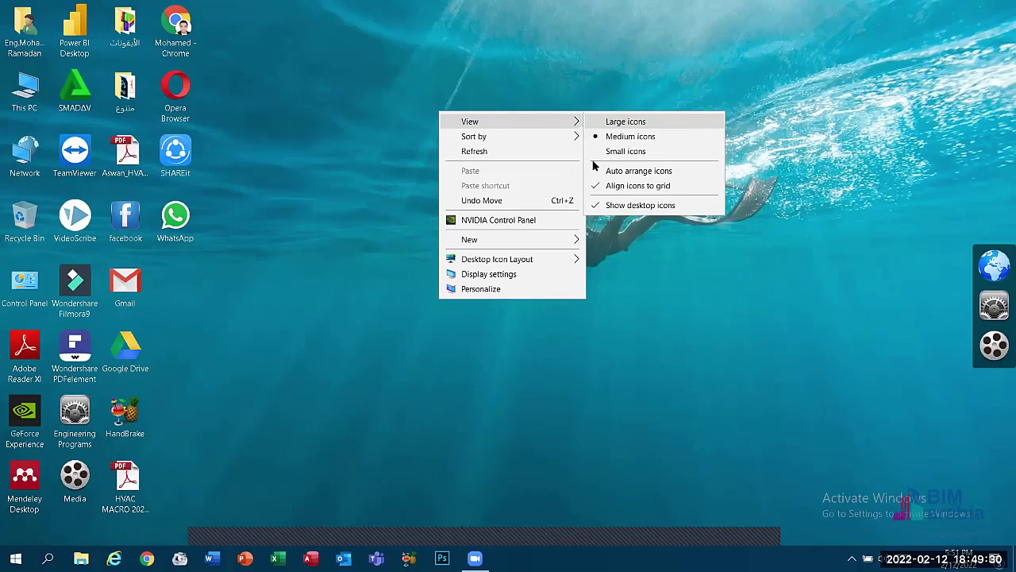
left_click(60, 173)
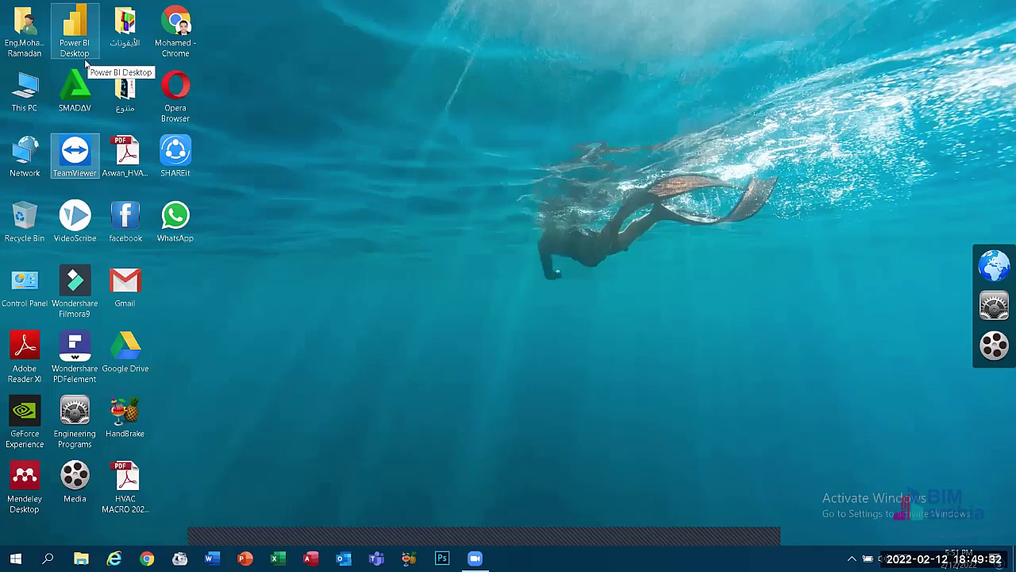
left_click(81, 86)
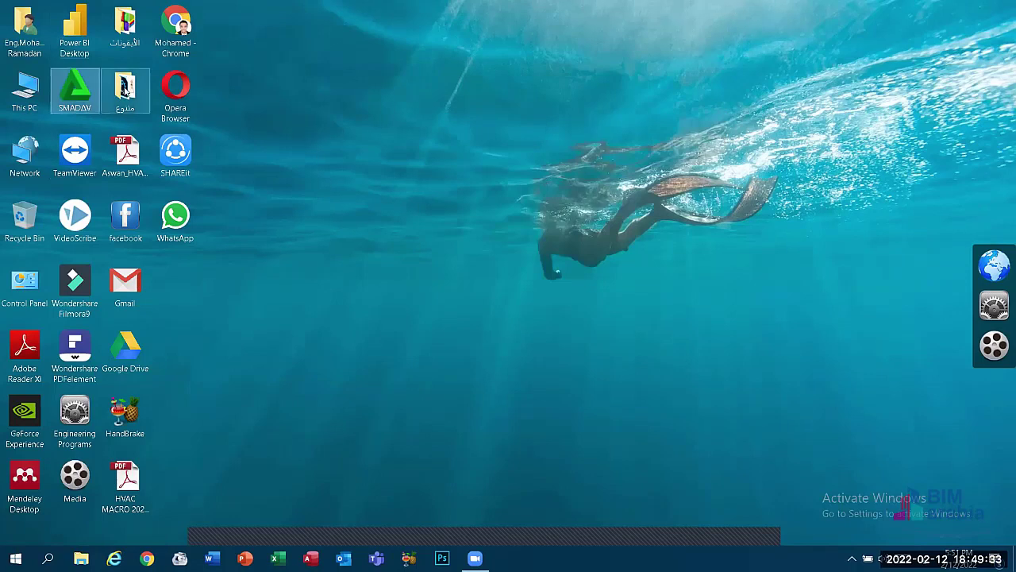
- Hide all desktop icons and show them again with the desktop's view options
right_click(291, 141)
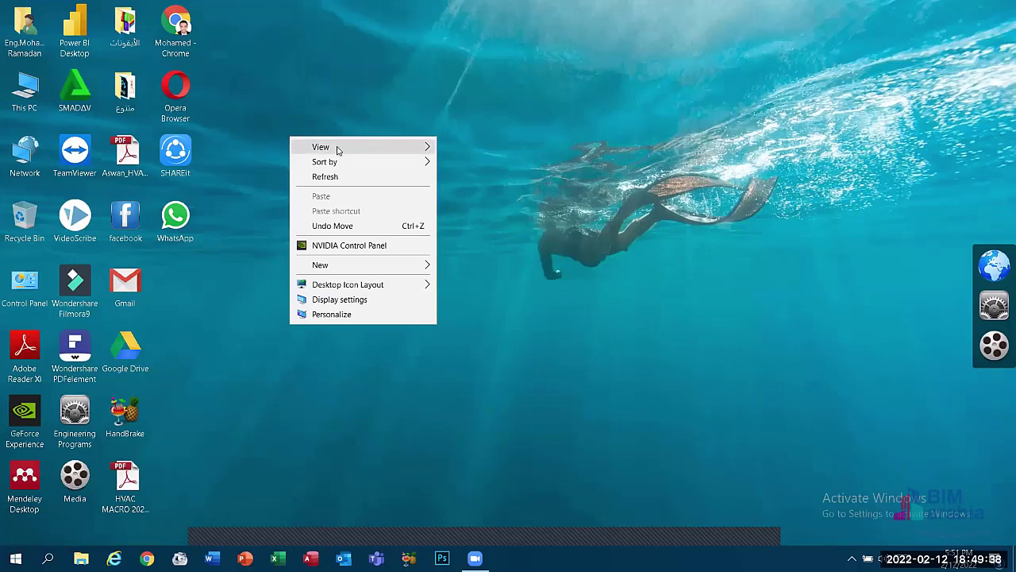
mouse_move(341, 151)
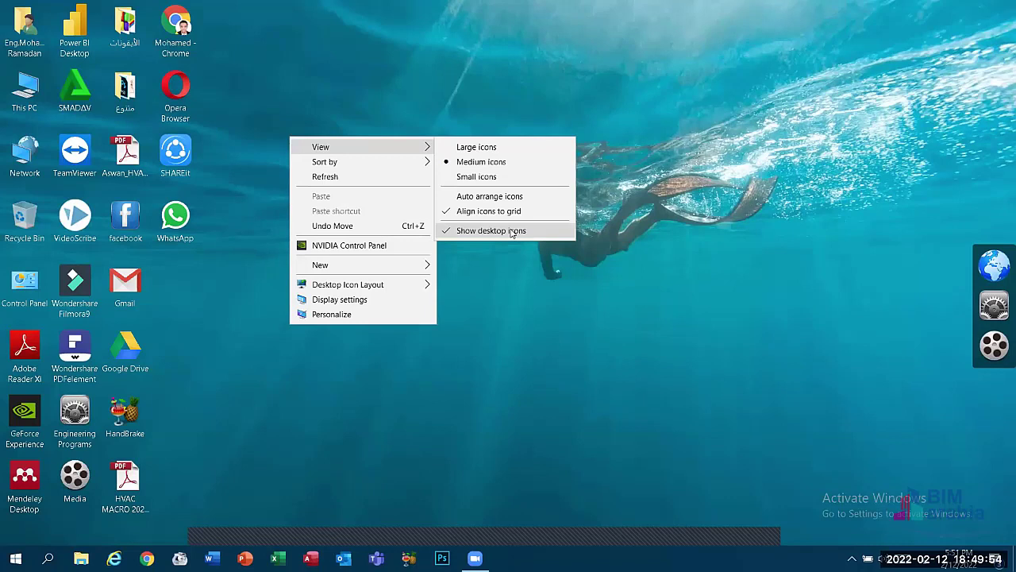
left_click(448, 231)
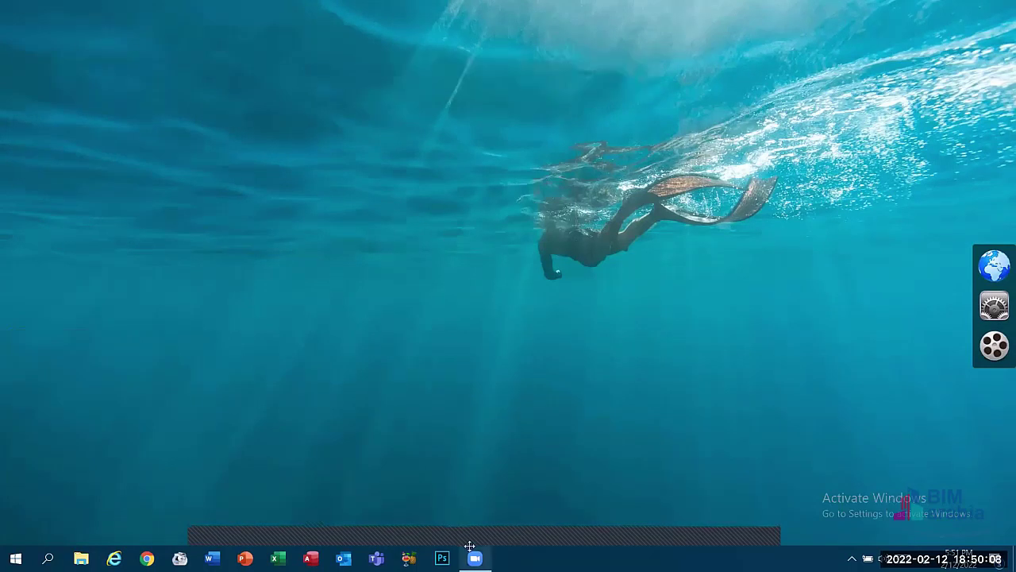
right_click(453, 297)
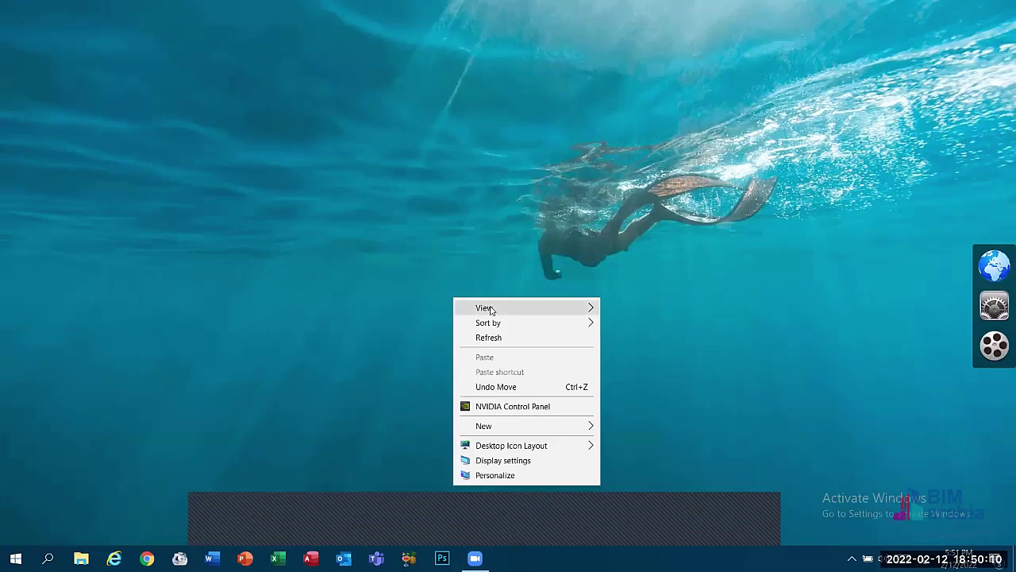
mouse_move(490, 309)
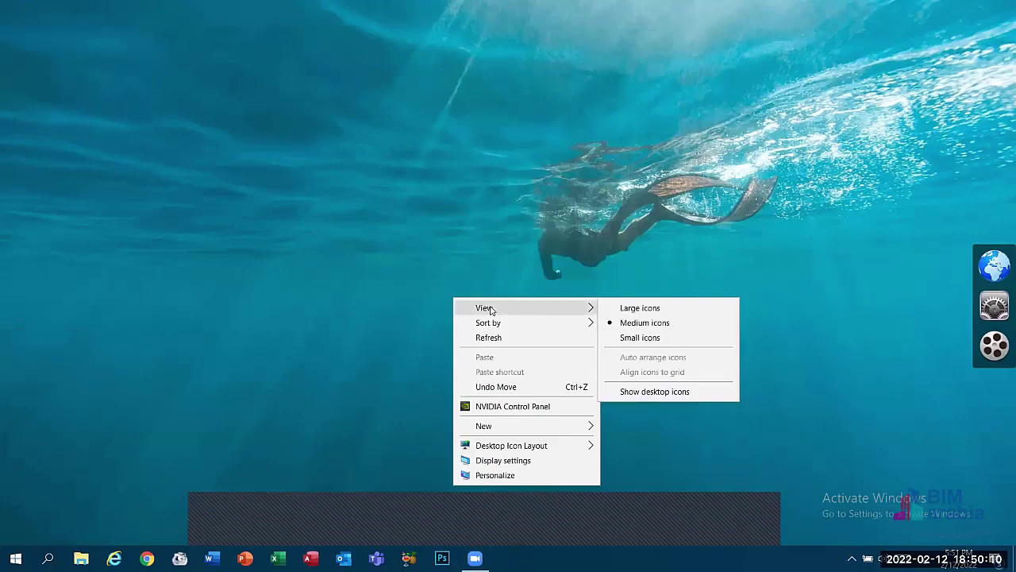
left_click(625, 394)
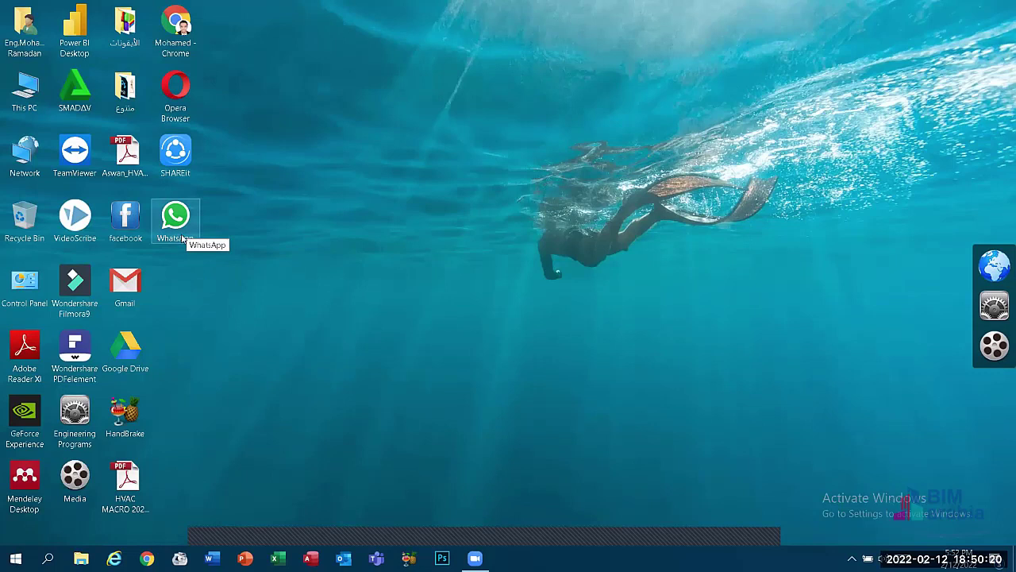
left_click(176, 89)
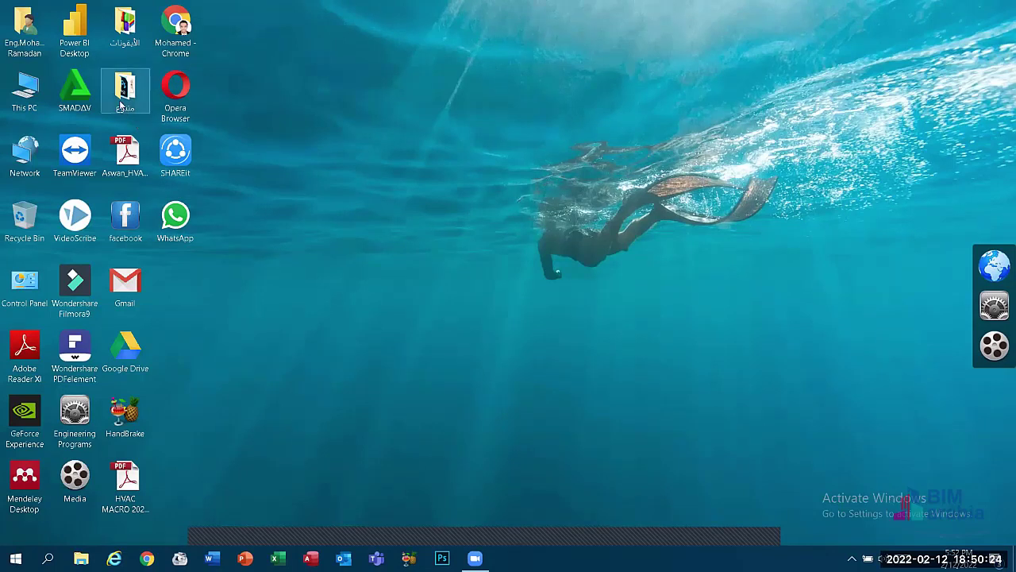
- Turn on automatic arrangement of the desktop icons in the desktop's view options
mouse_move(121, 103)
left_mouse_down()
mouse_move(610, 133)
mouse_move(613, 119)
mouse_move(321, 365)
mouse_move(499, 395)
mouse_move(636, 377)
mouse_move(782, 171)
mouse_move(318, 171)
mouse_move(174, 107)
mouse_move(138, 111)
left_mouse_up()
right_click(299, 142)
mouse_move(440, 166)
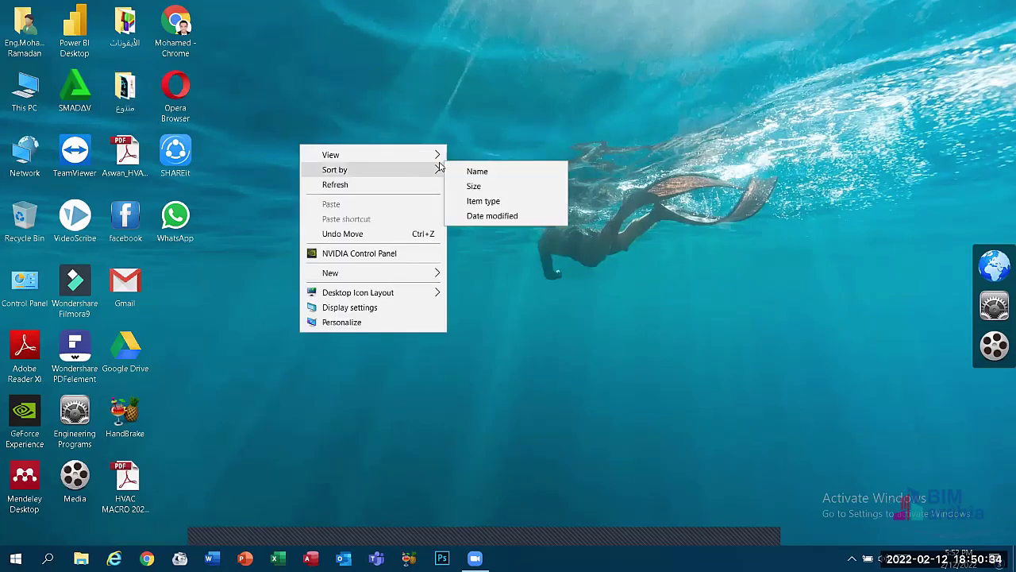
left_click(468, 204)
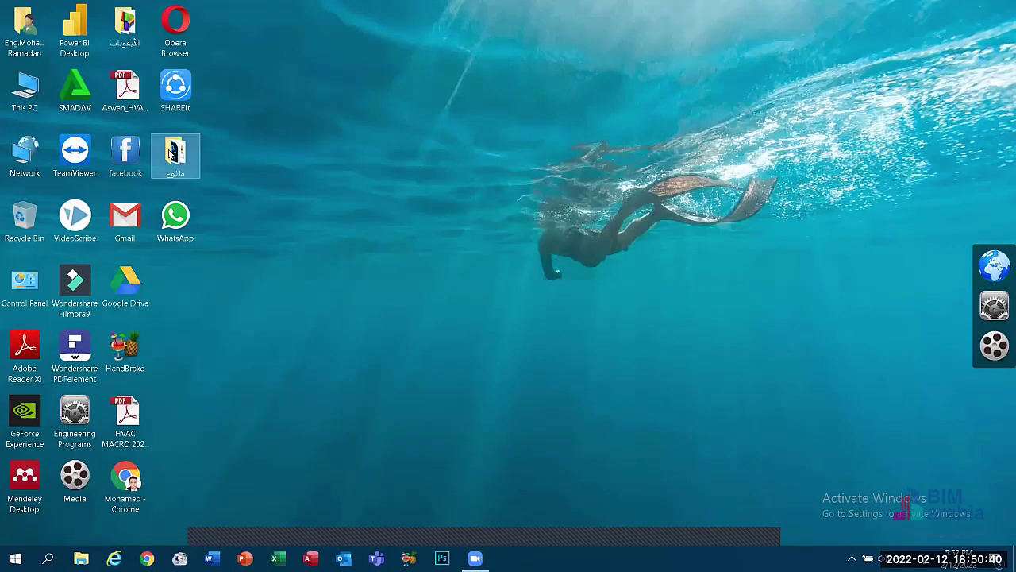
- Try to move the متنوع folder into the empty desktop area and review the auto arrange option
left_click_drag(169, 226, 441, 263)
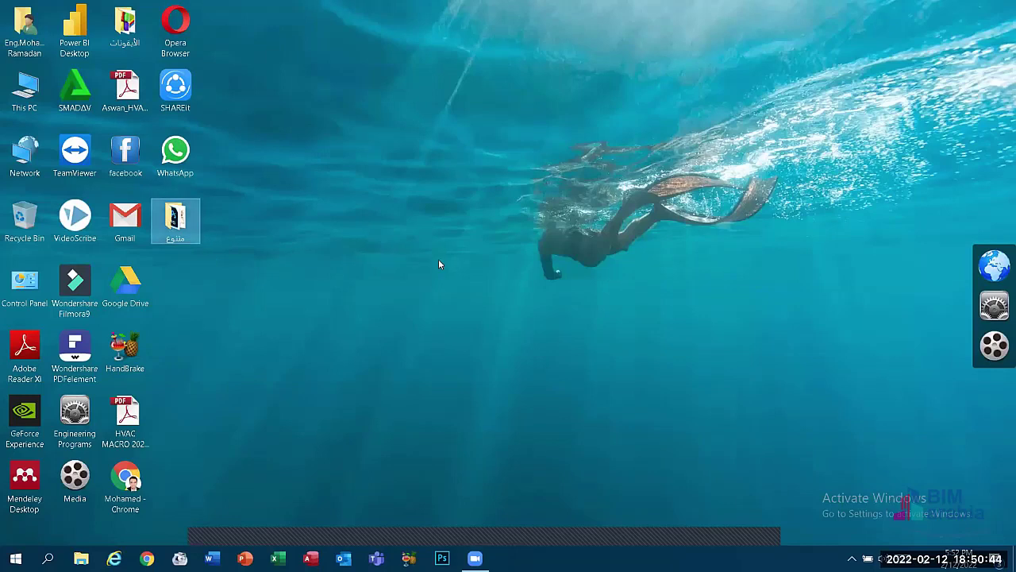
left_click_drag(176, 221, 587, 329)
right_click(357, 174)
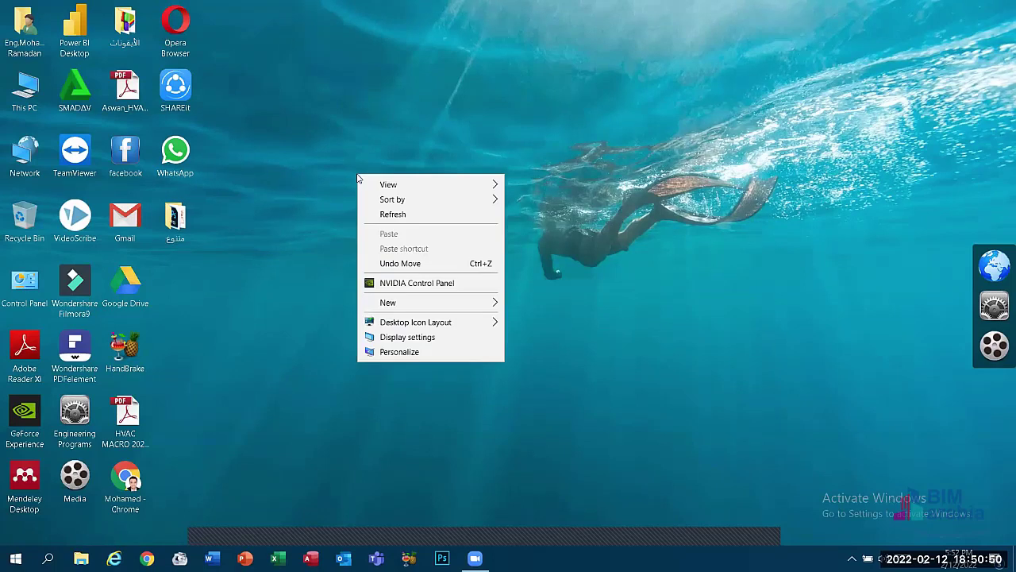
mouse_move(444, 189)
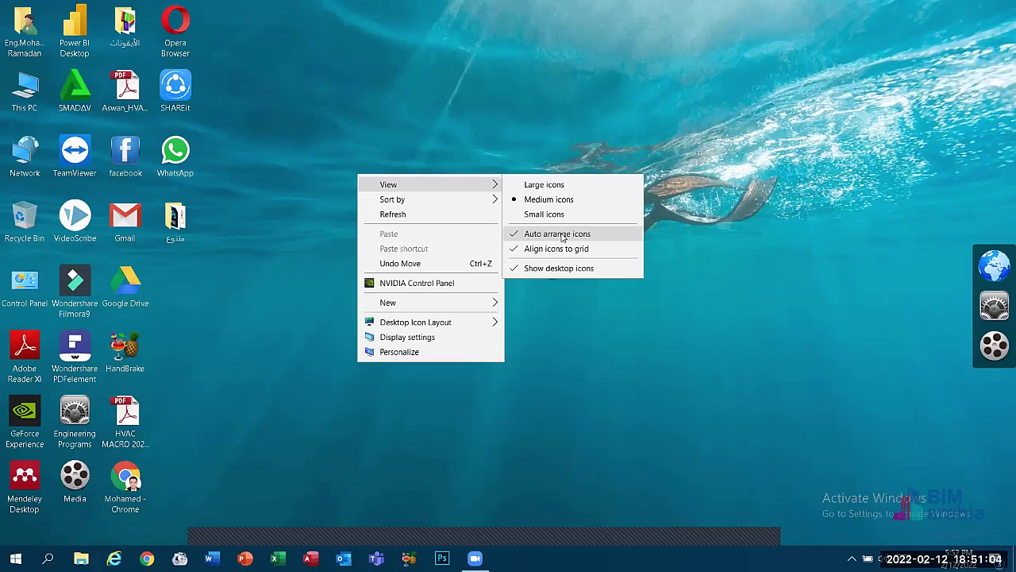
left_click(79, 205)
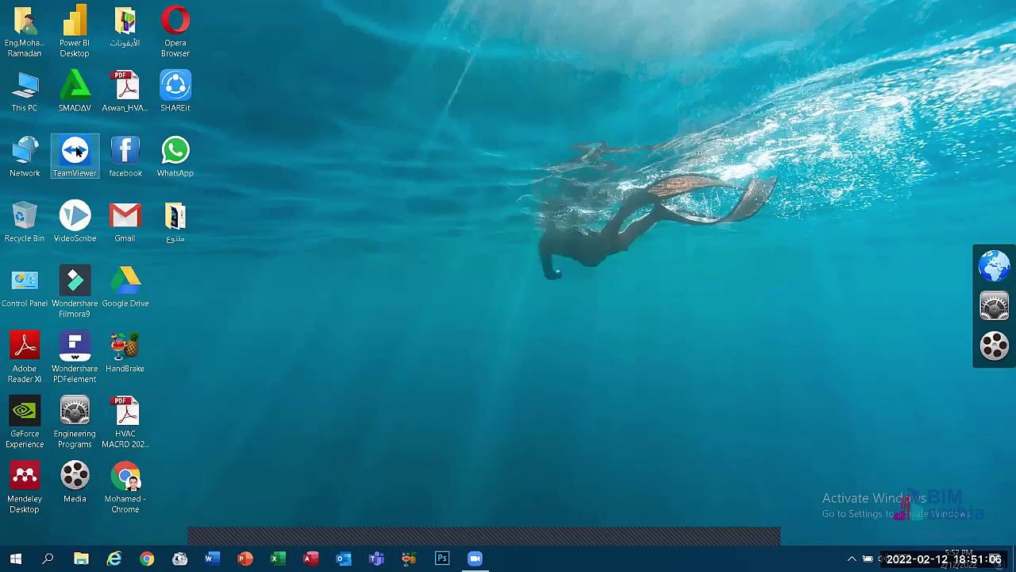
left_click(112, 106)
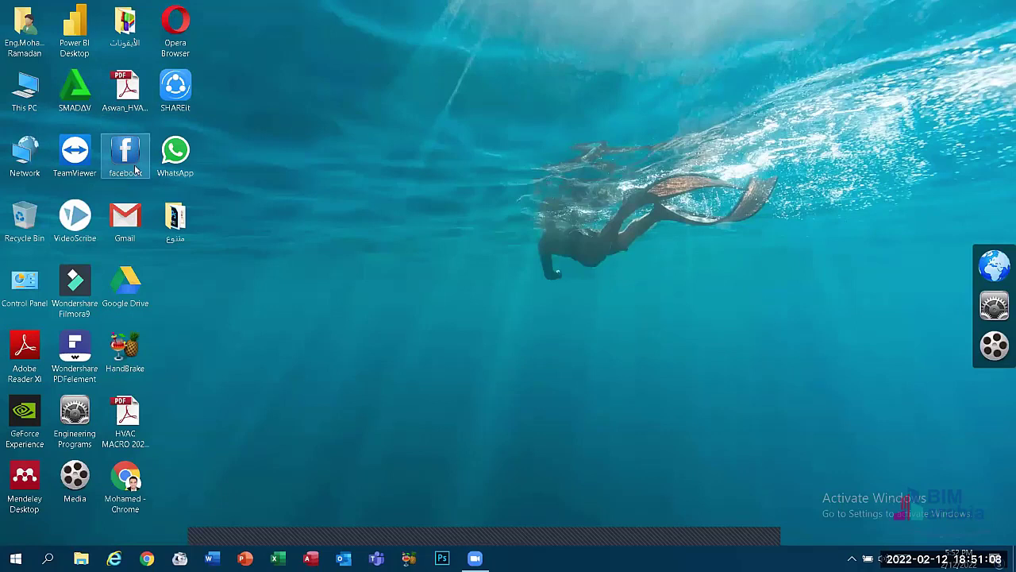
left_click(124, 212)
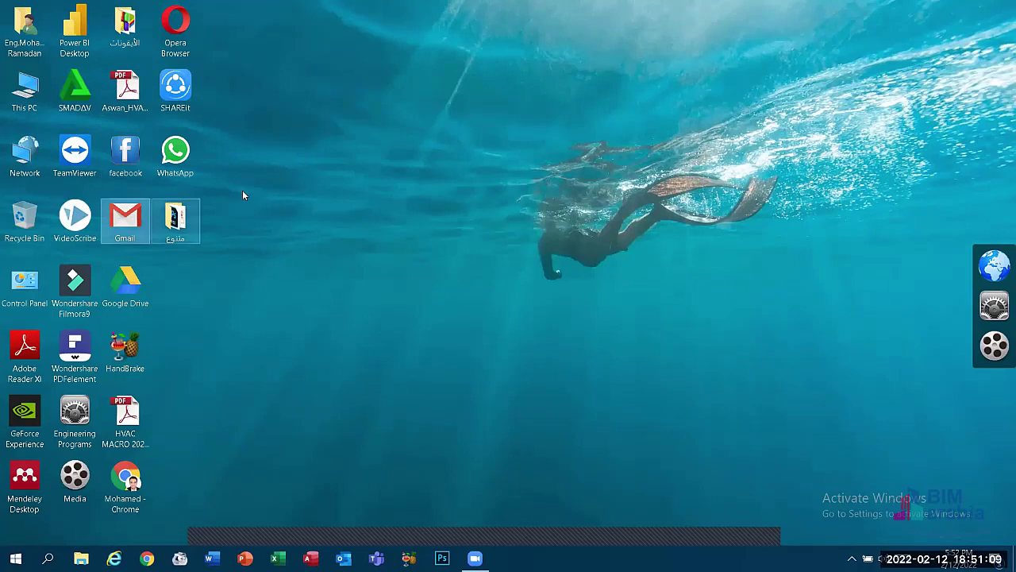
- Turn off automatic arrangement of the desktop icons
right_click(299, 192)
mouse_move(384, 205)
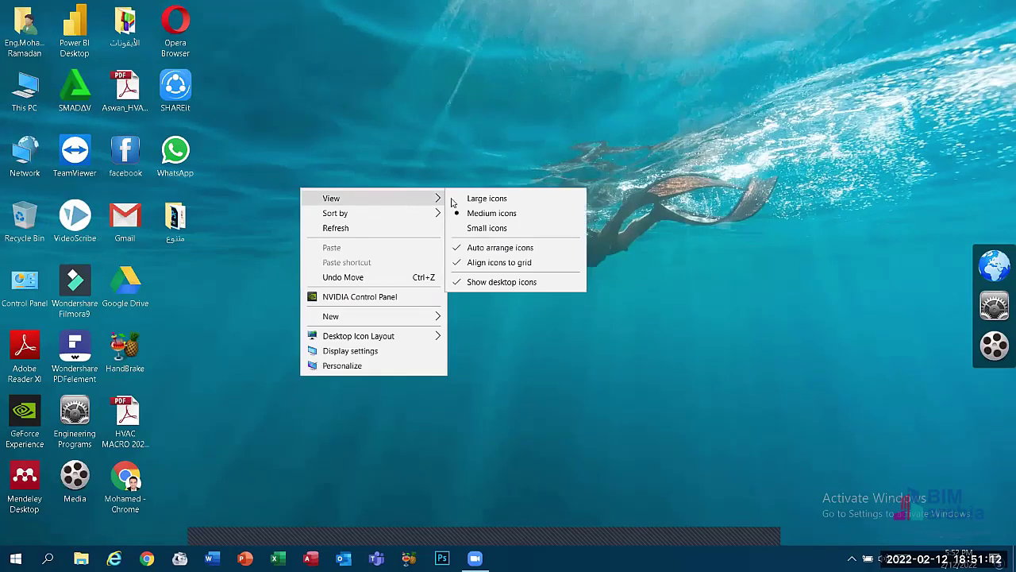
left_click(477, 252)
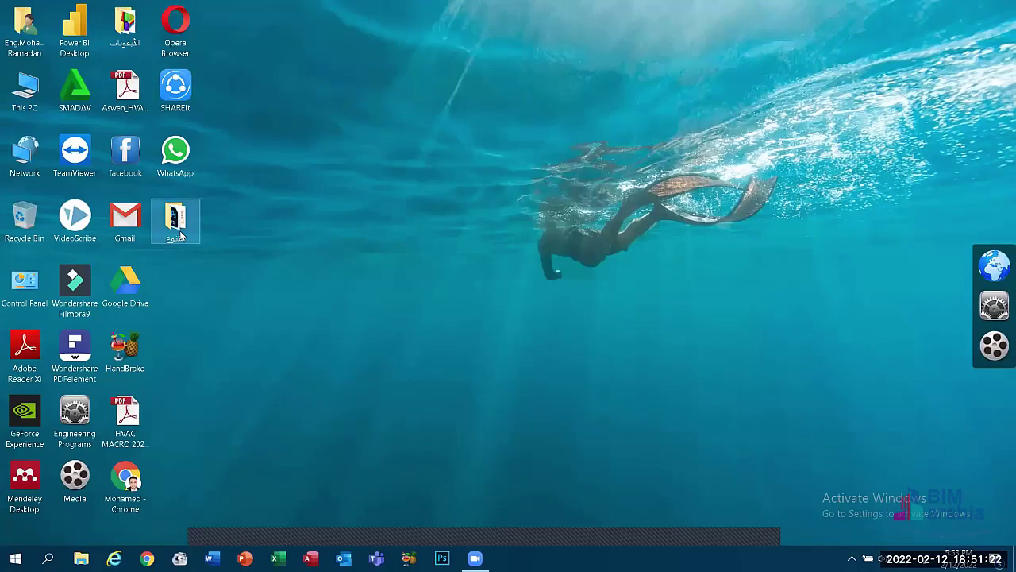
- Move the متنوع folder across the desktop to the far side and return it beside the other icons
left_click_drag(181, 232, 788, 201)
left_click_drag(778, 159, 169, 241)
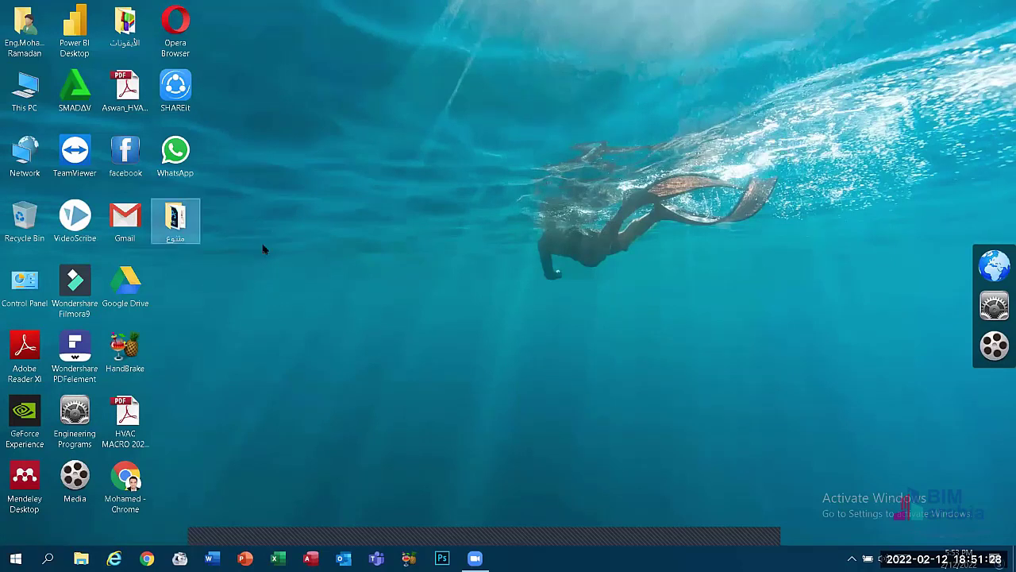
left_click(567, 64)
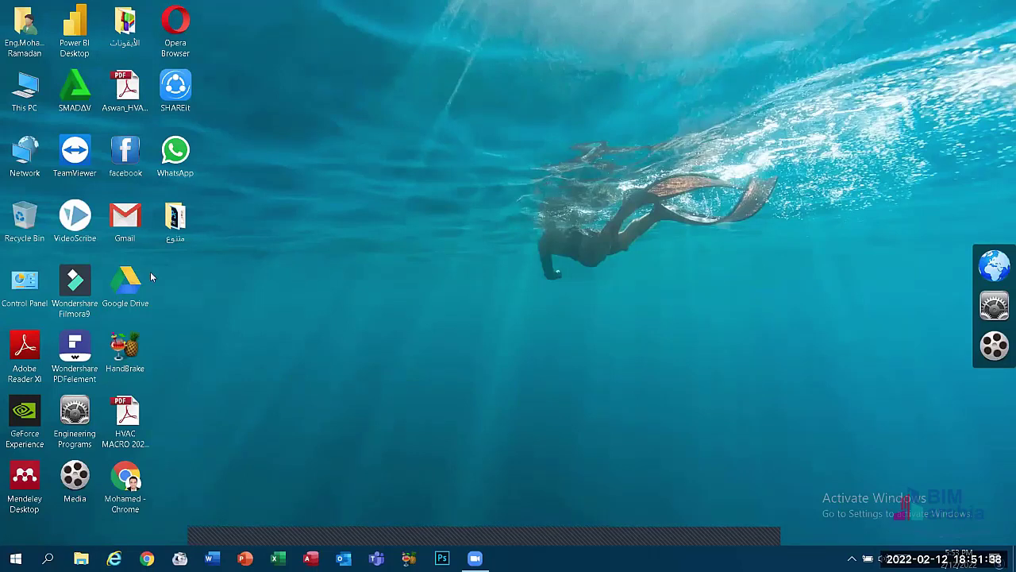
left_click_drag(175, 220, 958, 73)
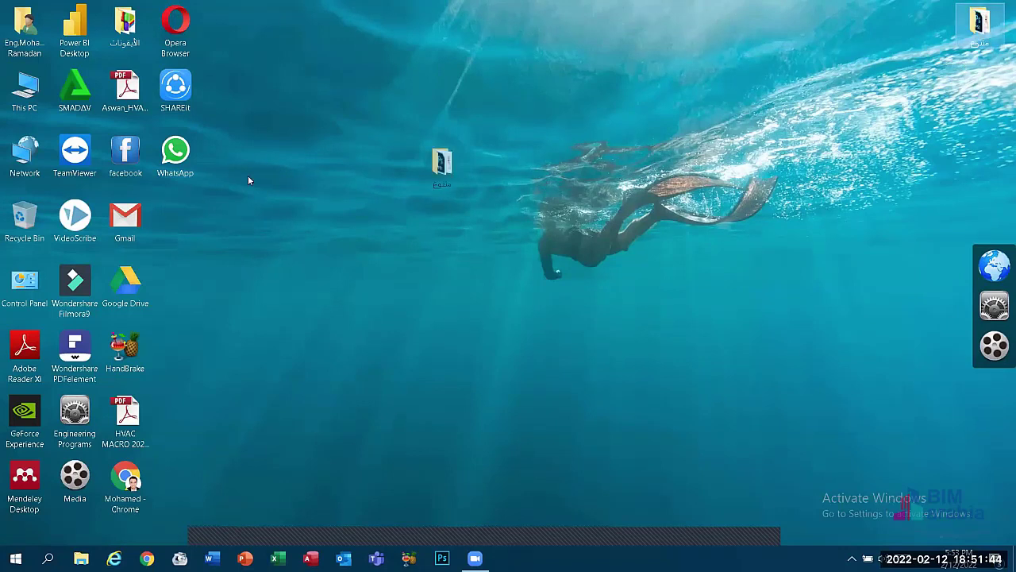
- Review the icon view options and try to place the متنوع folder between the grid positions of its neighbouring icons
right_click(265, 214)
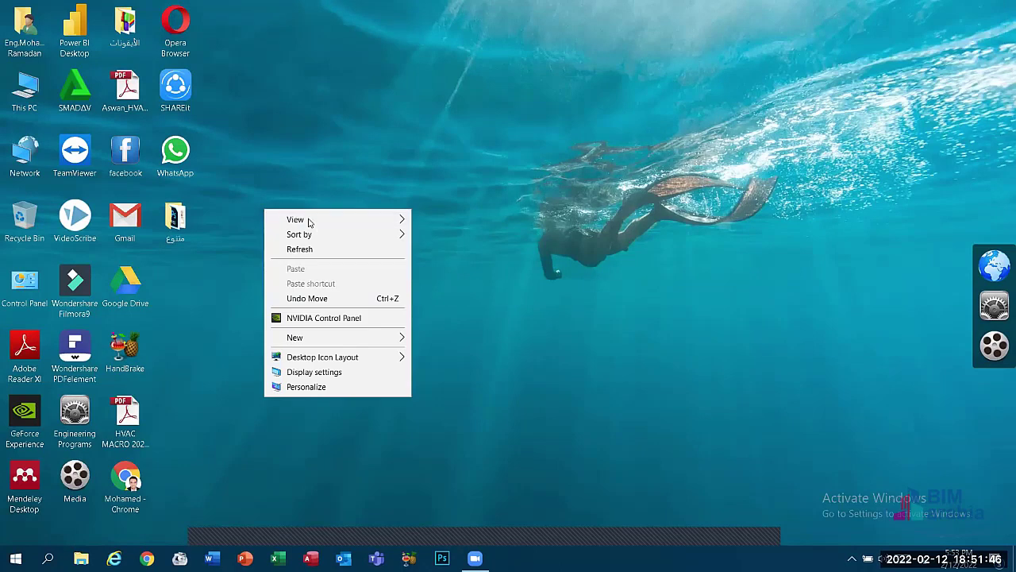
mouse_move(312, 220)
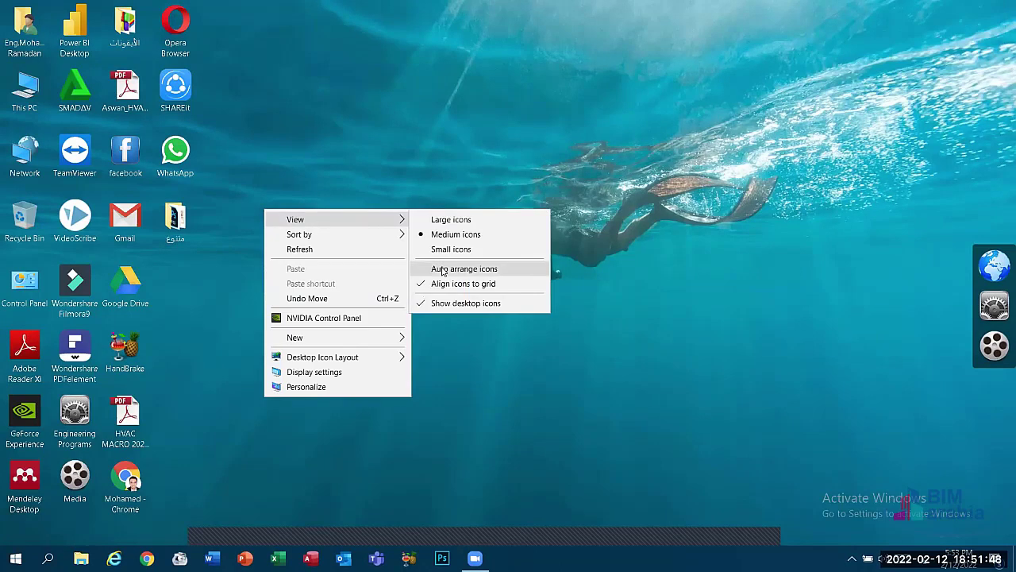
left_click(306, 299)
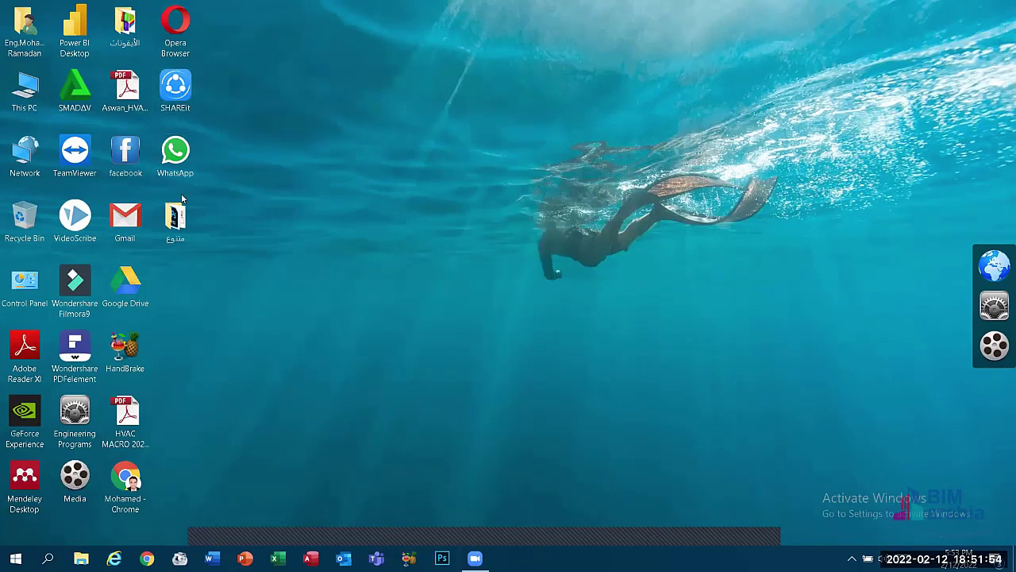
left_click_drag(173, 216, 169, 124)
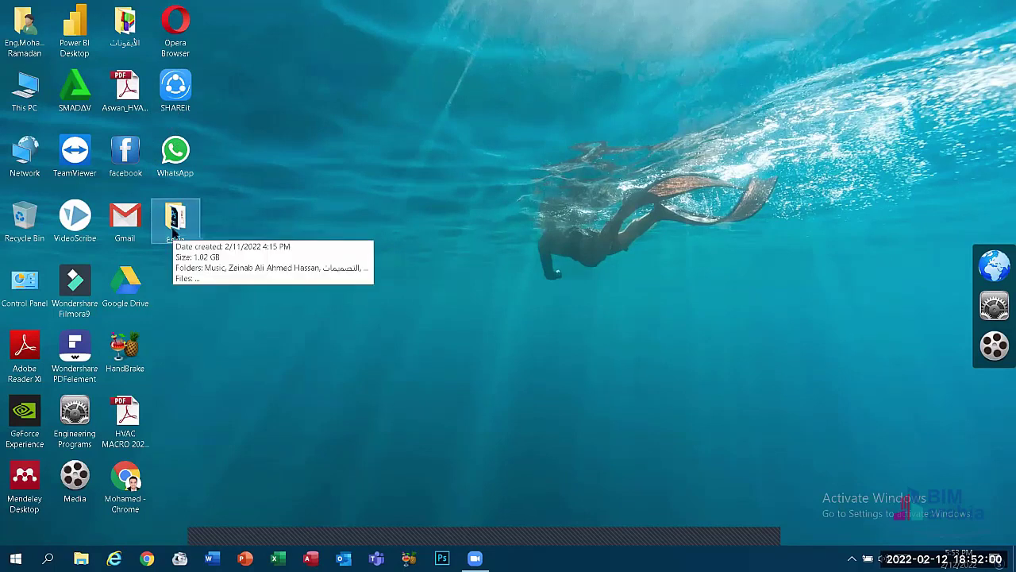
left_click_drag(173, 216, 187, 250)
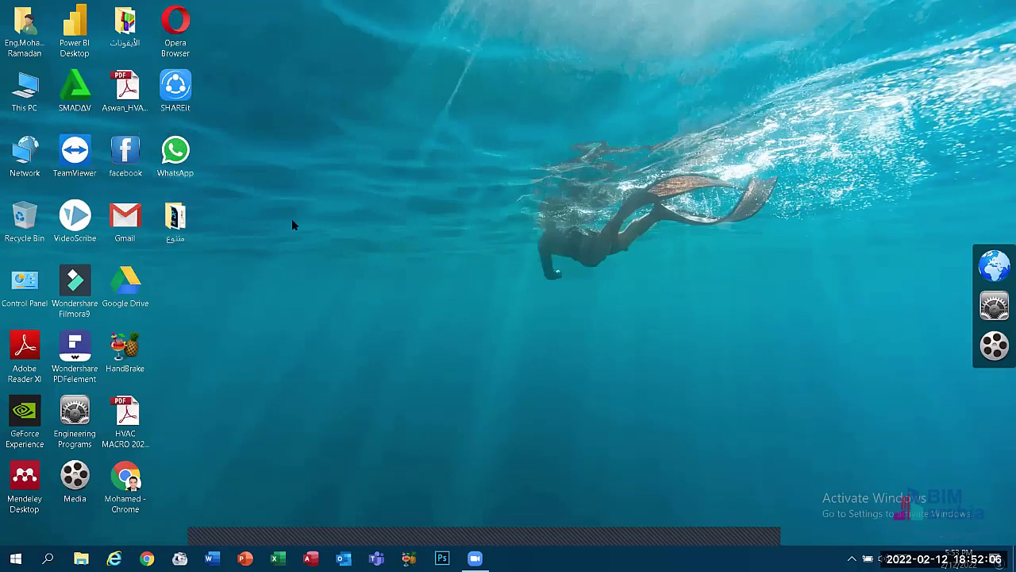
- Turn off aligning the desktop icons to the grid
right_click(292, 218)
mouse_move(439, 233)
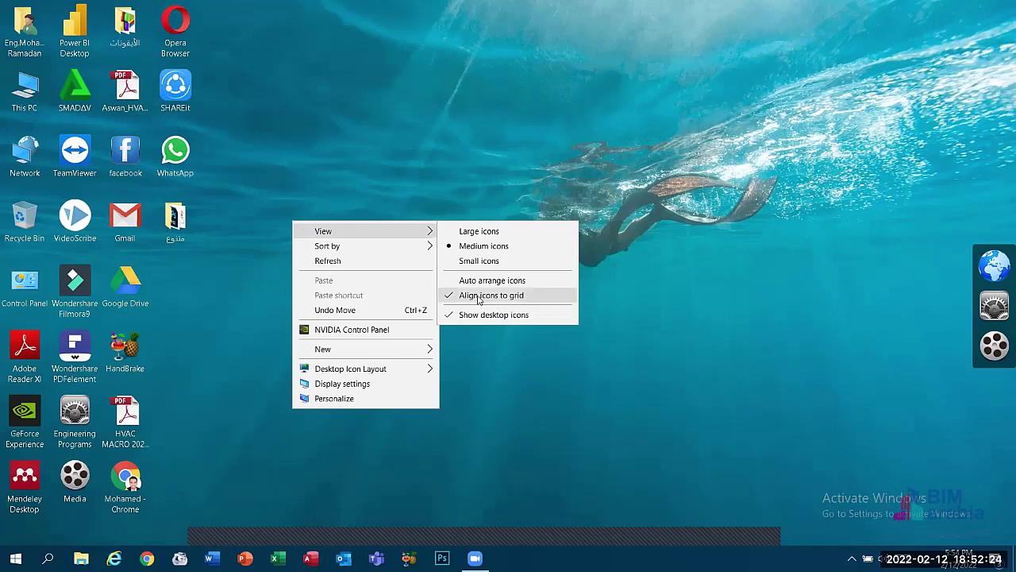
left_click(478, 296)
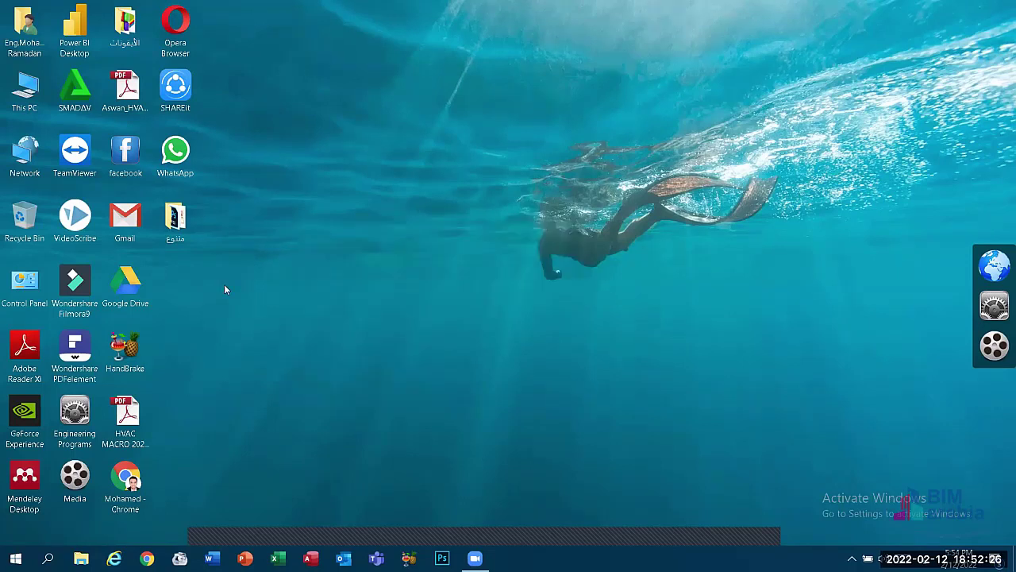
- Move the متنوع folder and the SHAREit, TeamViewer and HandBrake icons to off-grid spots overlapping neighbouring icons
left_click_drag(182, 236, 153, 135)
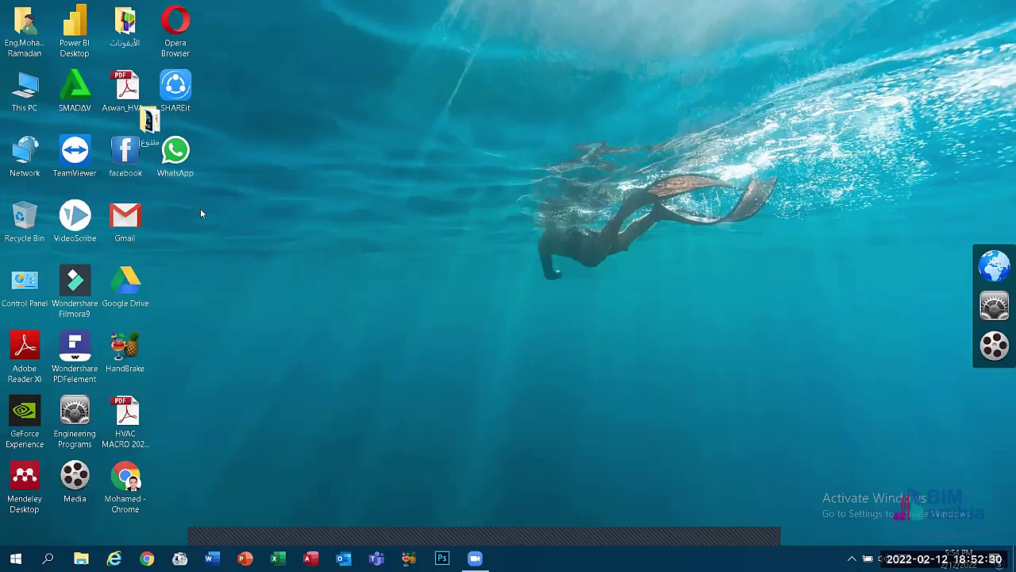
left_click_drag(167, 91, 97, 64)
left_click_drag(79, 155, 163, 218)
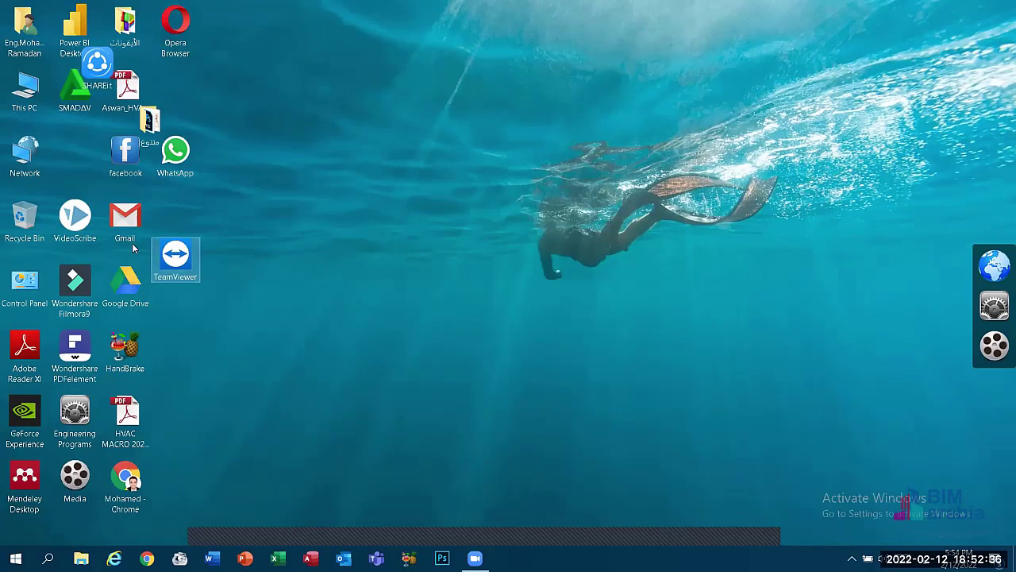
left_click_drag(176, 254, 125, 304)
left_click_drag(126, 353, 53, 390)
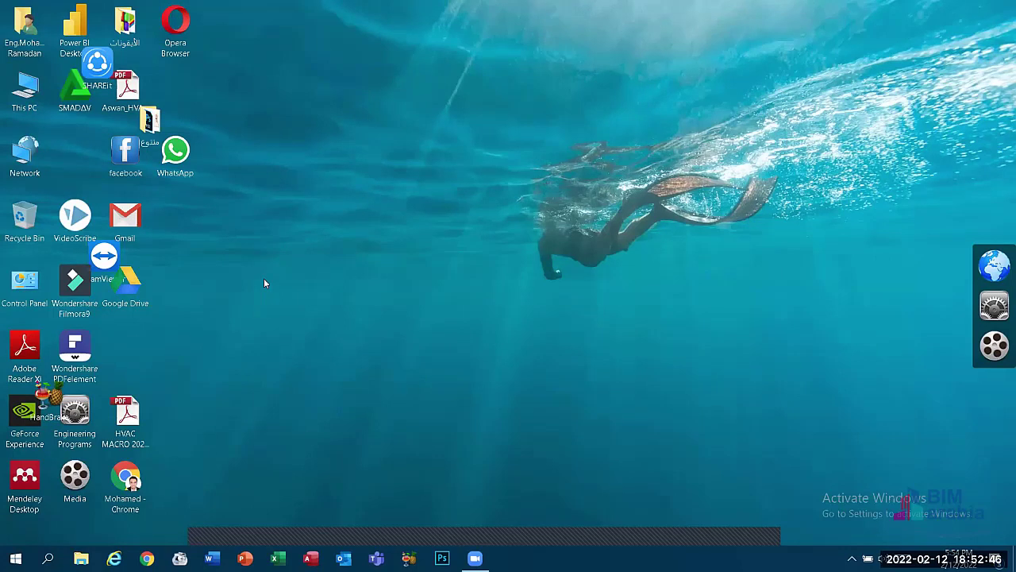
- Turn aligning the desktop icons to the grid back on
right_click(247, 214)
mouse_move(347, 220)
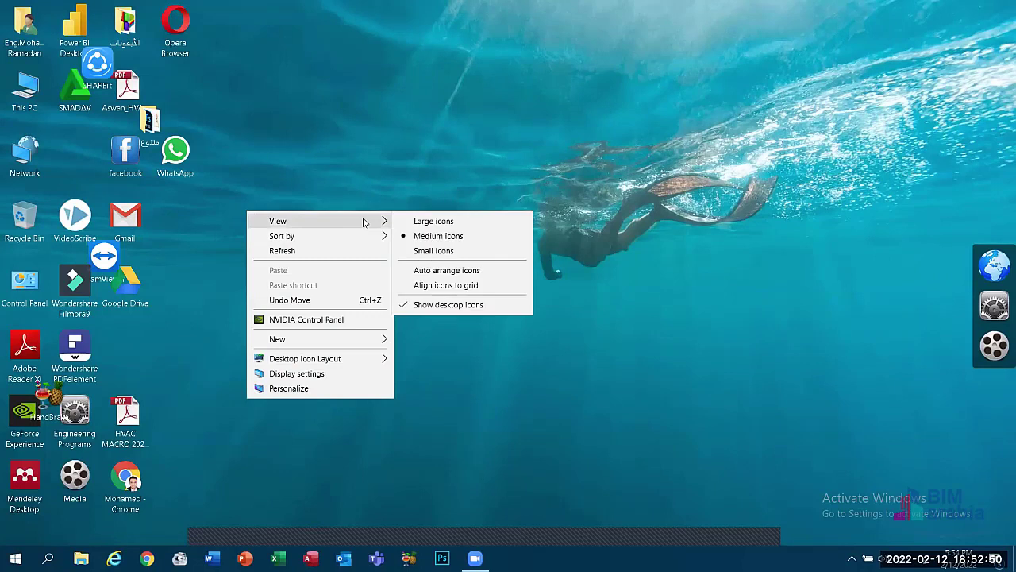
left_click(441, 284)
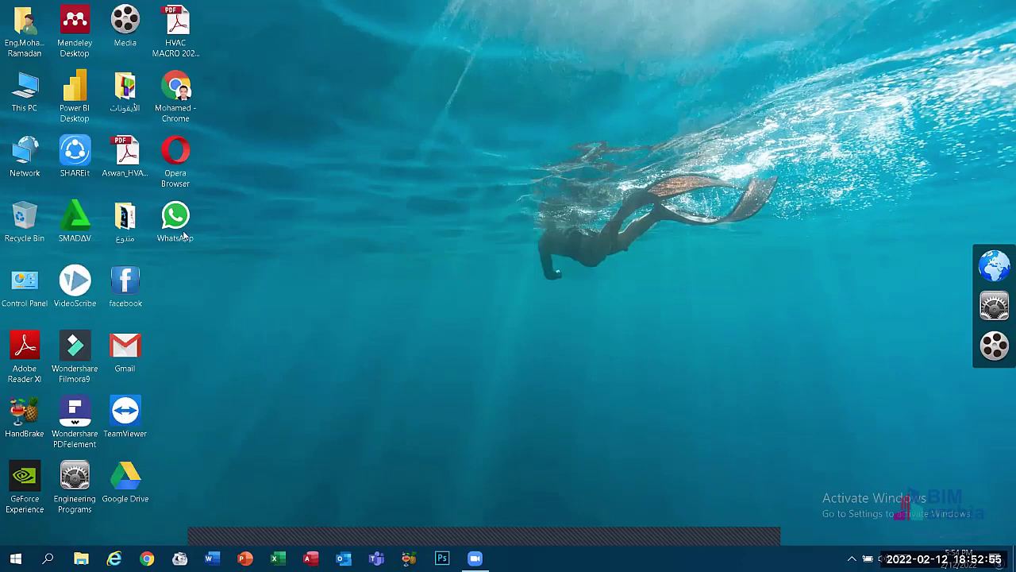
- Review the desktop's view options for icon size, arrangement and visibility, and close them without changes
right_click(293, 208)
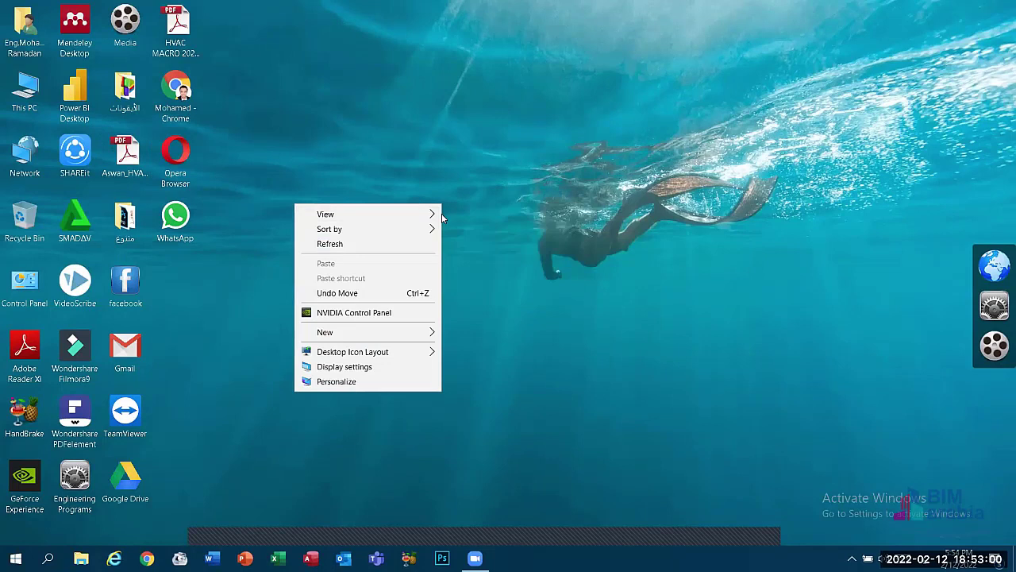
mouse_move(435, 214)
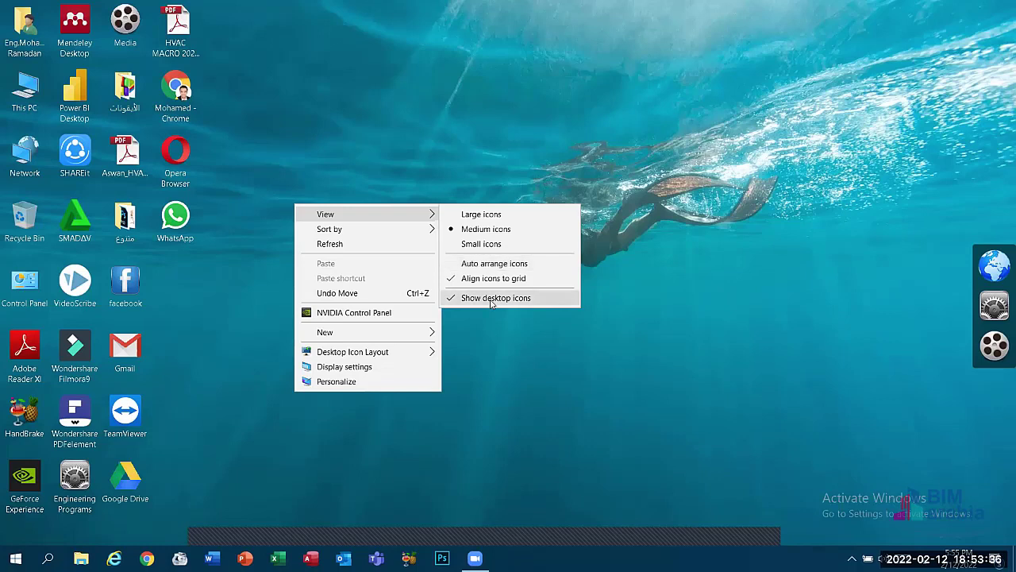
left_click(557, 75)
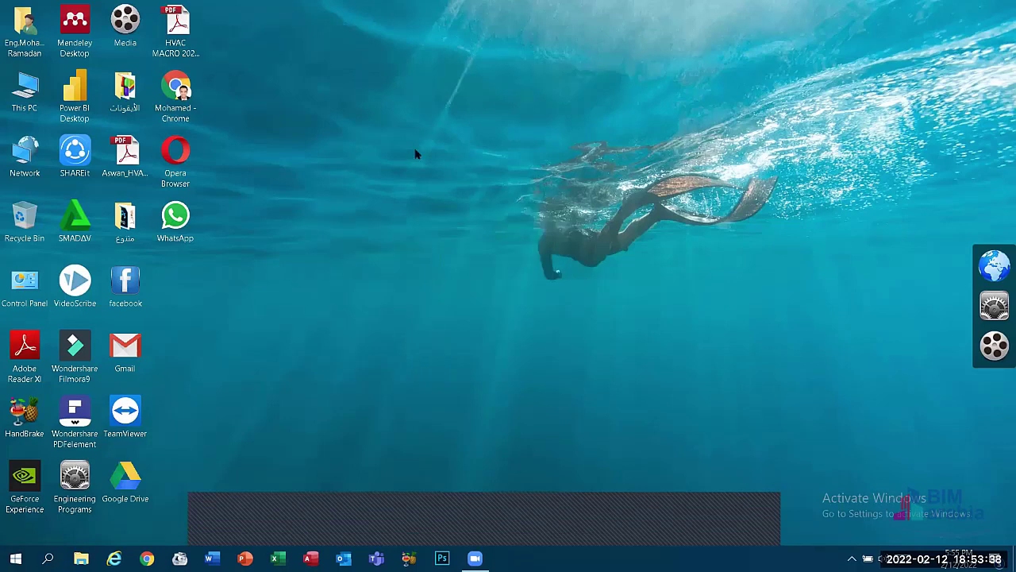
right_click(350, 174)
mouse_move(398, 182)
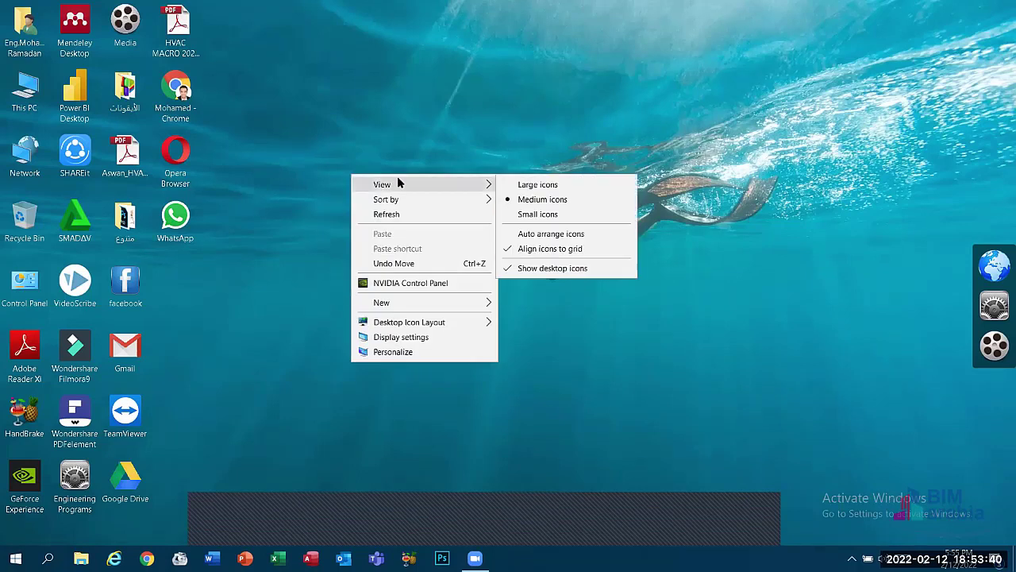
left_click(567, 322)
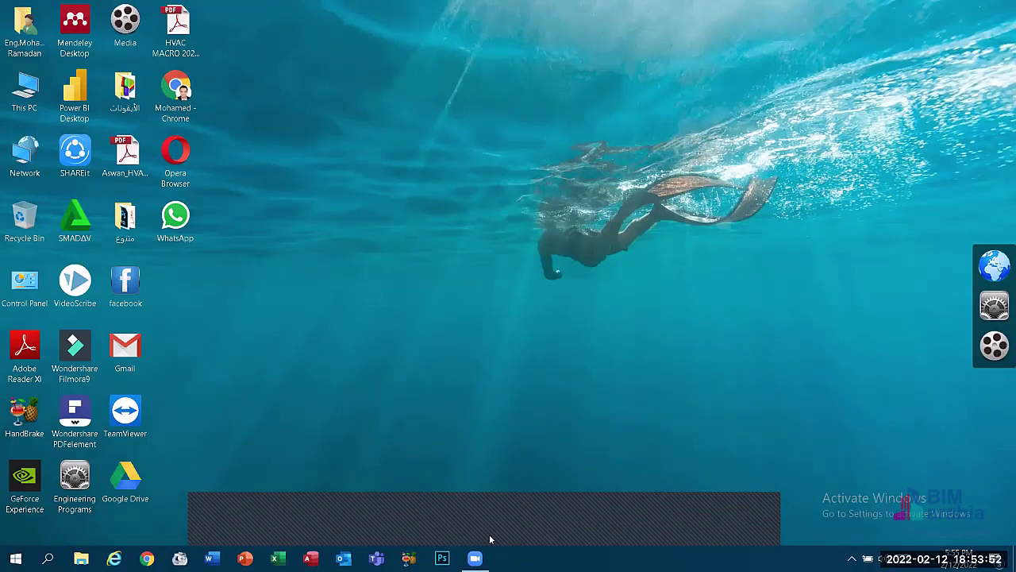
- Refresh the desktop
right_click(315, 252)
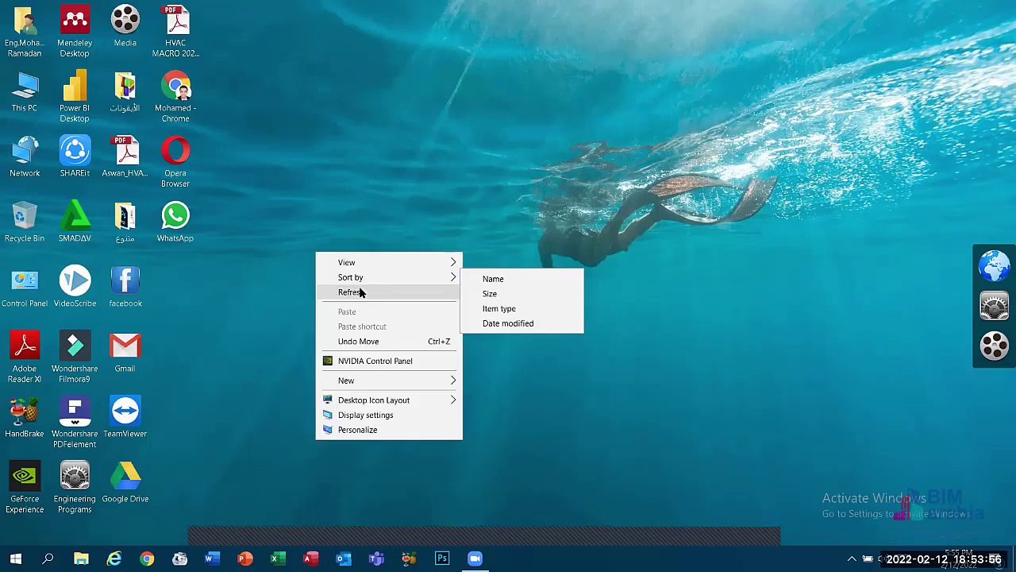
left_click(359, 292)
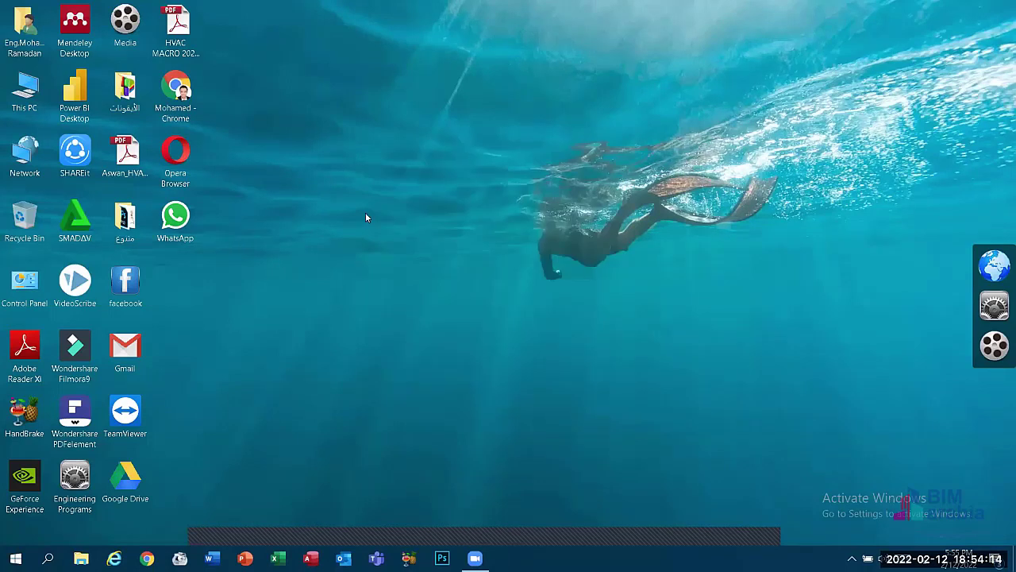
- Sort the desktop icons by name and go through their new order
right_click(297, 210)
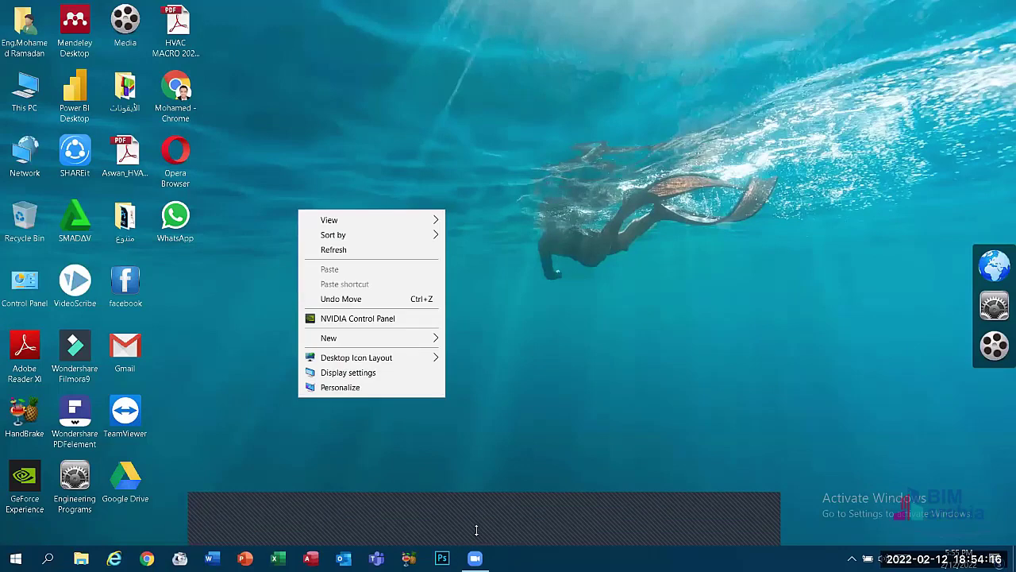
key("Escape")
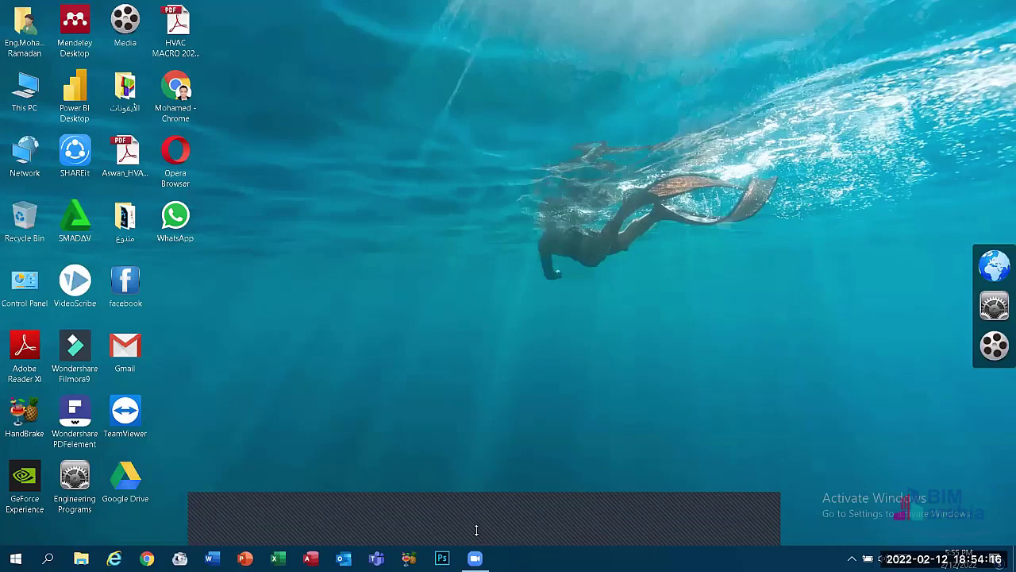
right_click(269, 210)
mouse_move(403, 221)
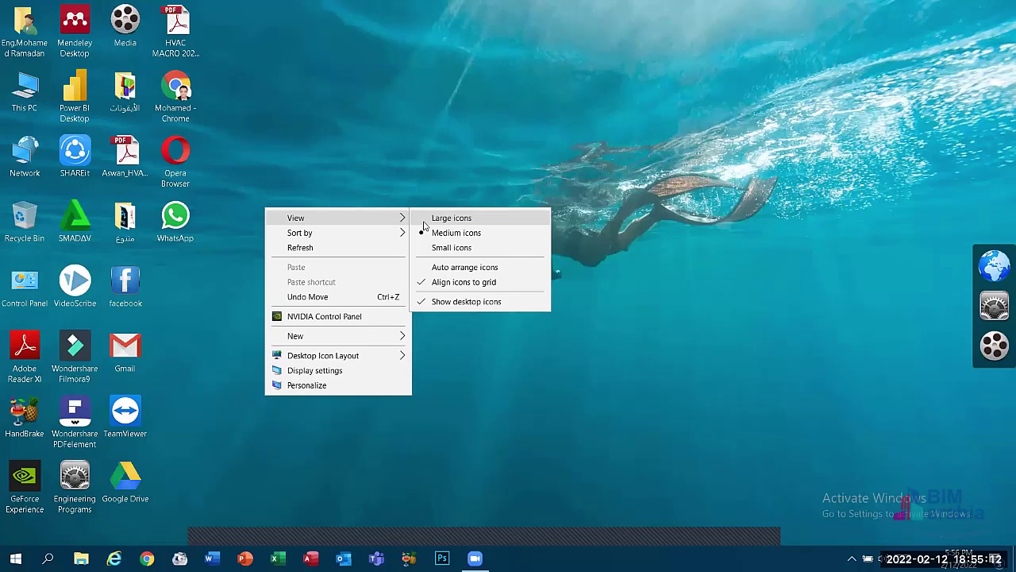
mouse_move(335, 232)
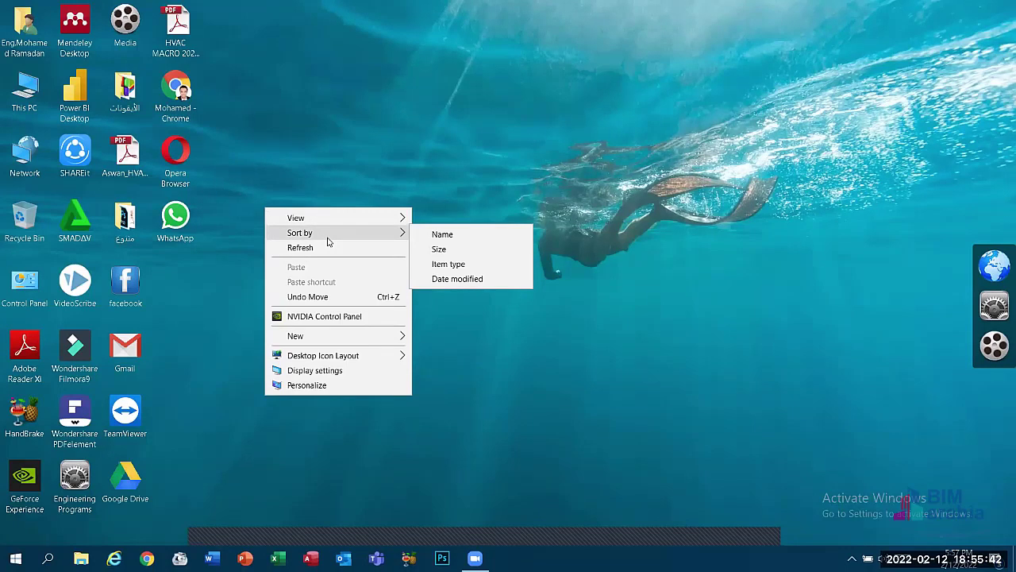
left_click(443, 236)
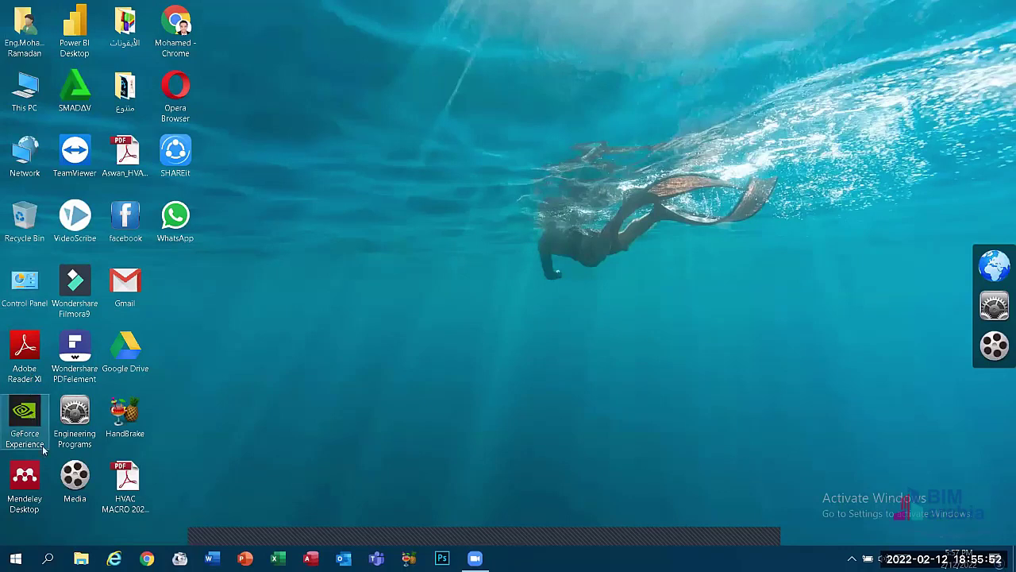
left_click(22, 362)
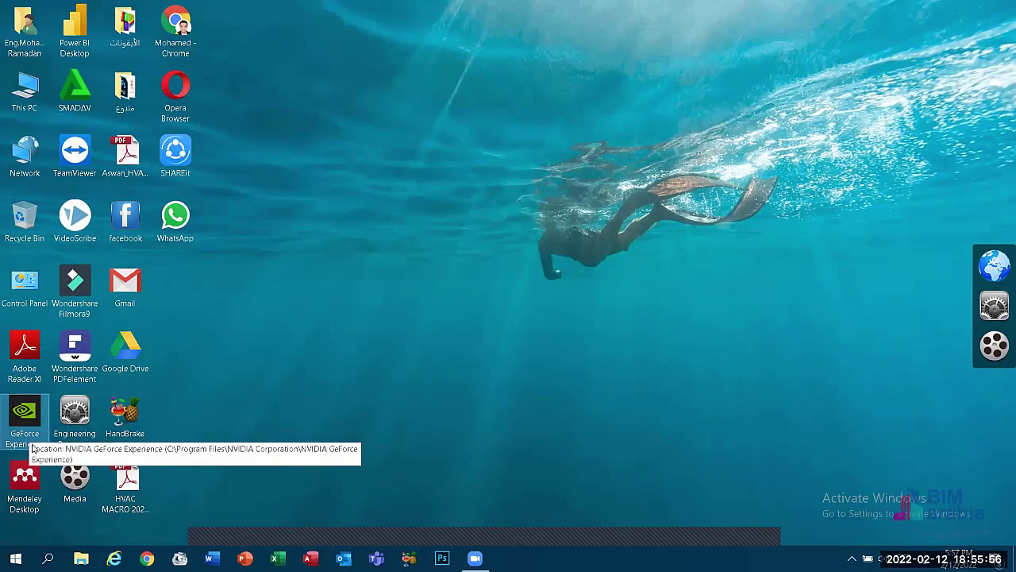
left_click(24, 481)
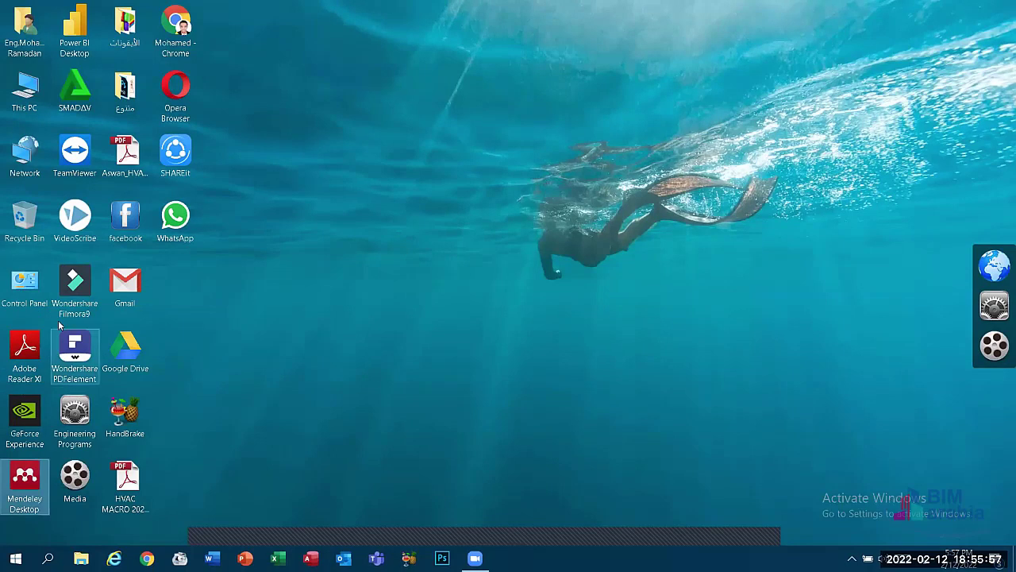
left_click(74, 96)
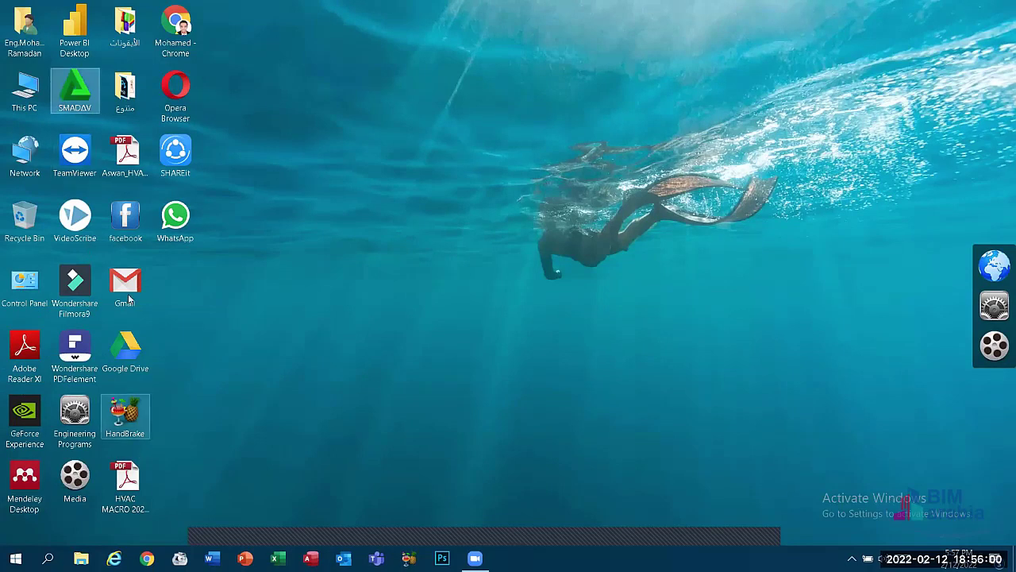
- Reverse the name order of the desktop icons by sorting them by name a second time
right_click(198, 296)
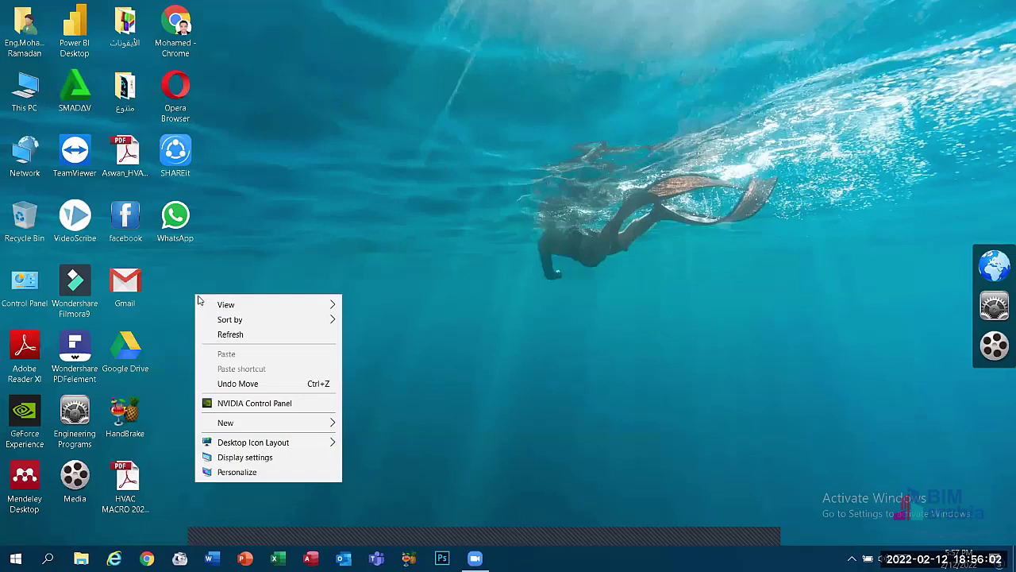
mouse_move(265, 319)
left_click(370, 322)
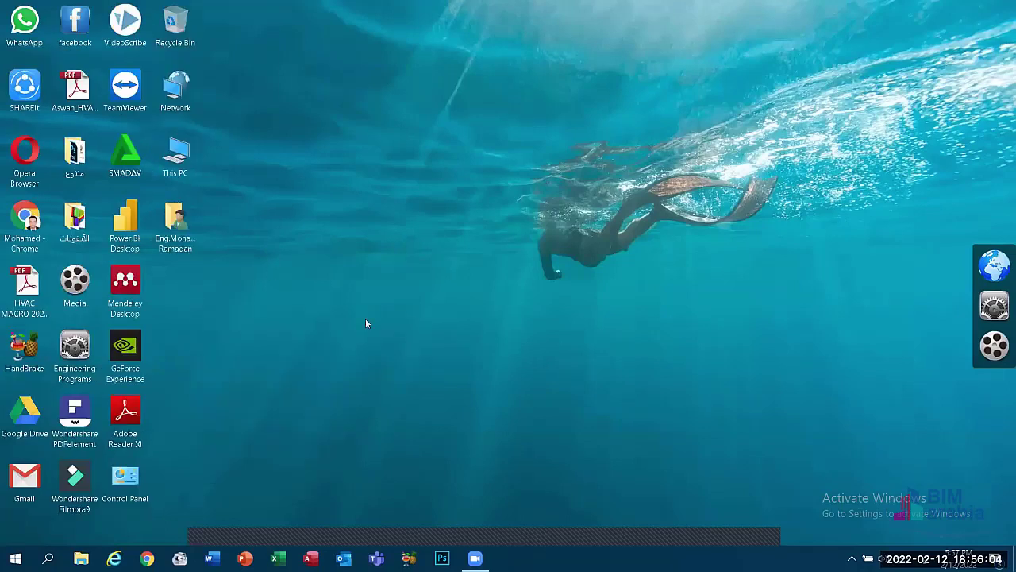
- Sort the desktop icons by name so the system icons come first again, and select This PC
right_click(291, 153)
mouse_move(385, 180)
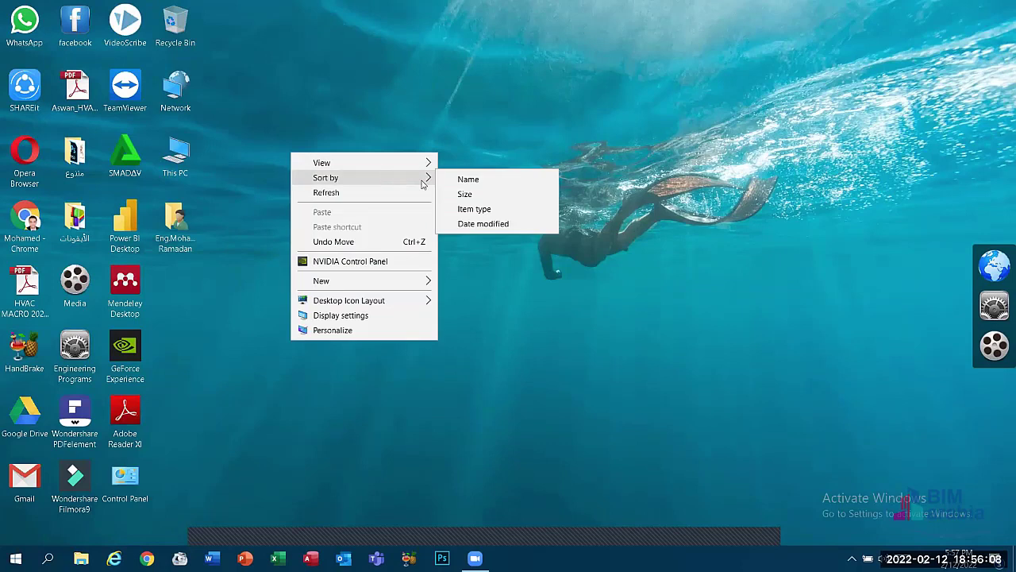
left_click(468, 178)
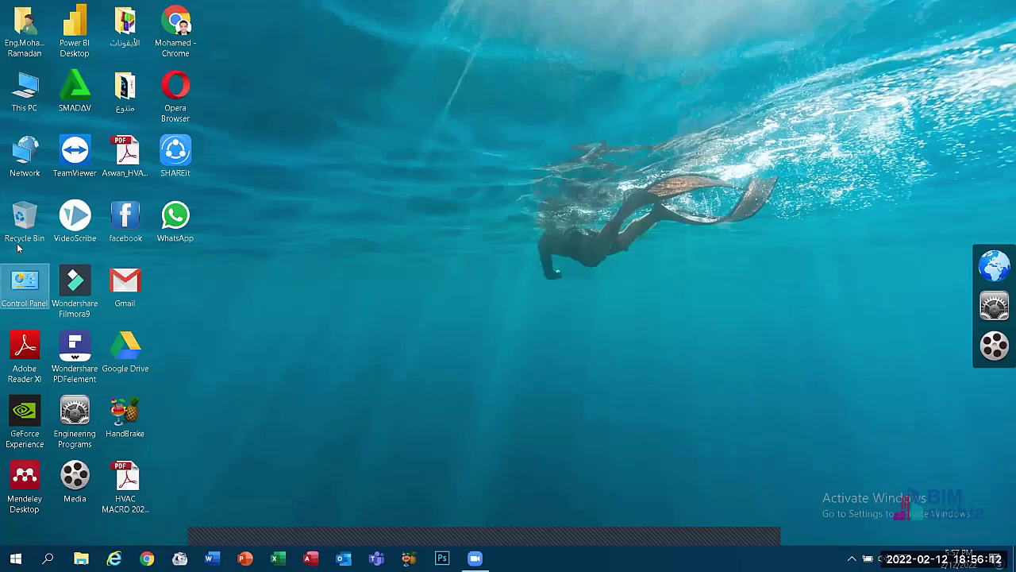
left_click(26, 154)
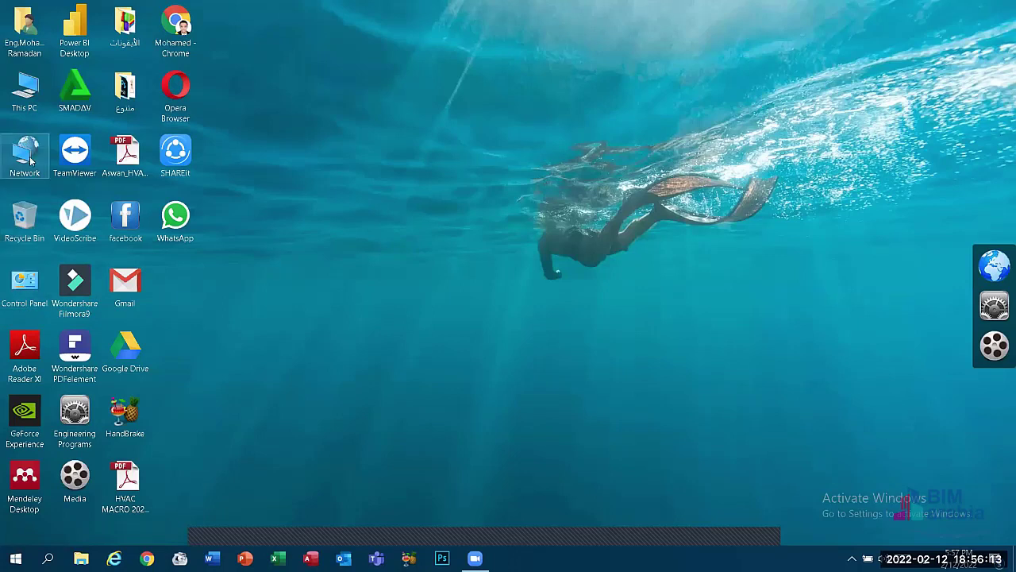
left_click(26, 103)
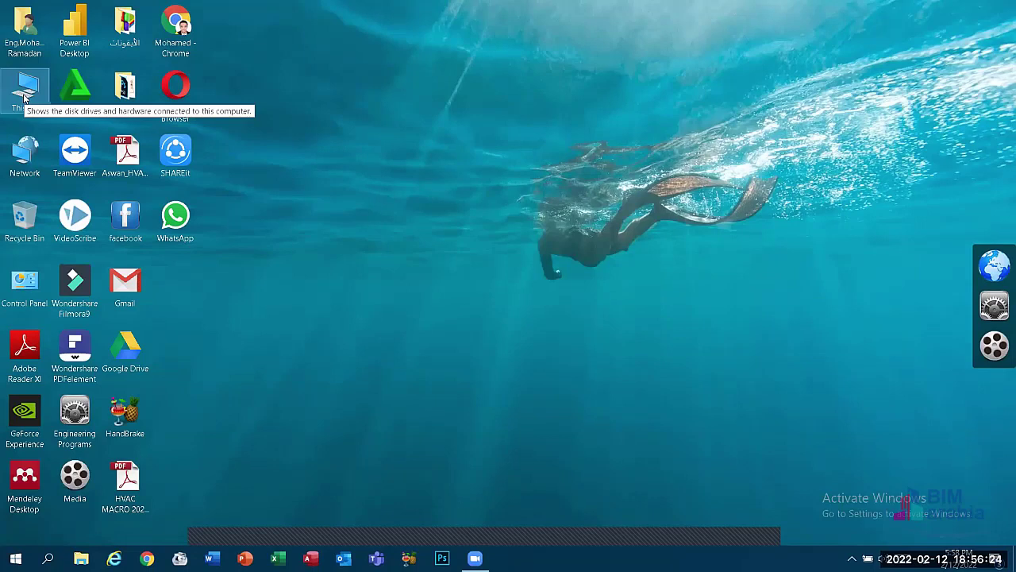
left_click(25, 96)
- Create a blank document in Word and write "Built - in" and "Set-up" on two separate lines
left_click(211, 558)
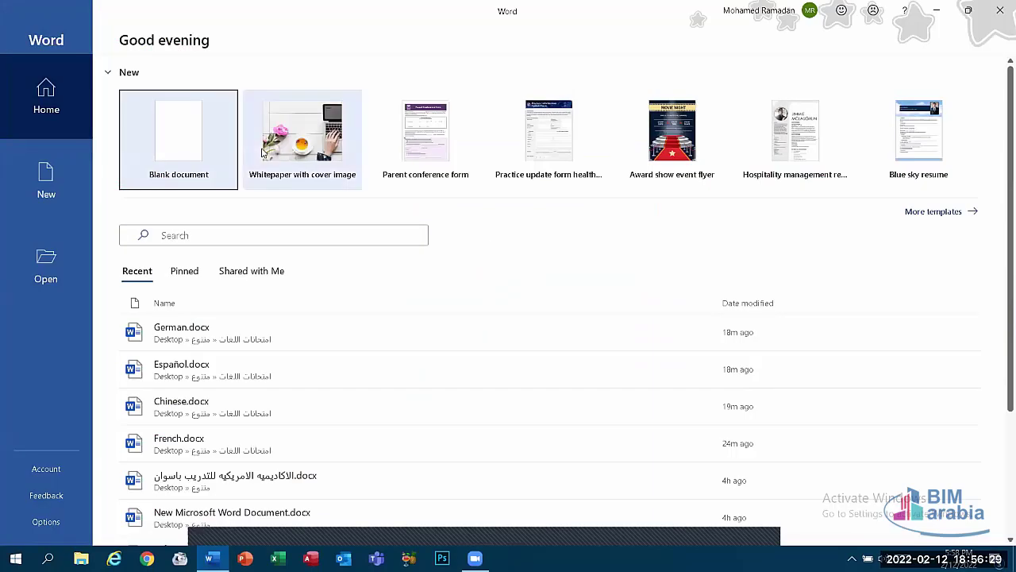
left_click(170, 129)
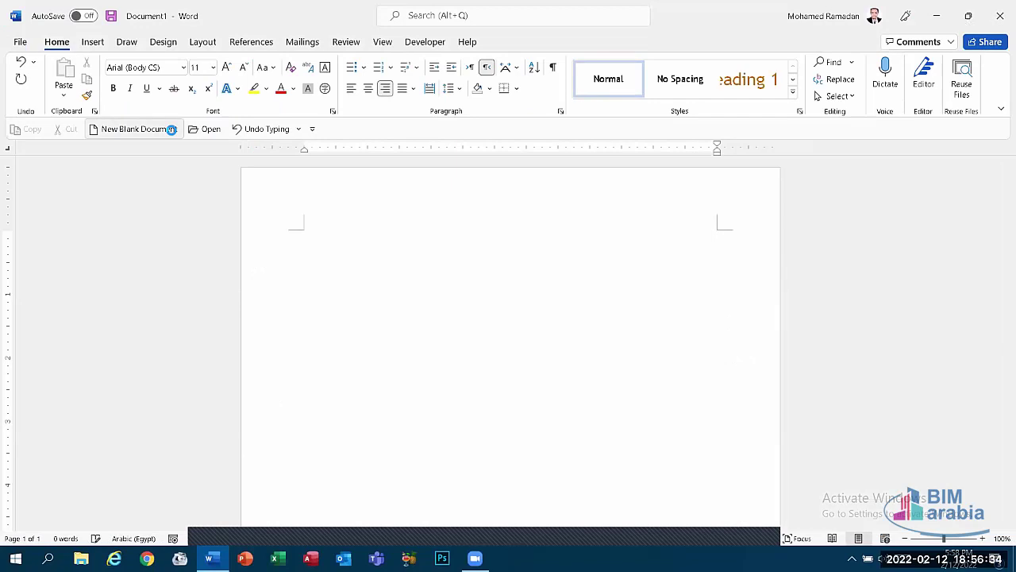
type("Built ")
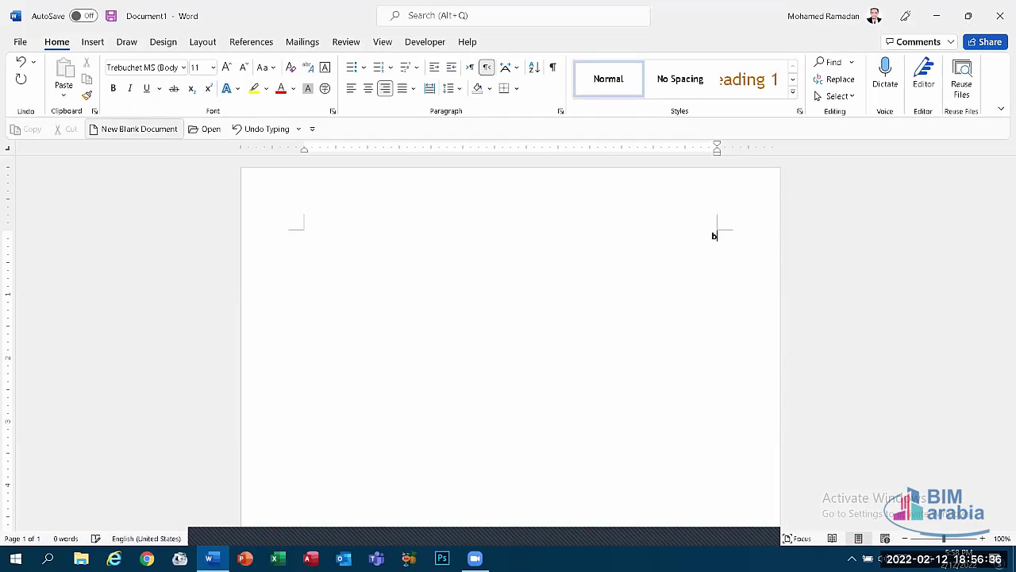
type("- in")
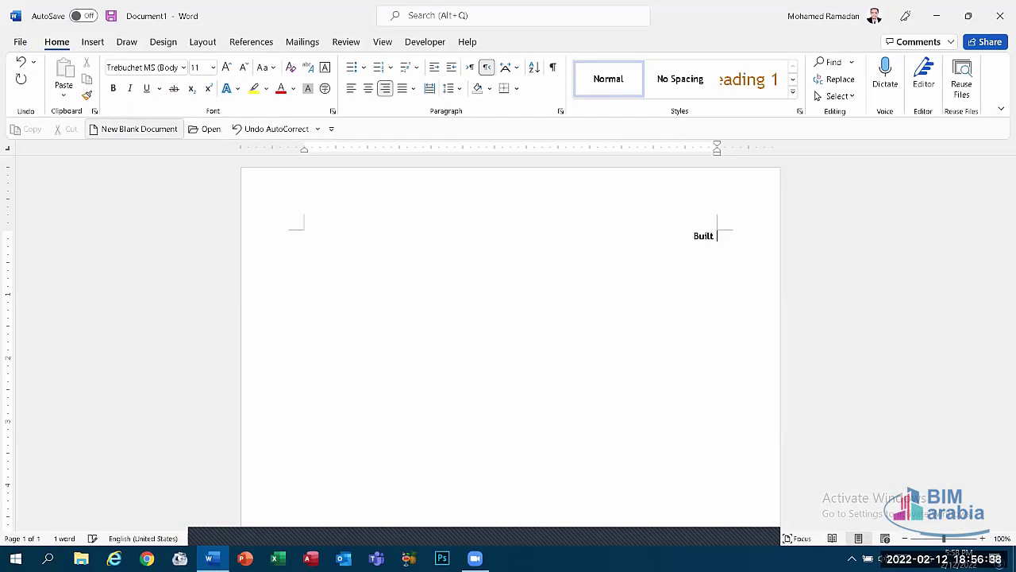
key("Return")
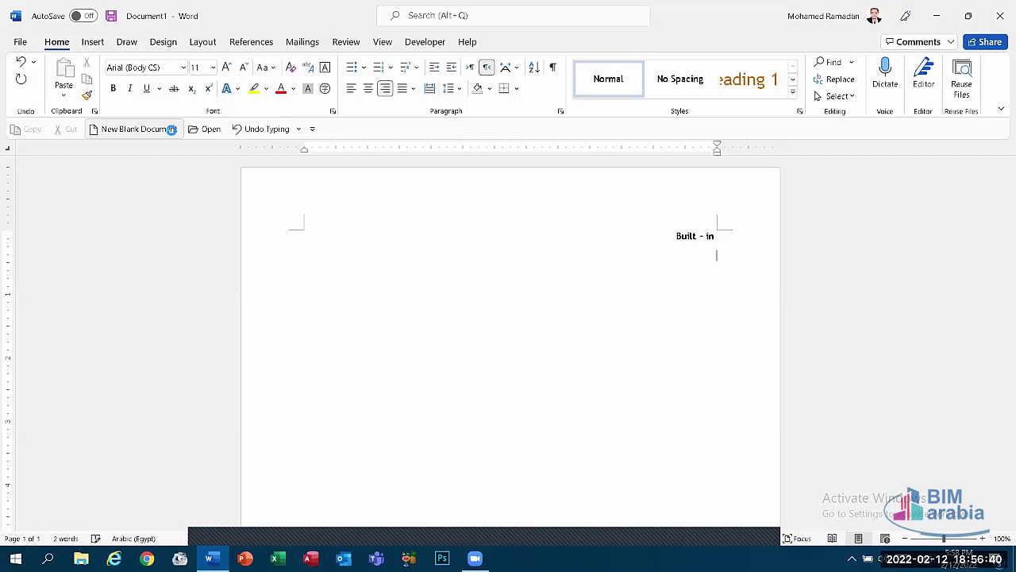
type("Set")
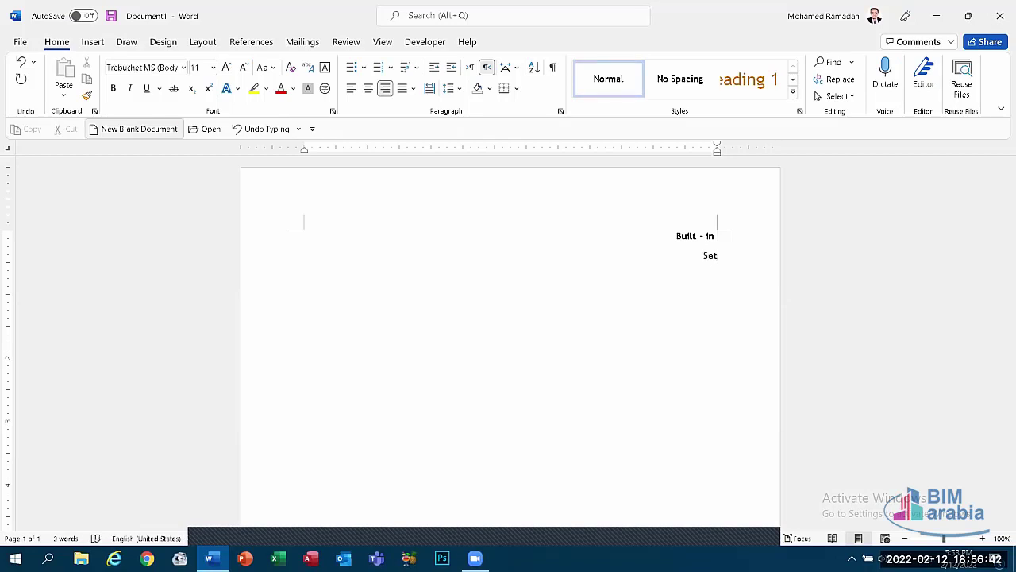
type("-up")
- Enlarge both lines of text to font size 80 and centre them on the page
left_click_drag(724, 261, 671, 236)
left_click(732, 250)
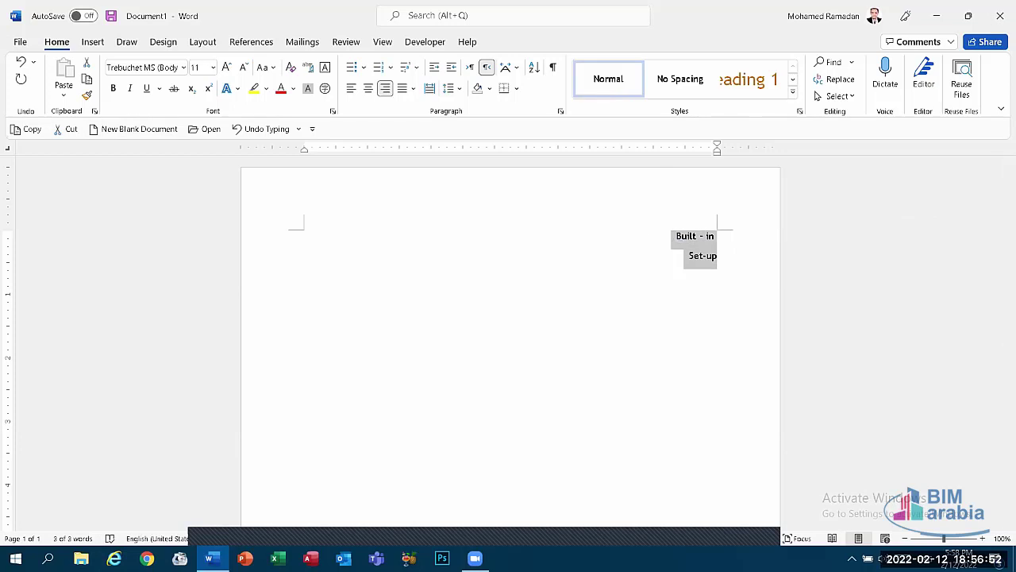
left_click(226, 67)
left_click(226, 67)
left_click(226, 66)
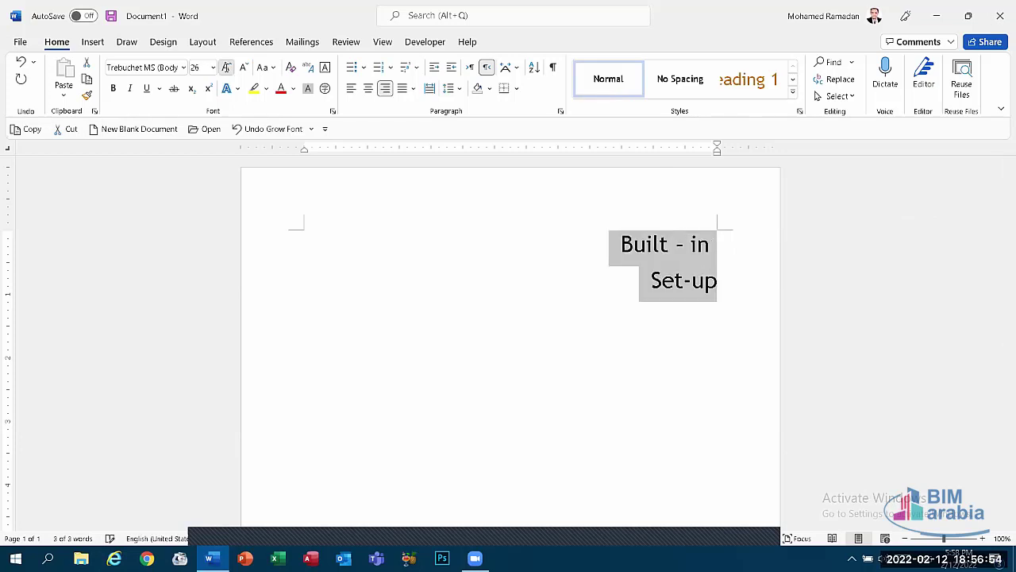
left_click(226, 67)
left_click(226, 67)
left_click(226, 67)
left_click(226, 66)
left_click(227, 67)
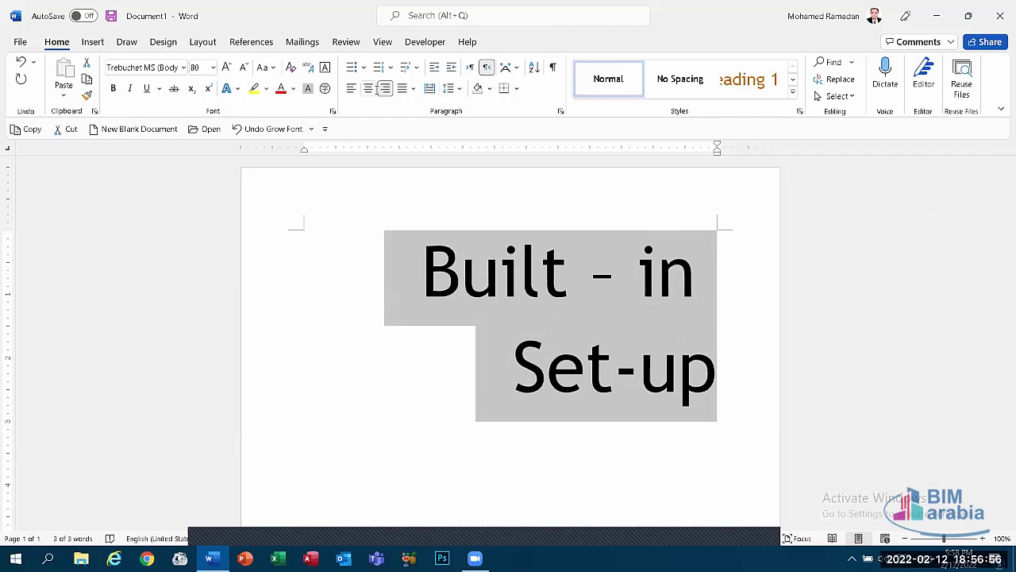
left_click(367, 88)
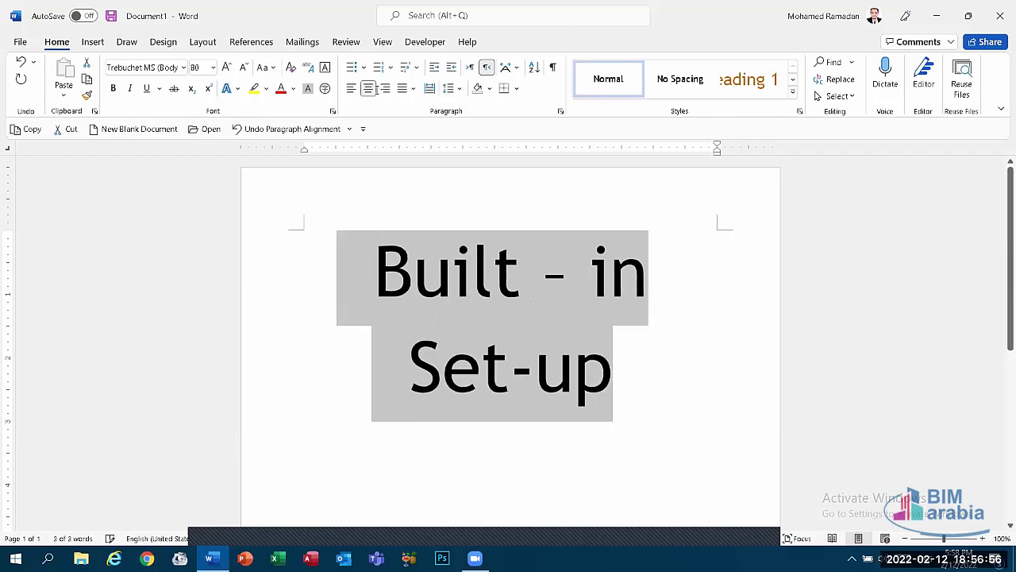
left_click(605, 356)
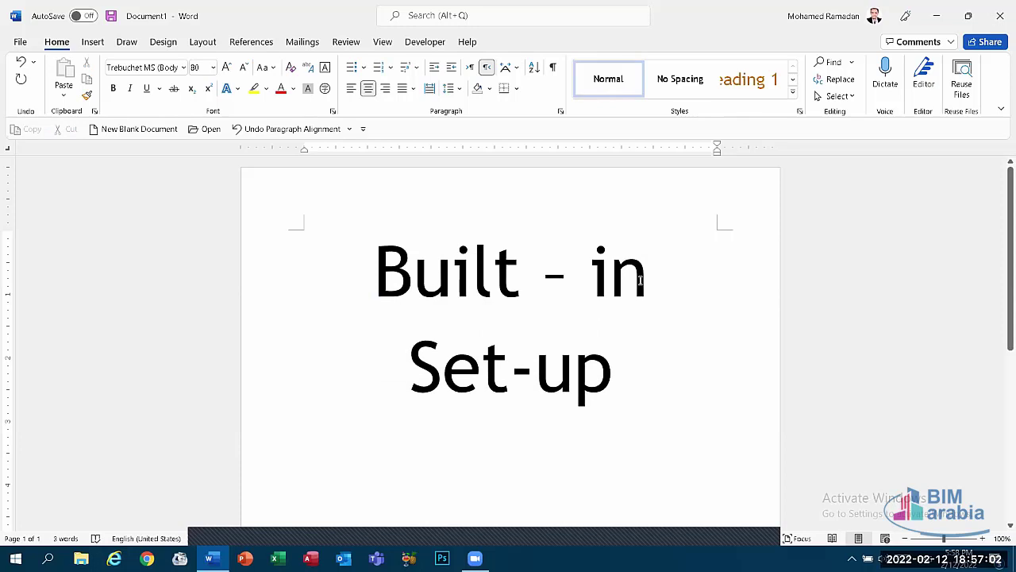
- Show the desktop to look at the system icons, and return to the Word document
left_click_drag(643, 274, 471, 269)
left_click(471, 270)
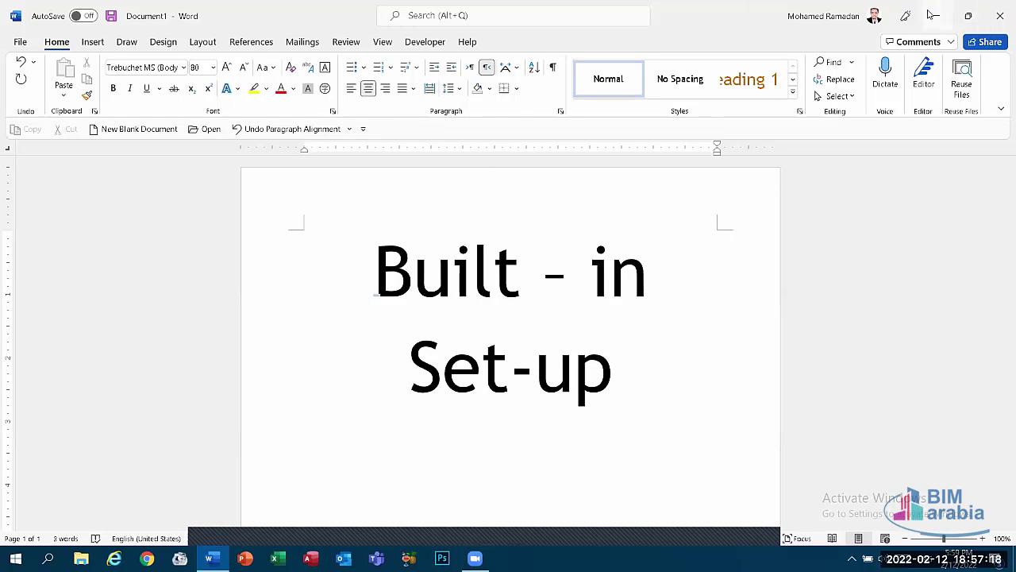
key("super+d")
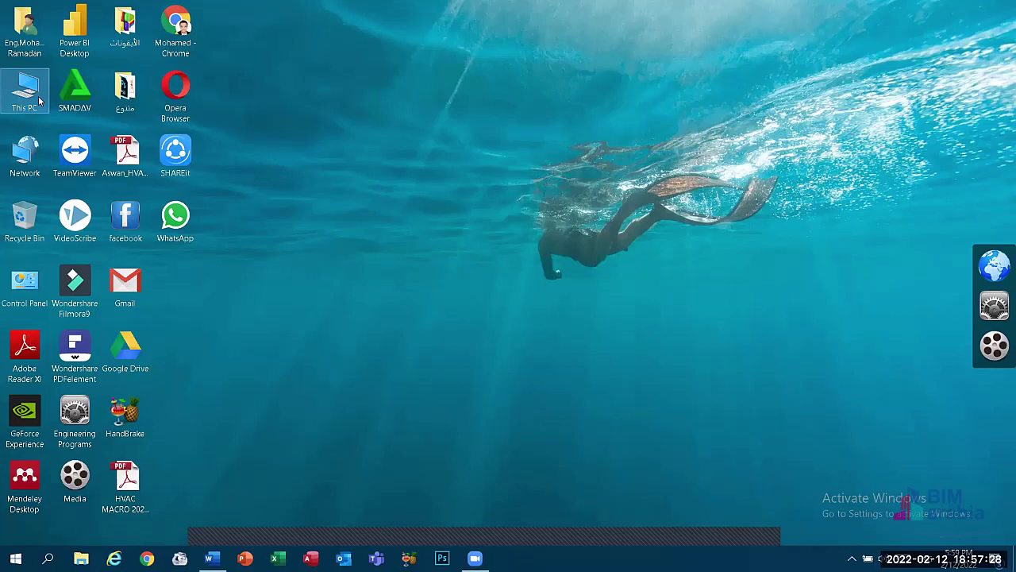
left_click(210, 558)
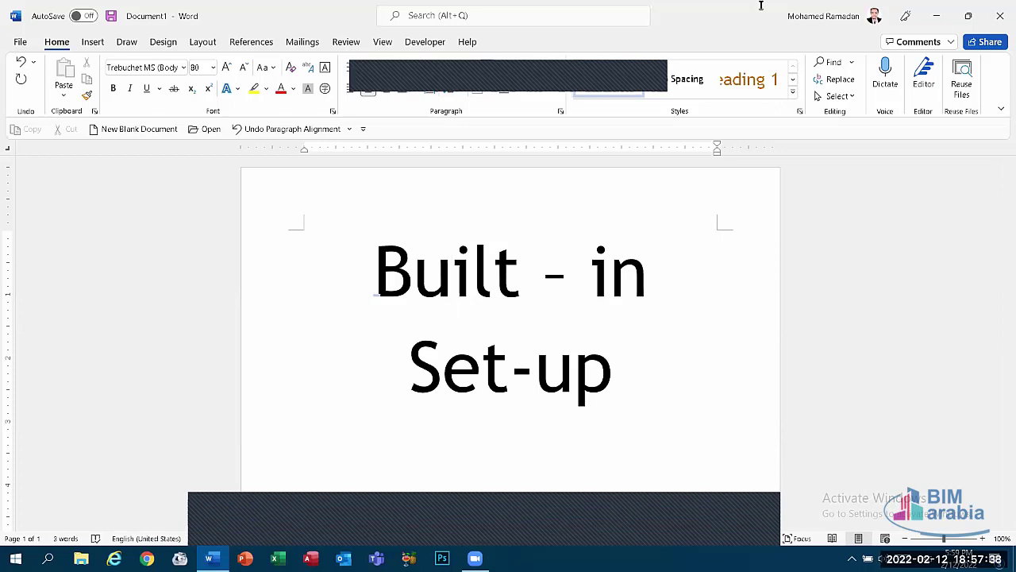
- Close the Word document without saving it
left_click(612, 361)
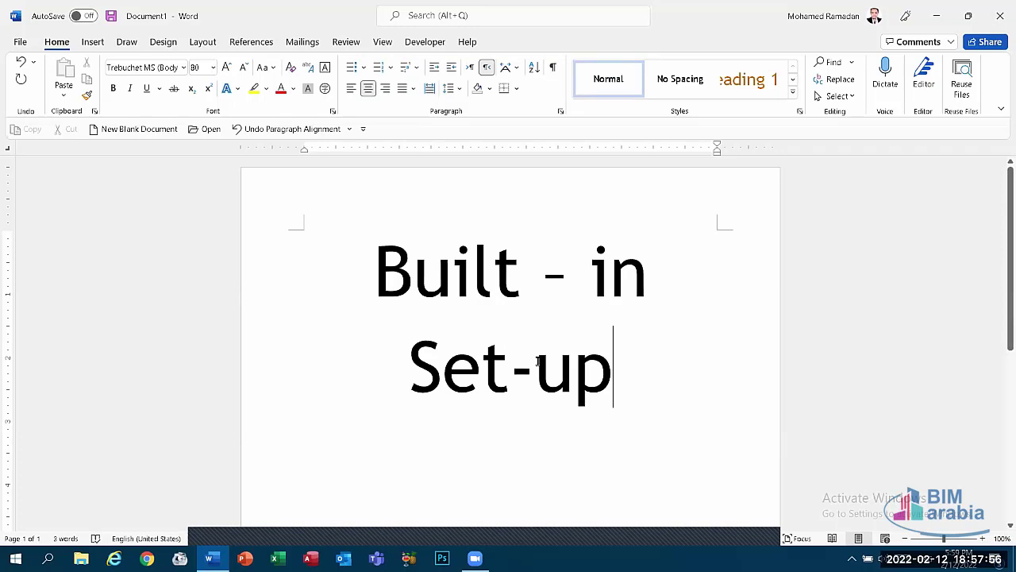
left_click(647, 261)
left_click(1000, 16)
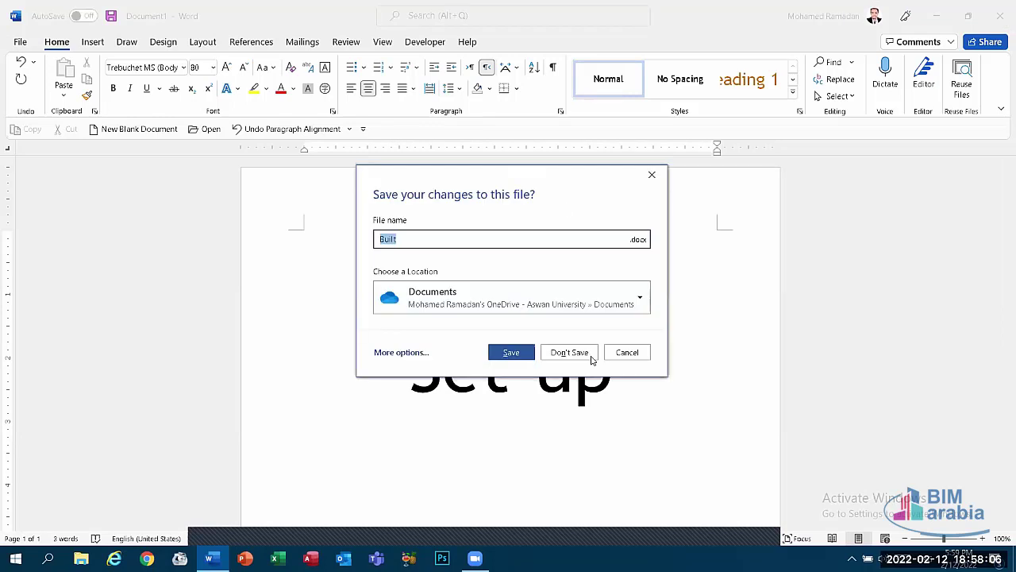
left_click(592, 360)
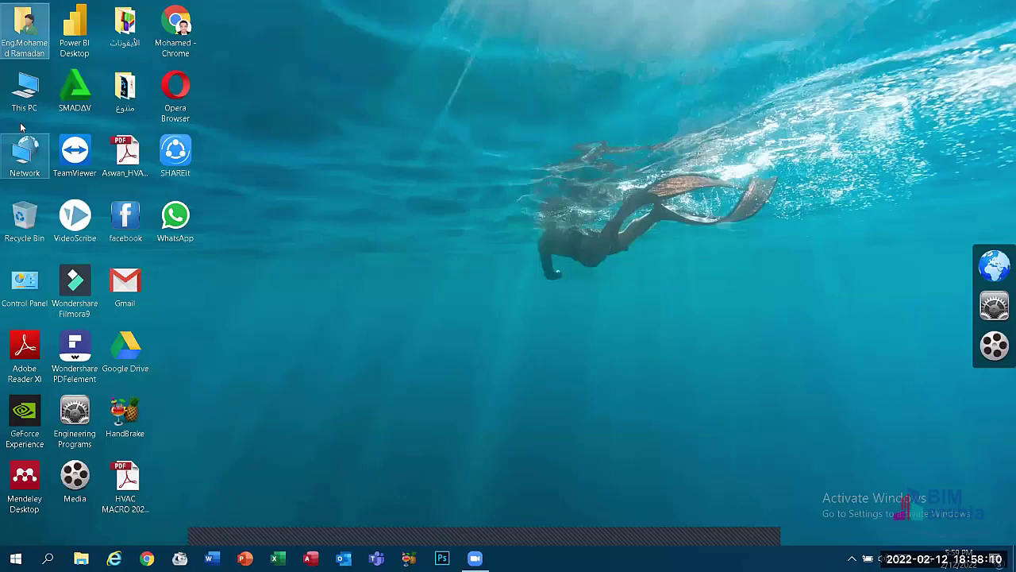
left_click(25, 155)
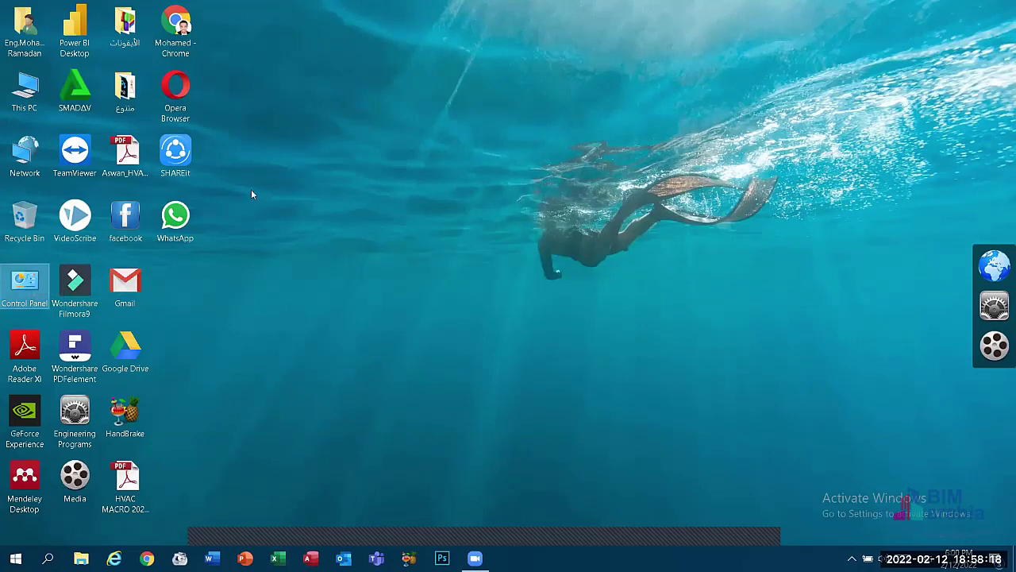
key("shift+F10")
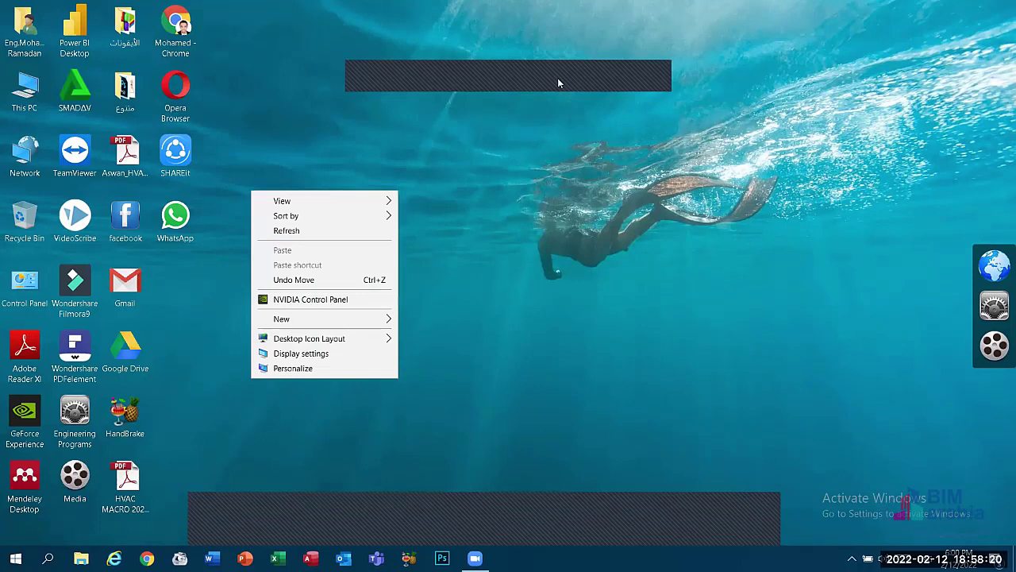
key("Escape")
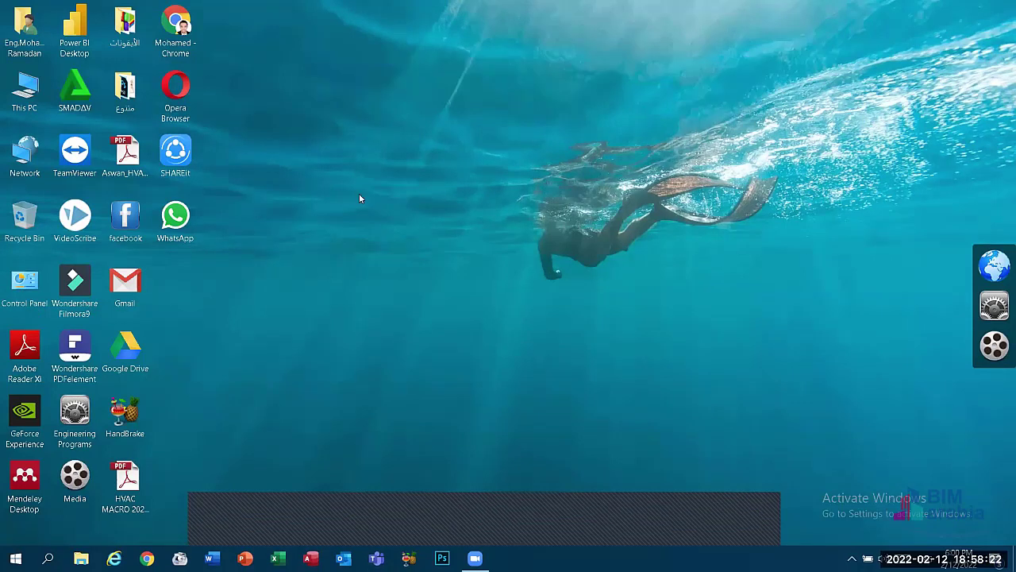
- Sort the desktop icons by name three times in a row to flip their order back and forth
right_click(359, 194)
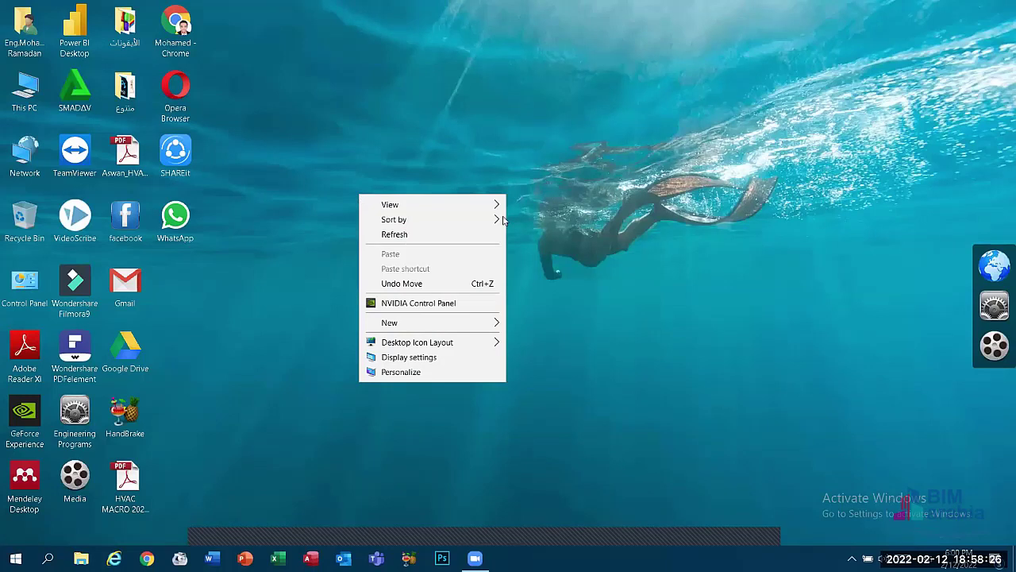
mouse_move(497, 222)
left_click(527, 221)
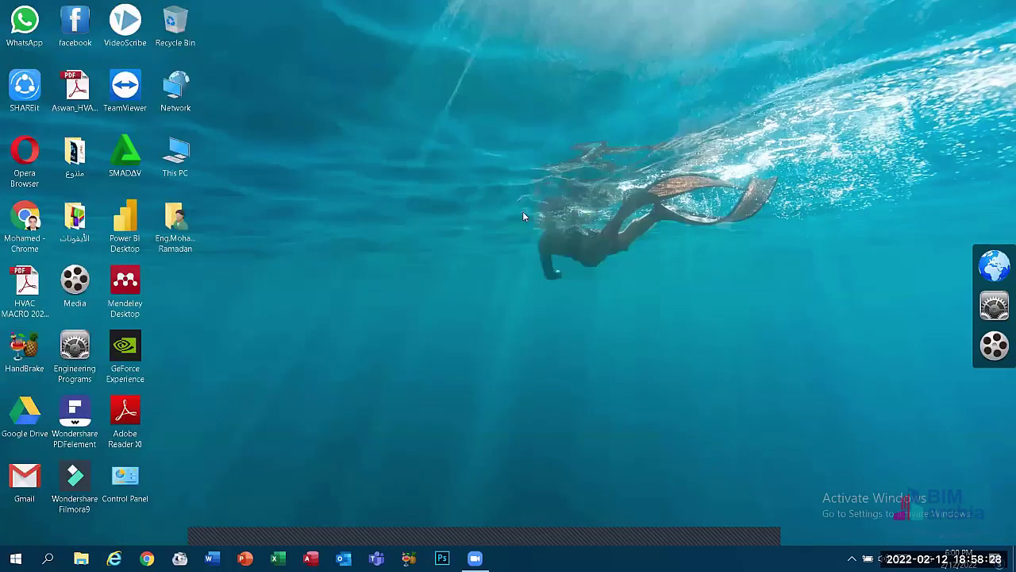
right_click(450, 209)
mouse_move(552, 236)
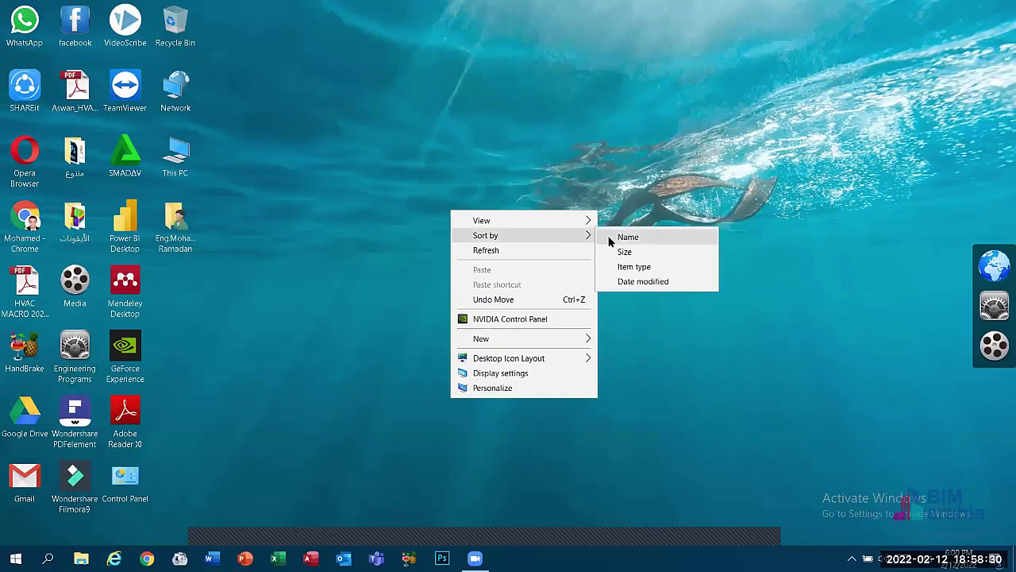
left_click(609, 238)
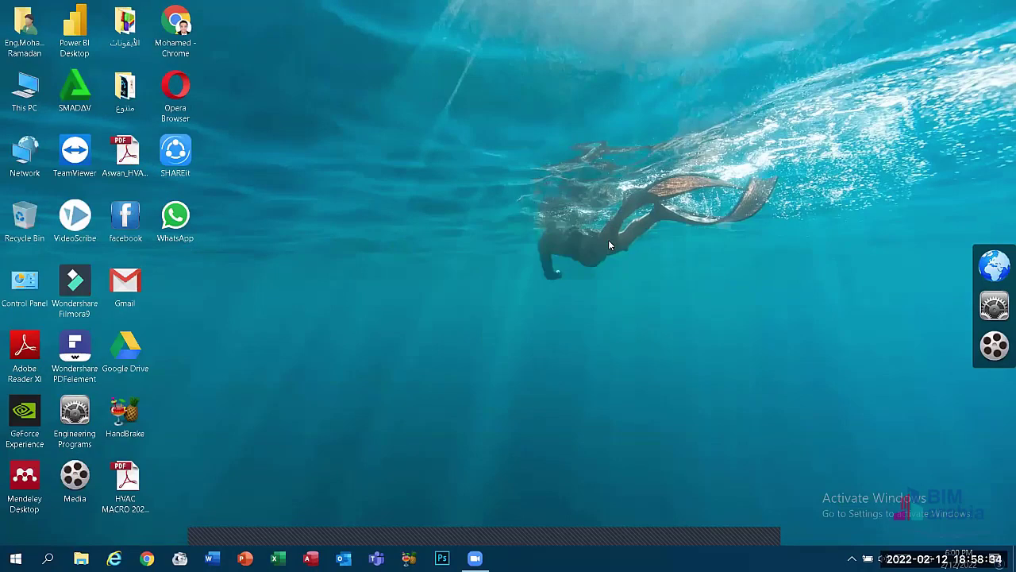
right_click(356, 183)
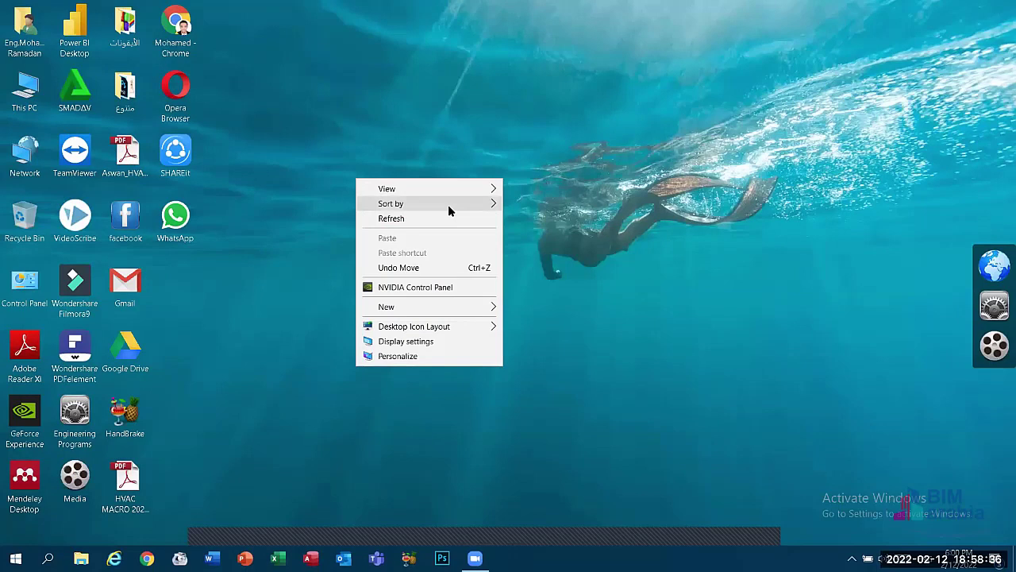
mouse_move(498, 211)
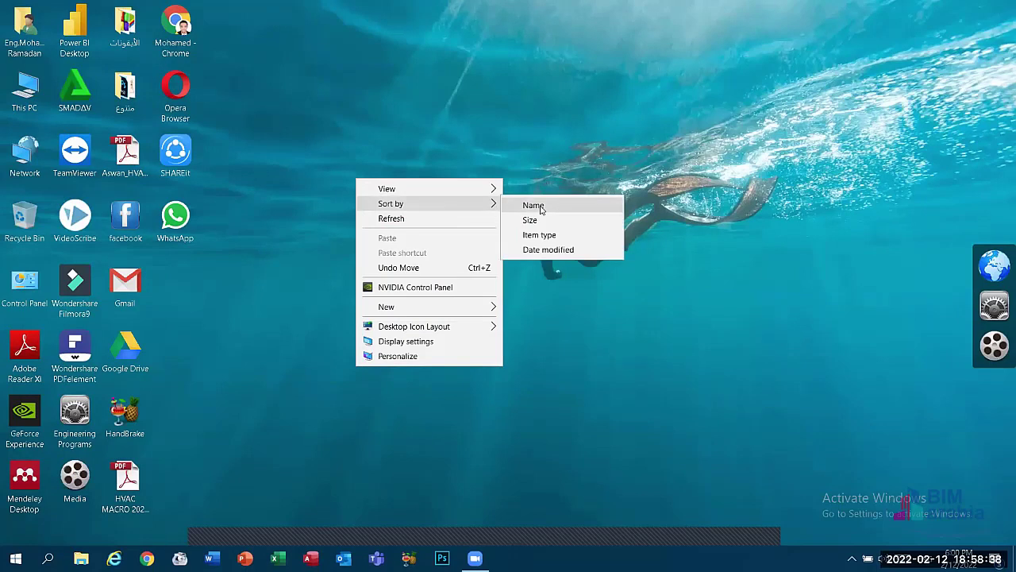
left_click(533, 206)
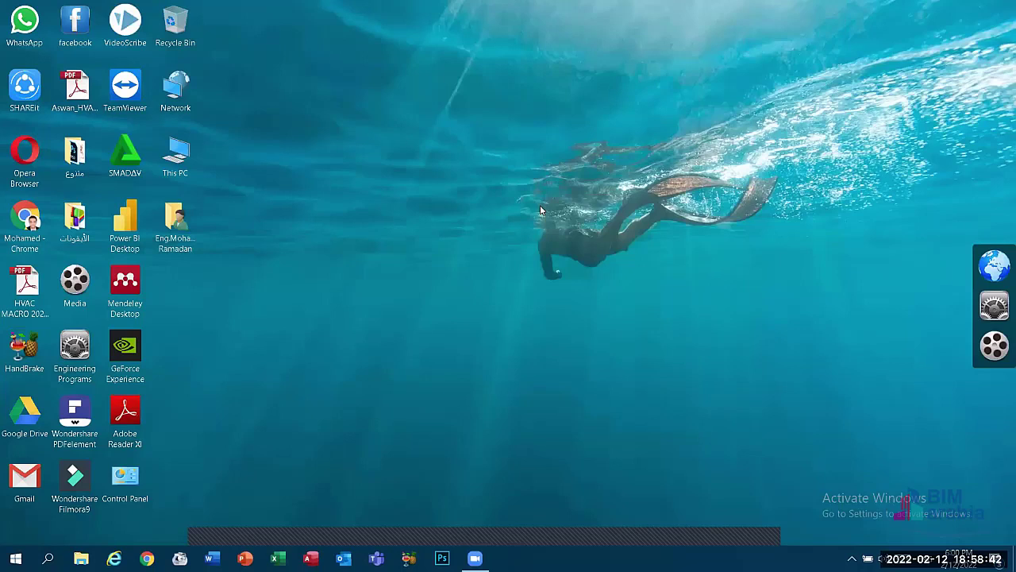
- Sort the desktop icons by size
right_click(361, 212)
mouse_move(457, 242)
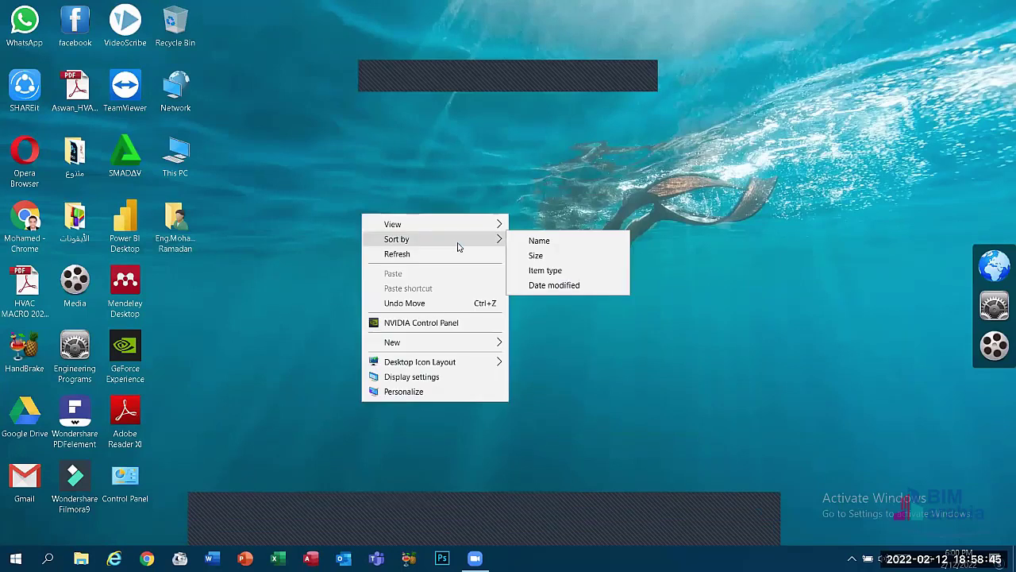
left_click(530, 254)
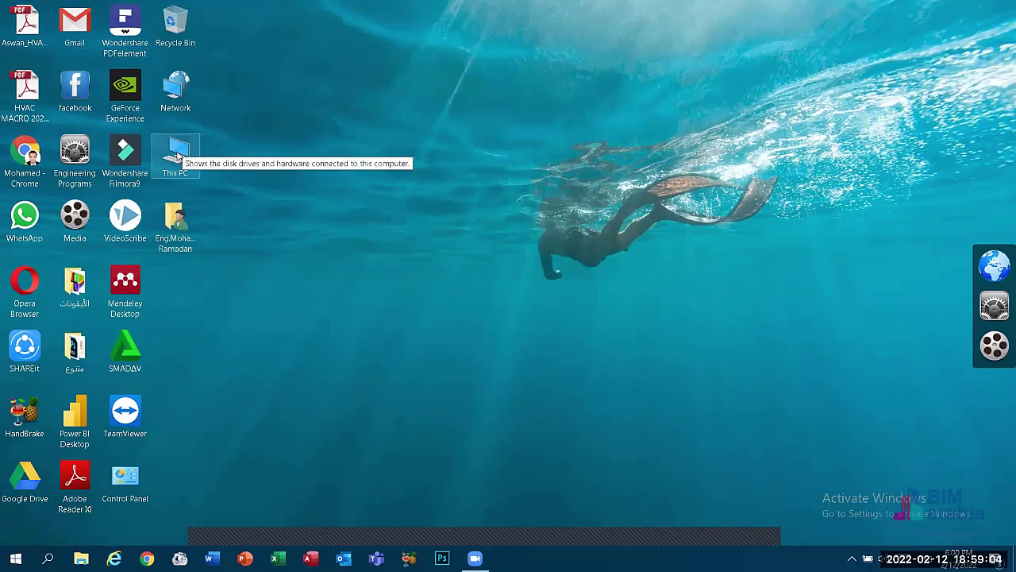
key("Down")
key("Menu")
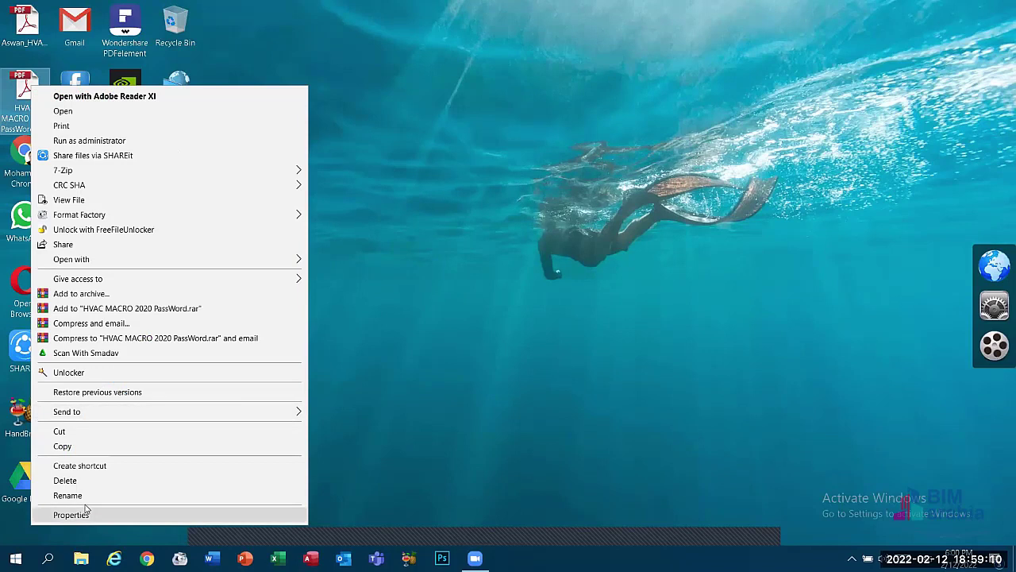
left_click(364, 262)
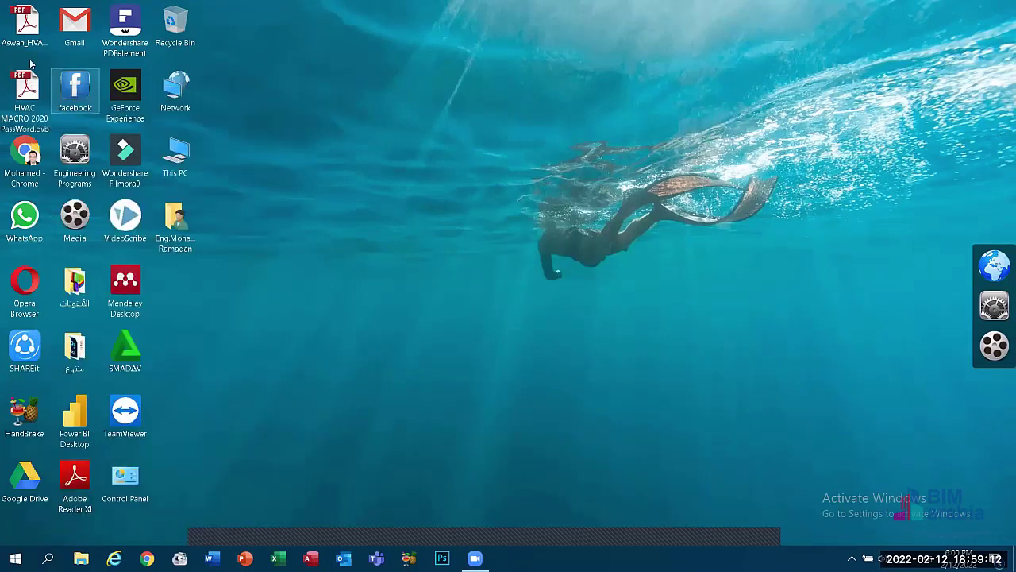
- Examine the file size in the properties of Aswan_HVAC-MACRO-2020.dvb, and close the properties
left_click(40, 15)
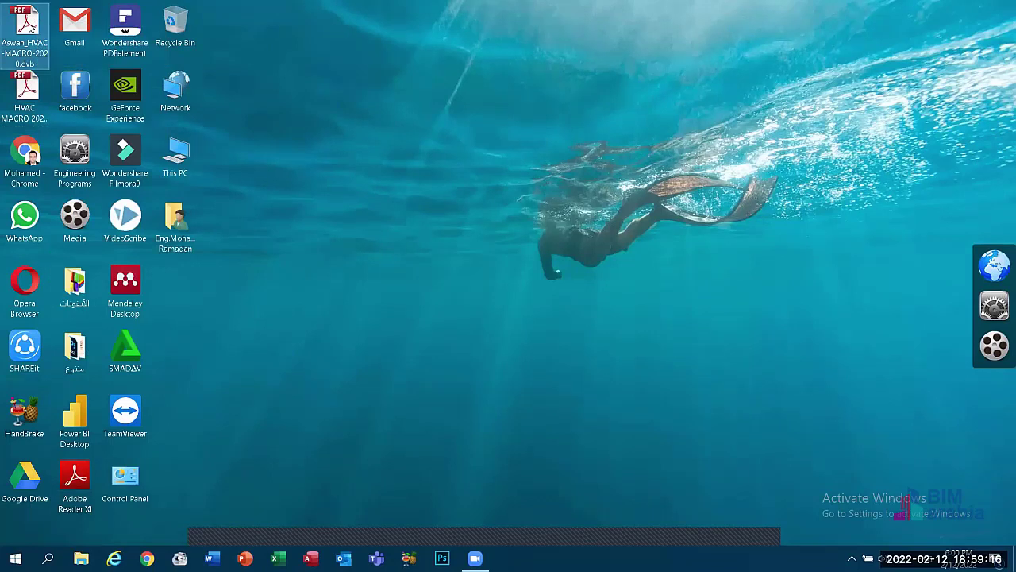
right_click(30, 7)
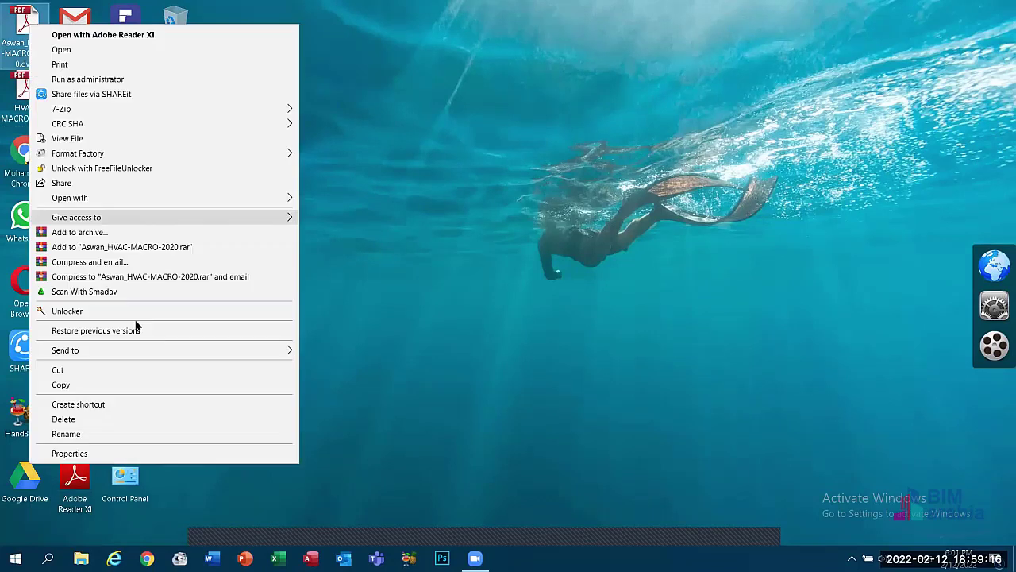
left_click(133, 454)
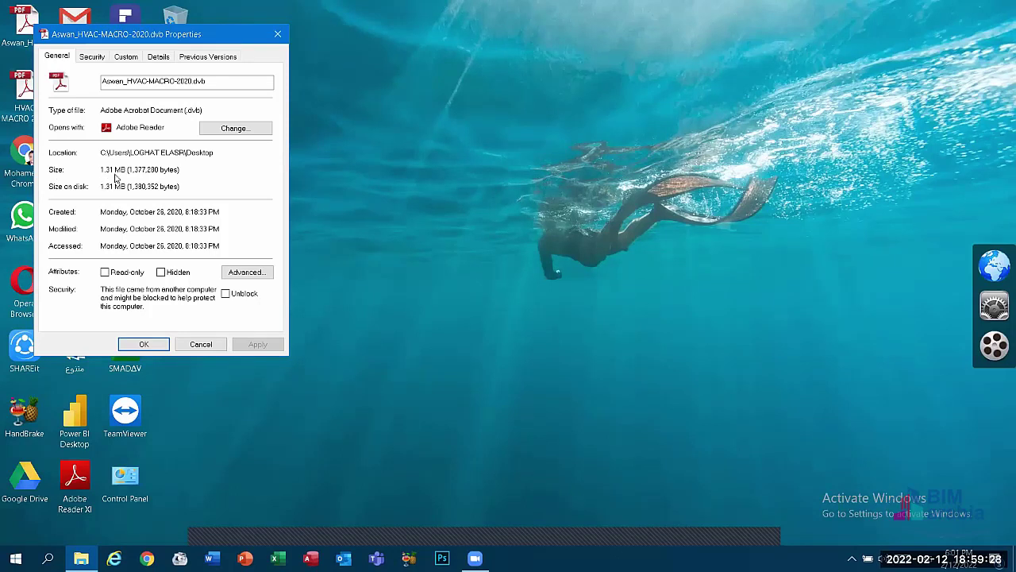
left_click(143, 344)
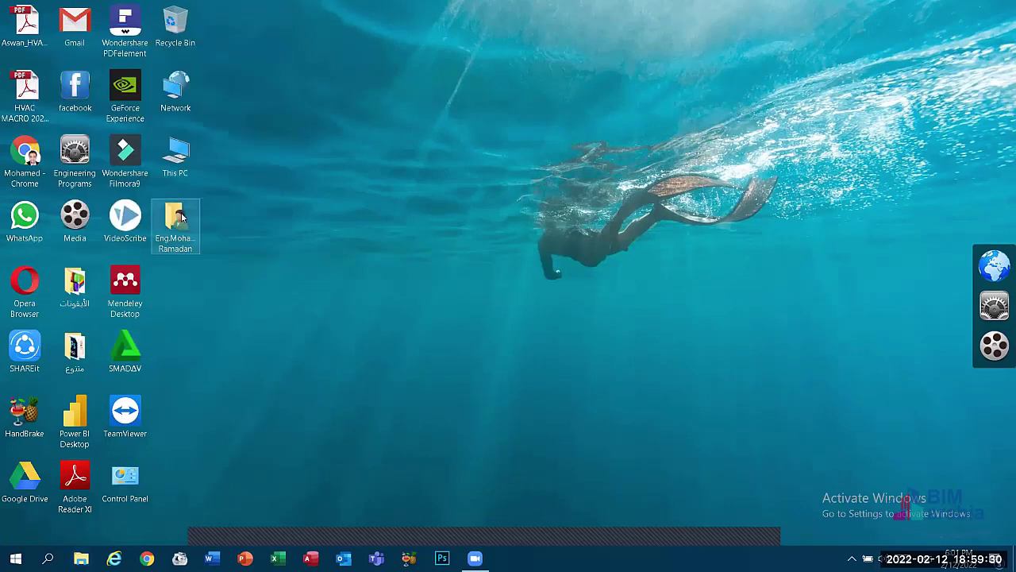
right_click(181, 216)
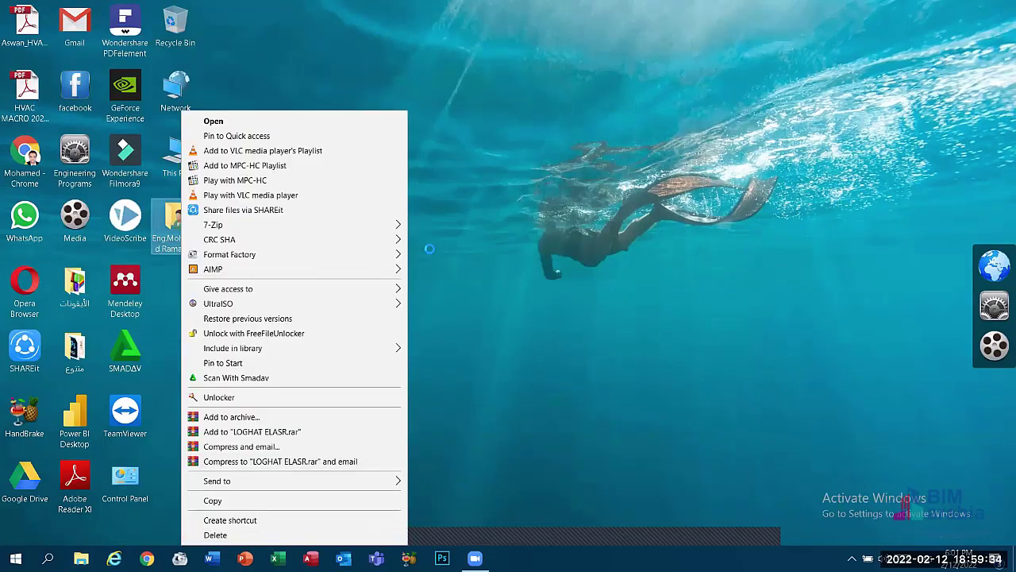
left_click(267, 425)
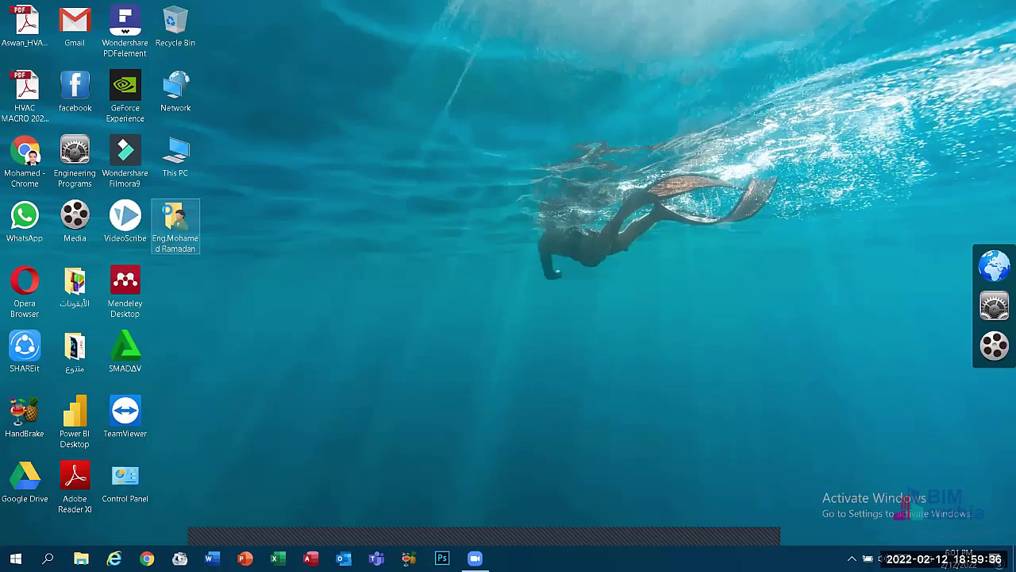
key("shift+F10")
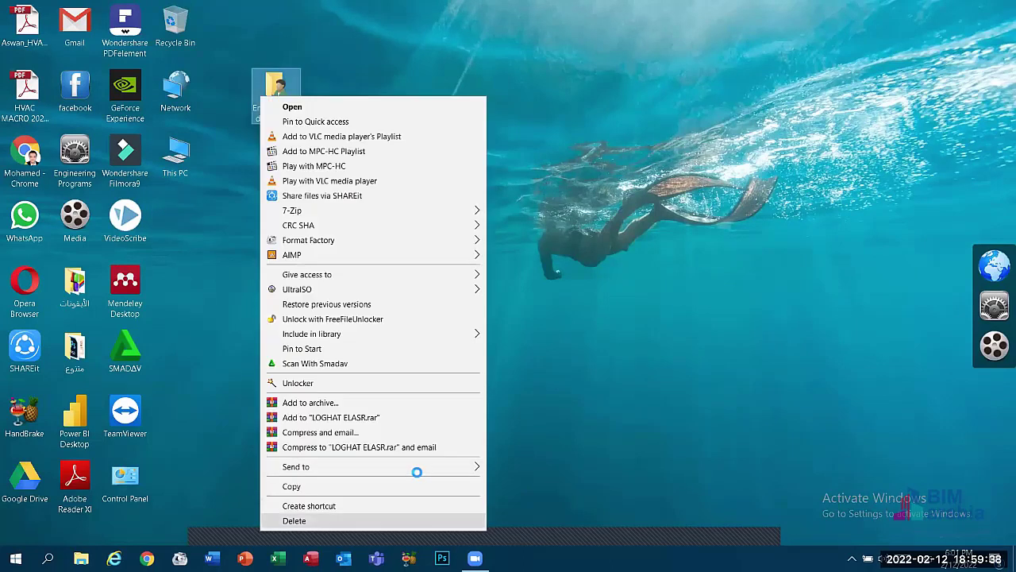
left_click(510, 487)
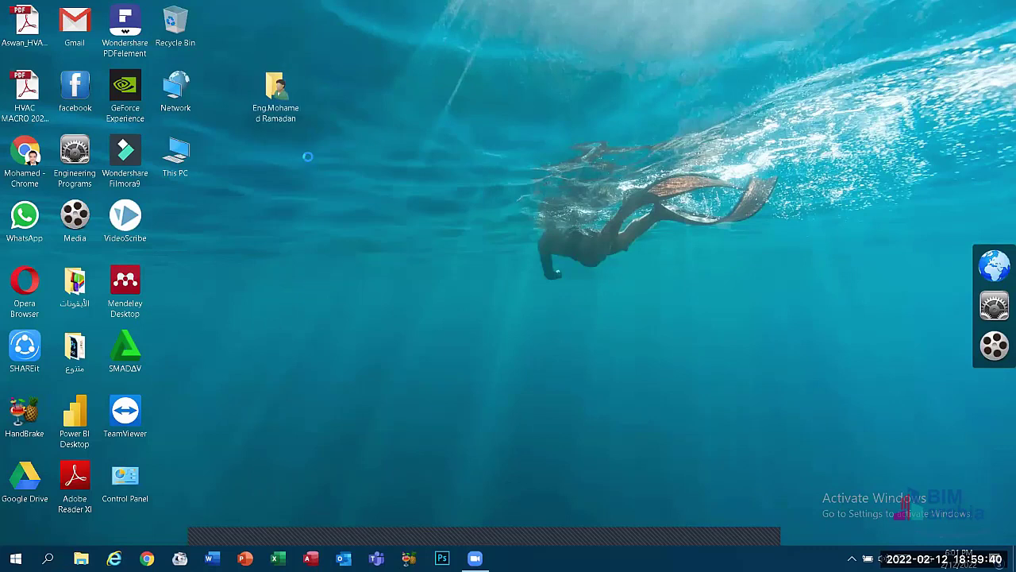
left_click_drag(276, 91, 208, 178)
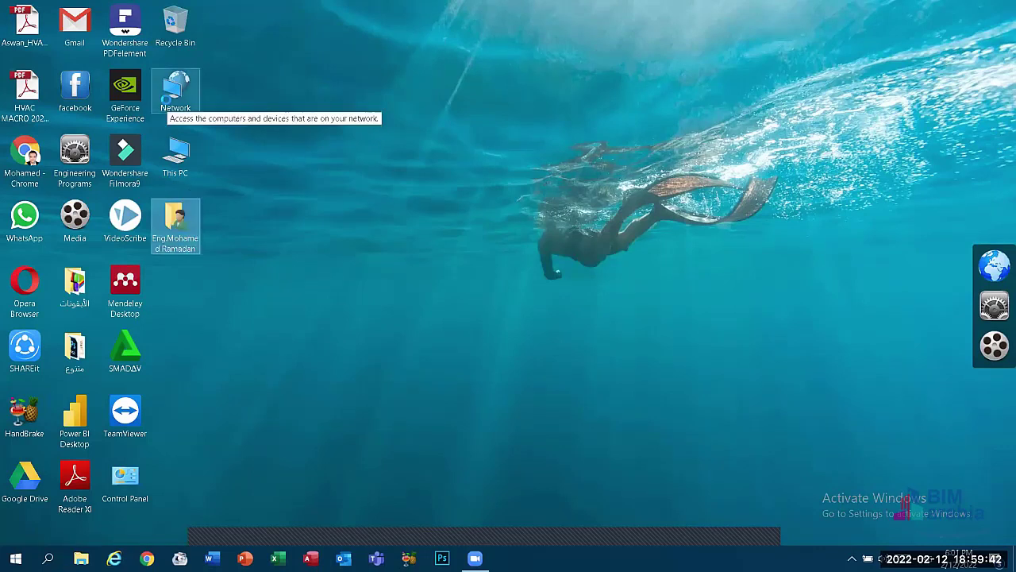
- View the properties of the Network icon, and close the Network and Sharing Center
right_click(164, 87)
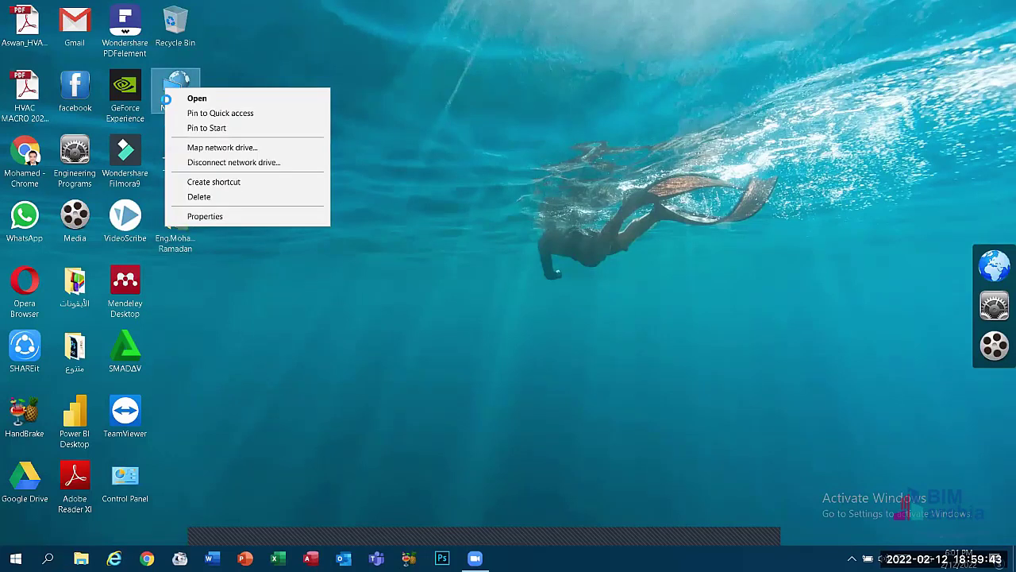
left_click(210, 211)
left_click(424, 210)
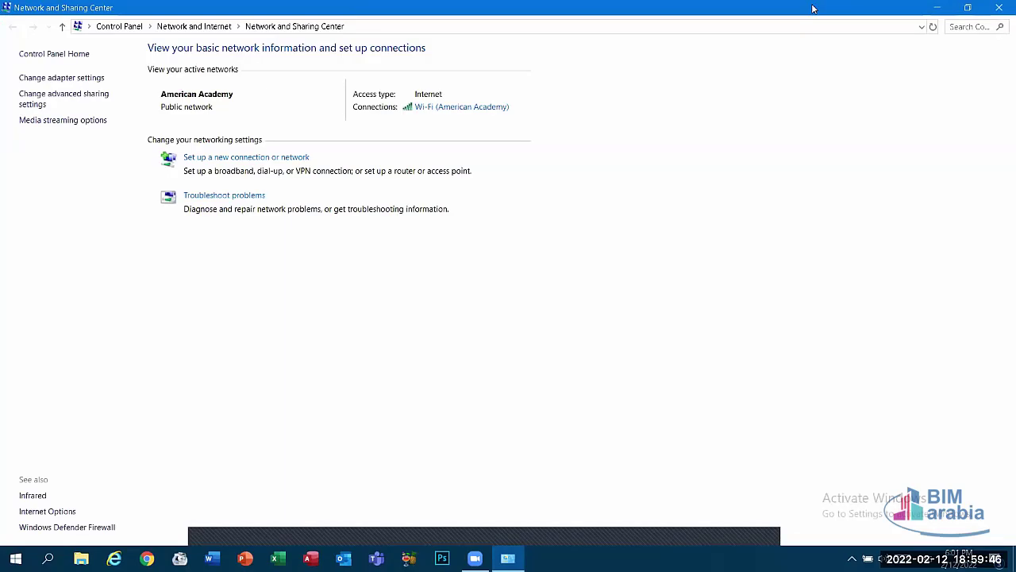
key("alt+F4")
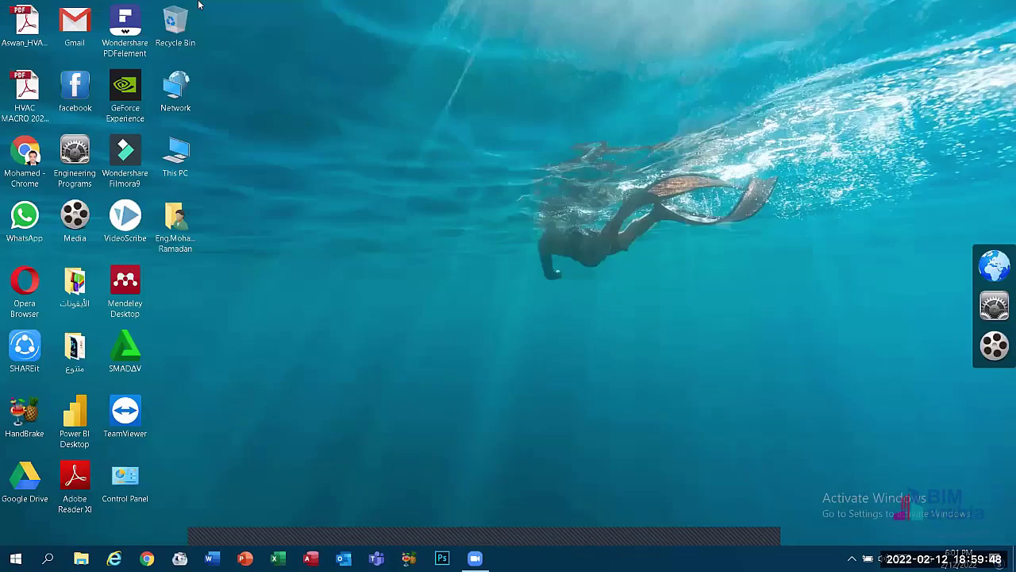
left_click(187, 9)
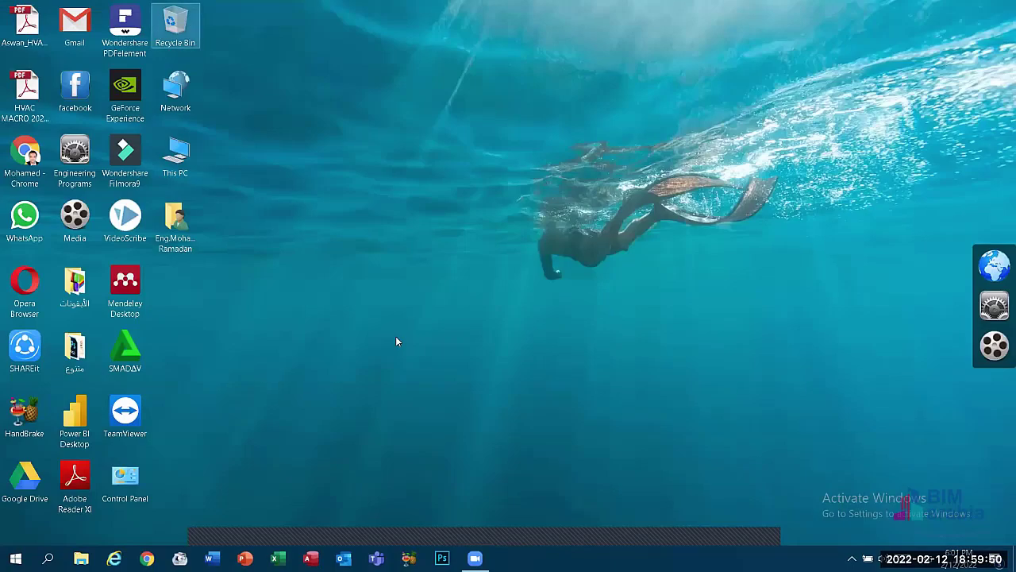
key("Menu")
left_click(224, 246)
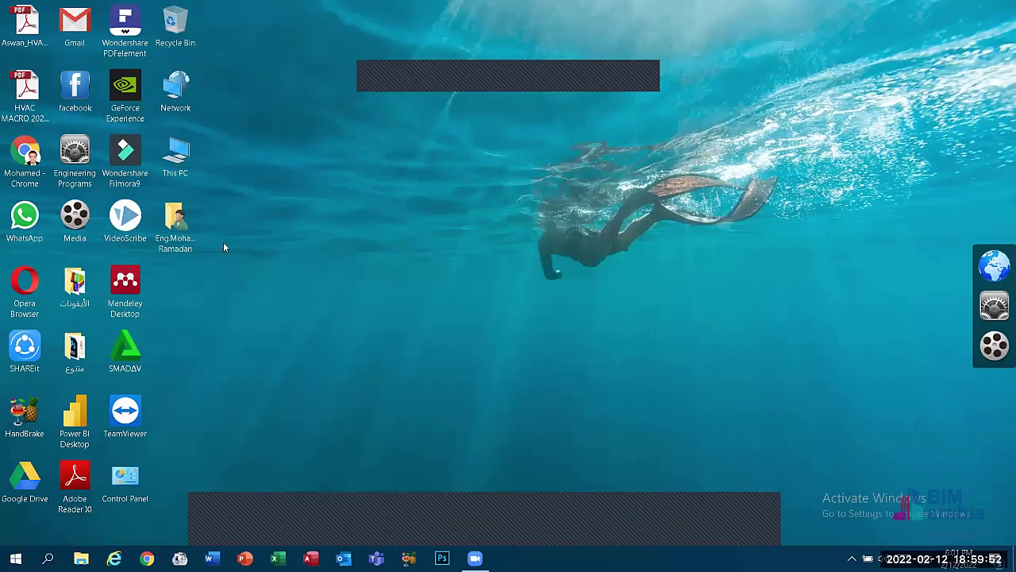
key("space")
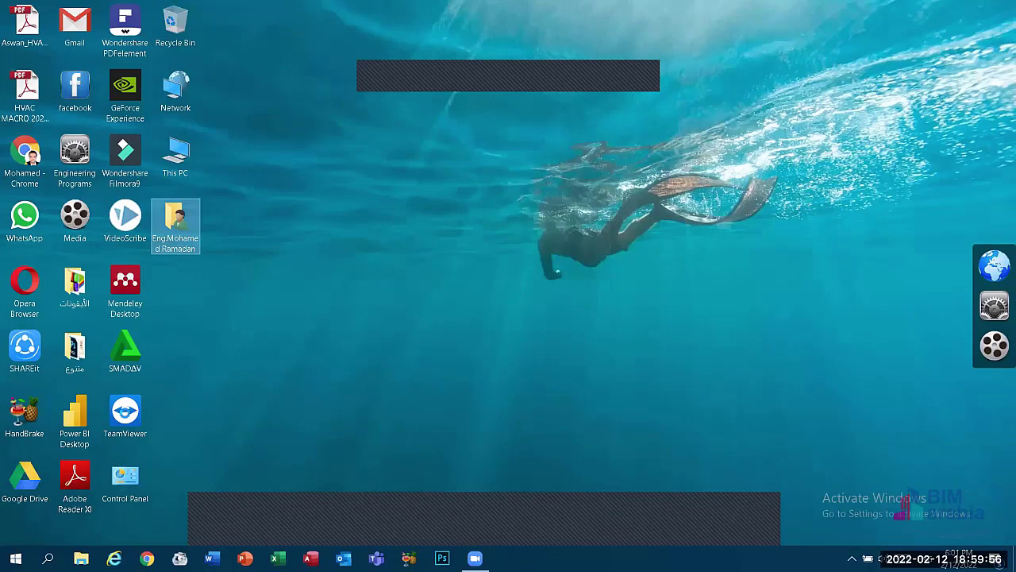
- Examine the size in the TeamViewer shortcut's properties, close them, and select the Aswan_HVAC-MACRO-2020.dvb file for comparison
left_click(126, 417)
right_click(126, 417)
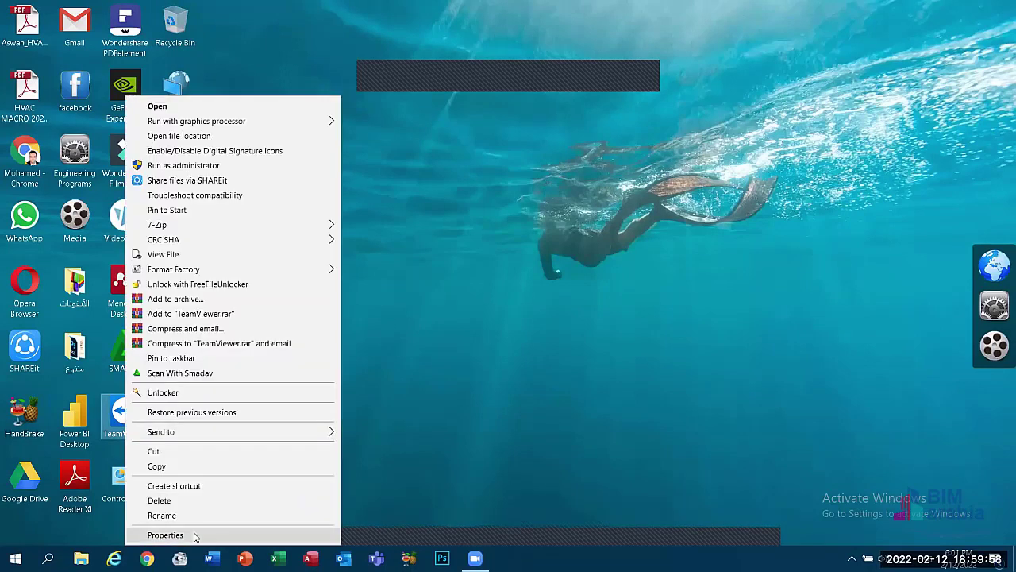
left_click(194, 535)
left_click(186, 242)
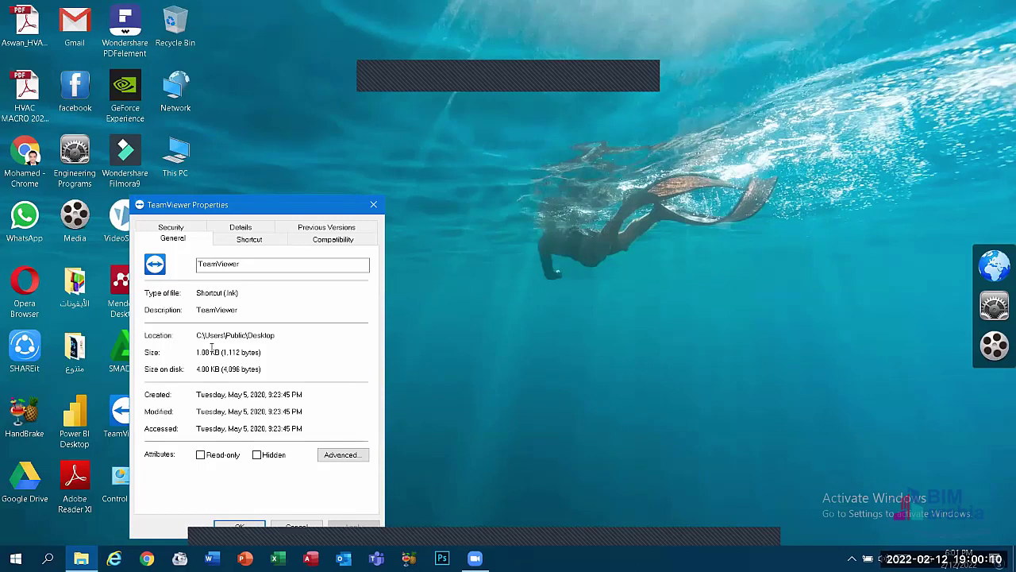
left_click(239, 527)
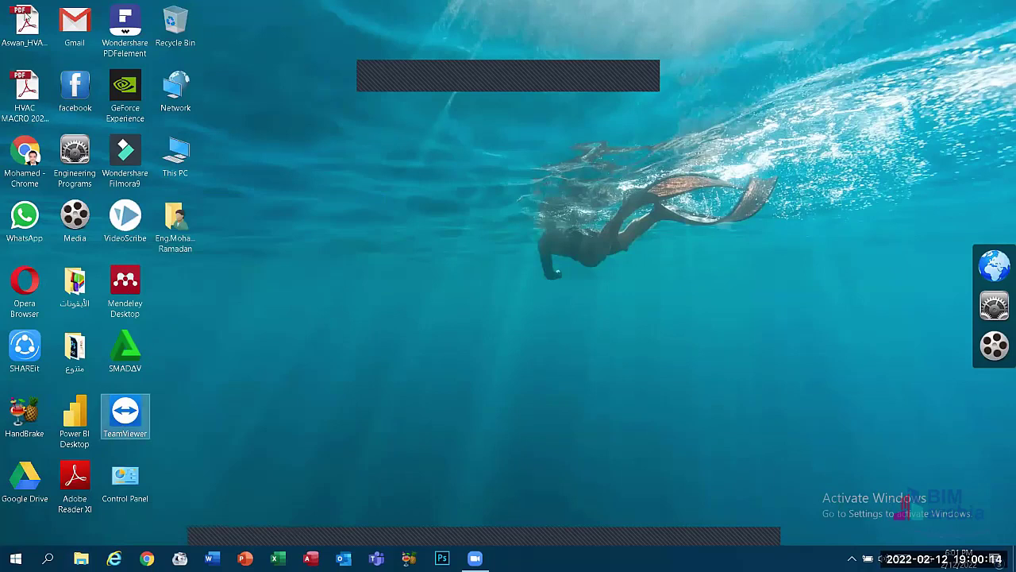
left_click(26, 32)
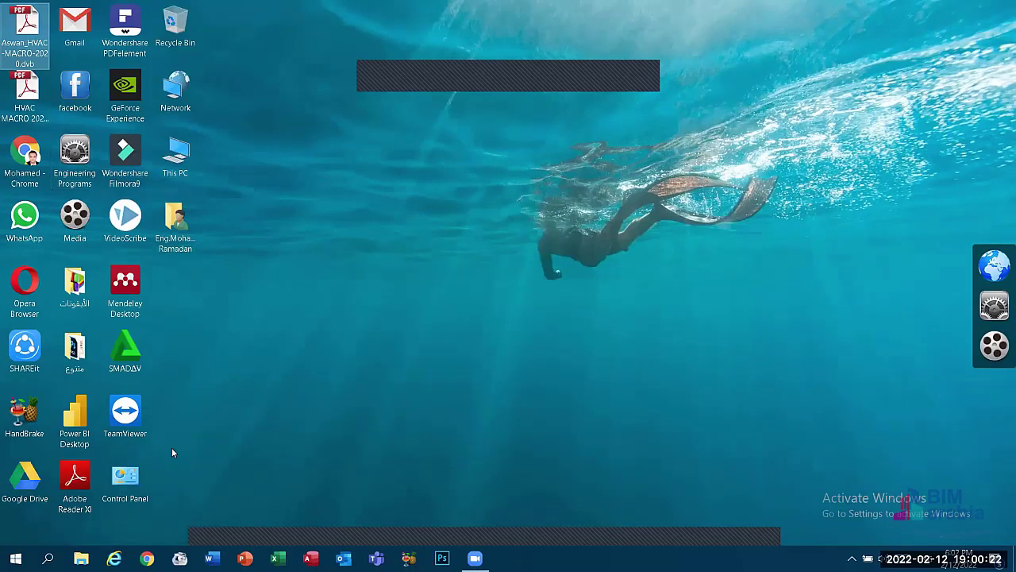
- Create a blank document in Word and write TB in English on its first line
left_click(210, 559)
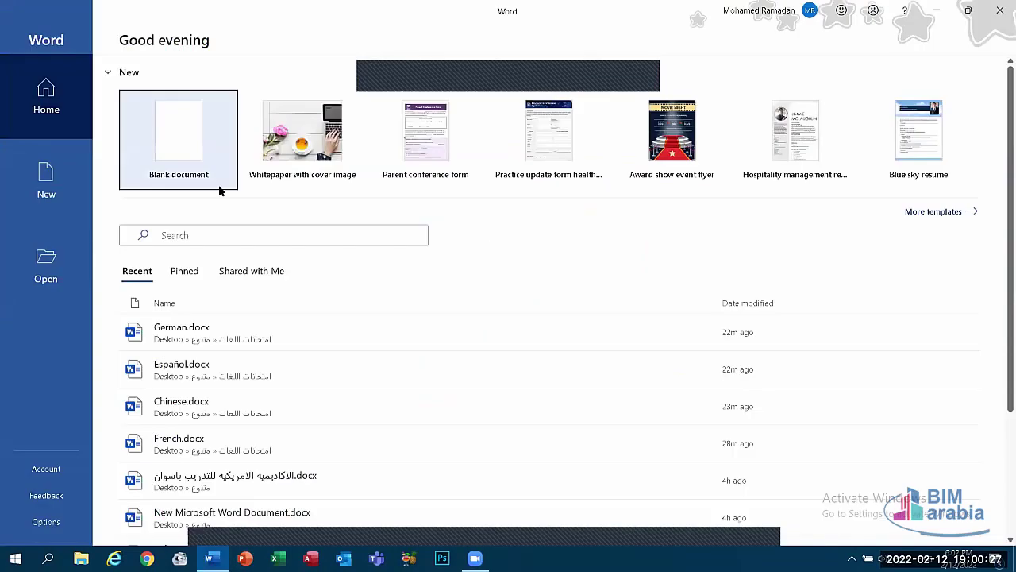
left_click(201, 163)
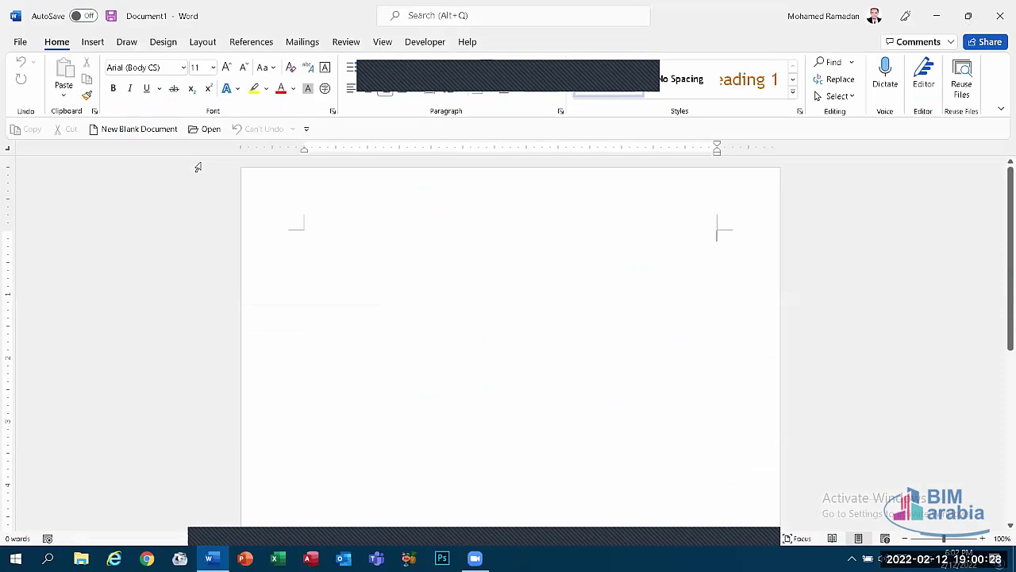
type("د")
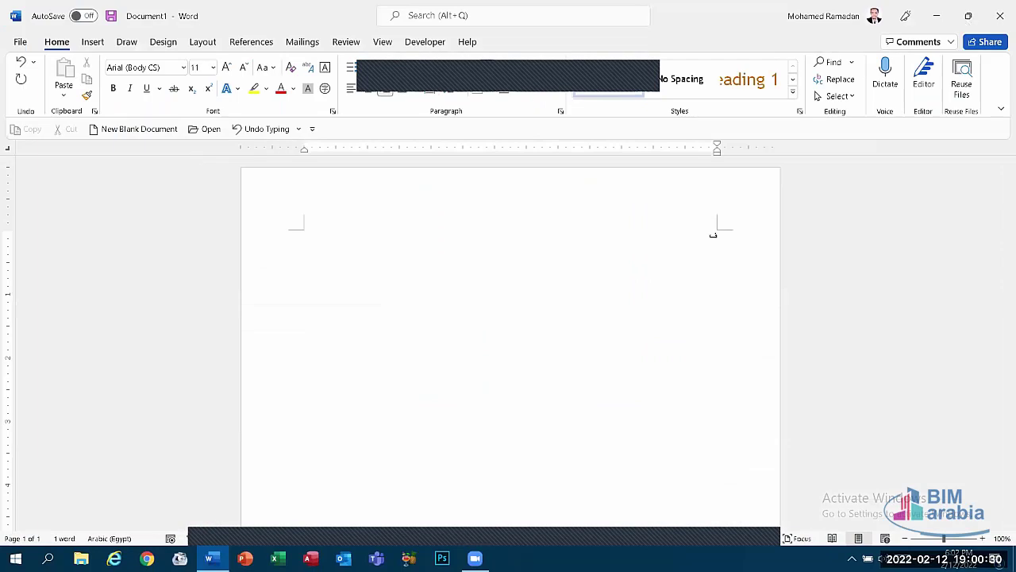
key("BackSpace")
key("alt+shift")
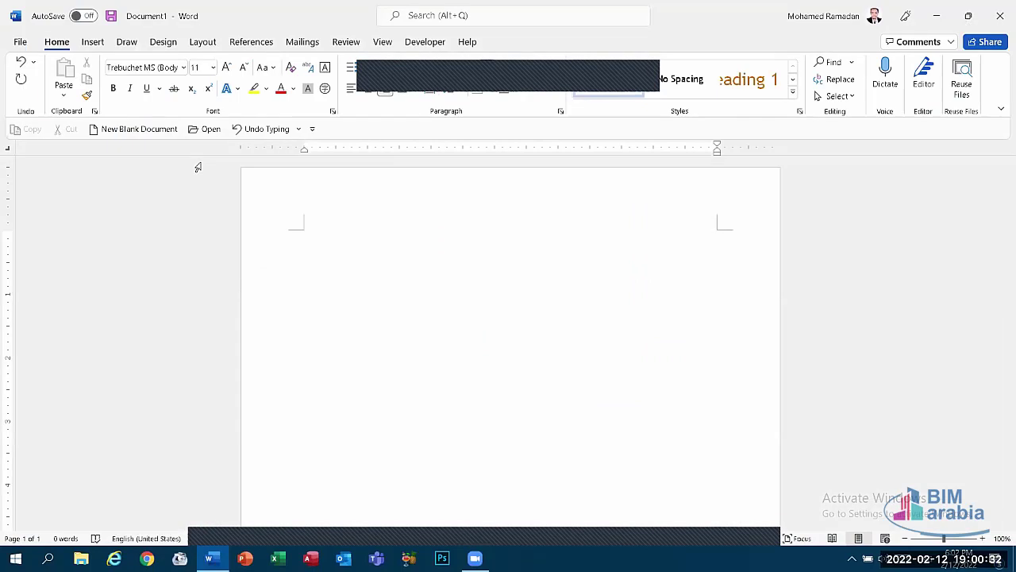
type("TB")
key("Return")
key("alt+shift")
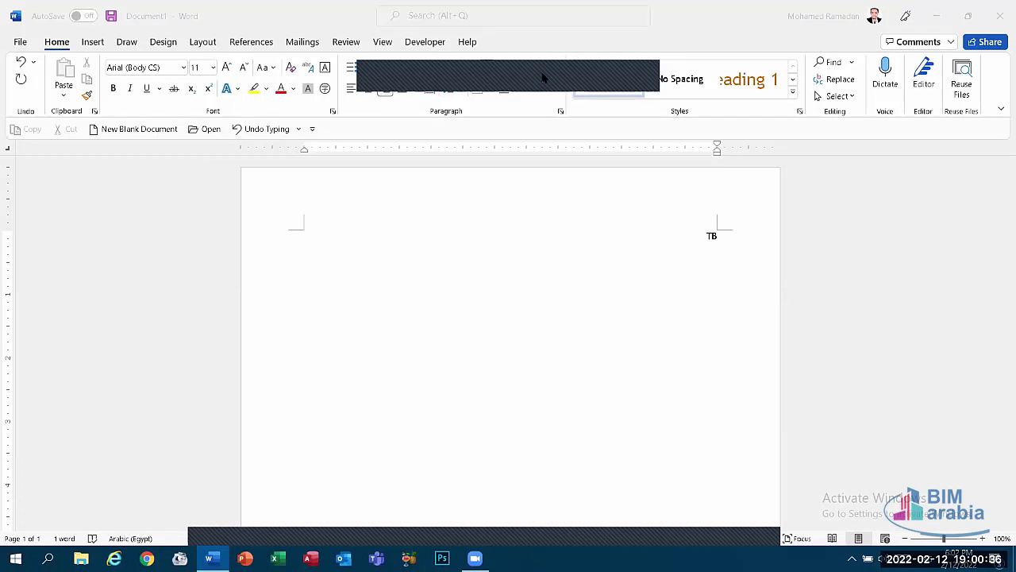
- Enlarge the TB text to 36 pt and center it on the page
double_click(710, 236)
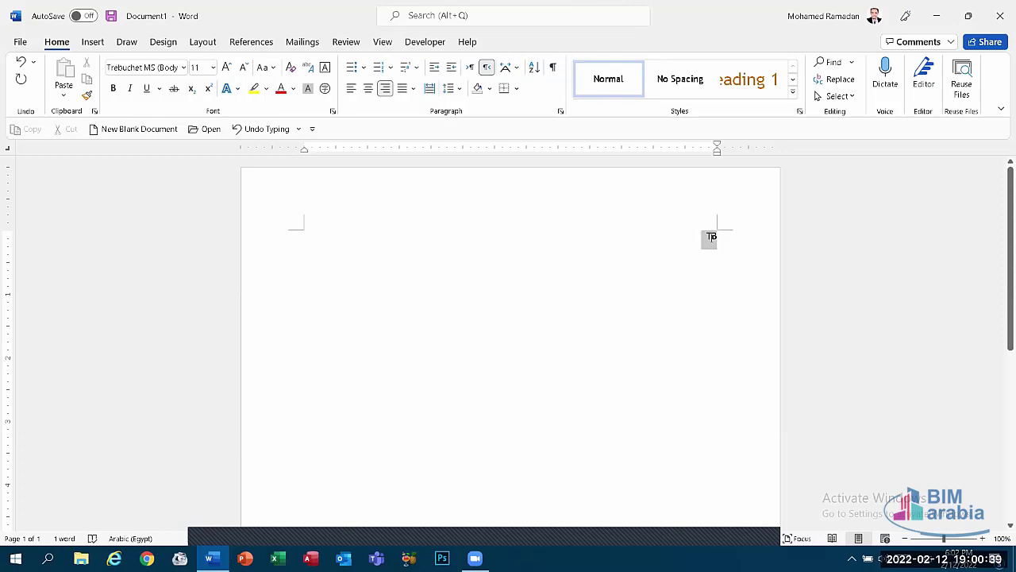
left_click(228, 70)
left_click(231, 71)
left_click(231, 73)
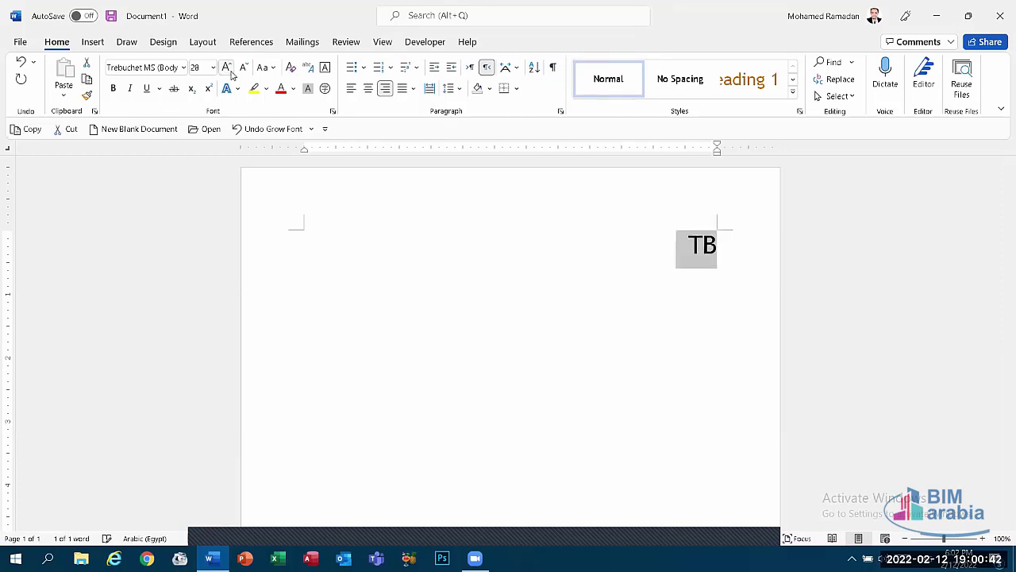
left_click(229, 70)
left_click(229, 70)
left_click(229, 70)
left_click(229, 70)
left_click(368, 88)
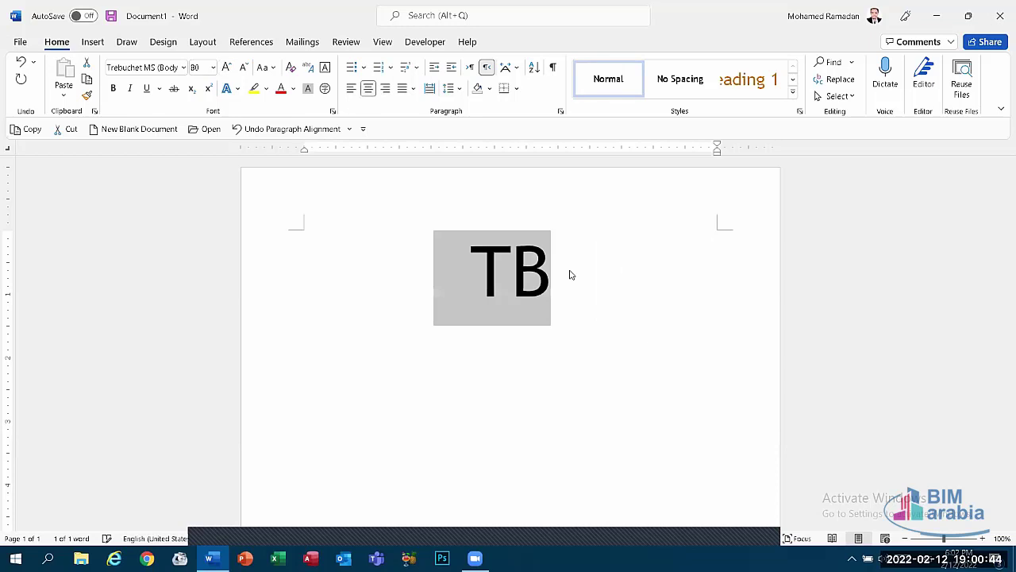
left_click(244, 68)
left_click(244, 67)
left_click(244, 68)
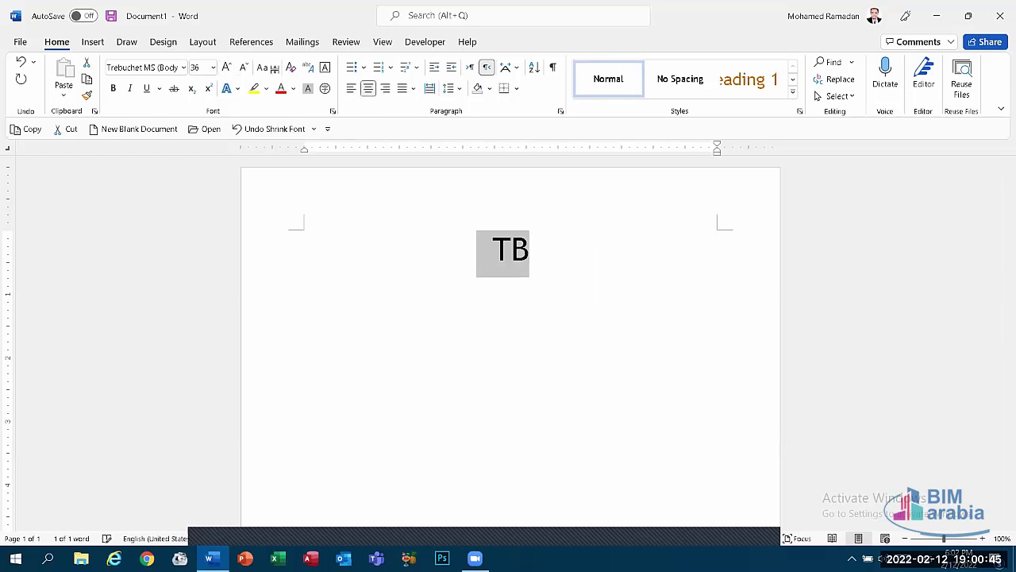
- Add the units GB and MB on separate lines below TB
left_click(534, 238)
key("Return")
key("alt+shift")
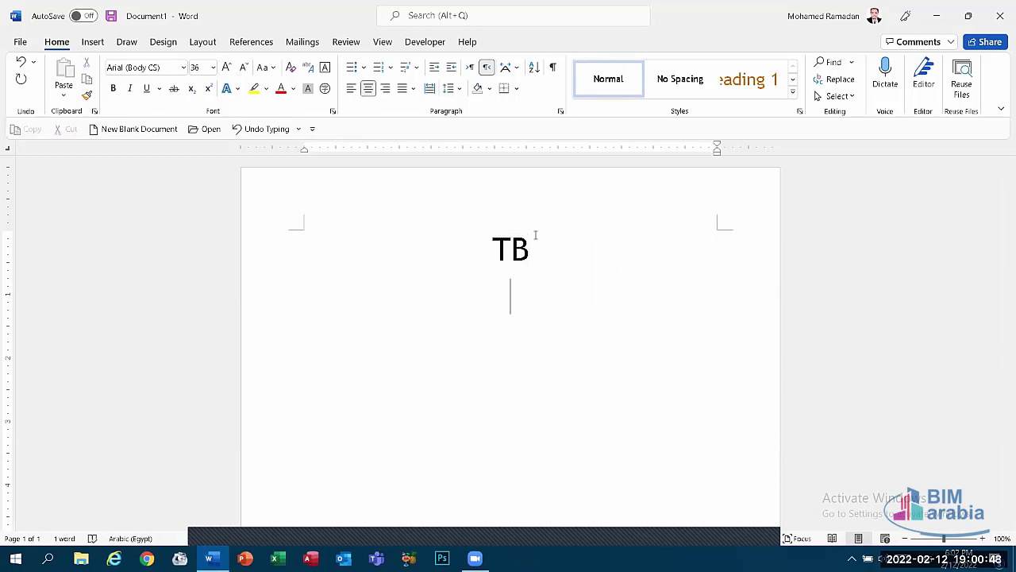
key("alt+shift")
type("GB")
key("Return")
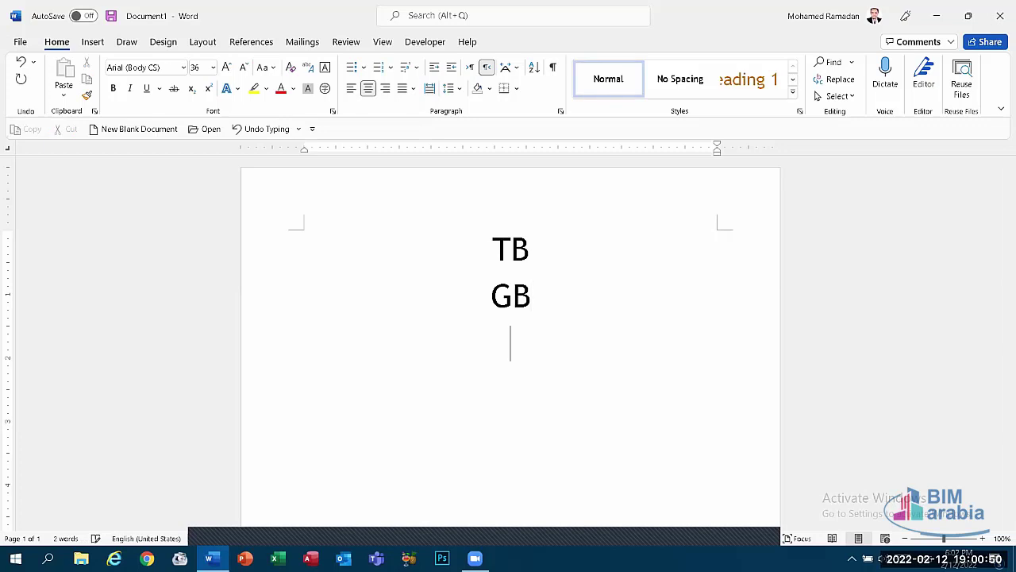
key("alt+shift")
type("MB ")
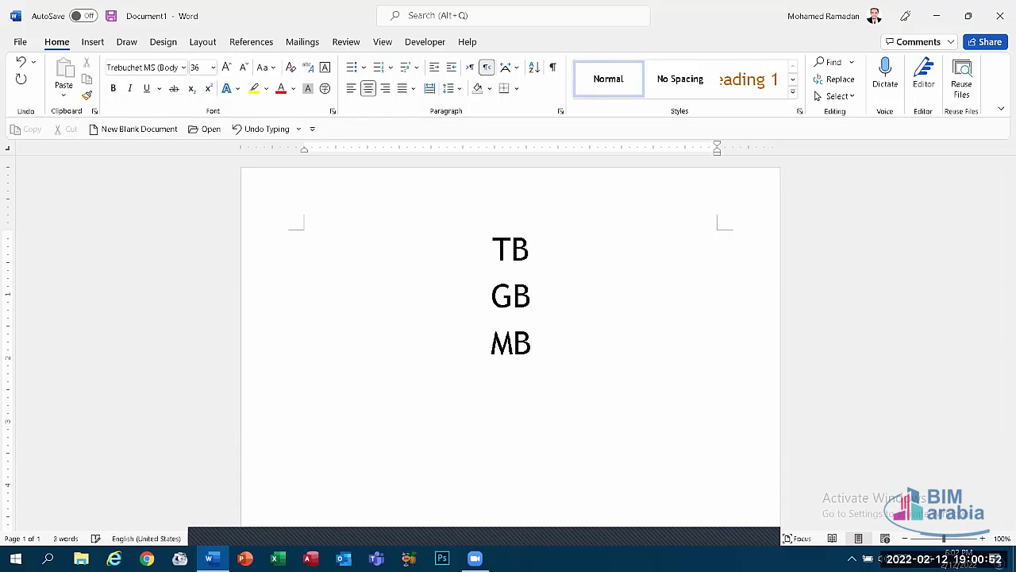
- Continue the list with KB, BIT and BYTE, each on its own line below MB
type("KB")
key("Return")
key("alt+shift")
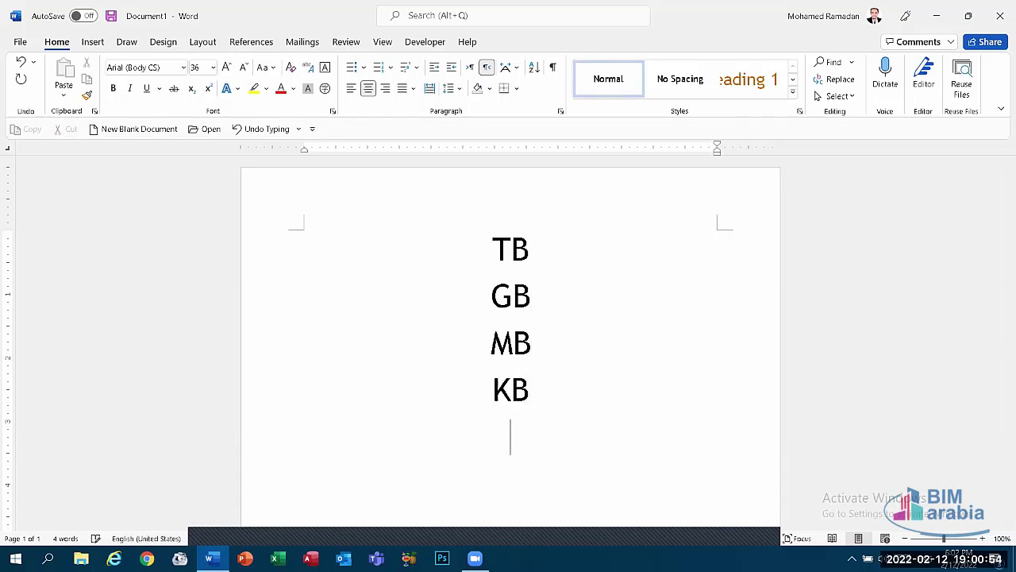
type("BIT")
key("Return")
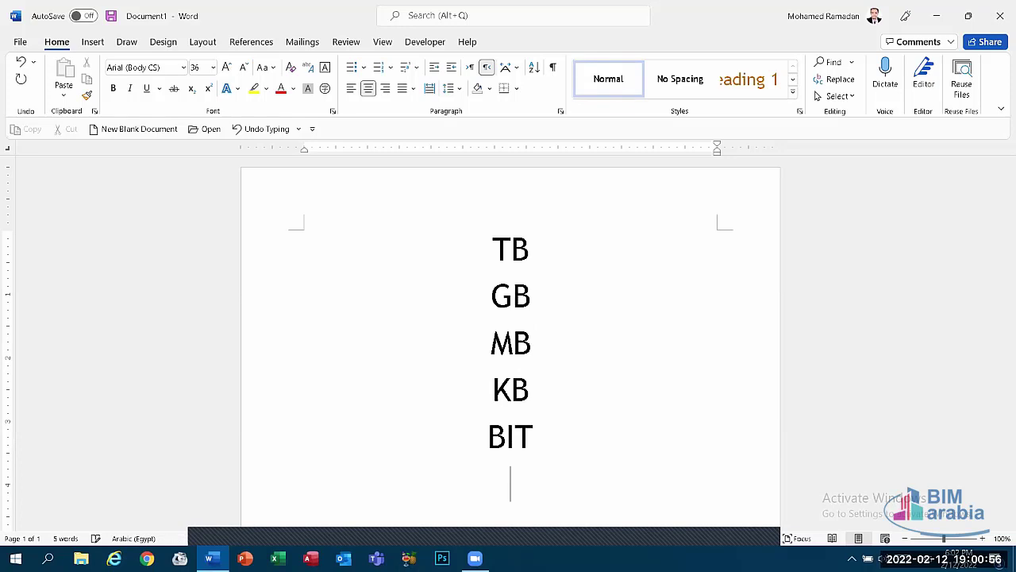
key("alt+shift")
type("BYTE")
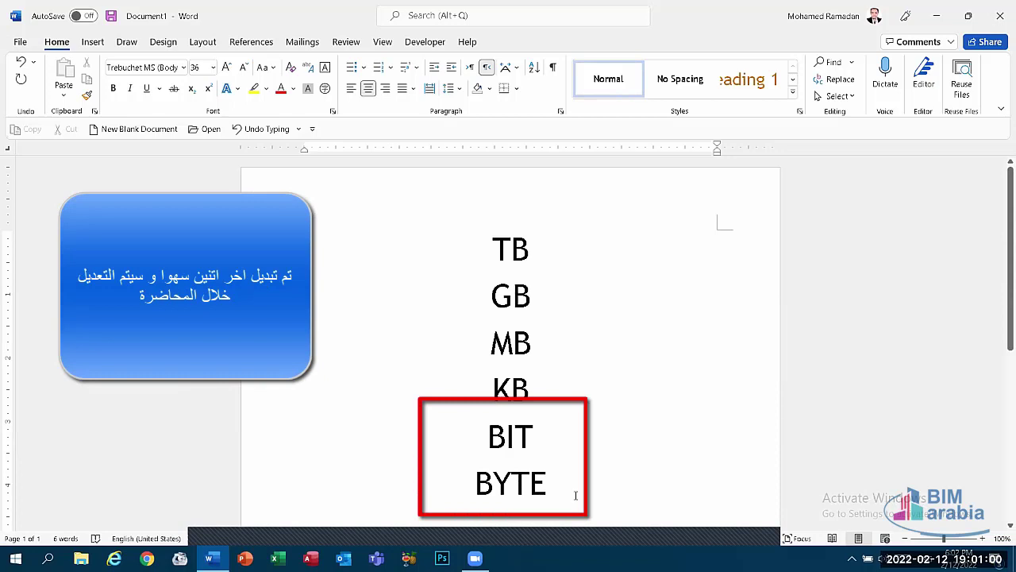
left_click_drag(548, 485, 479, 490)
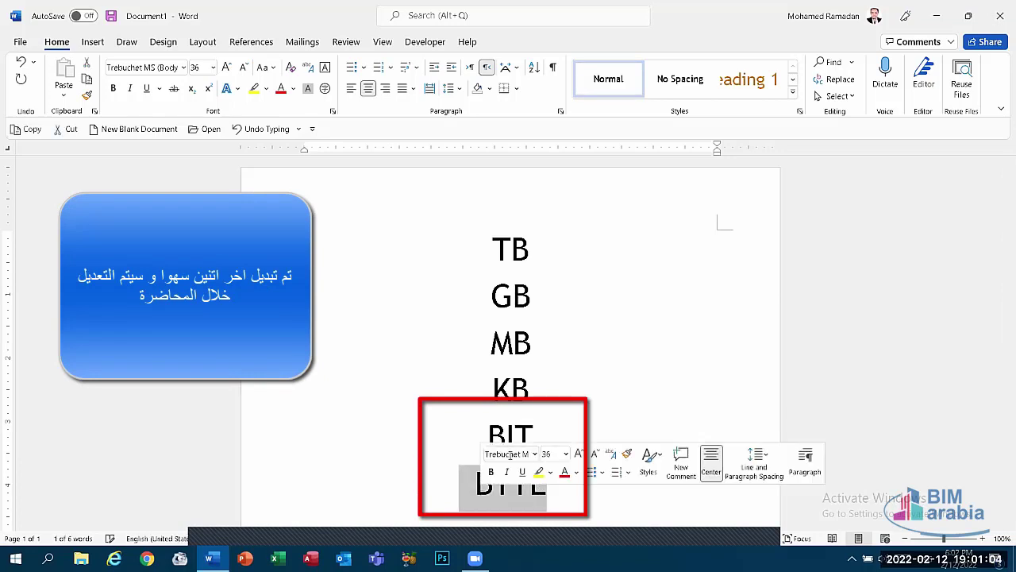
left_click(535, 435)
double_click(541, 439)
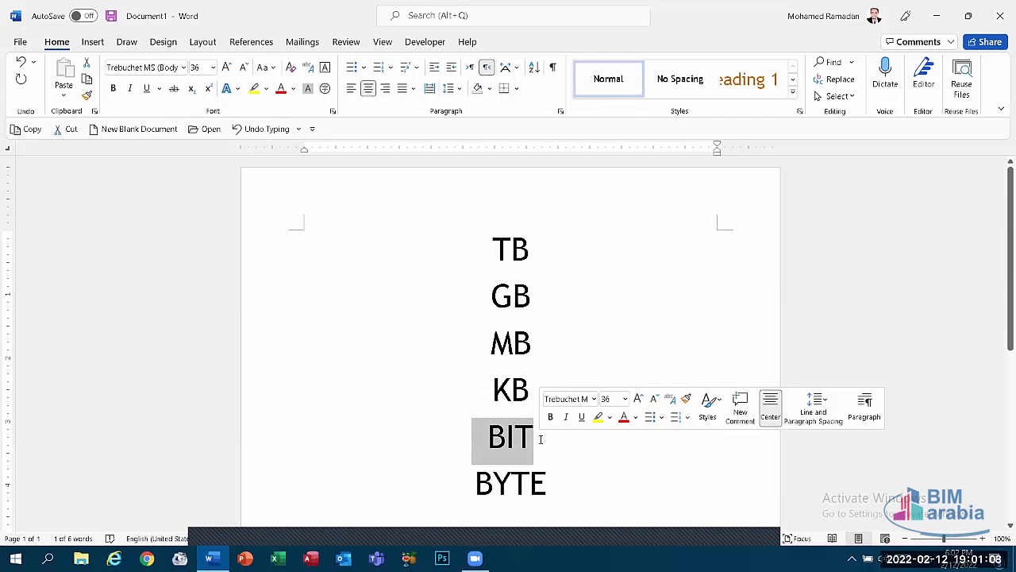
left_click(532, 392)
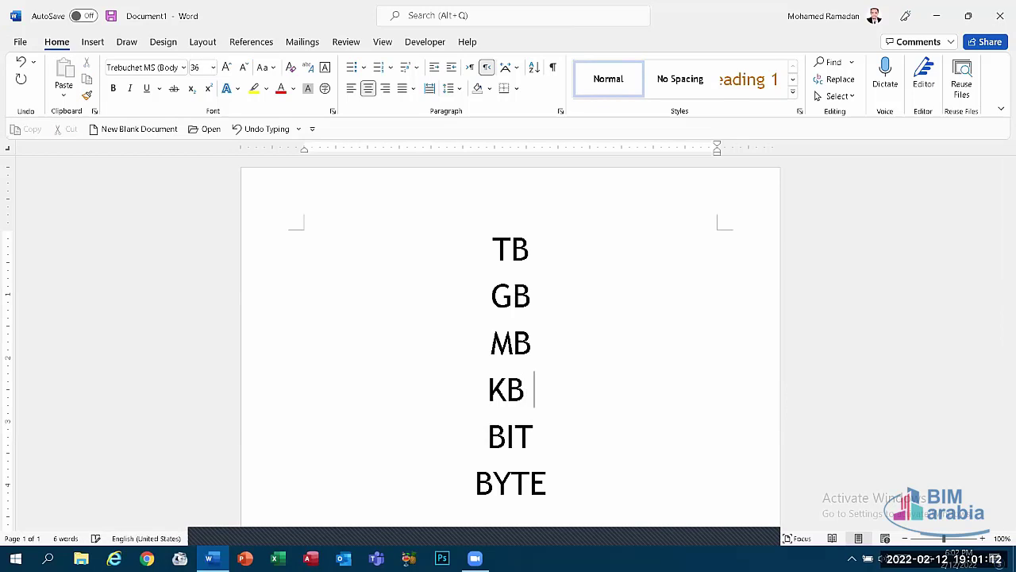
key("BackSpace")
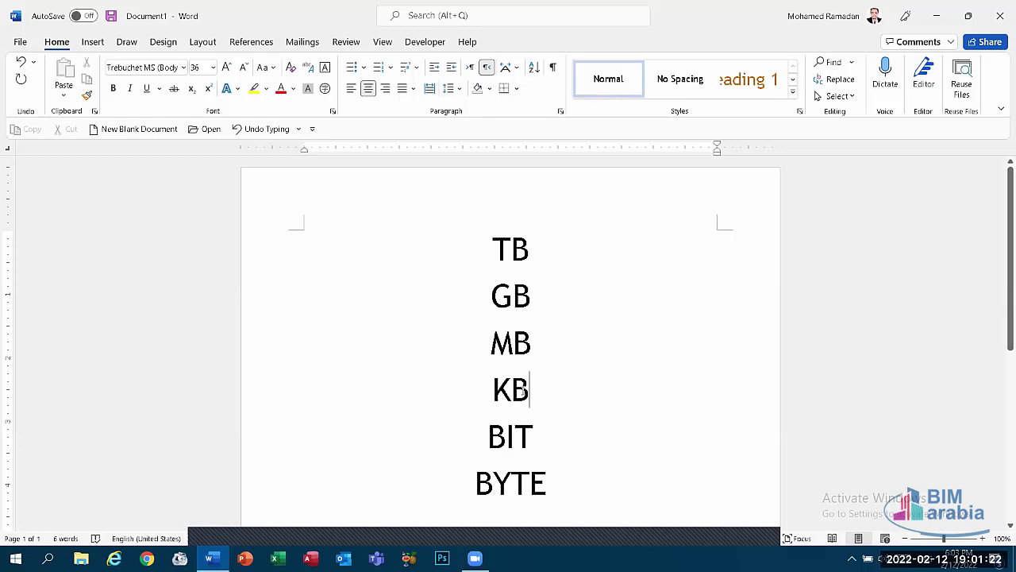
double_click(545, 345)
left_click(530, 348)
- Extend the first line of the list so it reads "TB = 1000 GB"
double_click(540, 252)
left_click(532, 252)
type("= 100")
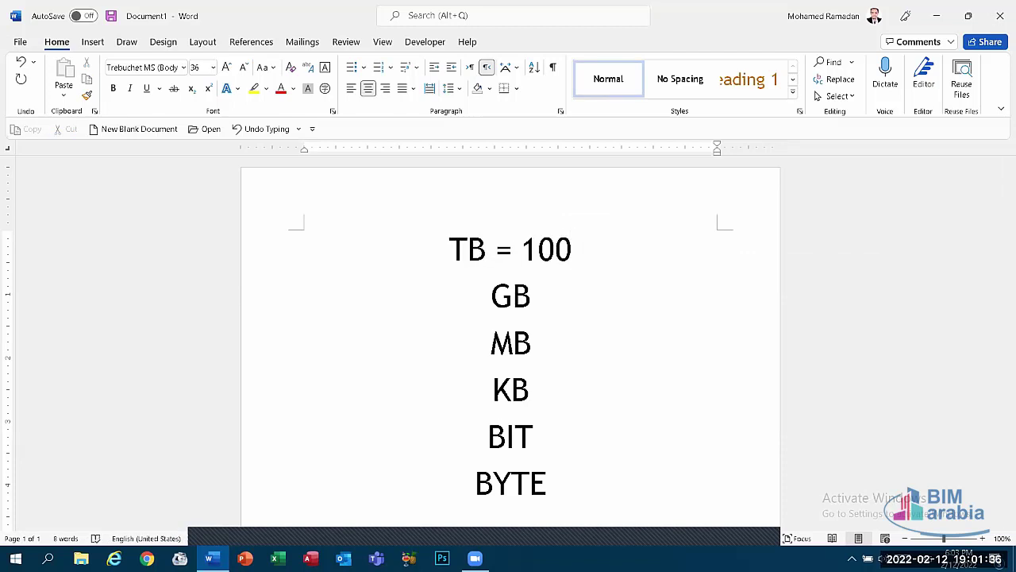
type("0")
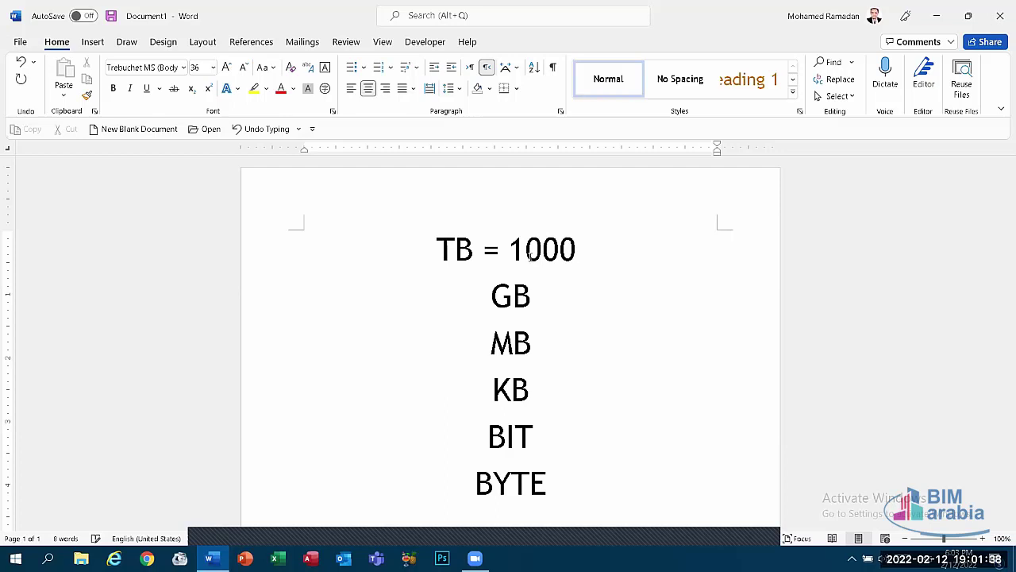
type(" GB")
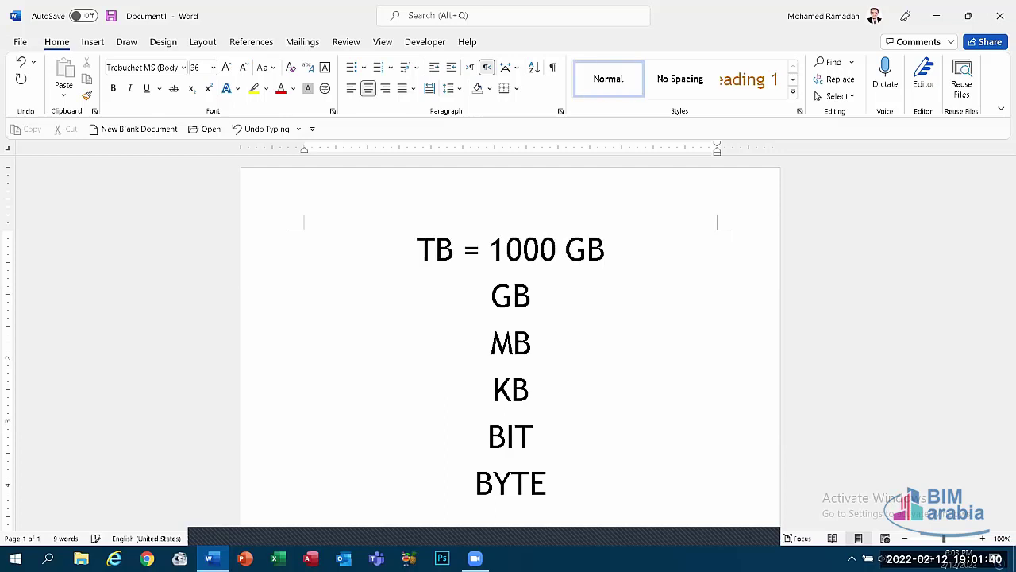
- Complete the GB line so it reads "GB = 1000 MB"
double_click(541, 292)
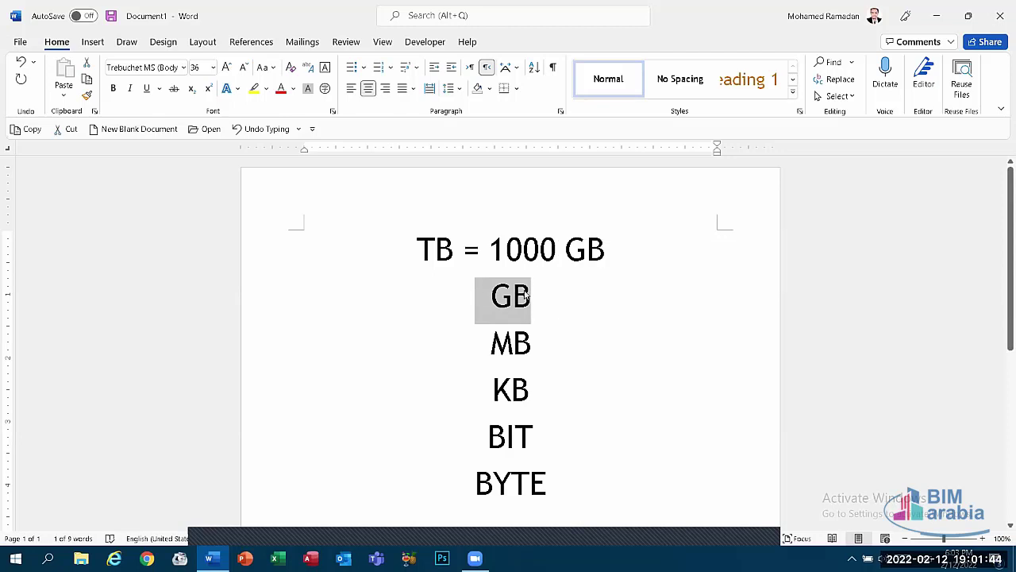
left_click(524, 295)
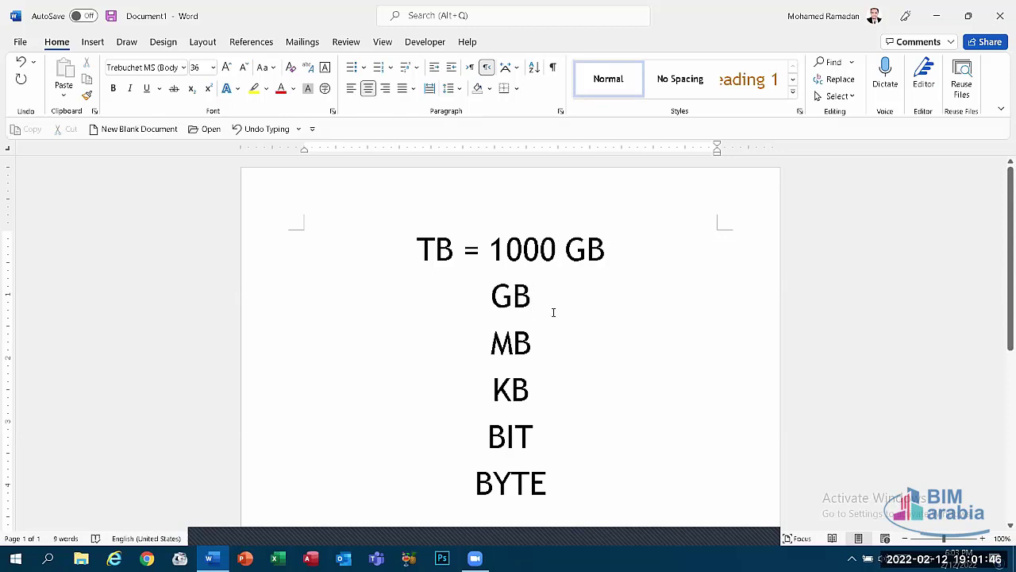
type("= ")
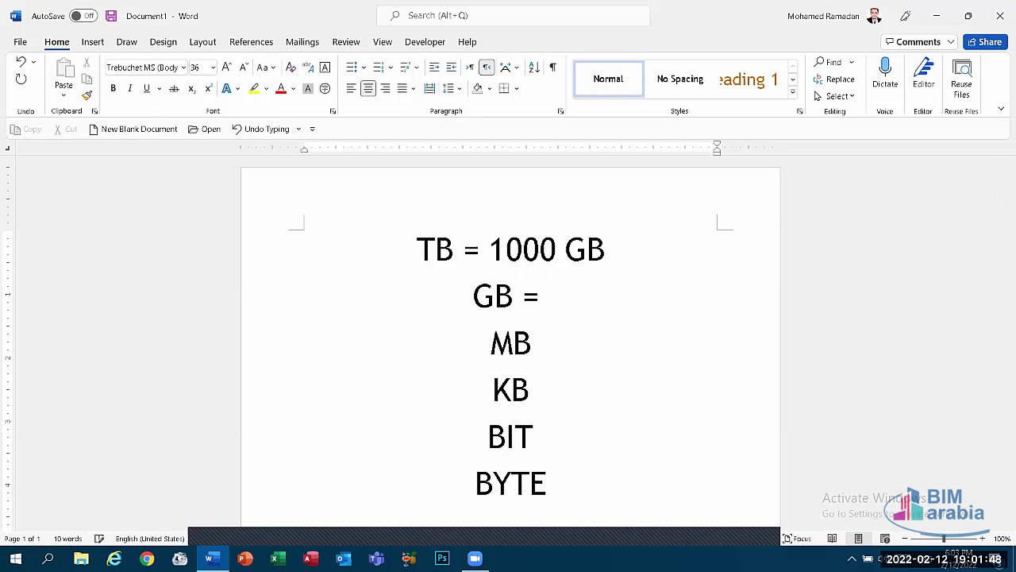
type("1000 MB")
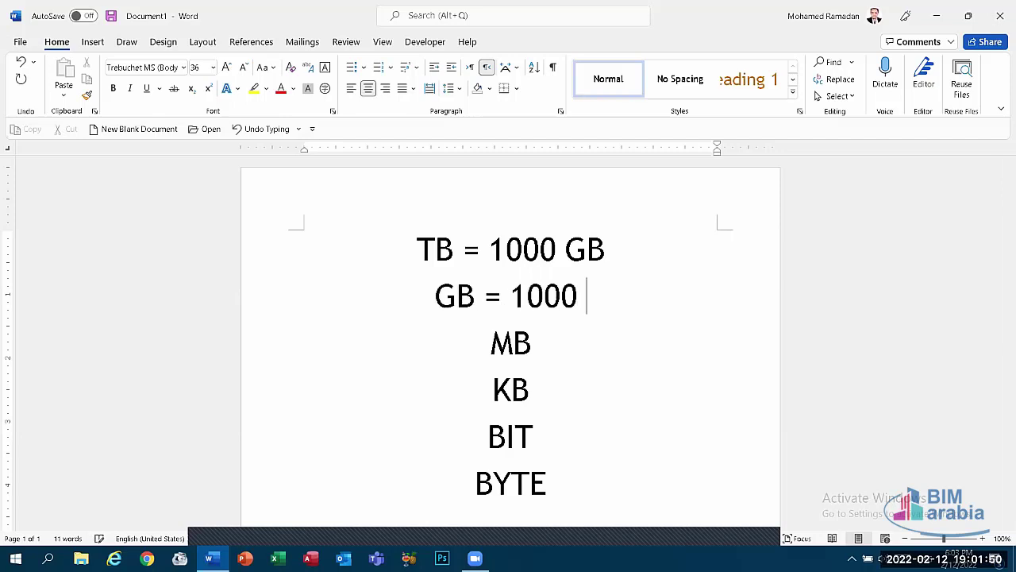
- Complete the MB line so it reads "MB = 1000 KB"
left_click(532, 333)
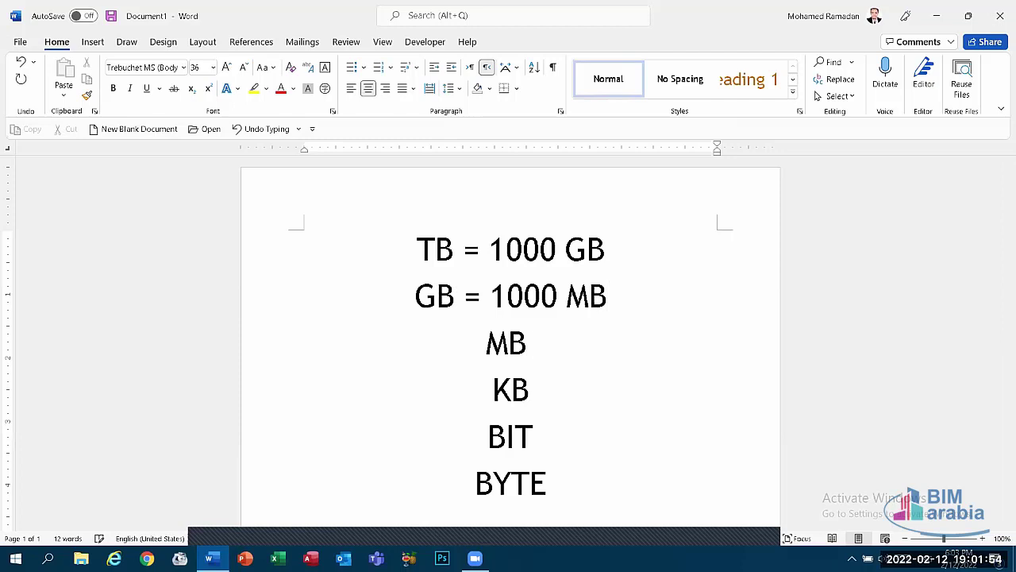
type("= ")
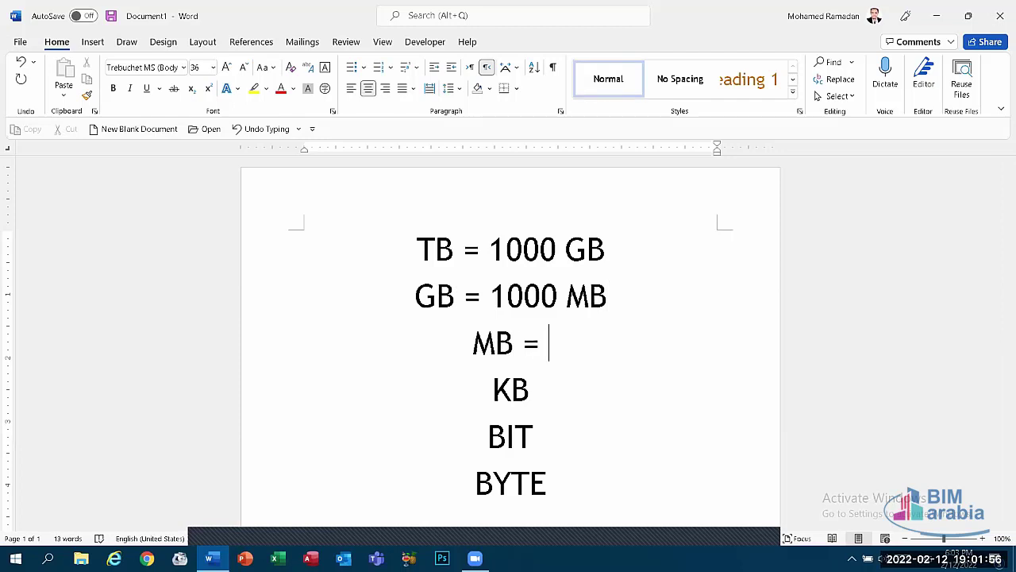
type("1000")
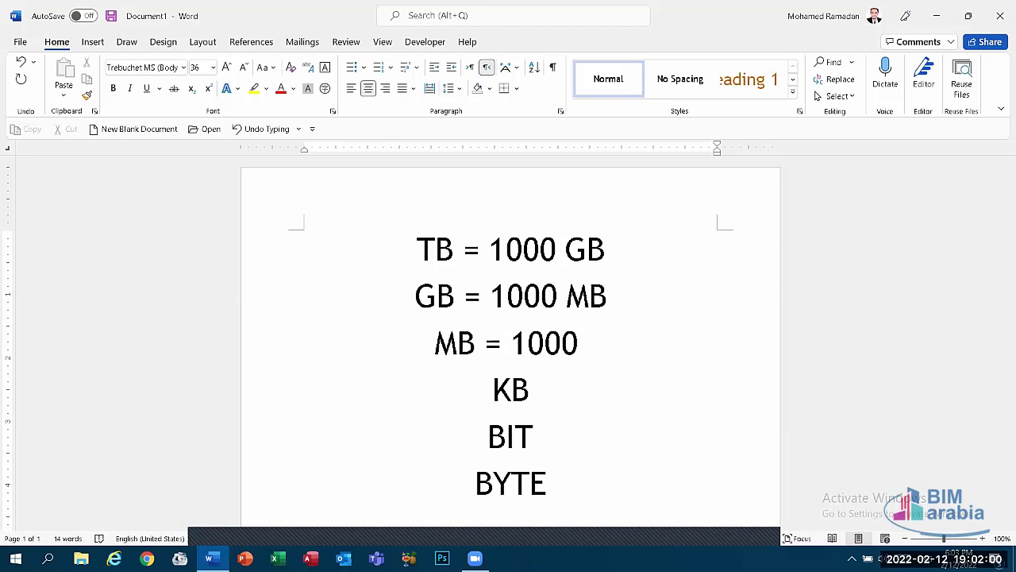
type(" KB")
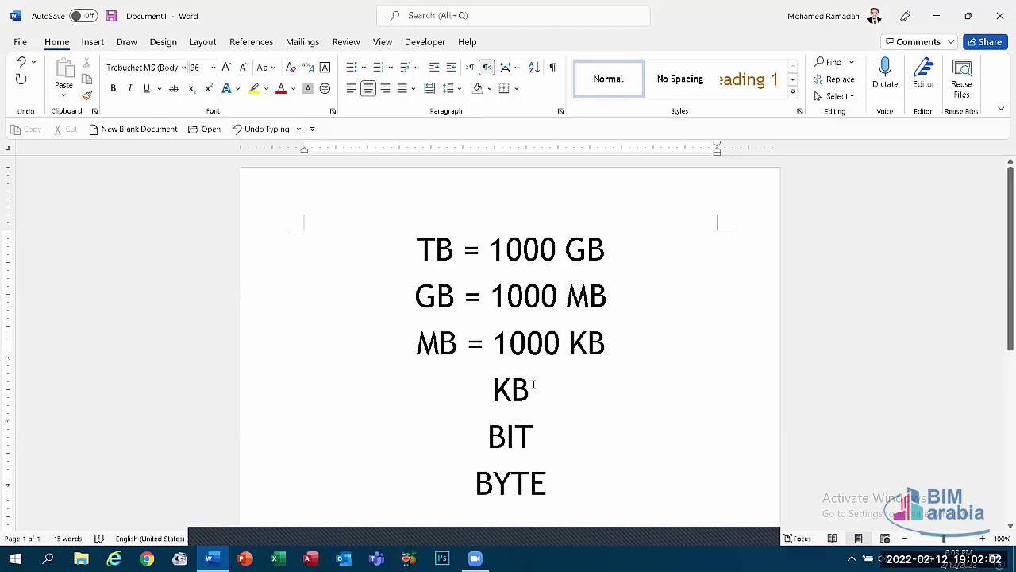
- Complete the KB line so it reads "KB = 1000 BIT"
left_click(529, 392)
type("-")
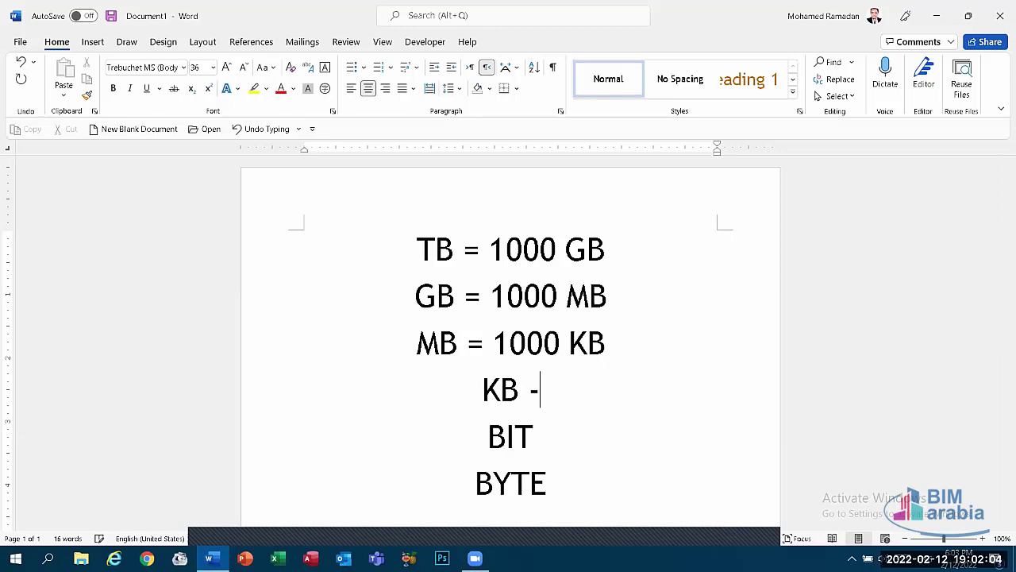
key("BackSpace")
type("= ")
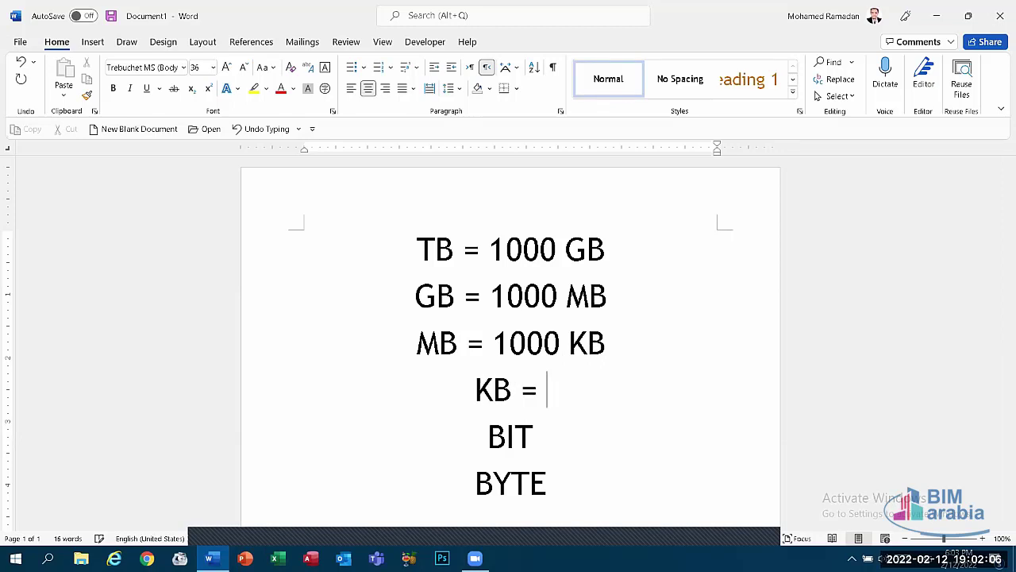
type("1000 ")
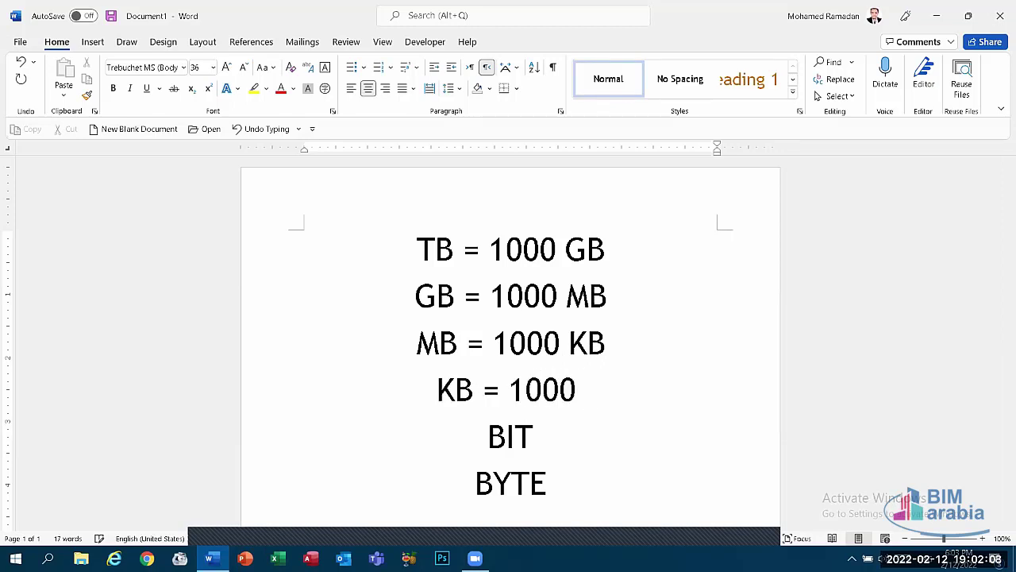
type("BIT")
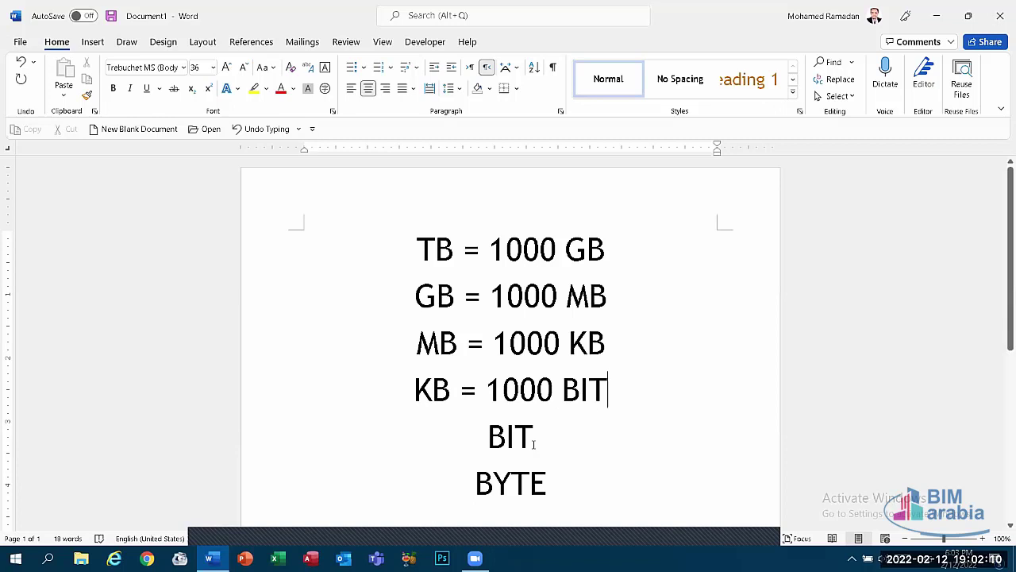
- Complete the BIT line so it reads "BIT = 8 BYTE"
left_click(533, 443)
type("-")
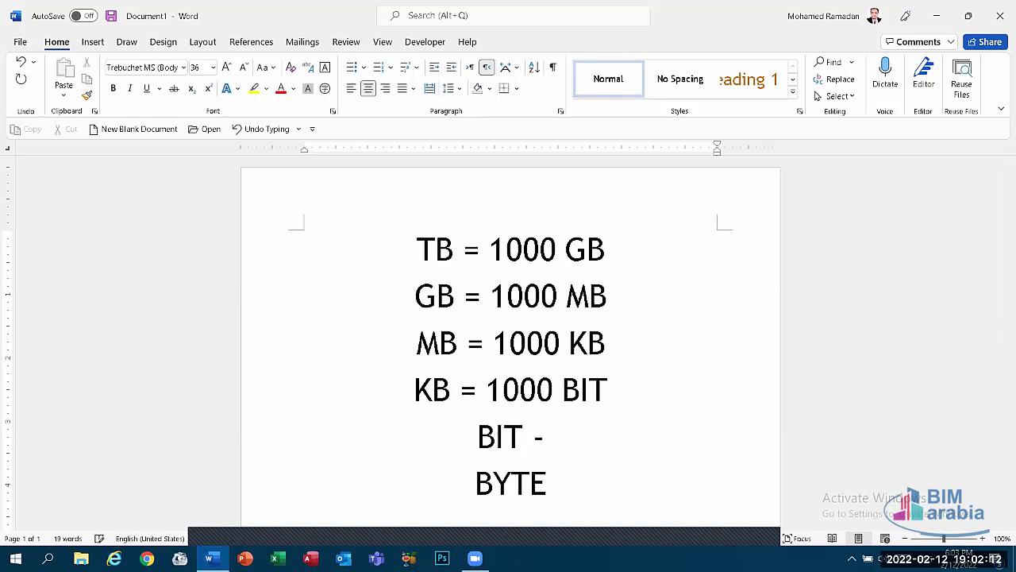
key("BackSpace")
type("= B")
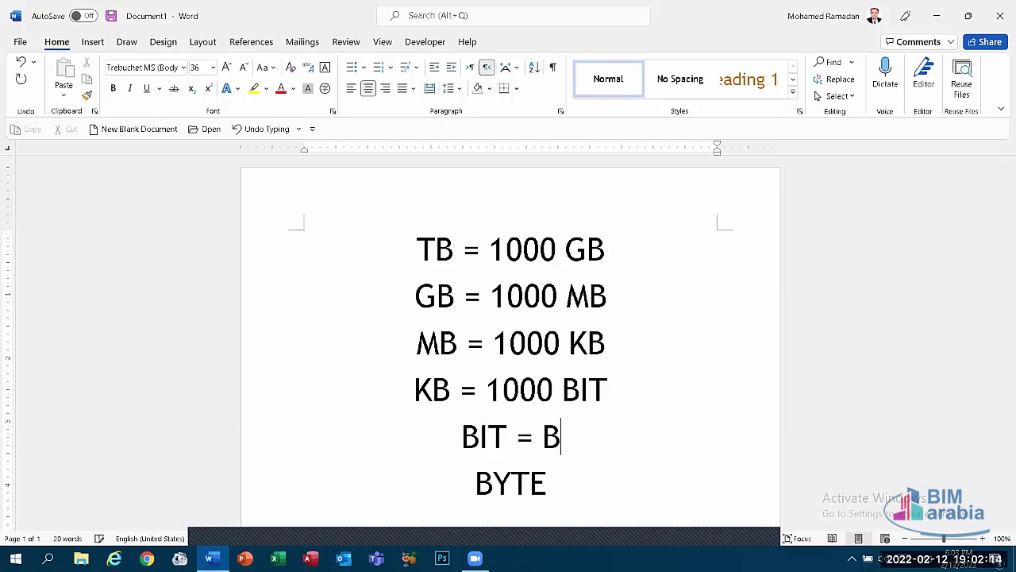
type(" BYTE")
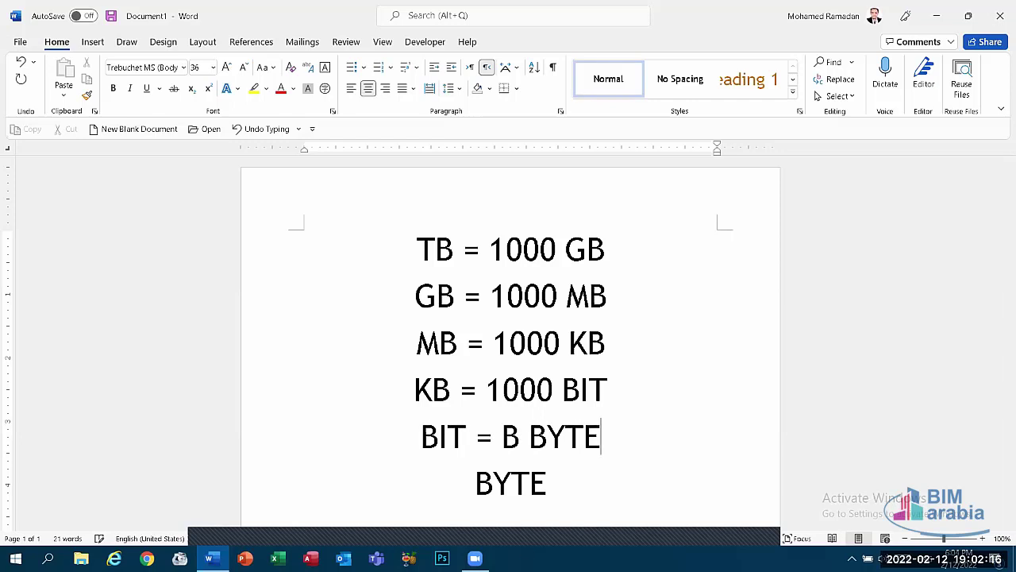
double_click(510, 444)
type("8")
- Complete the BYTE line so it reads "BYTE = 0 - 1"
left_click(548, 480)
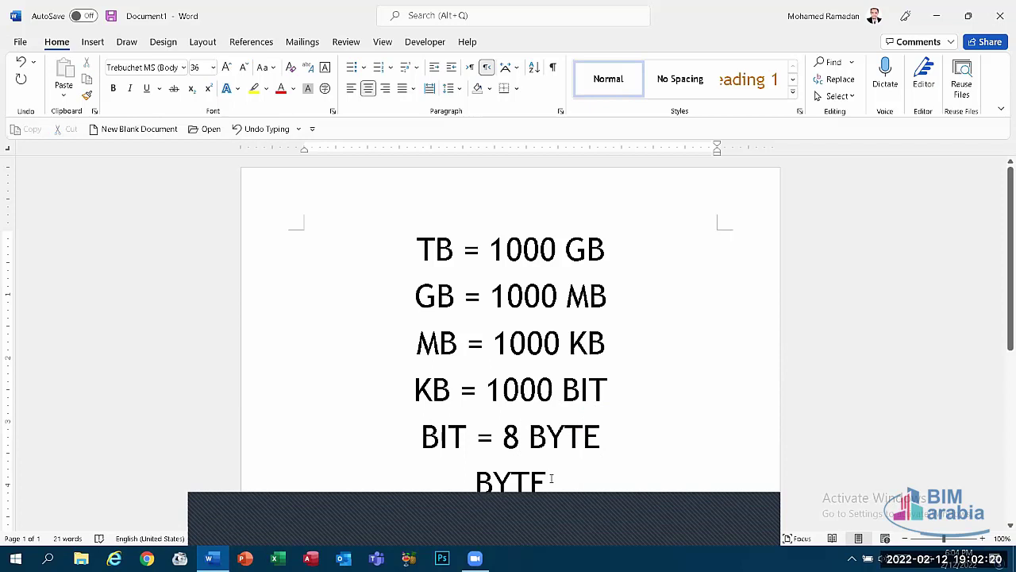
type("= ")
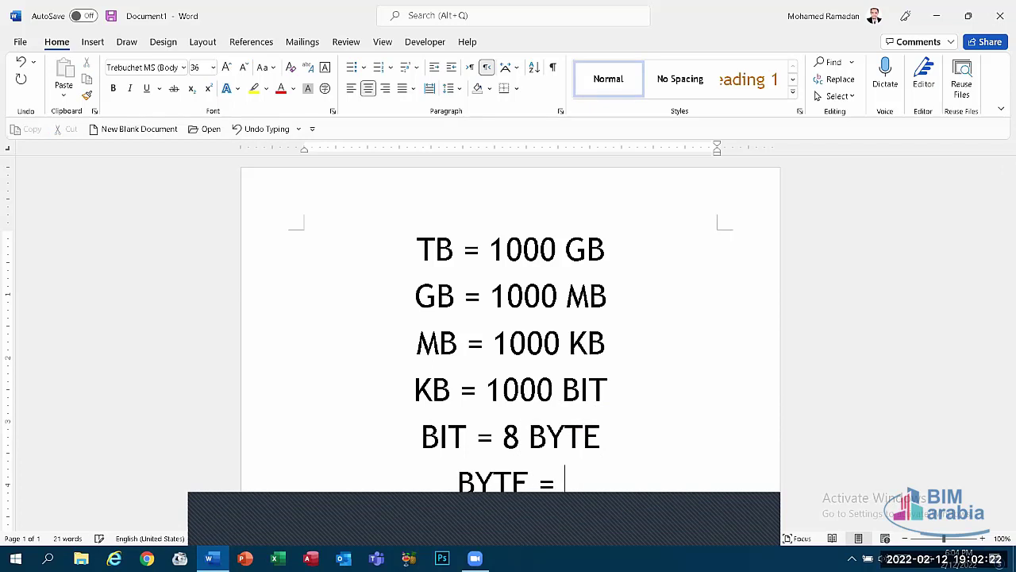
type("0.= -")
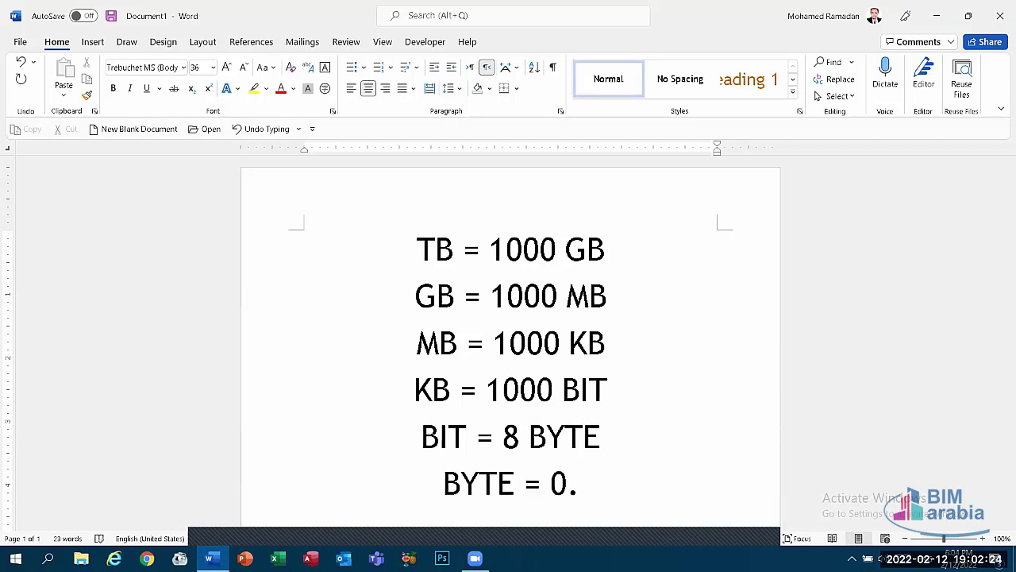
key("BackSpace")
key("BackSpace")
key("BackSpace")
key("BackSpace")
key("BackSpace")
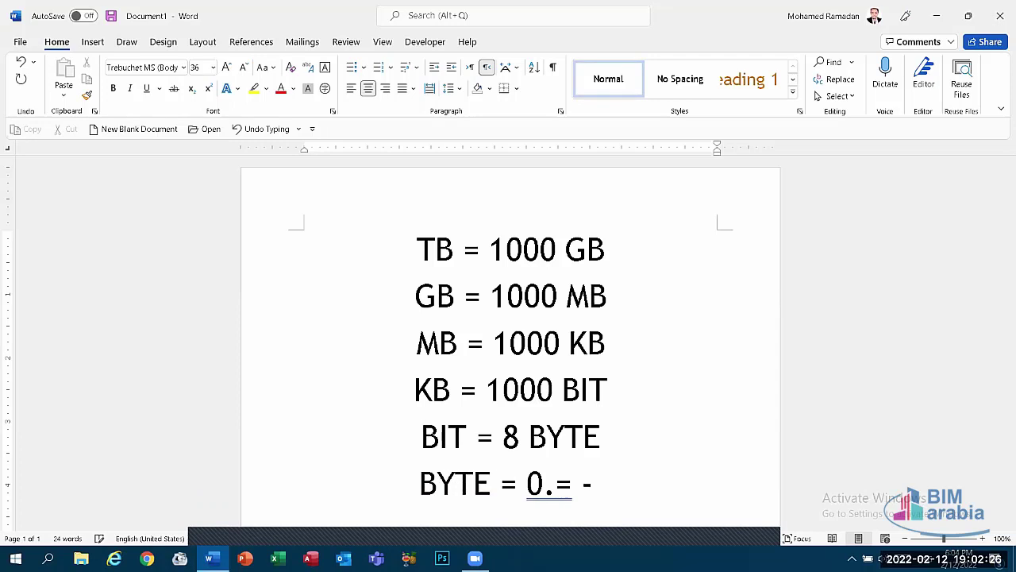
type("- 1")
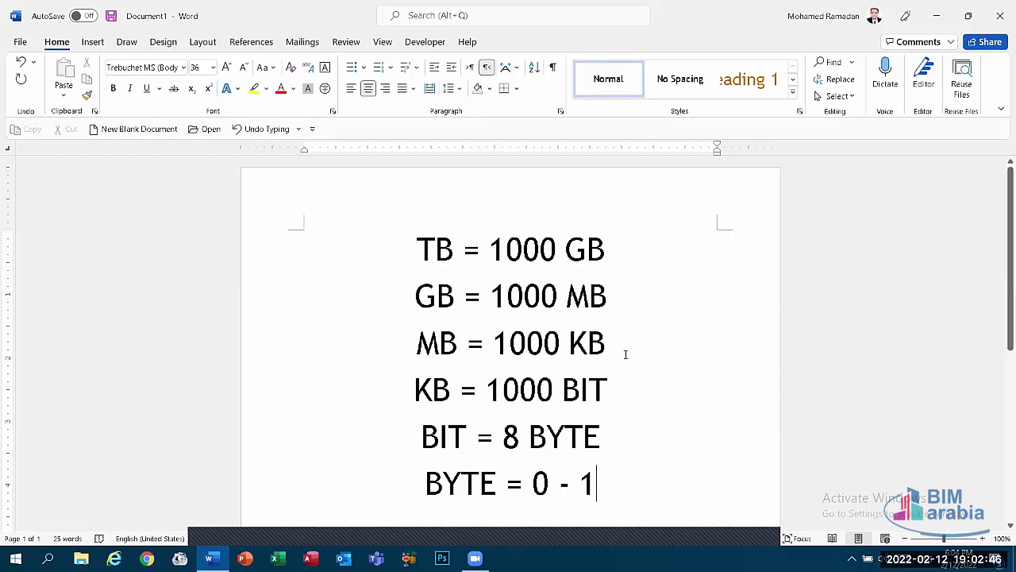
- Minimize the document and sort the desktop icons by size twice to reverse their order
left_click(945, 11)
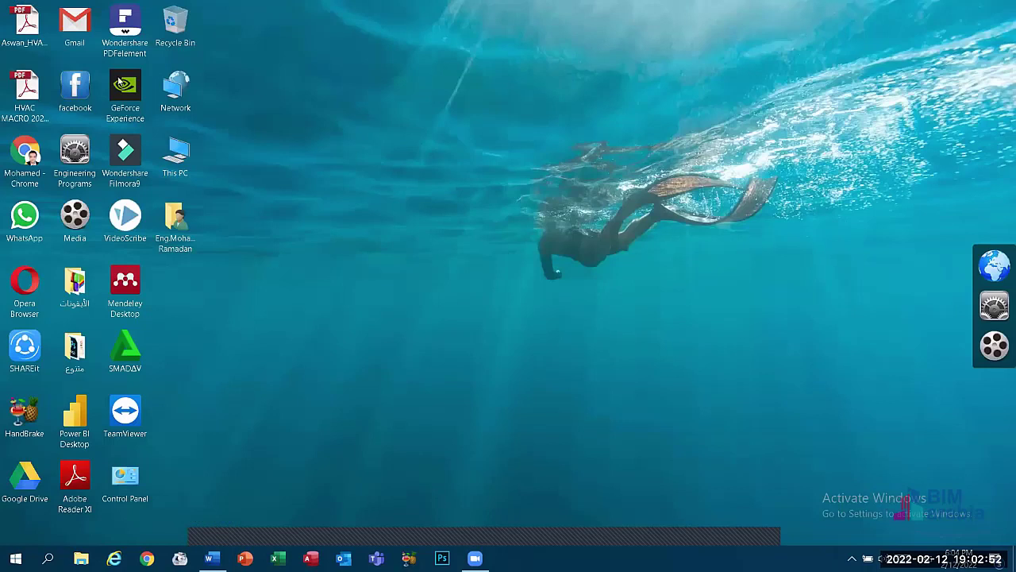
right_click(270, 165)
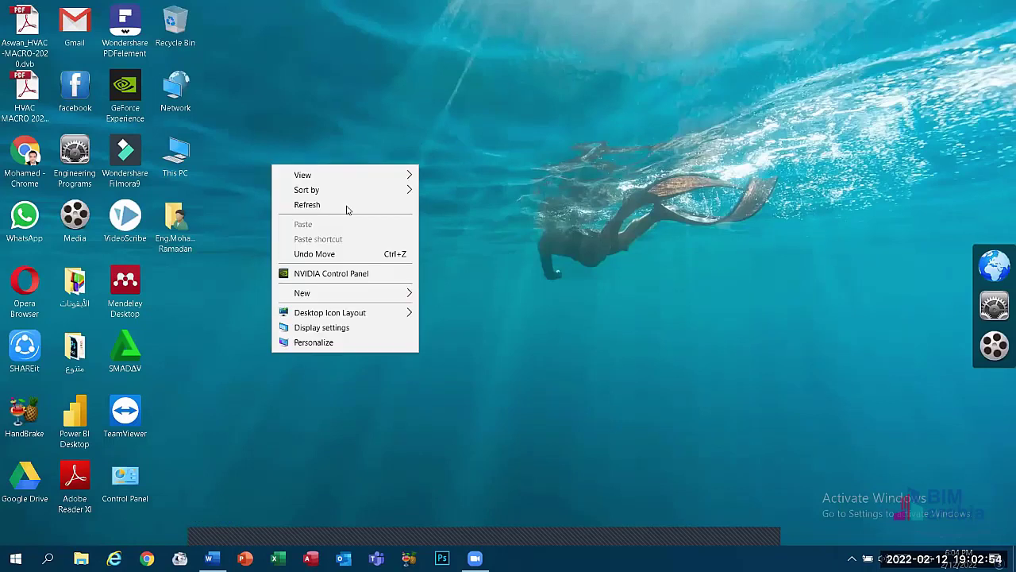
mouse_move(369, 189)
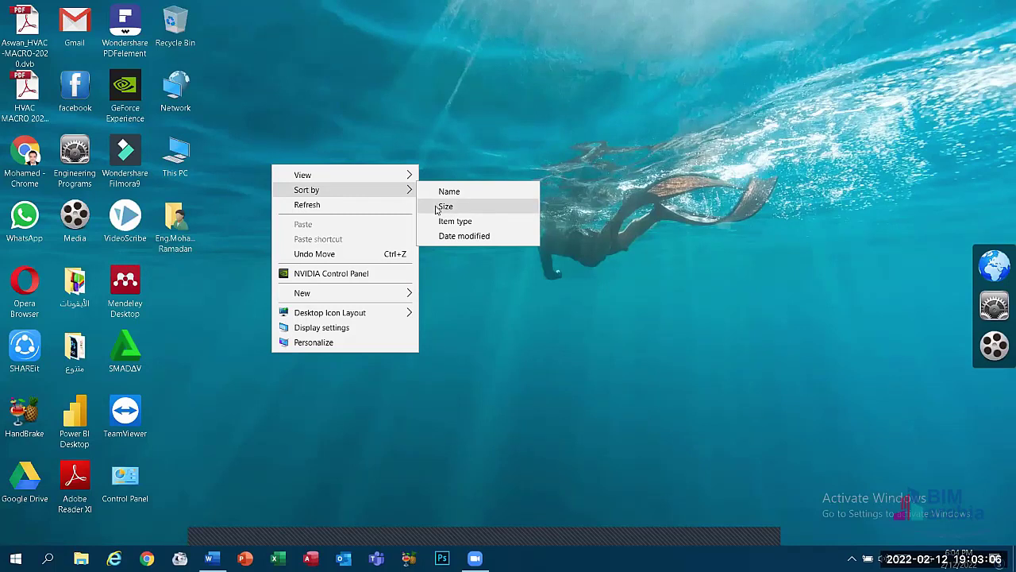
left_click(435, 209)
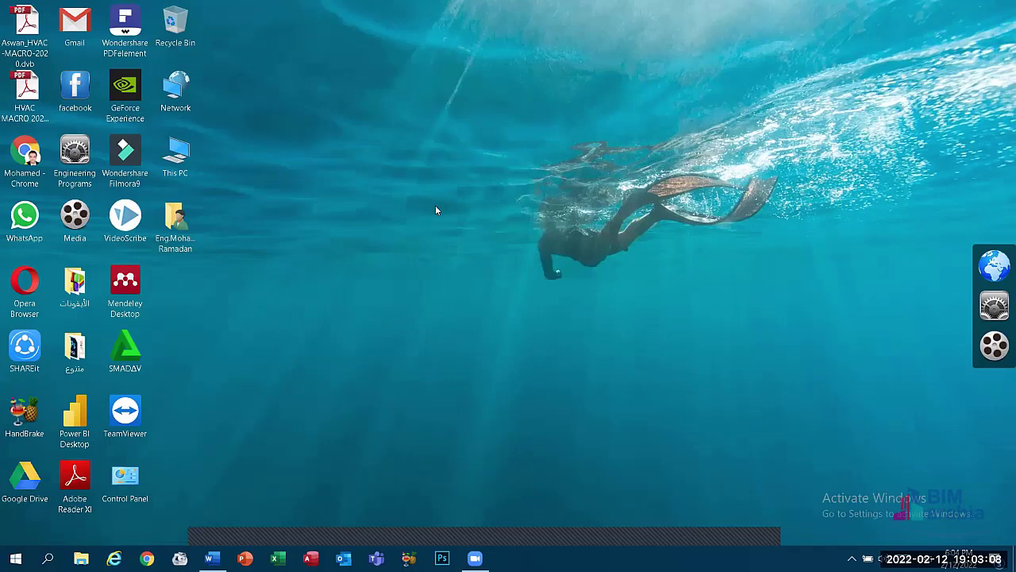
right_click(435, 209)
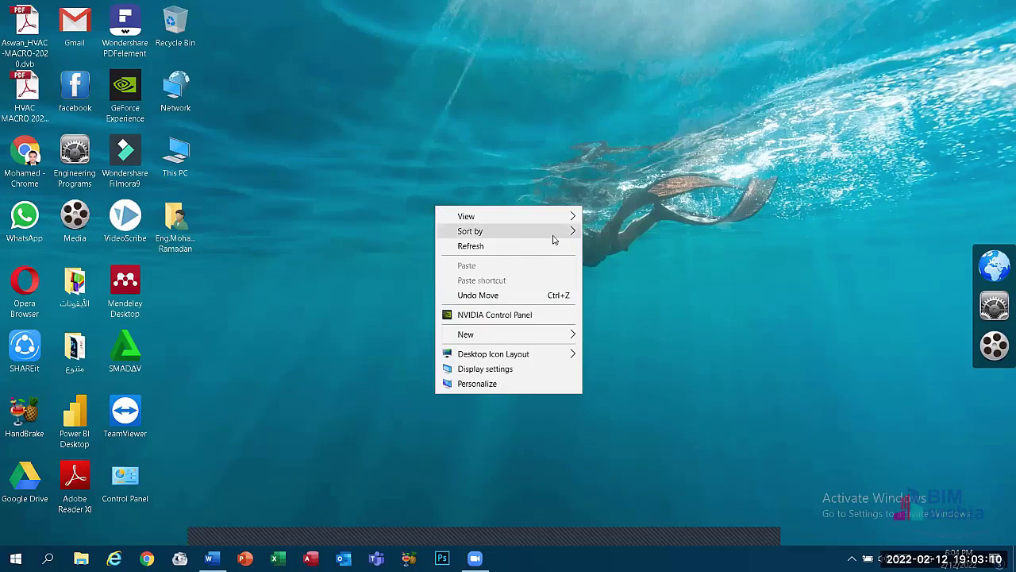
mouse_move(555, 231)
left_click(600, 245)
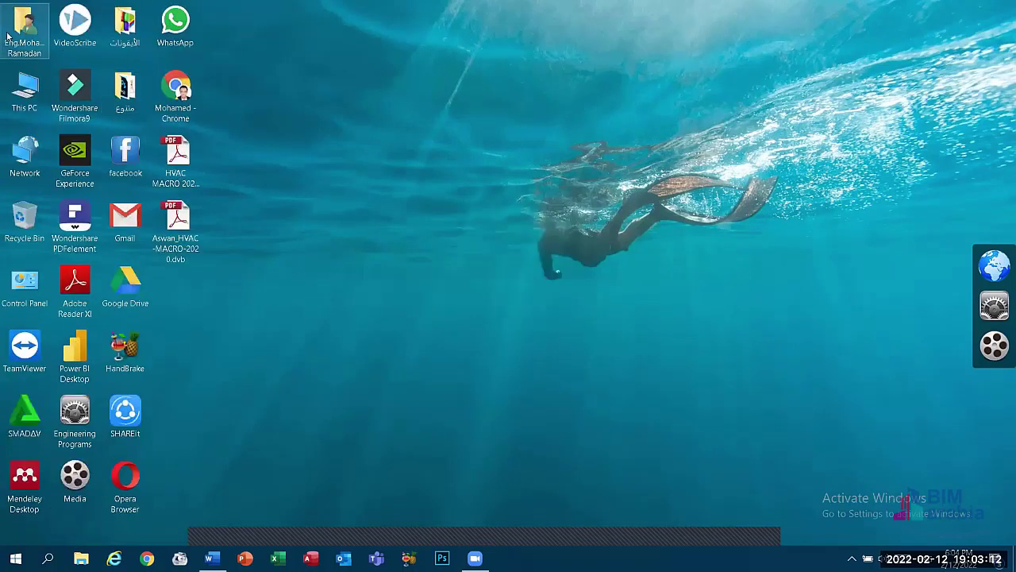
- Create a new Microsoft Access database and a new Excel worksheet on the desktop, keeping their default names
right_click(269, 198)
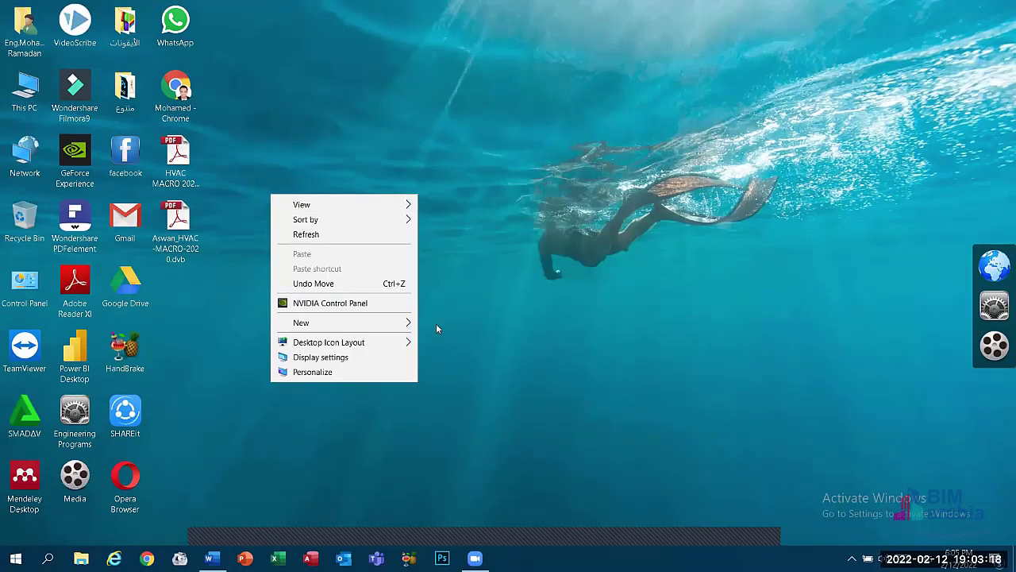
mouse_move(412, 325)
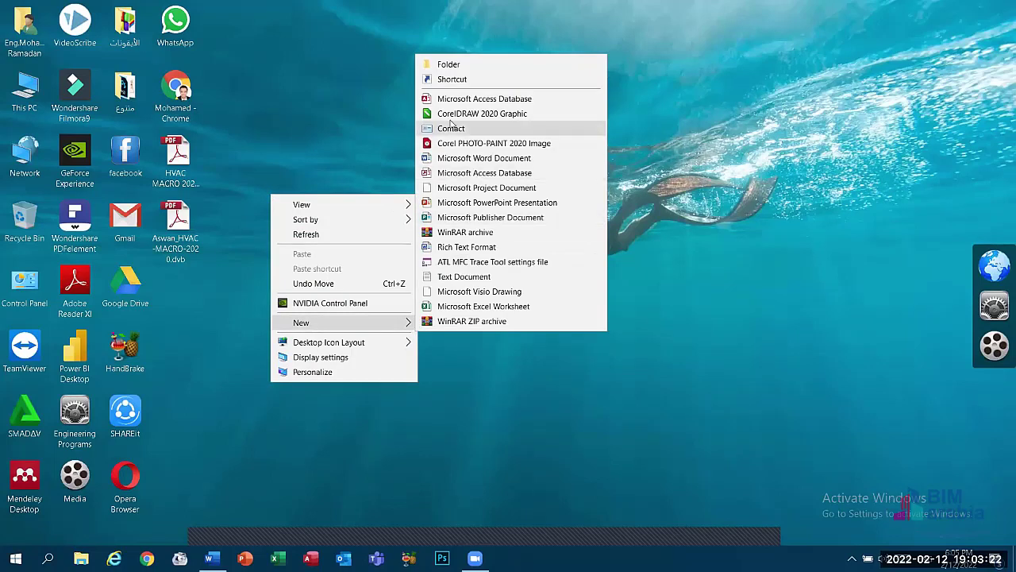
left_click(476, 98)
key("Return")
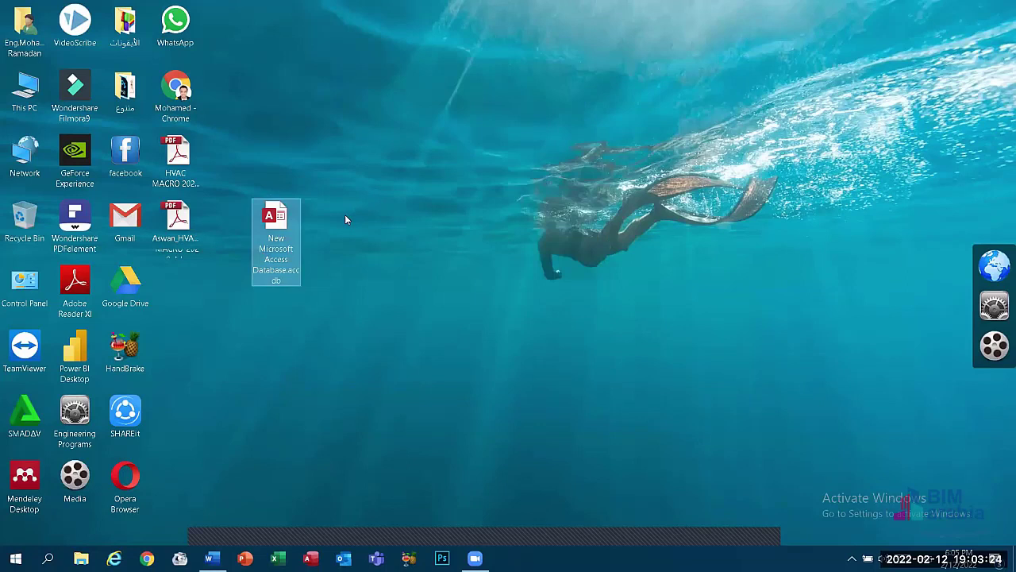
right_click(345, 220)
mouse_move(481, 238)
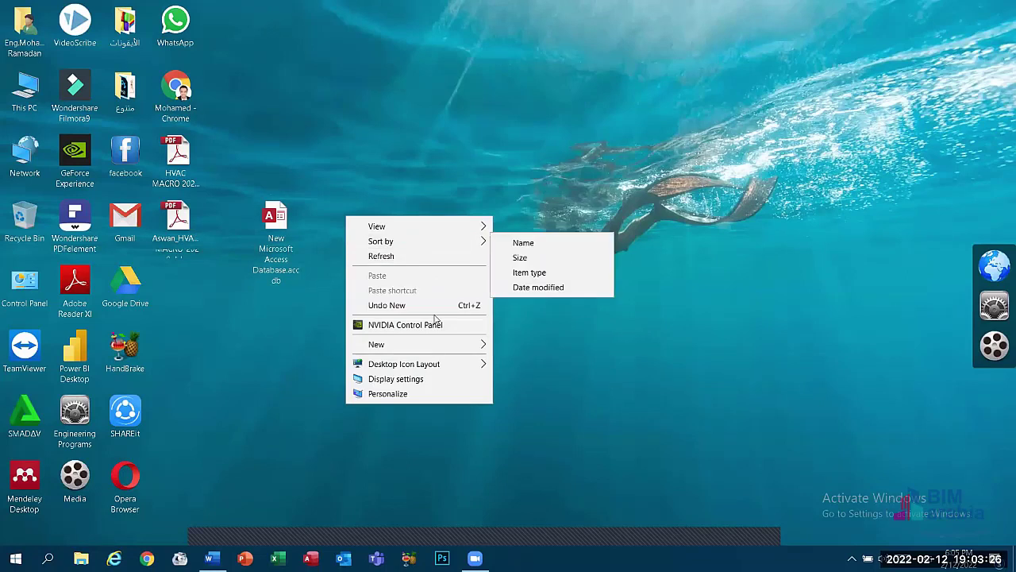
mouse_move(458, 344)
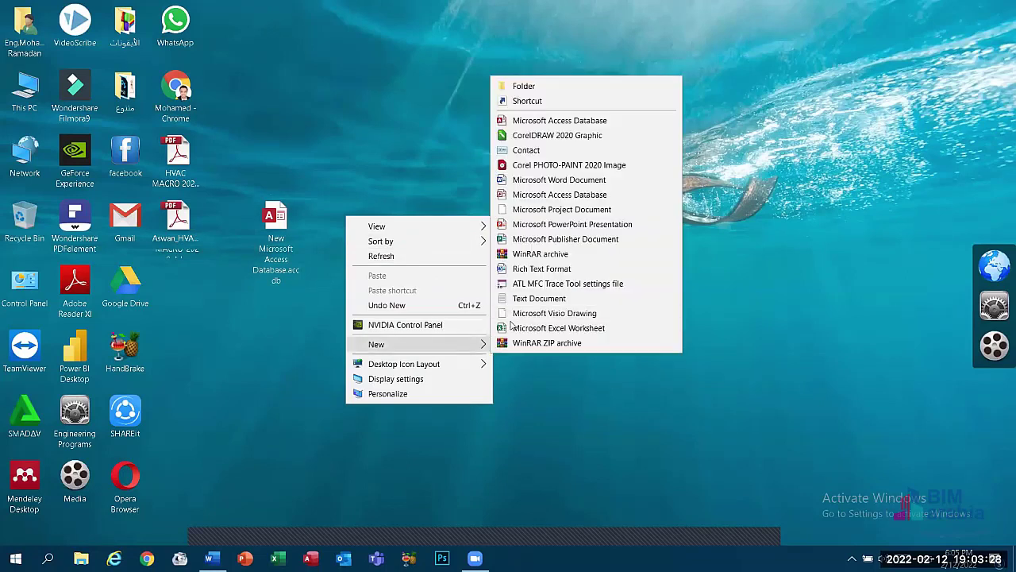
left_click(528, 327)
key("Return")
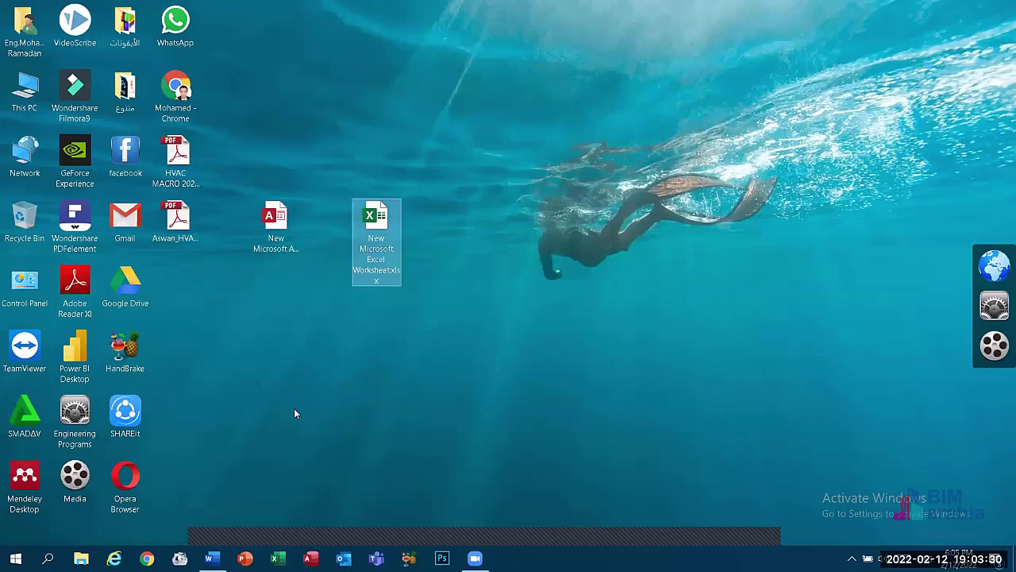
- Create a new Microsoft Word document and a new PowerPoint presentation on the desktop, keeping their default names
right_click(293, 408)
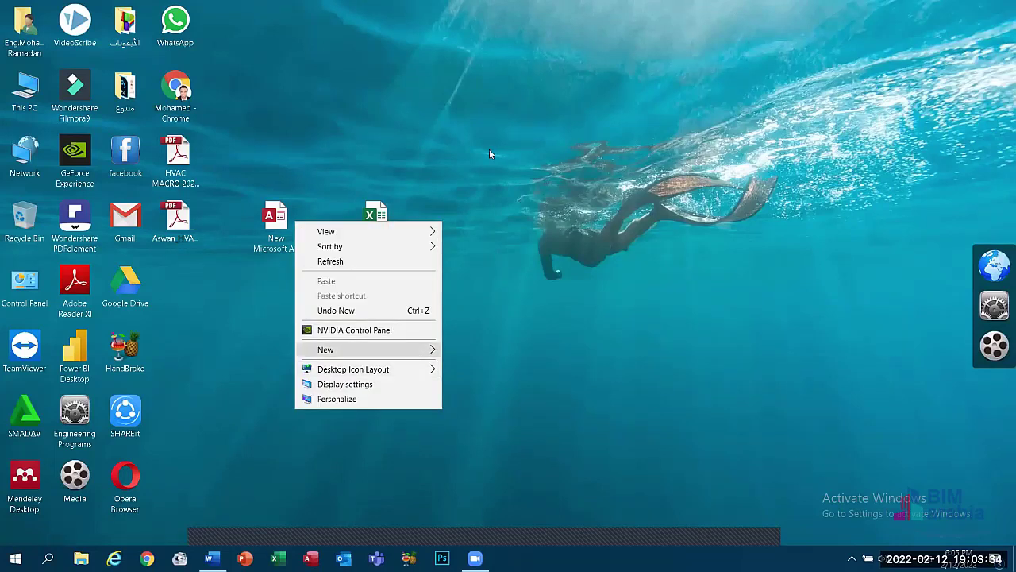
left_click(492, 184)
key("Return")
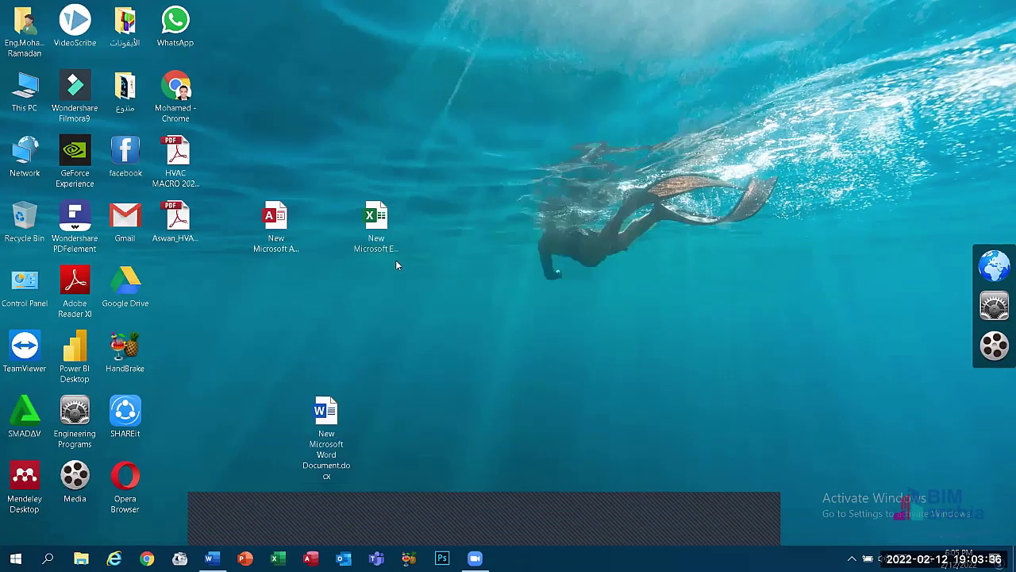
right_click(397, 265)
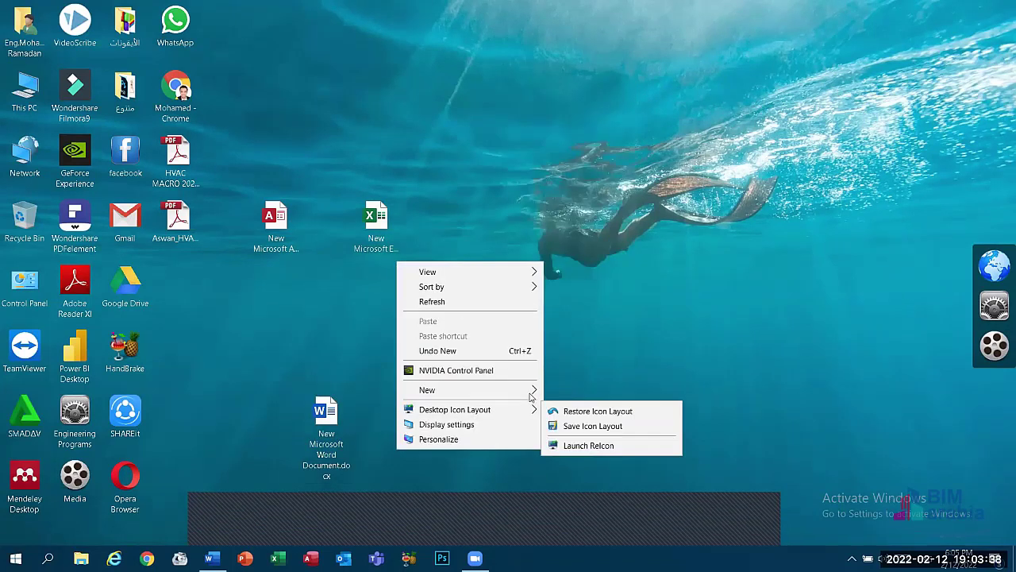
mouse_move(532, 393)
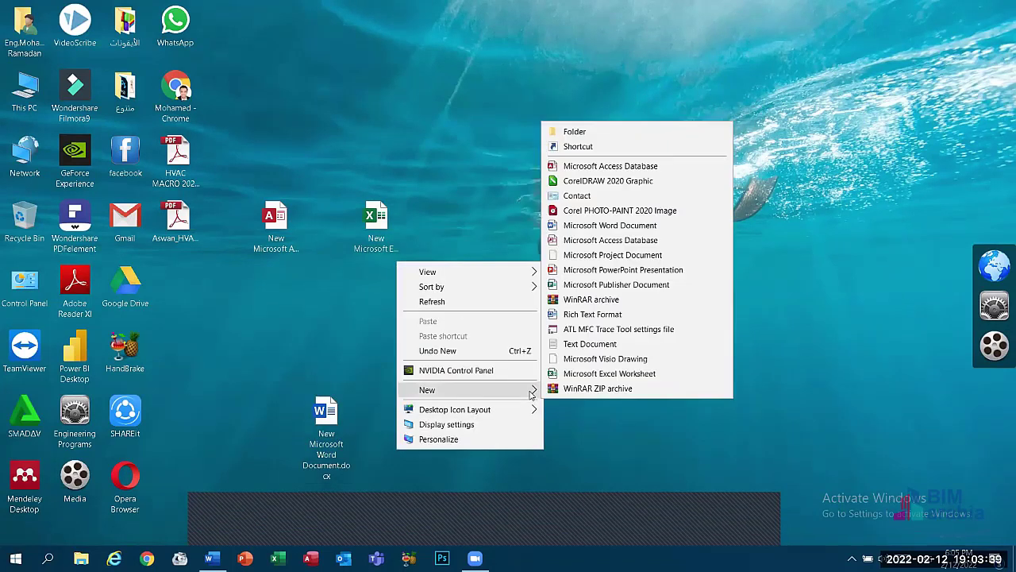
left_click(601, 274)
key("Return")
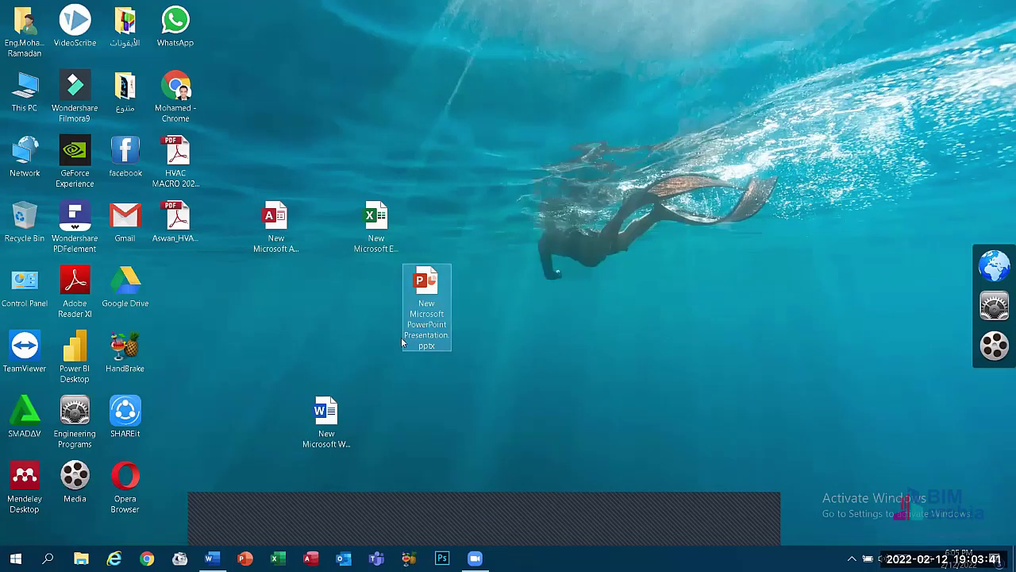
- Add two more new Microsoft Word documents in empty areas of the desktop
right_click(392, 156)
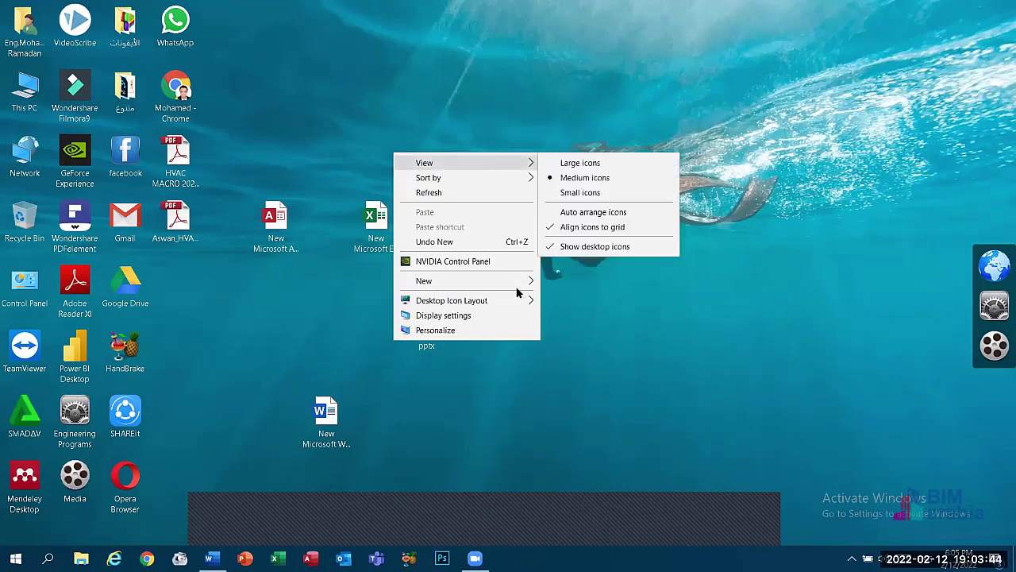
mouse_move(517, 282)
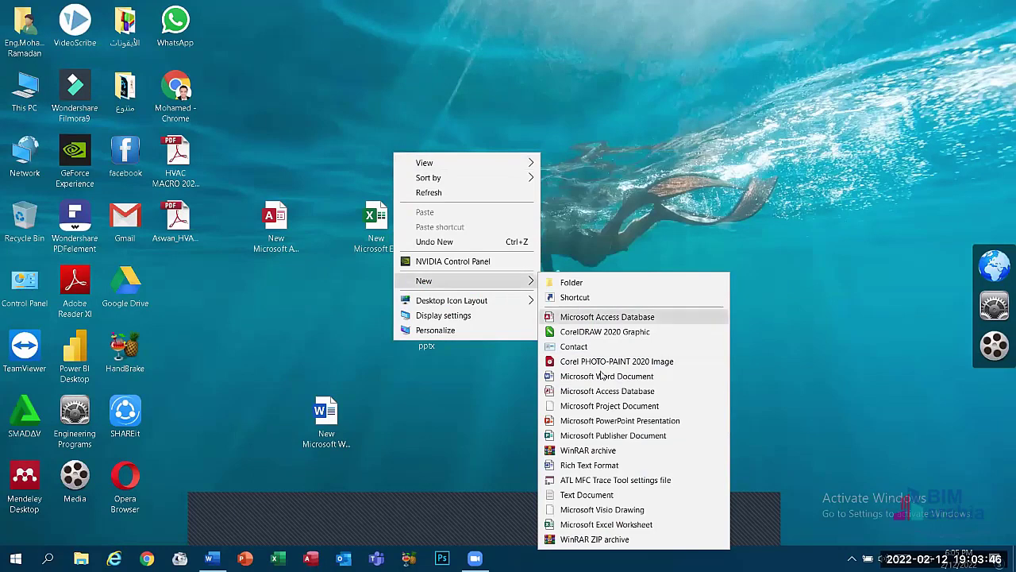
left_click(601, 382)
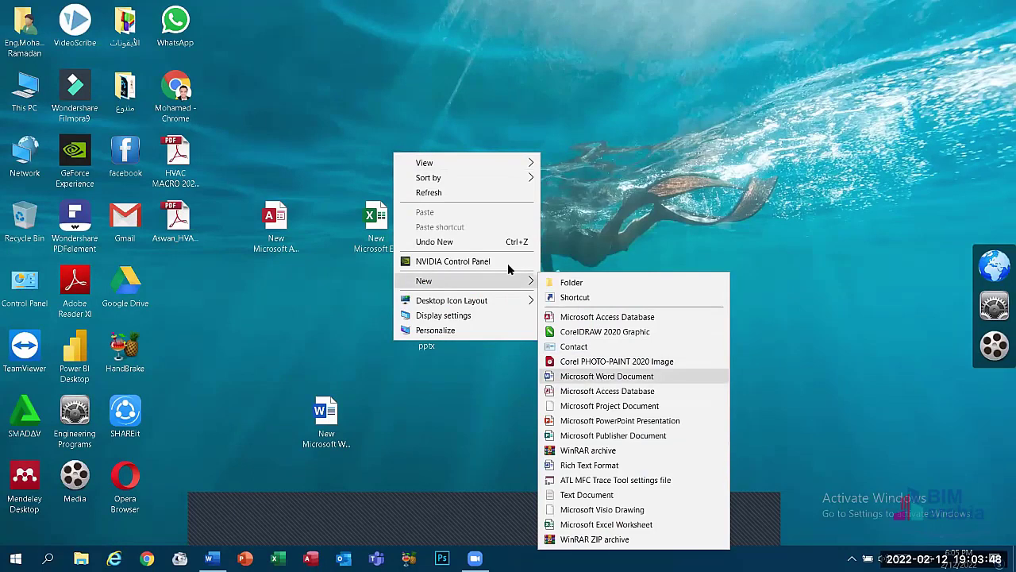
right_click(508, 264)
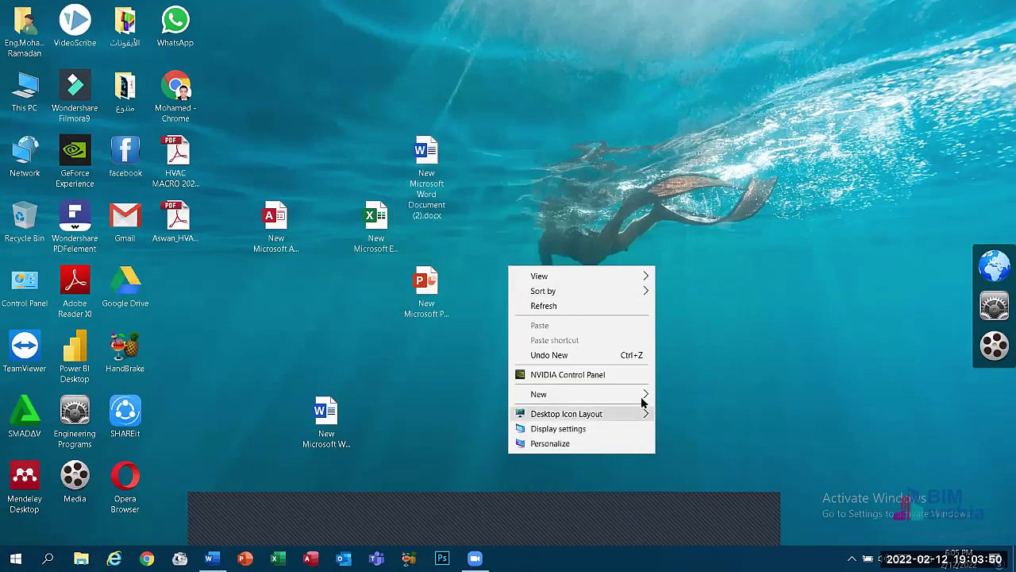
mouse_move(643, 394)
left_click(714, 229)
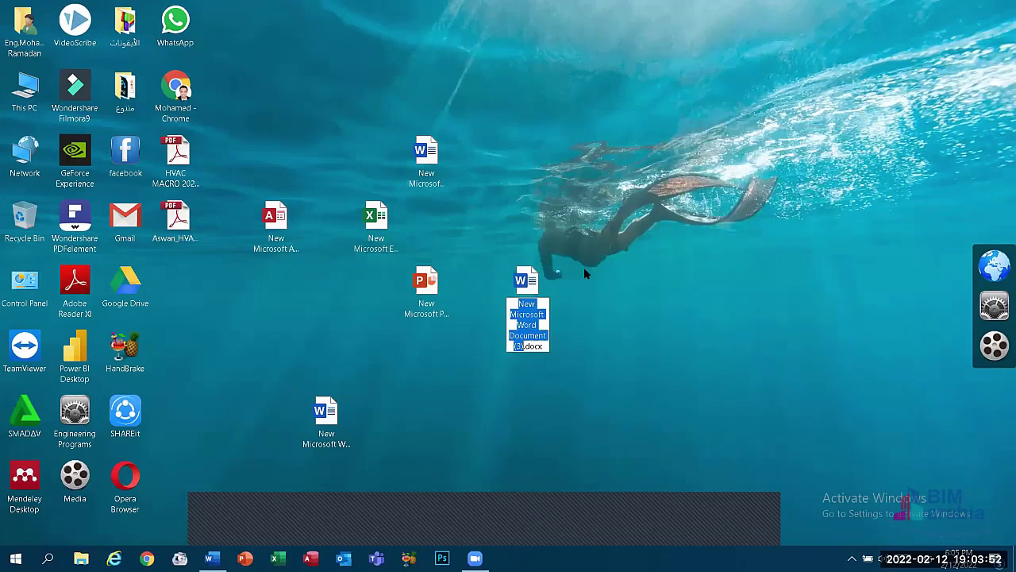
- Create a second new Excel worksheet on the desktop with its default name
right_click(589, 239)
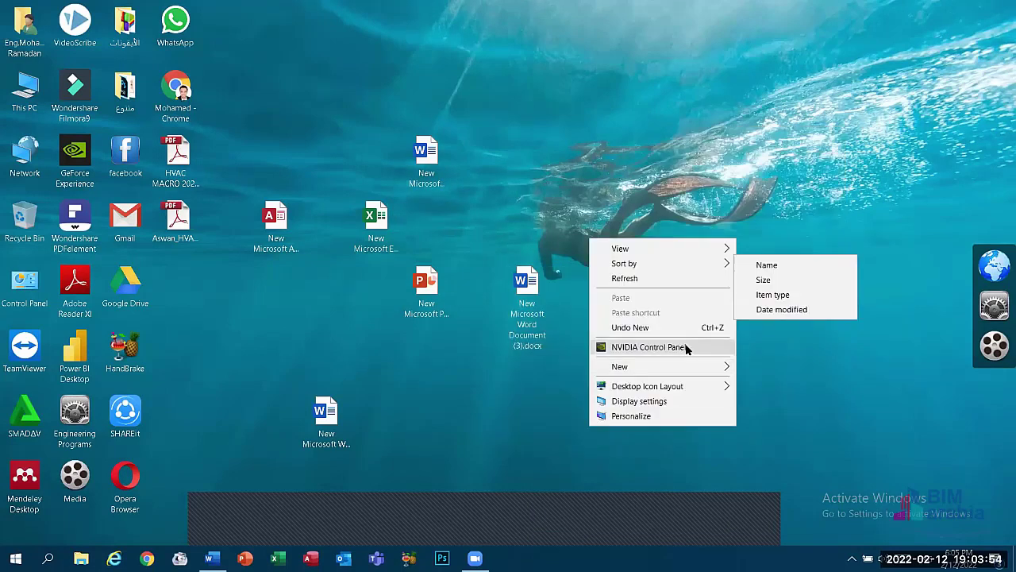
mouse_move(713, 367)
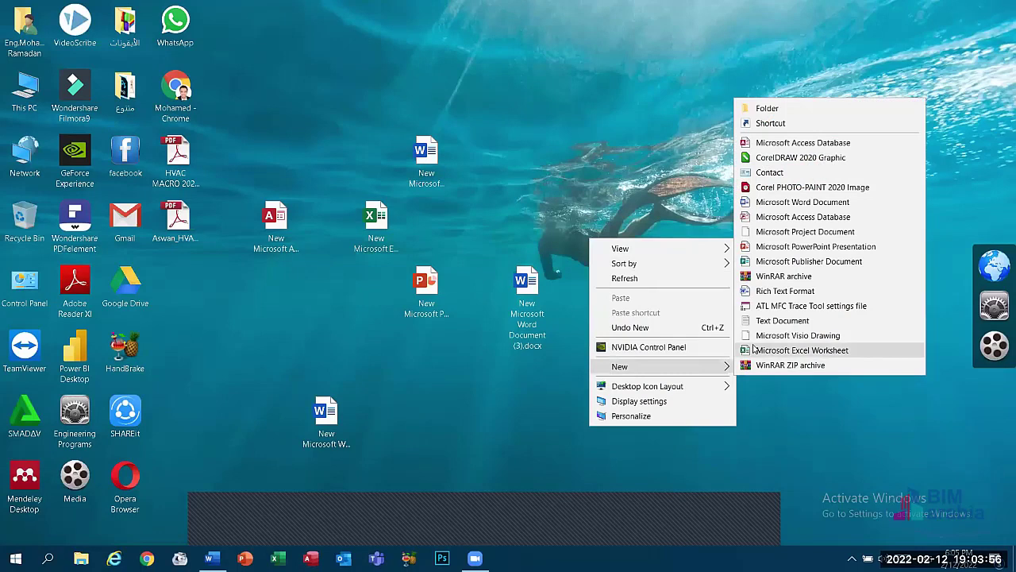
left_click(754, 350)
key("Return")
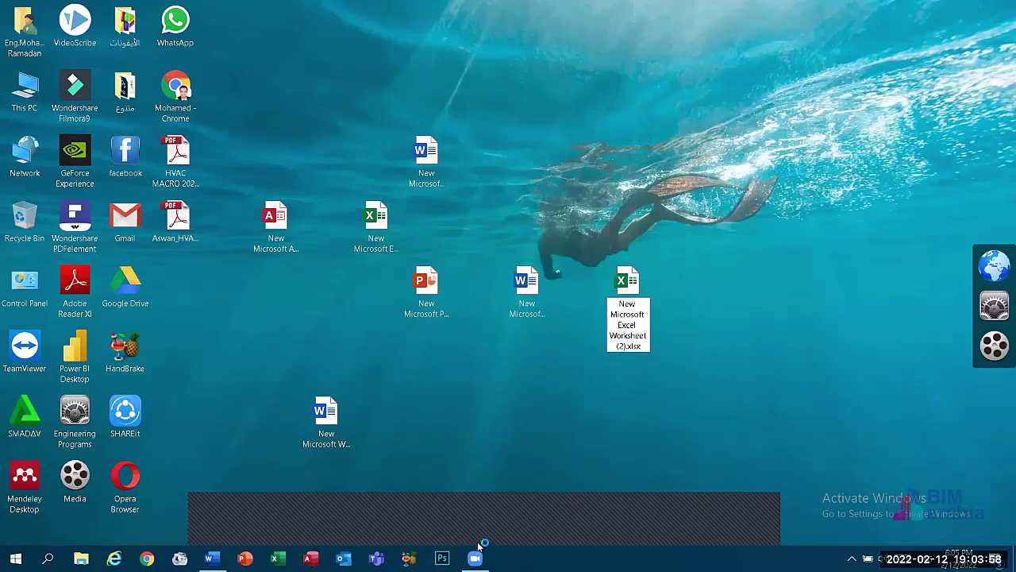
- Switch back to the Word document containing the storage unit list
left_click(475, 539)
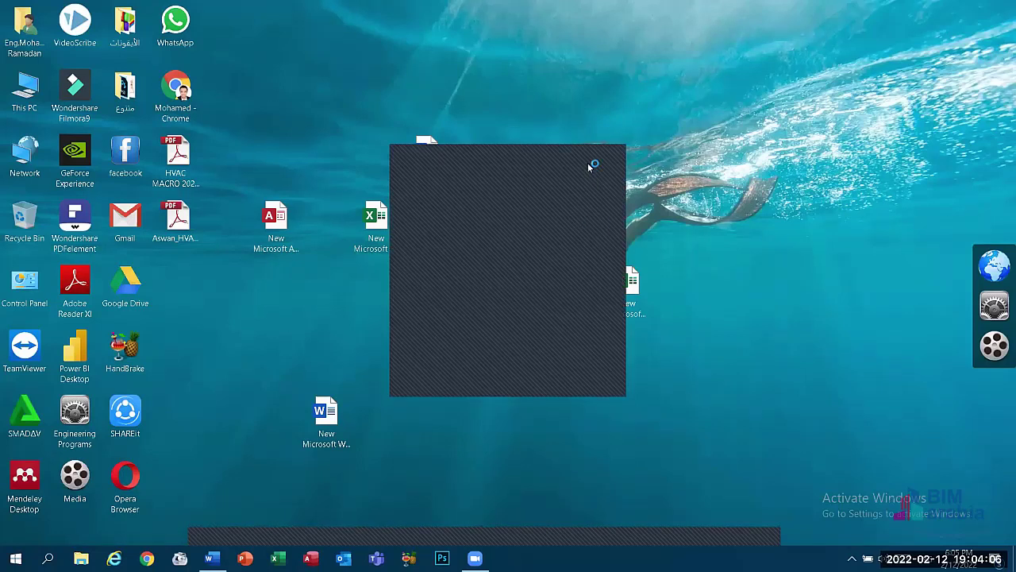
left_click(211, 558)
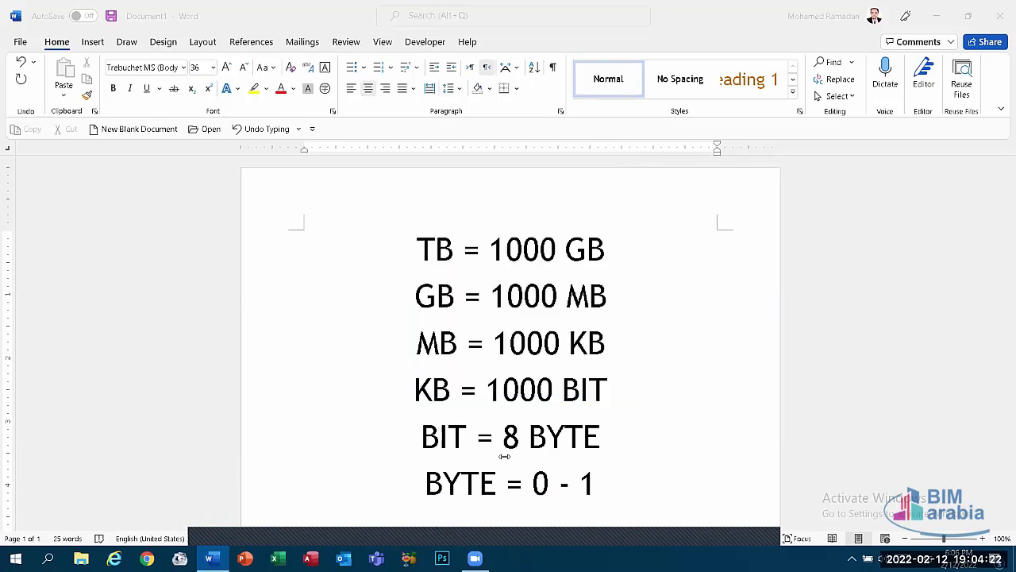
- Correct the last two lines of the list to read "BYTE = 8 Bit" and "BIT = 0 - 1"
mouse_move(443, 484)
left_mouse_down()
mouse_move(496, 488)
mouse_move(435, 486)
left_mouse_up()
type("BIT")
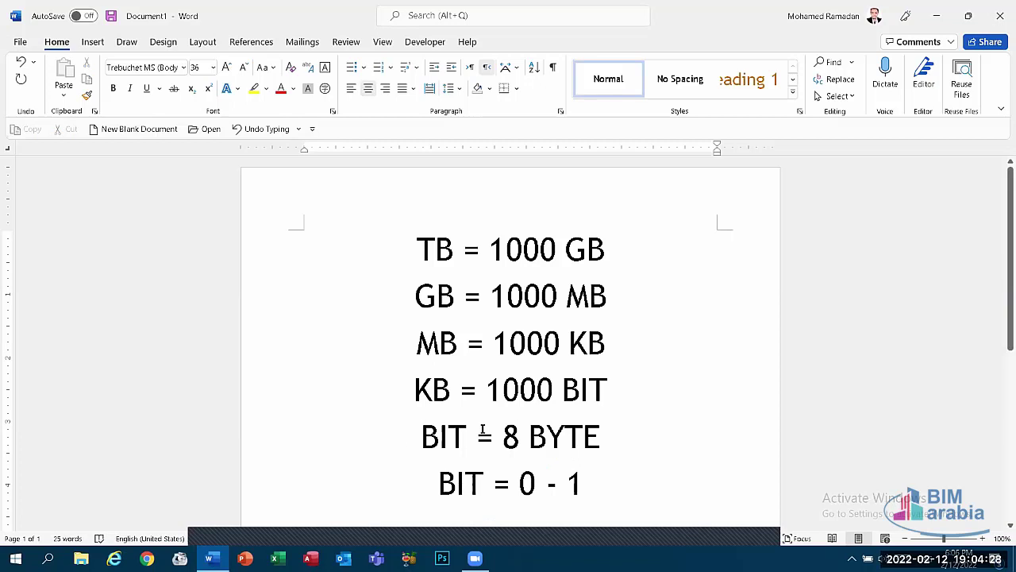
left_click_drag(467, 436, 430, 442)
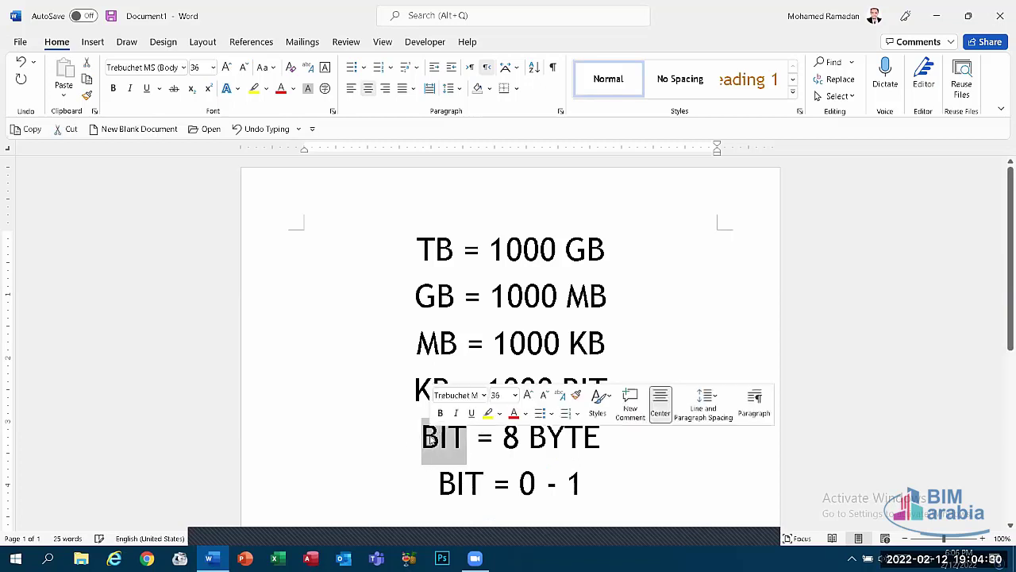
type("BU")
key("BackSpace")
type("Y")
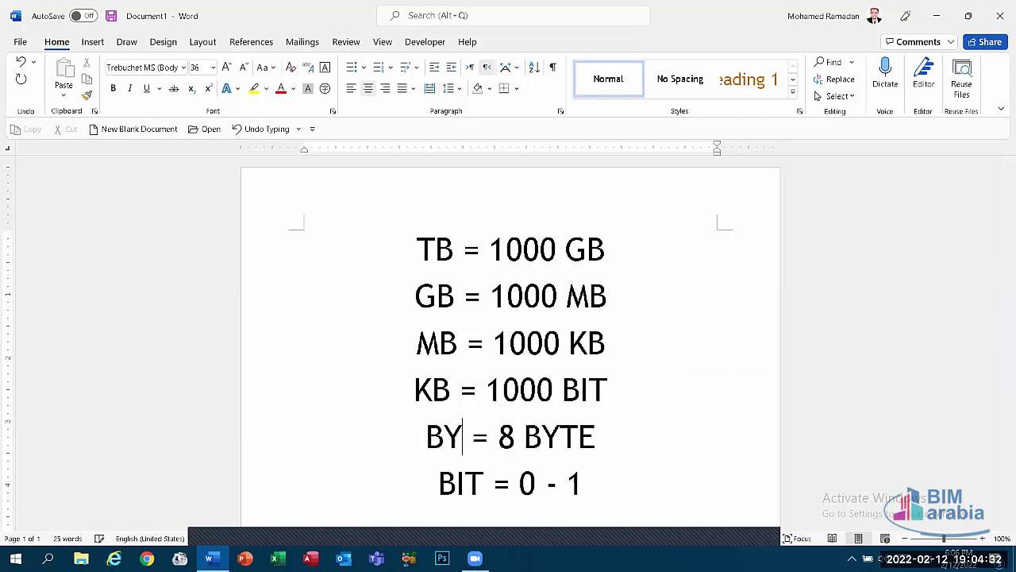
type("TE")
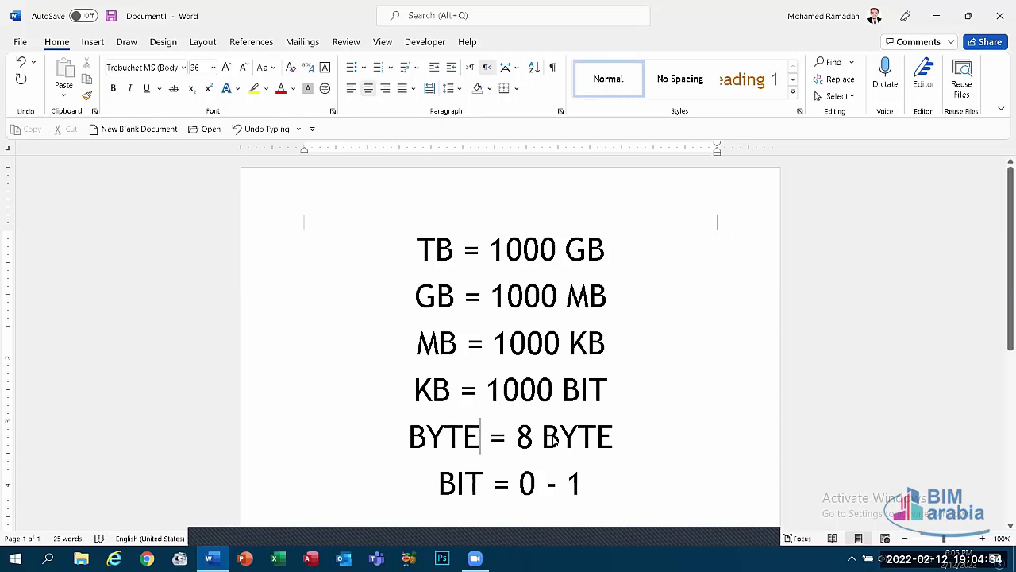
left_click_drag(542, 442, 611, 442)
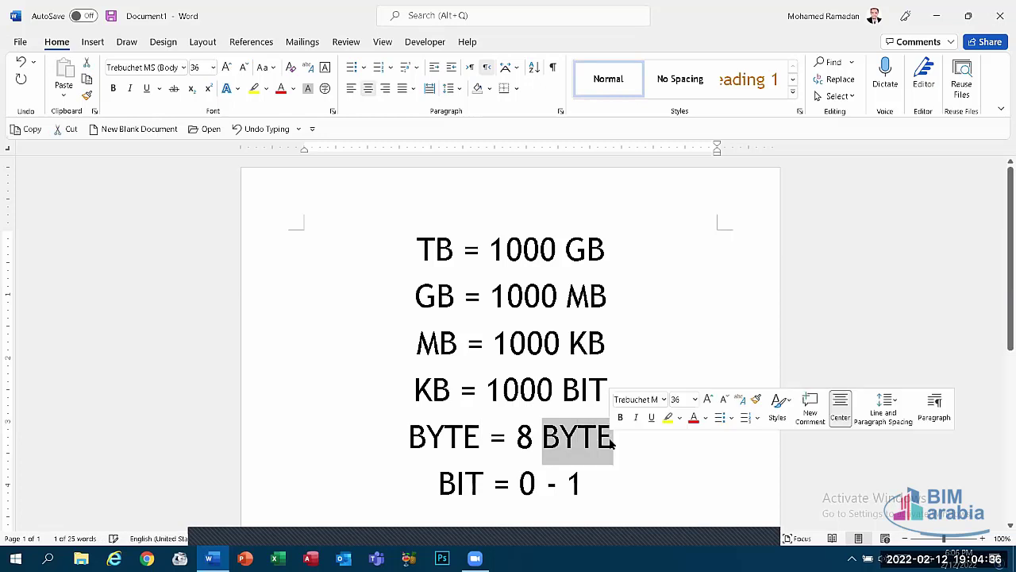
type("Bi")
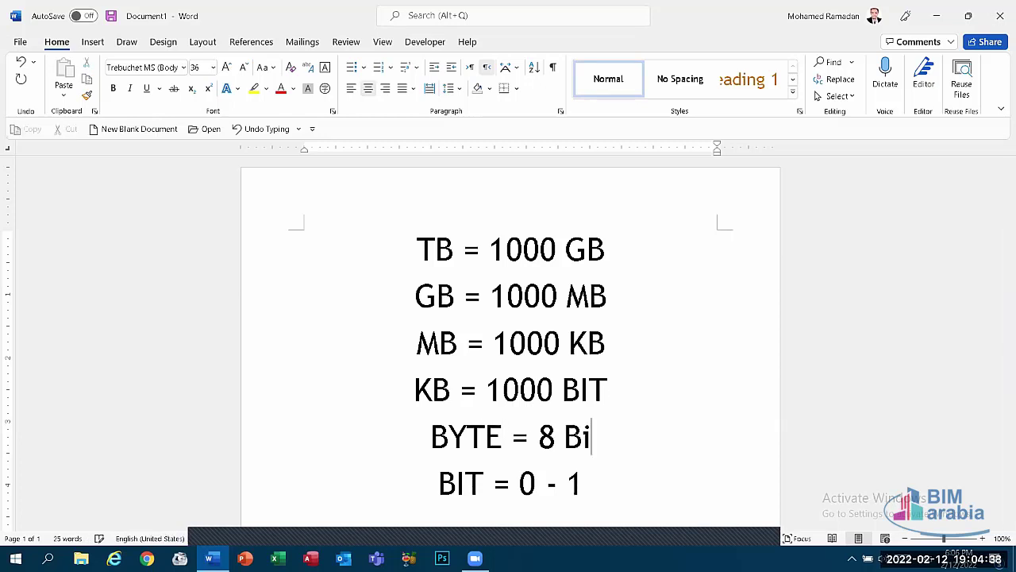
type("t")
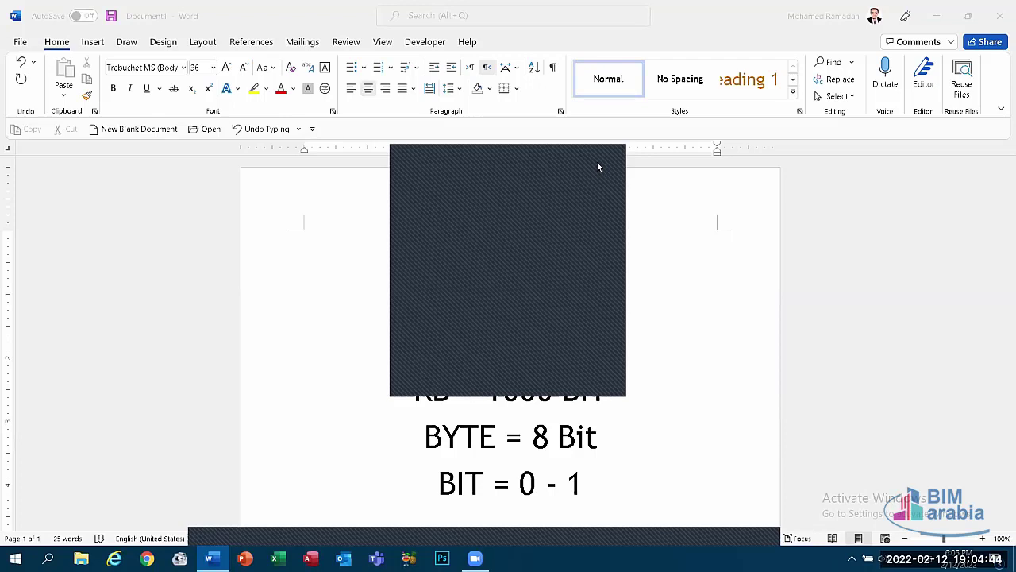
- Replace the unit at the end of the KB line with "Byte"
left_click(479, 485)
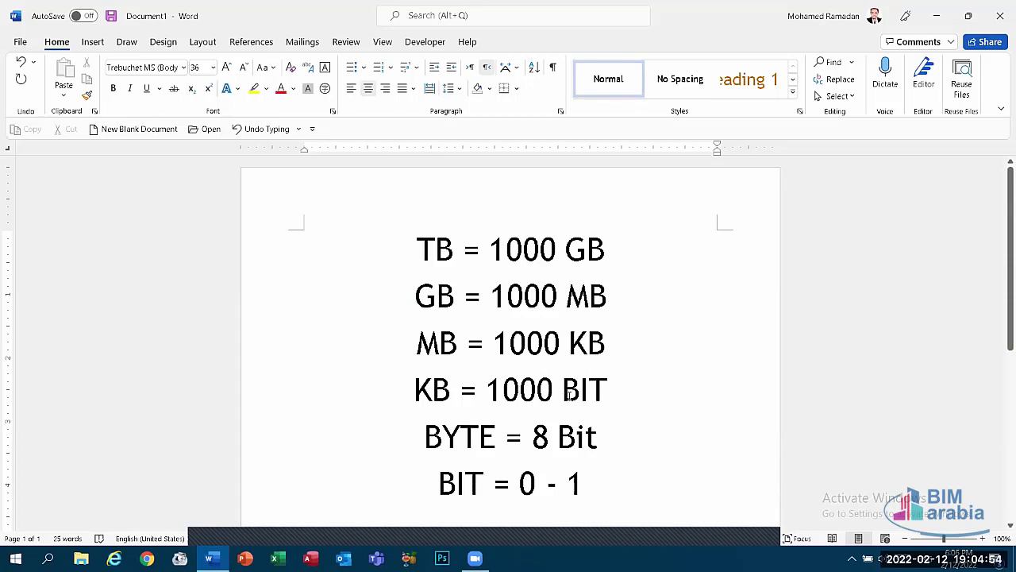
left_click_drag(568, 394, 605, 399)
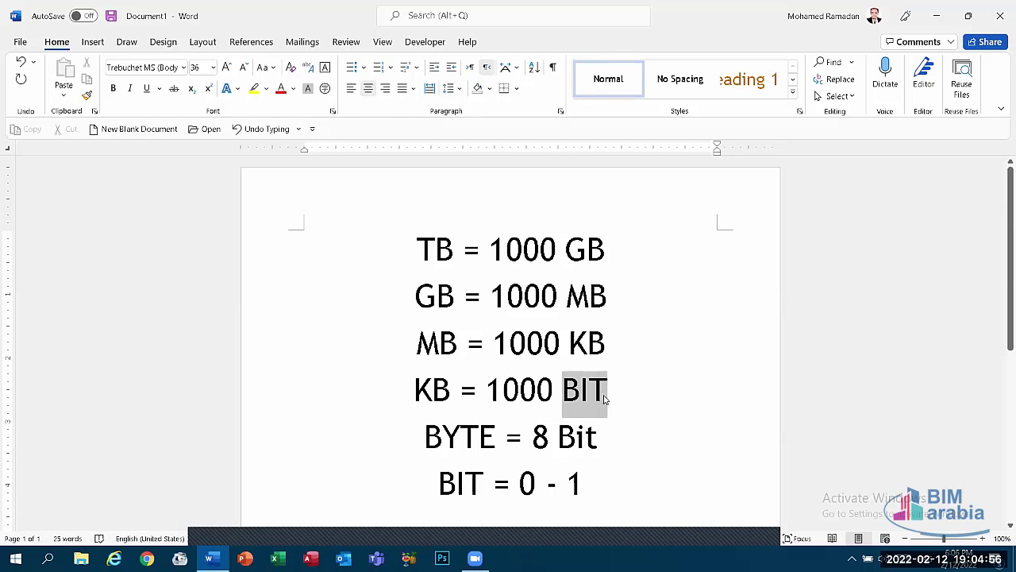
type("By")
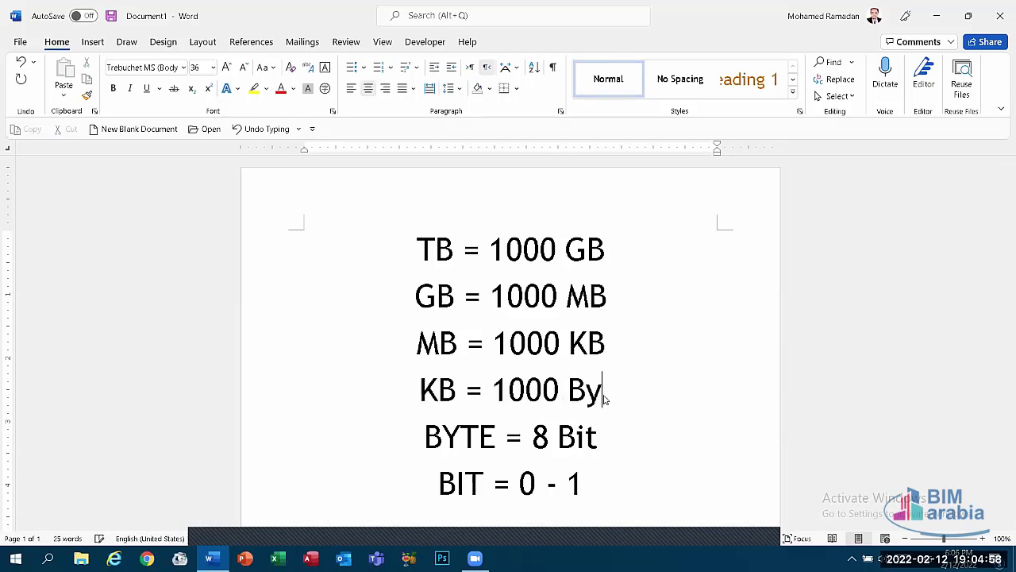
type("te")
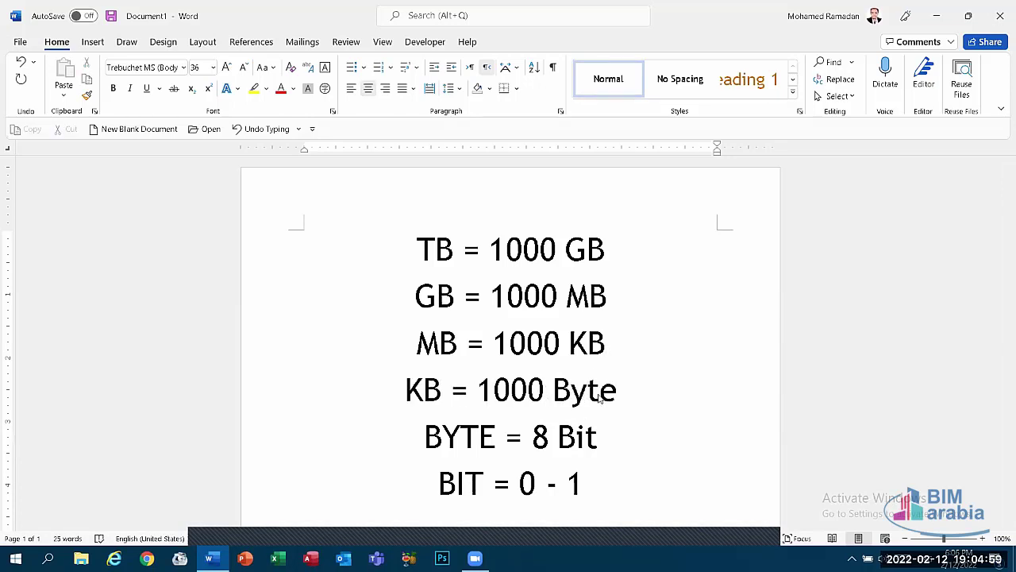
left_click(545, 343)
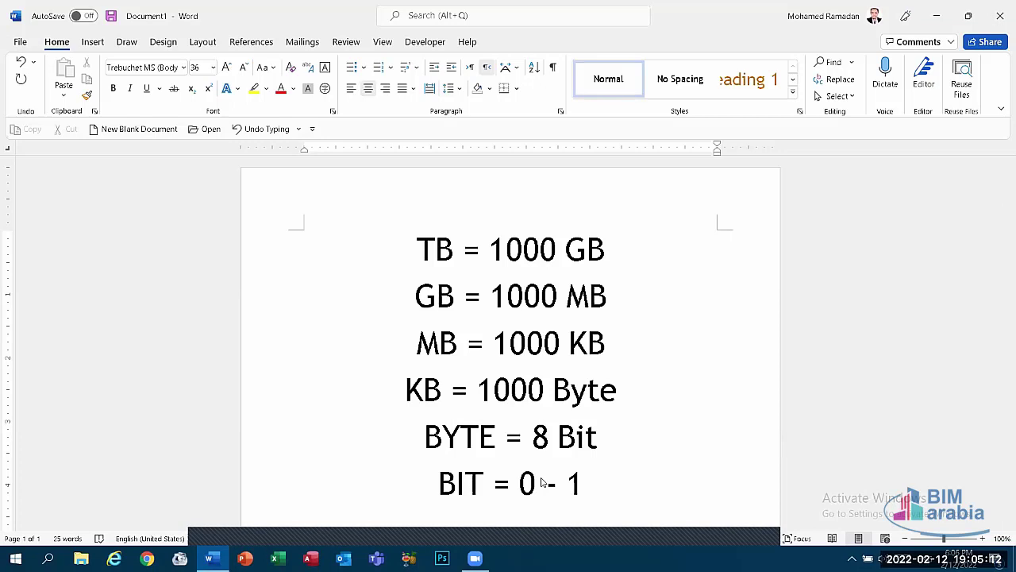
left_click(473, 486)
left_click(489, 527)
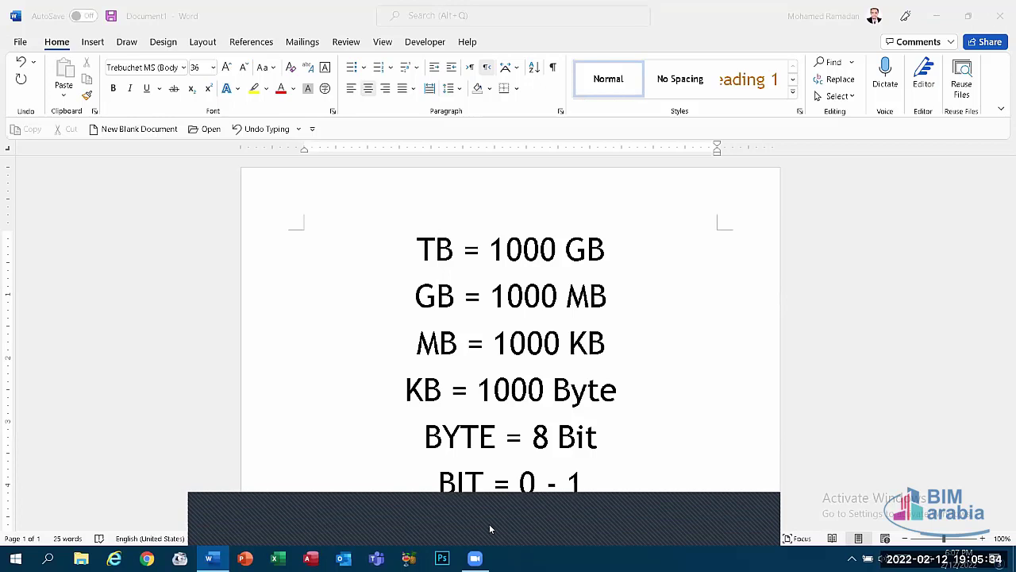
left_click(615, 157)
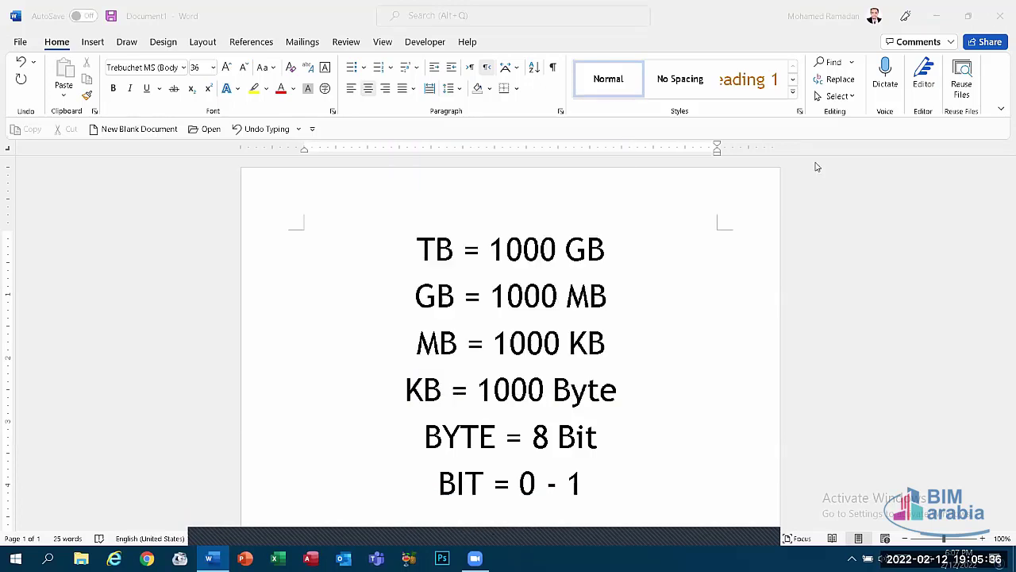
left_click(922, 7)
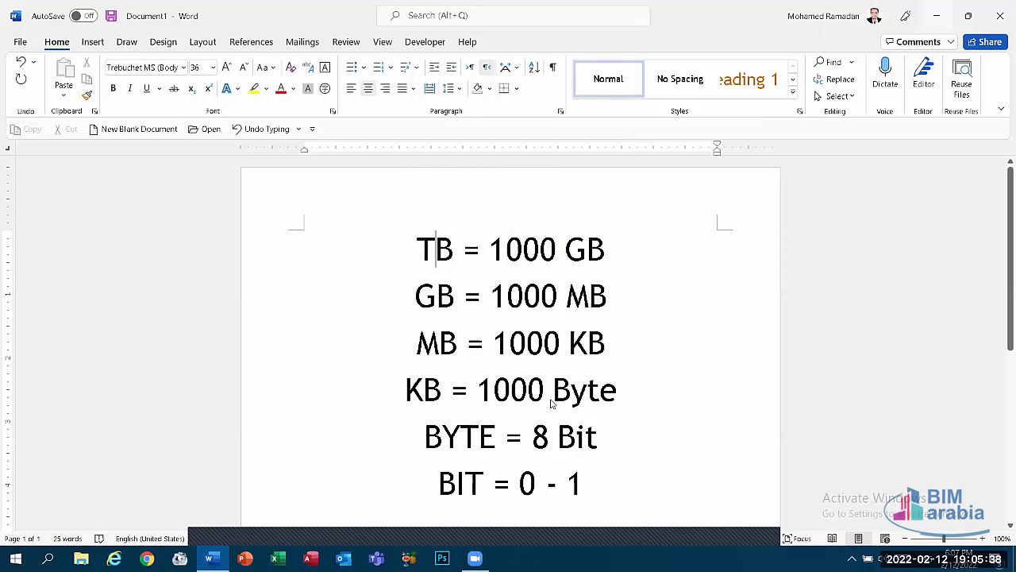
- Show the desktop and create another new Microsoft PowerPoint presentation there, keeping its default name
key("super+d")
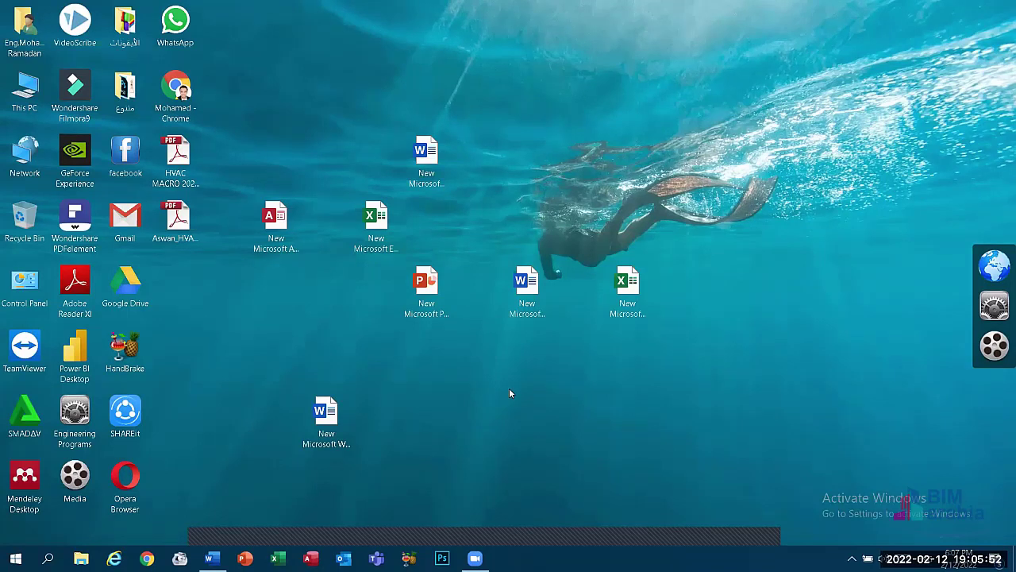
right_click(510, 389)
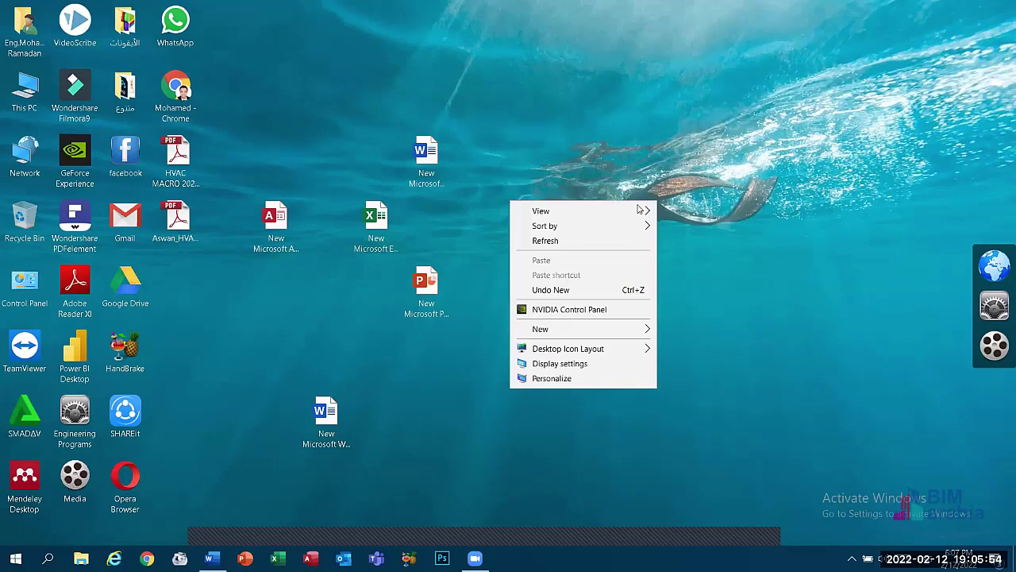
mouse_move(630, 330)
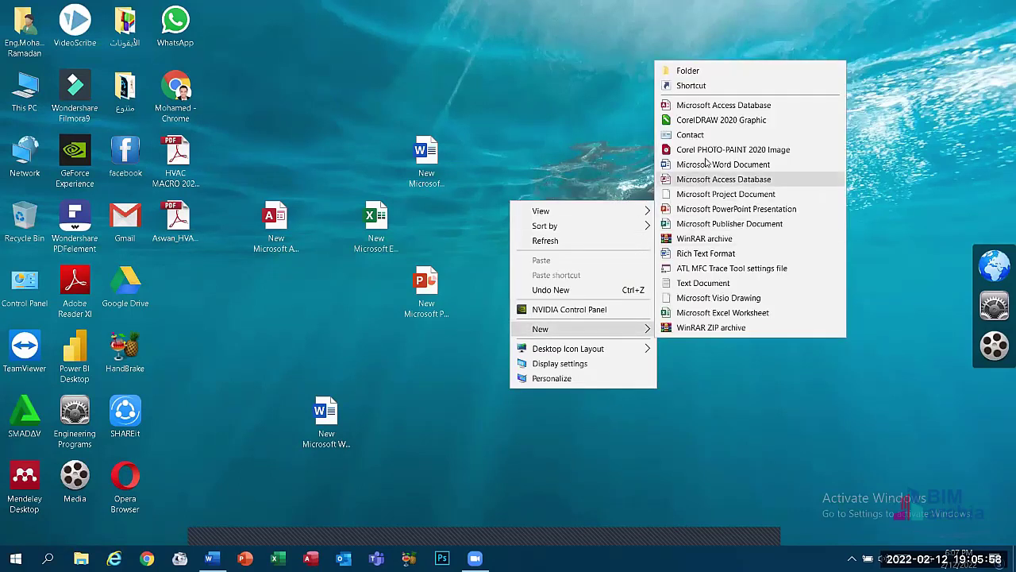
left_click(711, 209)
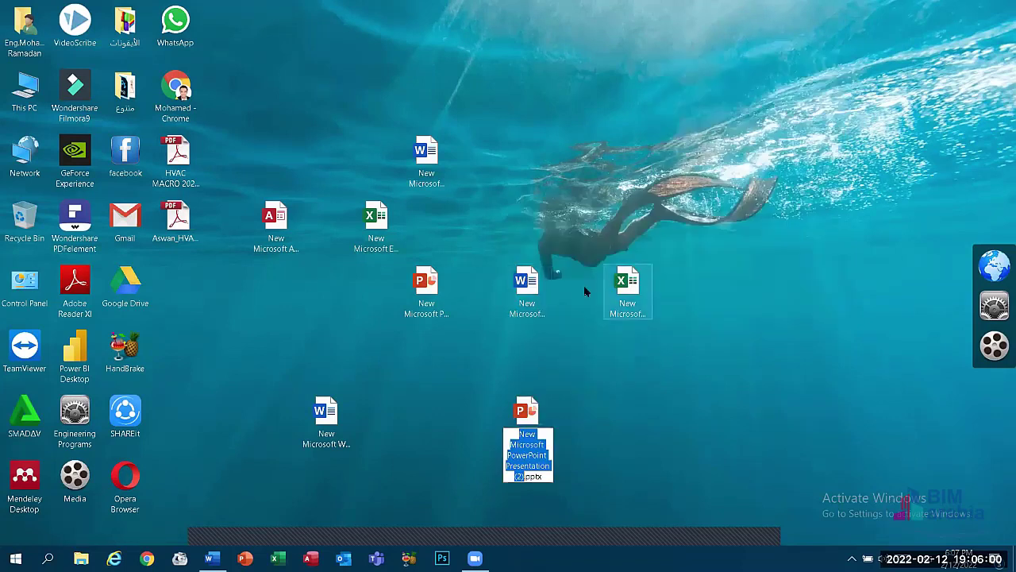
key("Return")
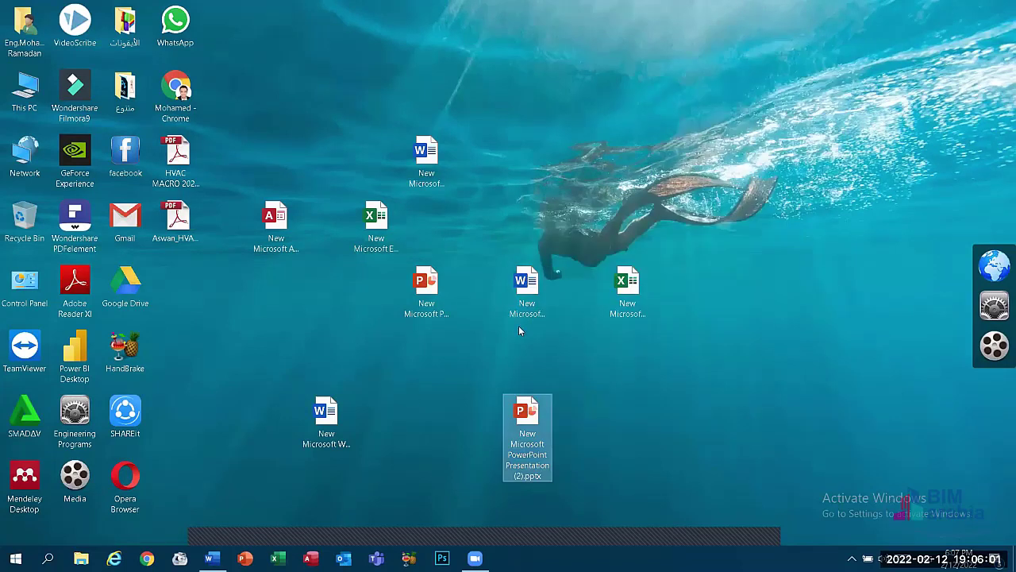
- Sort the desktop icons by item type
right_click(555, 142)
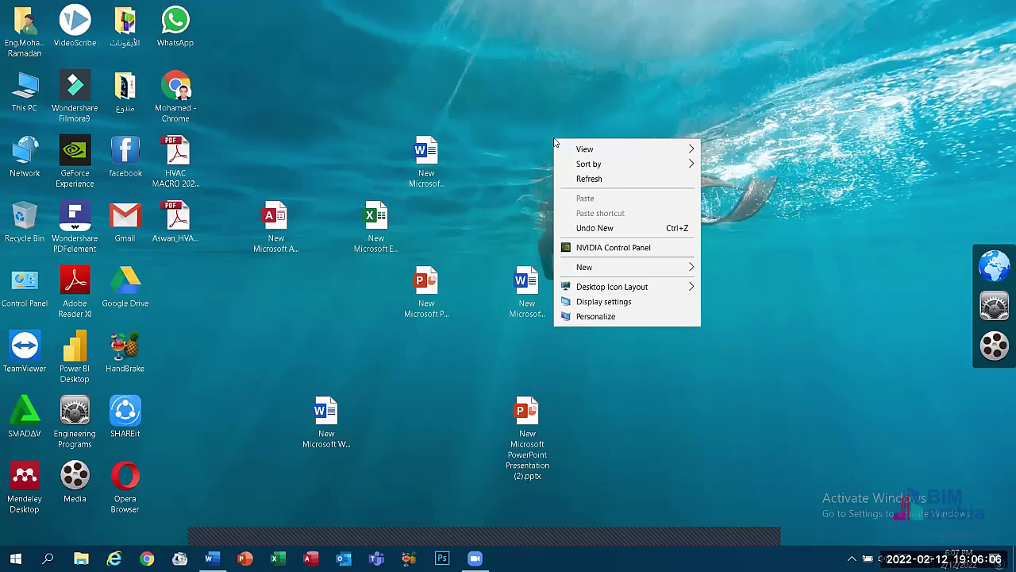
mouse_move(590, 167)
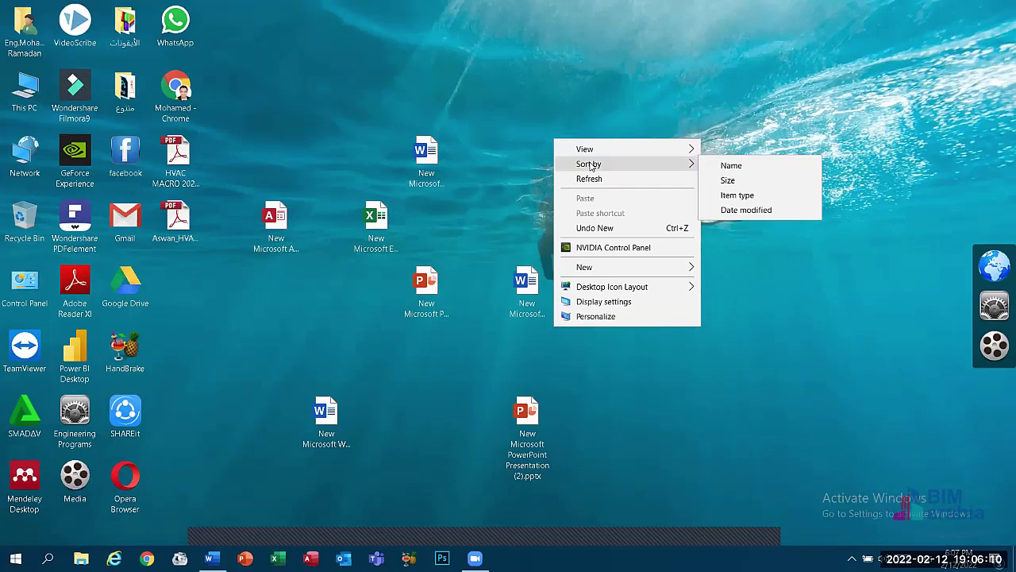
left_click(732, 195)
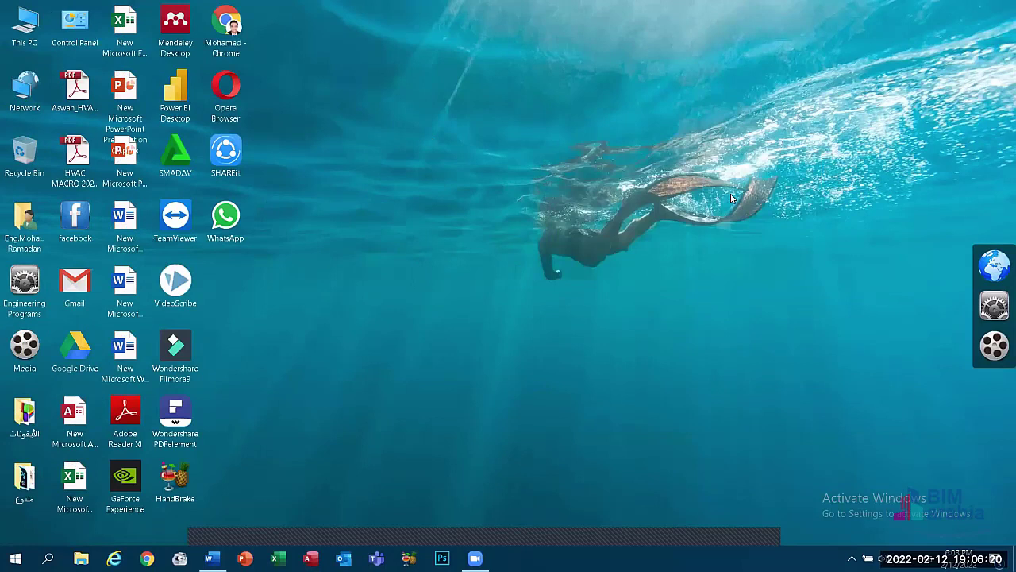
- Examine how the Word, PowerPoint, PDF, Excel and folder icons are grouped on the desktop, and review the available sort options
left_click(127, 300)
left_click(117, 89)
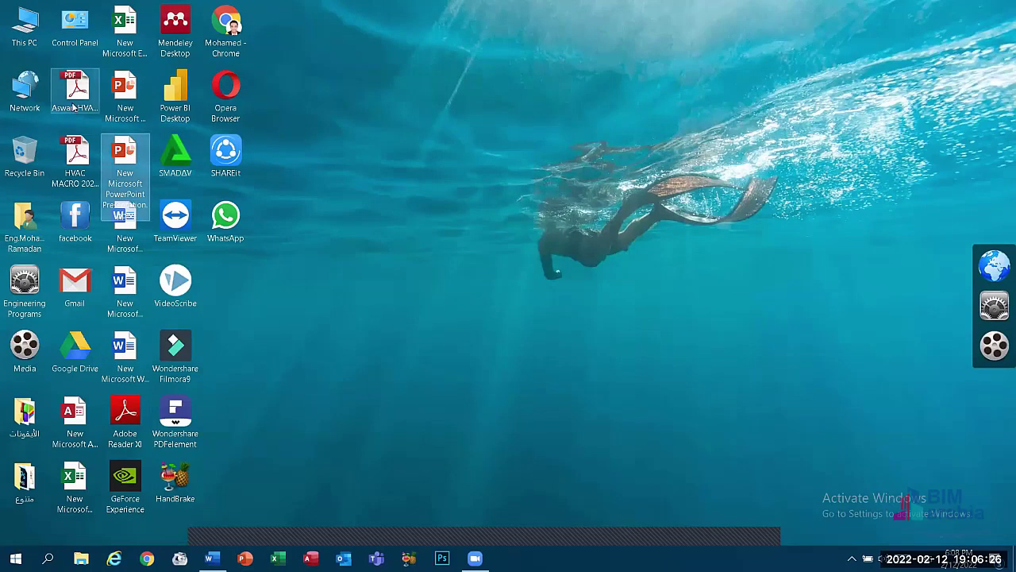
left_click(74, 114)
left_click(83, 165)
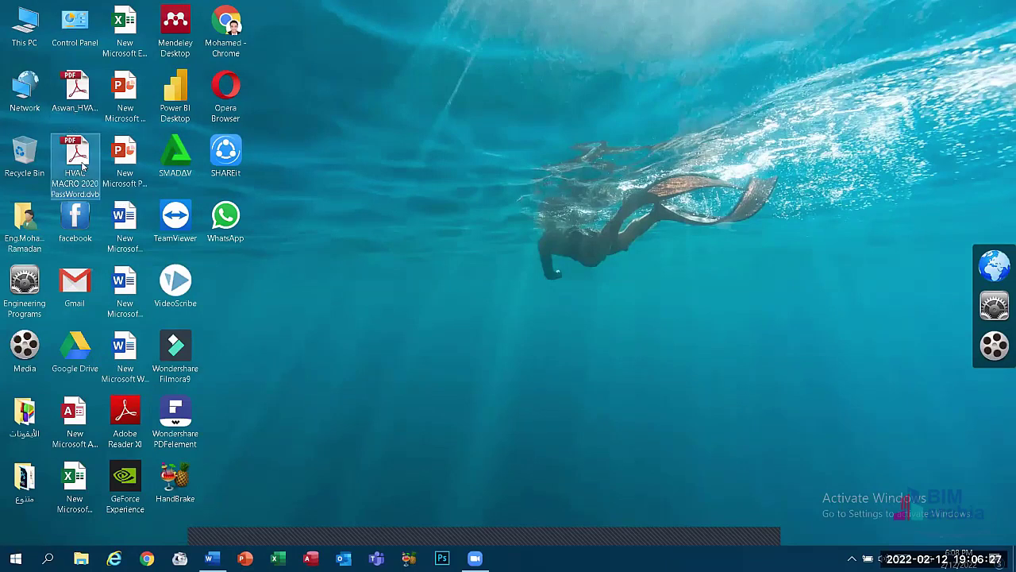
left_click(140, 19)
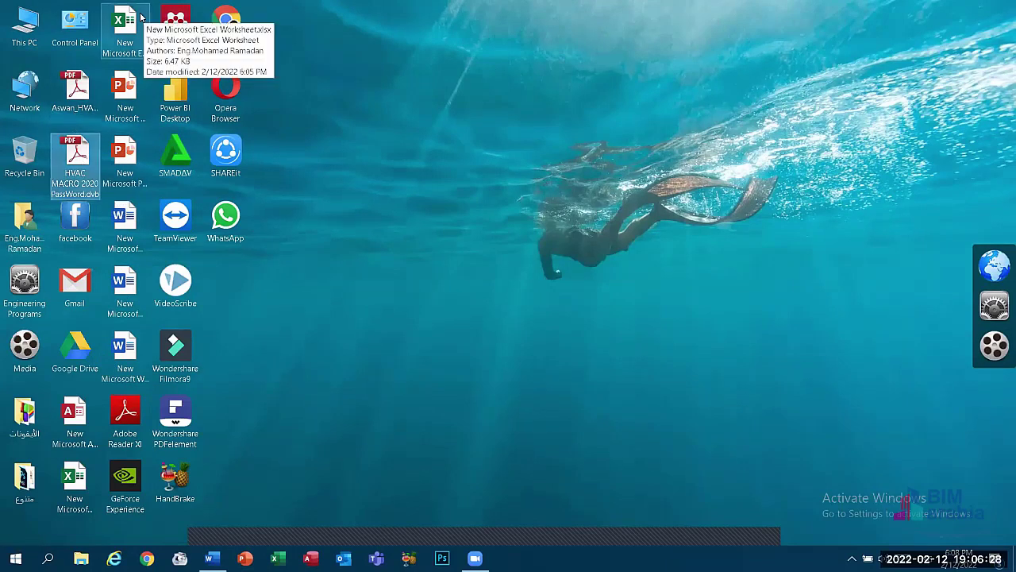
left_click(76, 512)
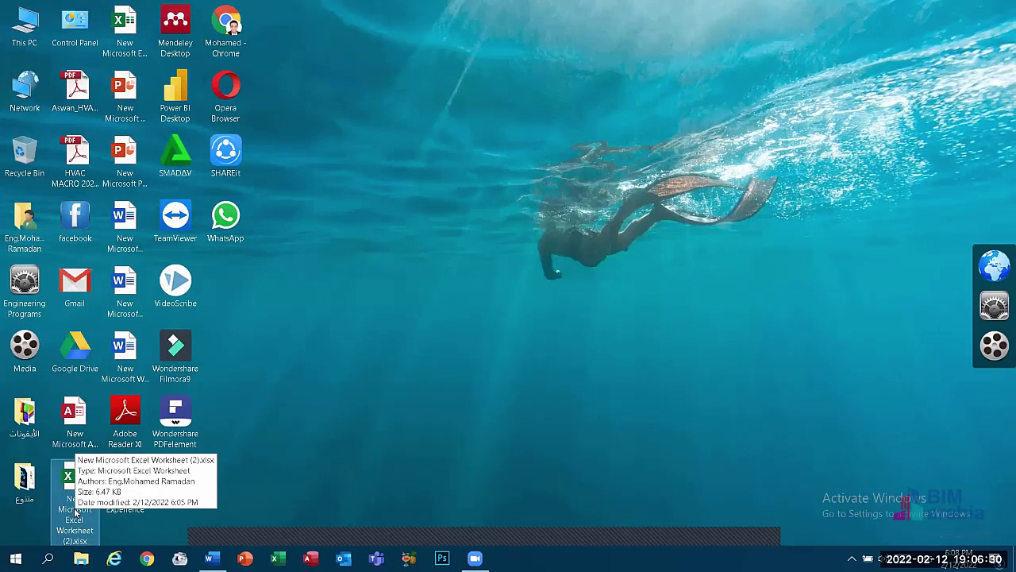
left_click(24, 492)
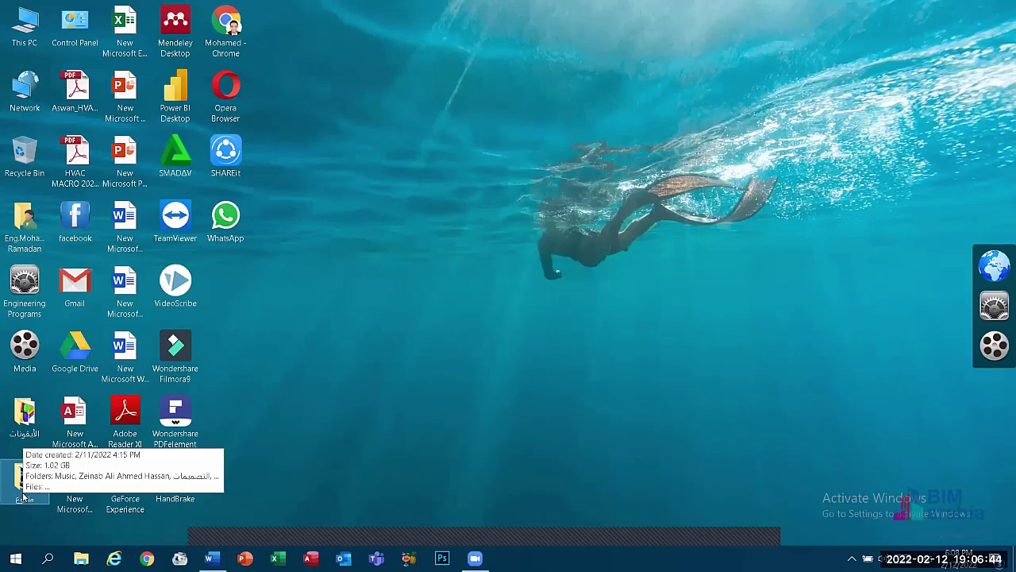
left_click(24, 497)
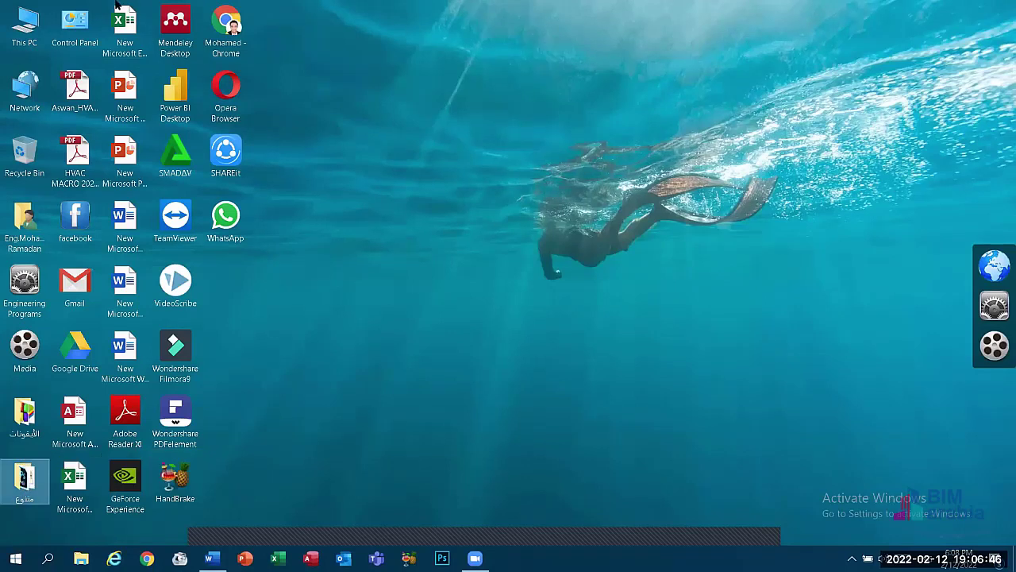
right_click(322, 56)
mouse_move(384, 83)
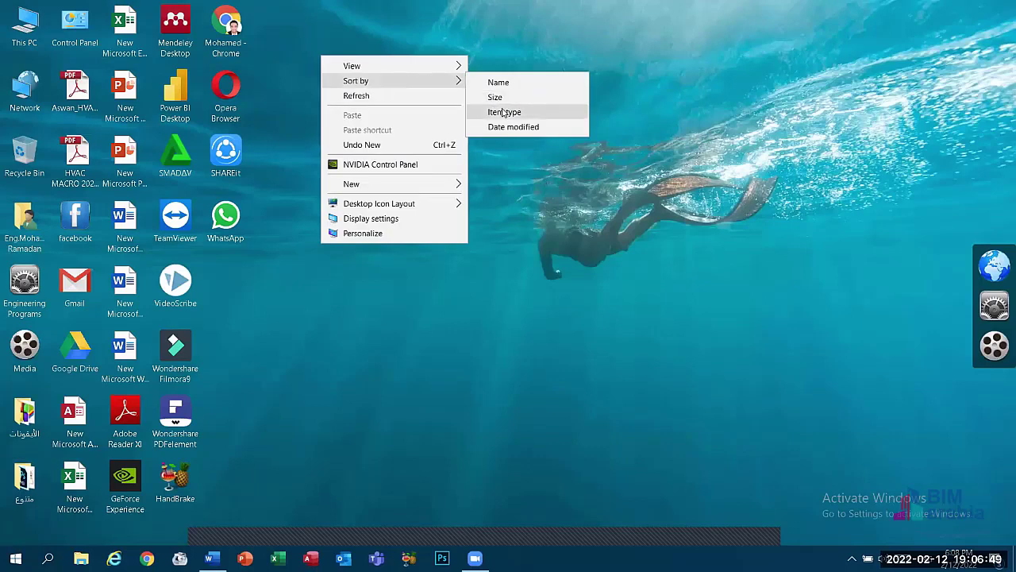
- Permanently delete the new Excel worksheet, two PowerPoint presentations and three Word documents grouped in the third column of desktop icons
left_click(125, 6)
left_click(140, 54)
left_click(144, 92, "ctrl")
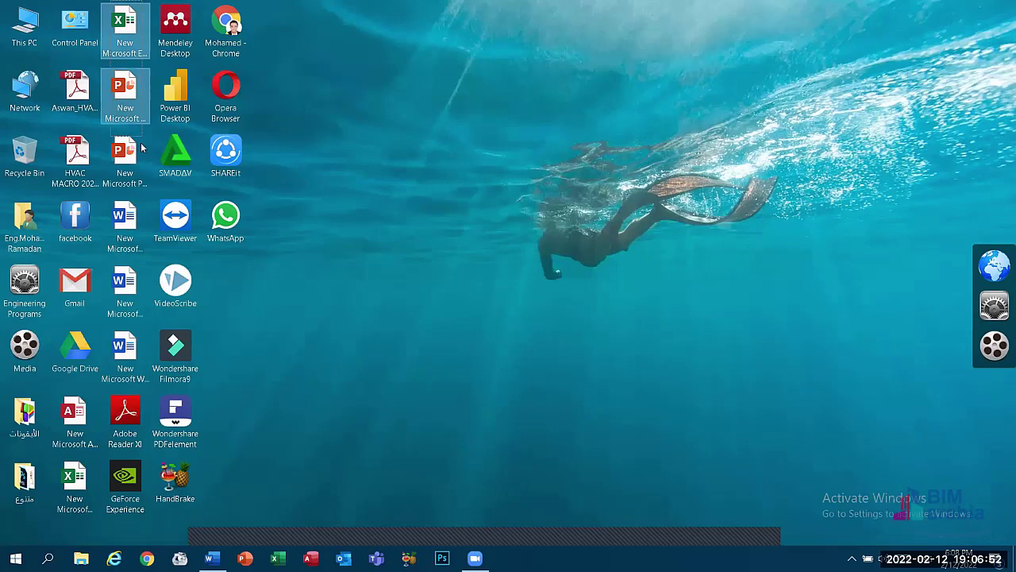
left_click(142, 149, "ctrl")
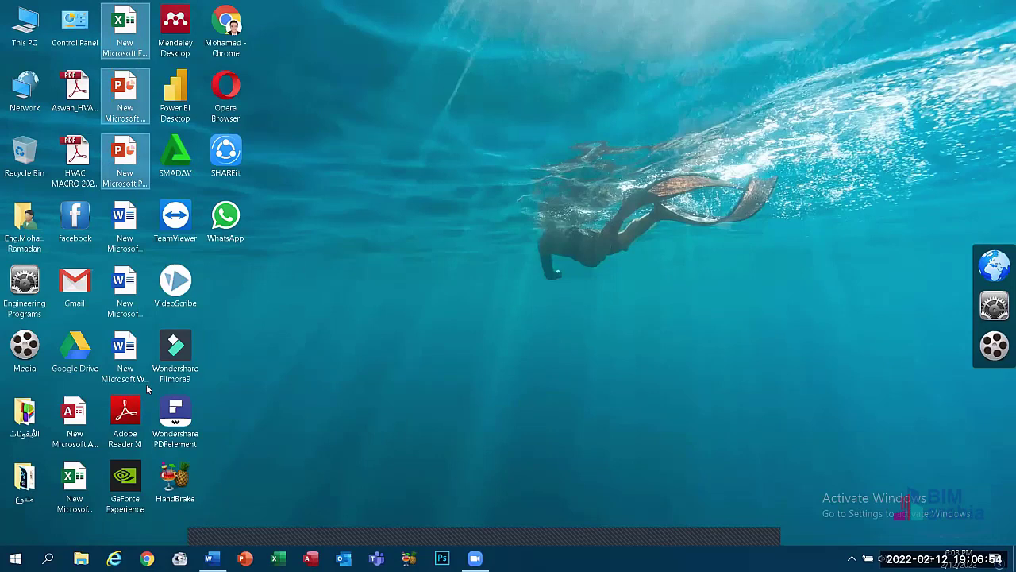
left_click_drag(146, 383, 117, 25)
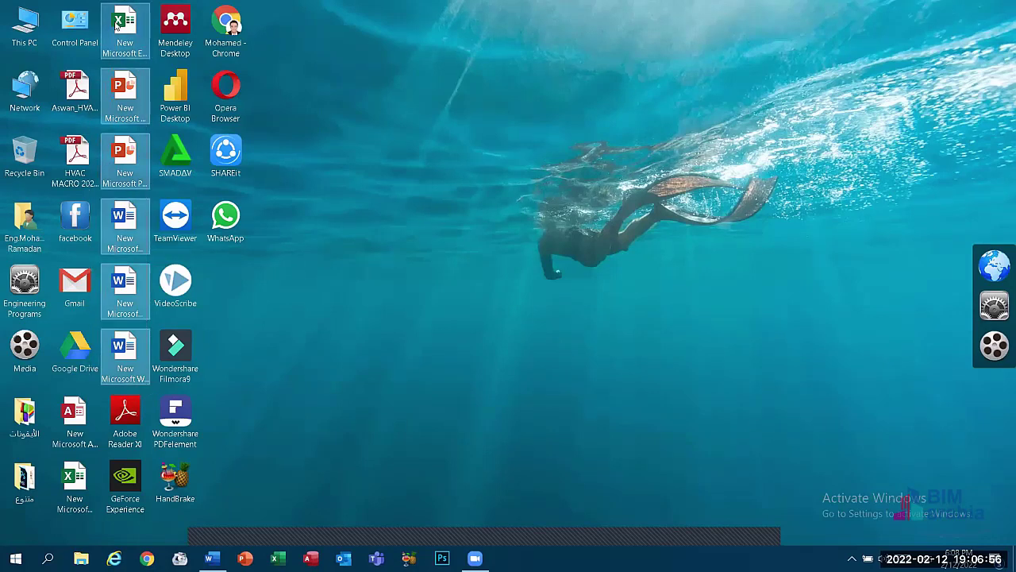
key("shift+Delete")
key("Return")
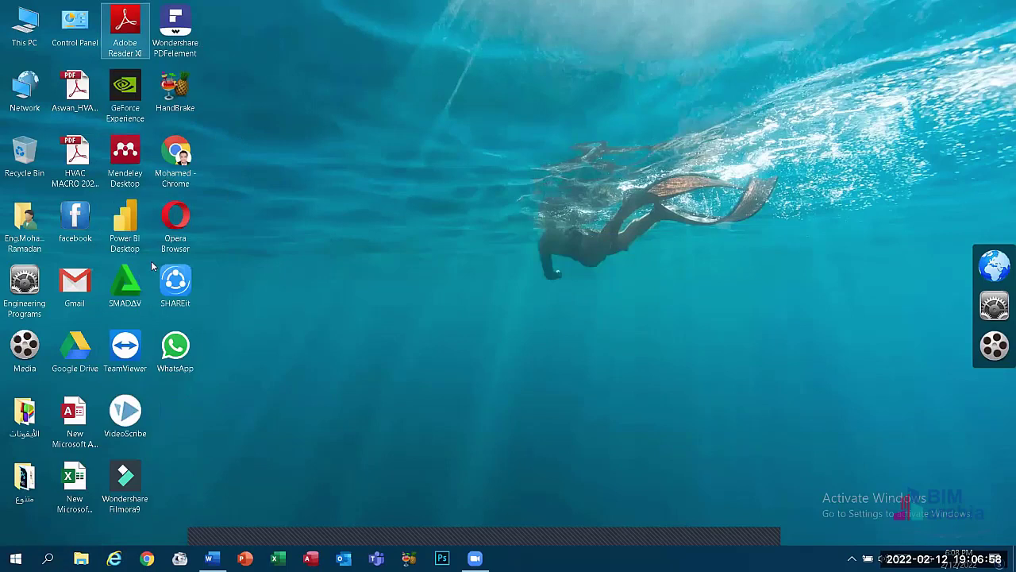
- Permanently delete the new Access database and the remaining new Excel worksheet from the desktop
left_click_drag(95, 528, 59, 411)
key("shift+Delete")
key("Return")
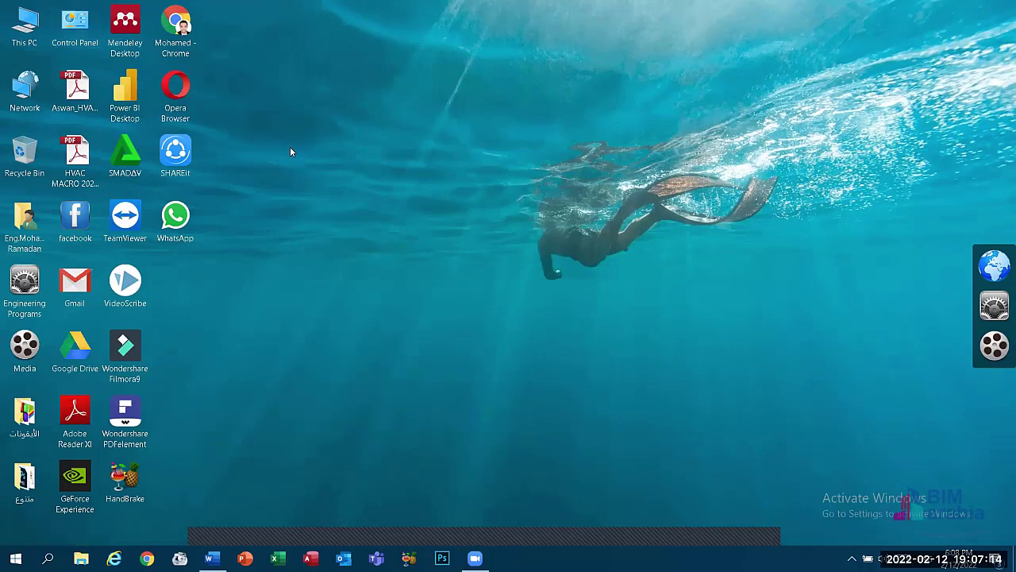
- Review the icon size and arrangement view options for the desktop
right_click(405, 191)
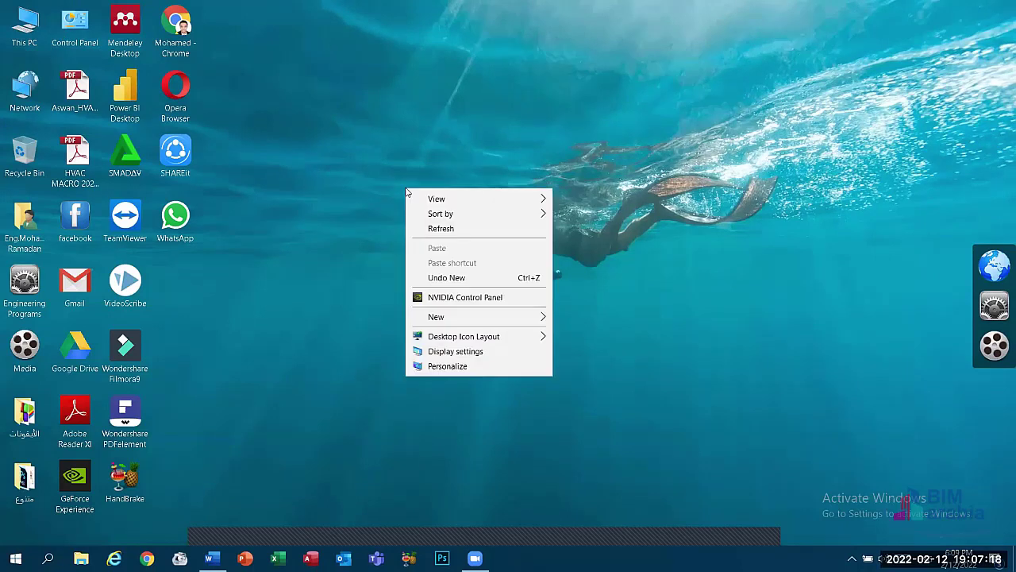
mouse_move(443, 216)
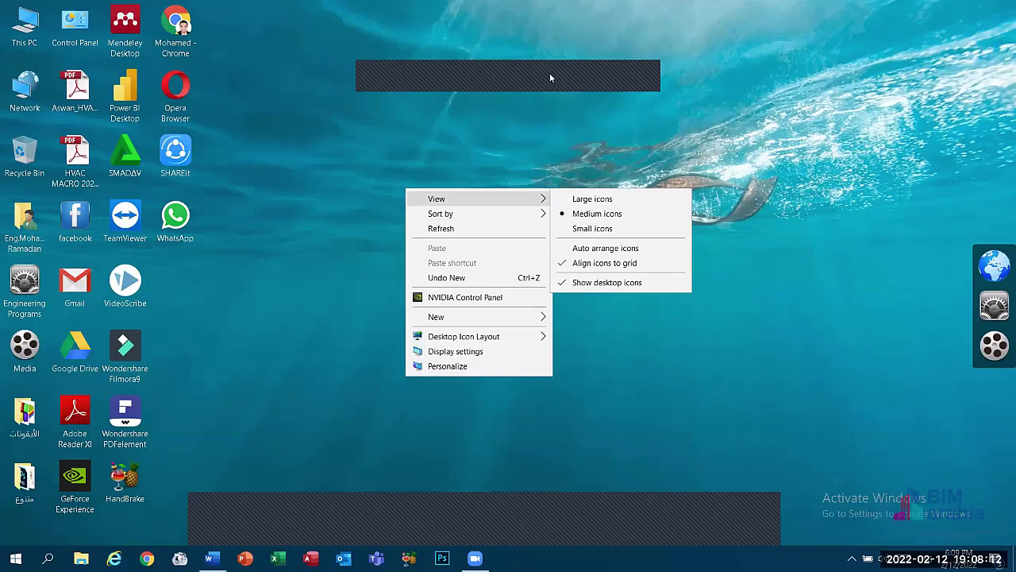
left_click(548, 73)
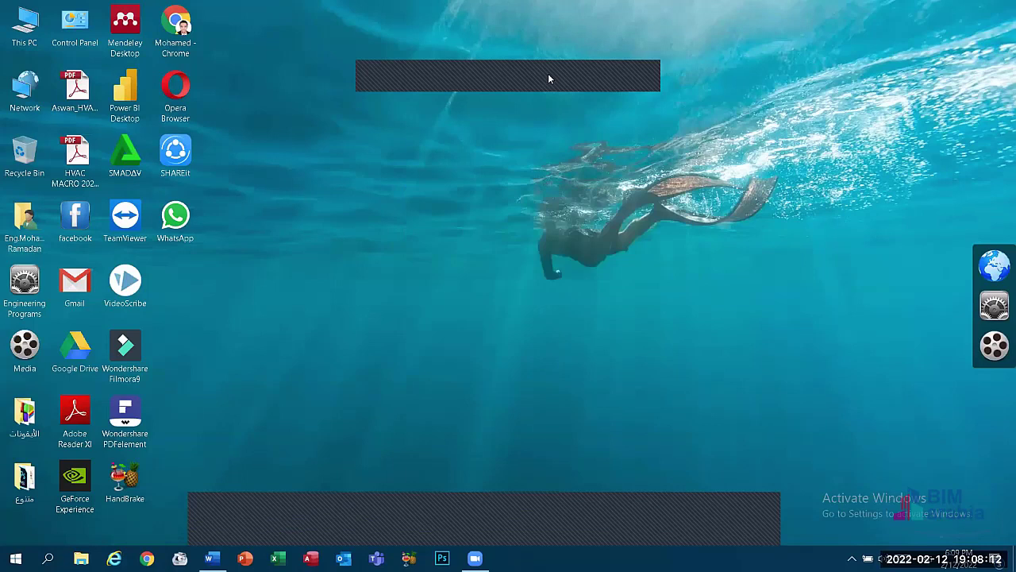
- Sort the desktop icons by date modified, and sort them by it again to reverse the order
right_click(338, 118)
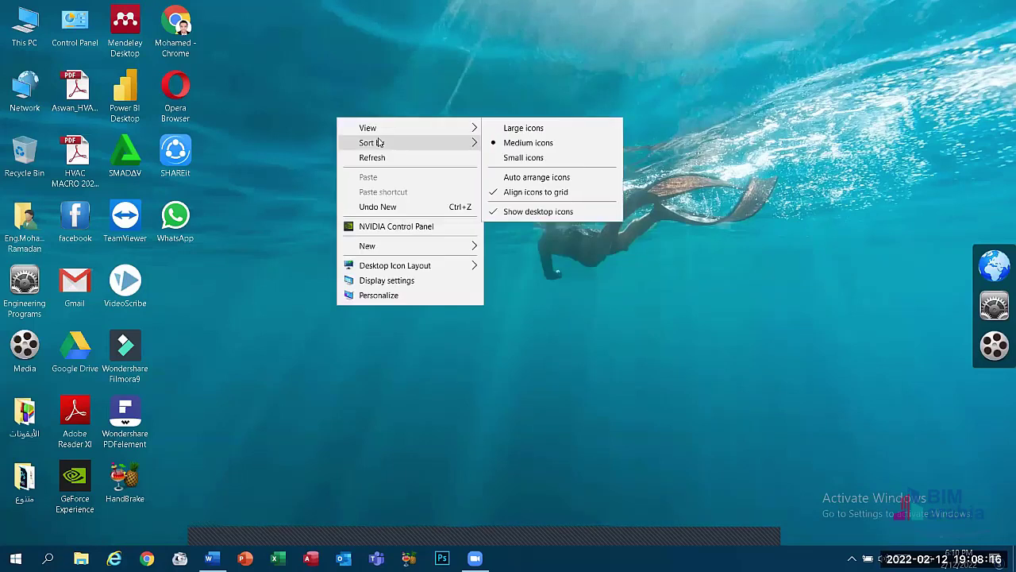
mouse_move(382, 144)
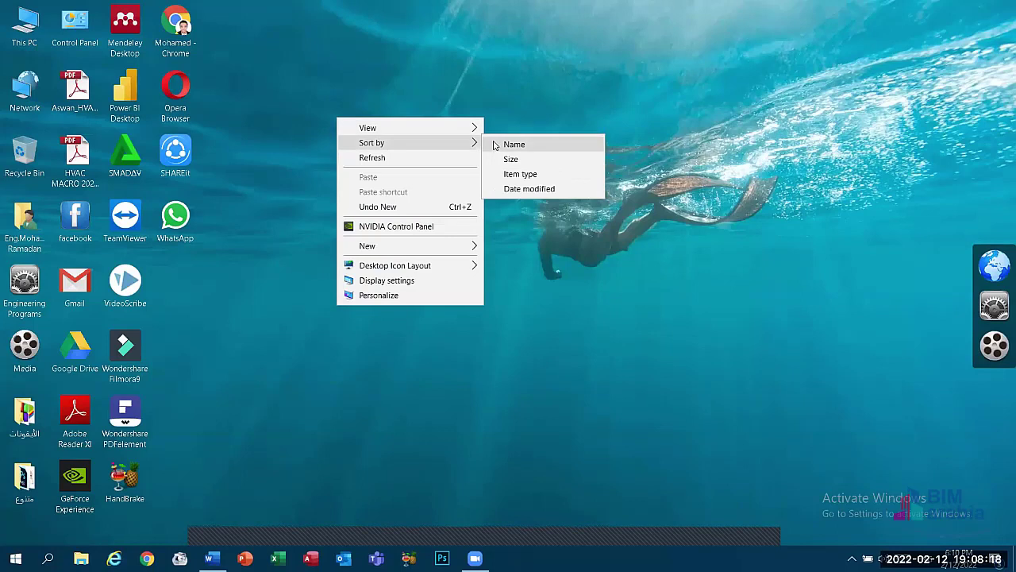
left_click(516, 190)
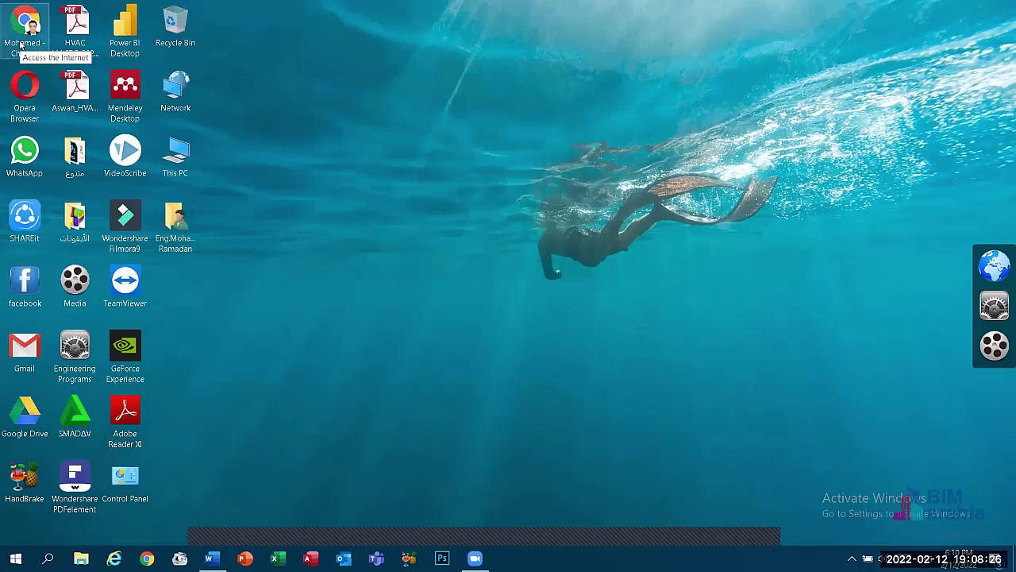
right_click(309, 131)
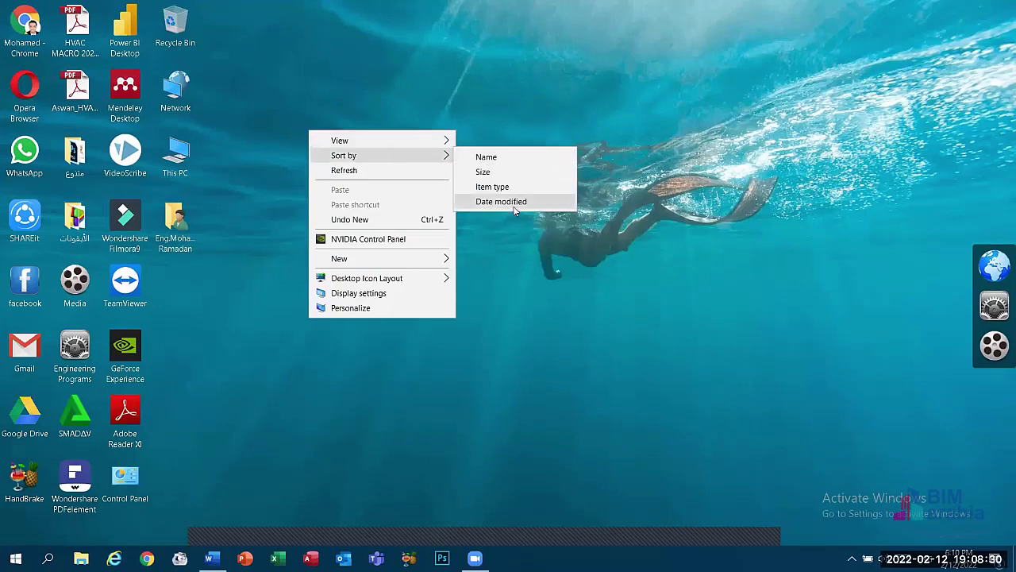
left_click(513, 200)
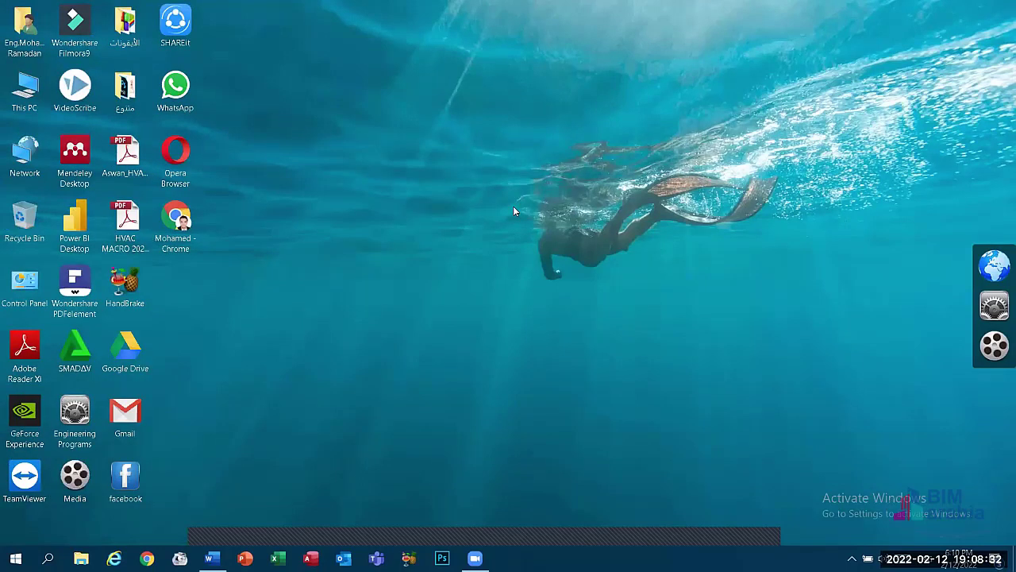
- Refresh the desktop four times
right_click(435, 174)
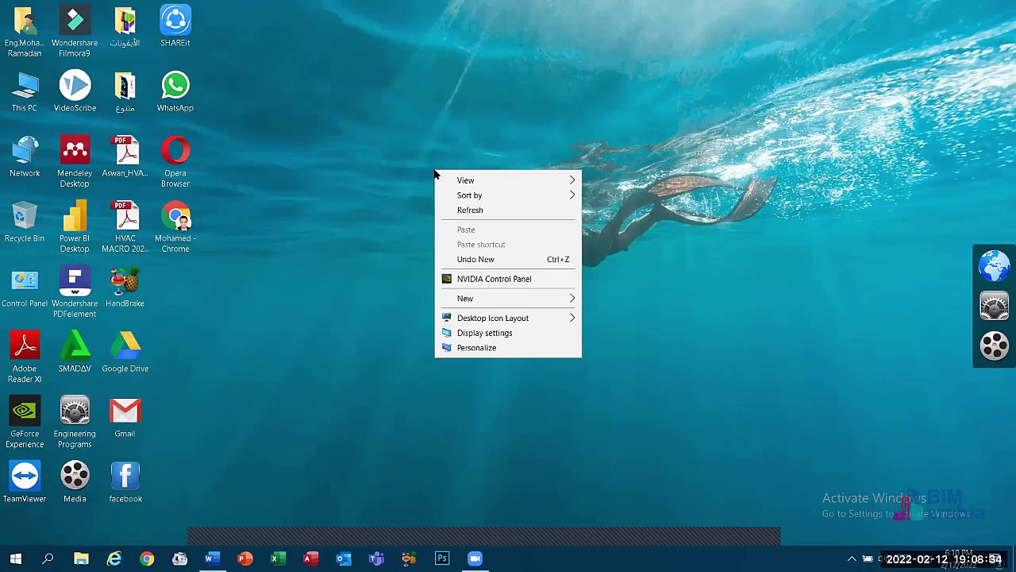
mouse_move(465, 184)
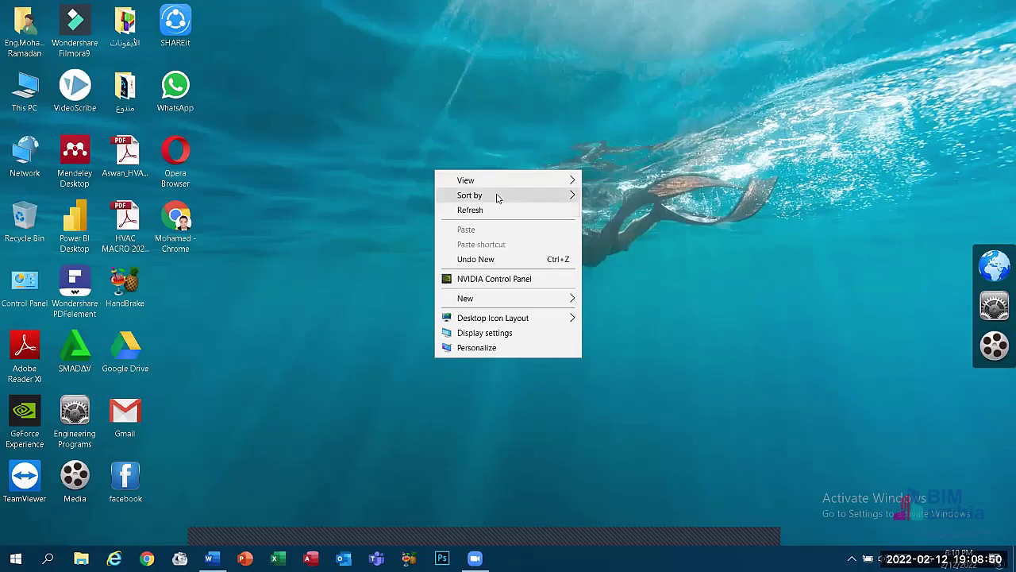
mouse_move(498, 198)
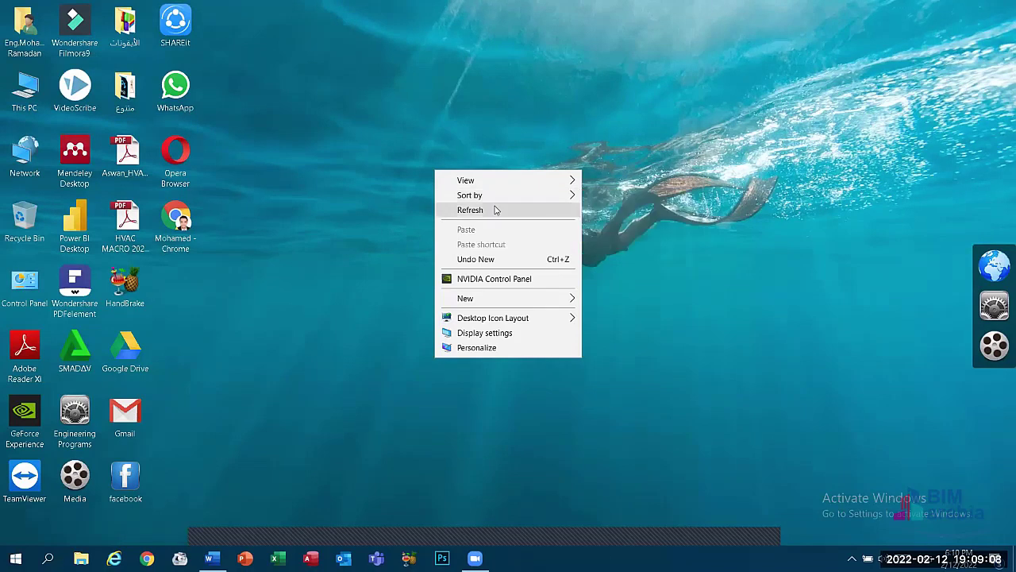
left_click(497, 209)
right_click(330, 125)
left_click(353, 165)
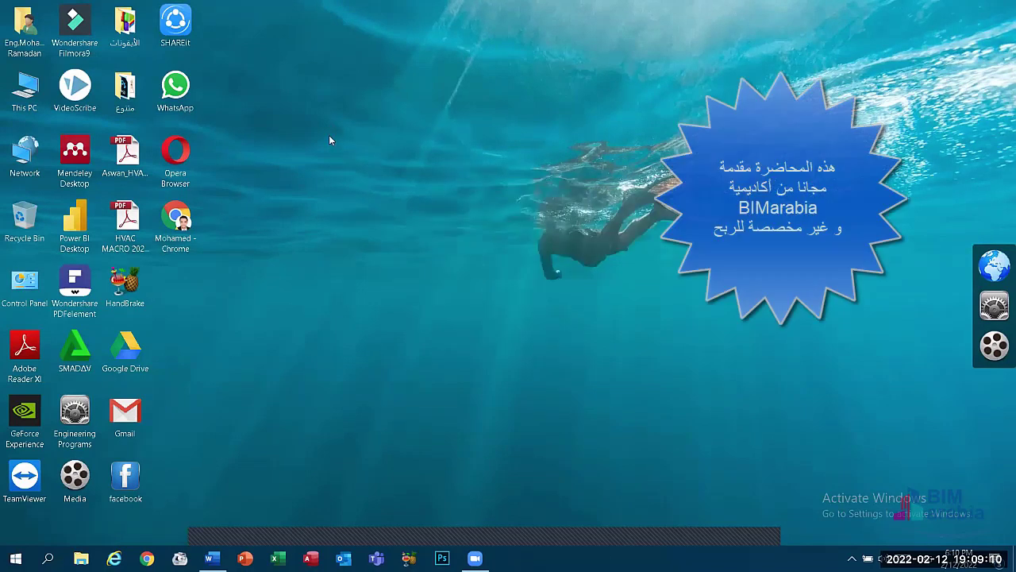
right_click(327, 137)
left_click(390, 179)
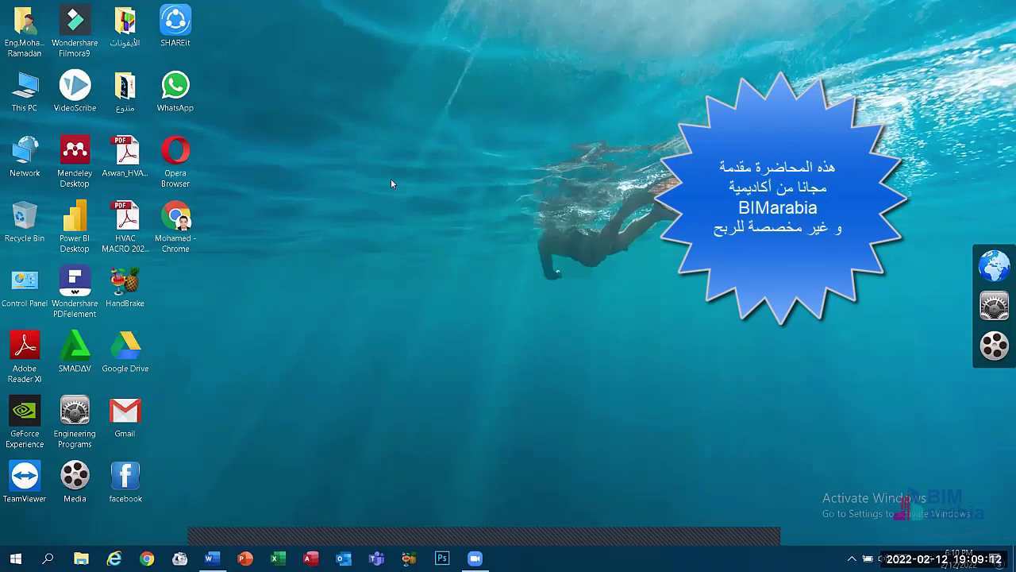
right_click(386, 188)
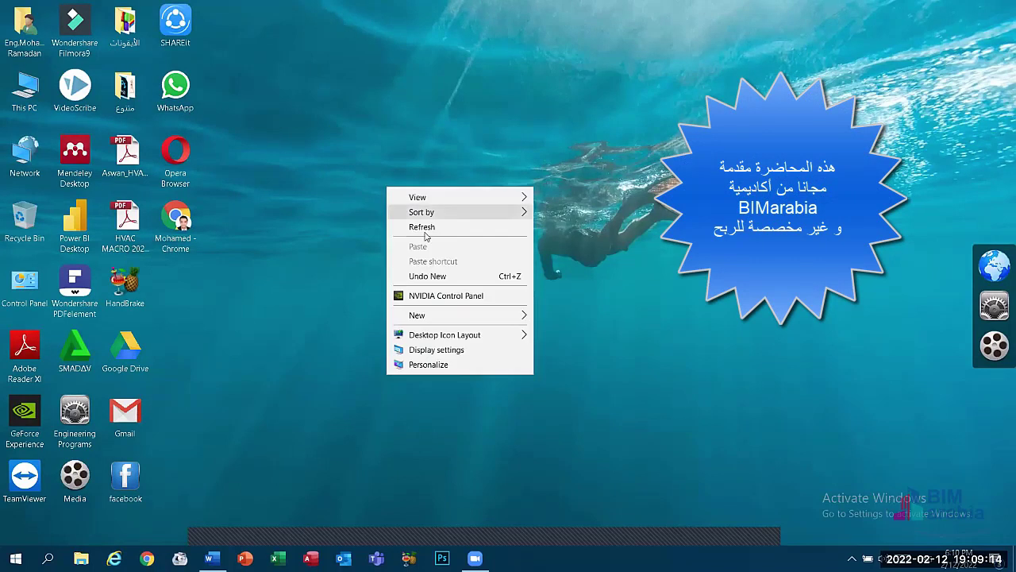
left_click(428, 226)
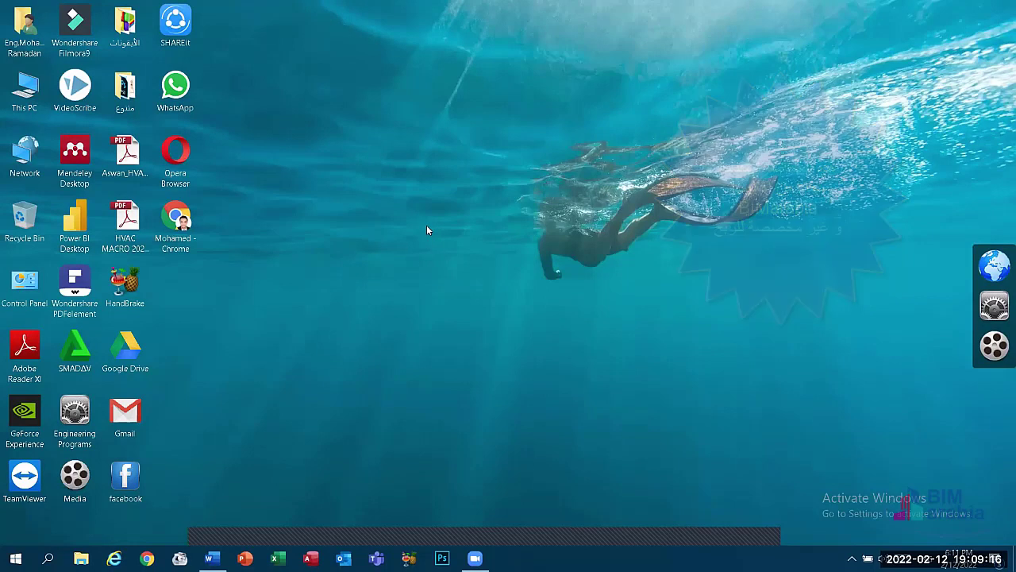
- Review the types of new items that can be created on the desktop
right_click(426, 226)
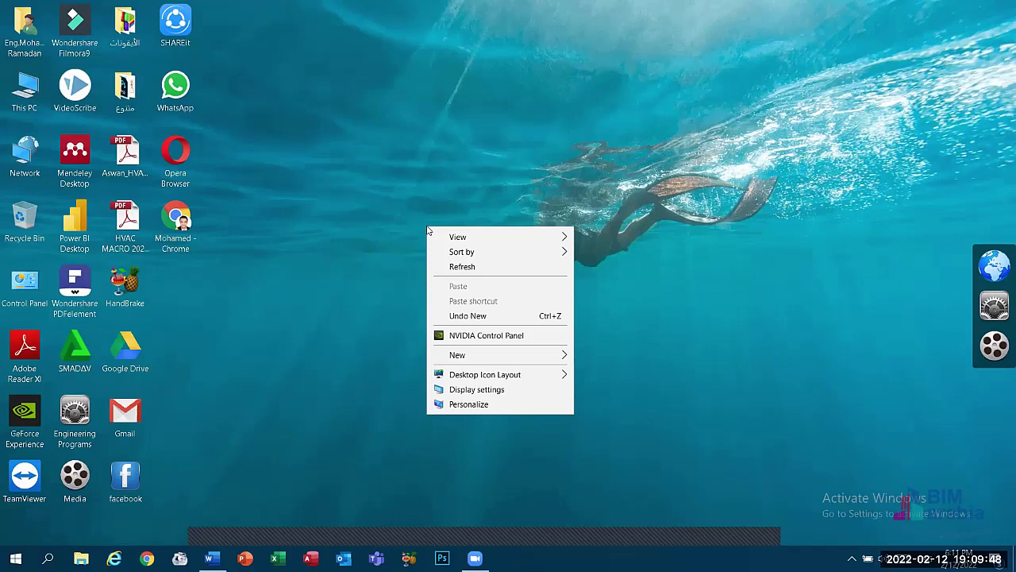
mouse_move(556, 353)
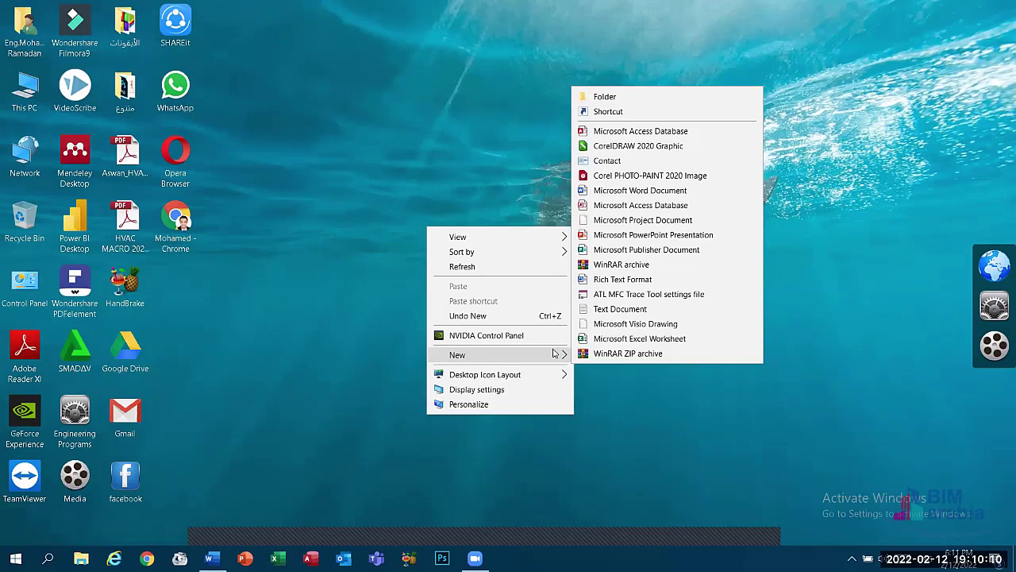
left_click(282, 146)
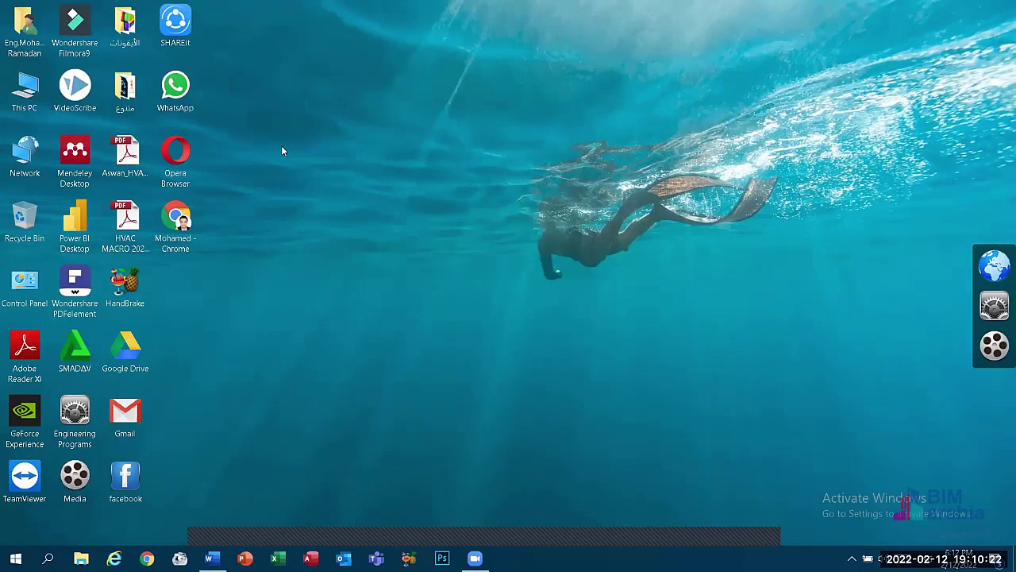
- Examine the application shortcuts, PDF files and folders on the desktop, including the details of the متنوع folder
left_click(179, 90)
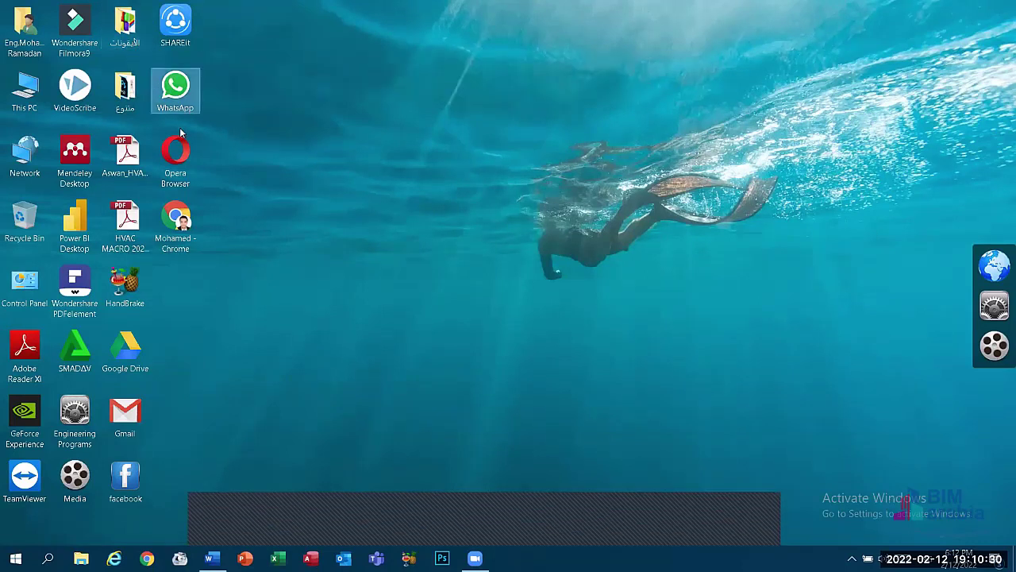
left_click(170, 222)
left_click(116, 315)
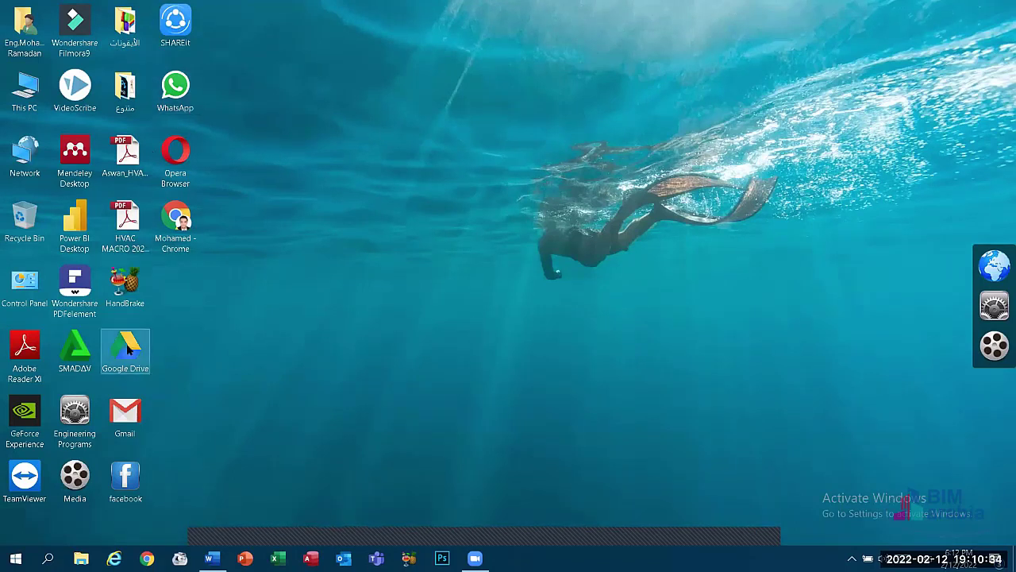
mouse_move(123, 86)
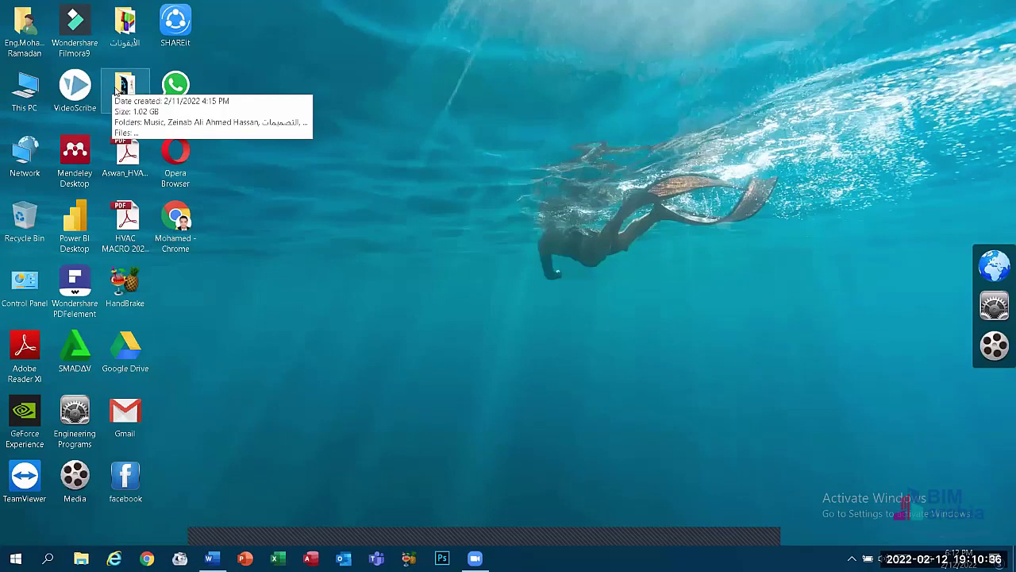
mouse_move(122, 86)
left_mouse_down()
mouse_move(81, 227)
mouse_move(139, 75)
mouse_move(134, 83)
left_mouse_up()
mouse_move(133, 89)
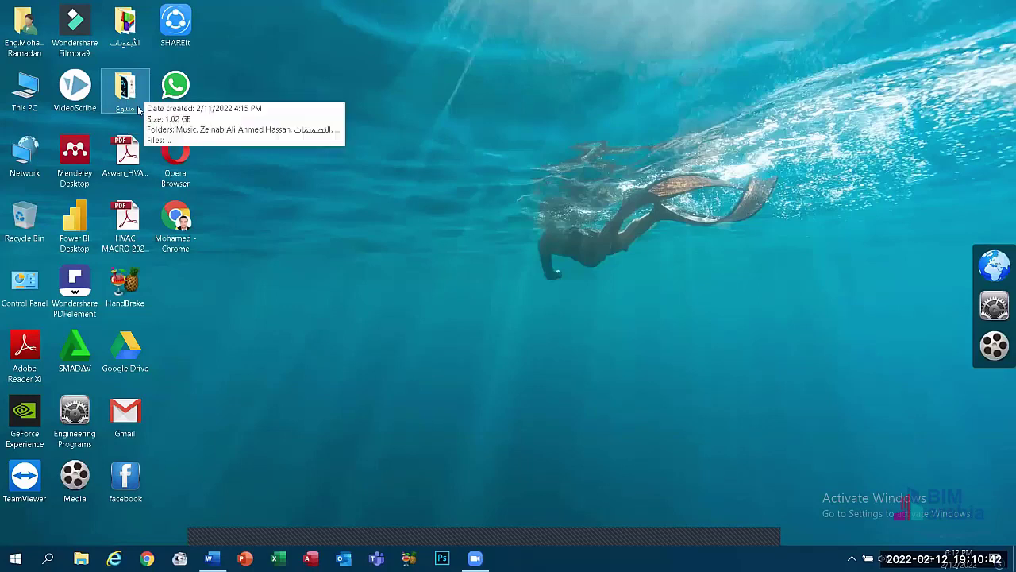
left_click(131, 208)
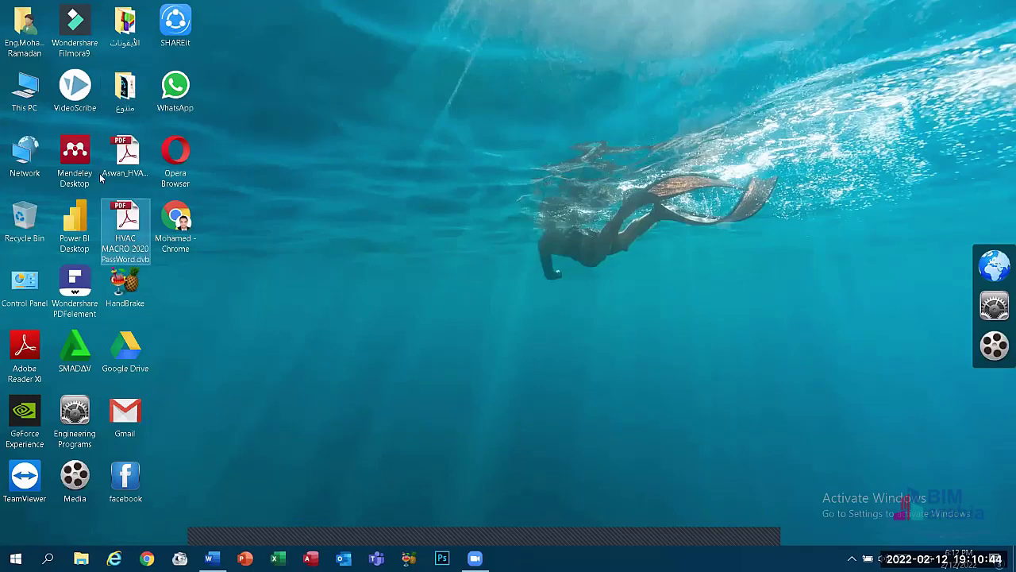
left_click_drag(204, 134, 159, 237)
left_click(132, 278)
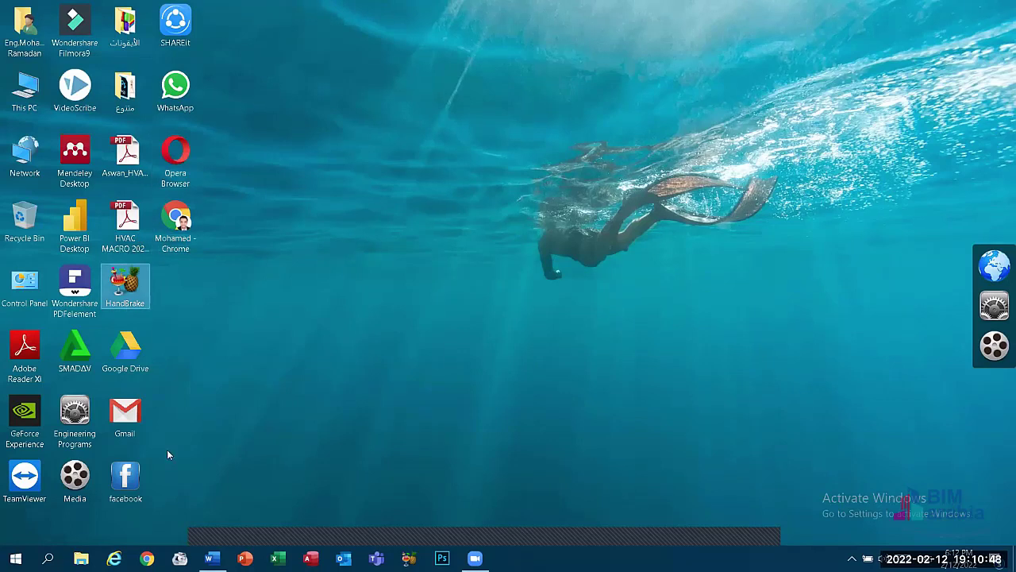
left_click(74, 285)
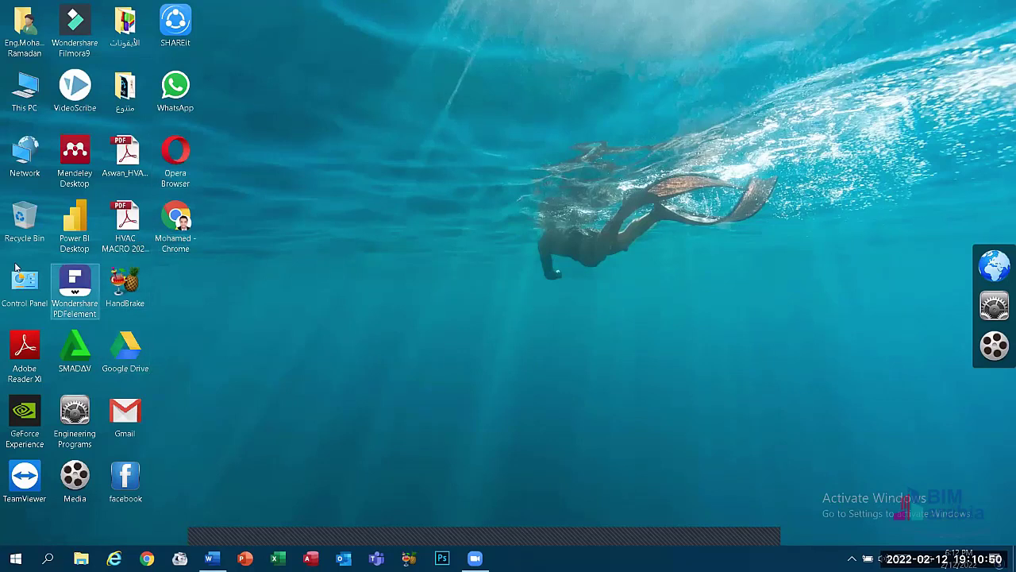
left_click(31, 273)
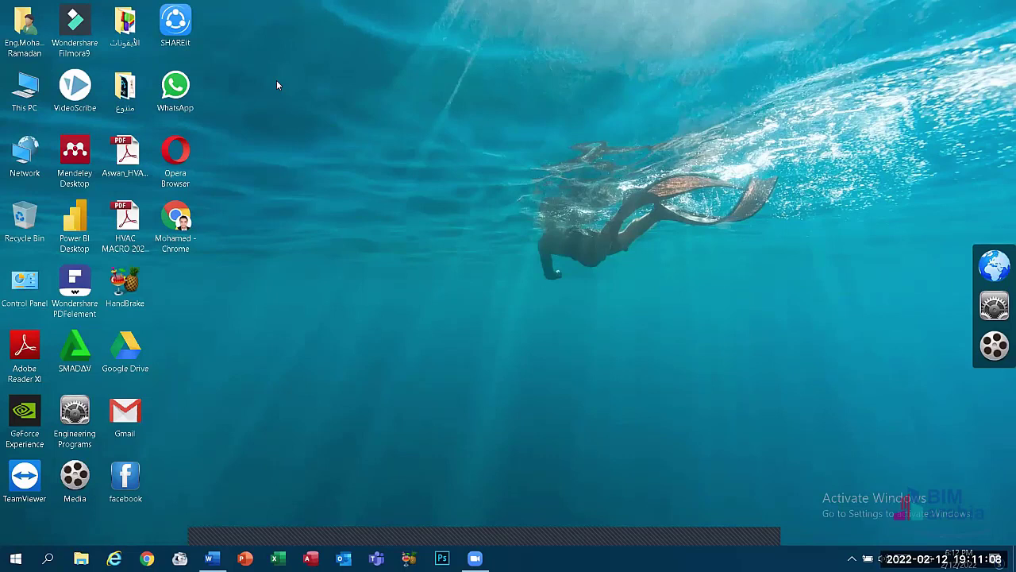
left_click(123, 90)
left_click(131, 20)
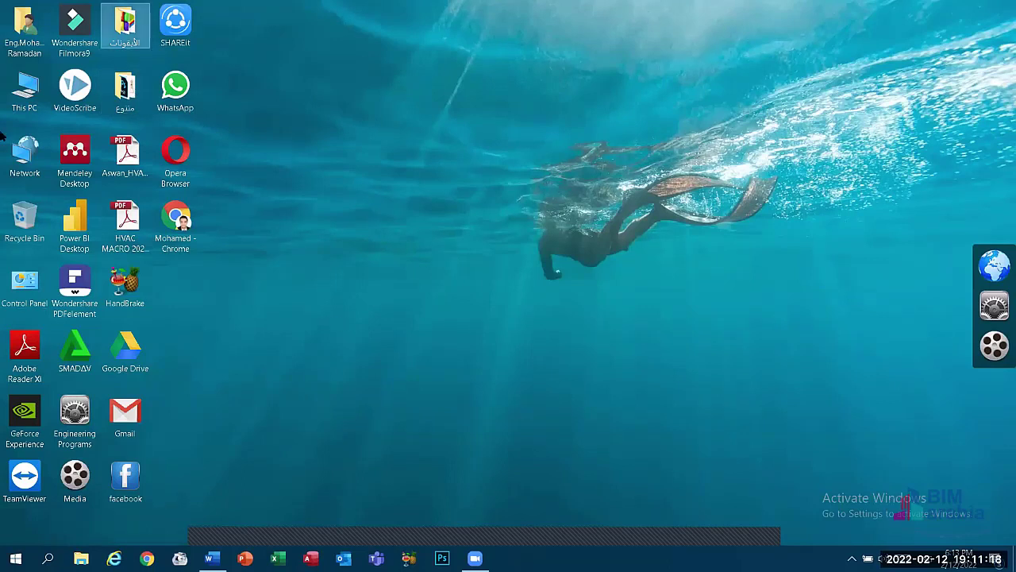
left_click(123, 106)
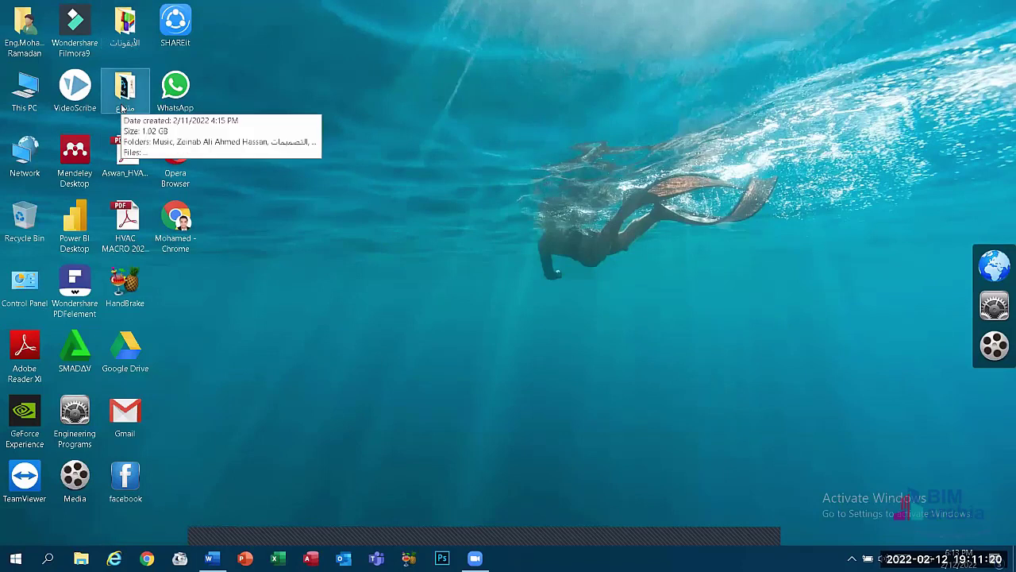
- Open This PC and browse the C: drive down to the folder that carries the owner's name
left_click(32, 95)
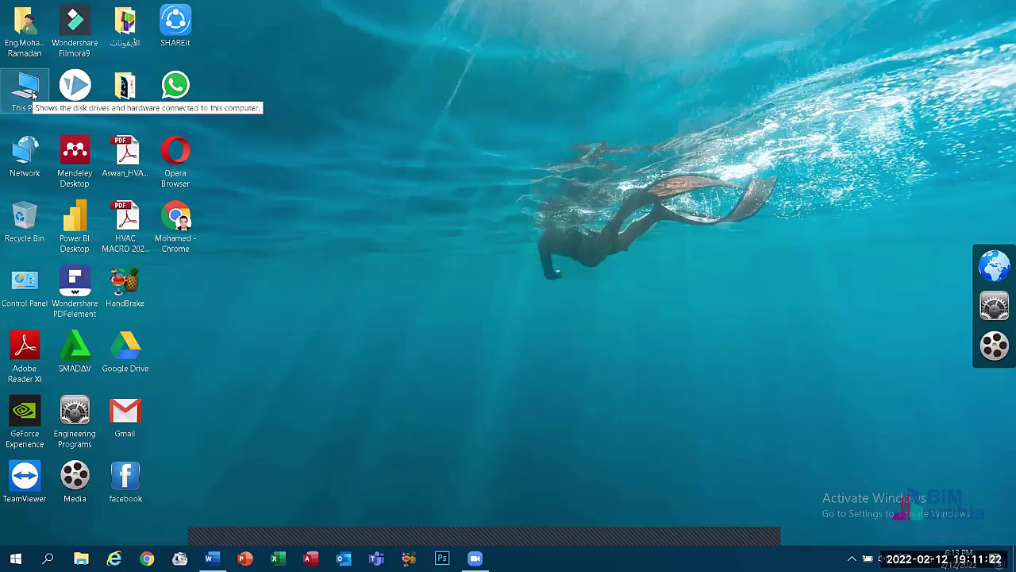
double_click(31, 95)
left_click(267, 260)
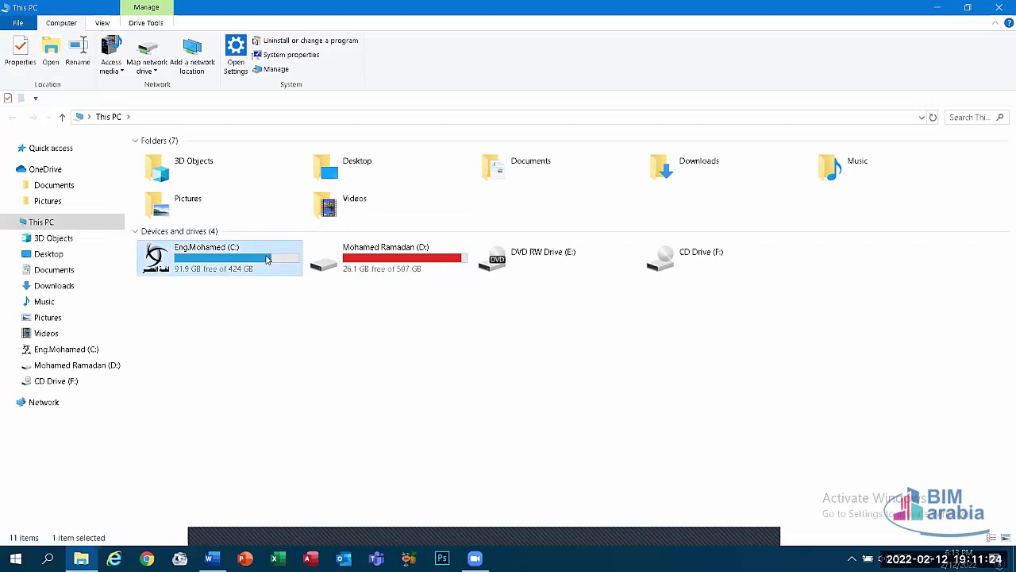
double_click(268, 260)
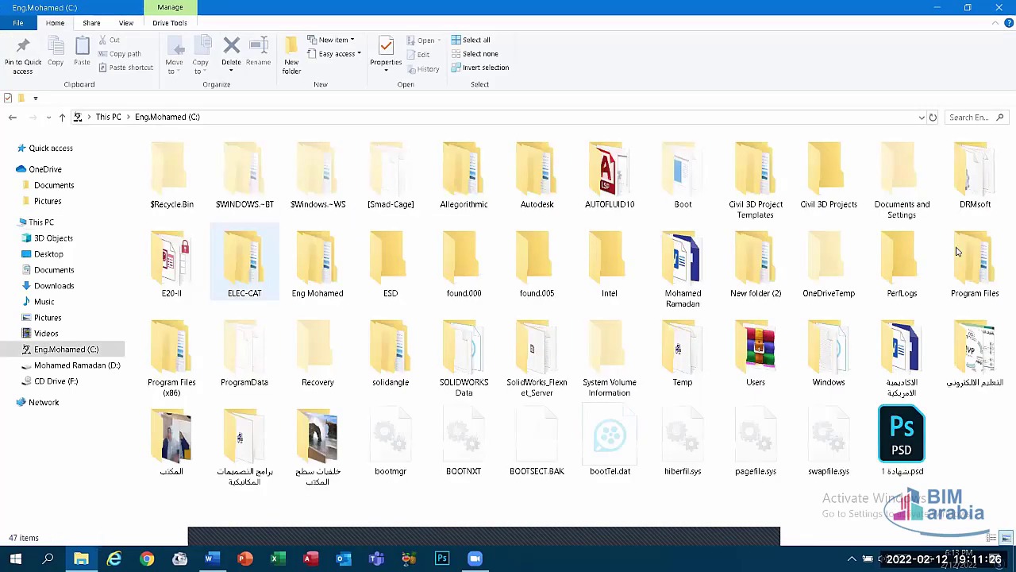
left_click(714, 273)
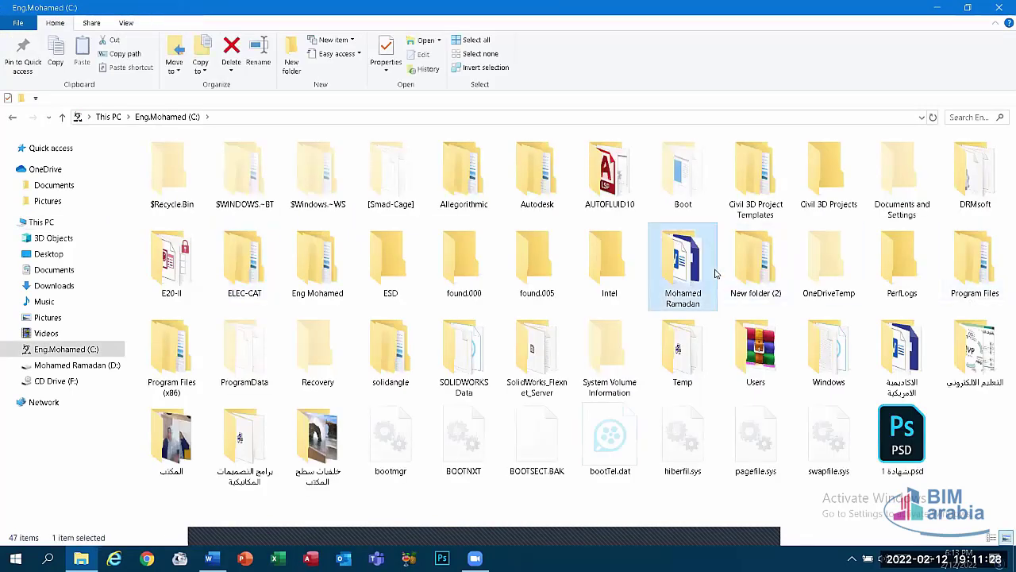
double_click(715, 273)
- Go back to This PC and open the D: drive
key("alt+Left")
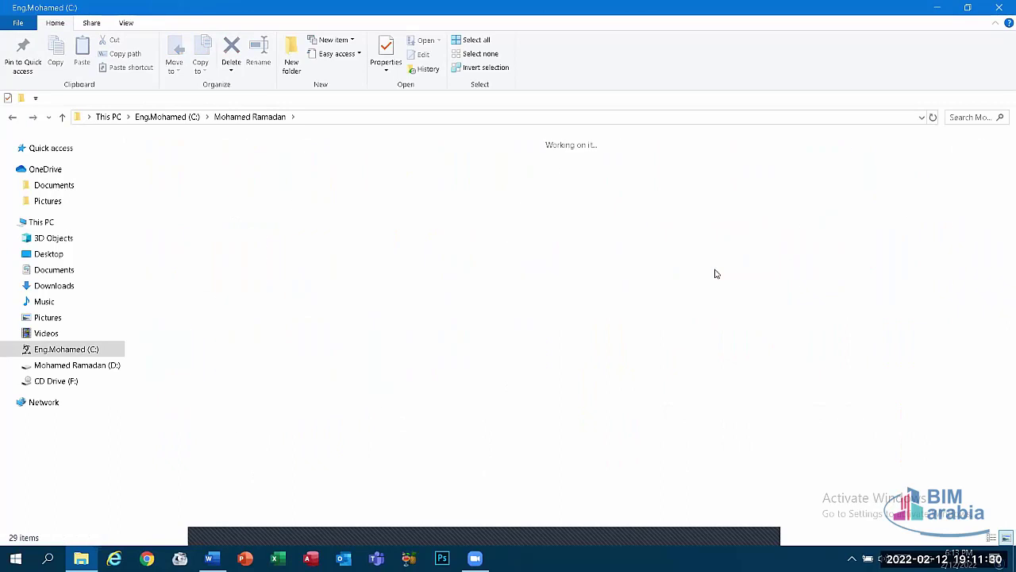
key("alt+Left")
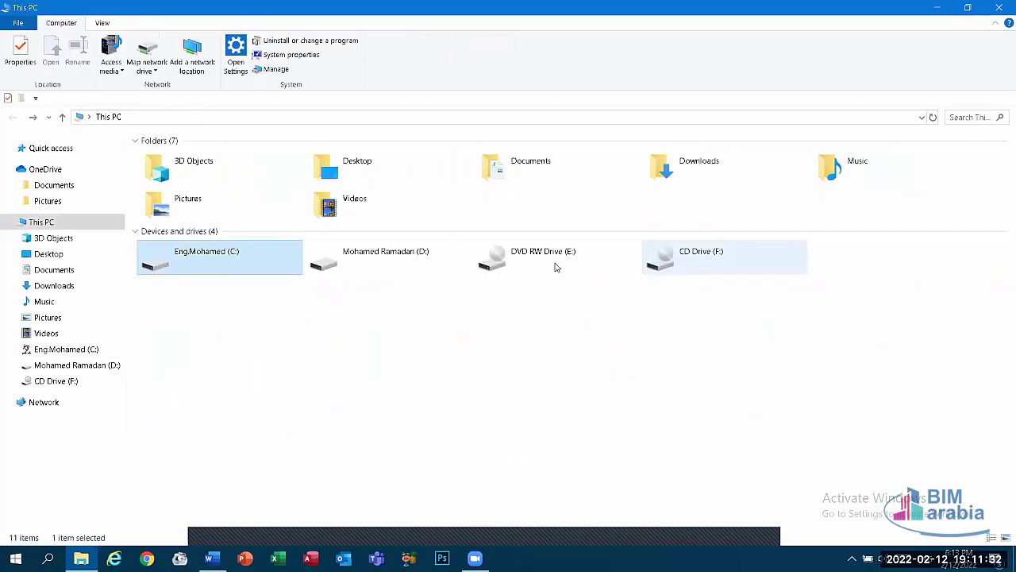
double_click(358, 257)
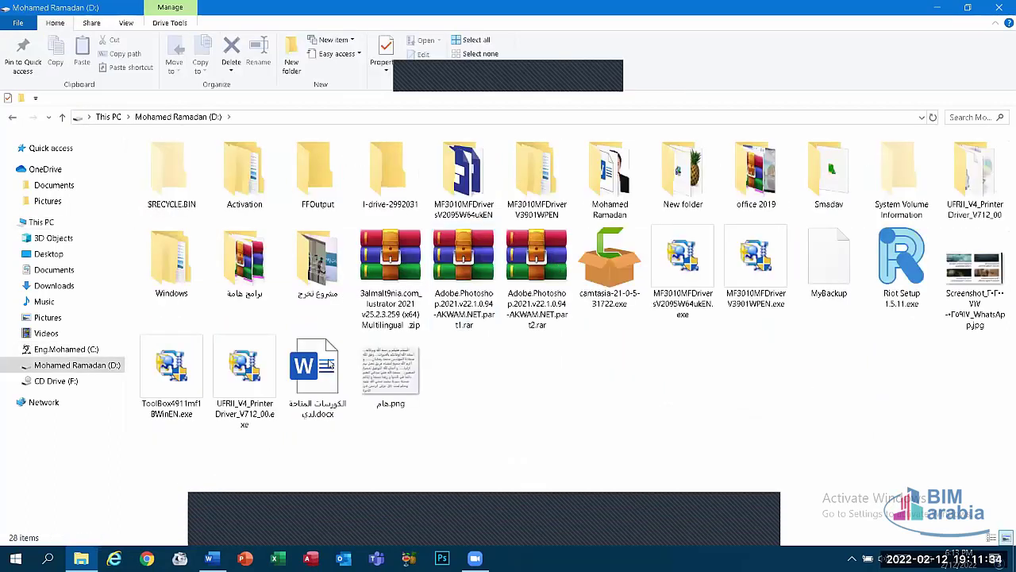
- Open the folder that carries the owner's name on the D: drive, view its contents, and go back to the drive's root
left_click(608, 188)
double_click(608, 188)
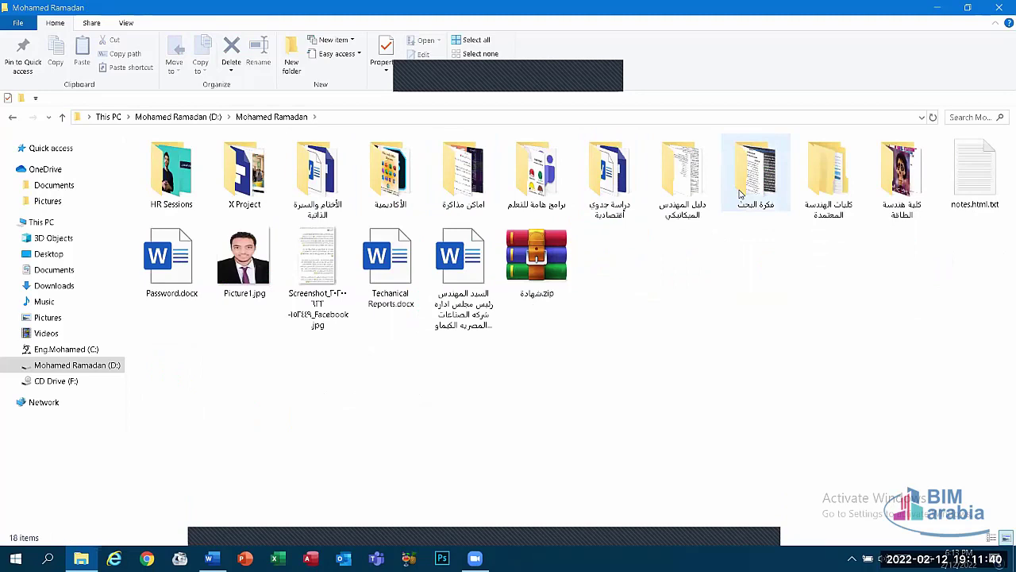
key("BackSpace")
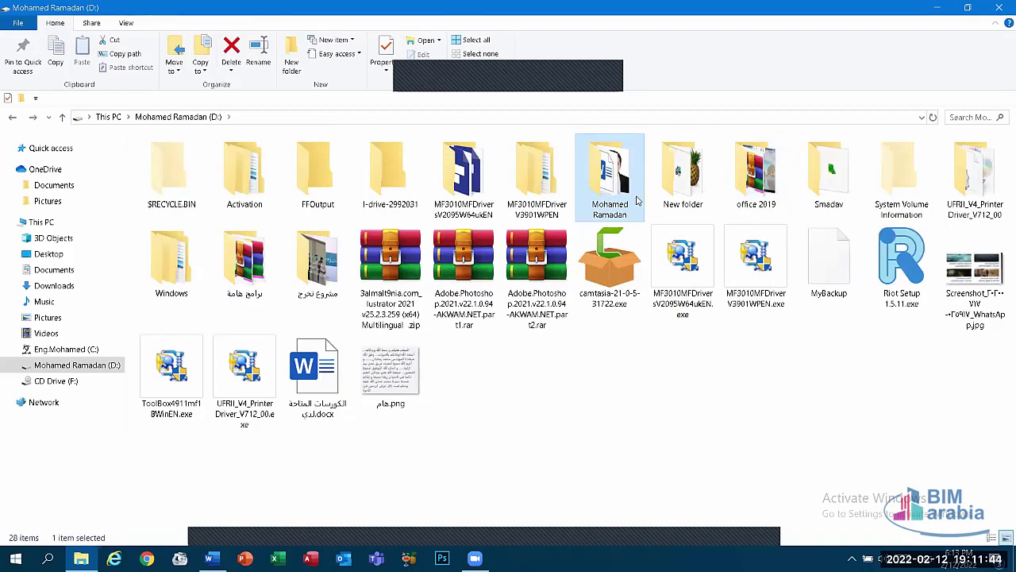
mouse_move(637, 200)
double_click(619, 193)
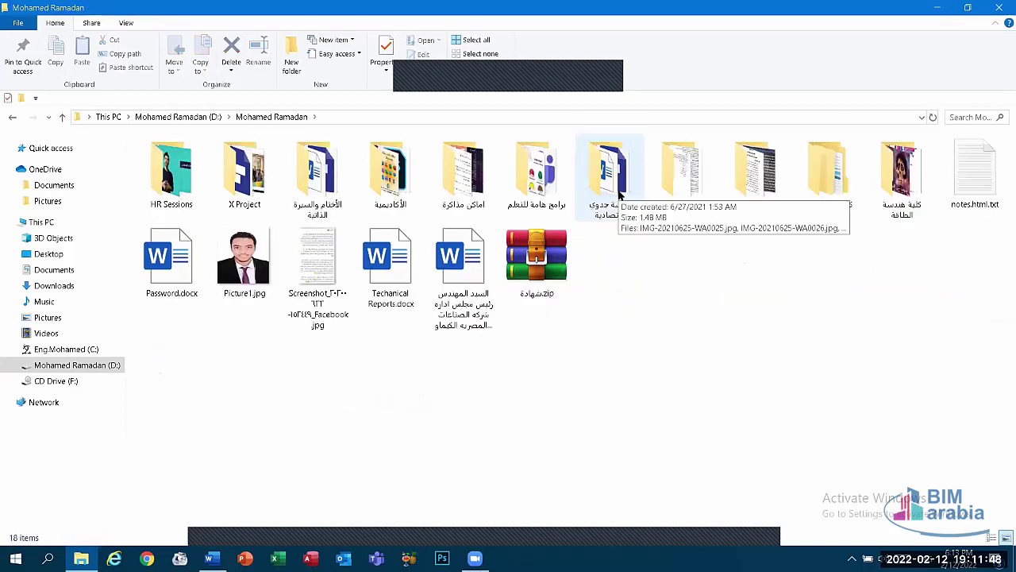
key("BackSpace")
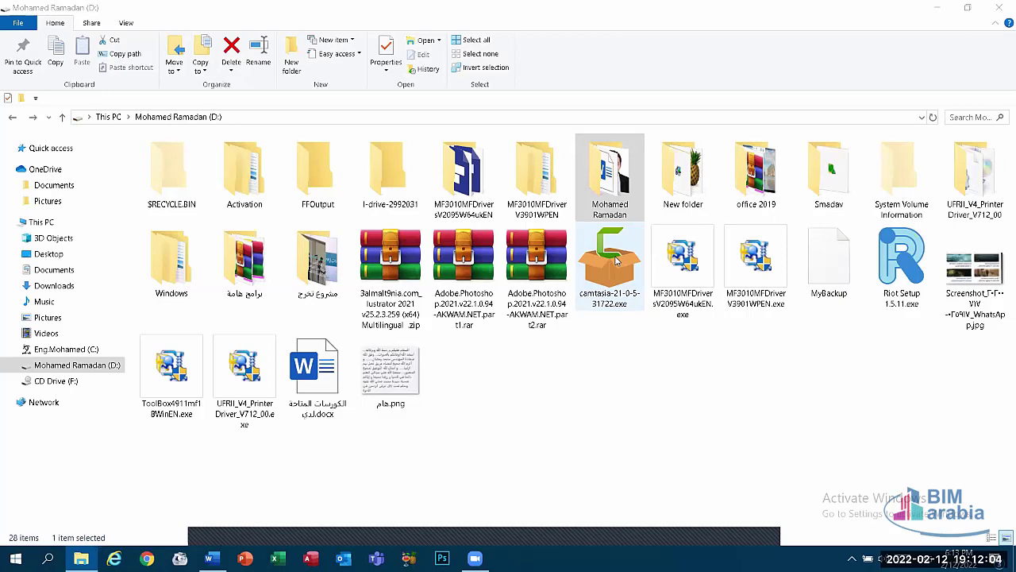
- Reopen the owner's folder on the D: drive to view its subfolders, and go back up to This PC
left_click(617, 144)
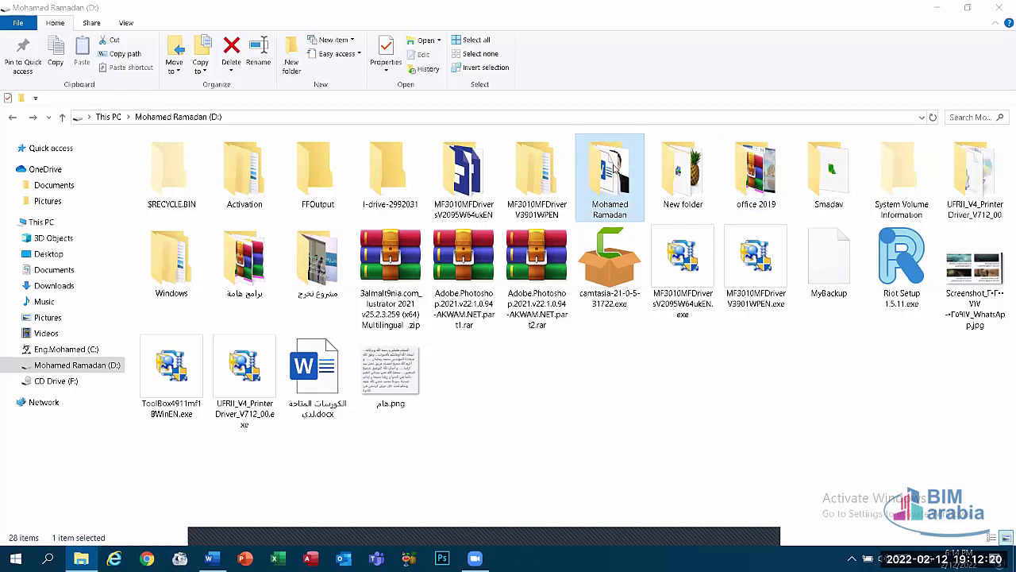
double_click(613, 169)
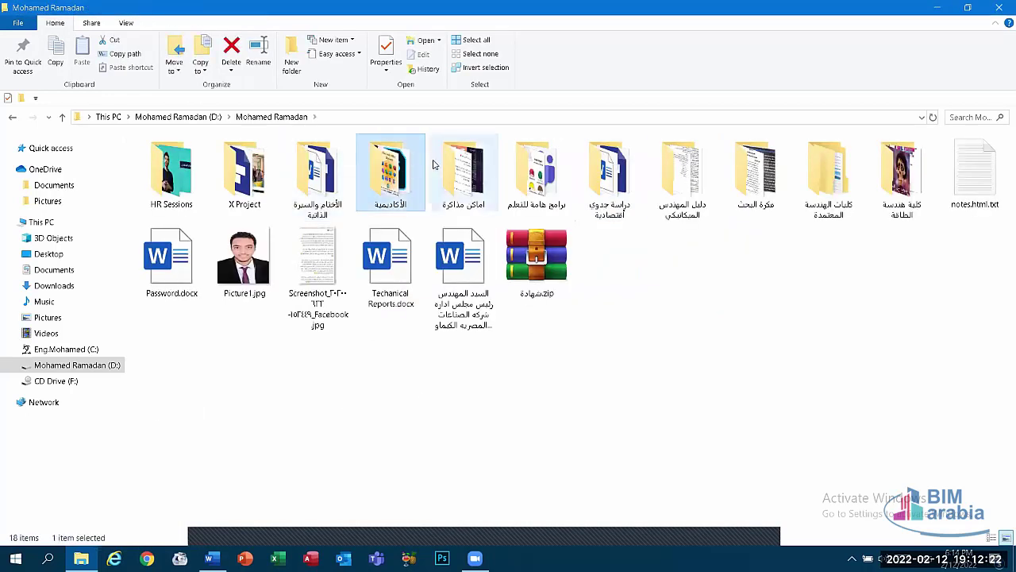
left_click(517, 176)
key("BackSpace")
key("BackSpace")
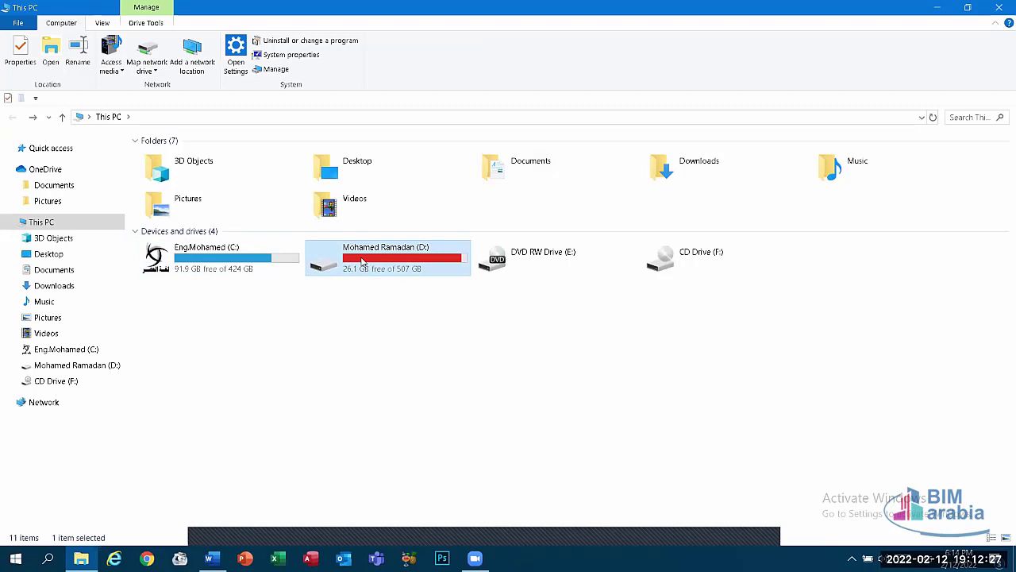
- Compare the free space and total size of the C: and D: drives, and close the This PC window
left_click(247, 272)
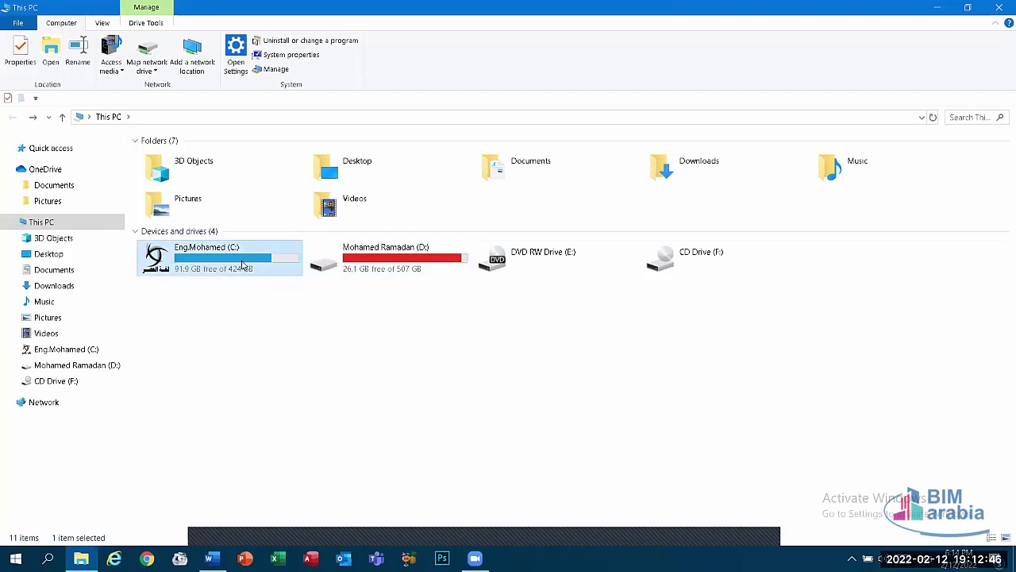
left_click(356, 262)
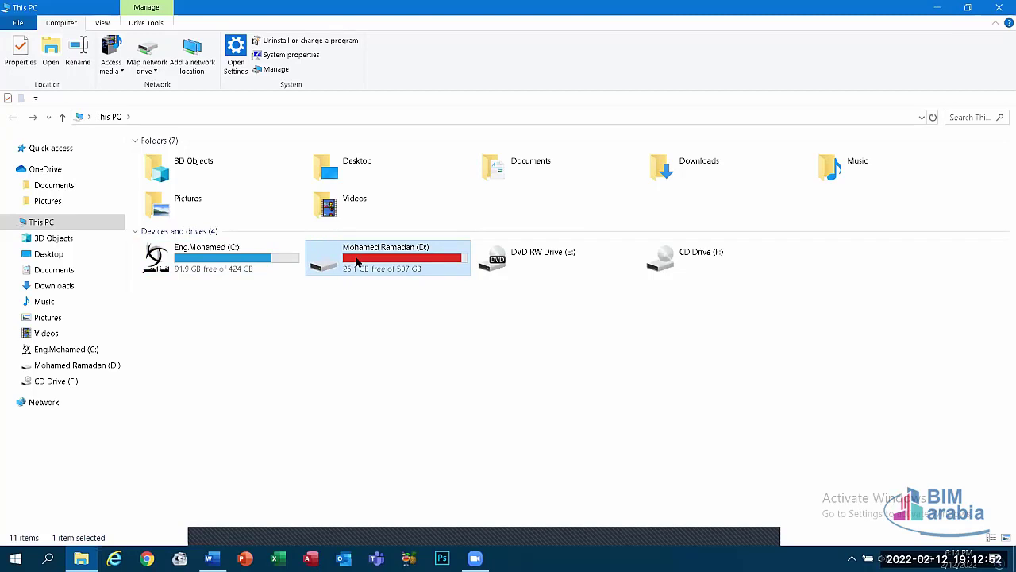
left_click(238, 266)
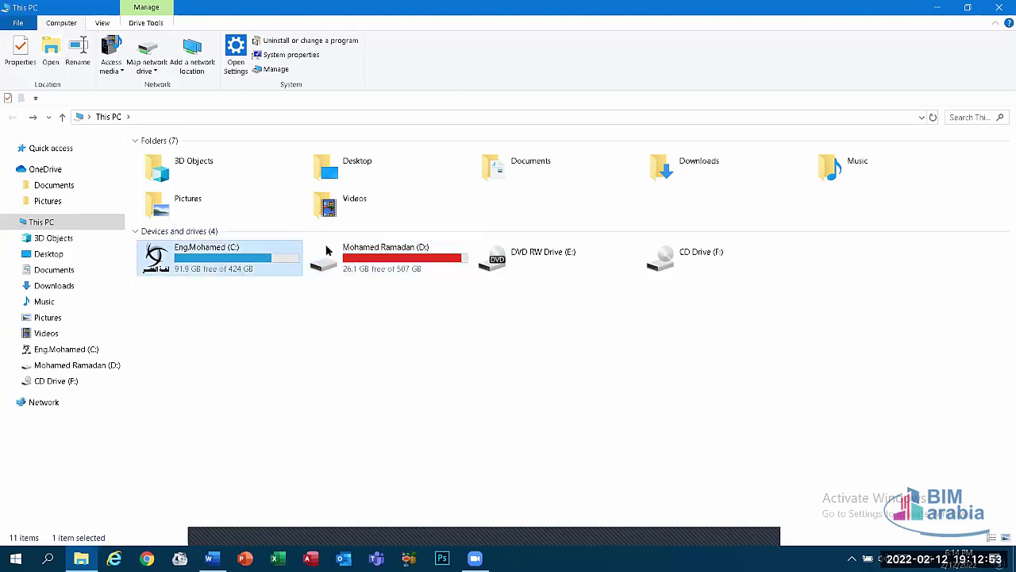
left_click(377, 253)
left_click(289, 262)
left_click(378, 253)
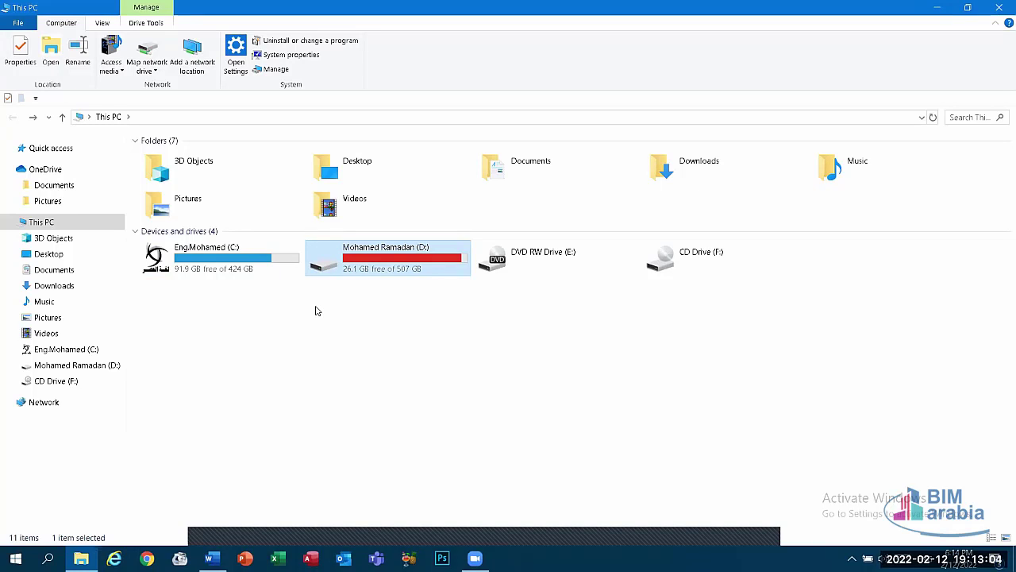
left_click(239, 264)
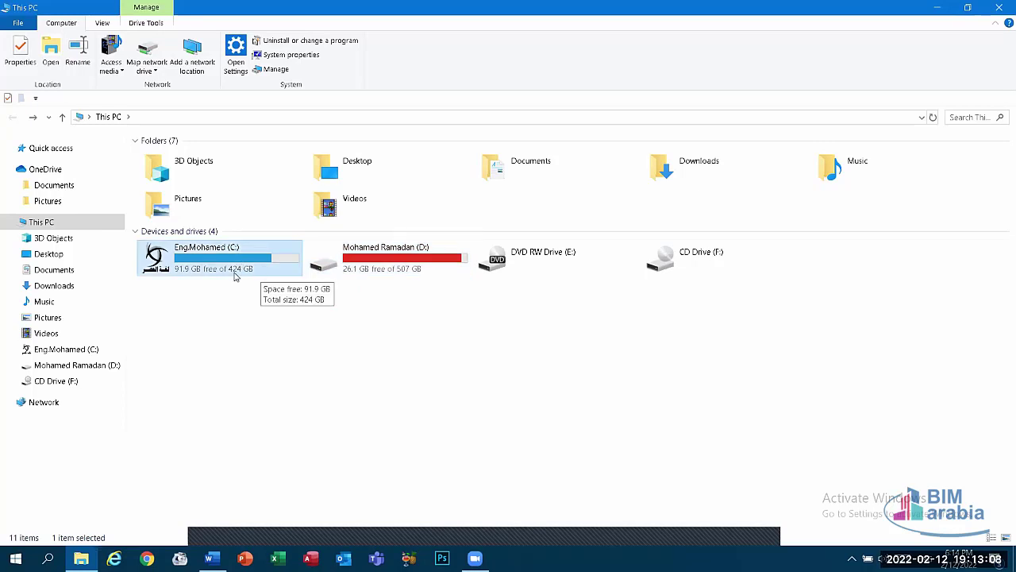
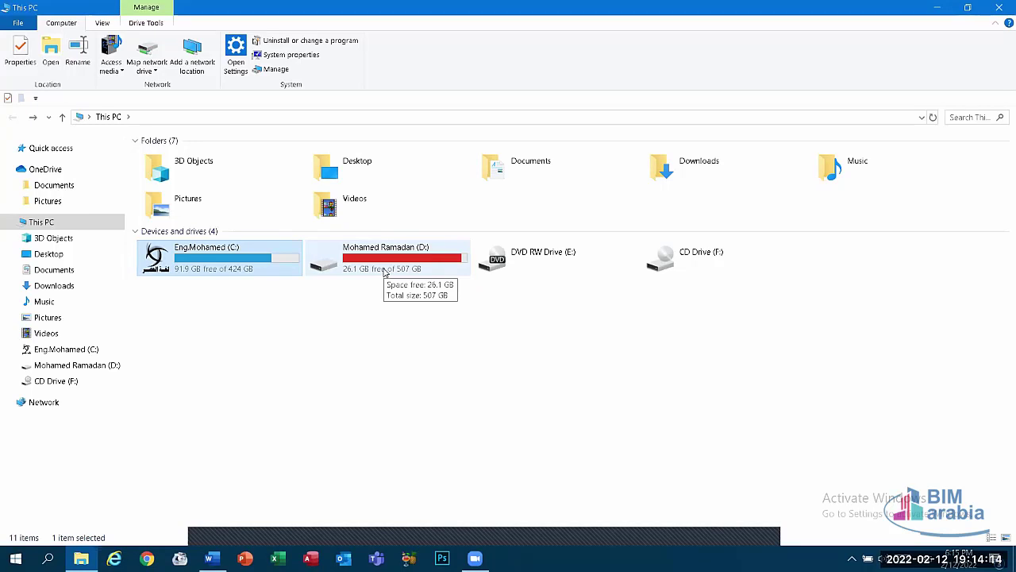
left_click(384, 270)
left_click(278, 264)
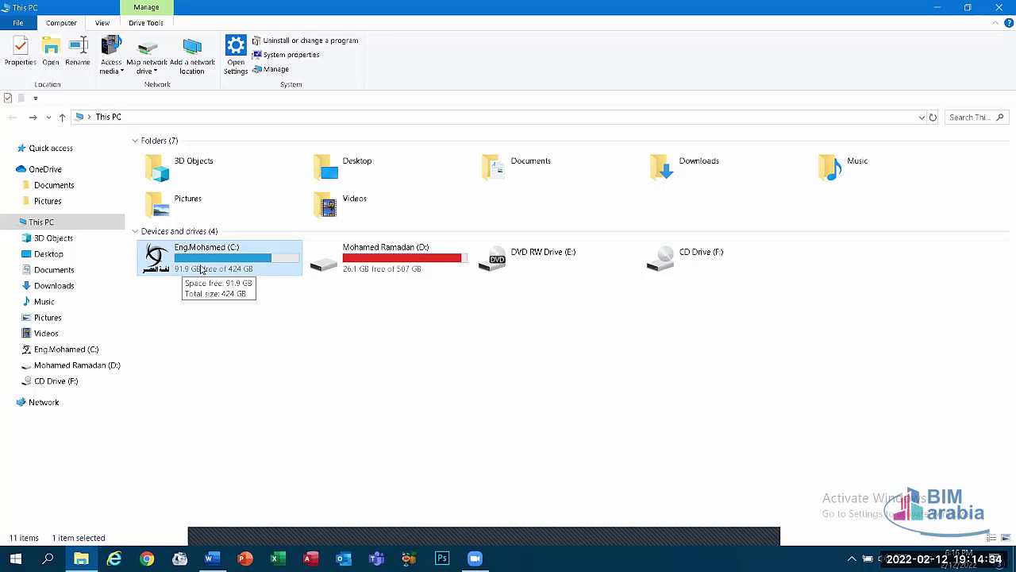
left_click(337, 266)
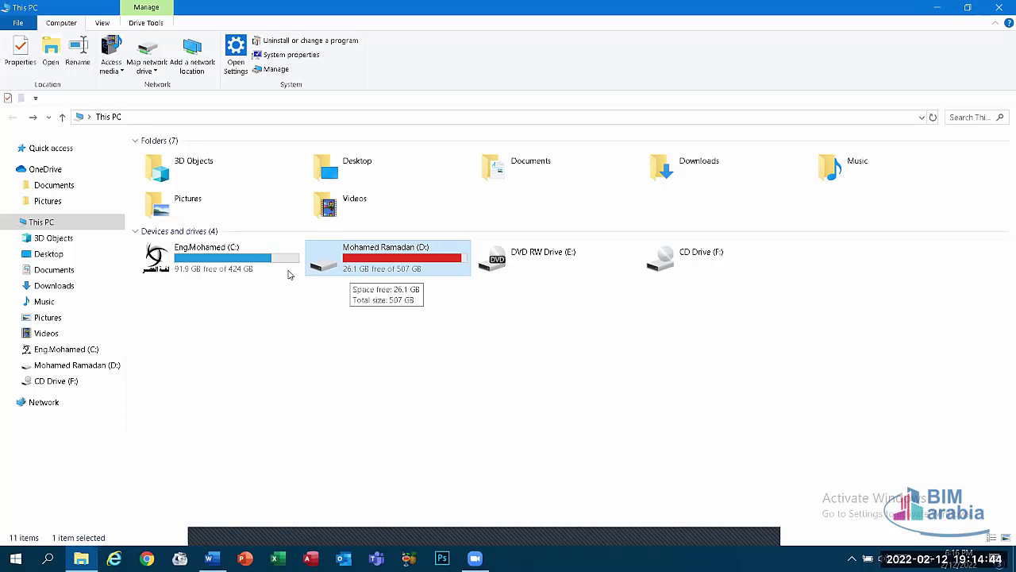
left_click(158, 274)
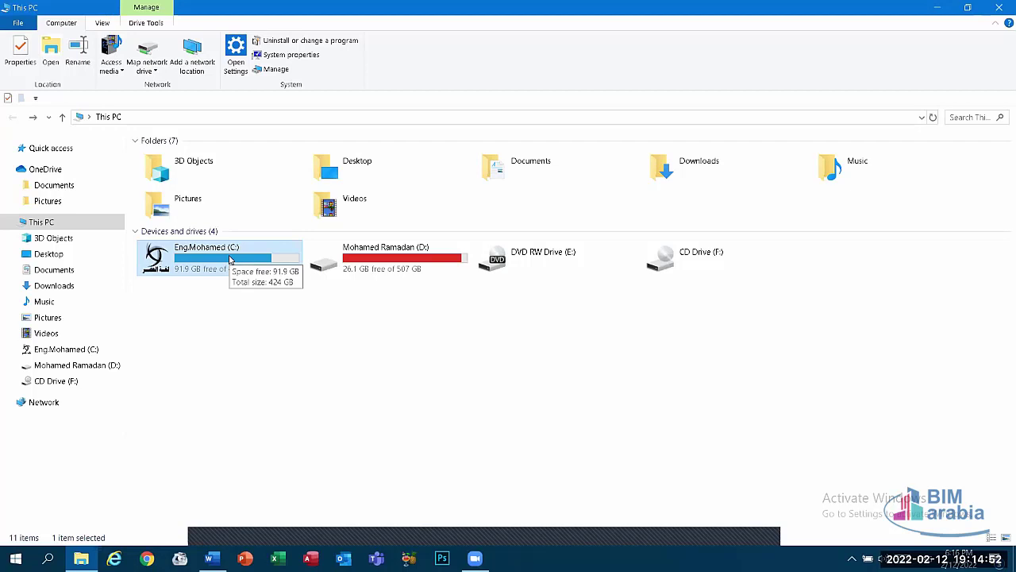
left_click(999, 7)
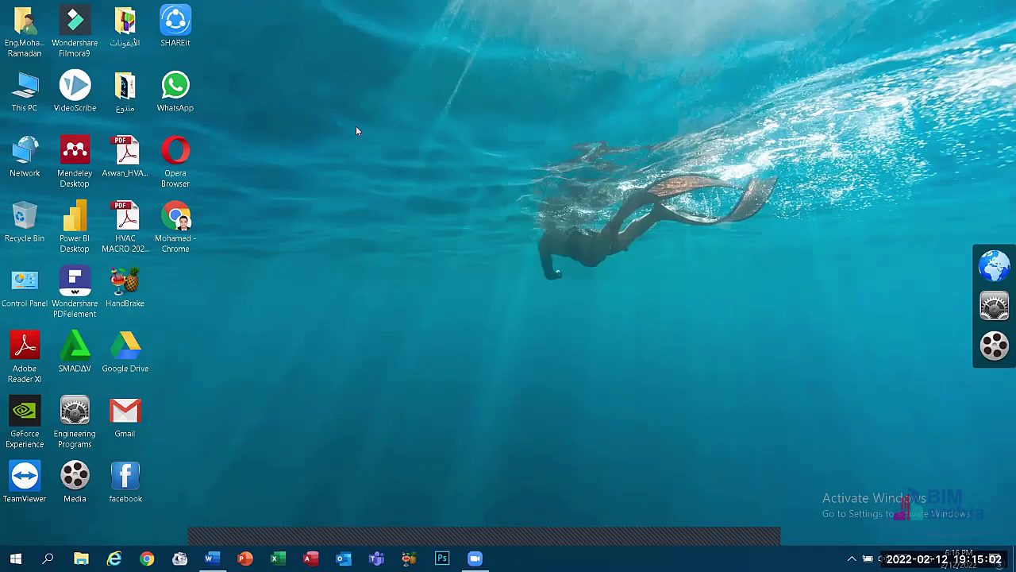
- Create a new folder on the desktop and name it التحول الرقمي
right_click(324, 140)
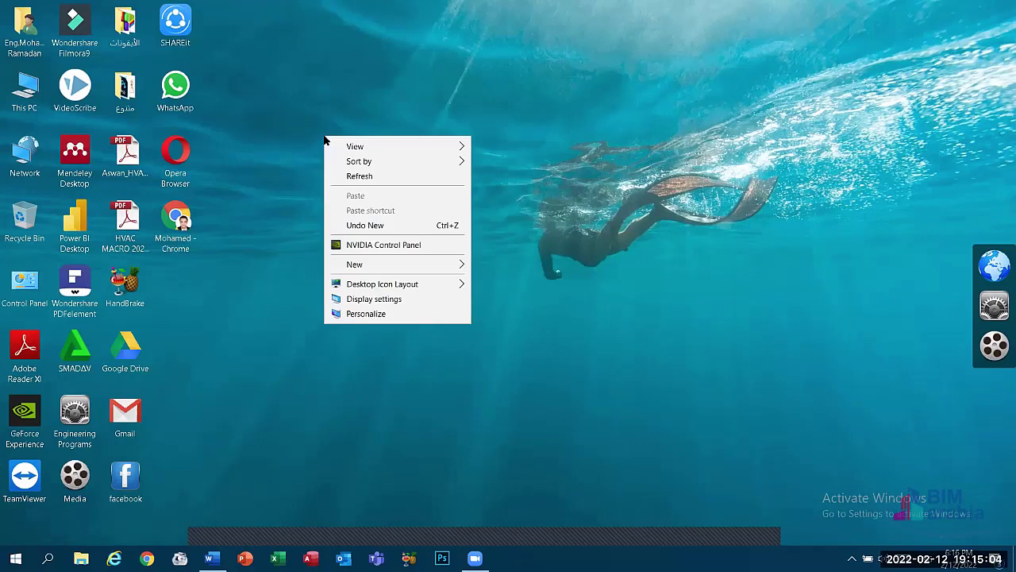
mouse_move(414, 269)
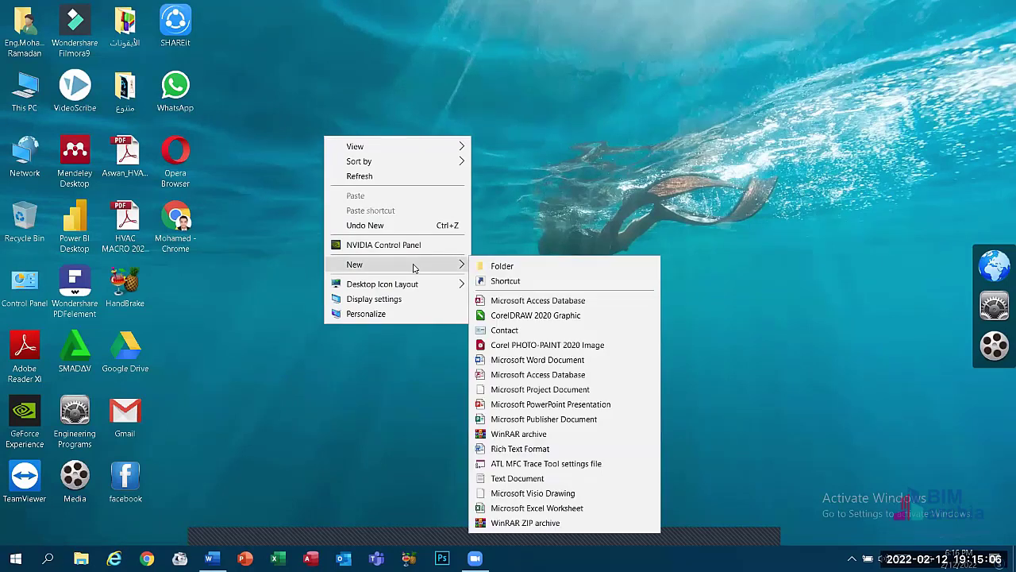
left_click(500, 266)
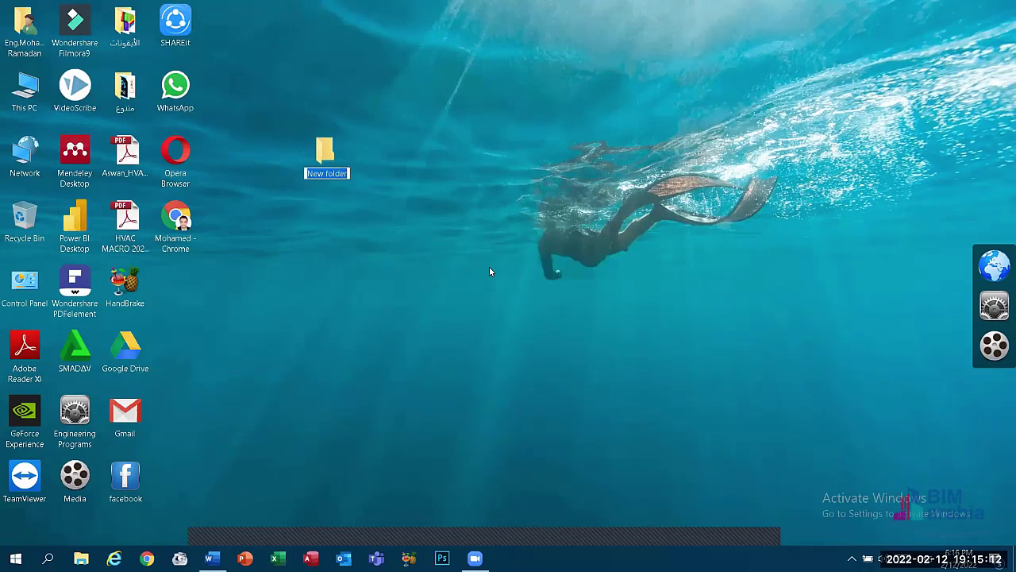
type("1")
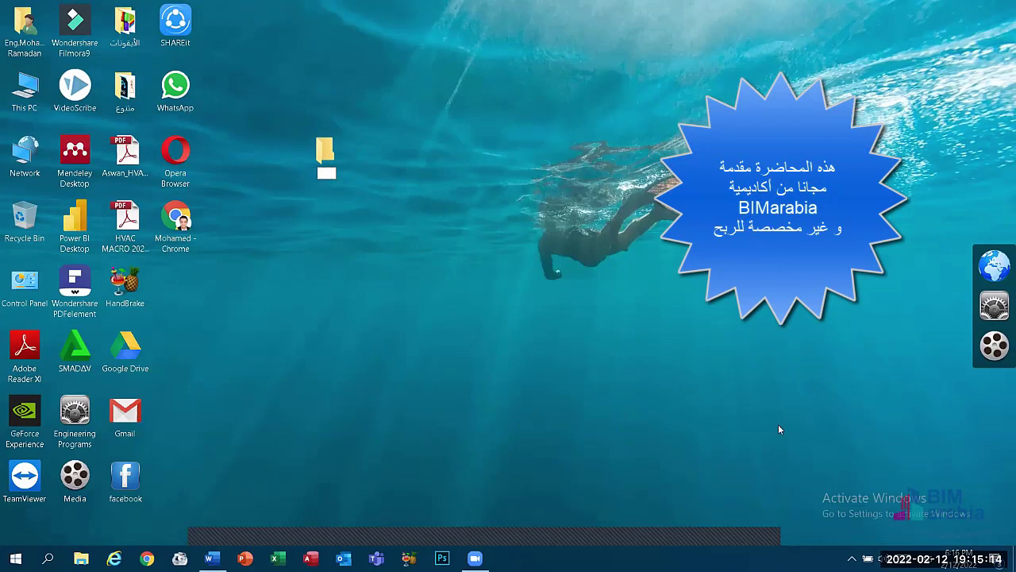
key("super+space")
type("لتحول الرقمي")
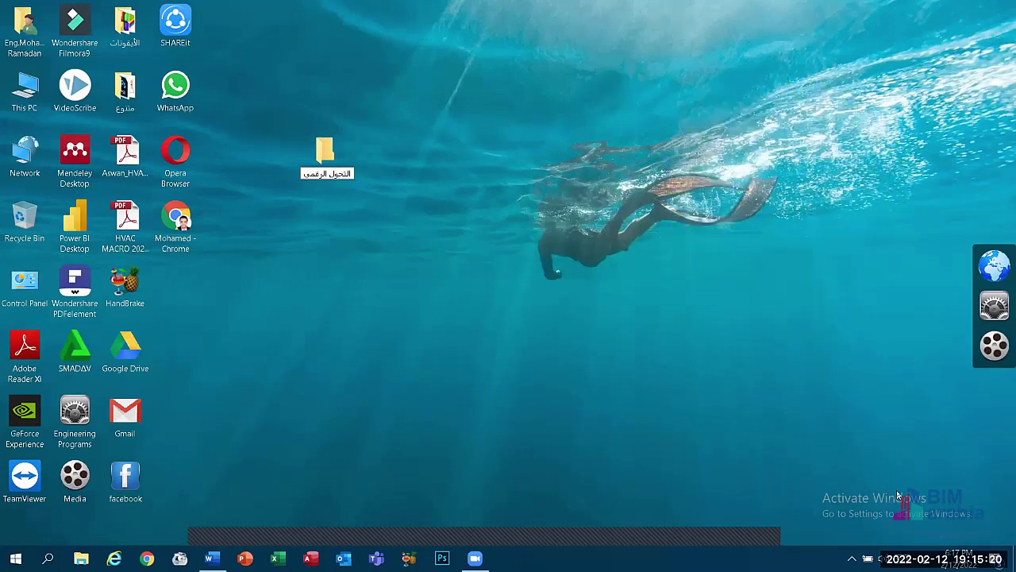
key("Return")
left_click(611, 317)
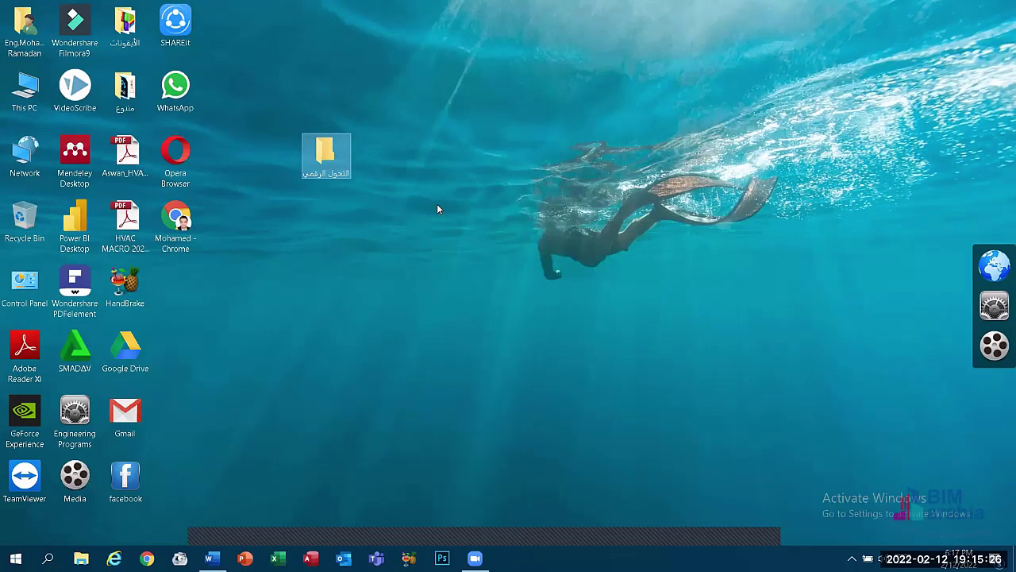
- Open the name of the التحول الرقمي folder for editing and keep the same name
key("XF86AudioRaiseVolume")
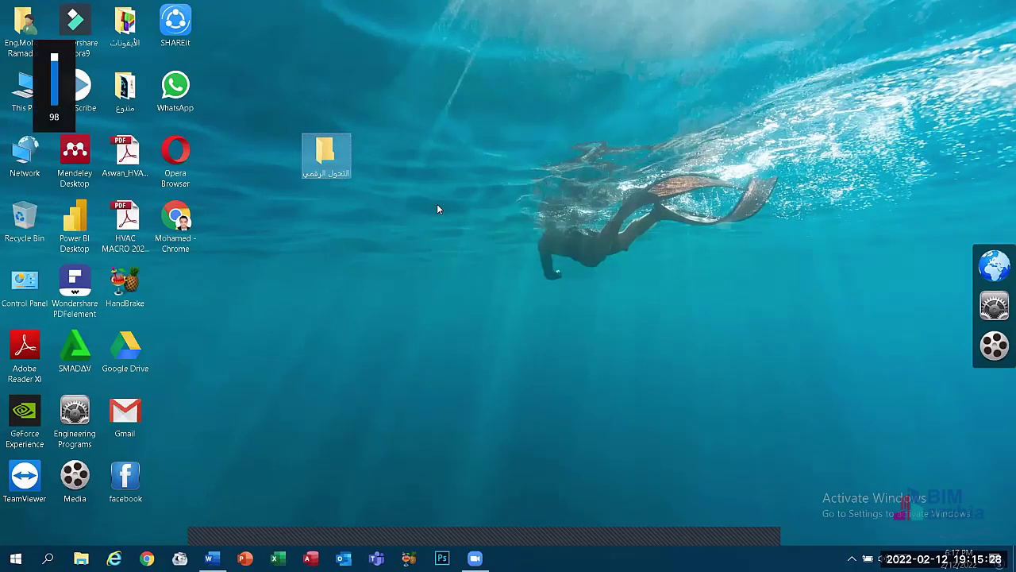
left_click(340, 159)
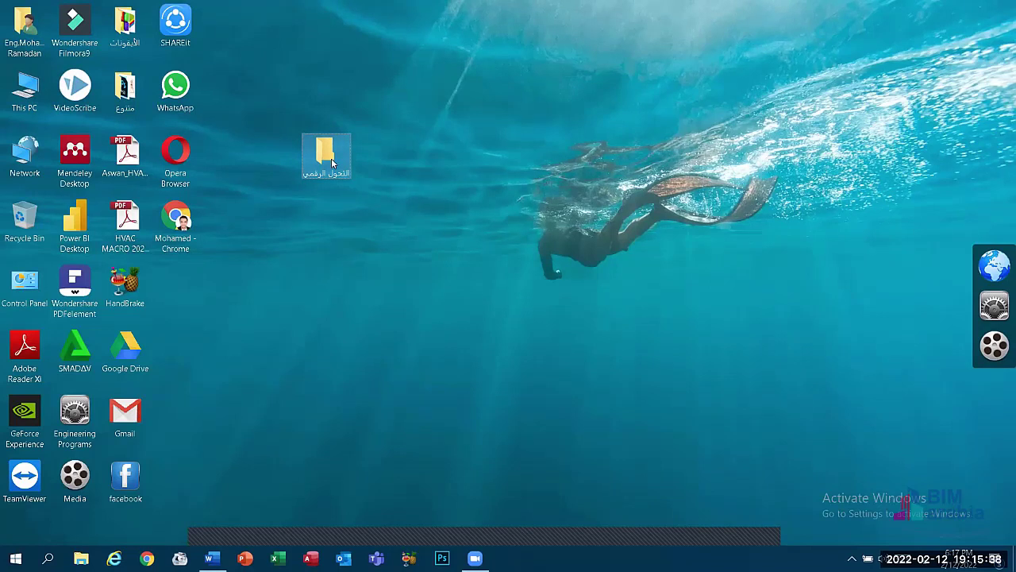
key("F2")
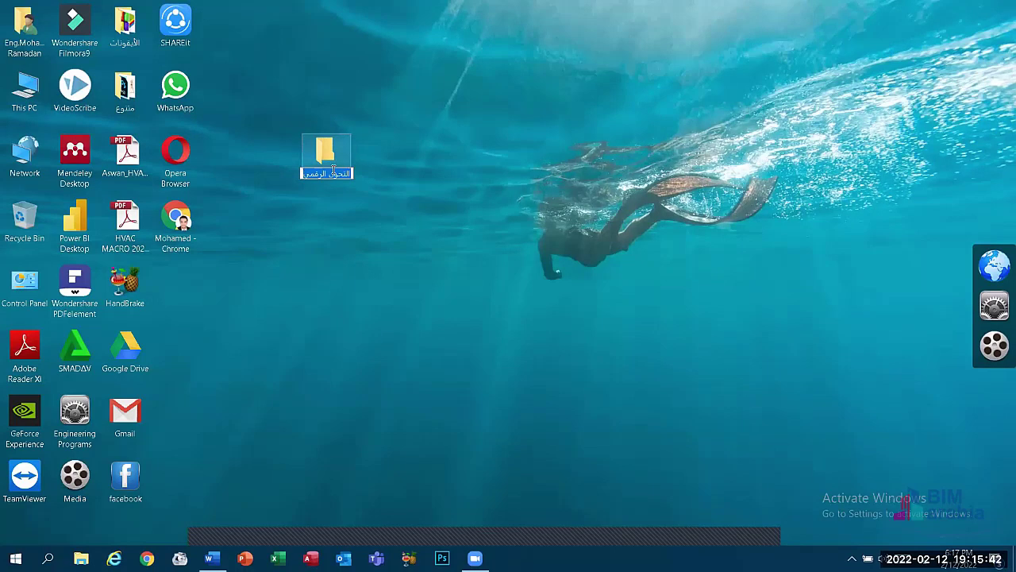
key("Return")
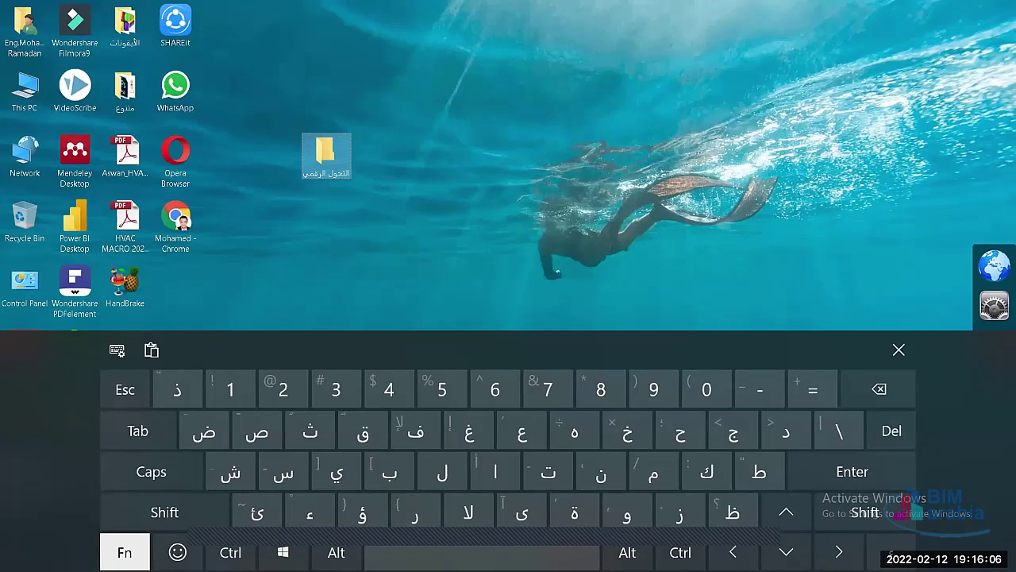
- Look over the keys of the touch keyboard, close it, and deselect the desktop folder
key("5")
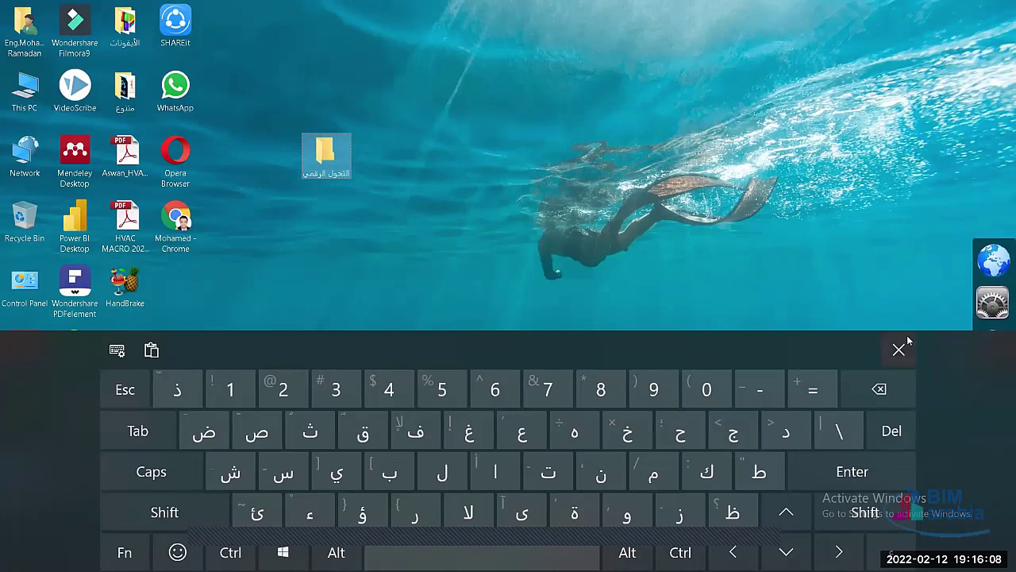
left_click(899, 349)
left_click(469, 317)
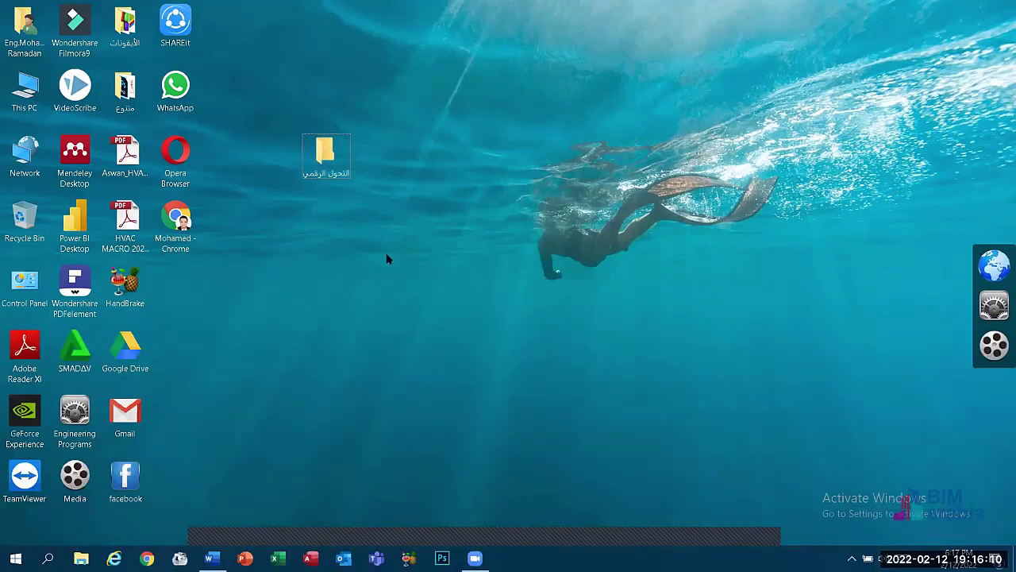
- Open the التحول الرقمي folder and create a subfolder inside it with the default name
double_click(324, 165)
right_click(324, 168)
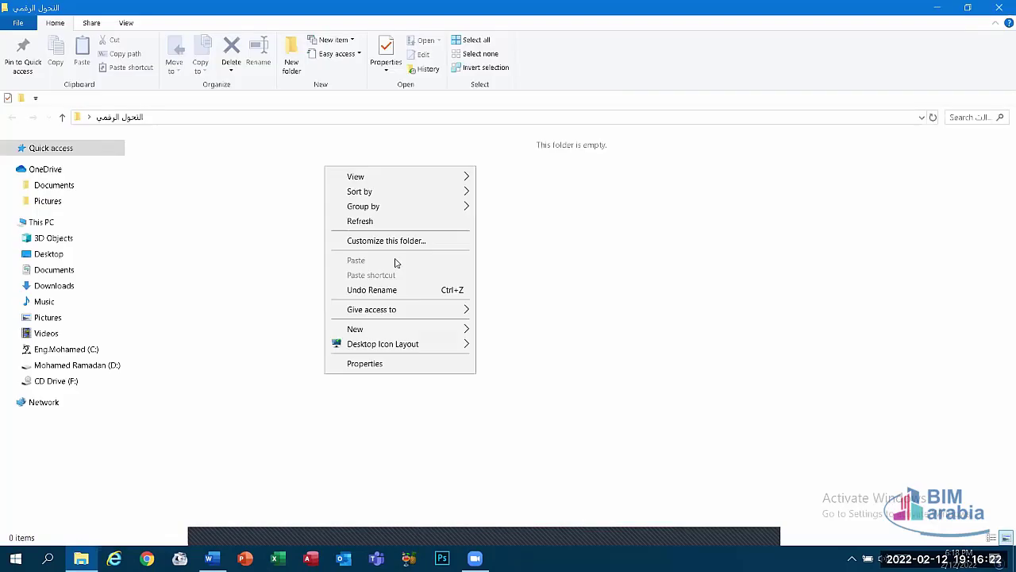
mouse_move(439, 329)
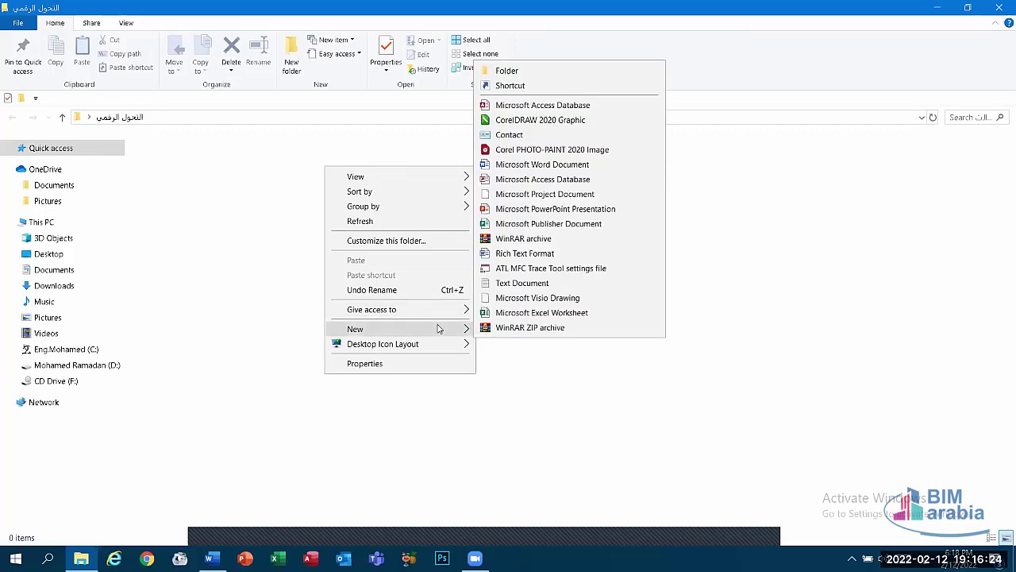
left_click(560, 73)
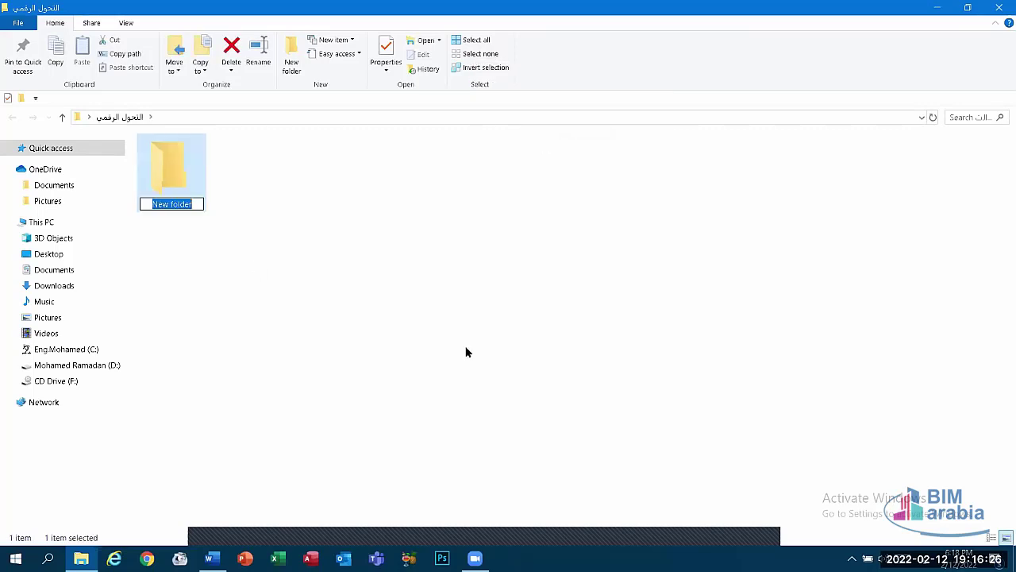
left_click(317, 294)
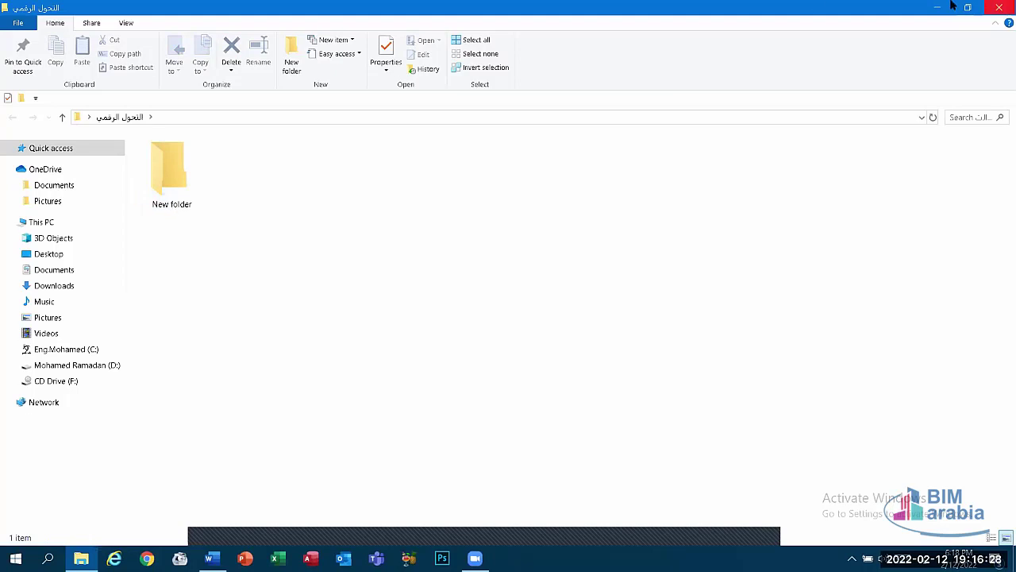
- Return to the desktop and delete the التحول الرقمي folder
key("super+d")
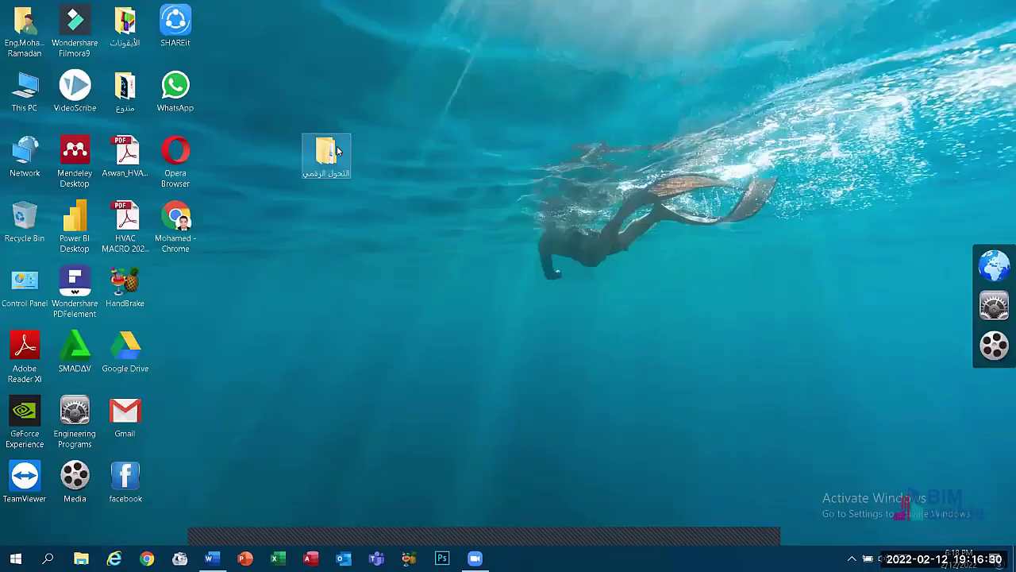
left_click(337, 151)
key("Delete")
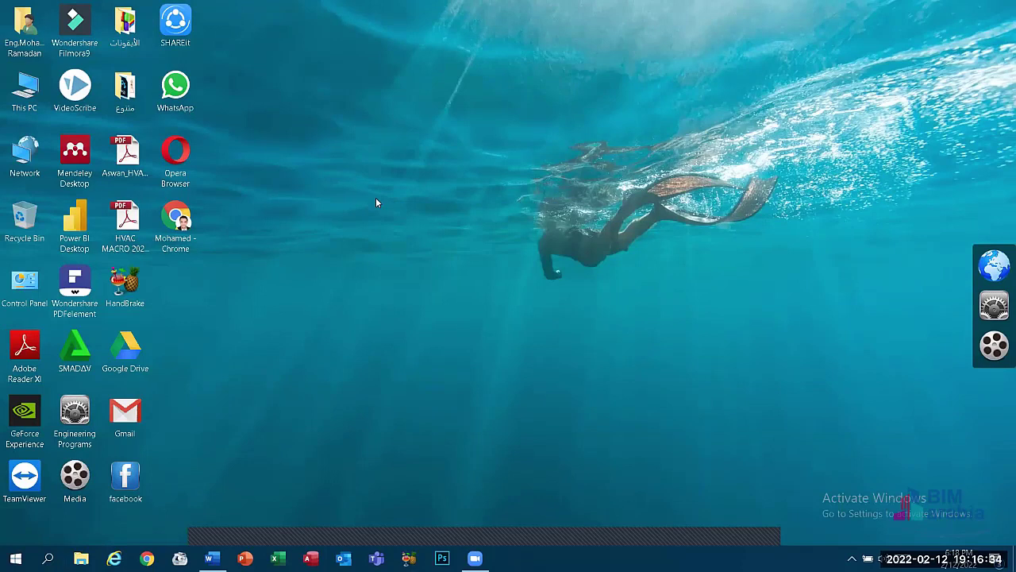
- Create a new Microsoft Word Document on the desktop
right_click(331, 198)
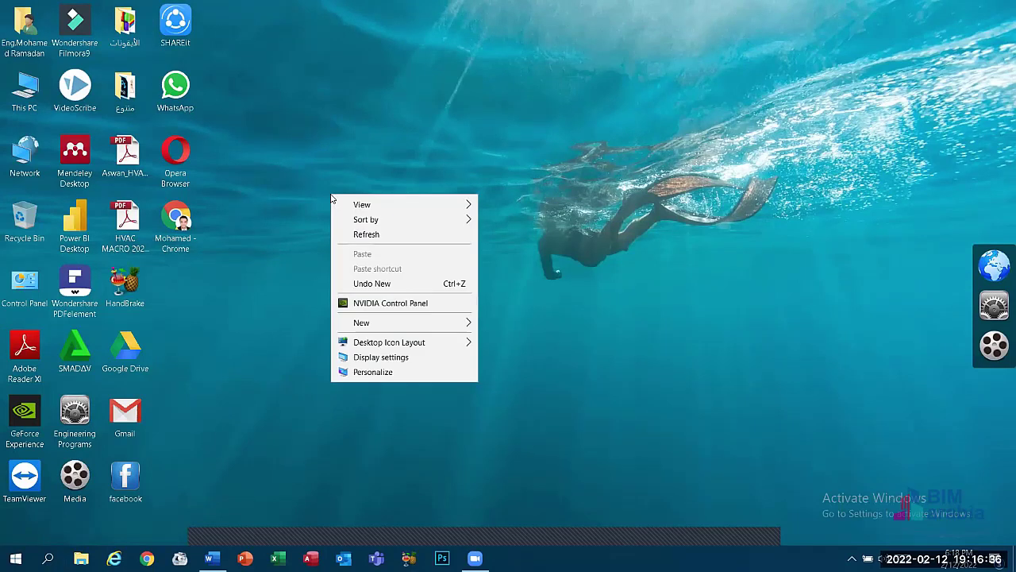
mouse_move(456, 329)
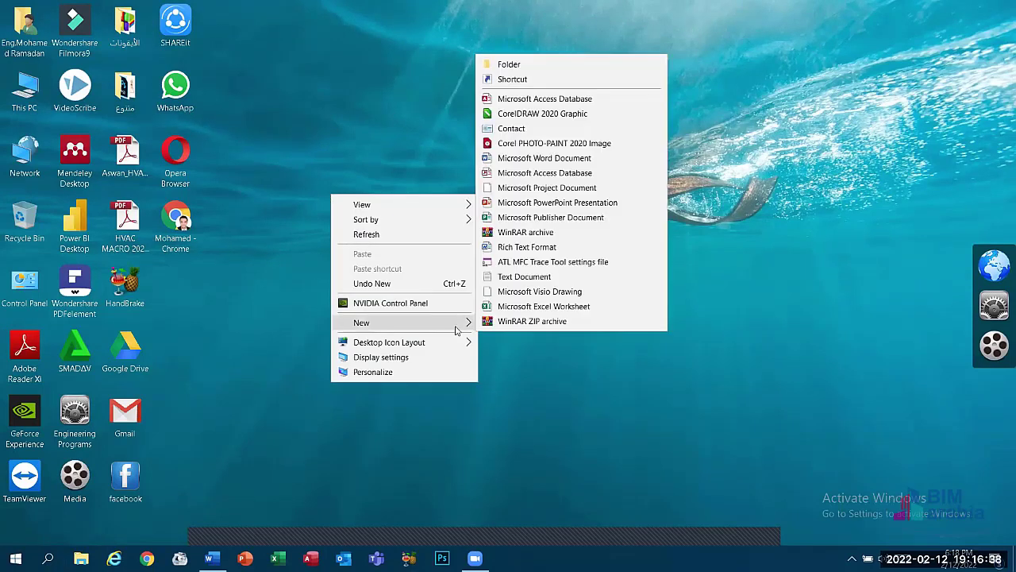
left_click(532, 158)
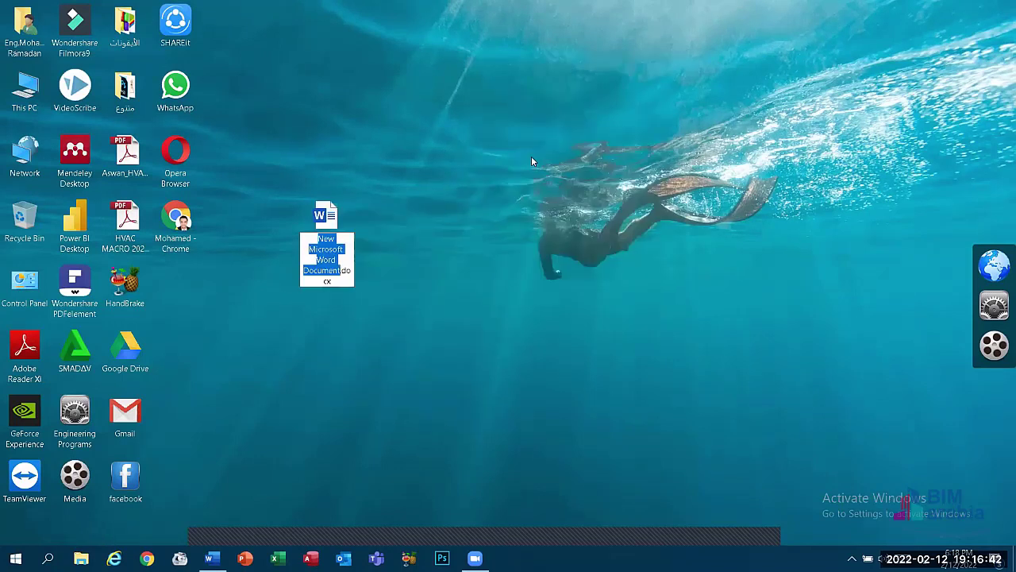
- Remove the .docx extension from the new Word document's name and accept the extension change
left_click(339, 280)
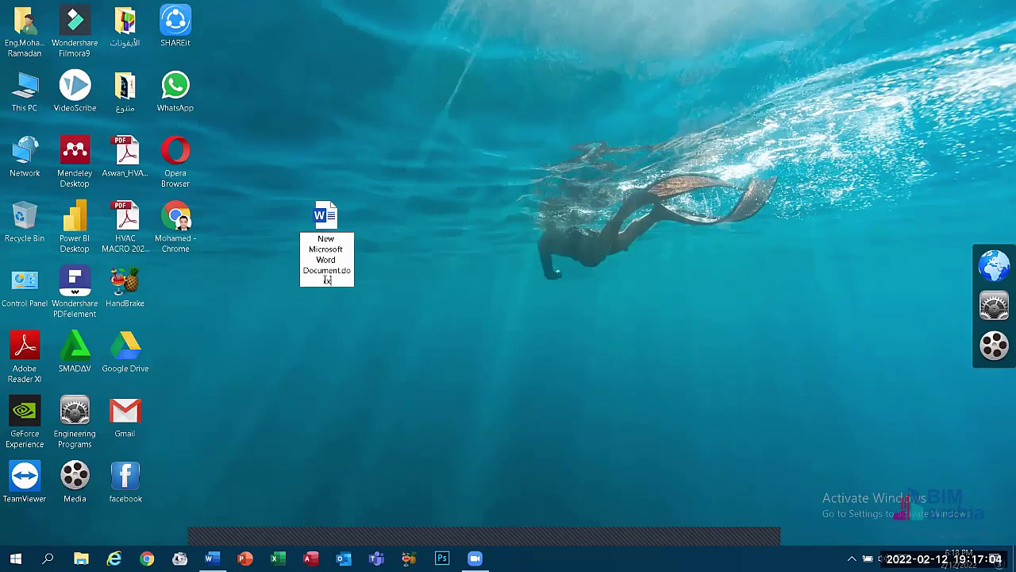
left_click_drag(333, 281, 342, 272)
key("BackSpace")
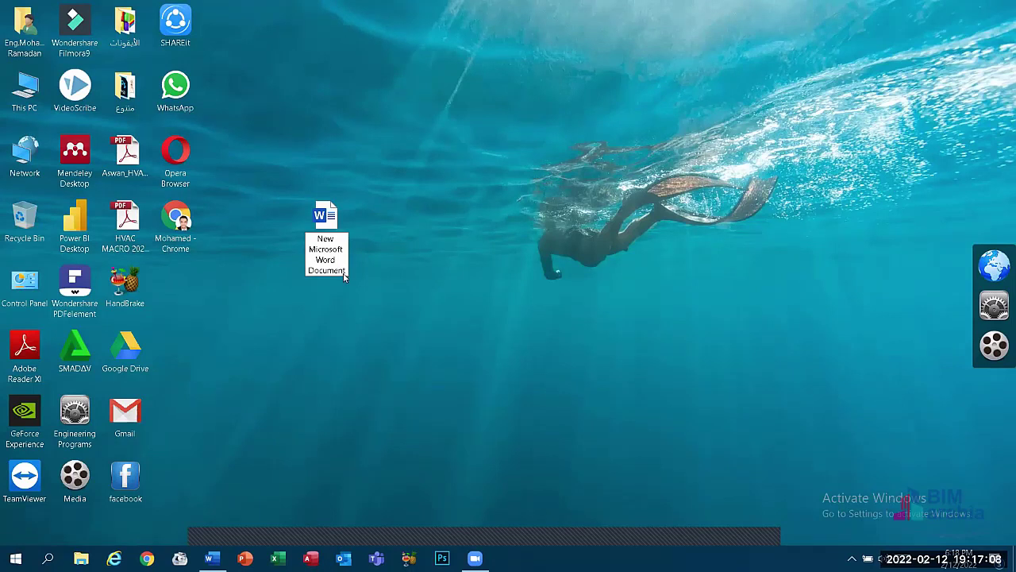
left_click(344, 276)
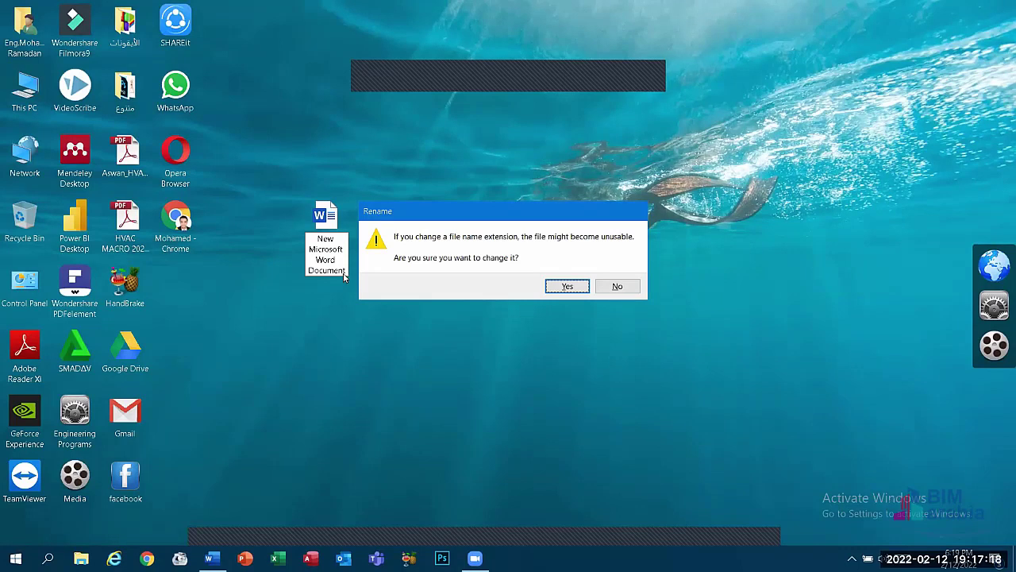
key("Return")
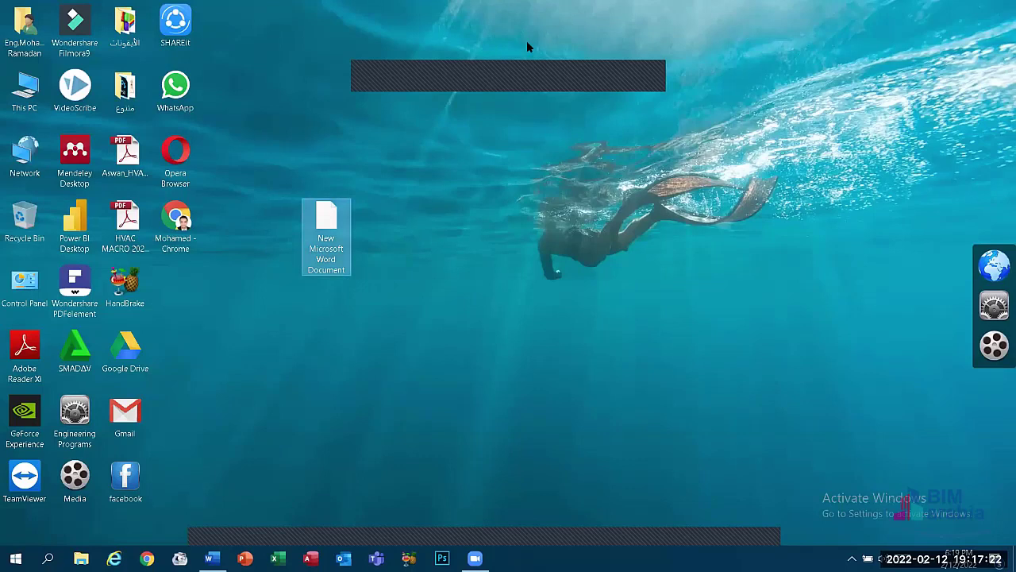
- Deselect the extensionless New Microsoft Word Document file, then select it again and delete it from the desktop
left_click(474, 479)
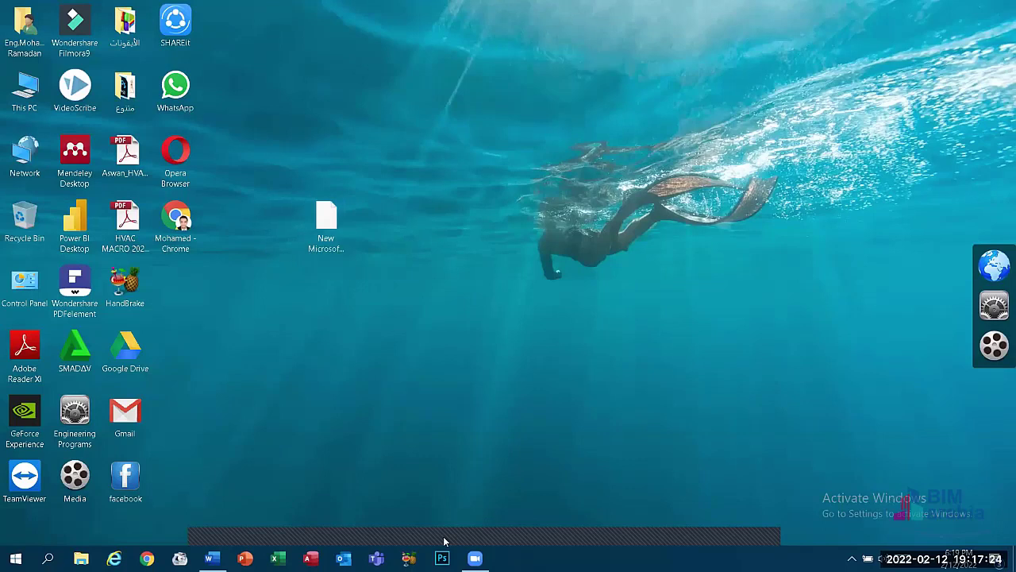
left_click(331, 247)
key("Delete")
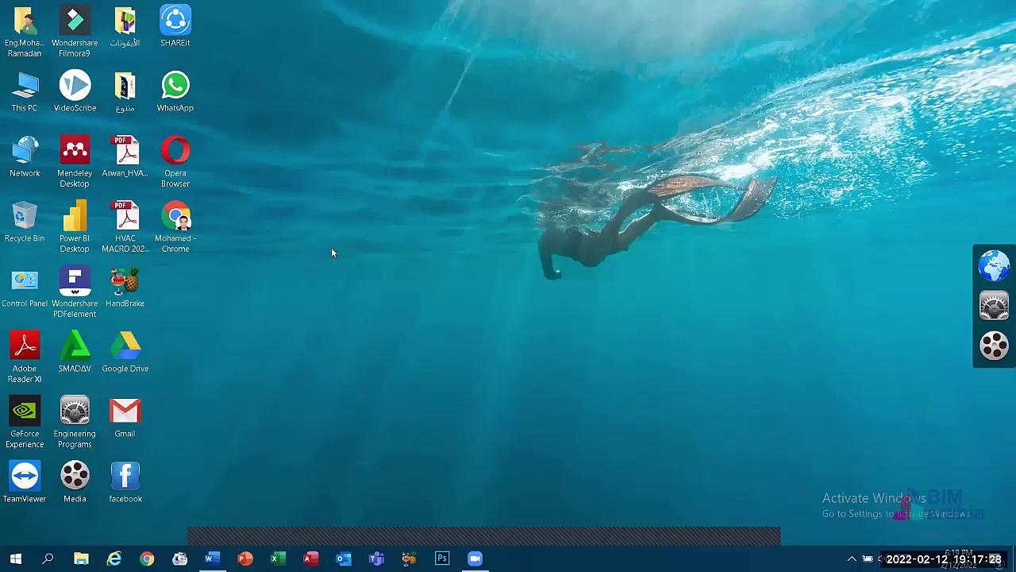
- Create a Microsoft PowerPoint Presentation on the desktop with its default name and delete it
right_click(332, 252)
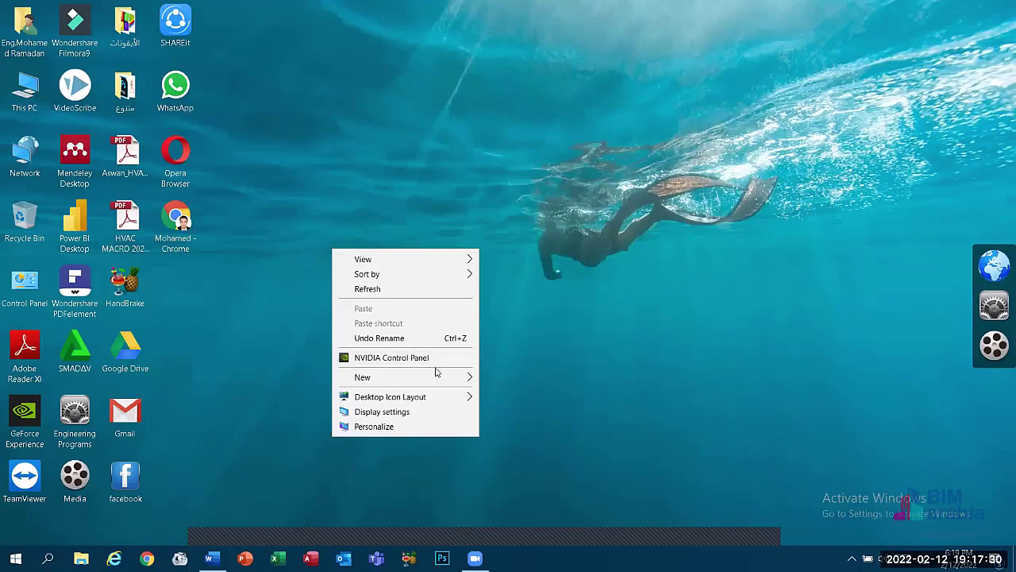
mouse_move(460, 376)
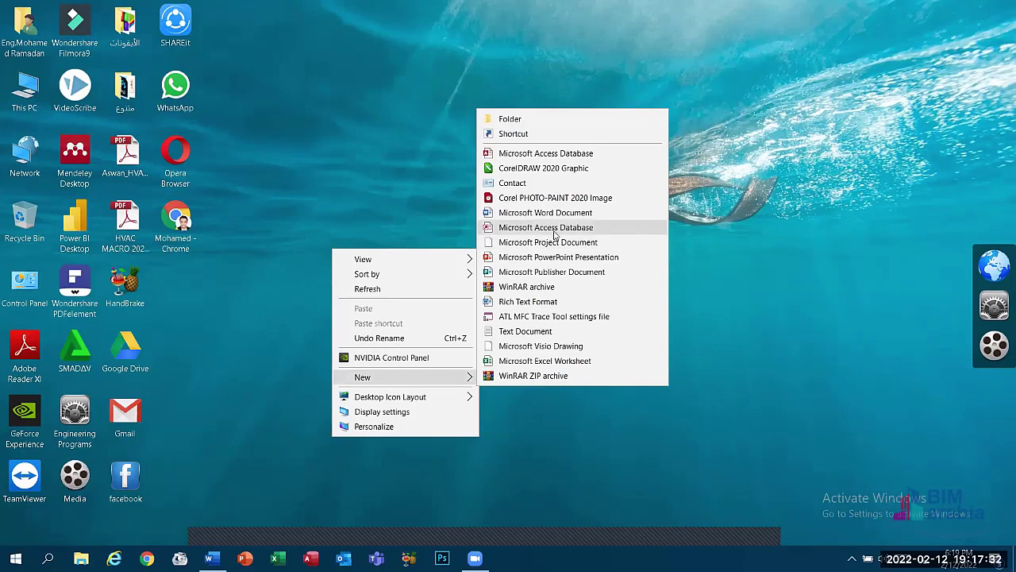
left_click(554, 257)
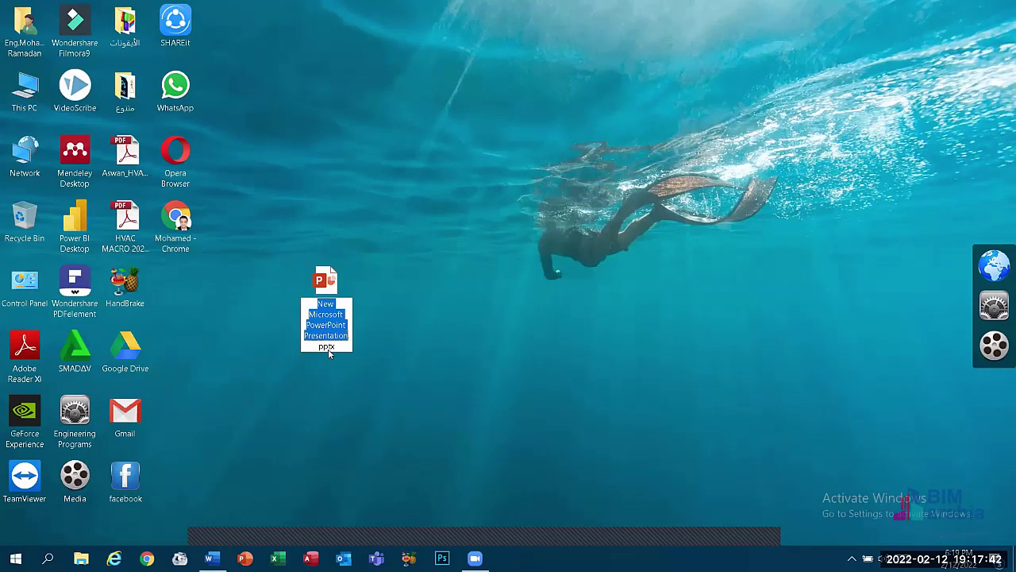
key("Return")
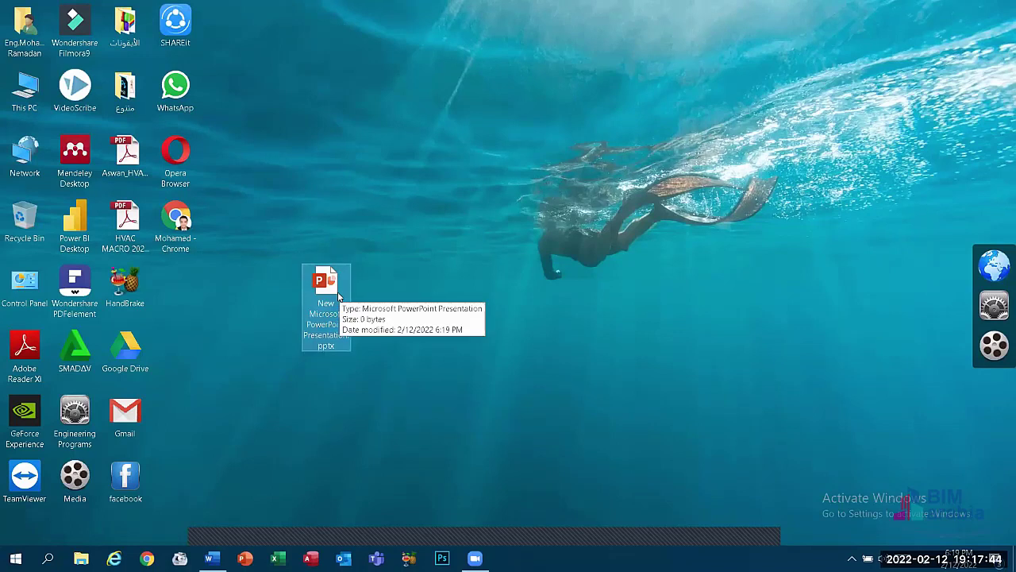
key("Delete")
- Create a Microsoft Excel Worksheet on the desktop with its default name and delete it
right_click(338, 292)
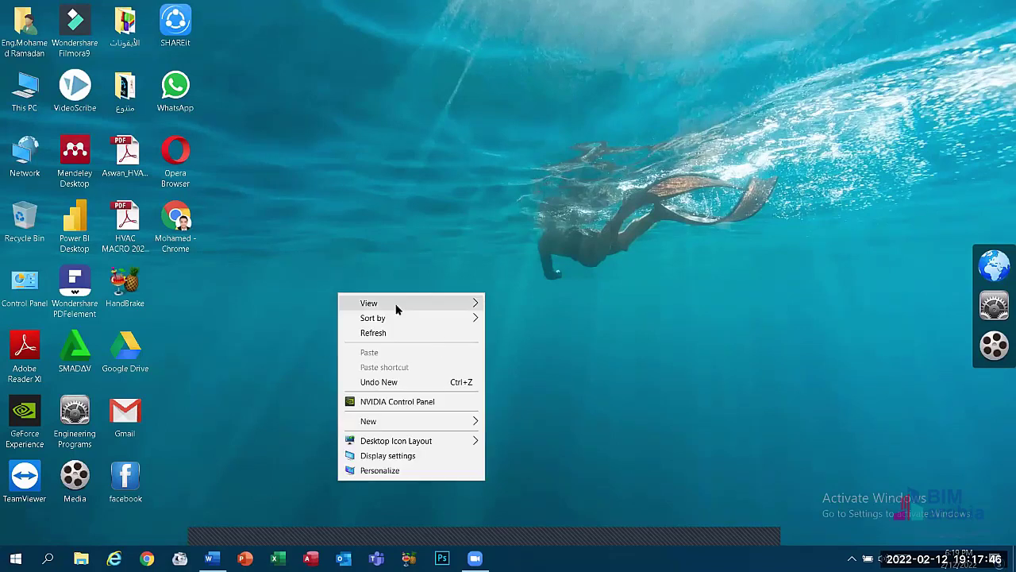
mouse_move(468, 423)
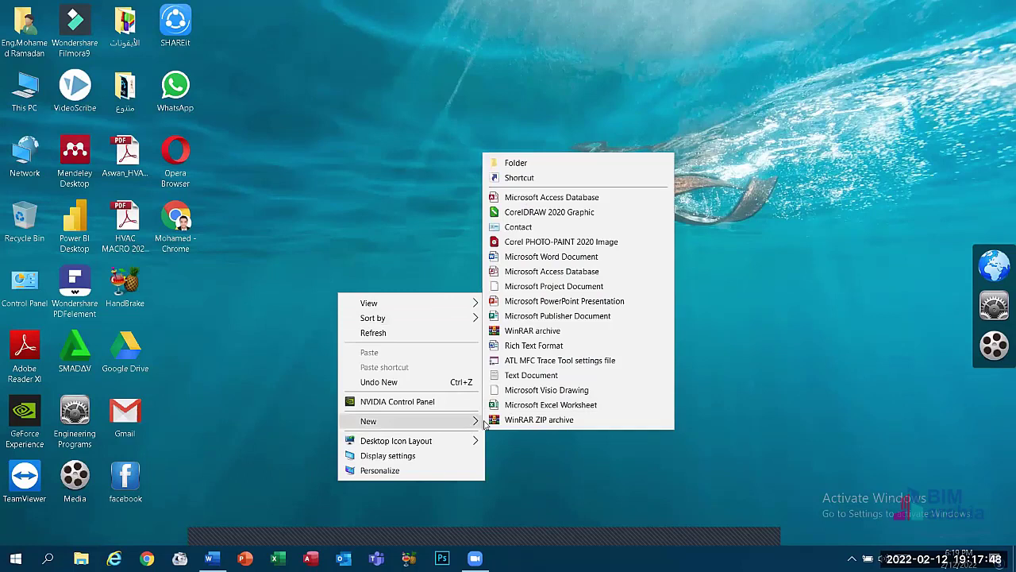
left_click(380, 354)
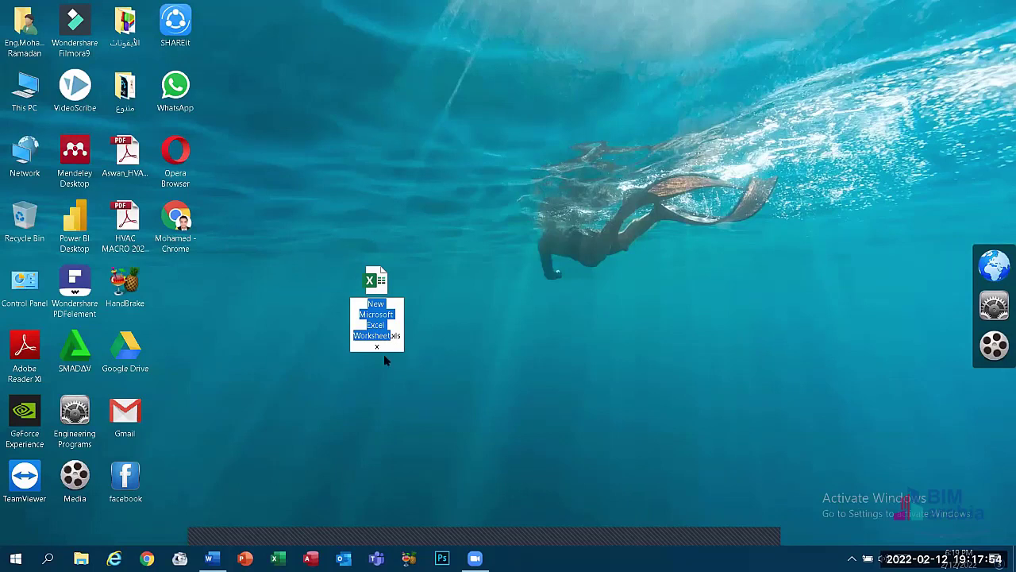
key("Return")
key("Delete")
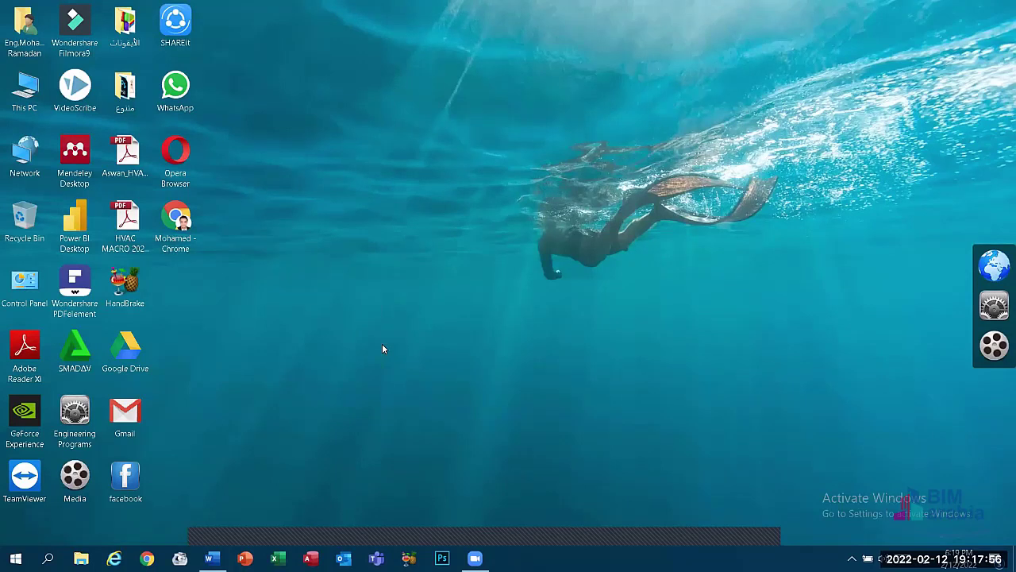
- Create a Microsoft Access Database on the desktop, highlight its .accdb extension while keeping the default name, and permanently delete the file
right_click(382, 344)
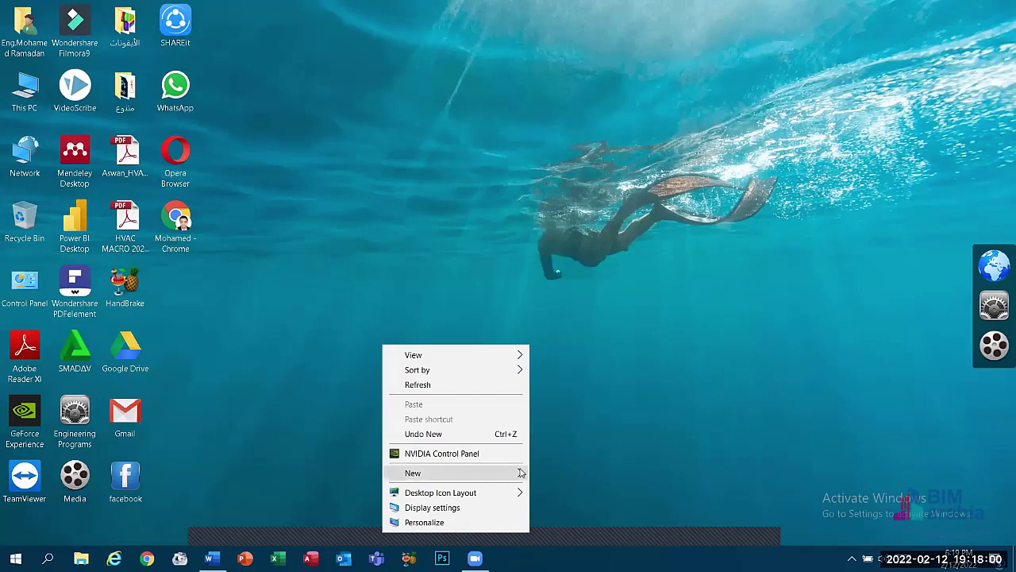
mouse_move(516, 473)
key("Return")
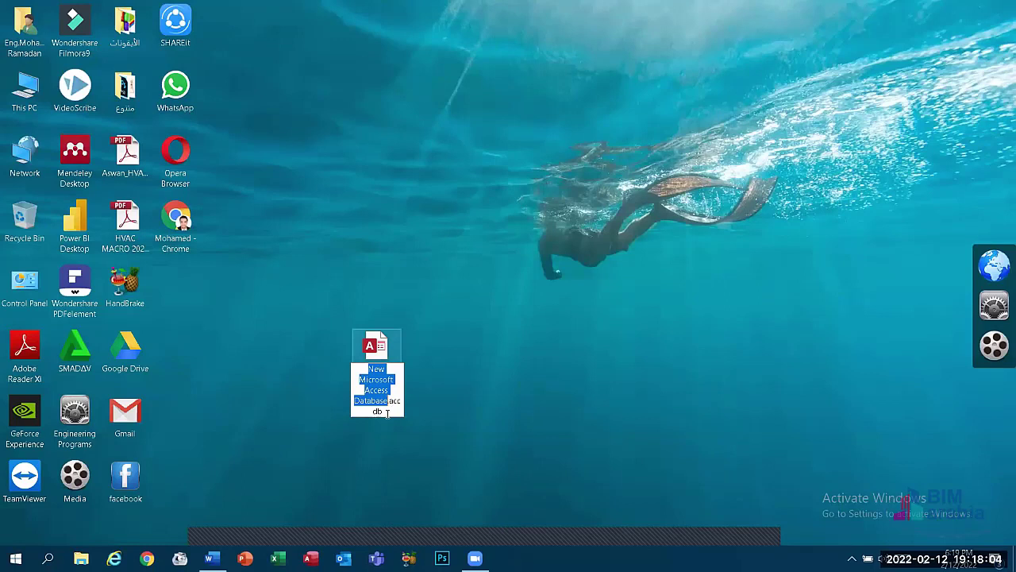
left_click(387, 412)
left_click_drag(387, 412, 347, 389)
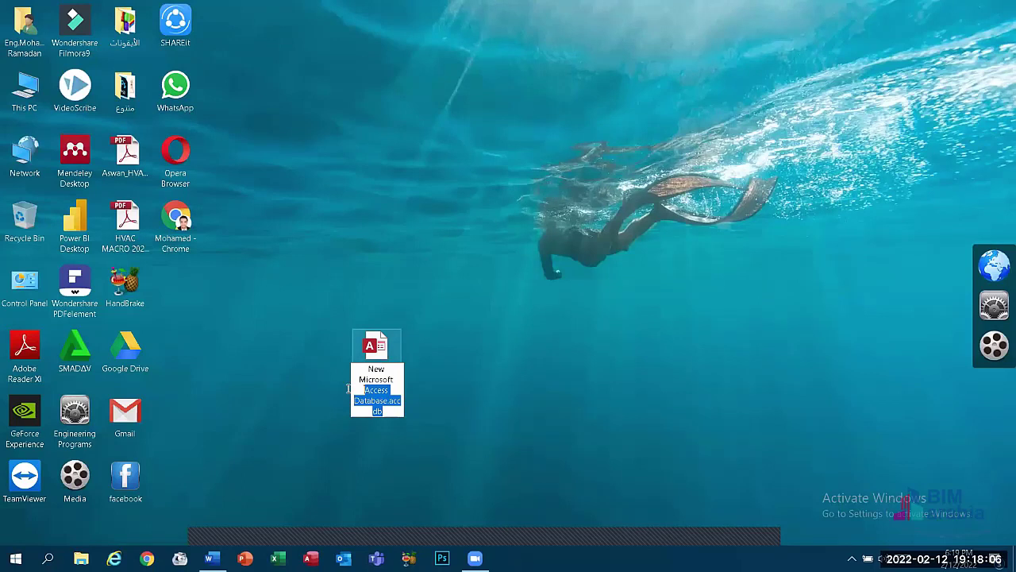
left_click(349, 379)
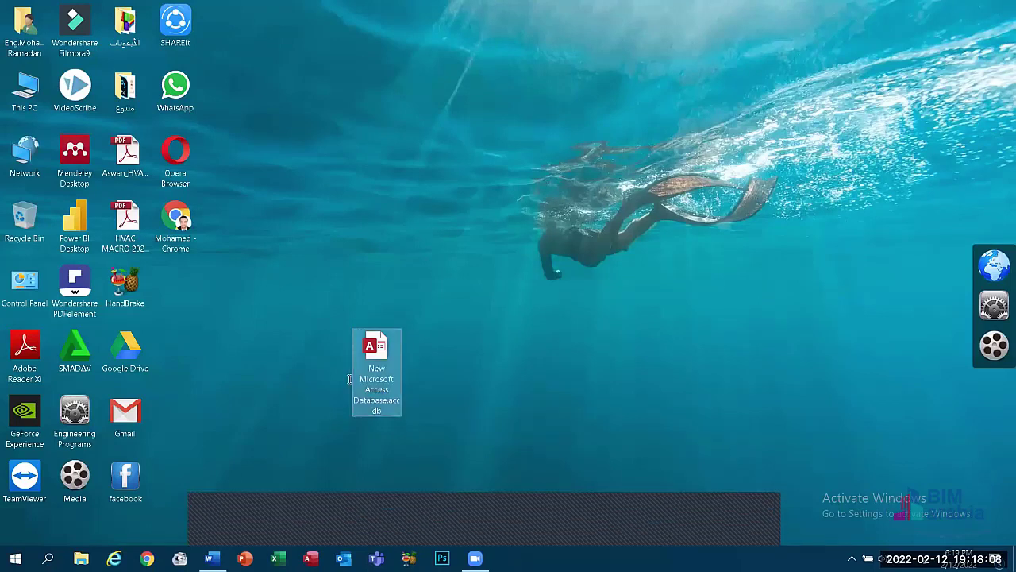
key("shift+Delete")
key("Return")
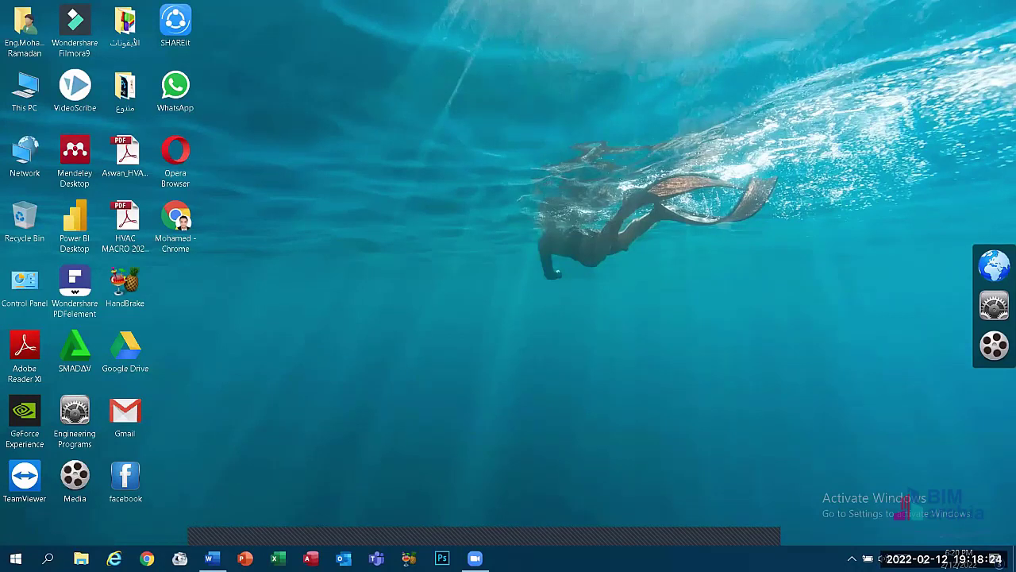
- Turn off the touch keyboard button on the taskbar
right_click(562, 558)
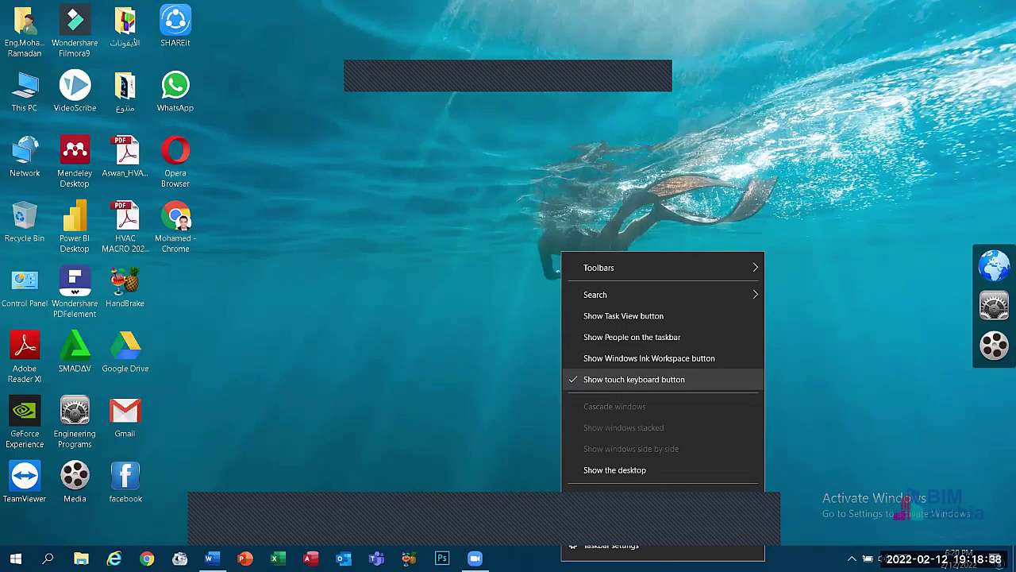
left_click(628, 380)
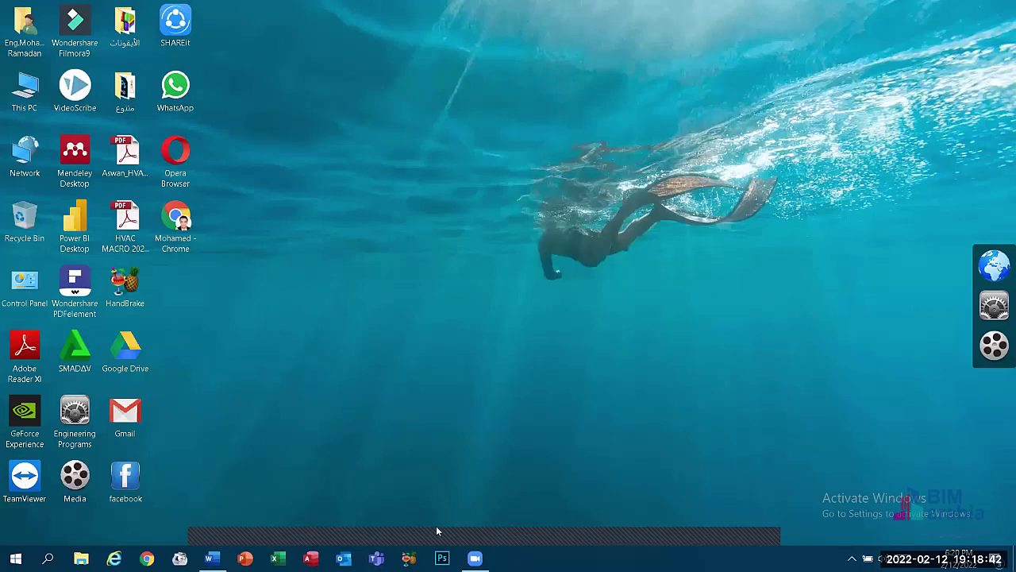
right_click(427, 215)
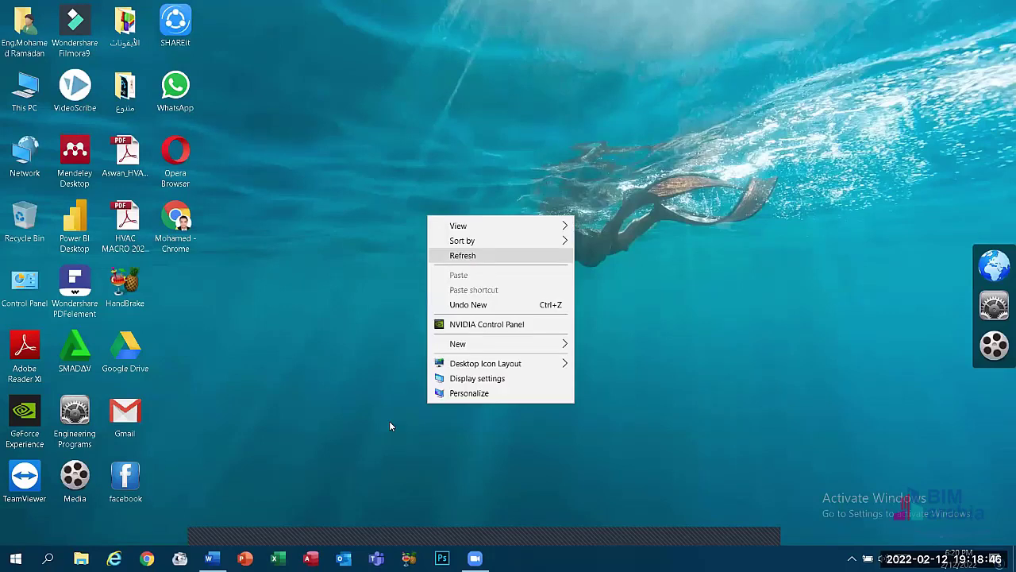
- Switch to Word and delete all the storage unit lines from Document1
left_click(211, 558)
left_click(210, 559)
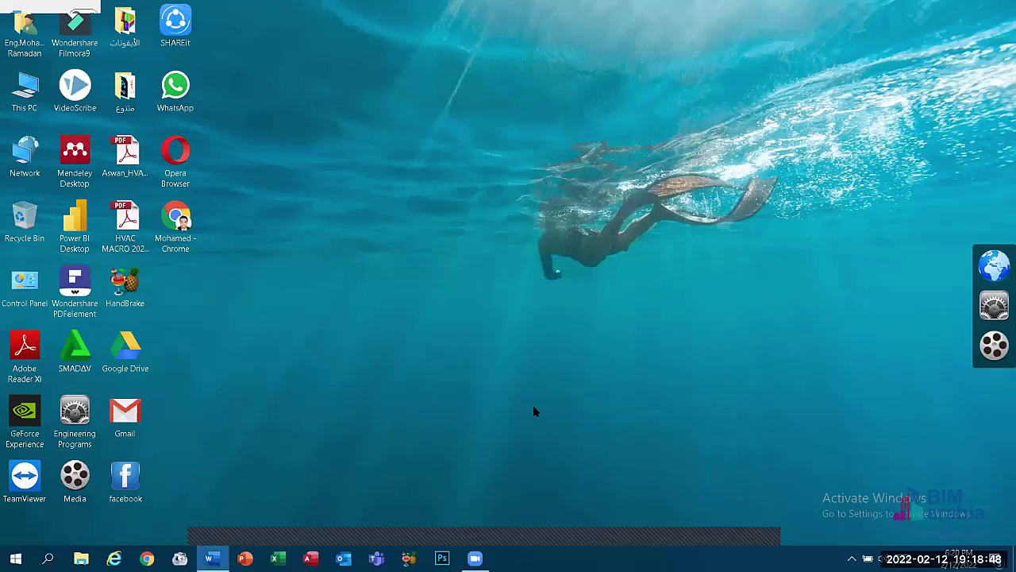
left_click_drag(601, 483, 291, 227)
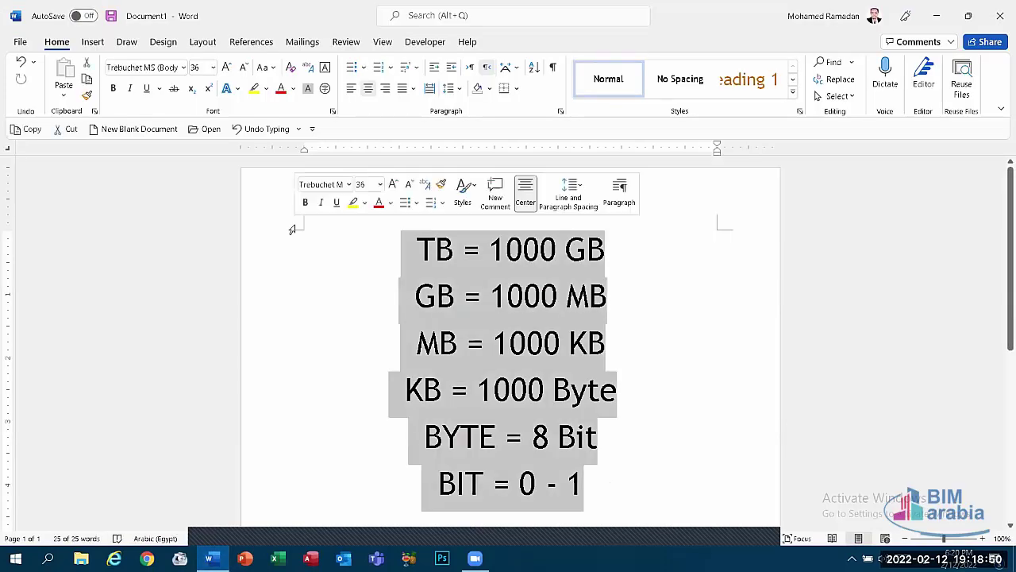
key("Delete")
type("ص")
key("BackSpace")
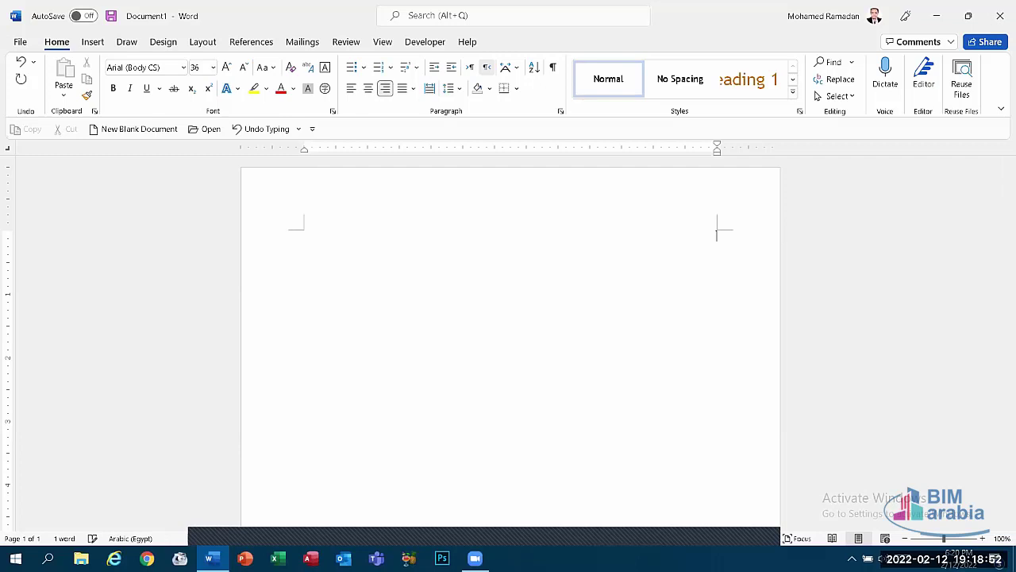
- Write "Word docx" in English on the first line and set the paragraph direction to left-to-right
key("alt+shift")
type("w")
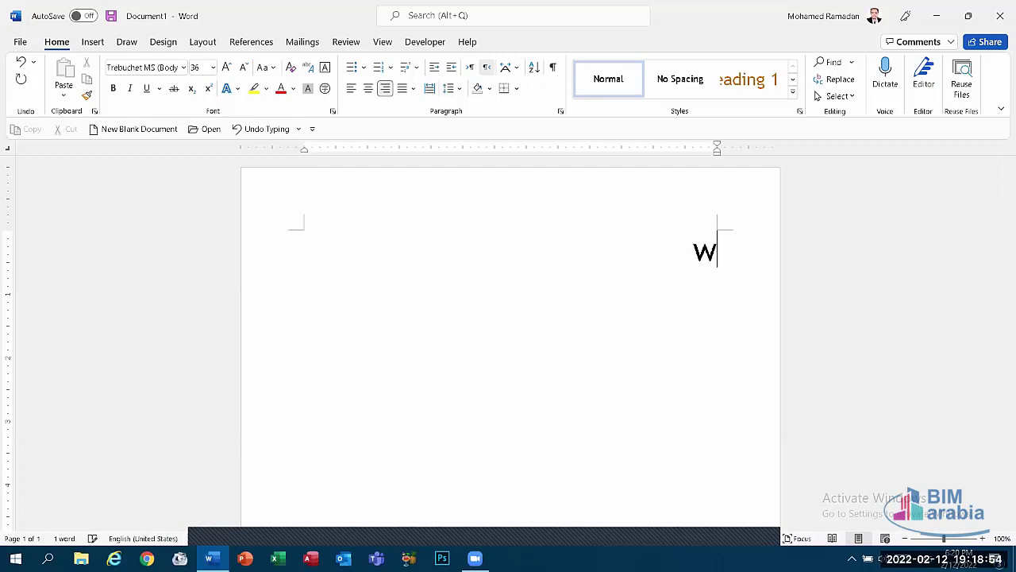
type("ord")
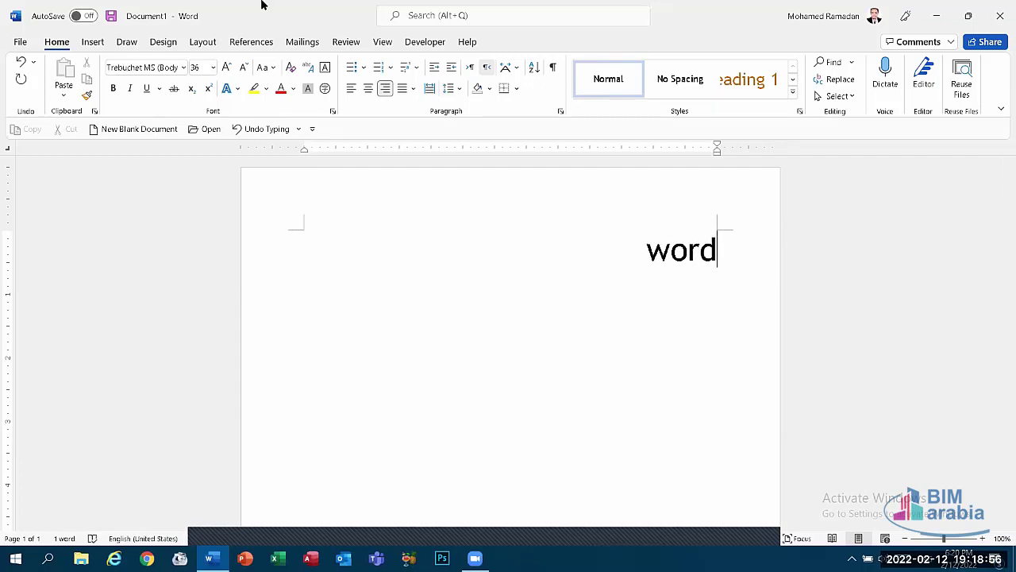
left_click(470, 69)
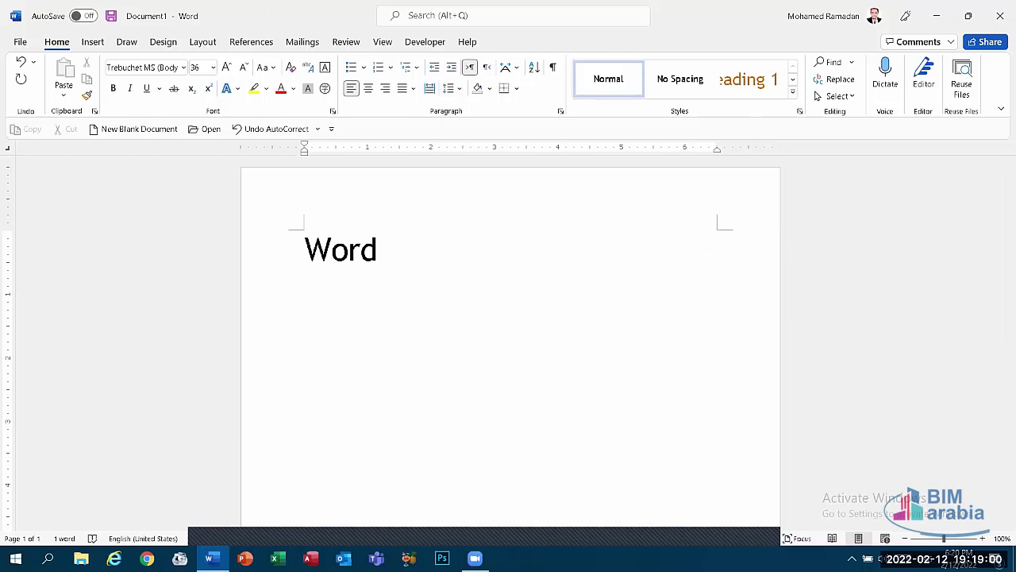
type("docx")
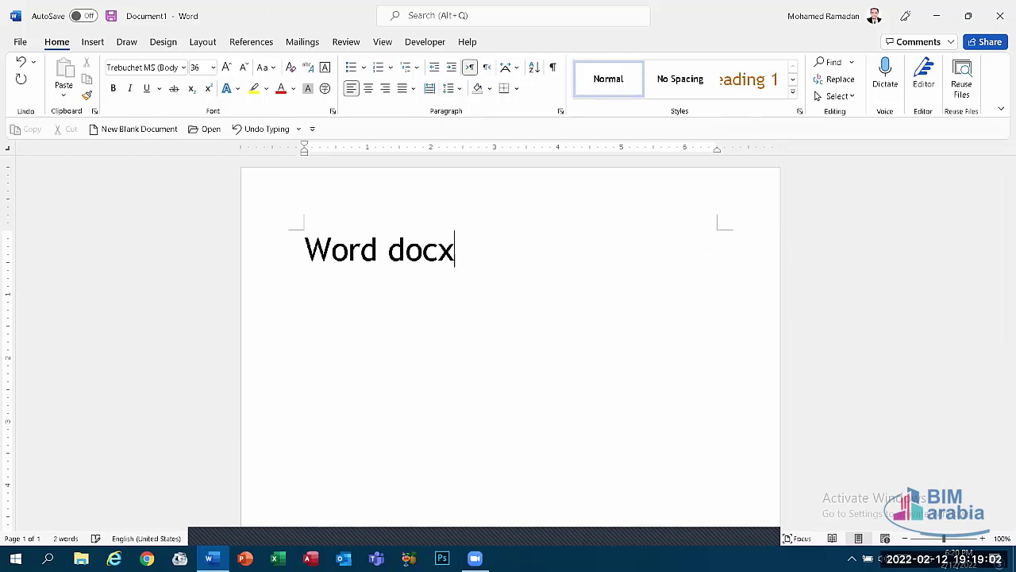
- Insert a wide gap between "Word" and "docx" and start a new line below them
left_click(379, 254)
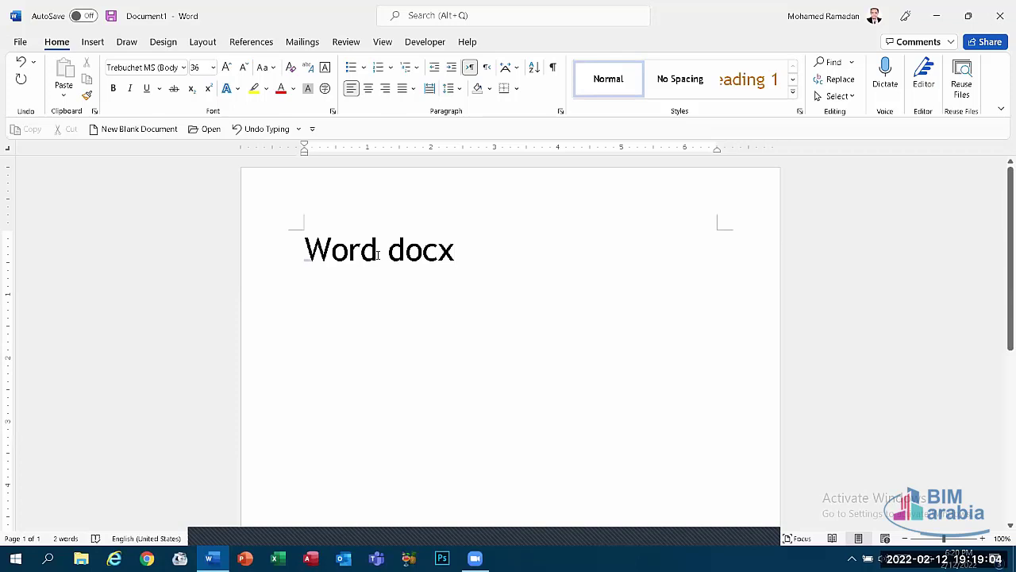
left_click(581, 254)
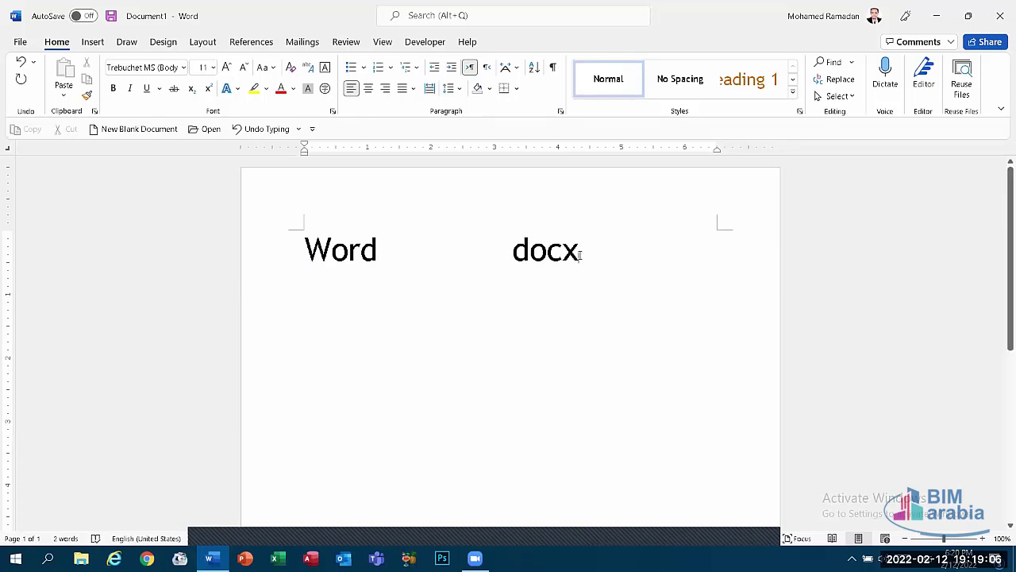
key("Return")
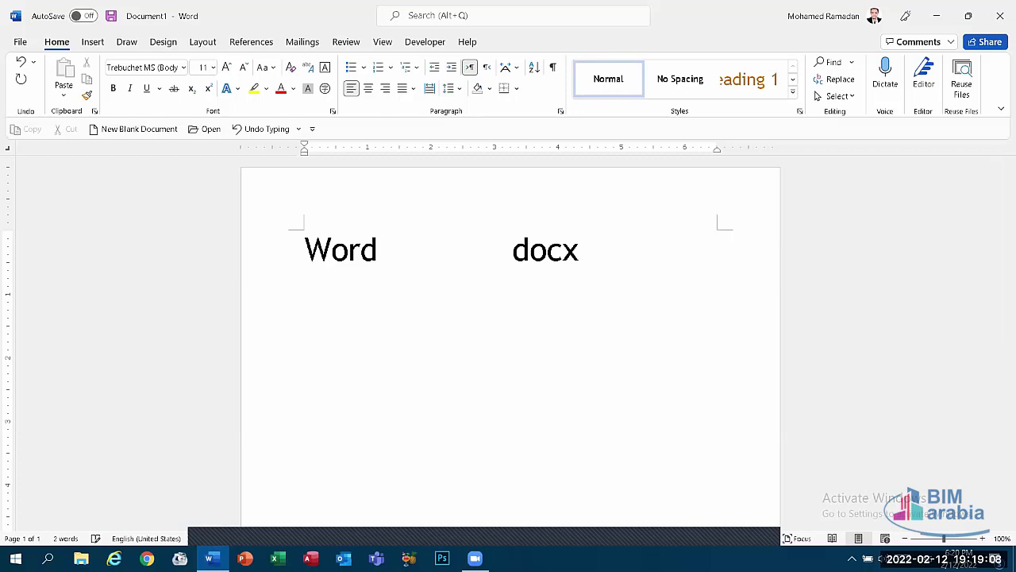
- Add a second line below the Word entry reading "PowerPoint" with the extension "pptx" aligned under "docx"
left_click(308, 88)
left_click(387, 247)
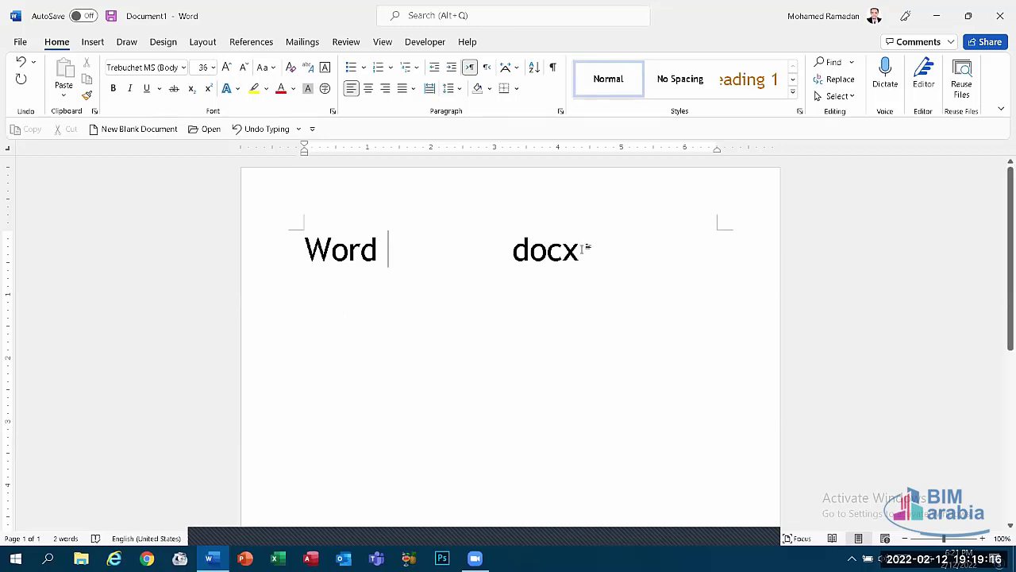
left_click(584, 249)
key("Return")
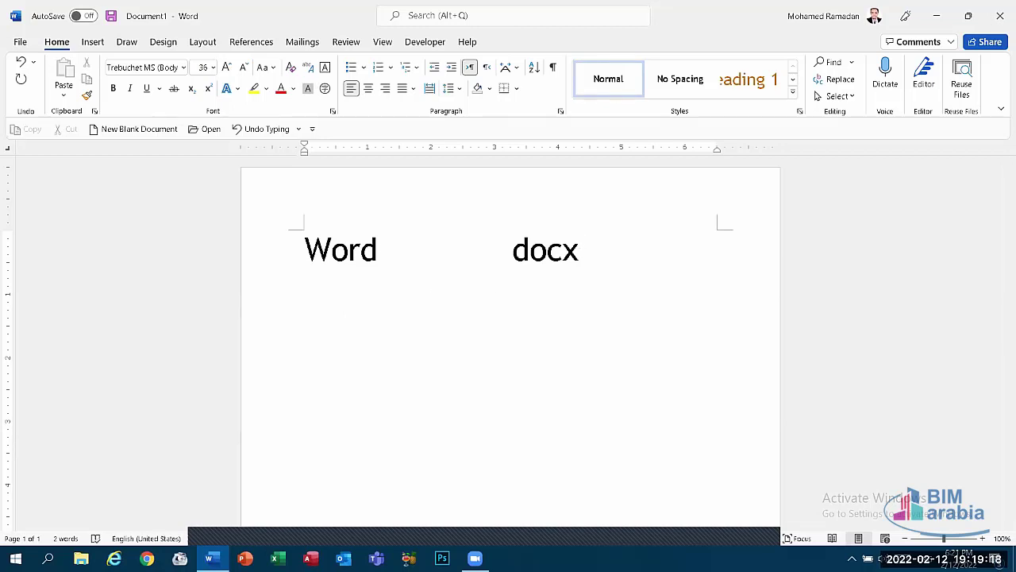
type("Power")
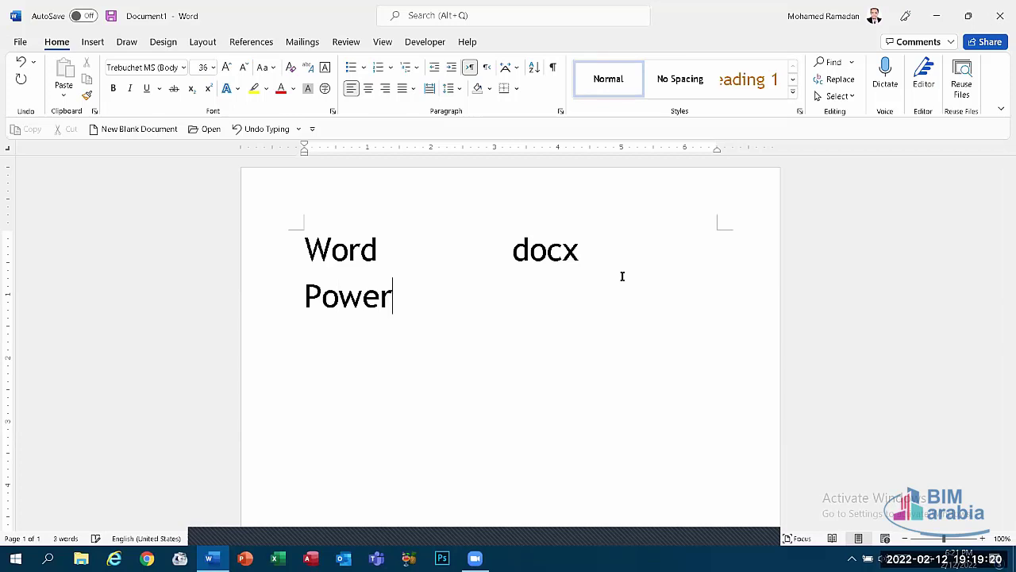
type("Point")
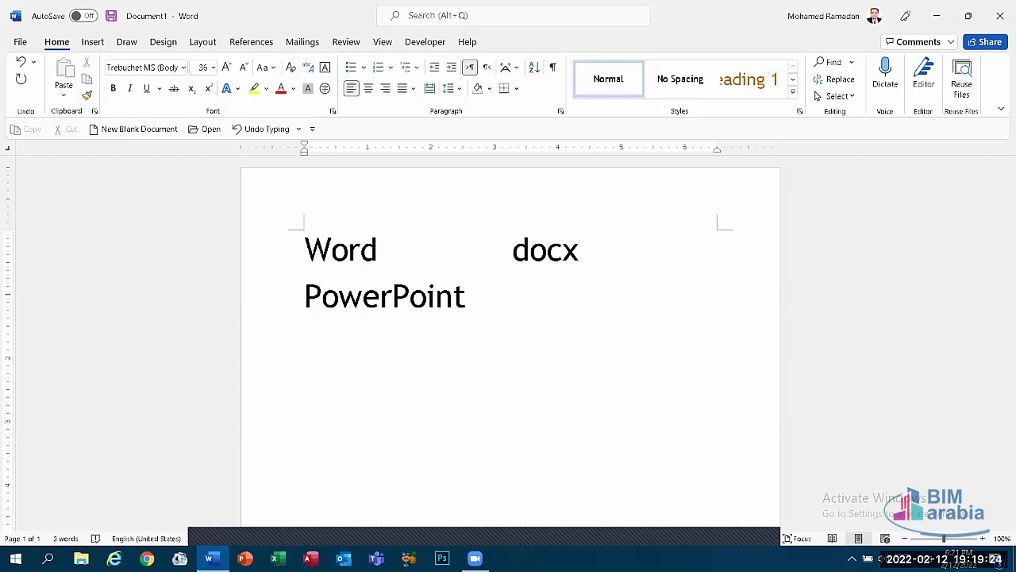
type("ppt")
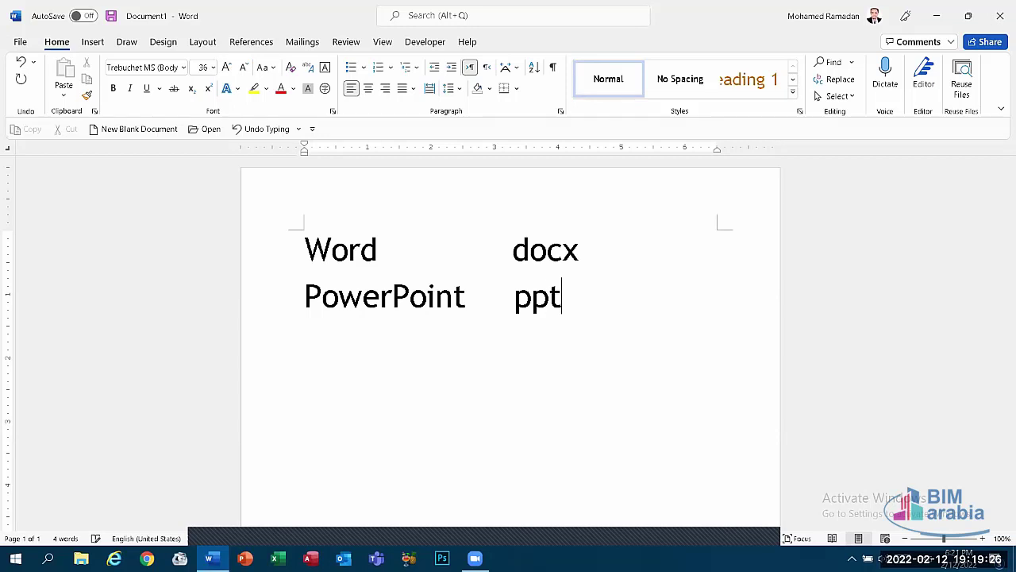
type("x")
- Add a line reading "Excel" with the extensions "Xlsx - Xls" in the second column
key("Return")
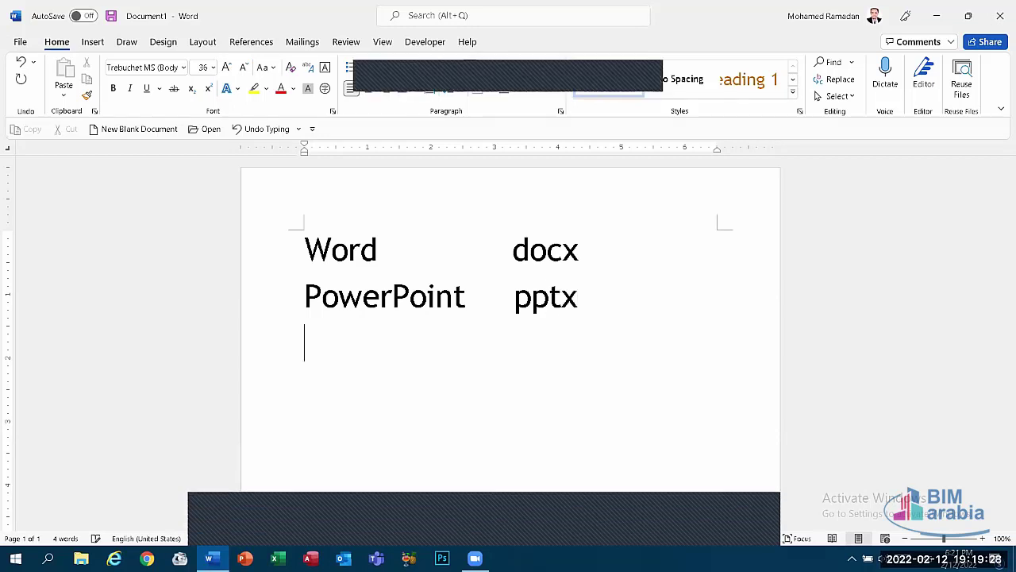
type("Excel")
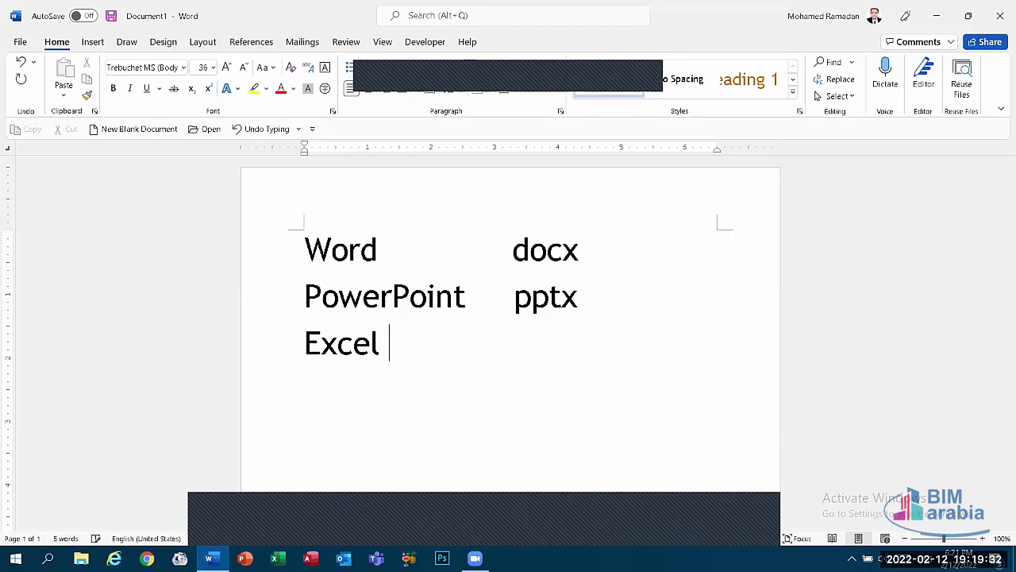
key("Tab")
type("Xl")
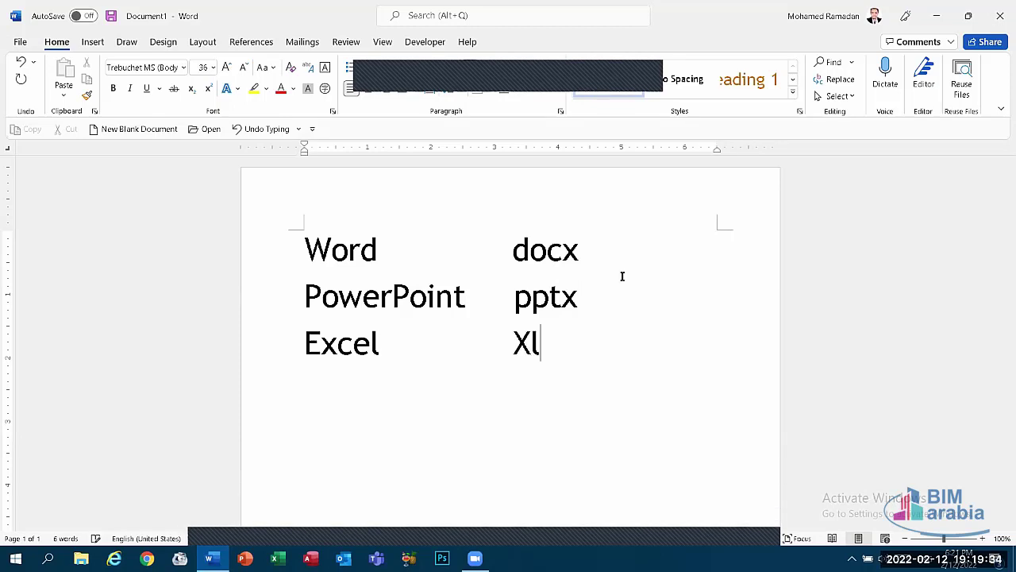
type("sx - Xls")
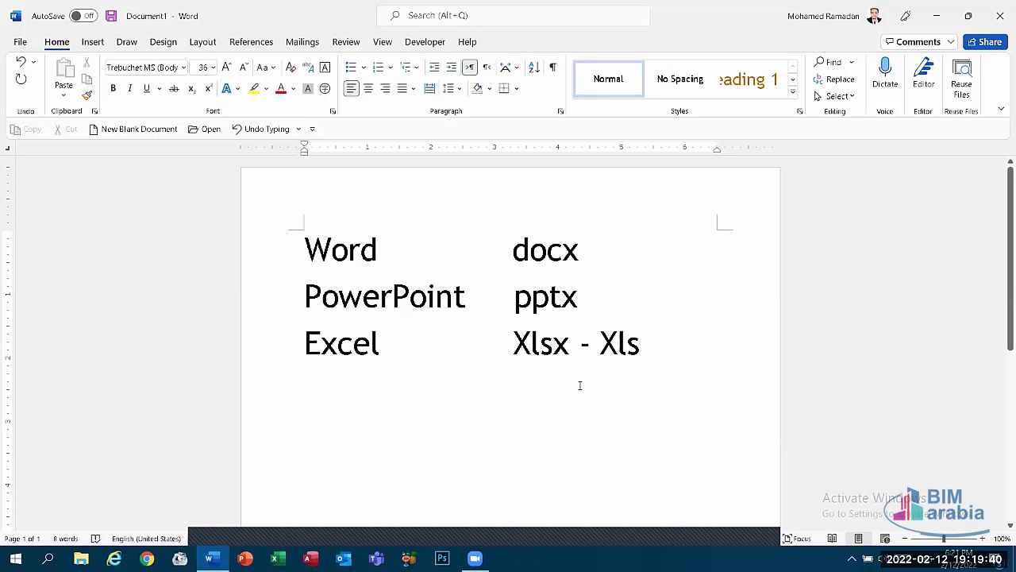
- Append the older extensions "- ppt" to the PowerPoint line and "- doc" to the Word line
left_click(580, 295)
type("- ppt")
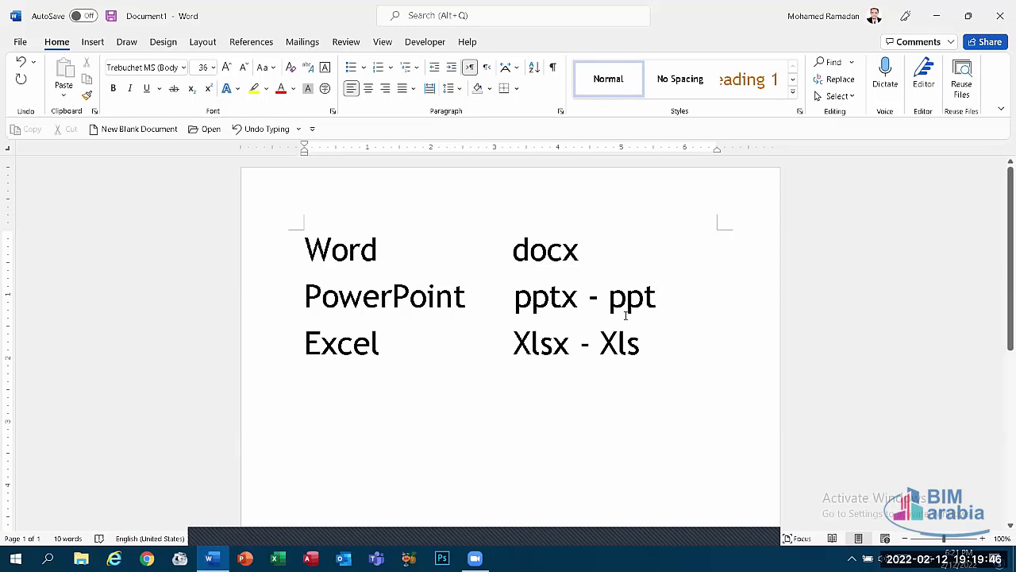
left_click(590, 253)
type("- d")
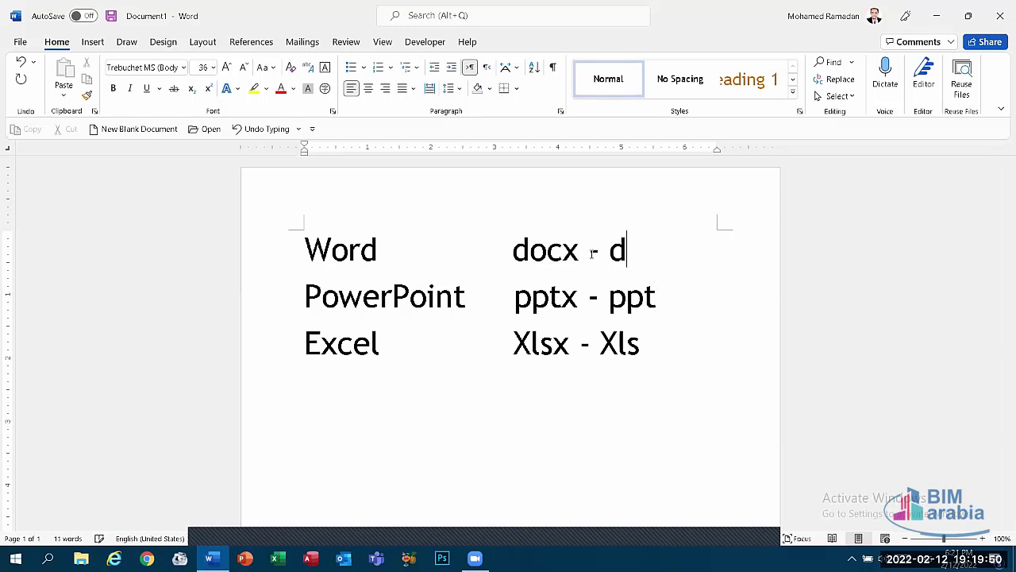
type("oc")
- Add a line below Excel reading "Access" with the extension "accdb" in the second column
left_click(651, 359)
key("Return")
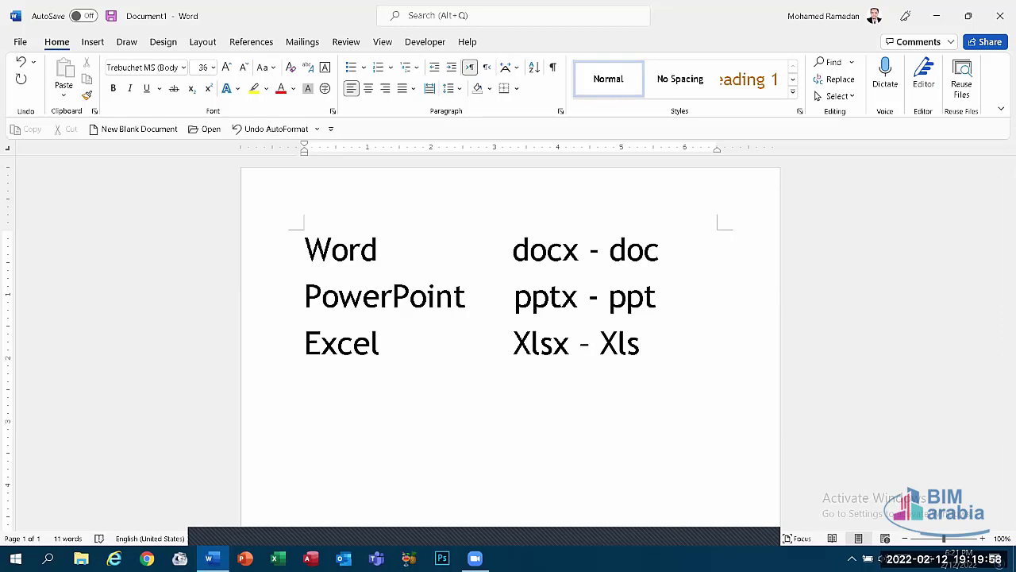
type("Access         ")
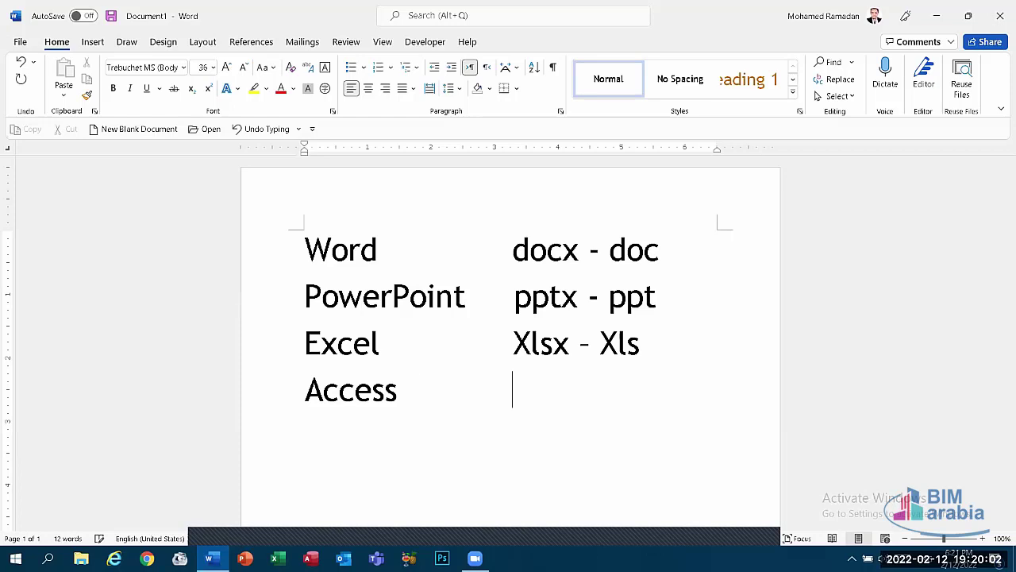
type("   aa")
key("BackSpace")
type("ccdb")
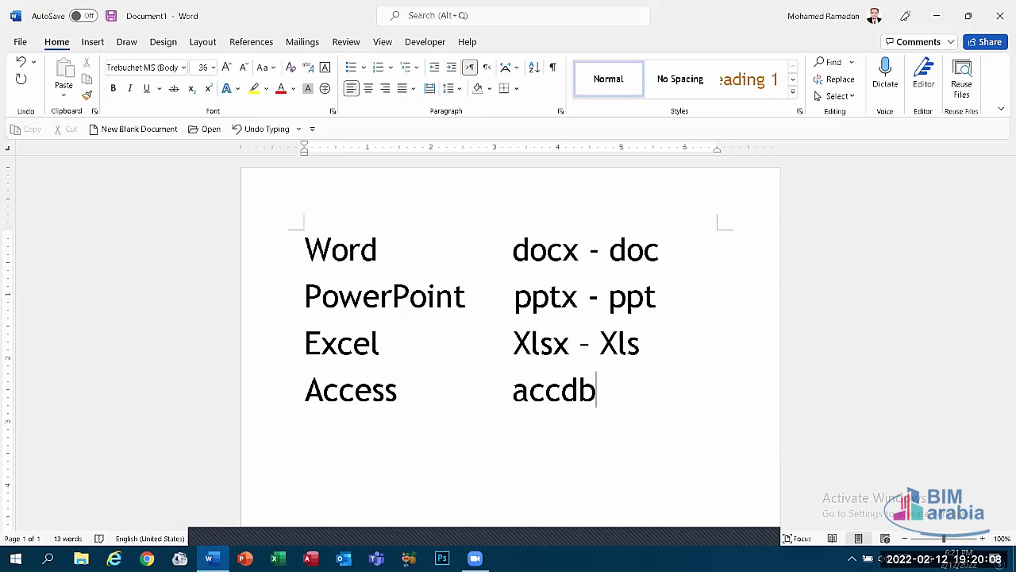
- Add a line below Access reading "Outlook" with the extension "MSG"
key("Return")
type("out")
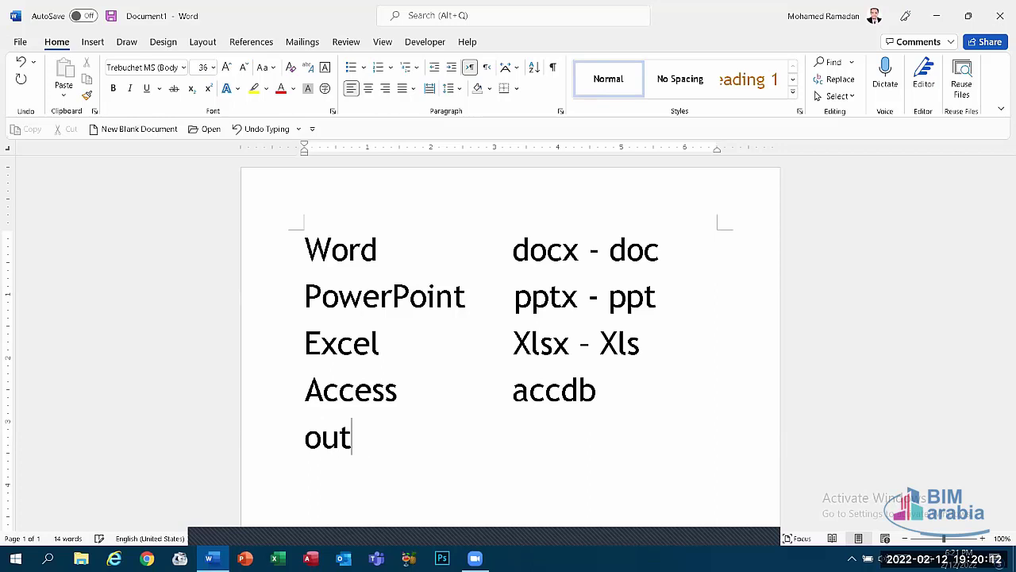
type("look         ")
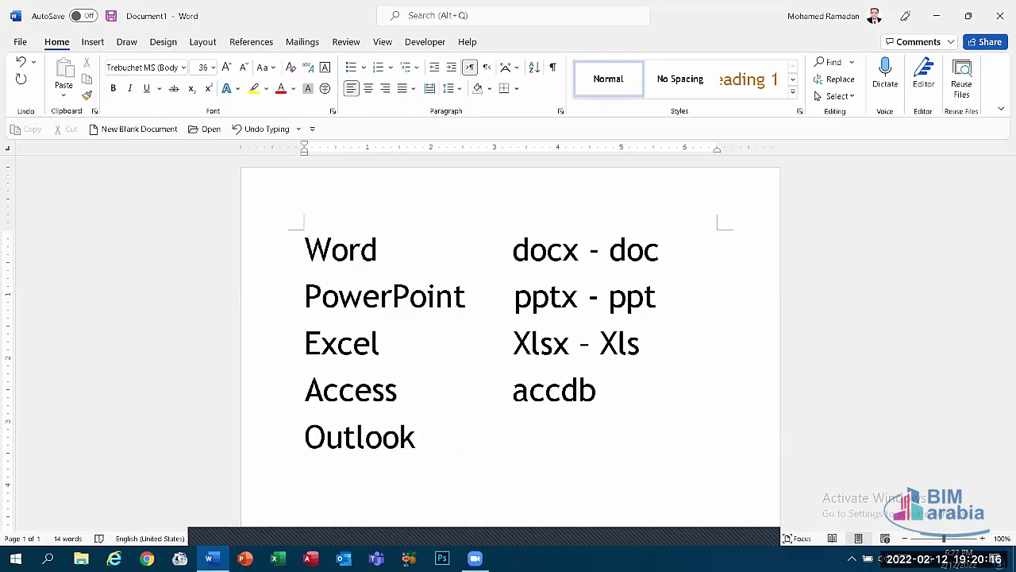
type("MSG")
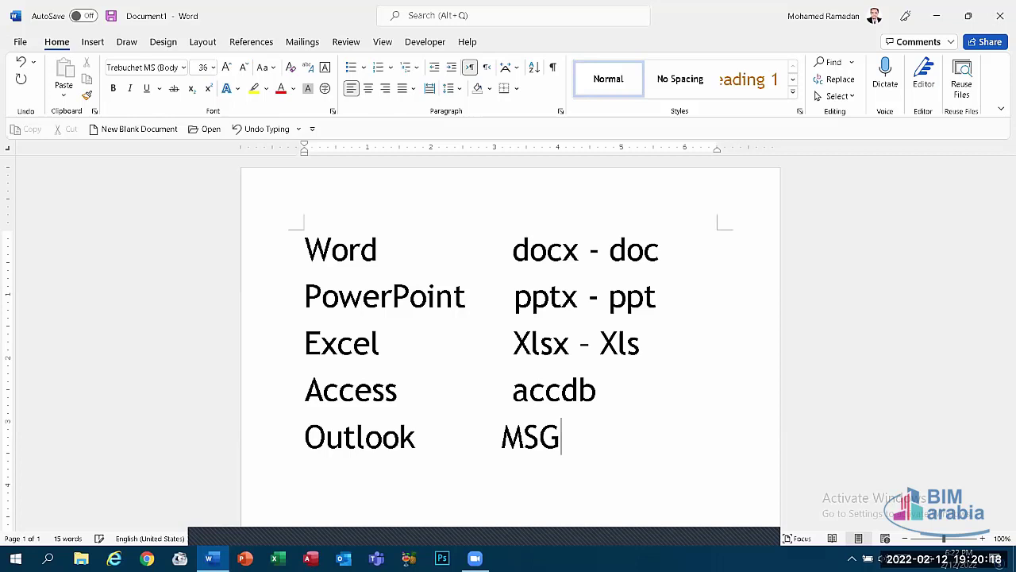
- Add a line below Outlook reading "Music" with the extension "MP3"
key("Return")
type("Music              ")
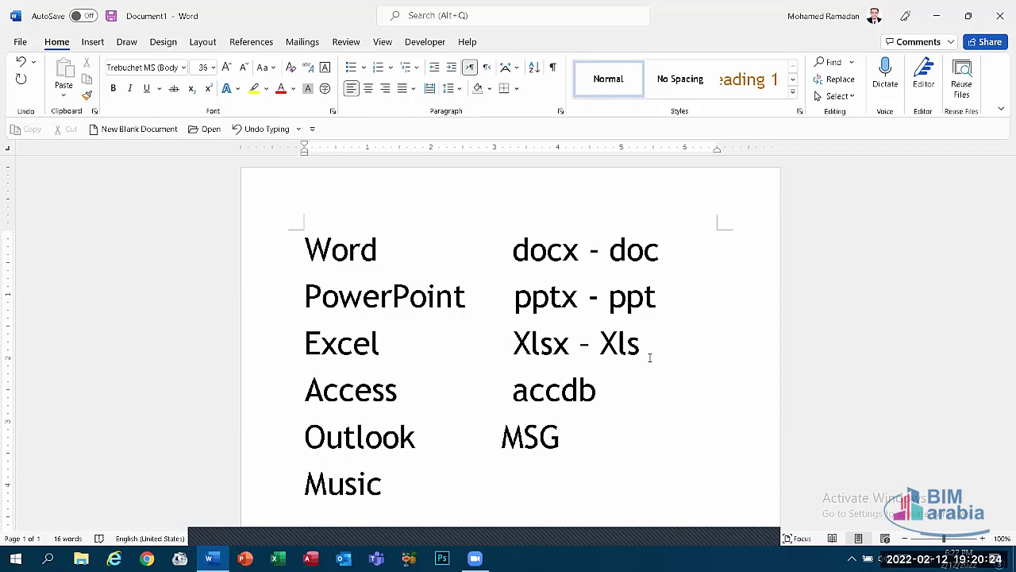
type("MP3")
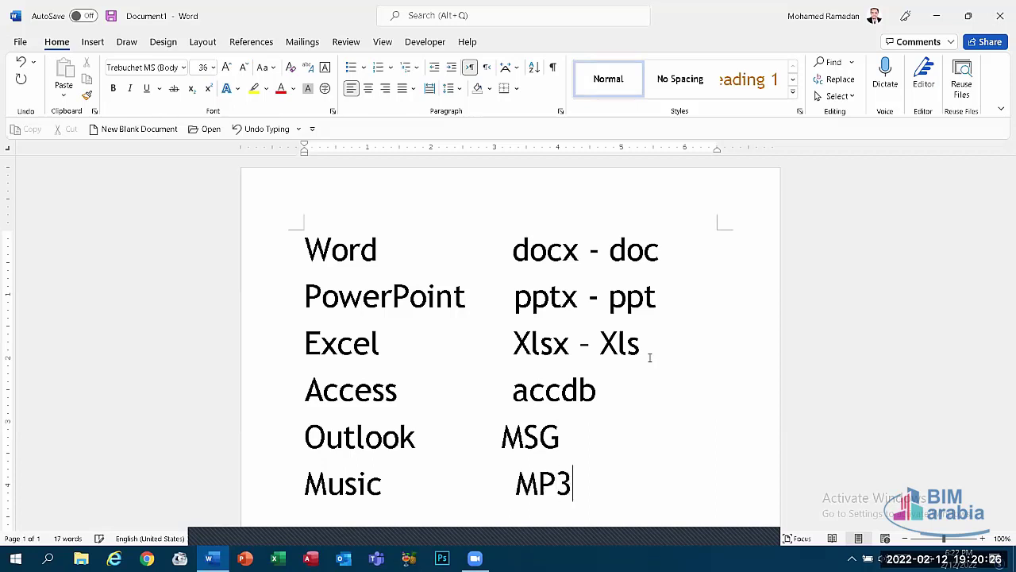
- Add a line below Music reading "Video" with the extension "Mp4"
key("Return")
type("V")
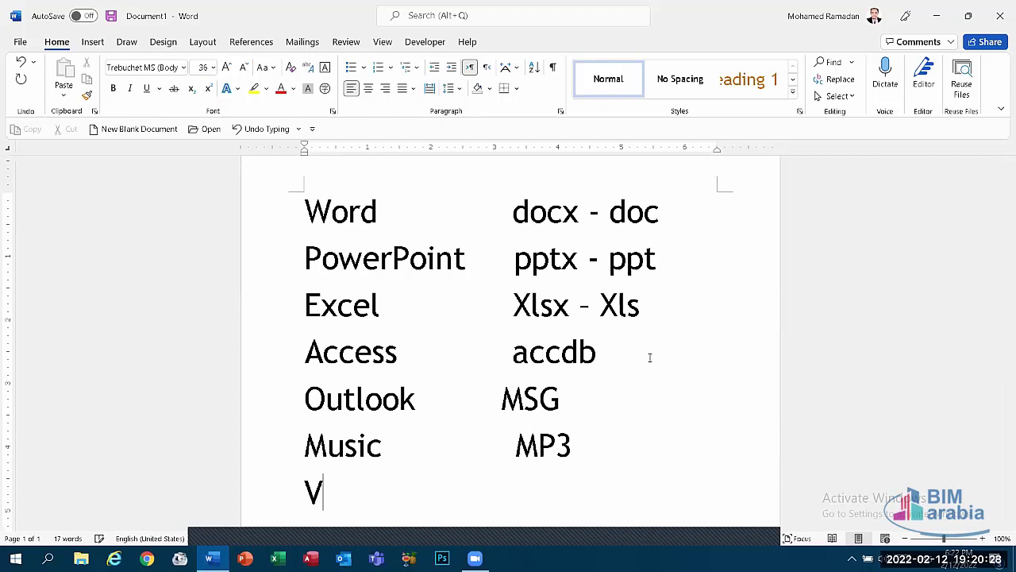
type("ideo")
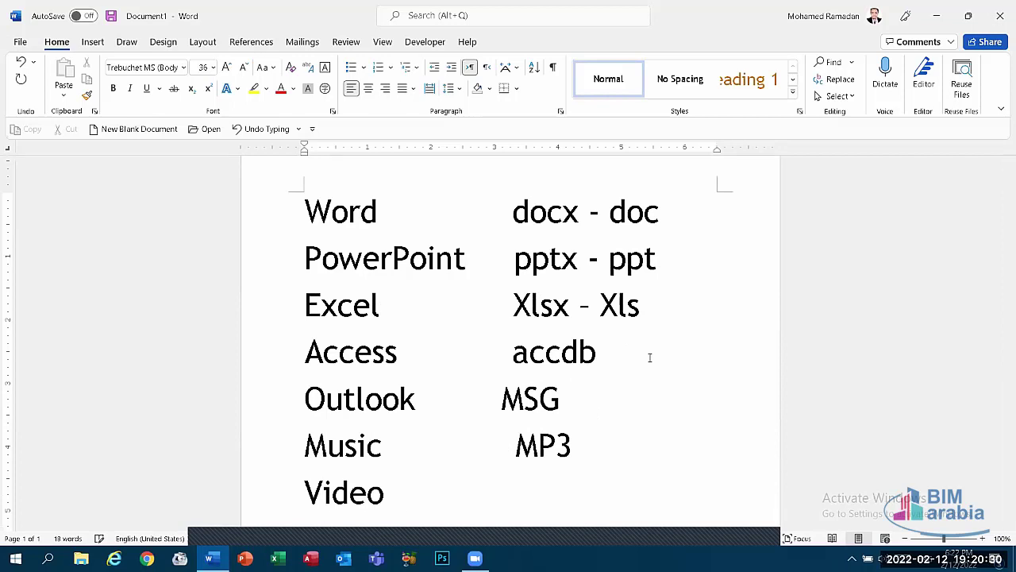
type("             Mp")
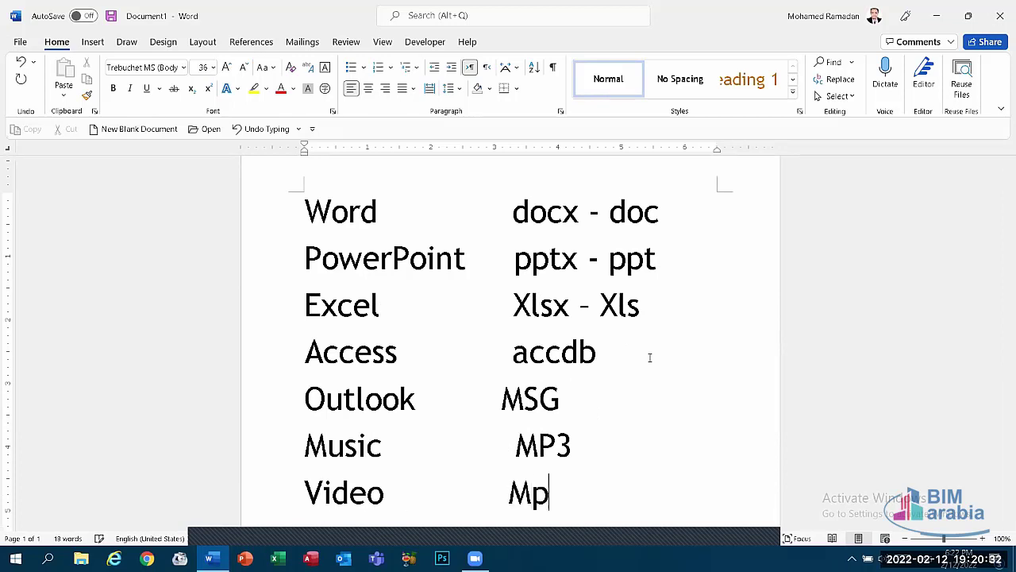
type("5")
key("BackSpace")
type("4")
- Add a line below Video reading "Picture" with the extensions "Jpeg - png - Gif"
key("Return")
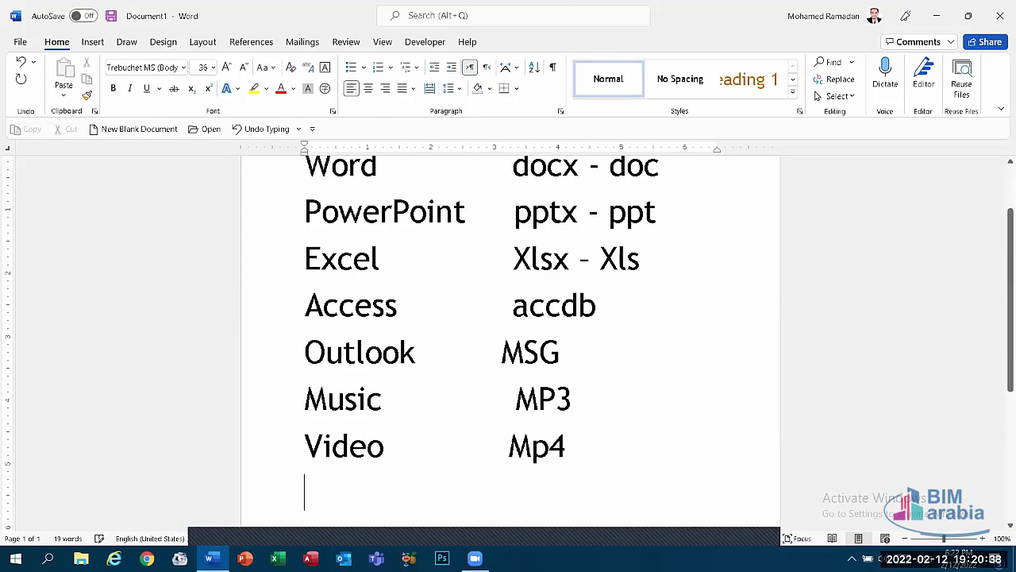
type("Picture")
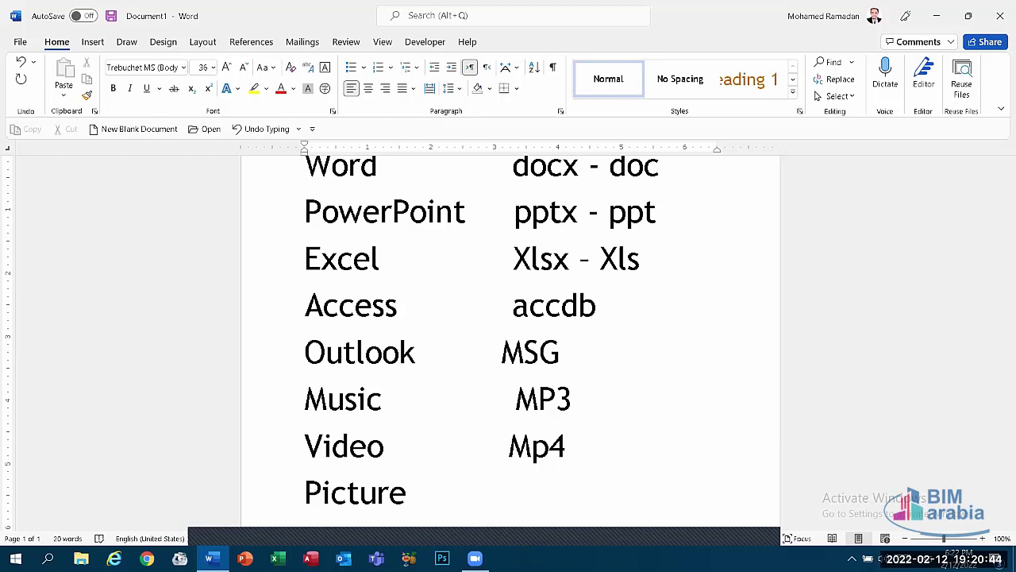
type("         Jpeg - p")
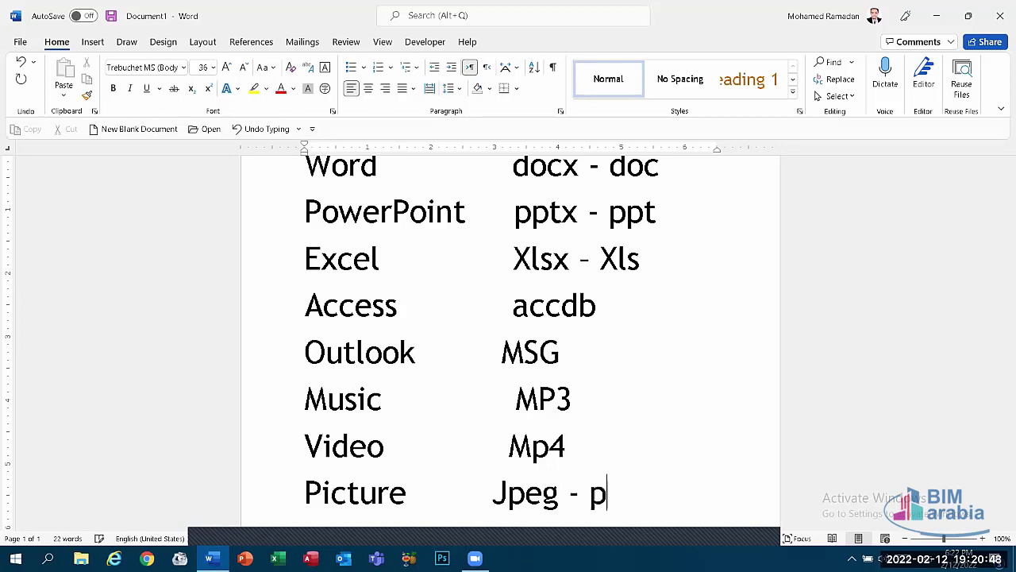
type("ng - Gif")
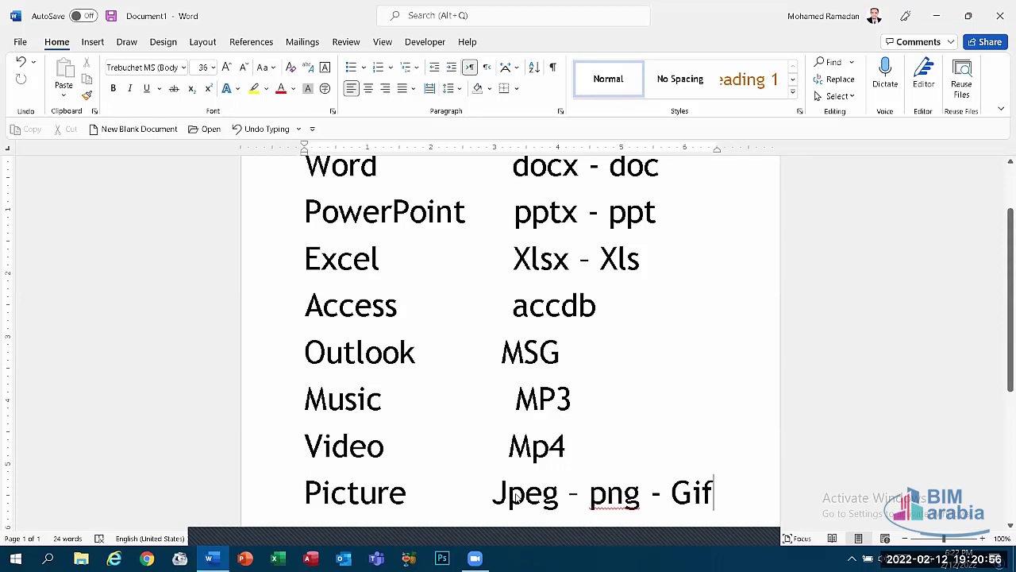
- Replace the flagged word "png" on the Picture line with the spelling suggestion "Png"
left_click_drag(494, 496, 642, 500)
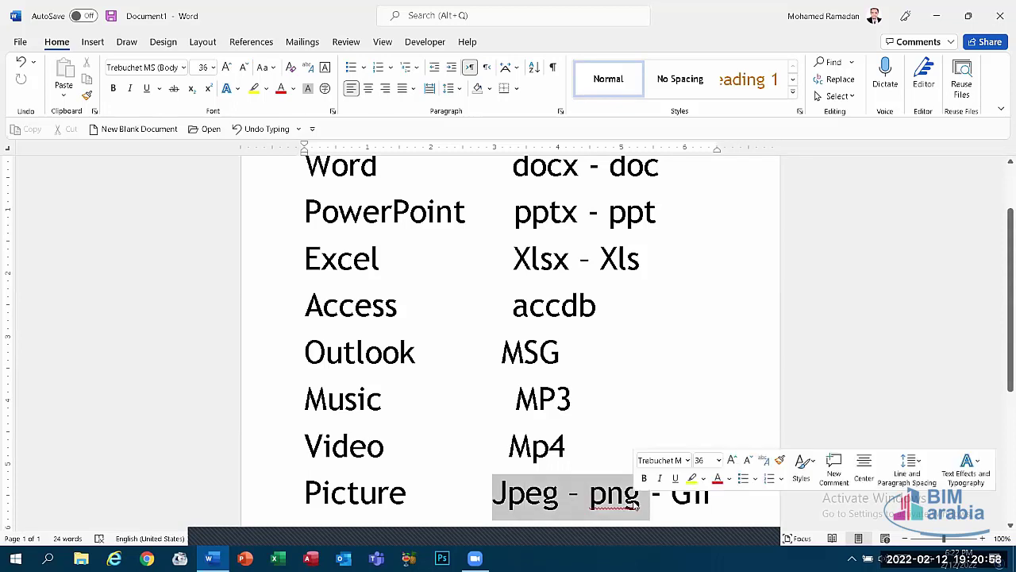
left_click(523, 496)
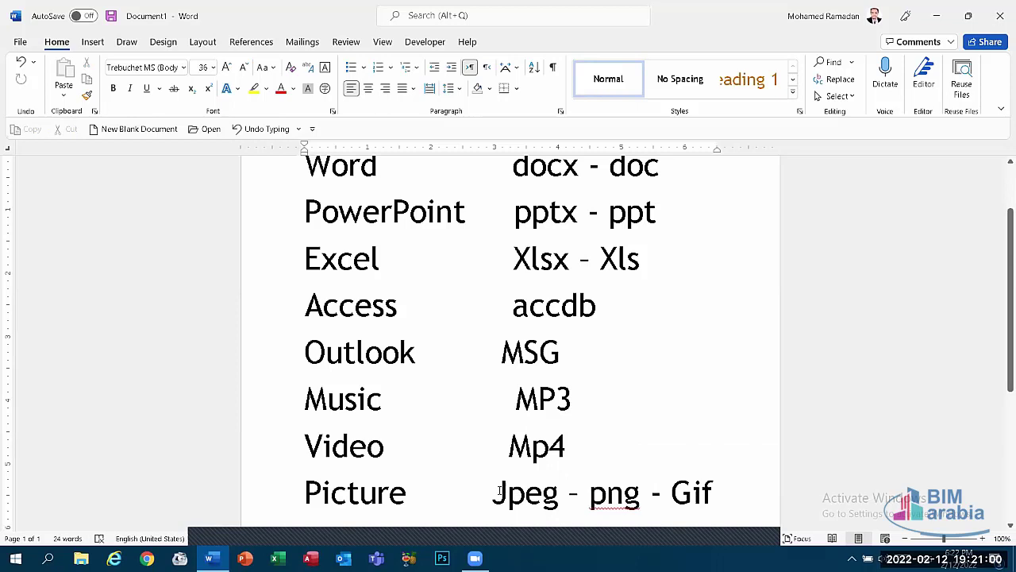
left_click(496, 494)
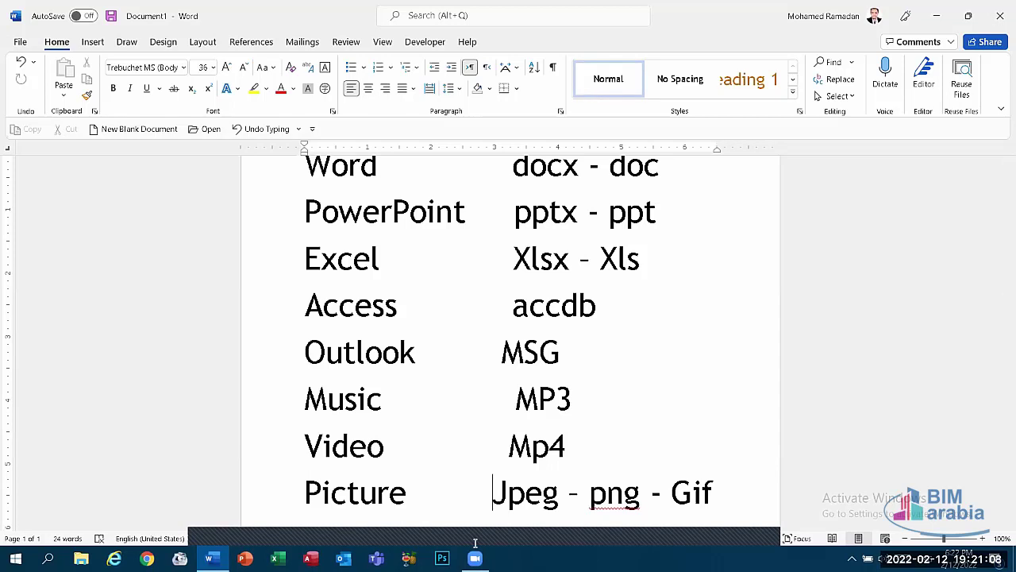
left_click_drag(493, 497, 559, 501)
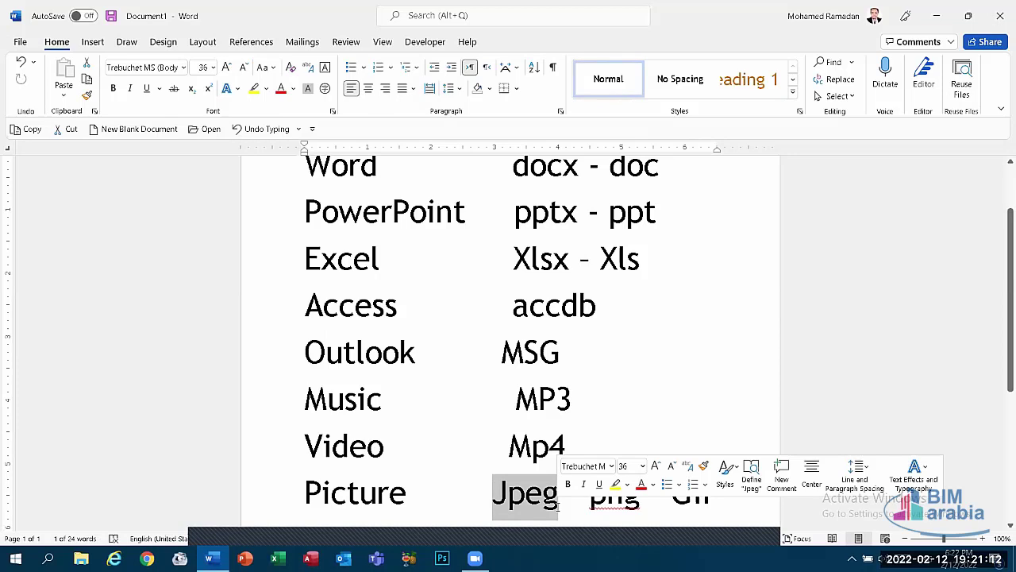
left_click(584, 498)
right_click(591, 497)
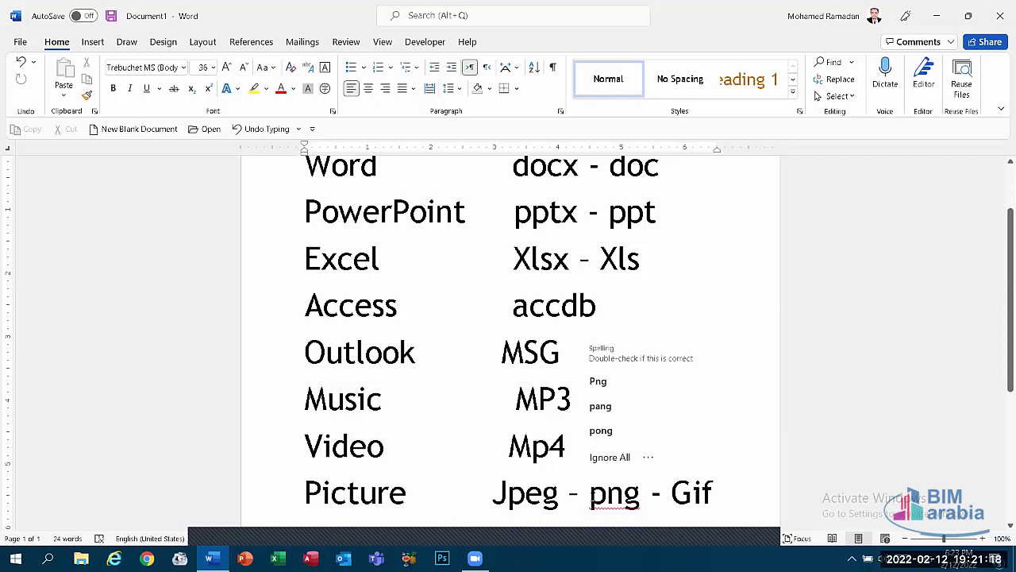
left_click(597, 381)
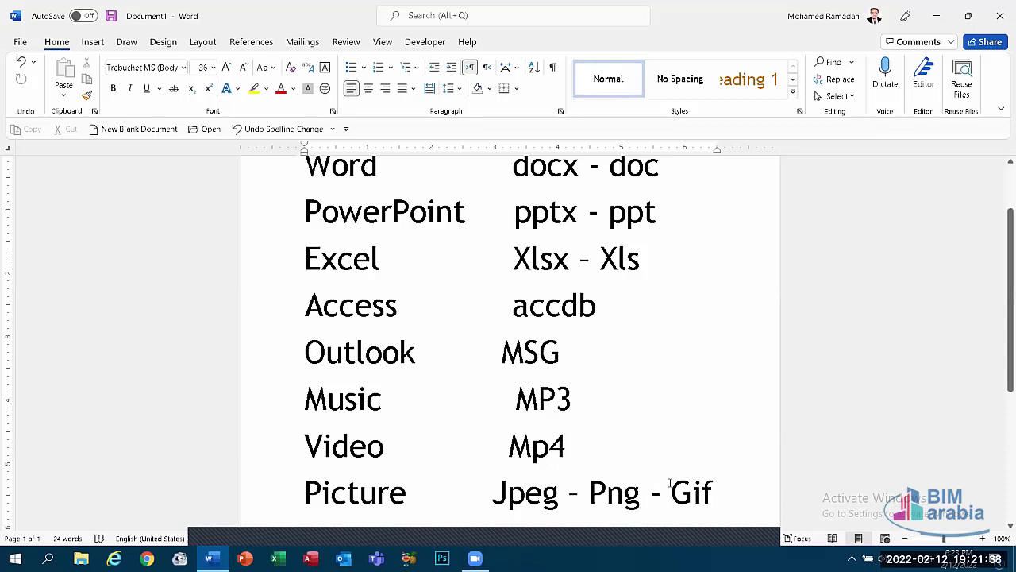
left_click_drag(672, 493, 716, 500)
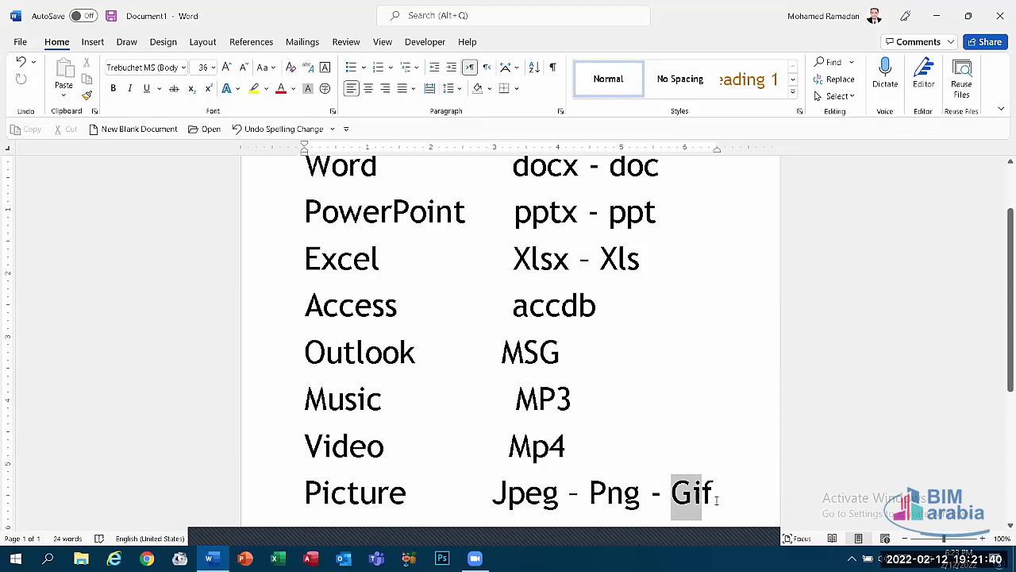
left_click(508, 68)
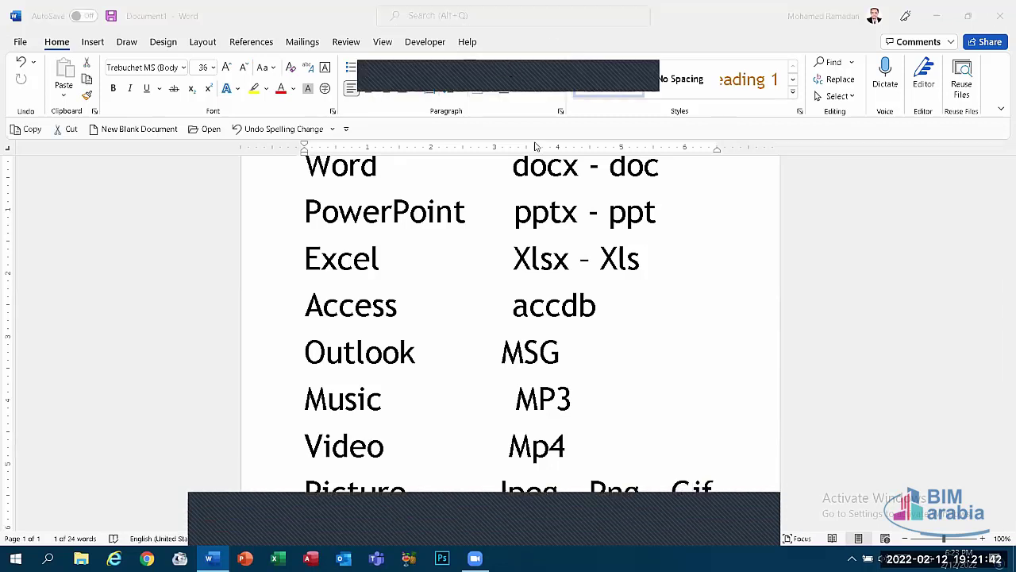
left_click(571, 96)
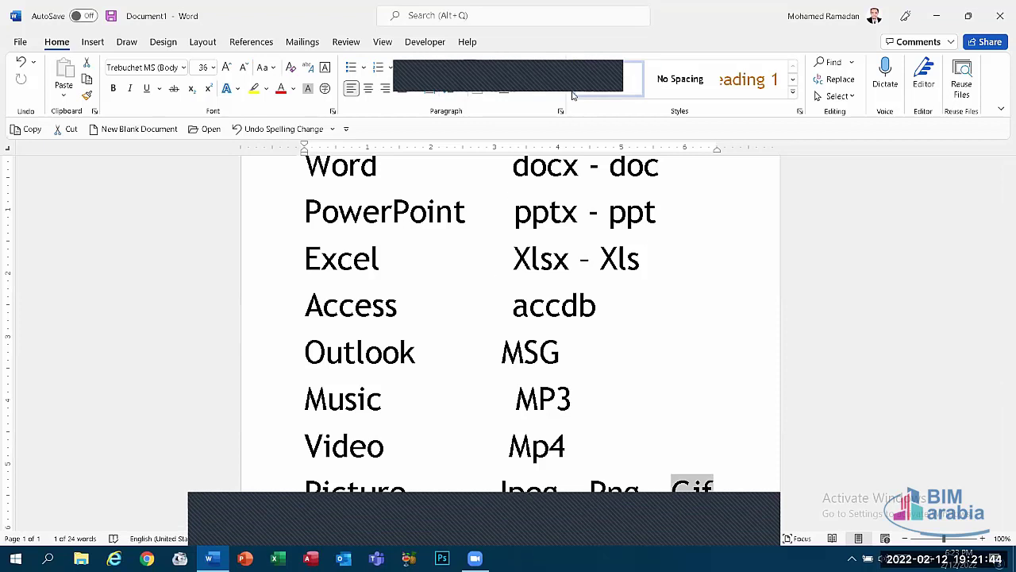
left_click(569, 74)
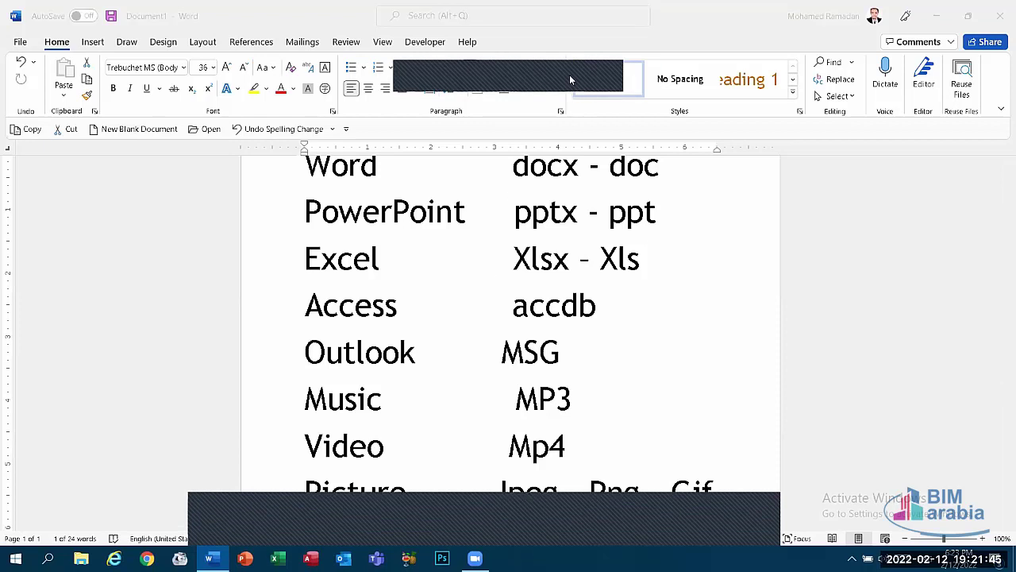
left_click(605, 216)
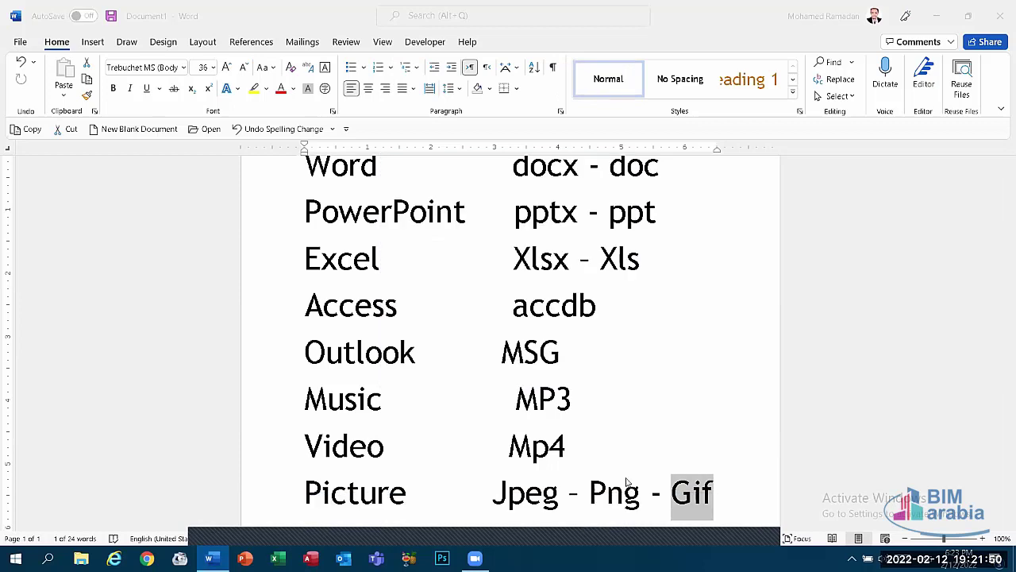
left_click(641, 494)
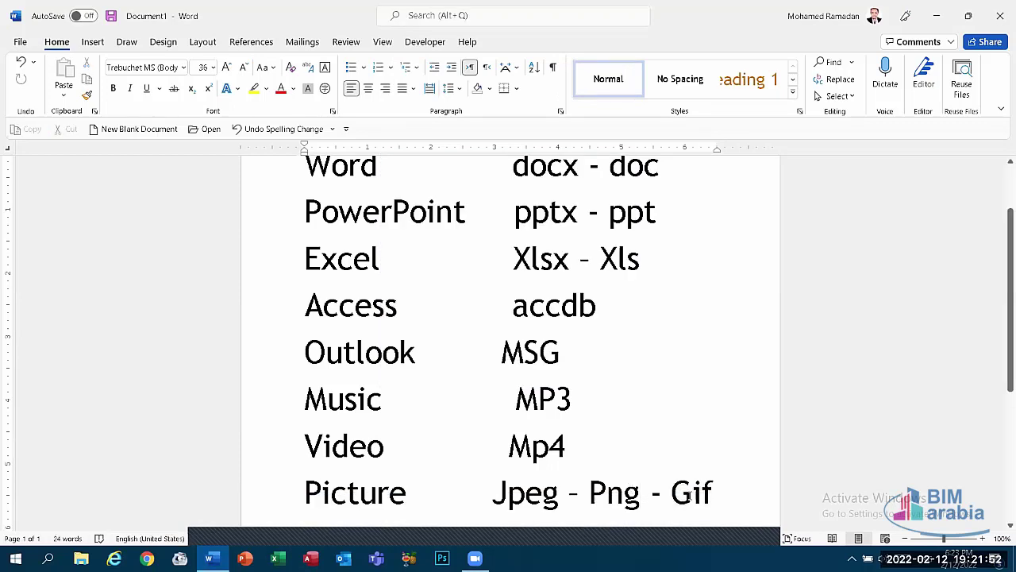
- Make the whole list of programs and file extensions bold and reduce its font size to 28
left_click_drag(691, 497, 243, 175)
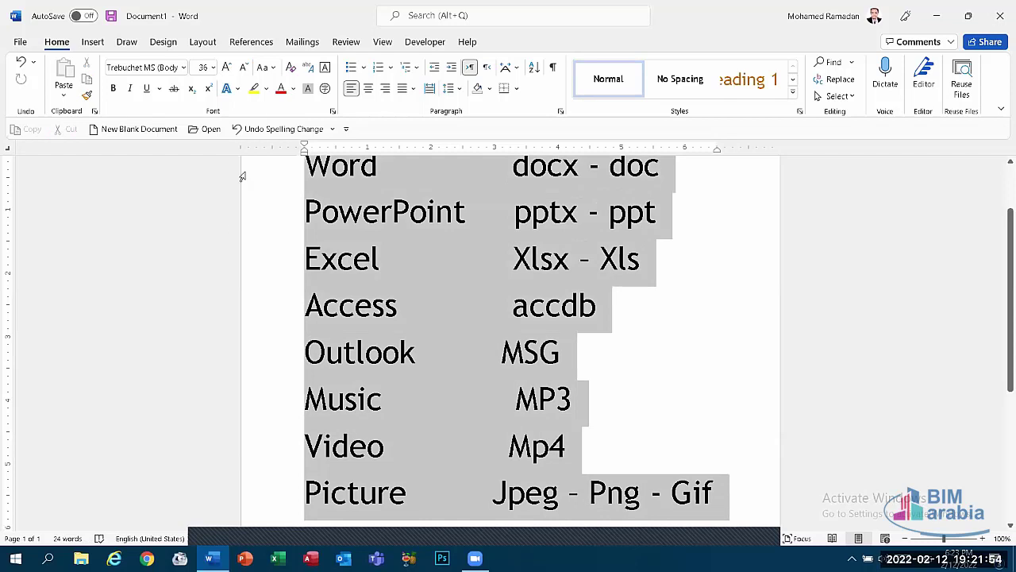
left_click(114, 89)
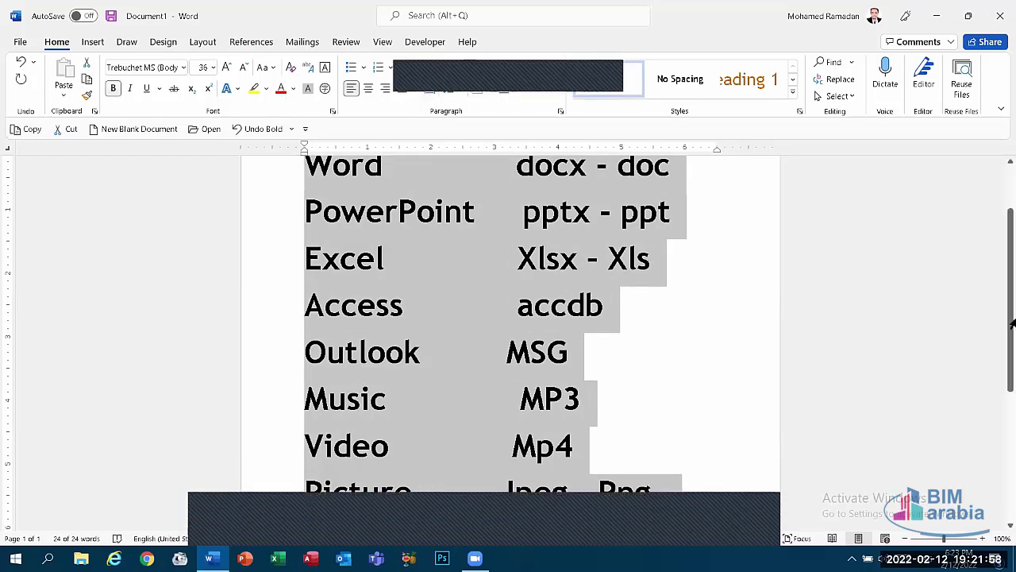
left_click_drag(1011, 330, 1008, 365)
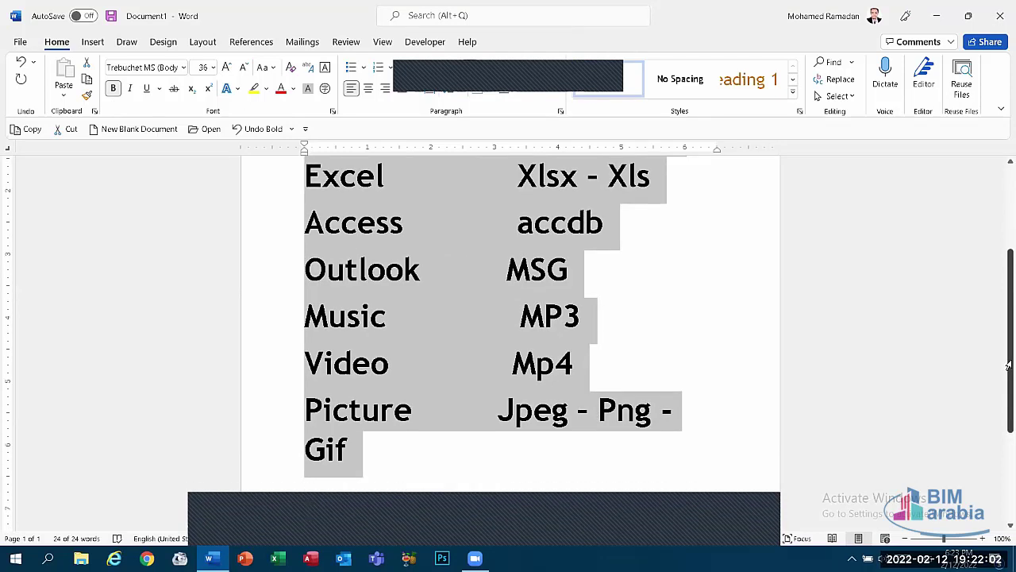
left_click(241, 68)
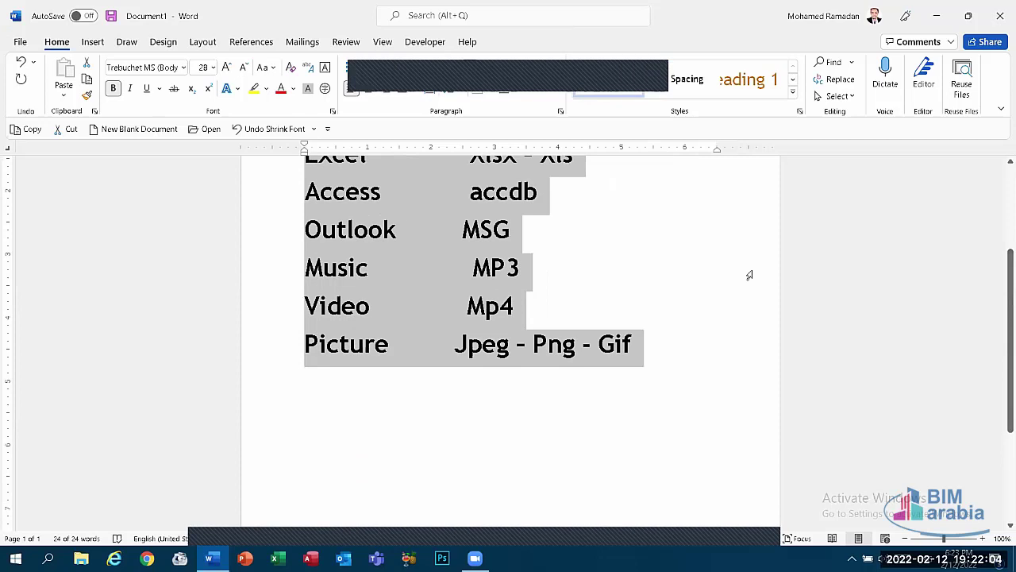
scroll(884, 273, "up", 5)
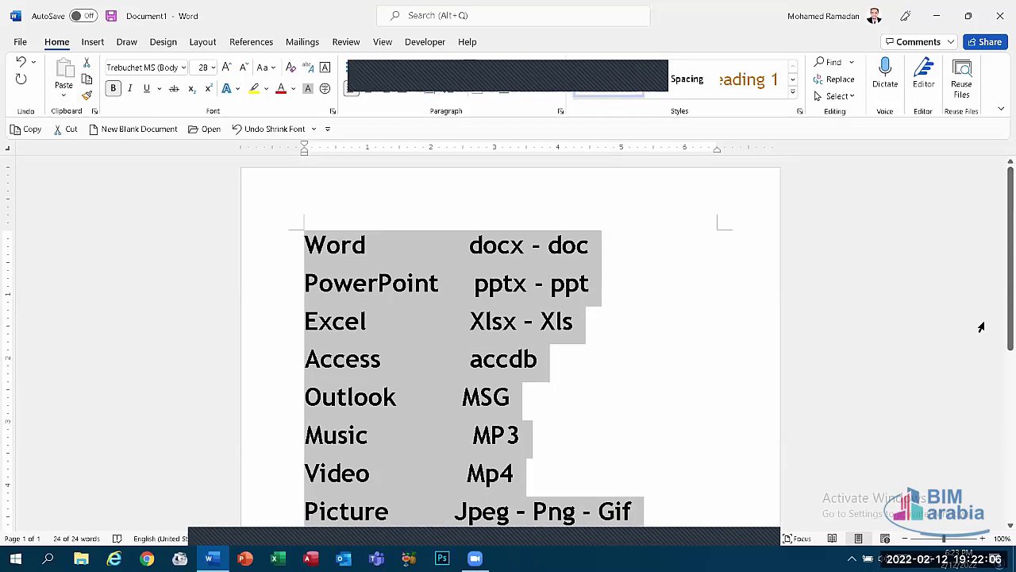
scroll(880, 218, "down", 2)
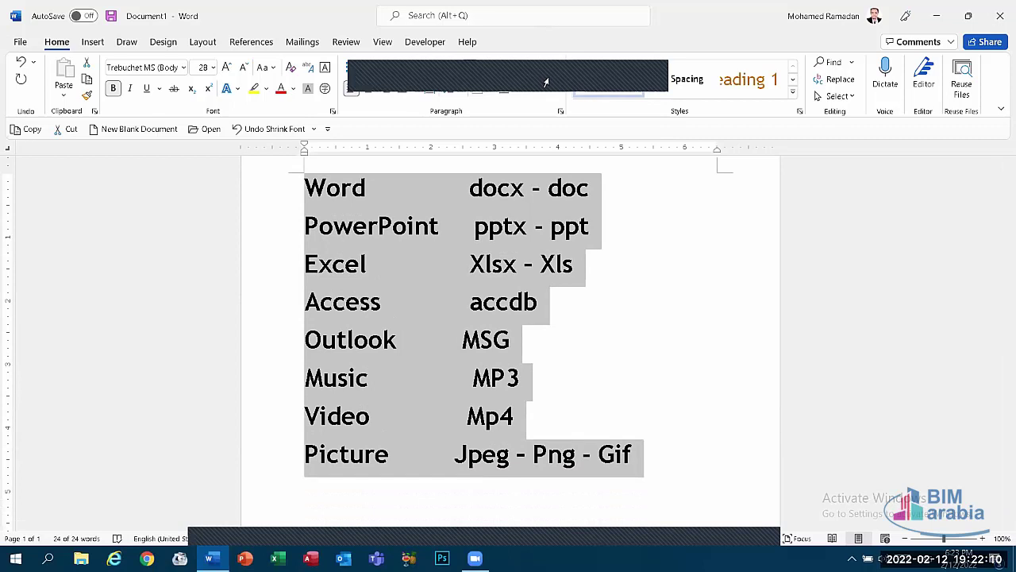
left_click(516, 416)
key("ctrl+a")
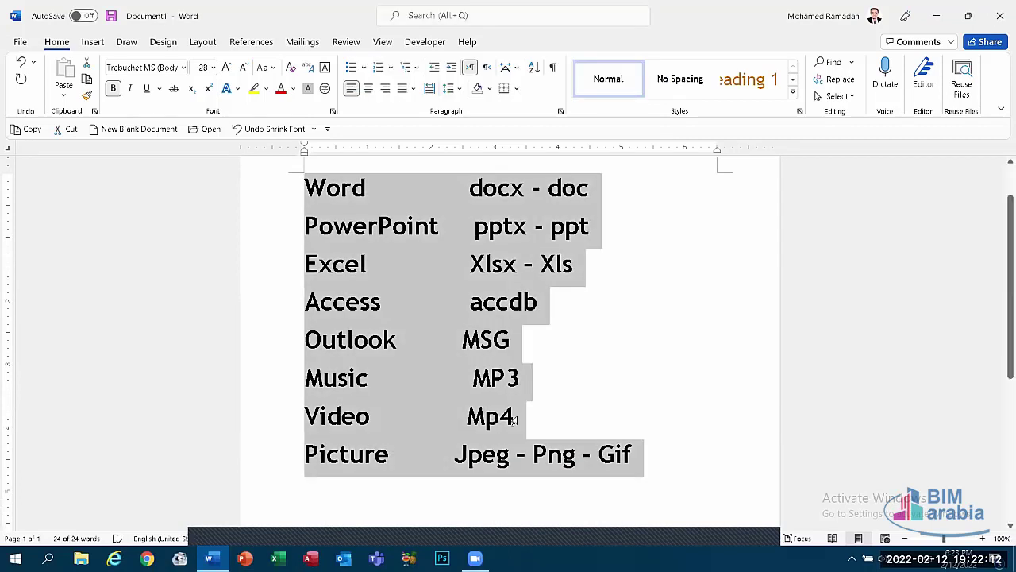
left_click(515, 419)
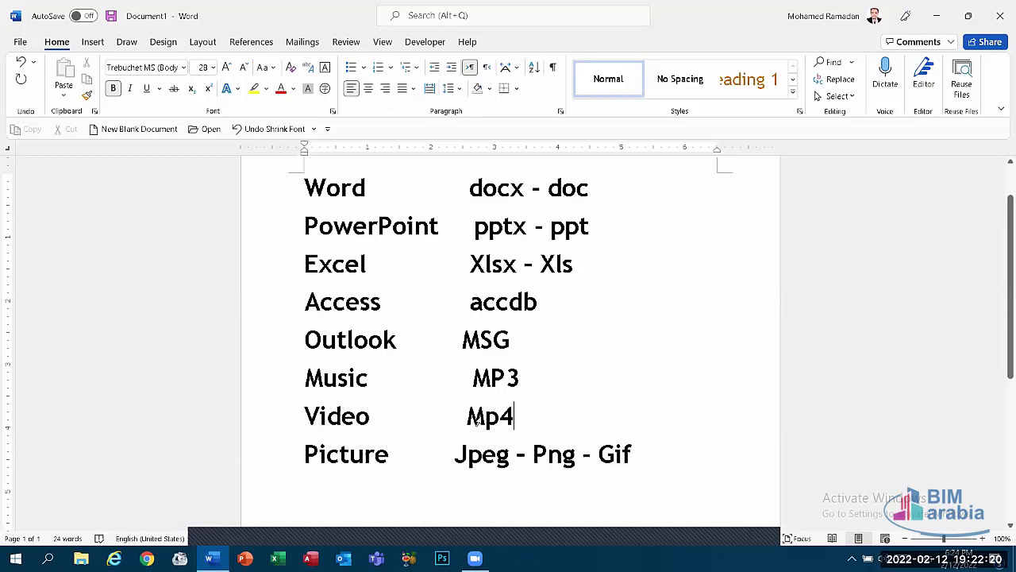
- Review the extensions in the list, highlighting the Video, Word and PowerPoint entries and checking the Picture and Excel lines
left_click_drag(460, 416, 517, 420)
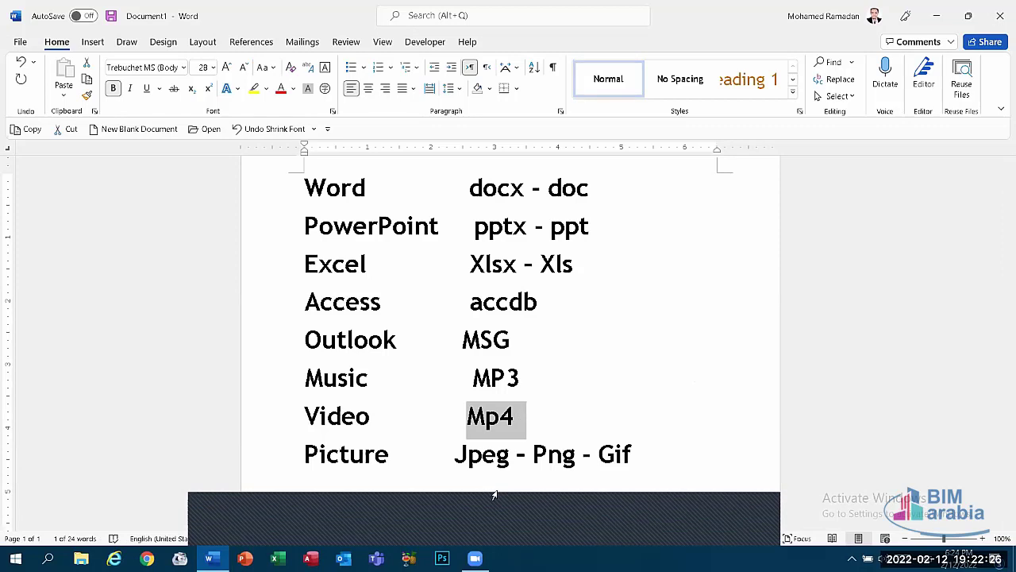
left_click(495, 494)
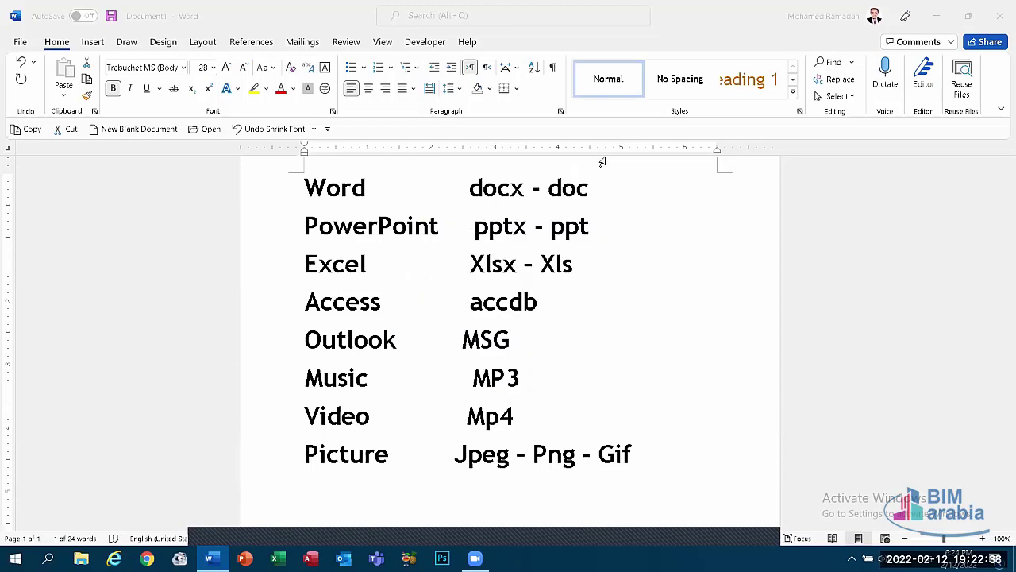
left_click(490, 461)
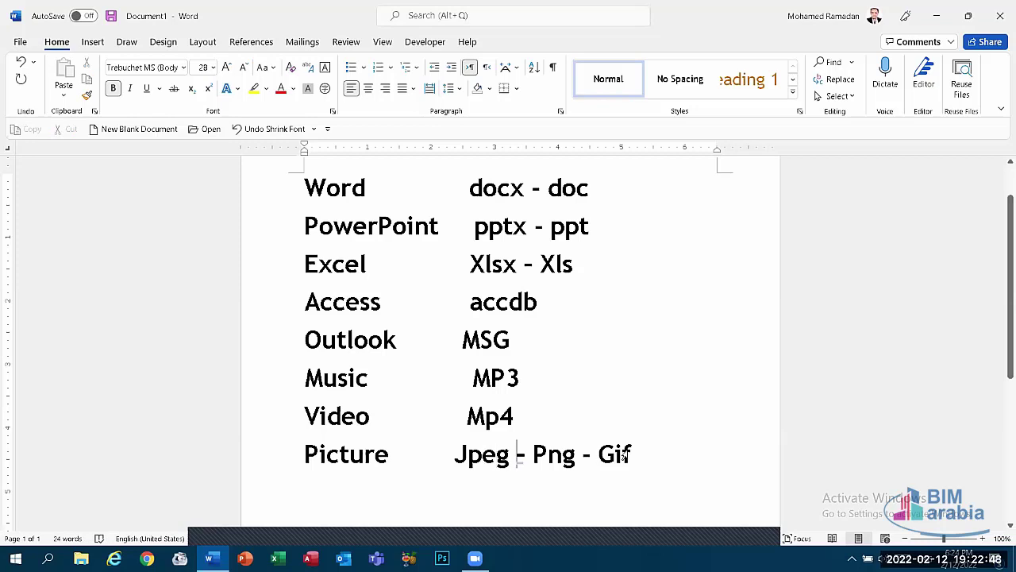
key("End")
left_click_drag(589, 190, 470, 198)
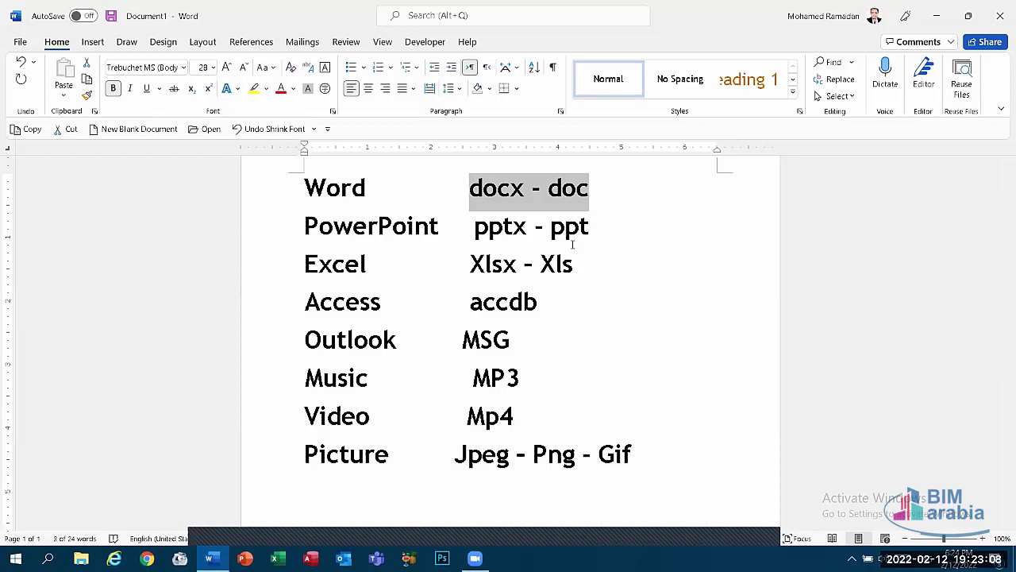
left_click_drag(597, 233, 474, 228)
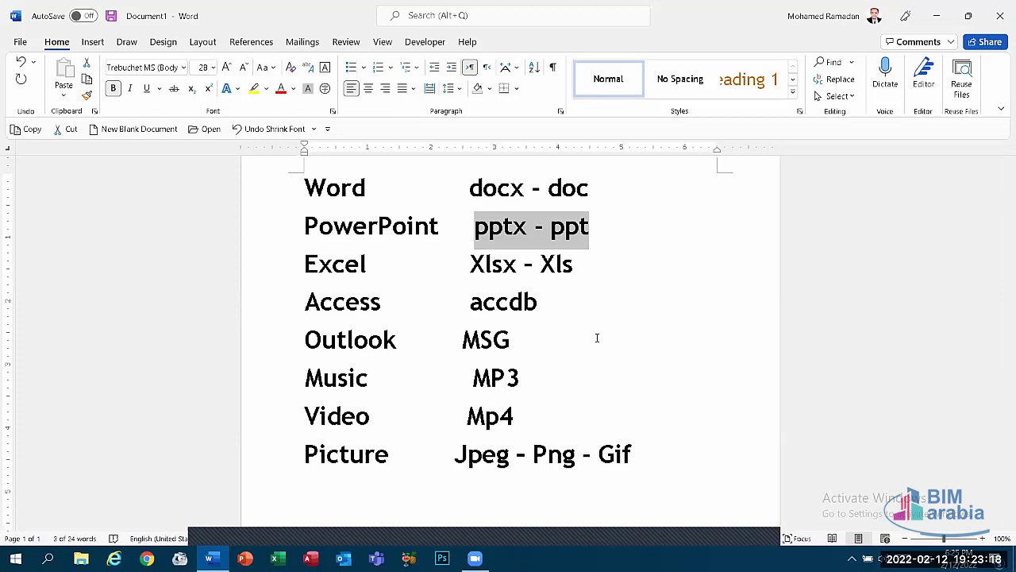
left_click(572, 296)
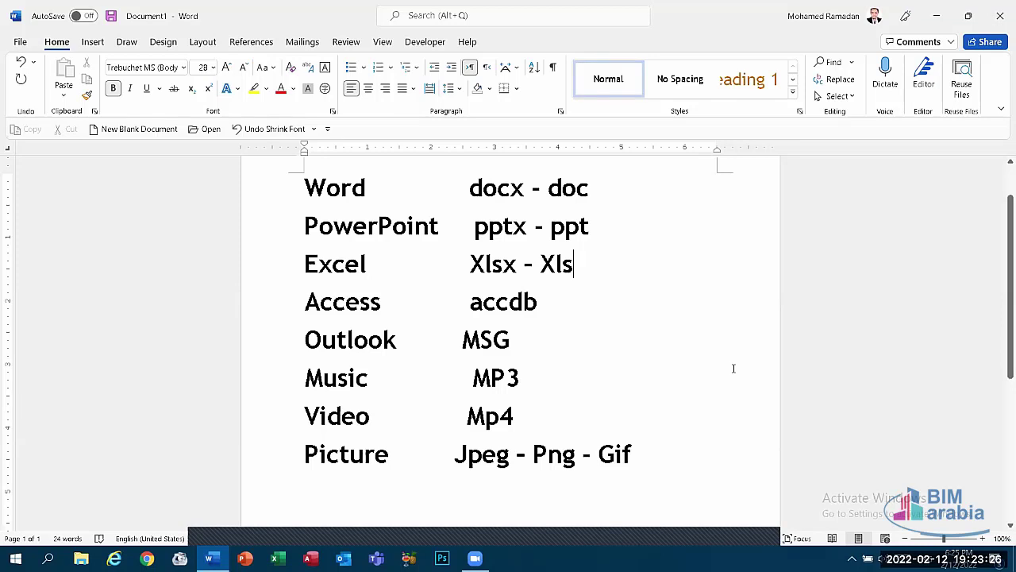
scroll(543, 368, "down", 4)
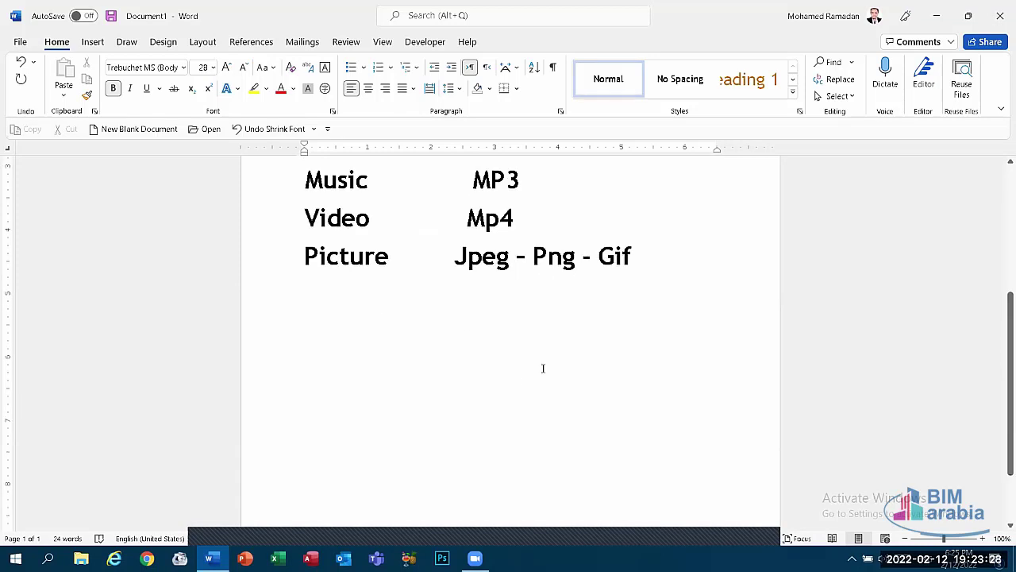
- Start a new row beneath Picture and enter "docm" aligned with the file extension column
double_click(542, 368)
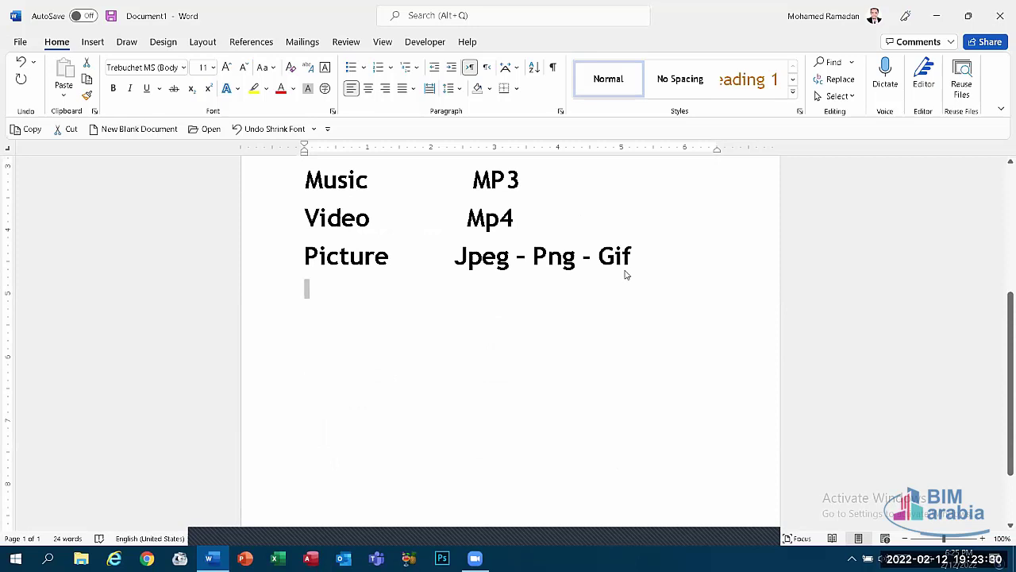
key("BackSpace")
key("Return")
key("Tab")
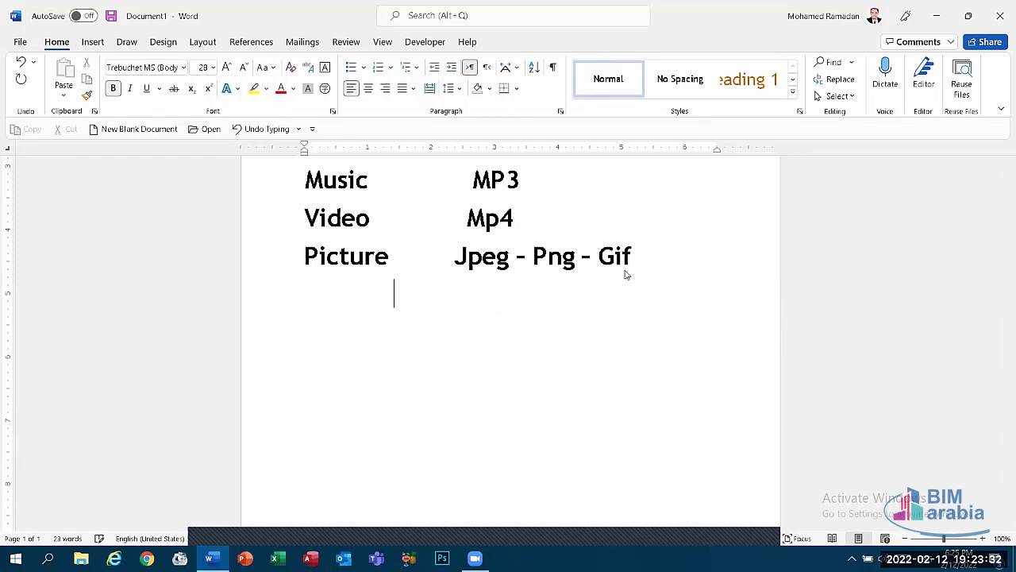
key("Tab")
type("docm")
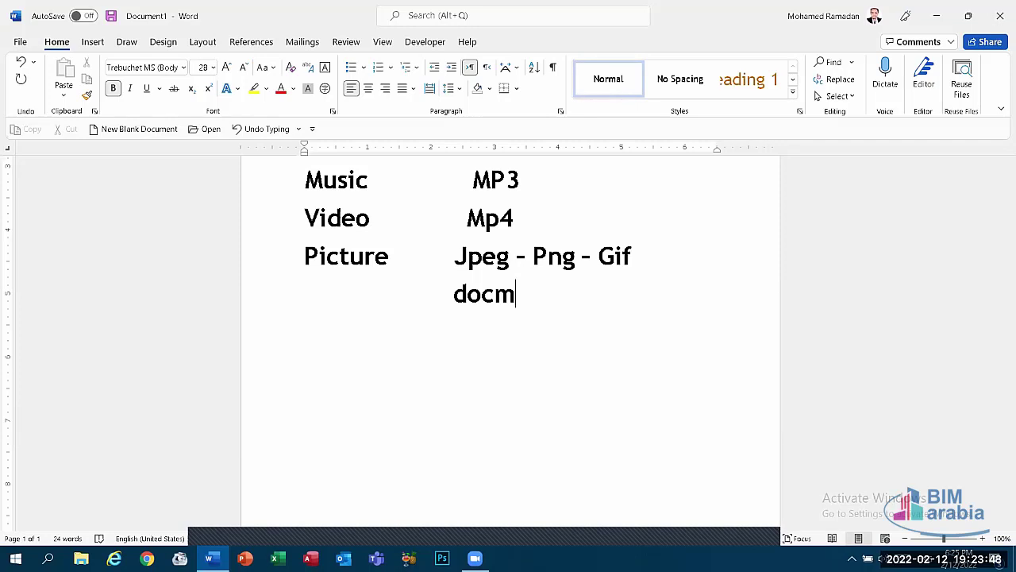
- Label the docm row "Word Micro" at the start of the line
left_click(435, 320)
left_click(324, 297)
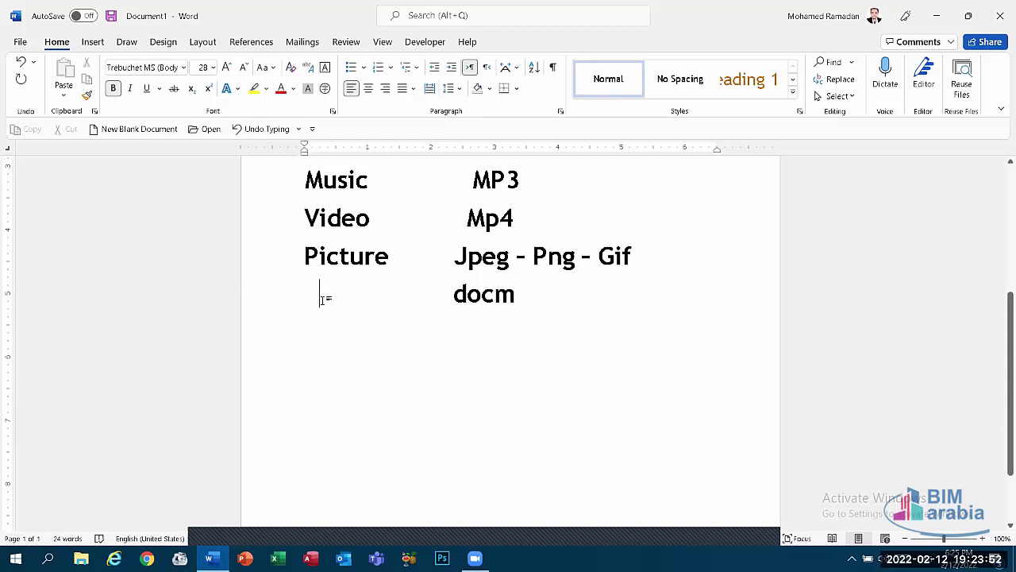
type("W ")
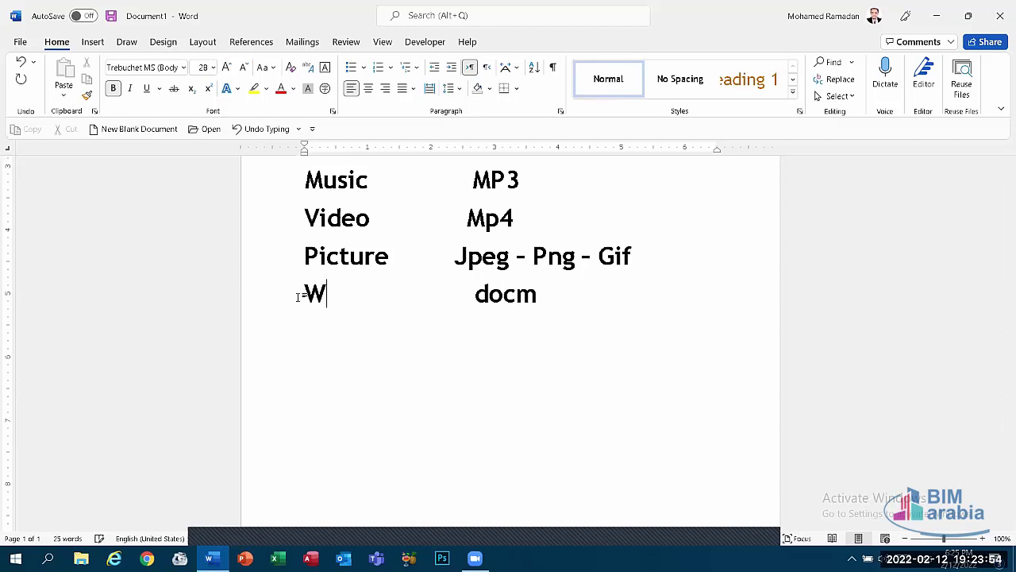
type("ord ")
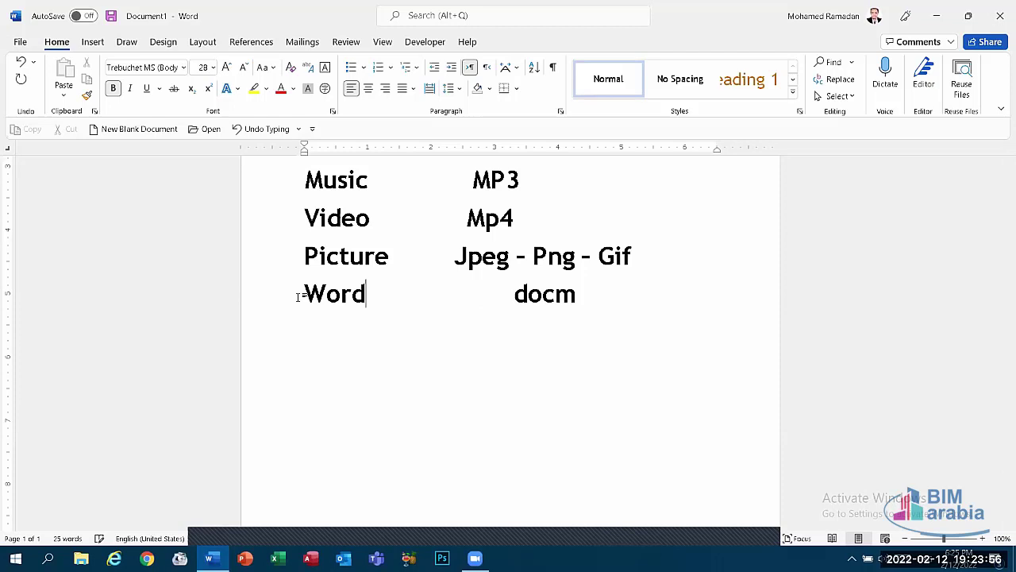
type("Micro")
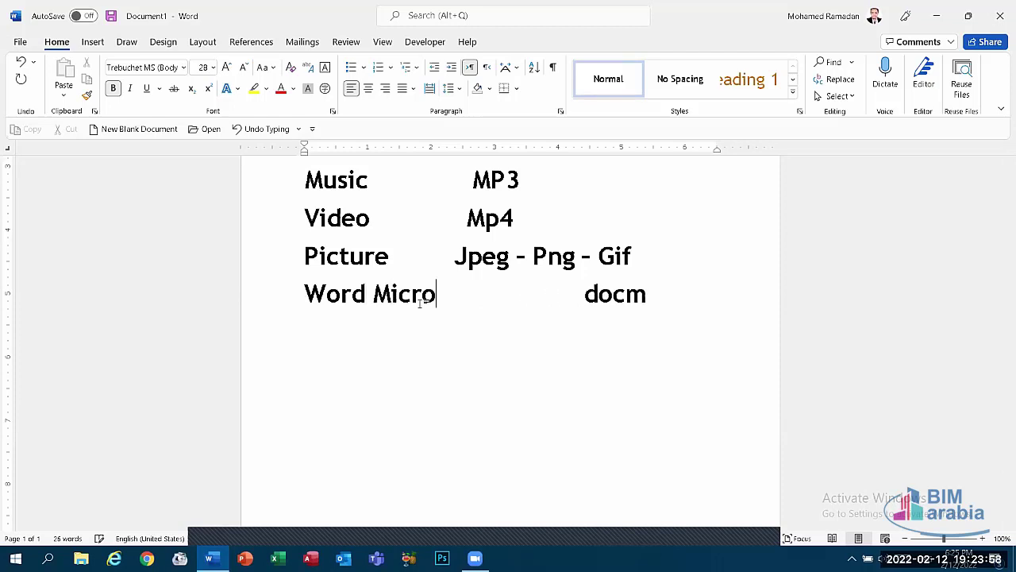
- Remove the extra spacing between "Word Micro" and "docm" to bring the extension closer to its column
left_click(520, 301)
key("BackSpace")
key("BackSpace")
key("BackSpace")
key("BackSpace")
key("BackSpace")
key("BackSpace")
key("BackSpace")
key("BackSpace")
key("BackSpace")
key("BackSpace")
key("BackSpace")
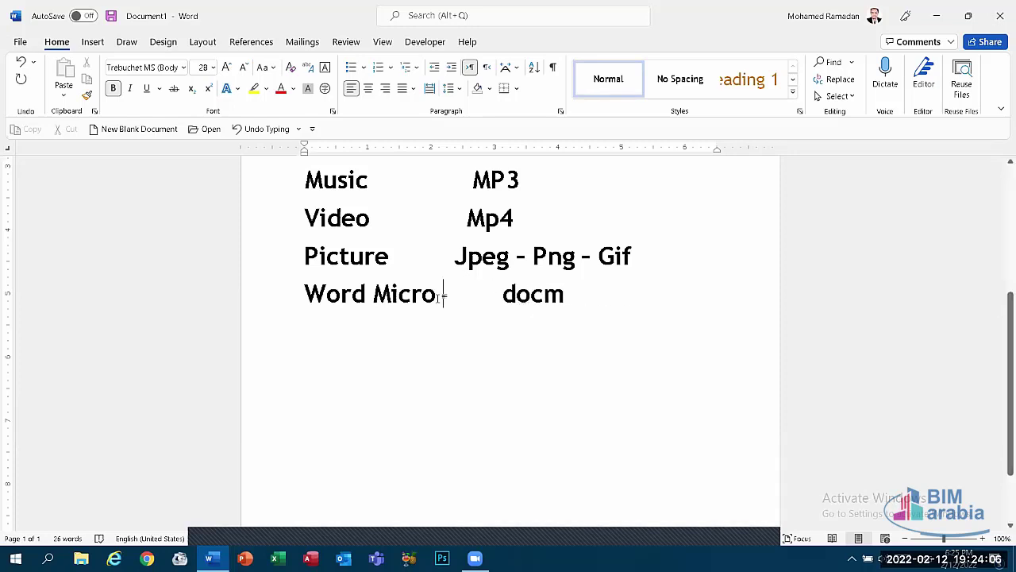
left_click_drag(441, 297, 364, 303)
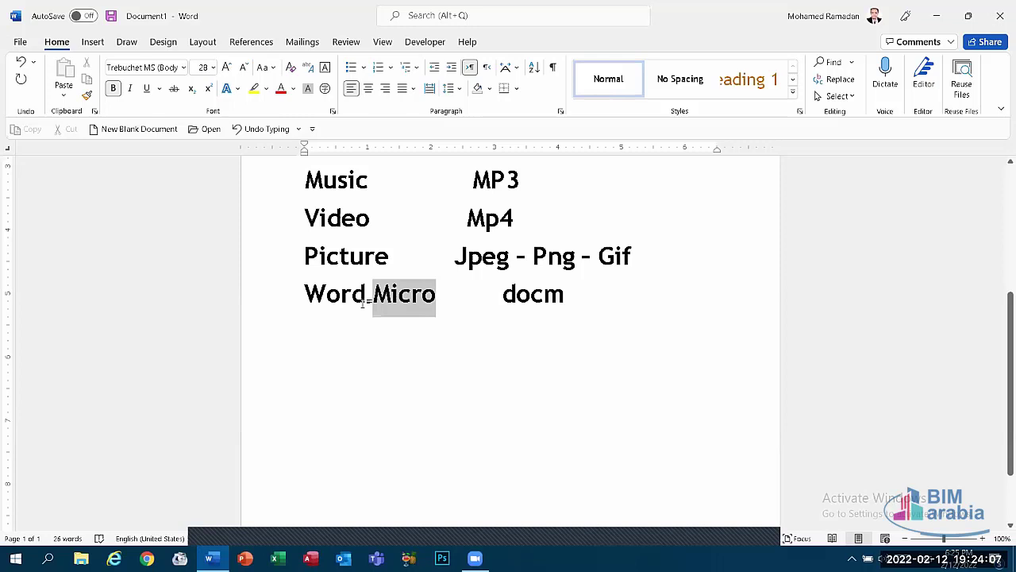
key("shift+Home")
left_click(458, 255)
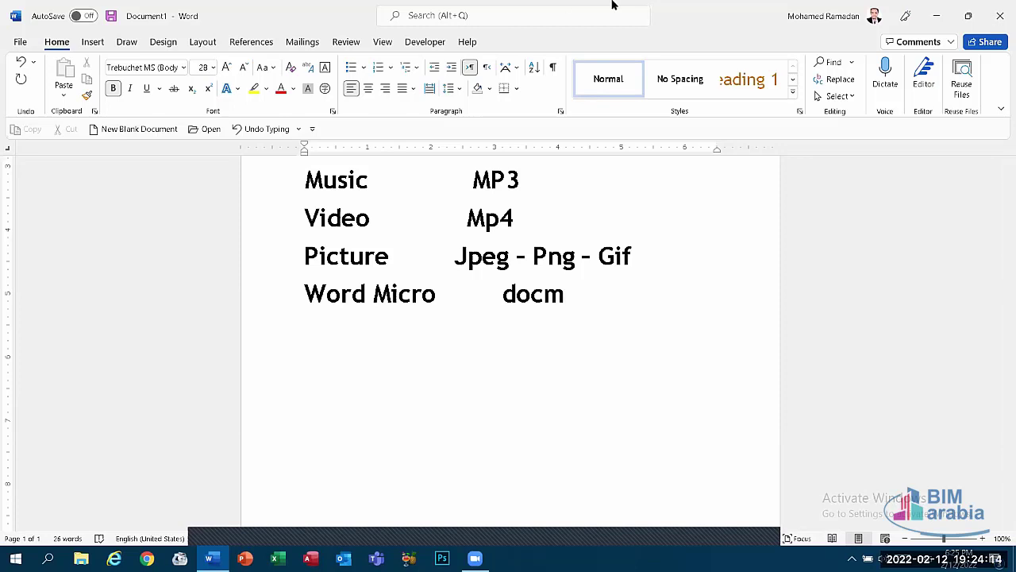
- Minimize the document and restore the saved desktop icon layout
left_click_drag(1000, 374, 998, 31)
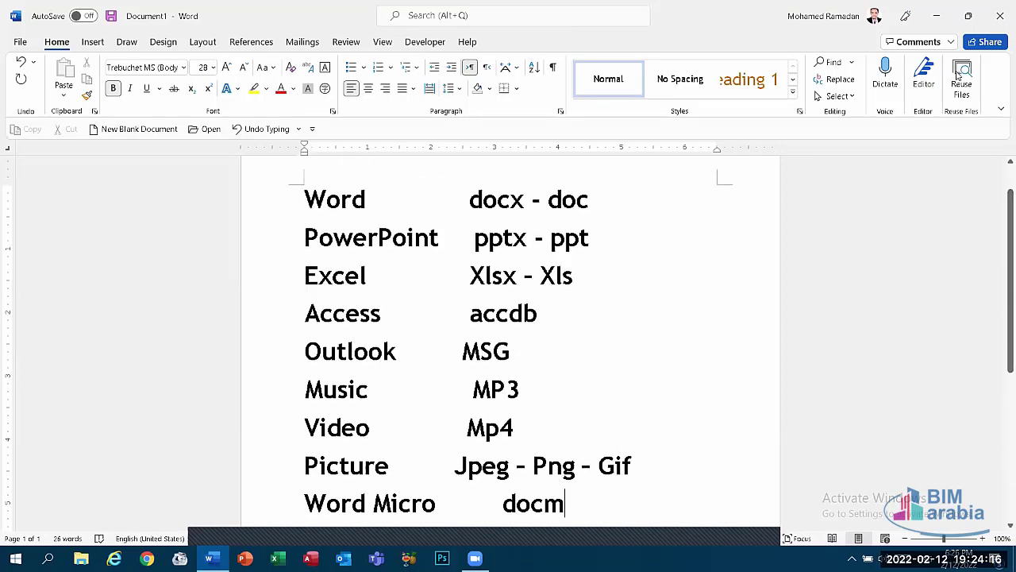
left_click(933, 17)
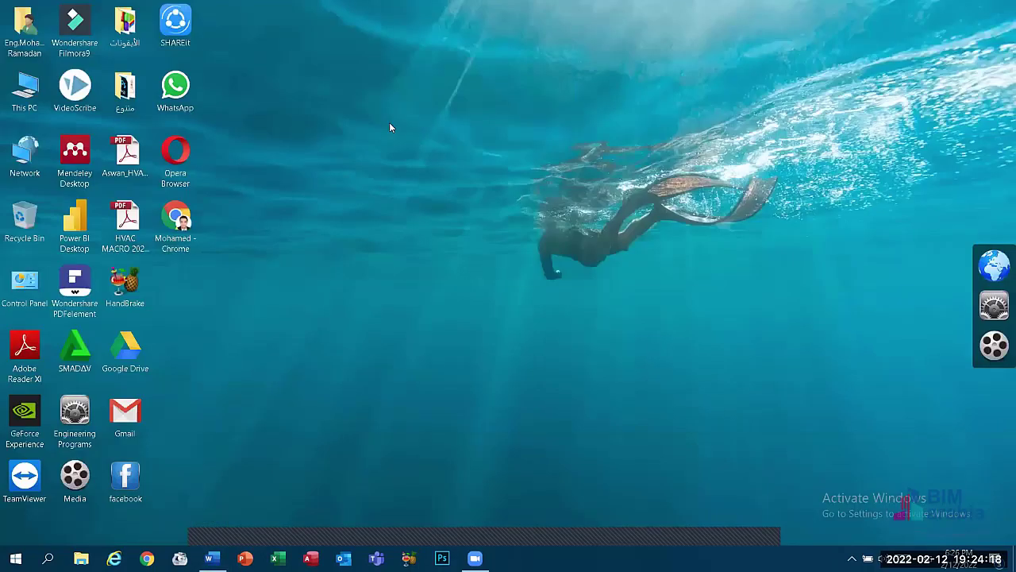
right_click(389, 125)
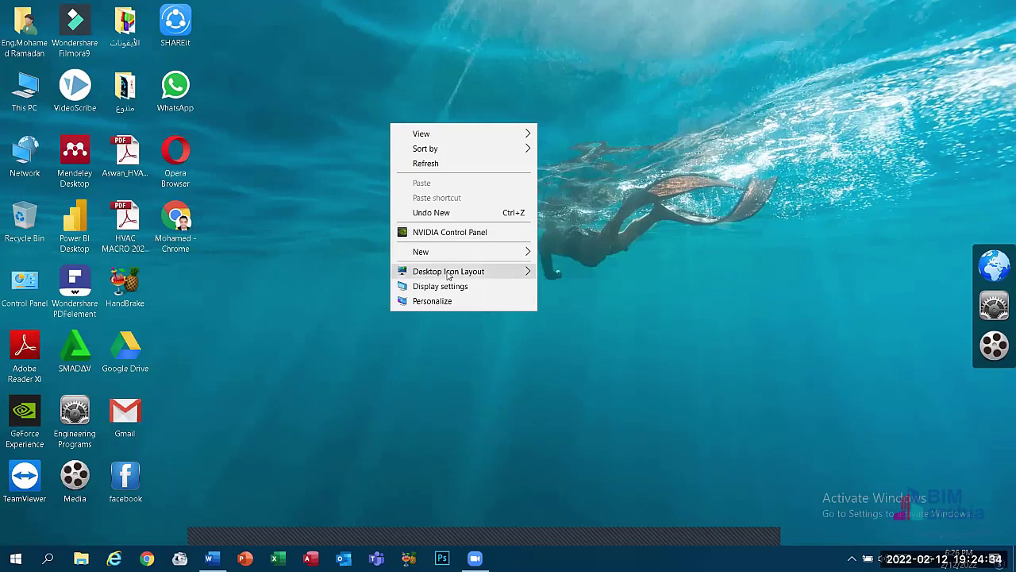
mouse_move(448, 275)
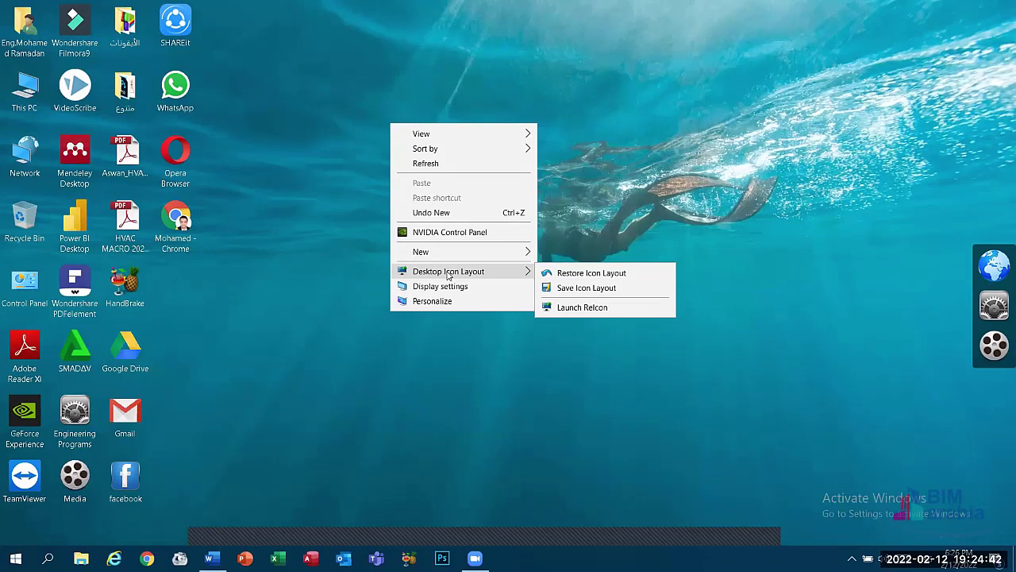
left_click(570, 277)
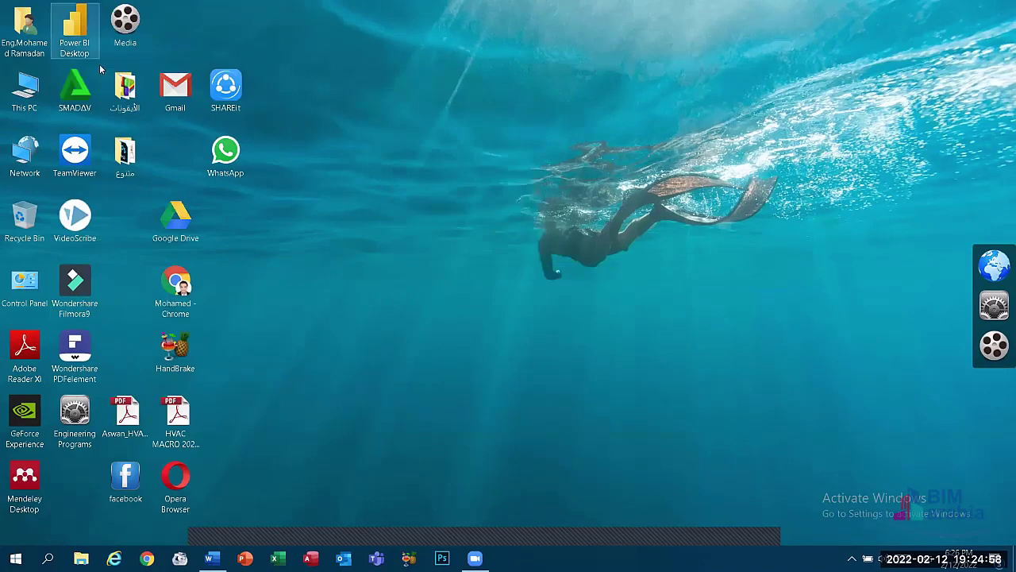
left_click(146, 154)
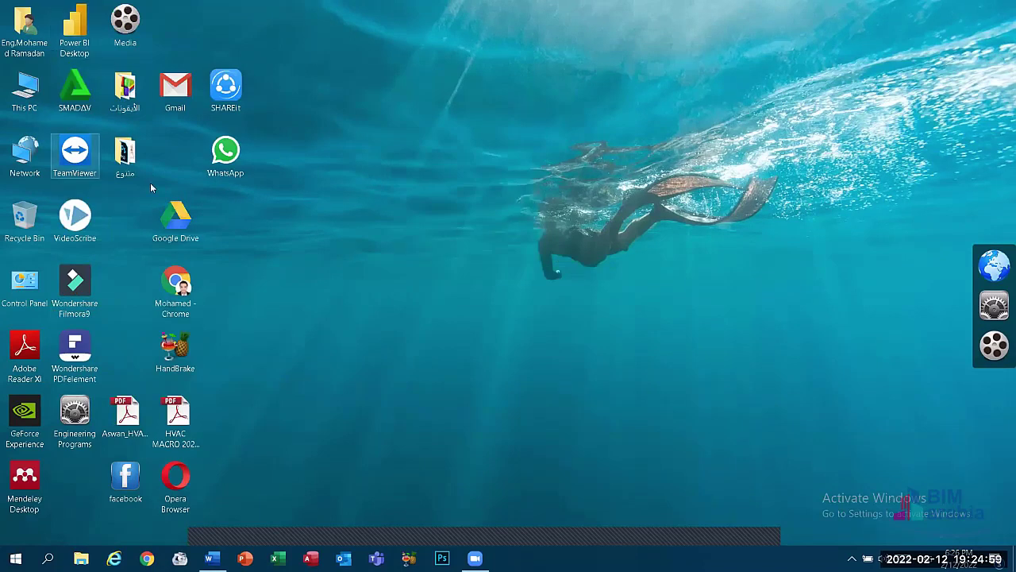
- Restore the saved desktop icon layout once more
right_click(356, 199)
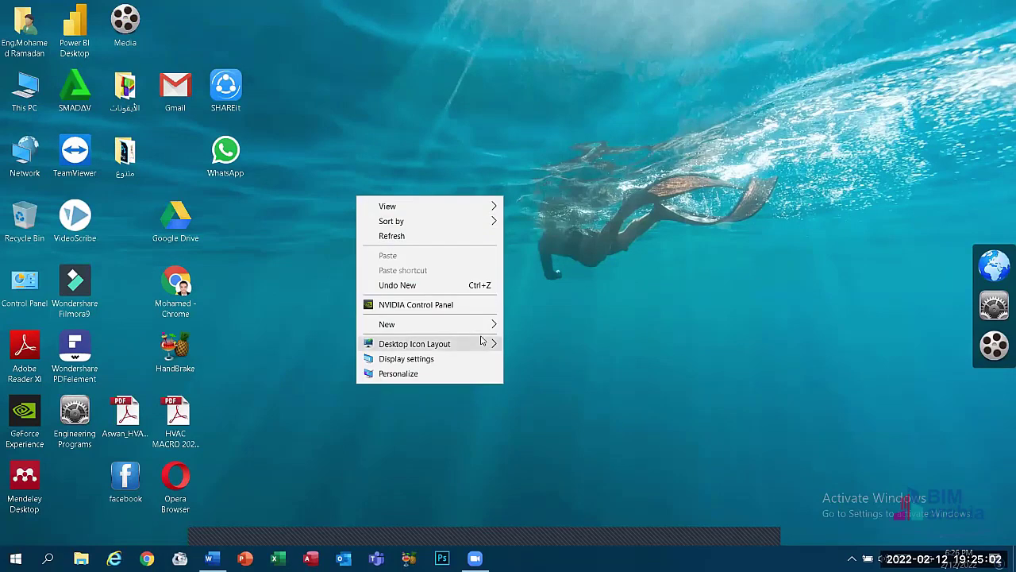
left_click(525, 346)
right_click(291, 184)
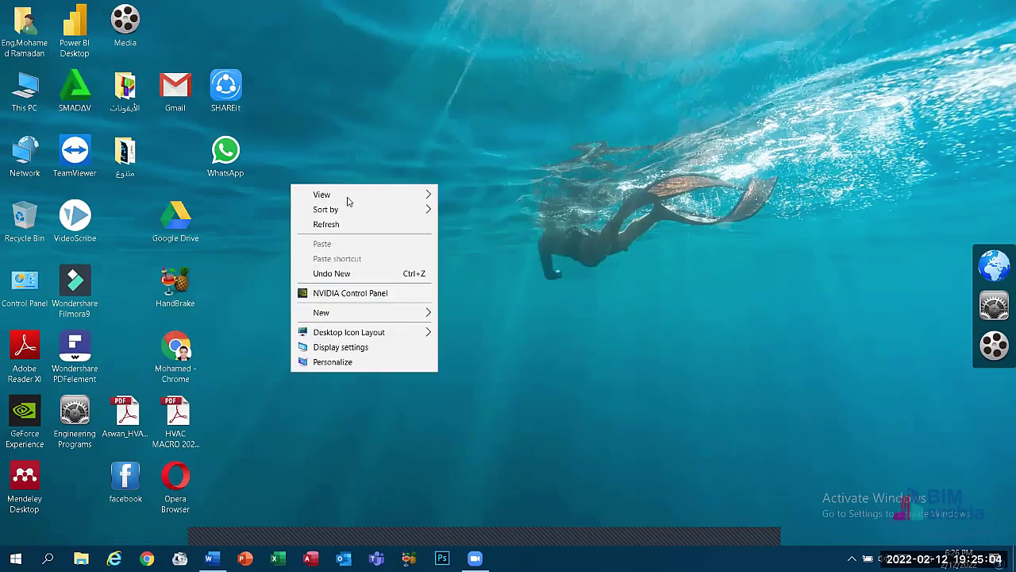
left_click(220, 246)
- Move the Google Drive, HandBrake and Chrome icons into the free slots of the third desktop icon column
left_click_drag(175, 218, 124, 222)
left_click_drag(171, 280, 117, 288)
left_click(176, 349)
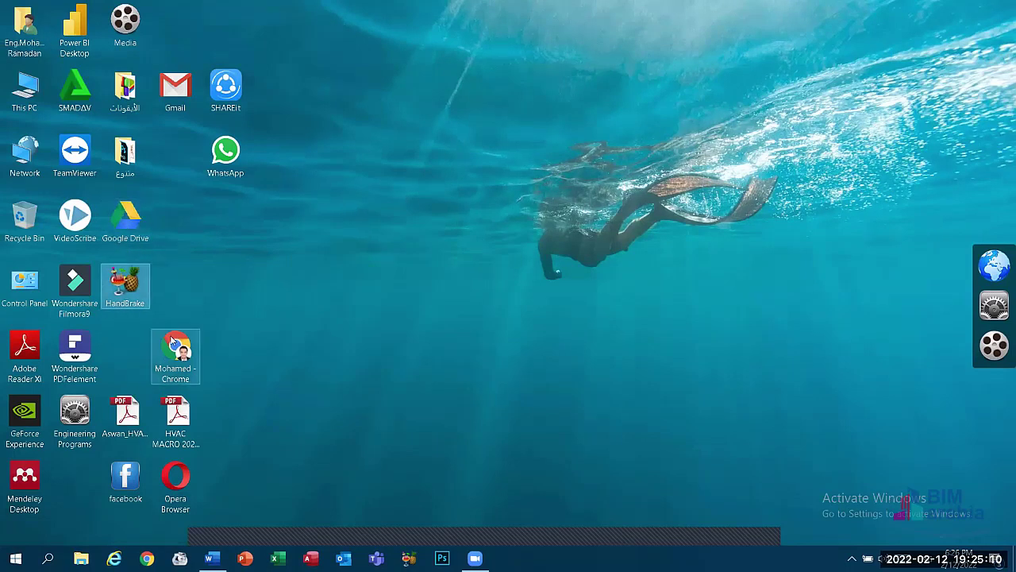
left_click_drag(175, 349, 125, 343)
- Move the HVAC MACRO PDF below Engineering Programs, Opera Browser above Gmail, and SHAREit and WhatsApp below Gmail
left_click_drag(176, 421, 76, 483)
left_click(175, 480)
left_click_drag(175, 480, 176, 25)
left_click_drag(284, 222, 222, 27)
left_click_drag(225, 89, 180, 157)
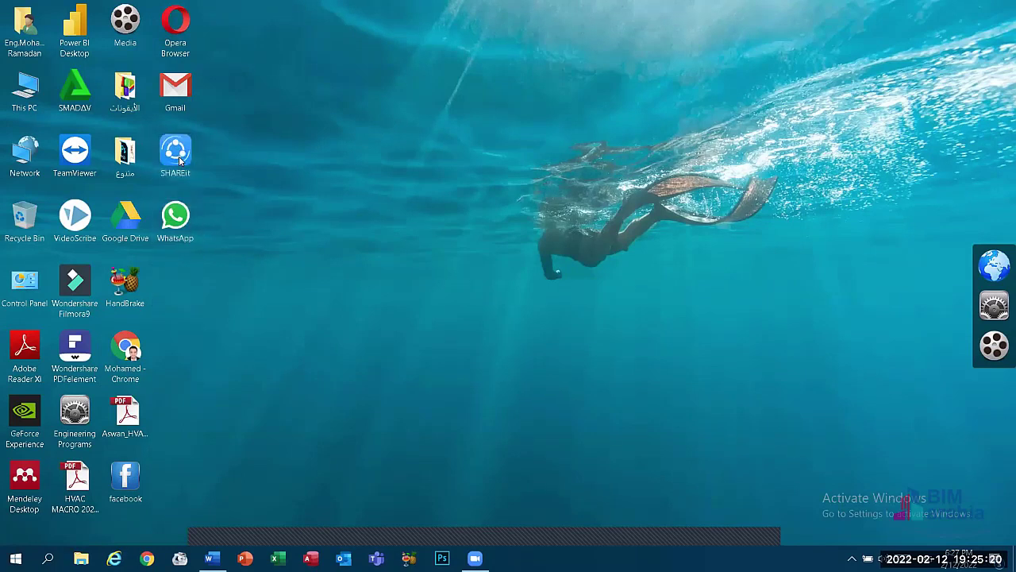
- Save the current arrangement of desktop icons as an icon layout
right_click(323, 215)
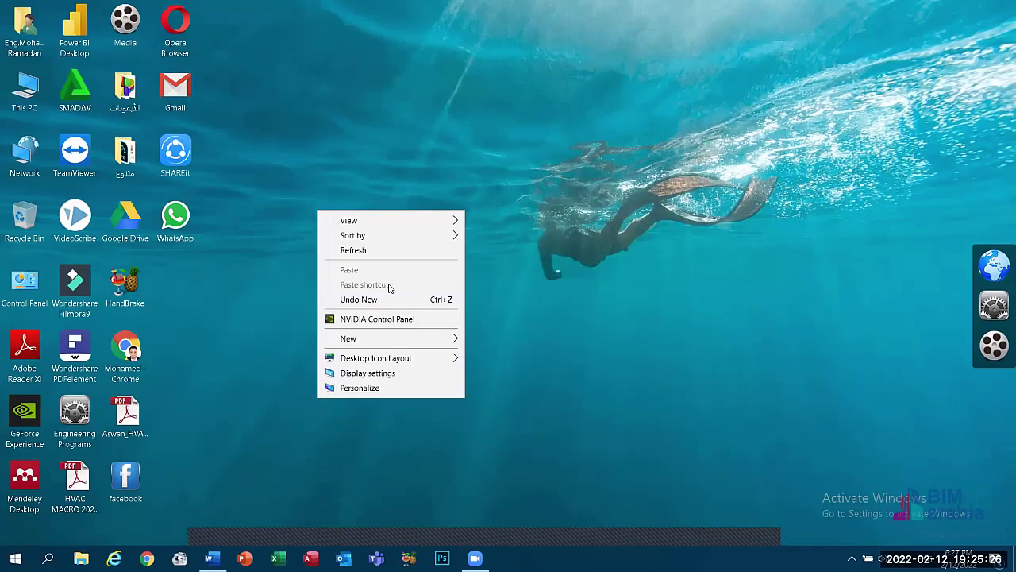
mouse_move(437, 360)
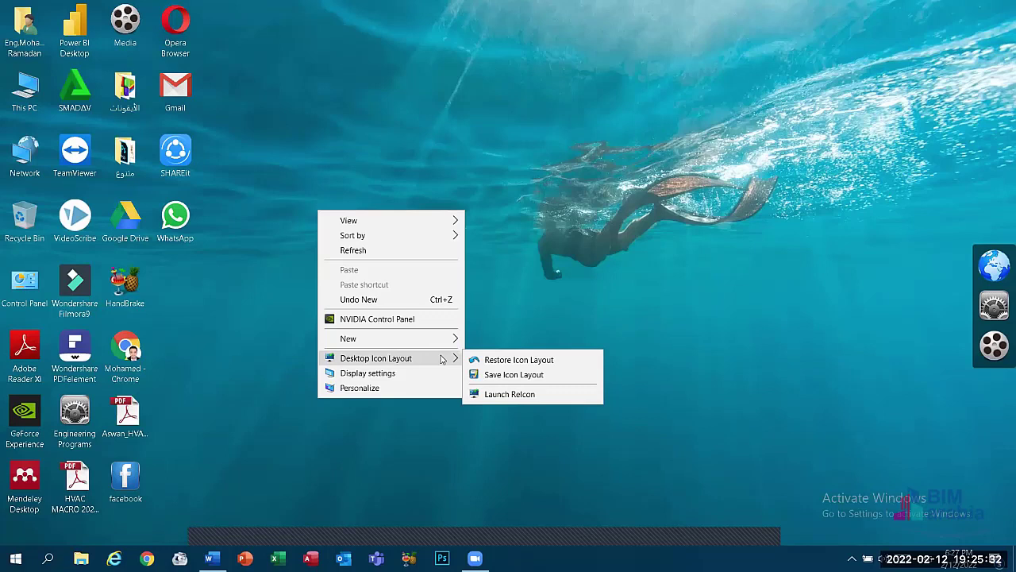
left_click(491, 375)
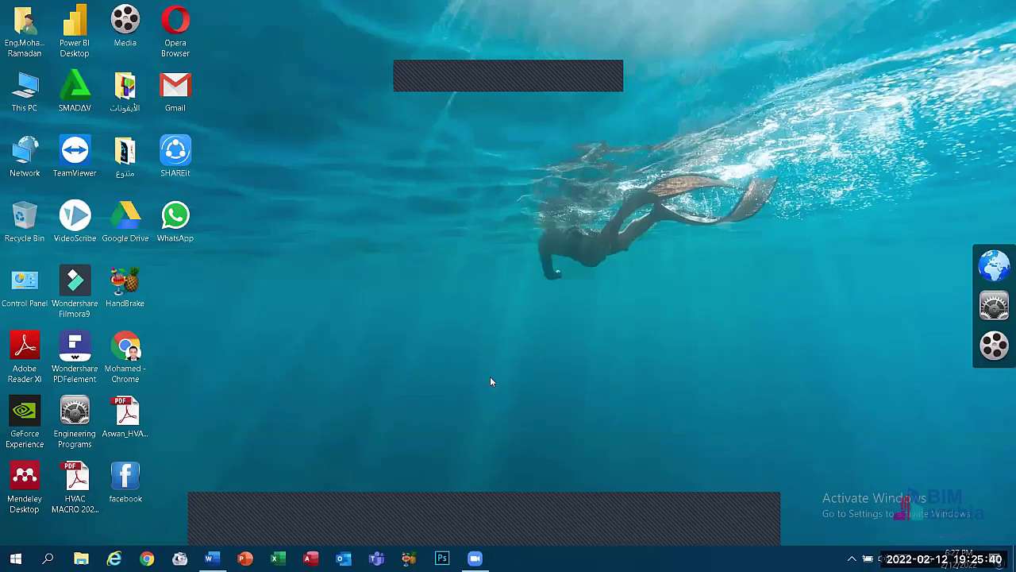
key("s")
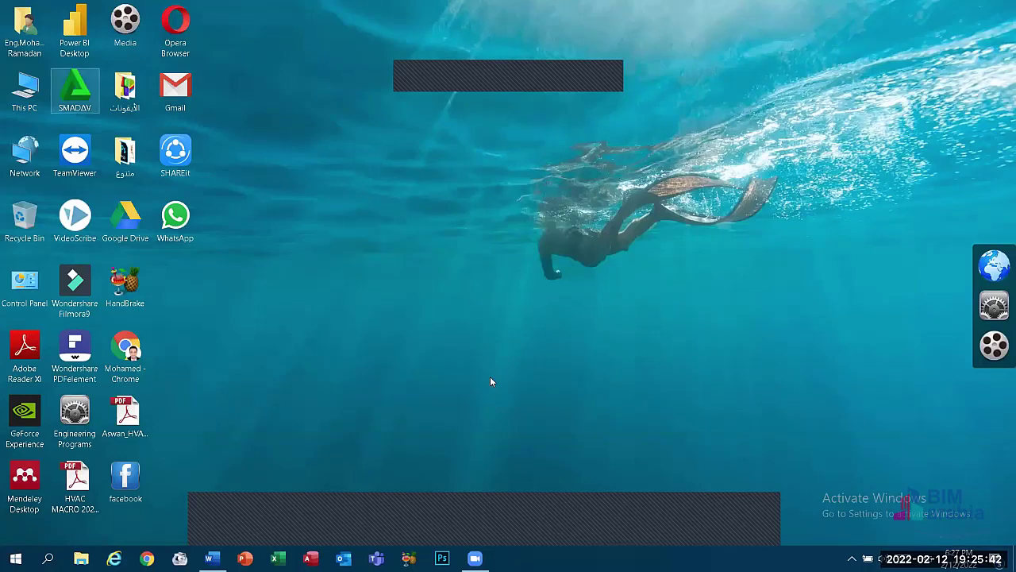
left_click(490, 381)
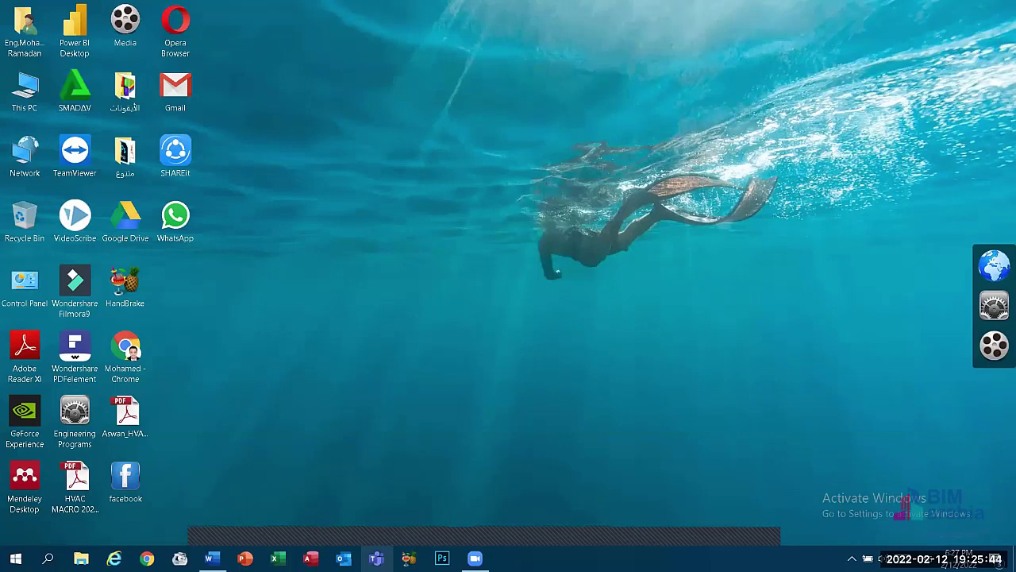
- Launch ReIcon from the desktop and go through the saved icon layouts in its list
right_click(308, 275)
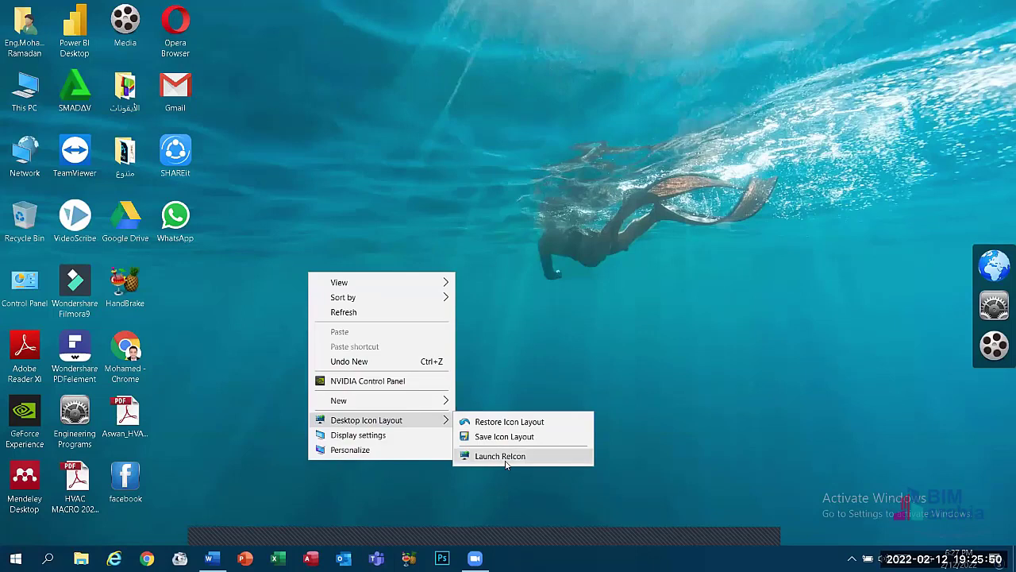
left_click(505, 460)
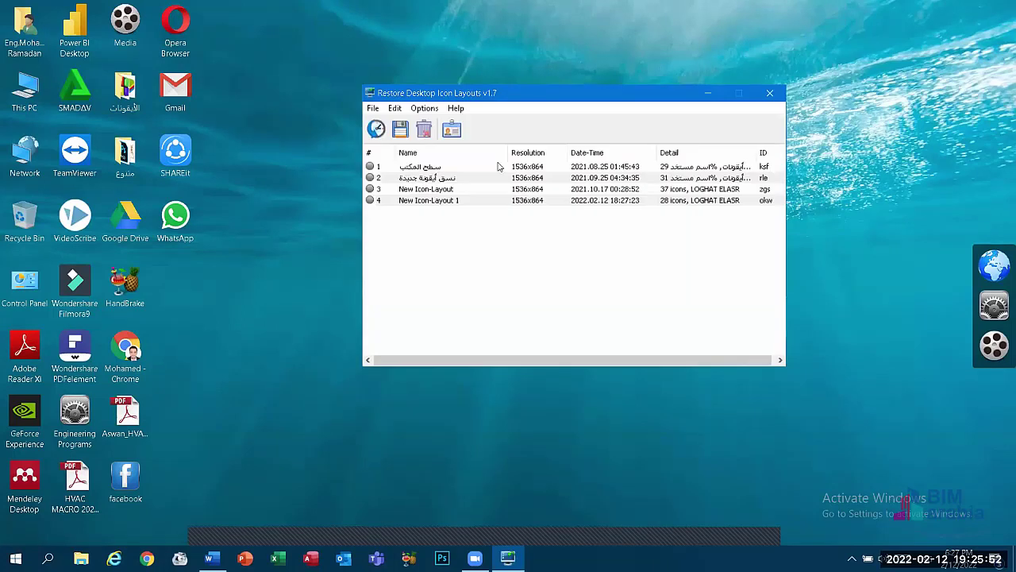
left_click(498, 166)
left_click(496, 177)
left_click(493, 189)
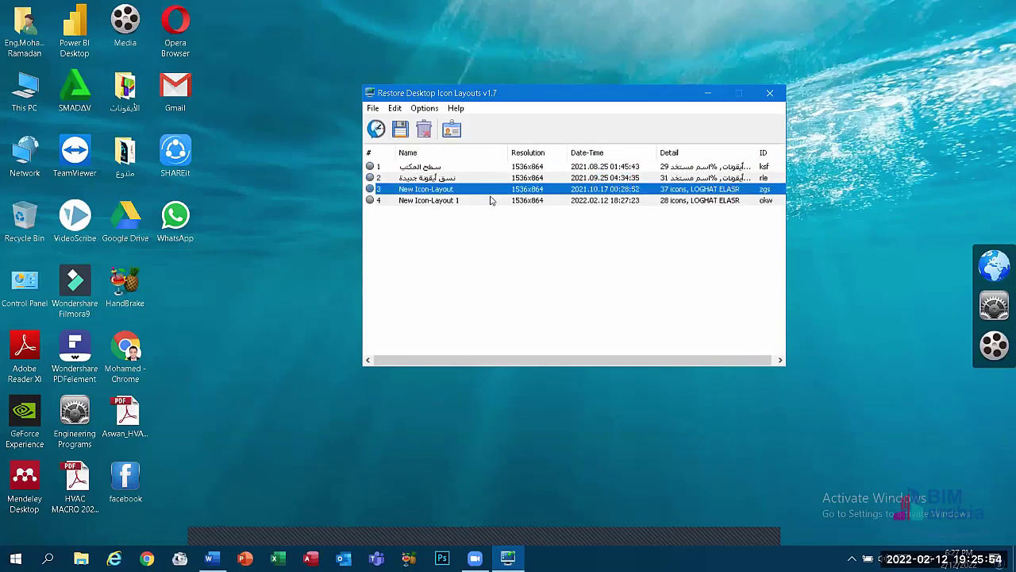
left_click(491, 200)
left_click(479, 190)
left_click(458, 168)
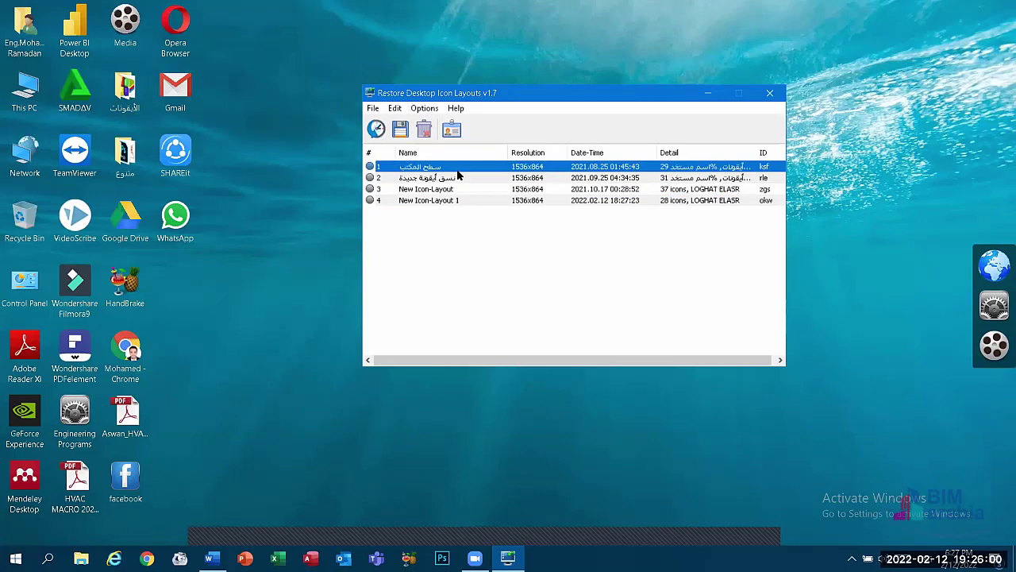
- Delete the saved layouts "New Icon-Layout 1" and "New Icon-Layout" from the list
key("End")
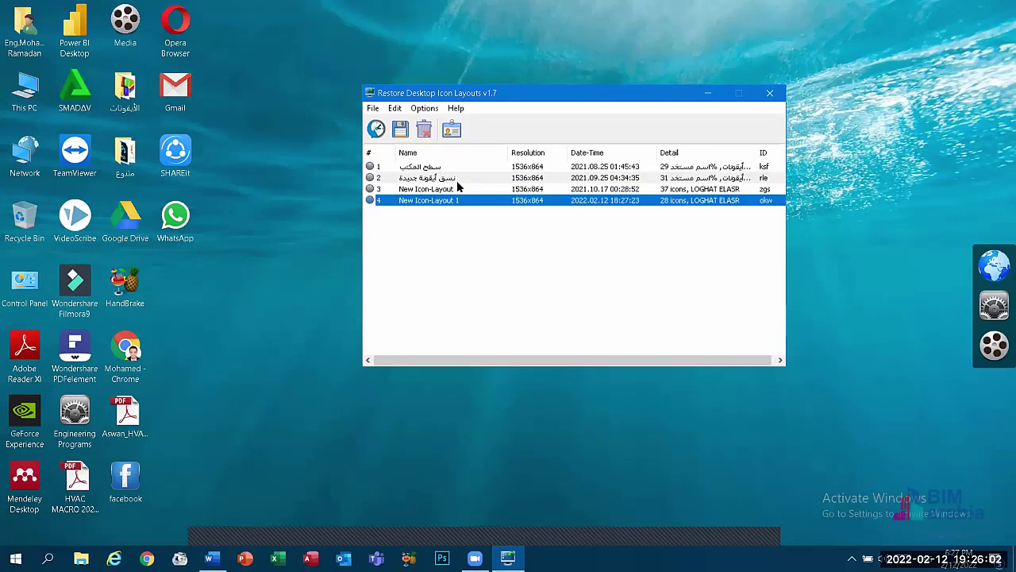
left_click(423, 133)
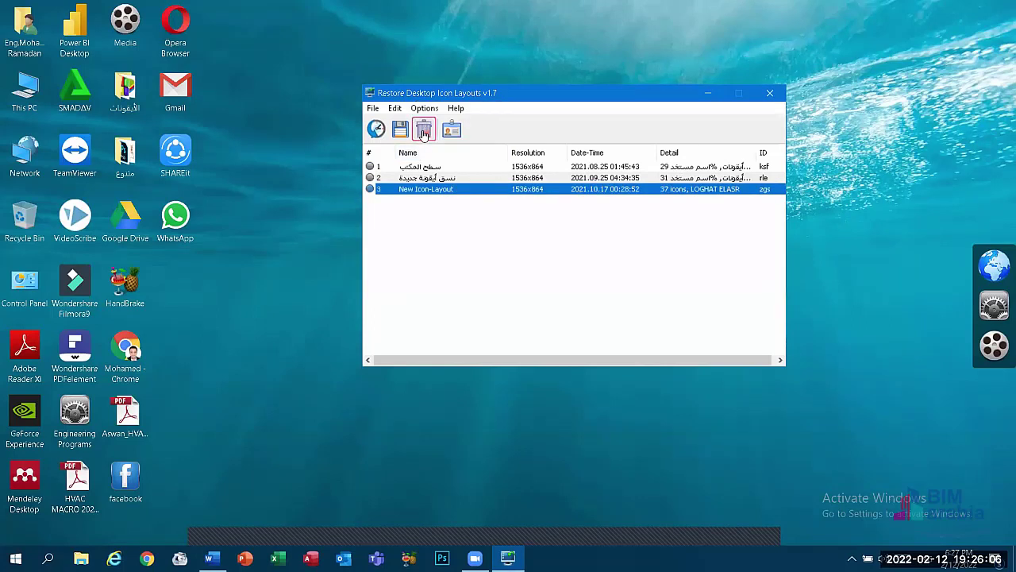
left_click(423, 134)
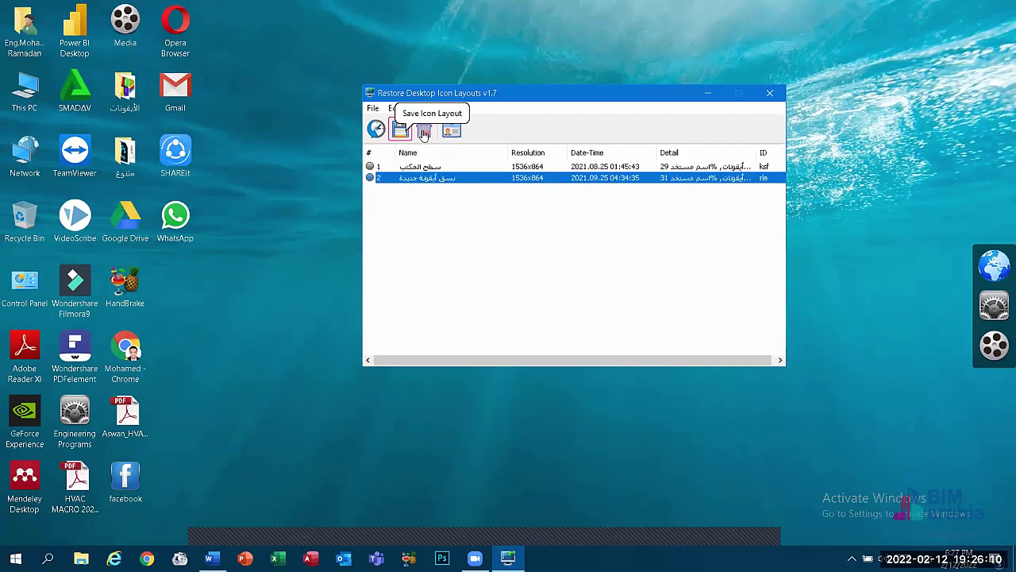
left_click(379, 112)
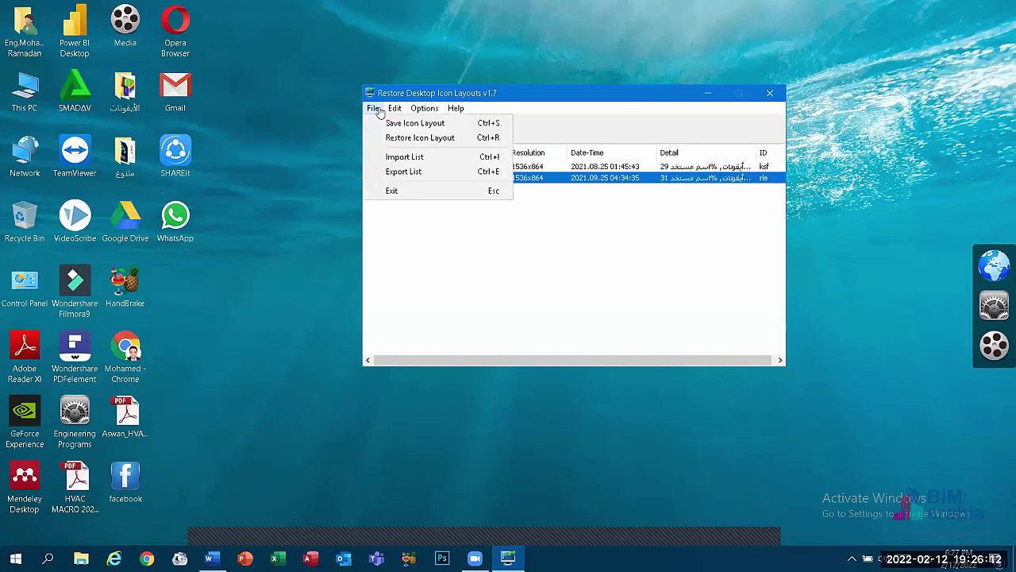
left_click(379, 112)
left_click(380, 112)
mouse_move(393, 108)
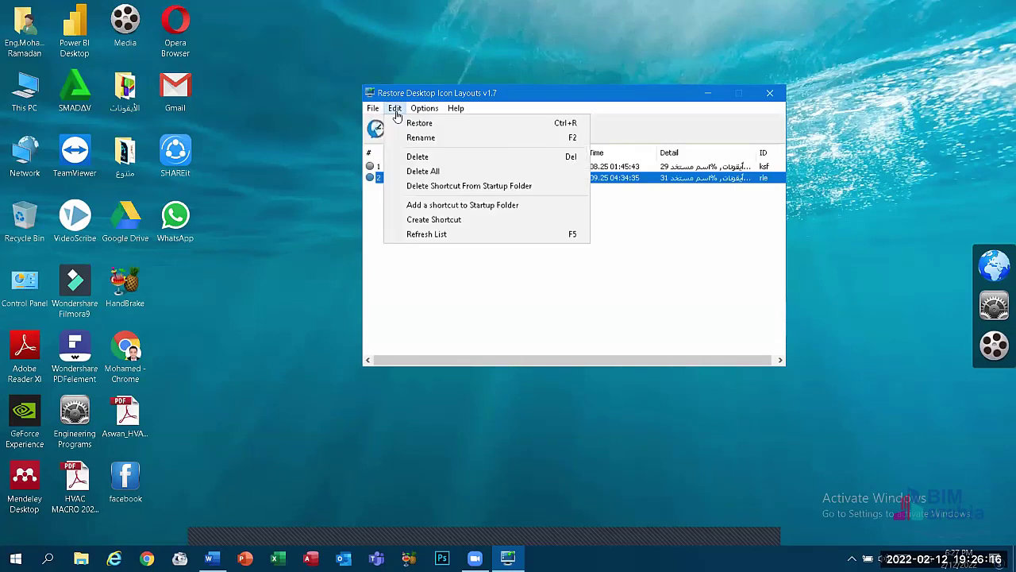
left_click(365, 245)
left_click(423, 180)
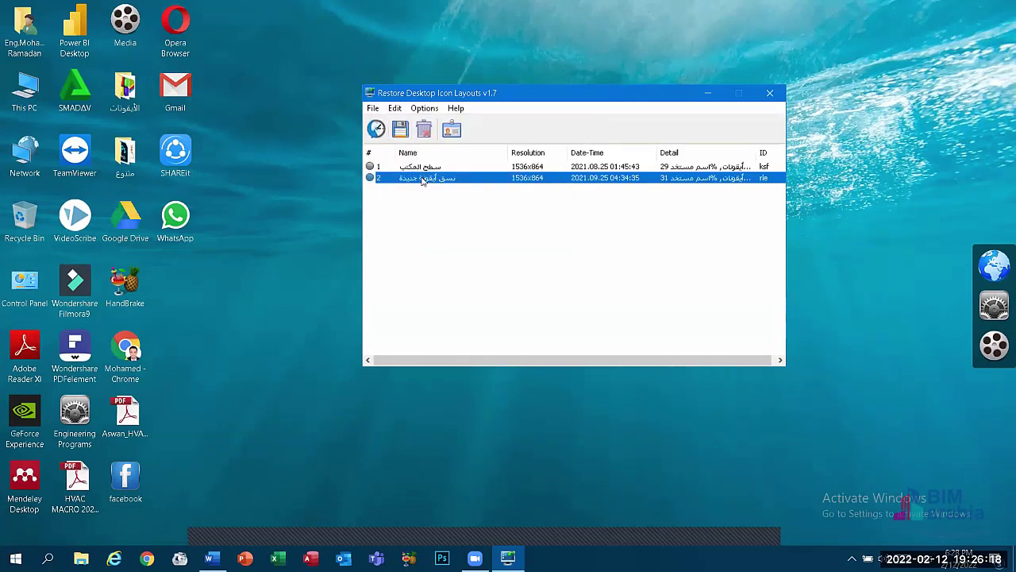
- Delete the two remaining saved layouts from the list and close ReIcon
left_click(443, 132)
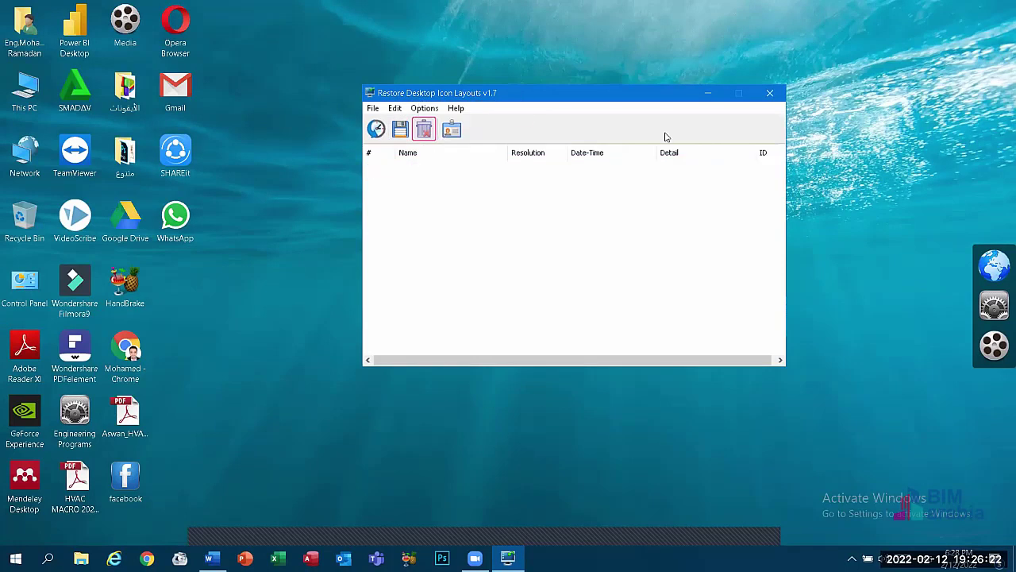
left_click(763, 100)
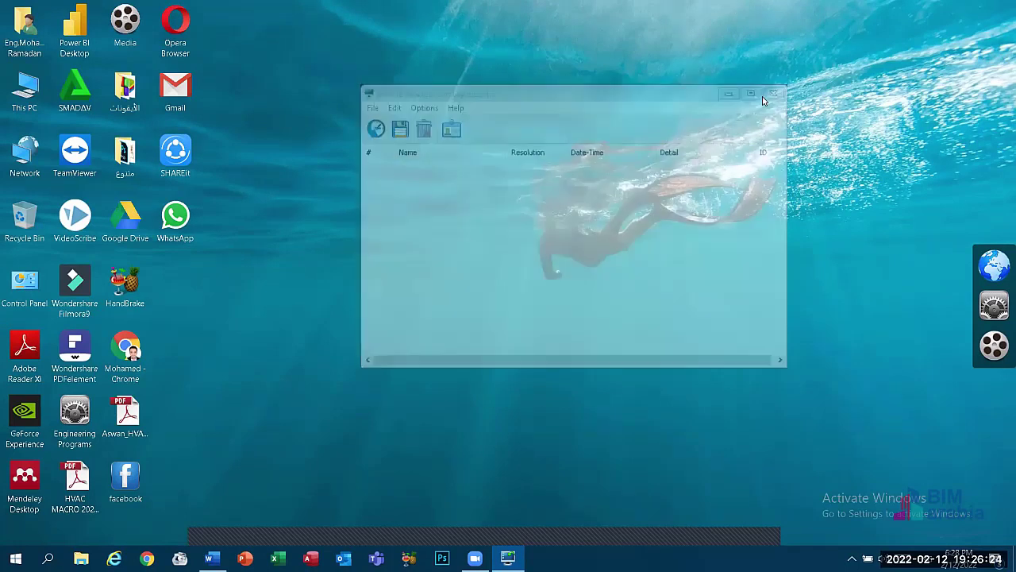
- Save the current desktop icon arrangement as a new icon layout from the desktop
right_click(434, 65)
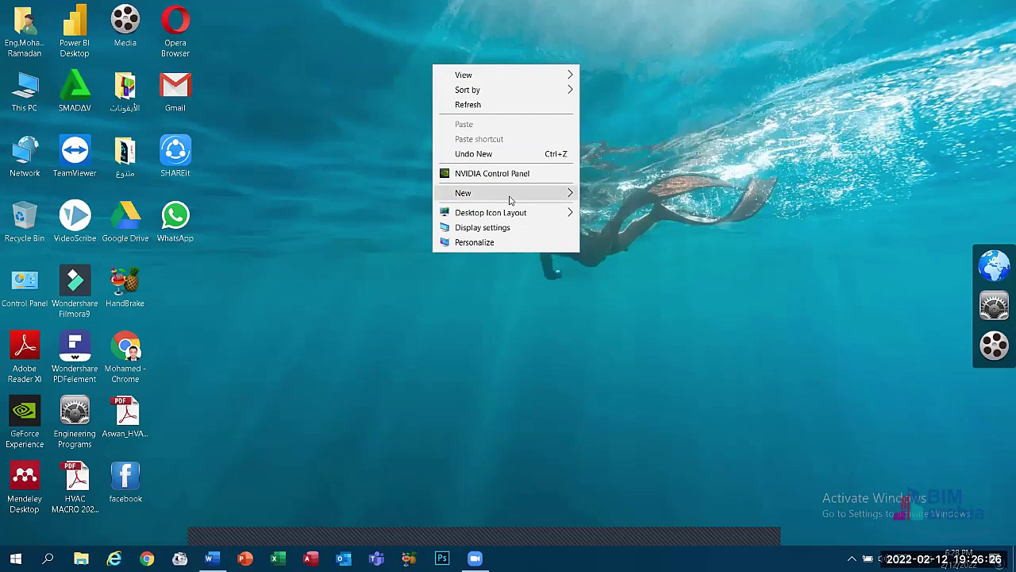
mouse_move(514, 212)
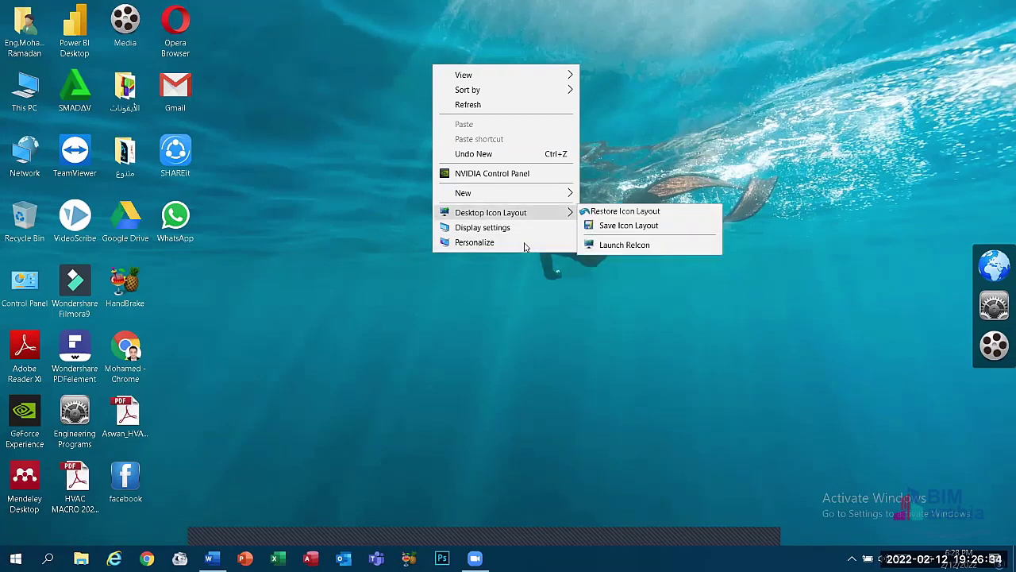
left_click(624, 226)
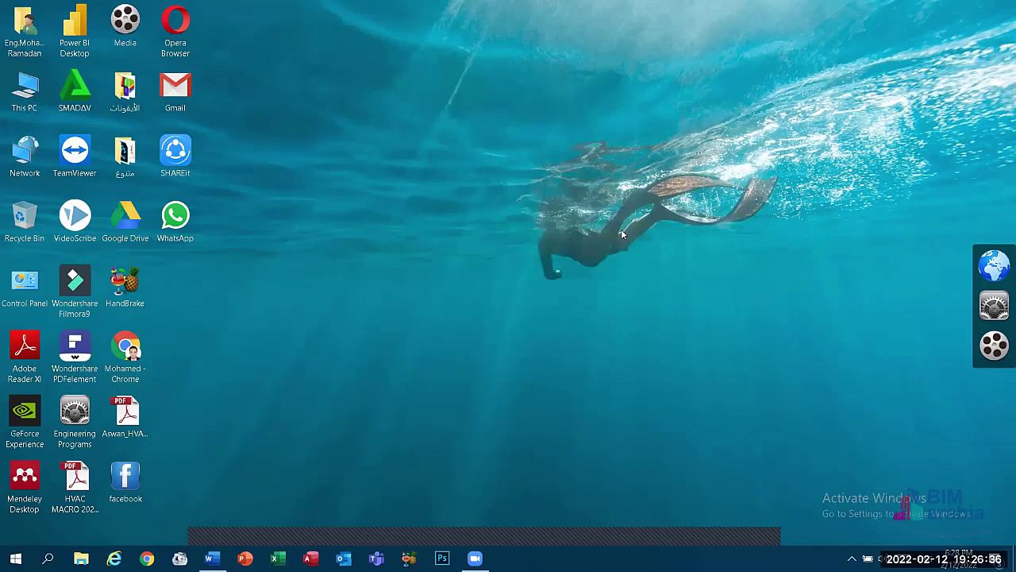
- Launch ReIcon from the desktop and select the saved "New Icon-Layout" entry
right_click(412, 201)
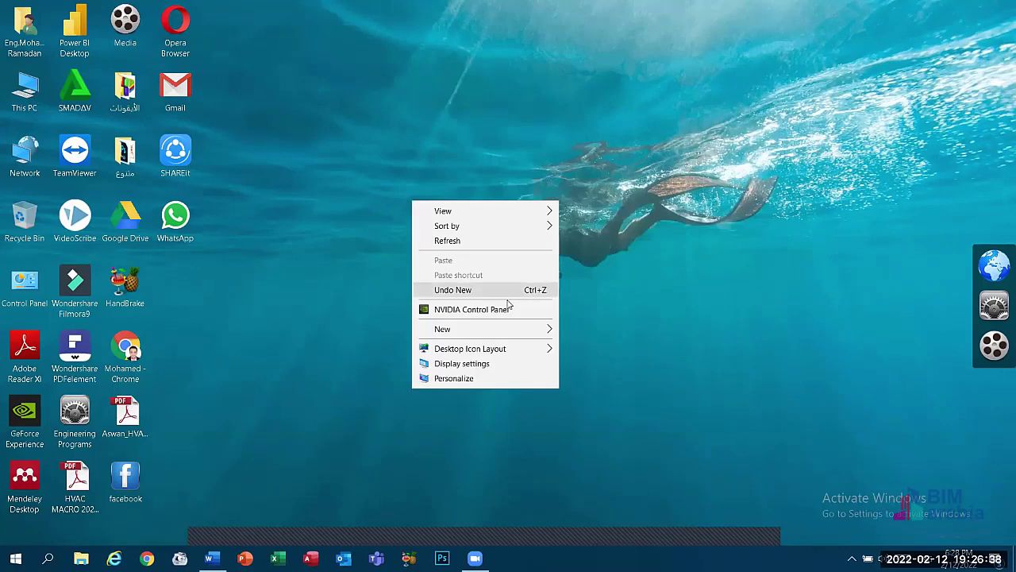
mouse_move(518, 347)
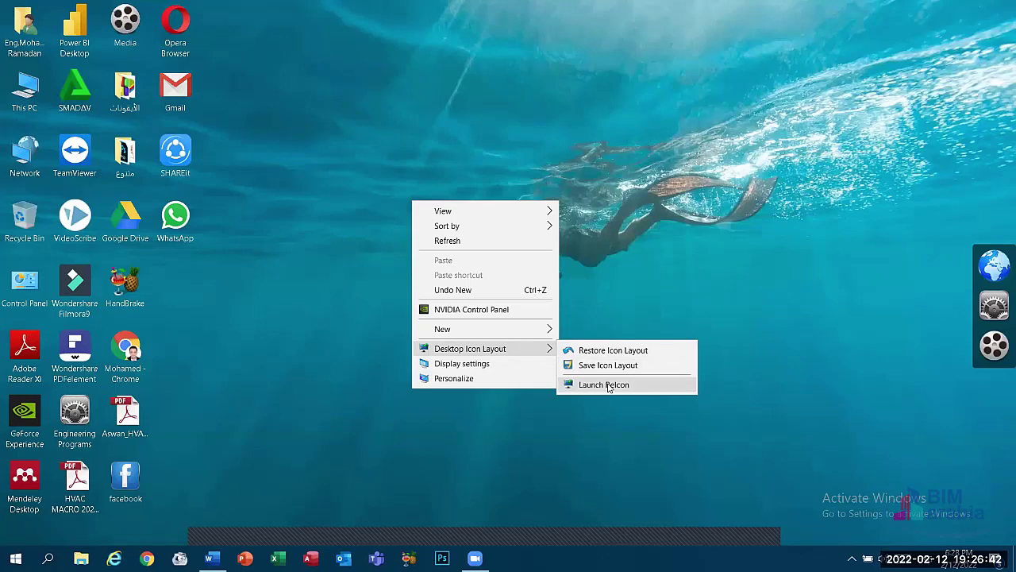
left_click(608, 385)
left_click(446, 172)
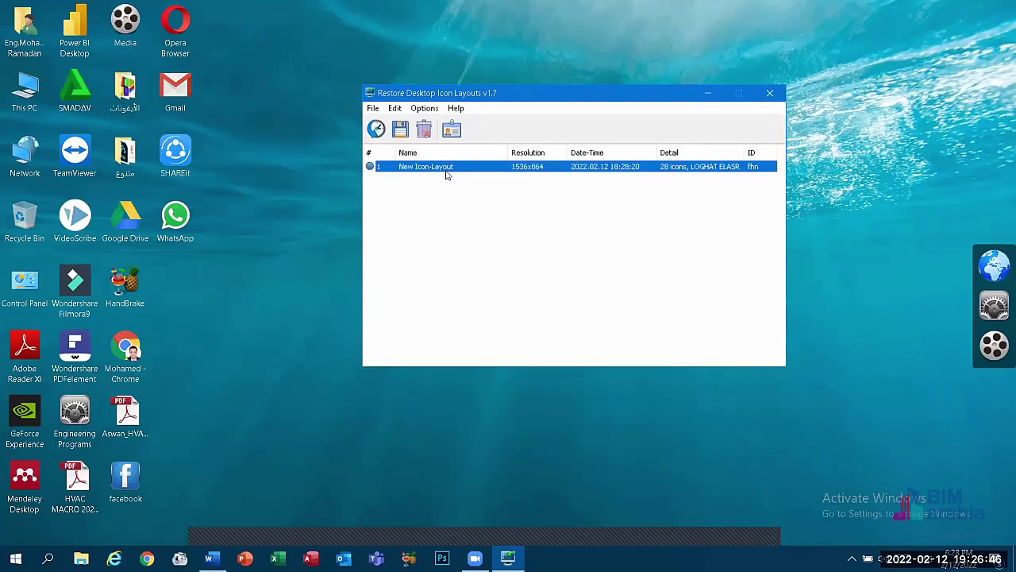
left_click(447, 166)
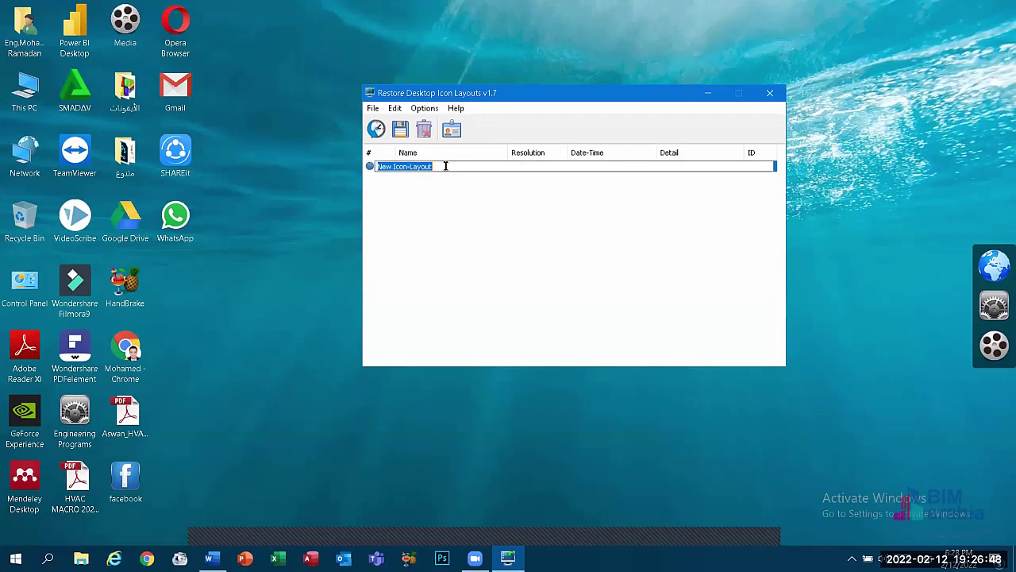
right_click(446, 165)
key("Escape")
key("Escape")
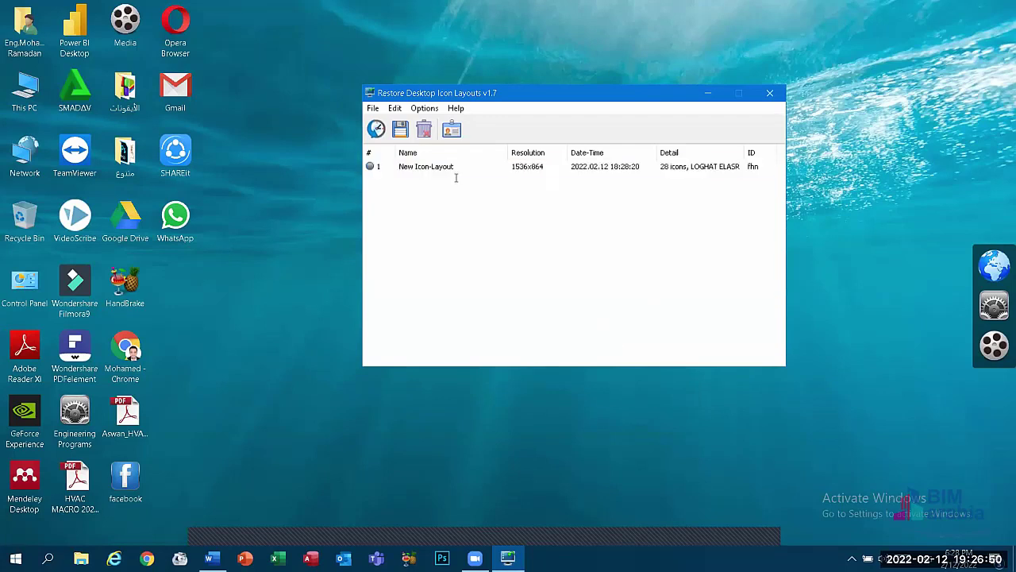
key("F2")
key("shift+F10")
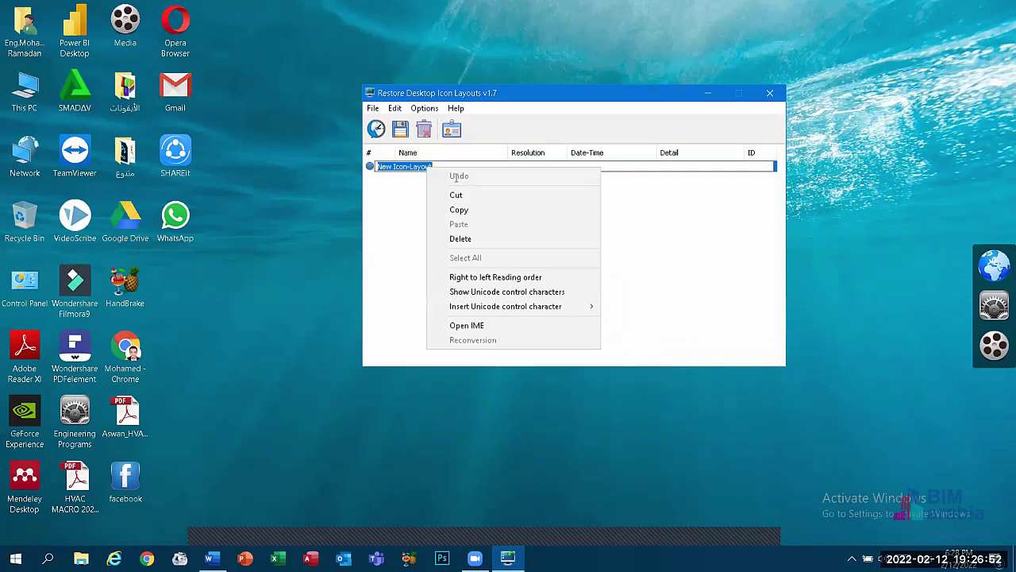
left_click(410, 192)
- Rename the saved layout "New Icon-Layout" as "التخطيط النهائي"
key("shift+F10")
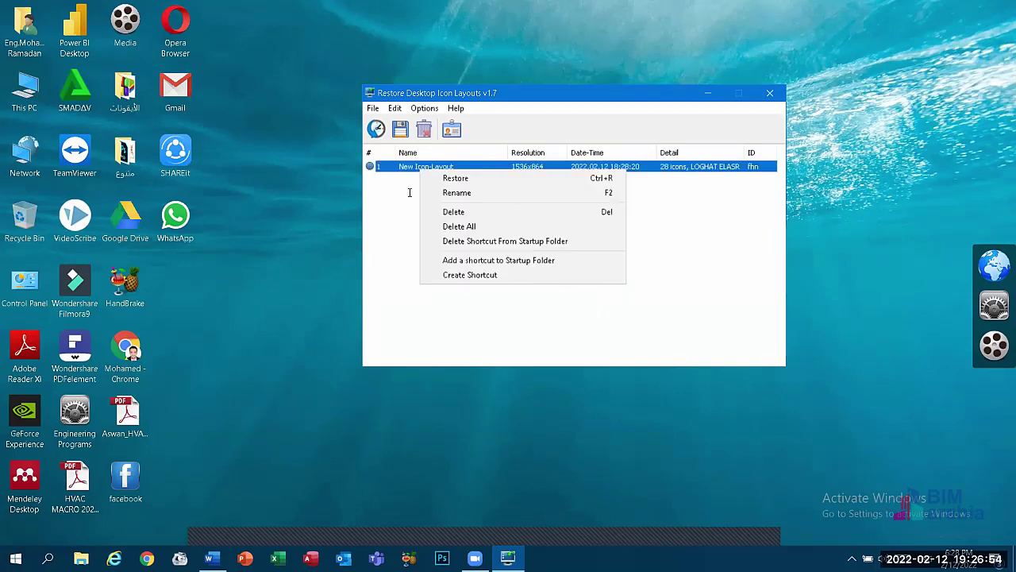
key("Down")
key("Down")
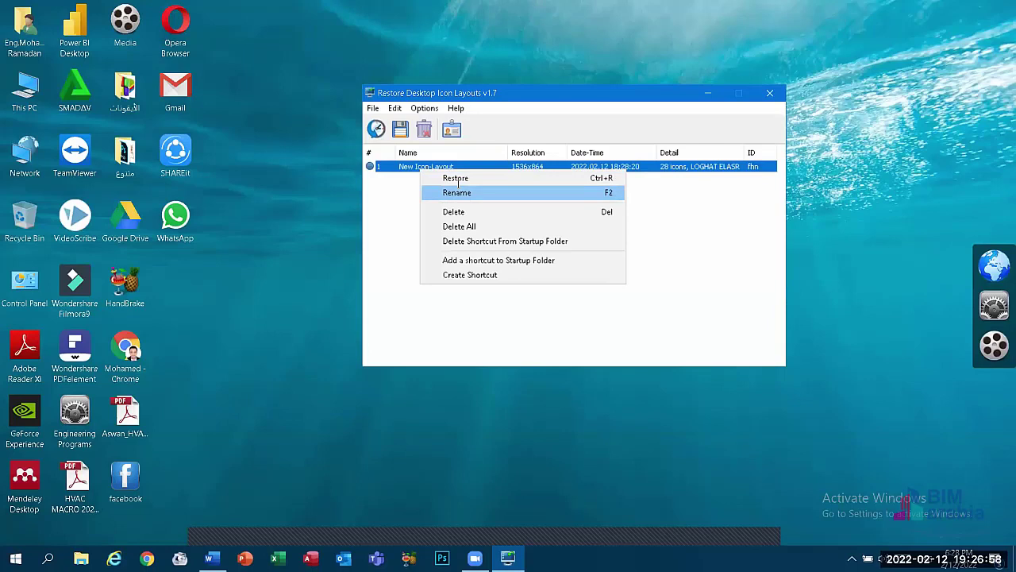
key("Return")
key("Return")
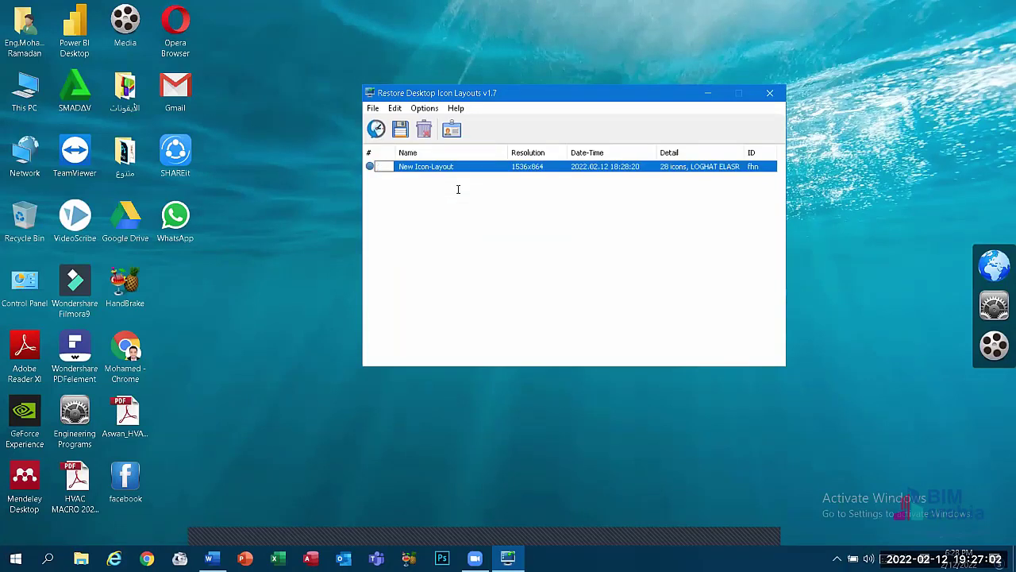
key("Escape")
key("super+space")
type("الت")
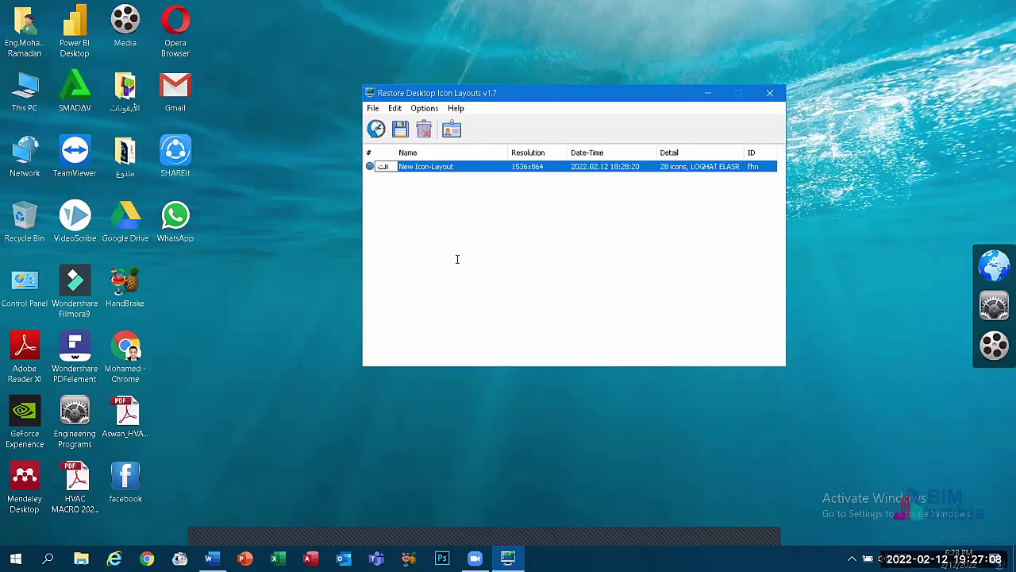
type("خطيط النهائي")
key("Return")
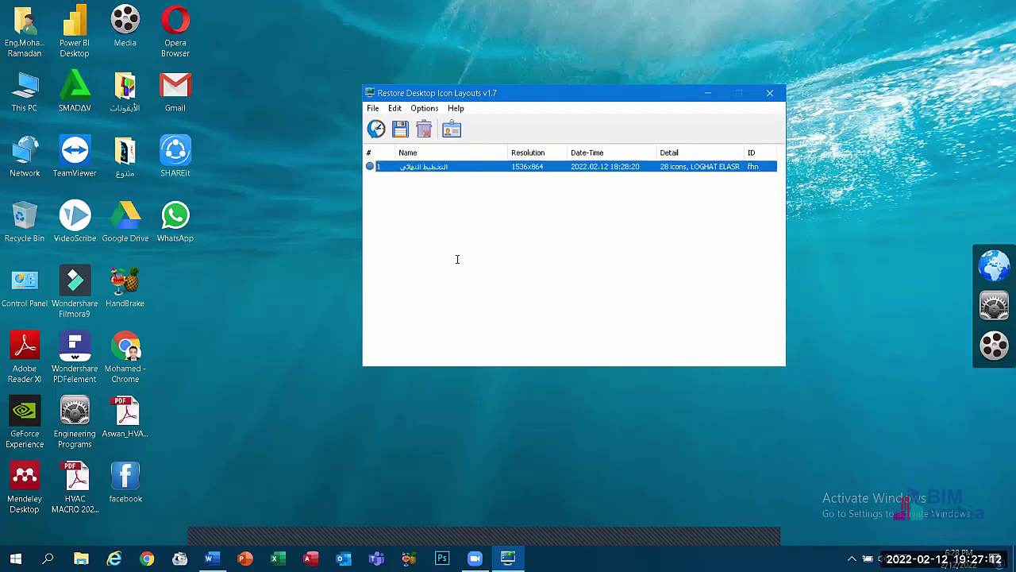
- Delete the layout "التخطيط النهائي" from the list and close ReIcon
left_click(457, 259)
left_click(402, 165)
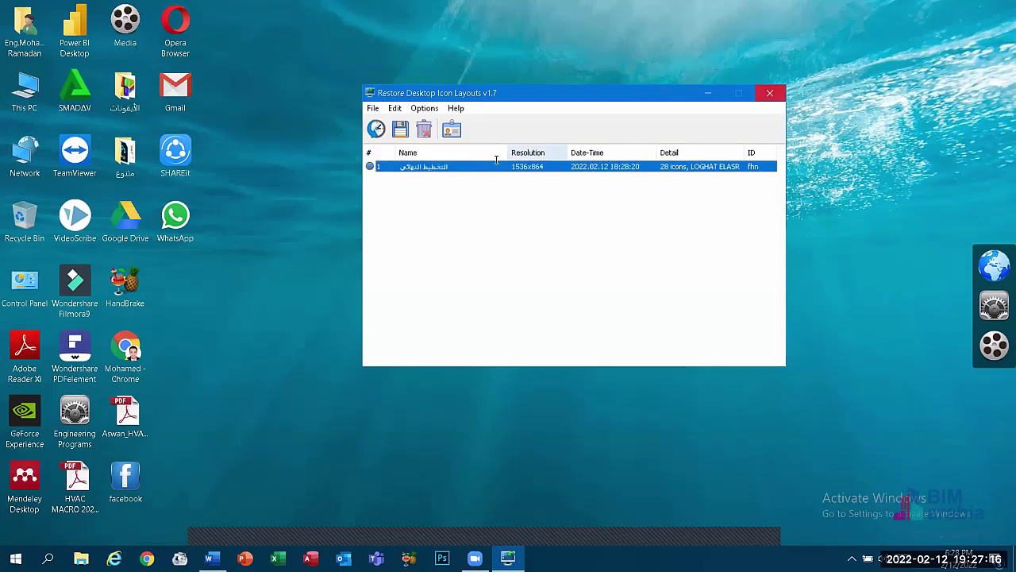
left_click(424, 129)
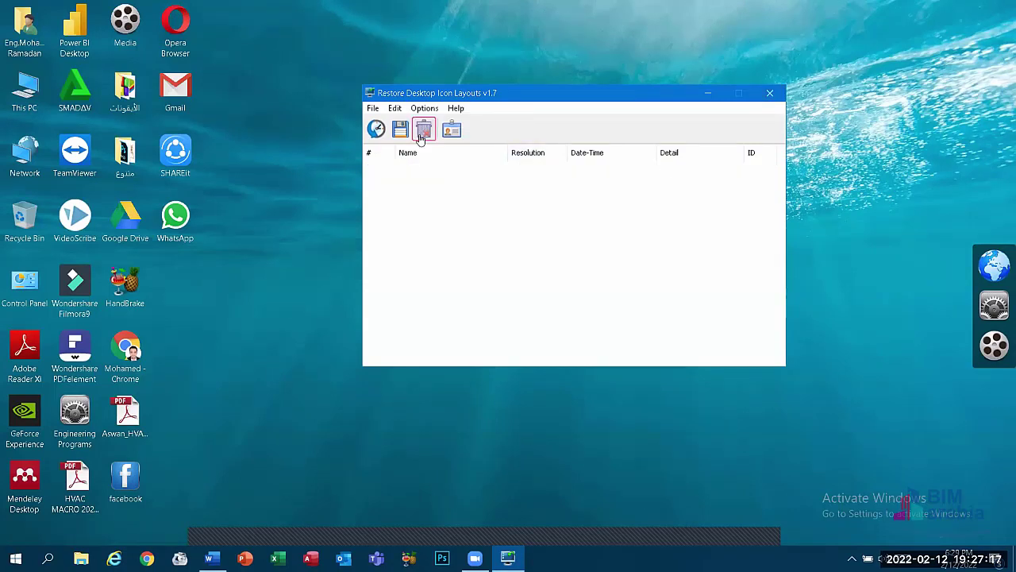
left_click(775, 86)
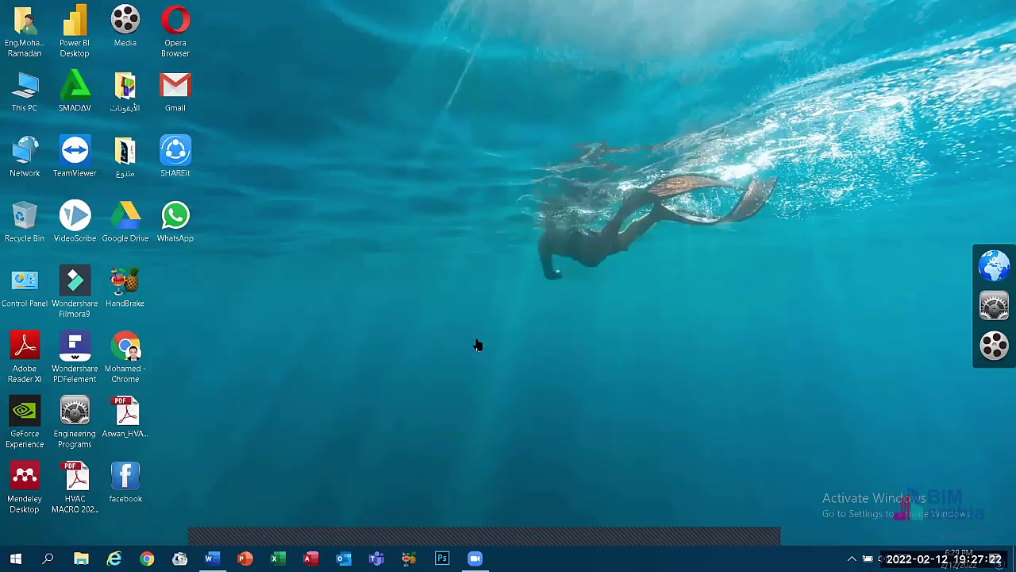
- Refresh the desktop
right_click(347, 234)
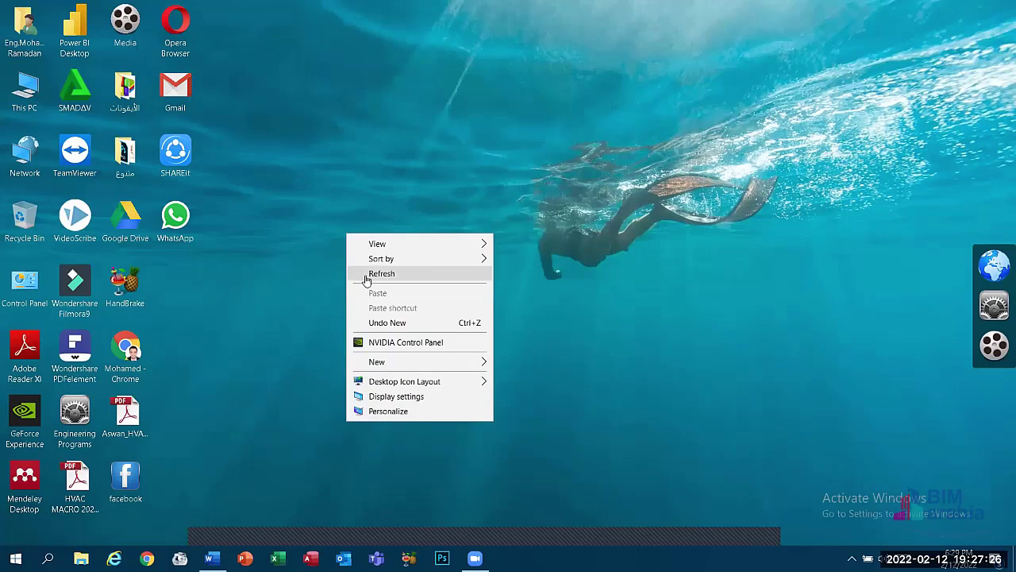
left_click(366, 277)
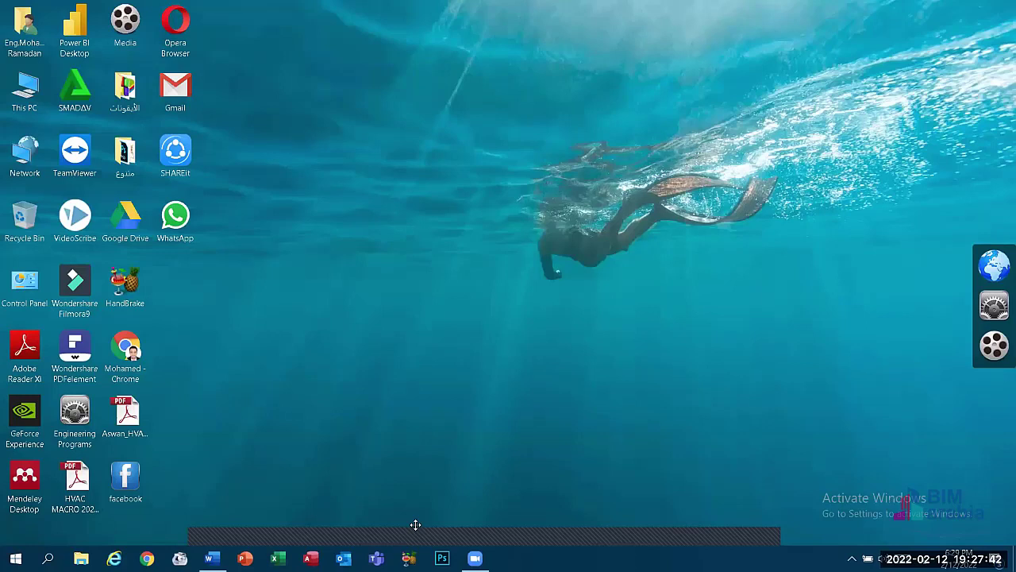
right_click(328, 217)
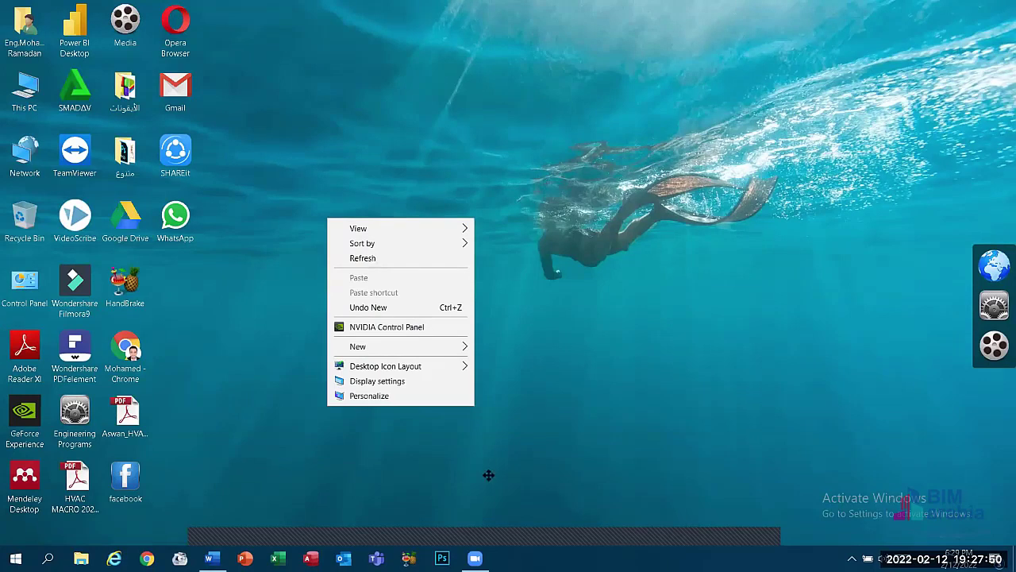
key("Escape")
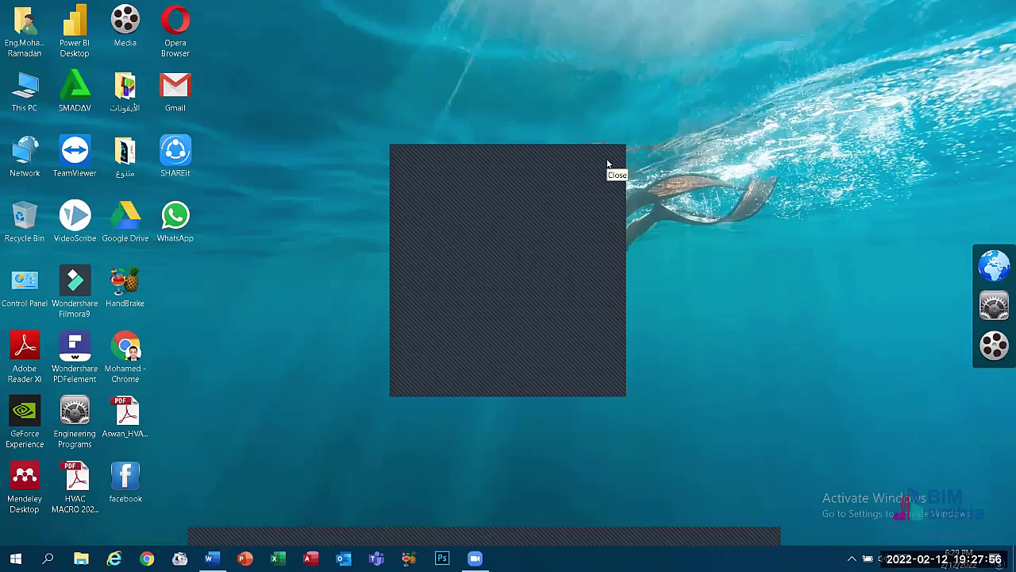
right_click(426, 236)
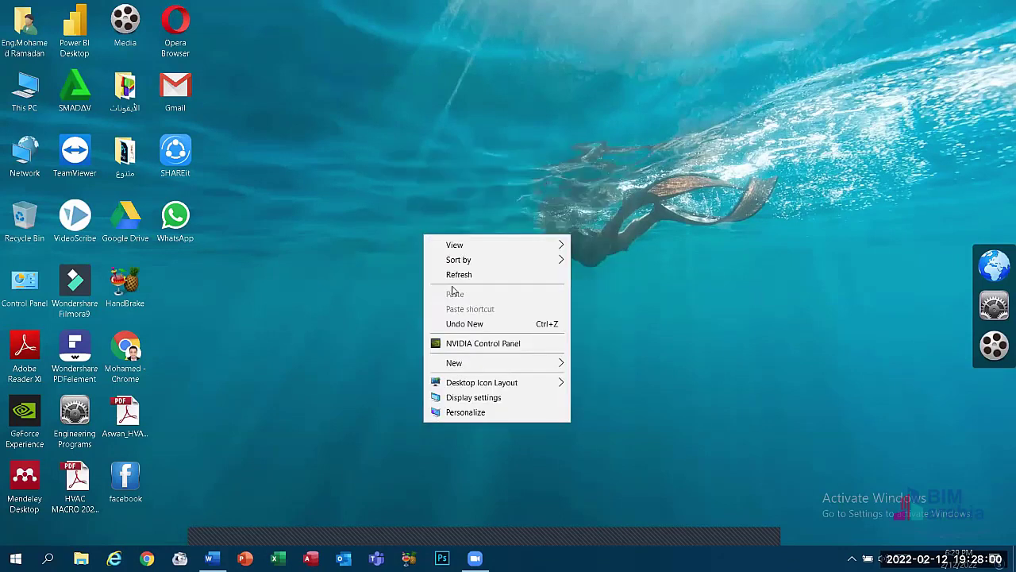
mouse_move(494, 379)
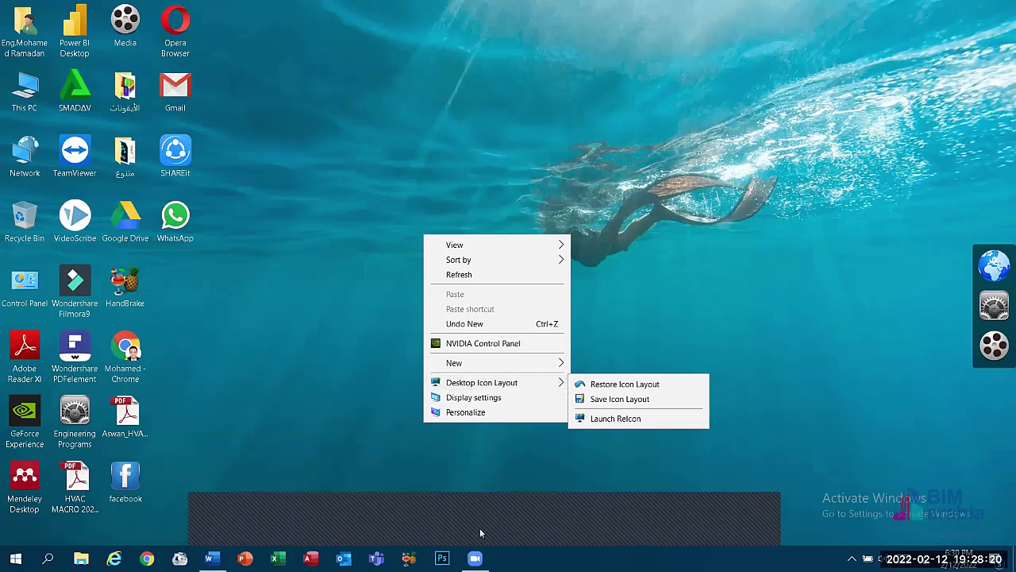
key("Escape")
key("Escape")
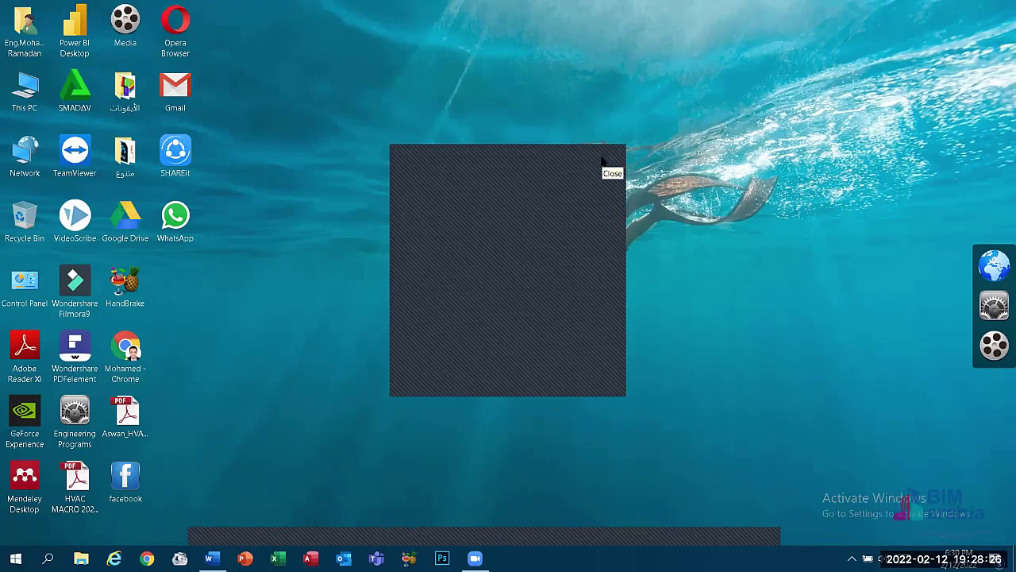
left_click(601, 162)
- Open the desktop folder "متنوع", select its "التصميمات" folder, and return to the desktop
mouse_move(120, 83)
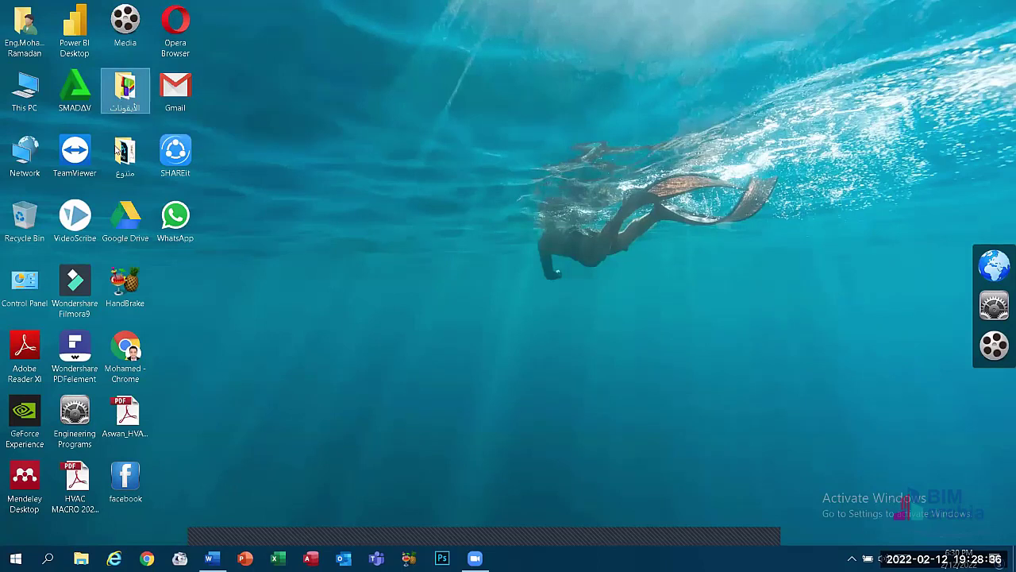
mouse_move(117, 151)
key("Return")
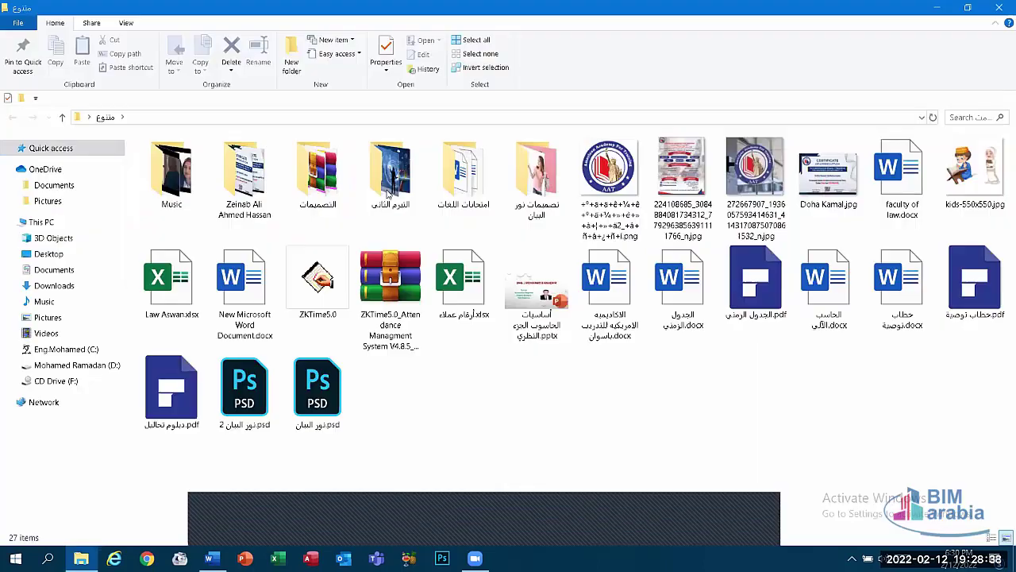
left_click(318, 175)
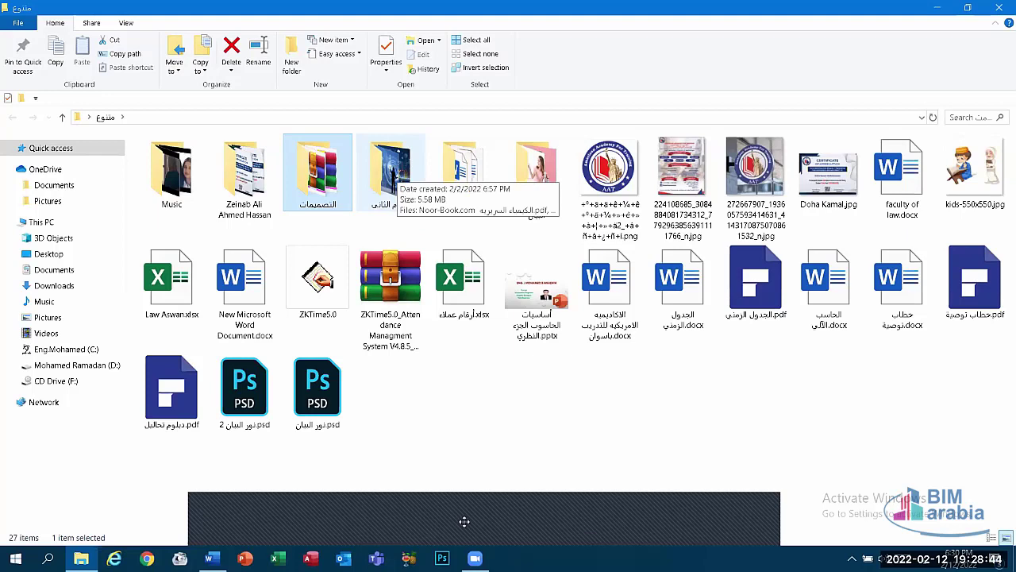
key("super+d")
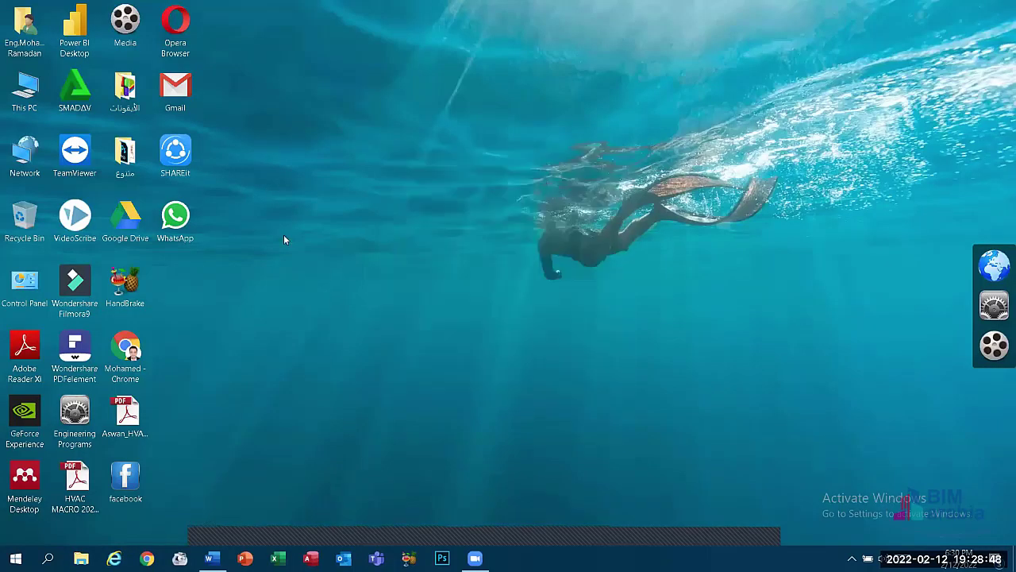
right_click(284, 237)
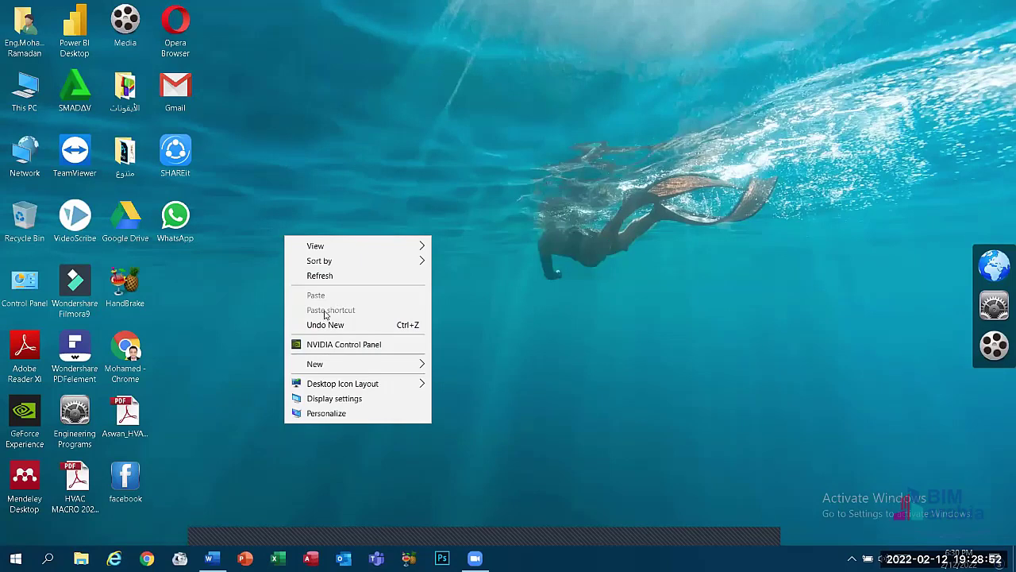
left_click(247, 292)
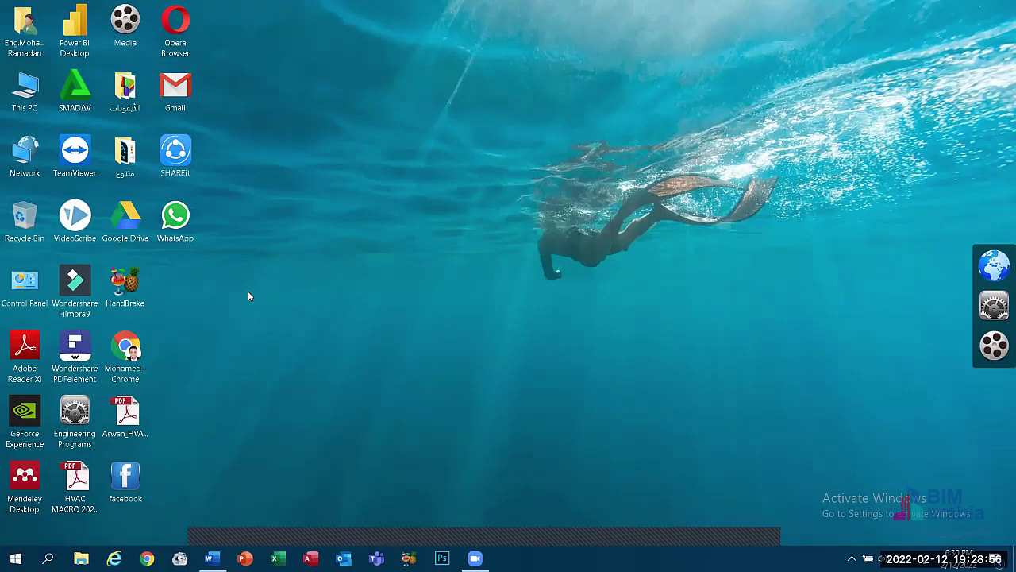
- Open This PC from the desktop and go into the D: drive
double_click(16, 90)
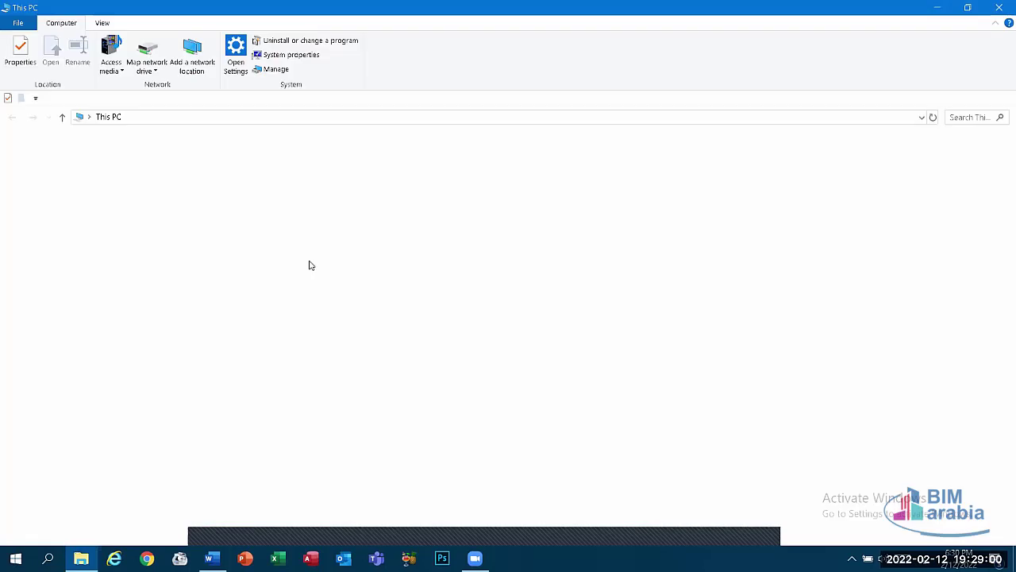
left_click(341, 262)
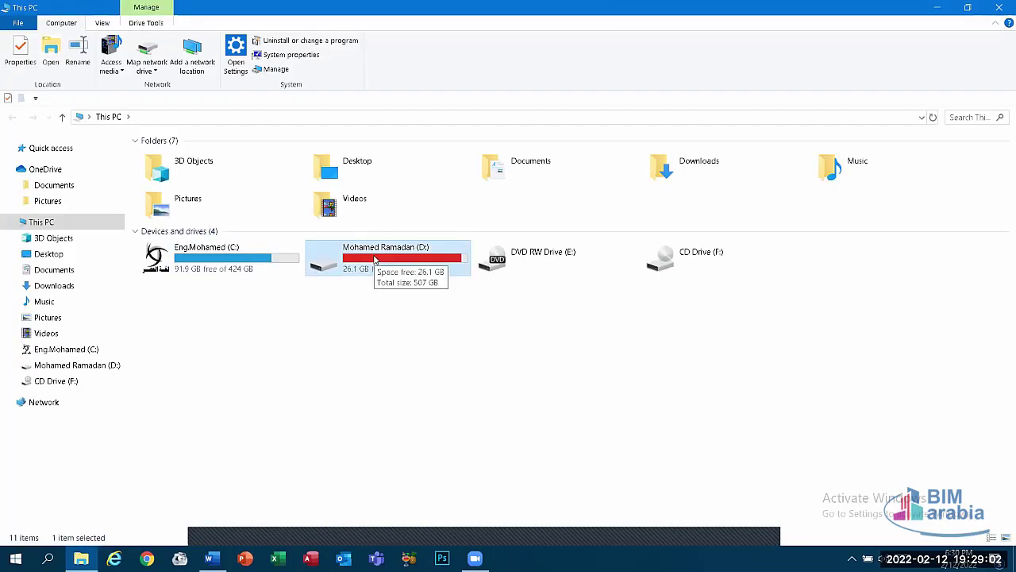
double_click(374, 261)
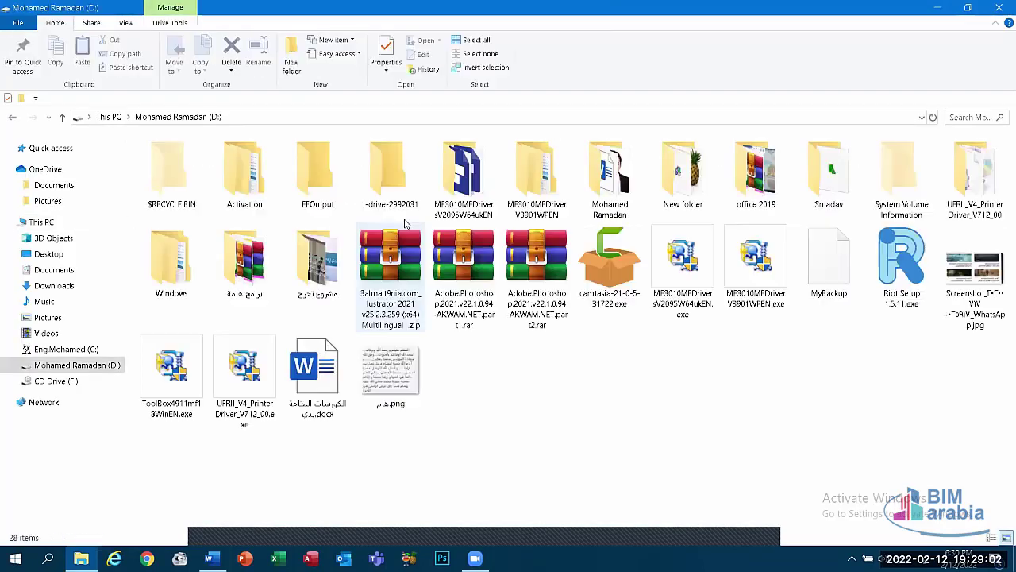
left_click(306, 269)
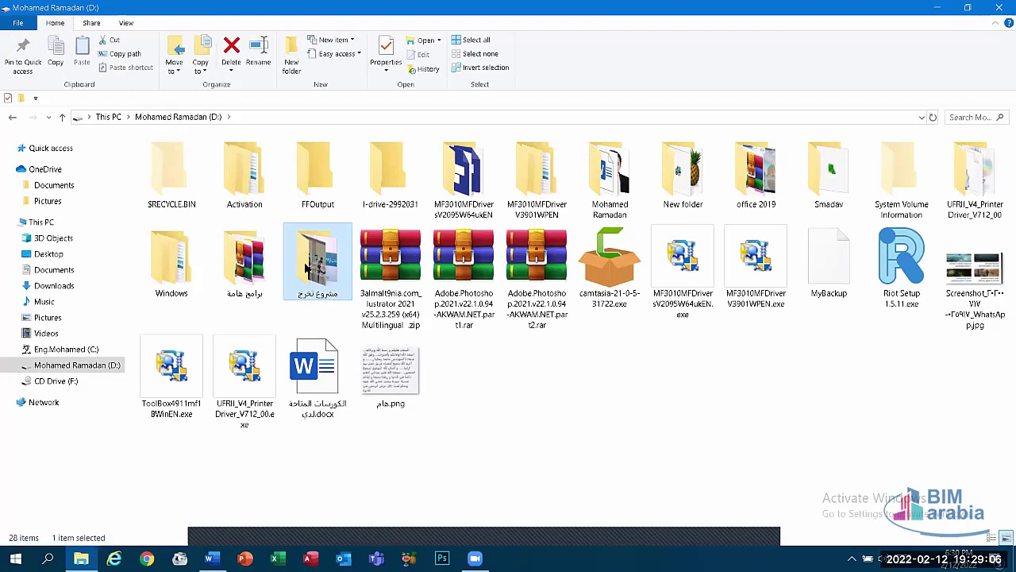
left_click(420, 274)
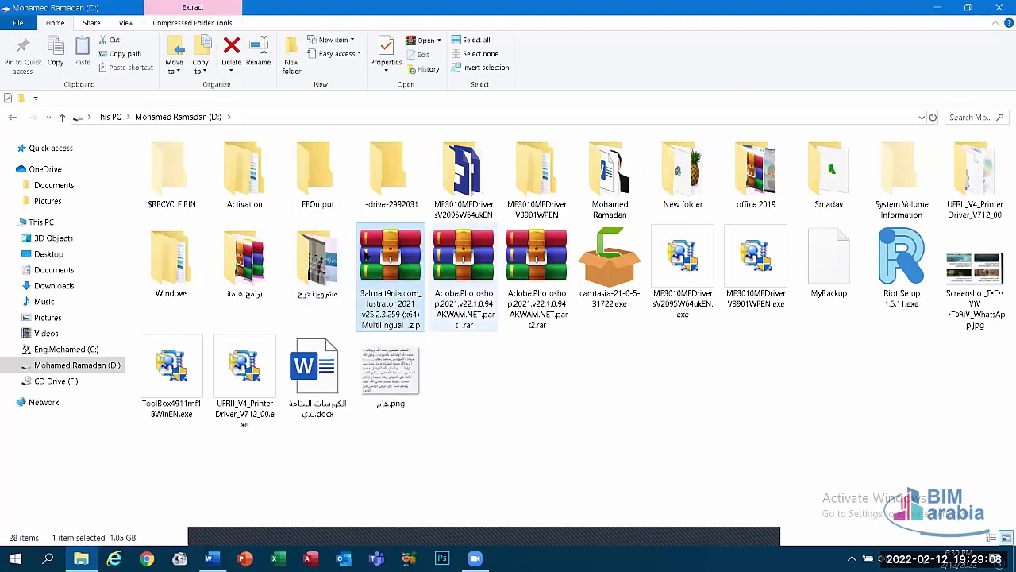
left_click(462, 269)
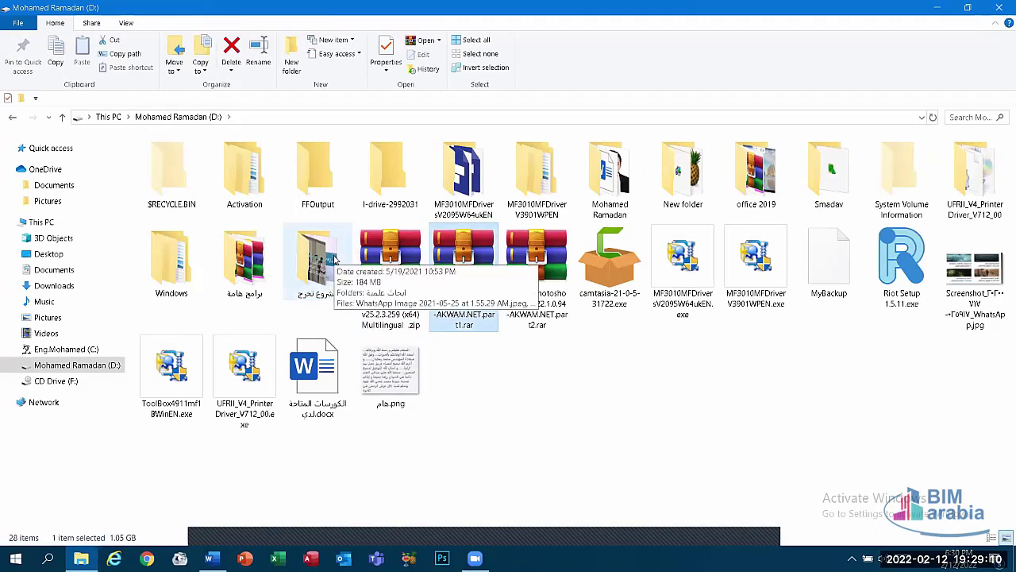
left_click(335, 260)
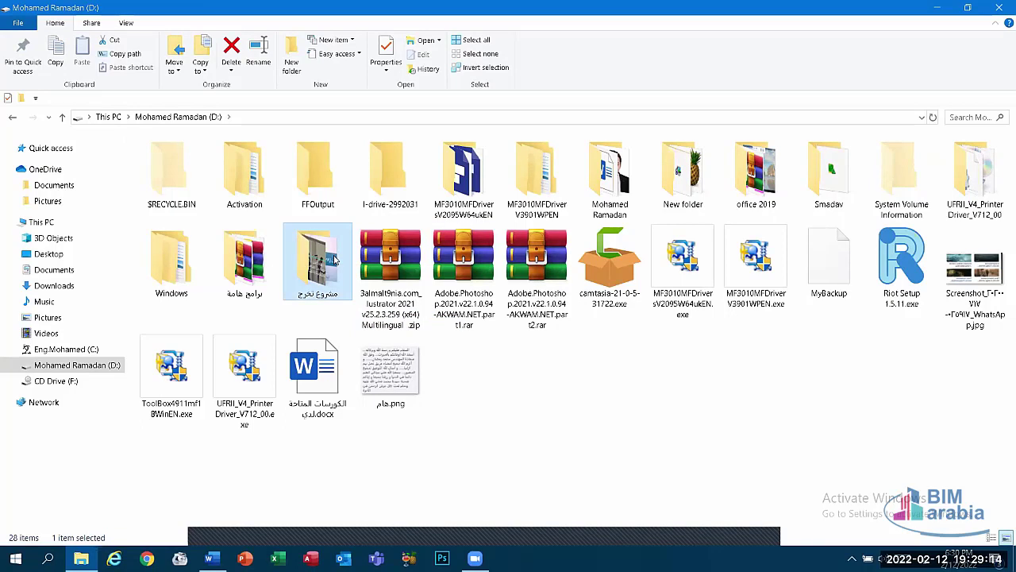
right_click(335, 260)
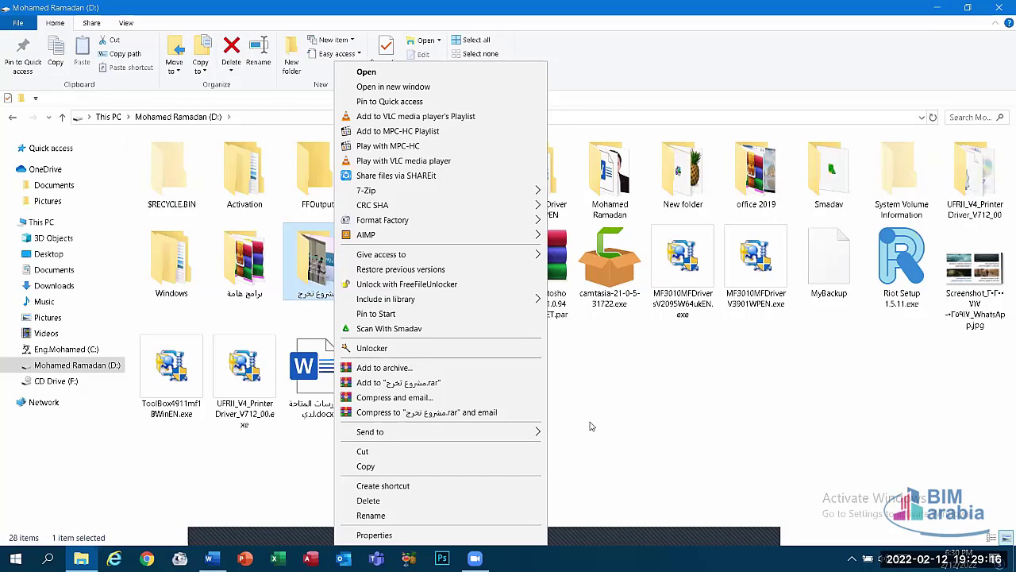
left_click(604, 429)
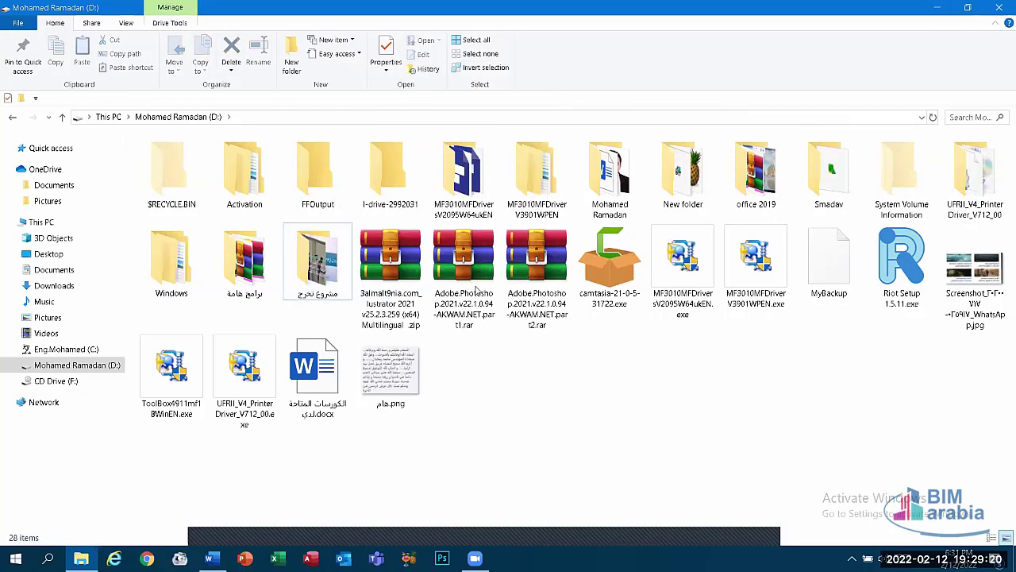
- Copy the folder "مشروع تخرج" from the D: drive and paste it onto the desktop
mouse_move(314, 253)
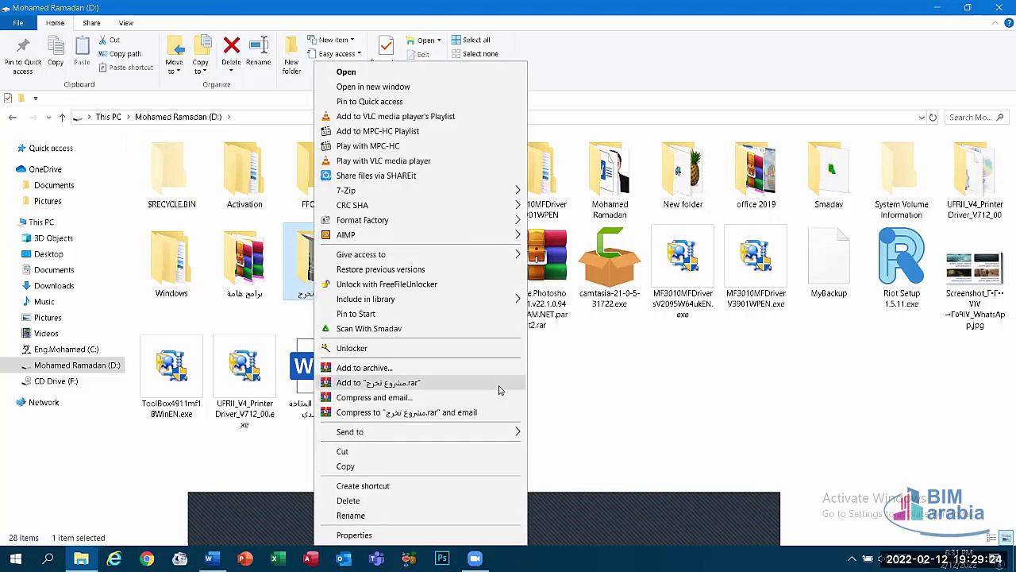
left_click(354, 468)
left_click(472, 557)
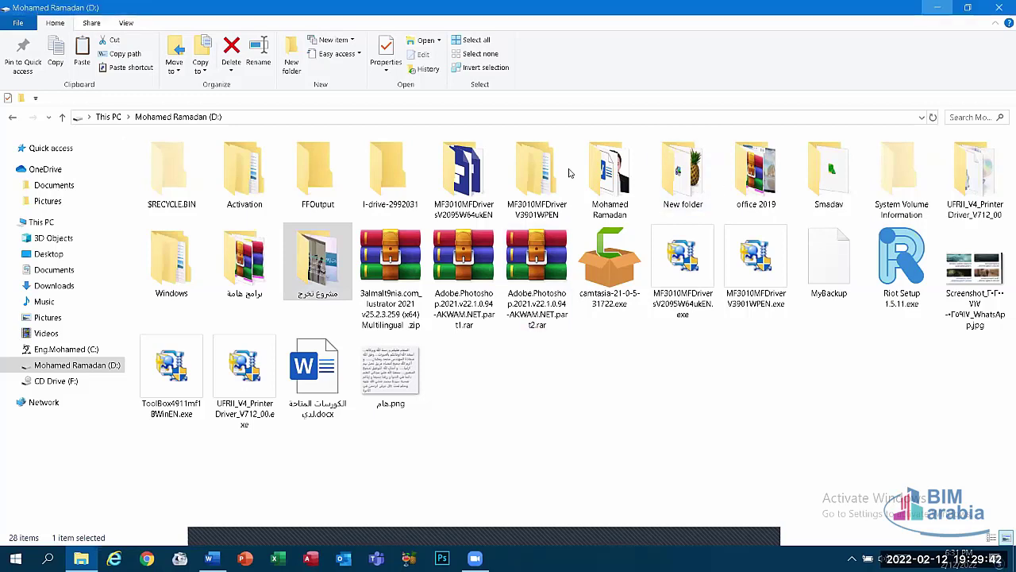
left_click(937, 8)
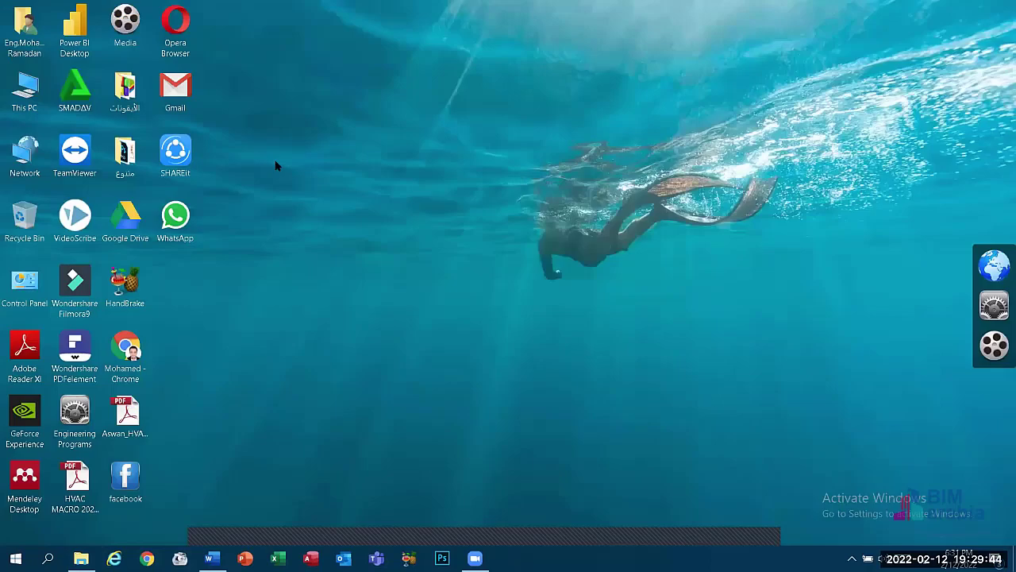
right_click(314, 224)
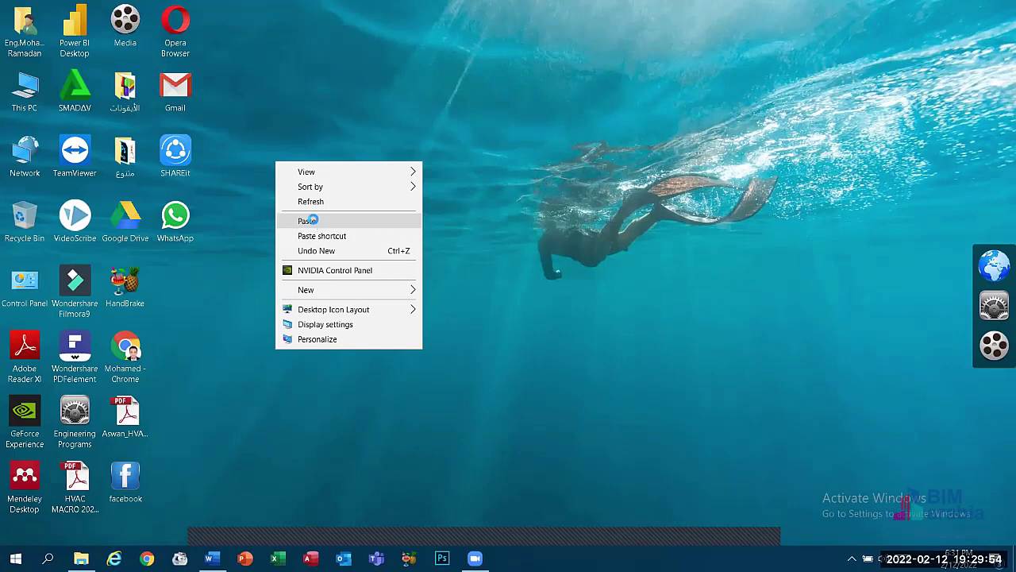
left_click(313, 221)
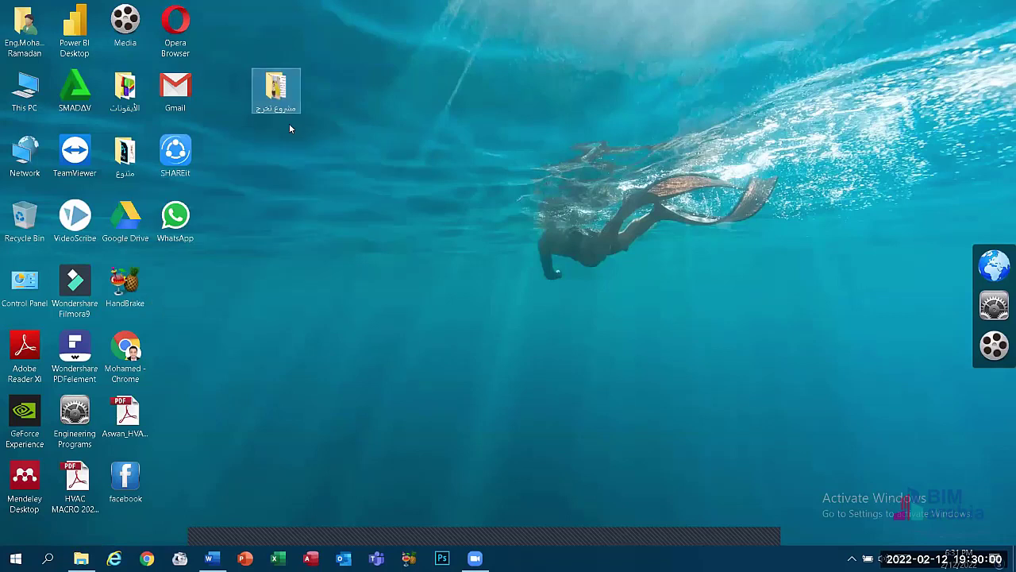
- Check the D: drive for the original "مشروع تخرج" folder and permanently delete its copy from the desktop
left_click(173, 420)
left_click(81, 558)
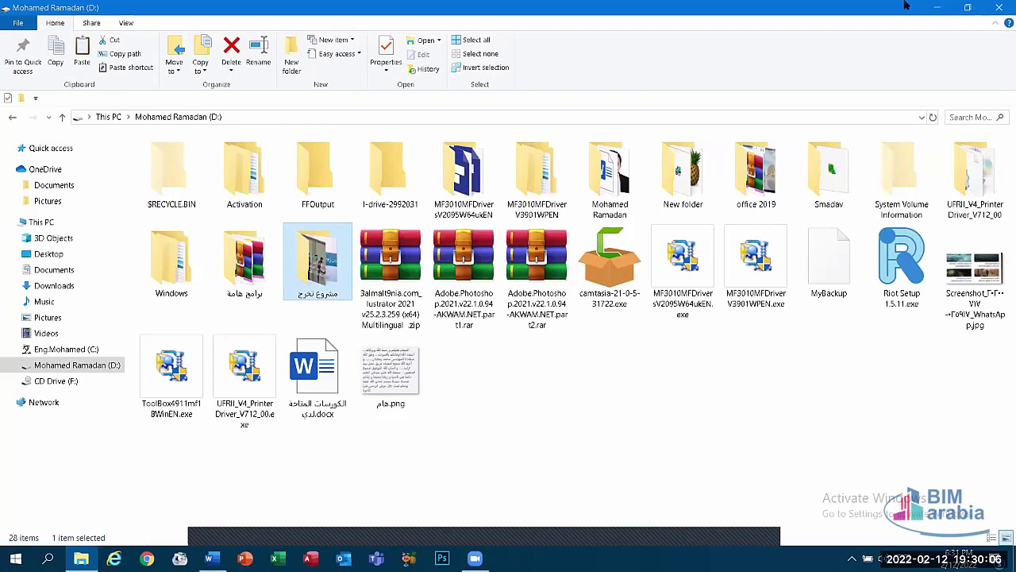
key("super+d")
left_click(283, 87)
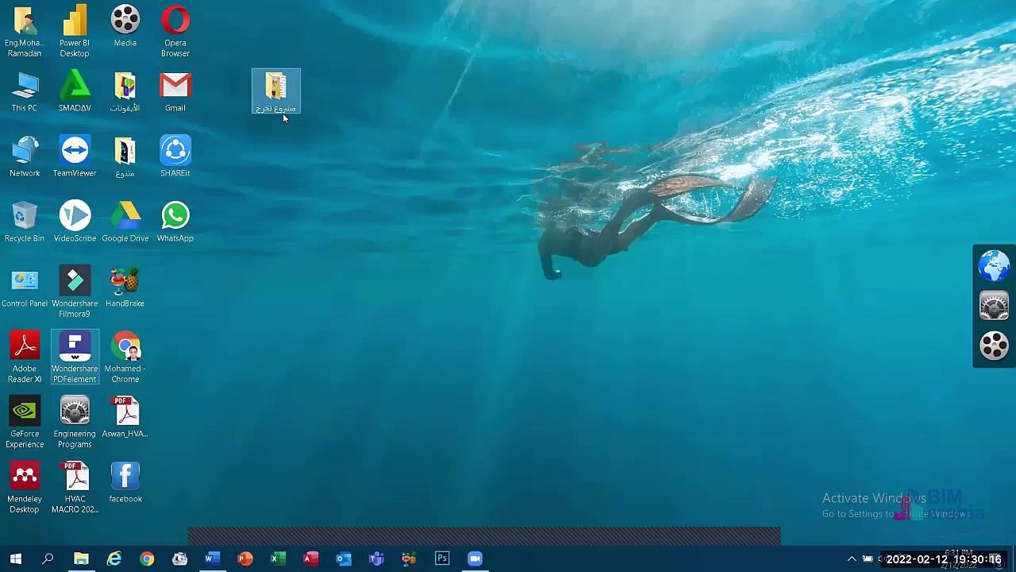
key("shift+Delete")
key("Return")
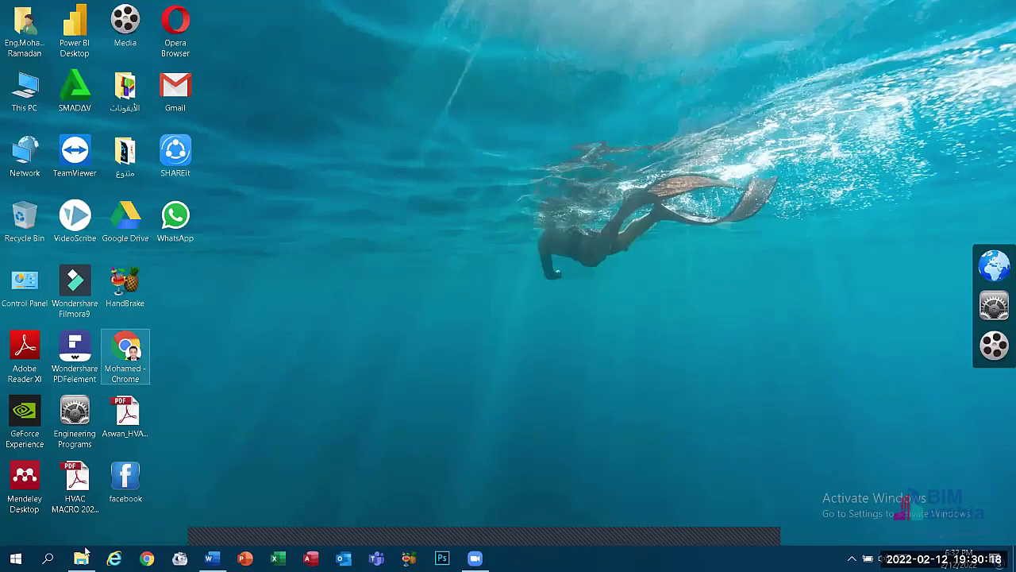
- Move the folder "مشروع تخرج" from the D: drive to the desktop with cut and paste, and check the D: drive's contents
key("super+d")
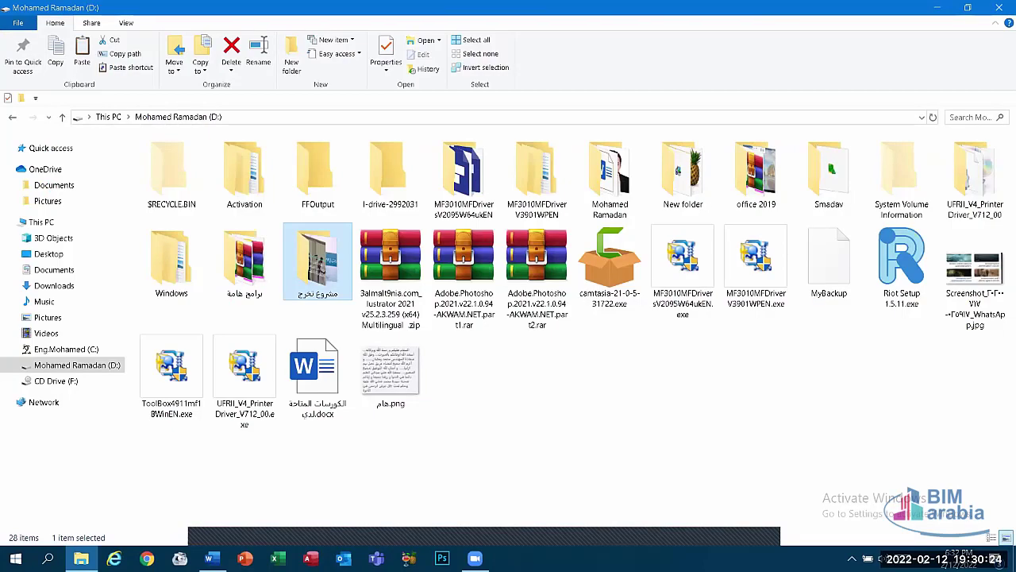
right_click(331, 263)
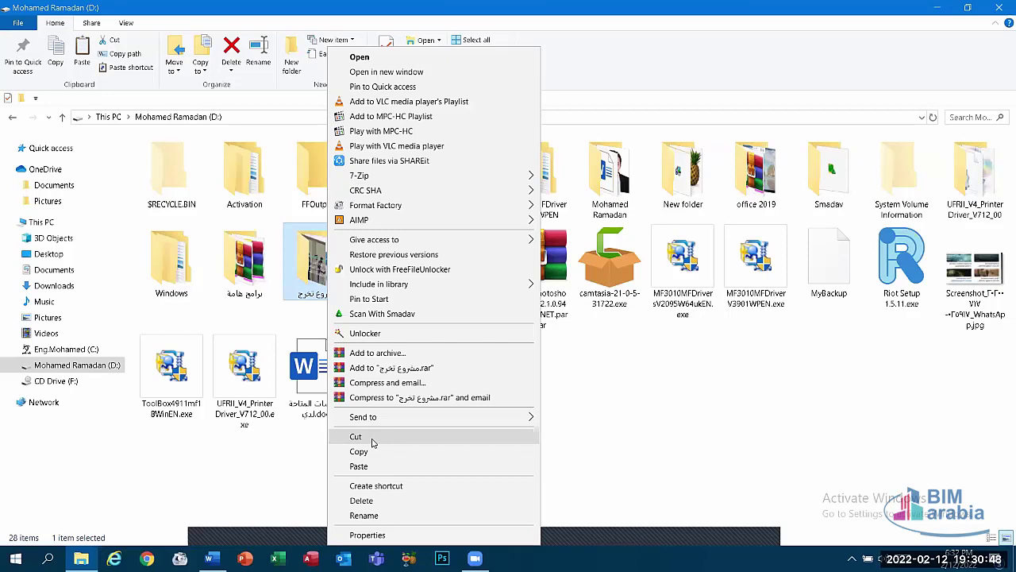
left_click(373, 441)
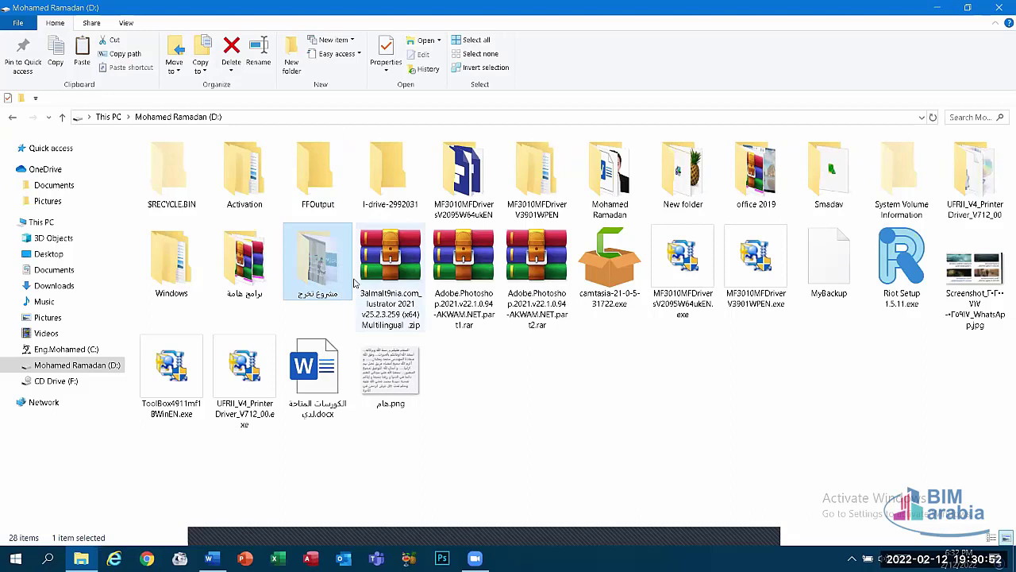
key("super+d")
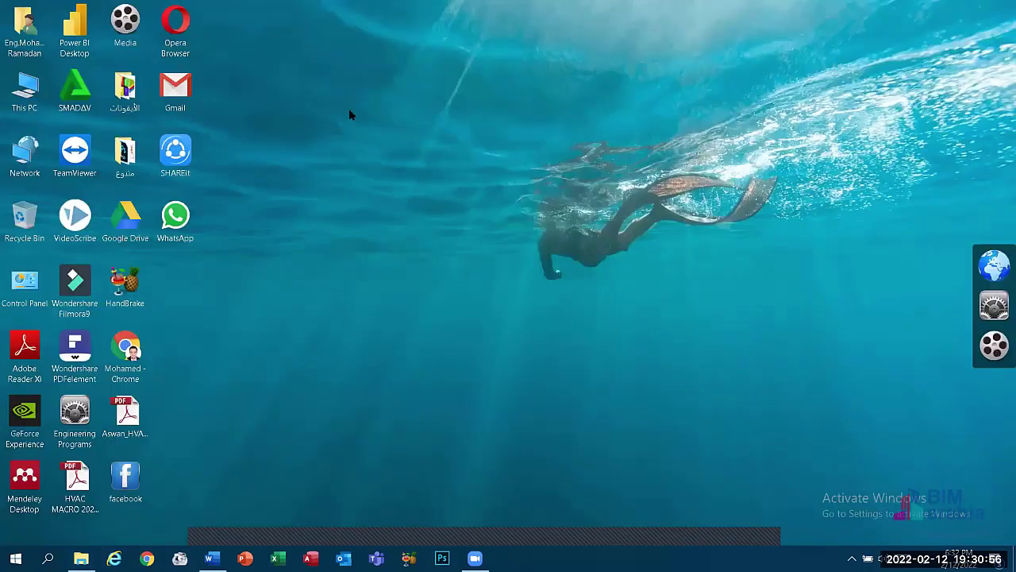
right_click(349, 116)
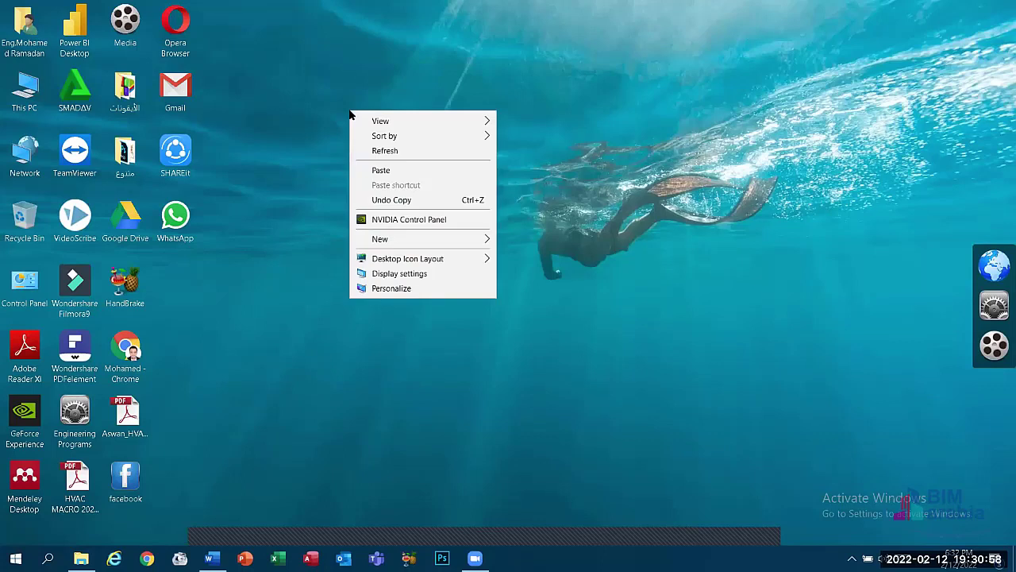
left_click(394, 172)
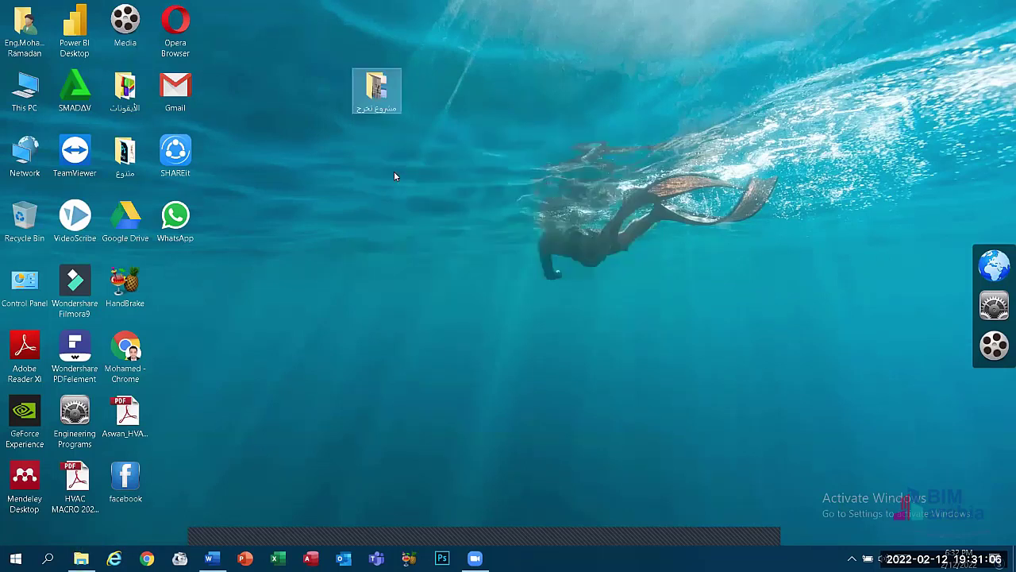
left_click(81, 558)
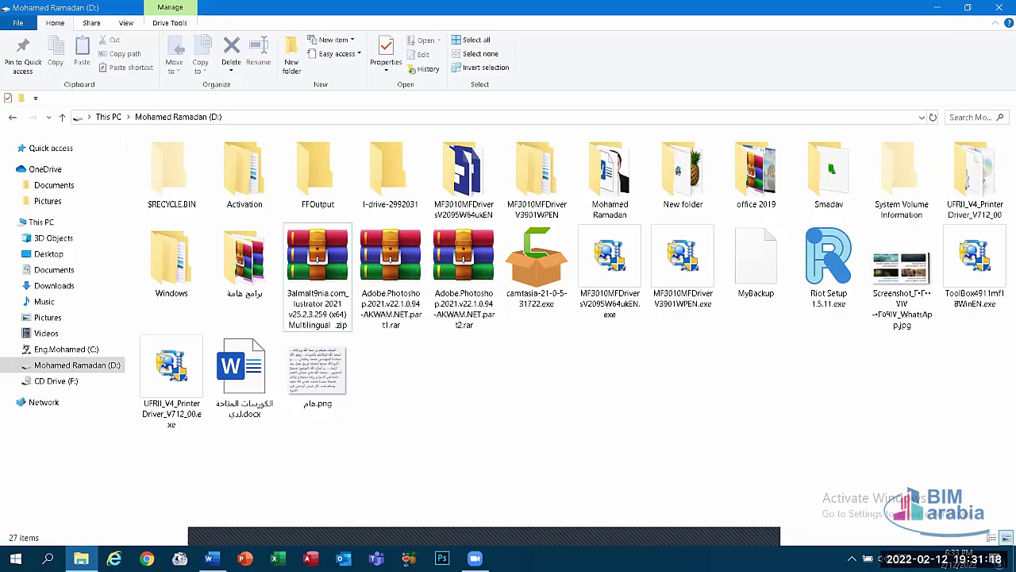
left_click(935, 7)
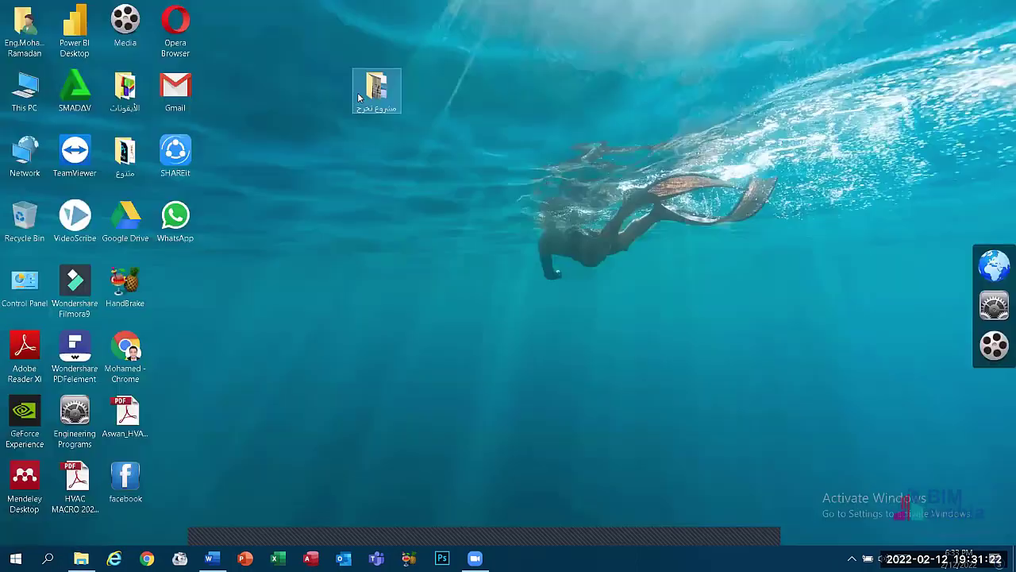
- Cut the folder "مشروع تخرج" from the desktop, paste it back into the D: drive and refresh the view
key("shift+F10")
left_click(404, 453)
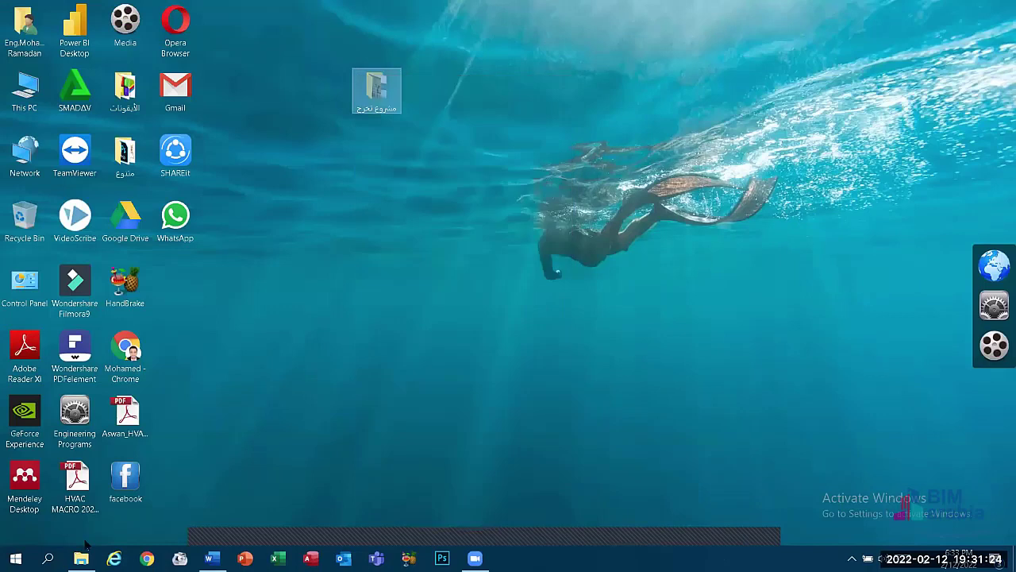
key("alt+Tab")
right_click(430, 437)
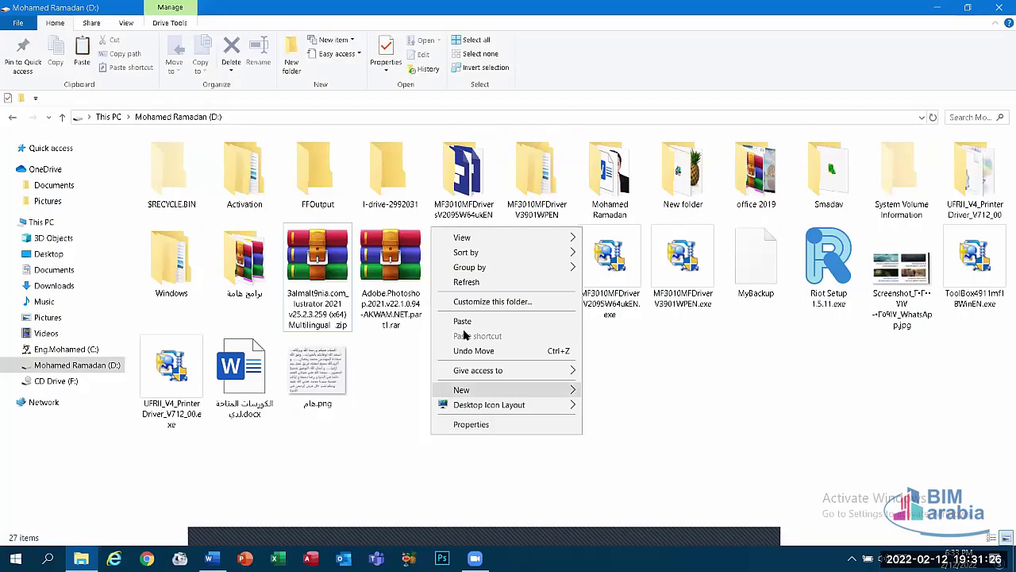
left_click(464, 325)
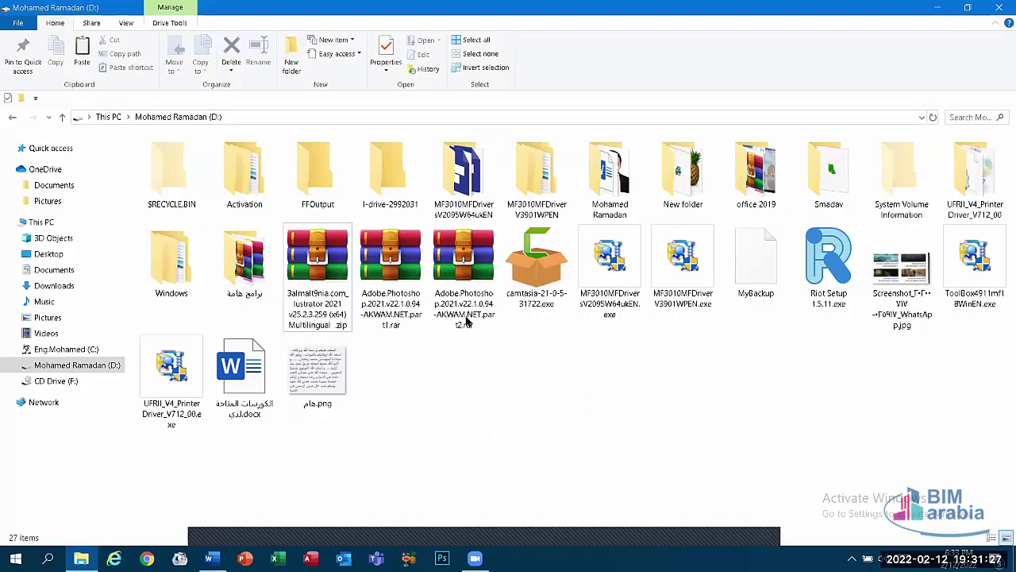
right_click(438, 474)
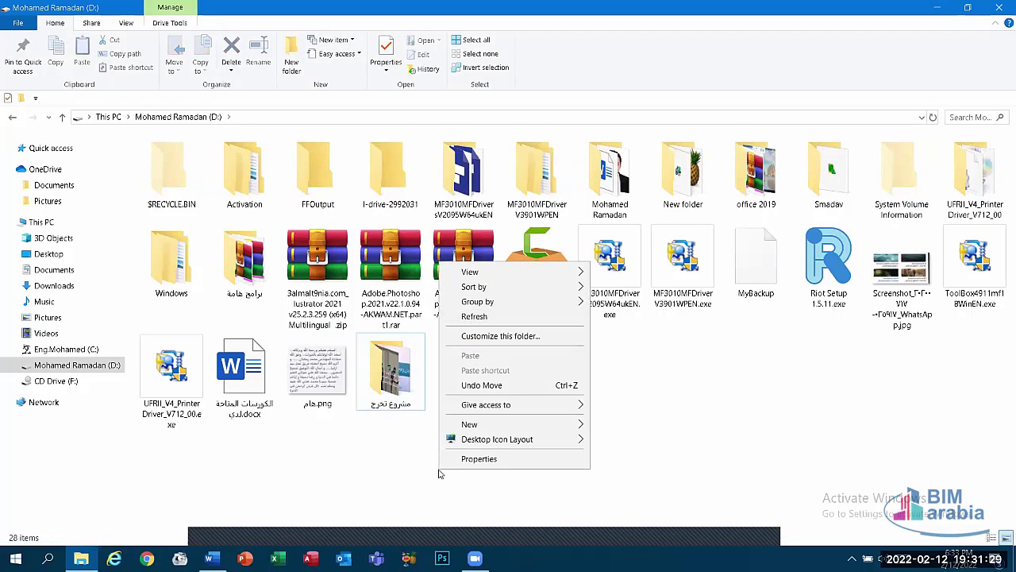
left_click(506, 320)
- Examine the Send to destinations offered for the folder "مشروع تخرج" and for the Word document "الكورسات المتاحة لدي.docx"
left_click(334, 289)
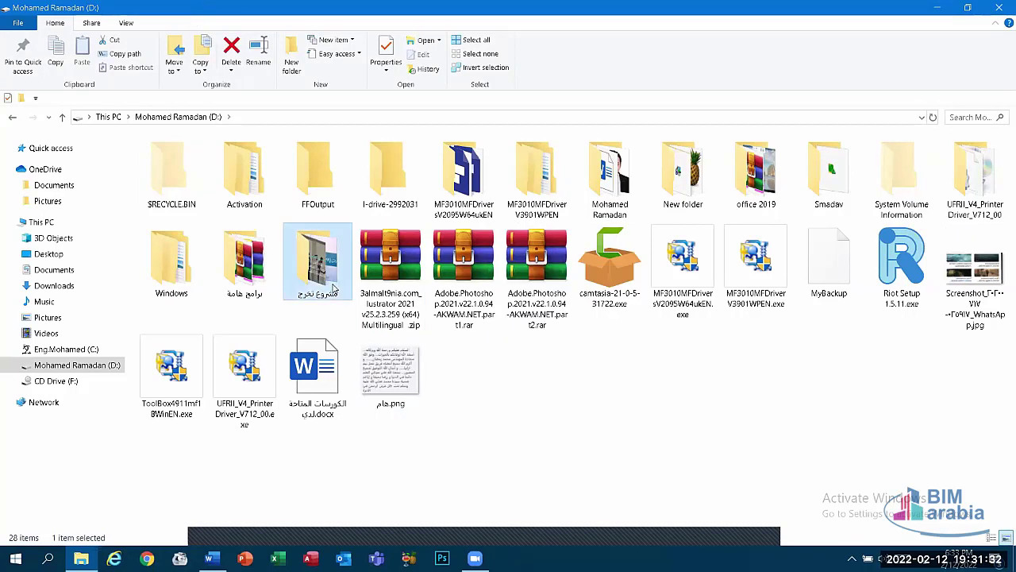
right_click(334, 289)
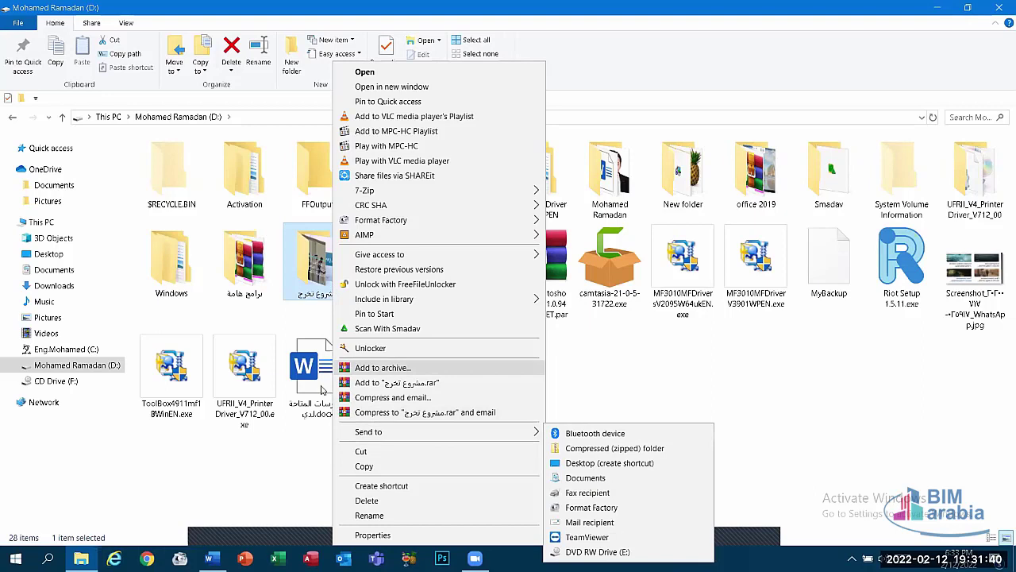
left_click(320, 389)
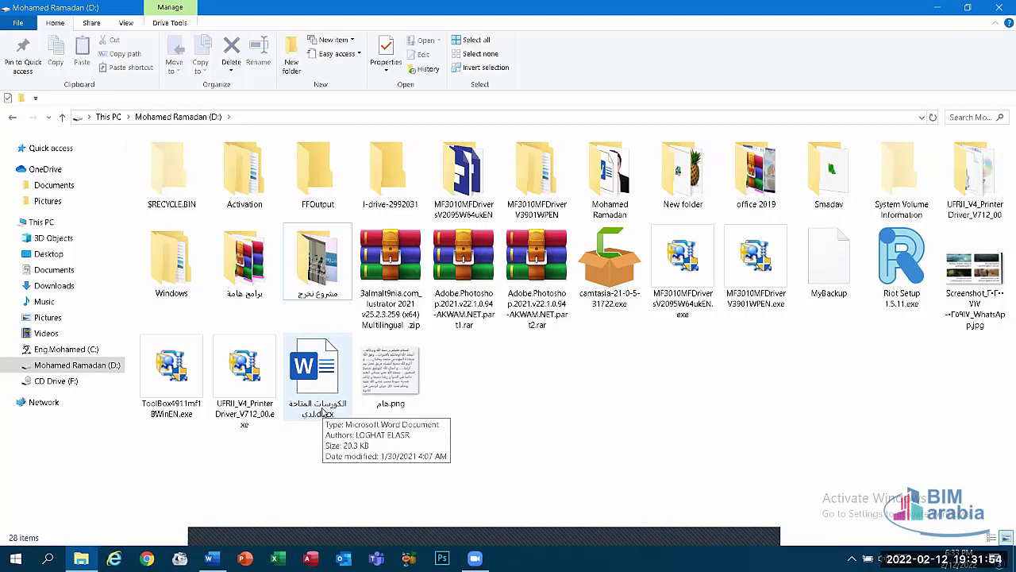
left_click(321, 410)
right_click(322, 411)
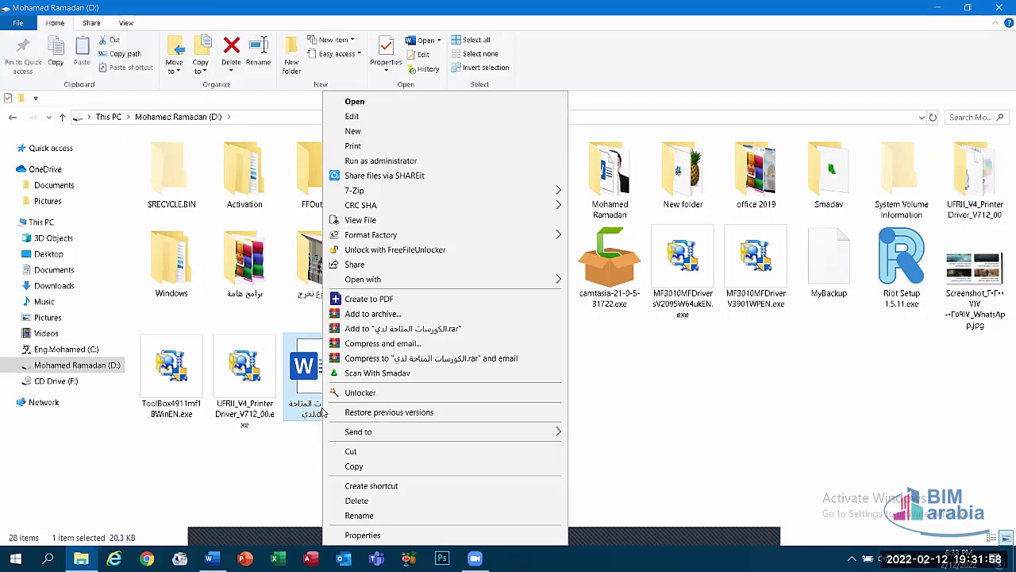
mouse_move(389, 435)
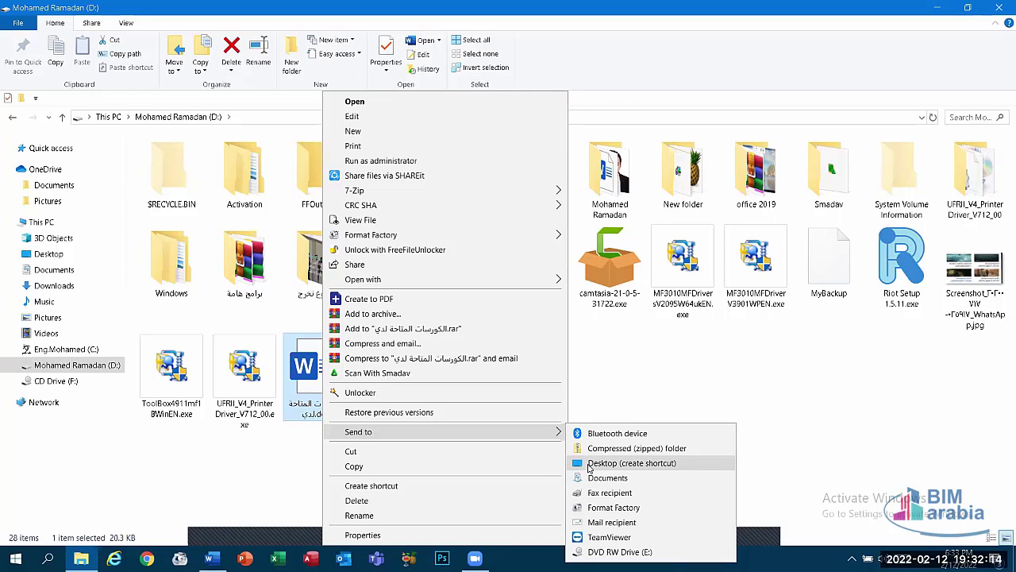
left_click(602, 416)
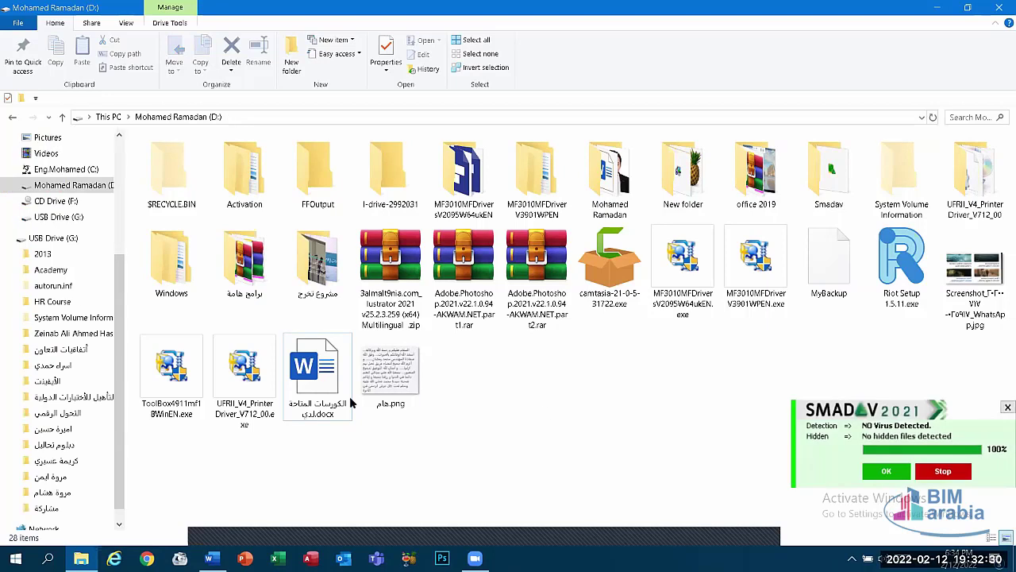
- Examine USB Drive (G:) as a Send to destination for "الكورسات المتاحة لدي.docx" and close the D: drive window
right_click(327, 413)
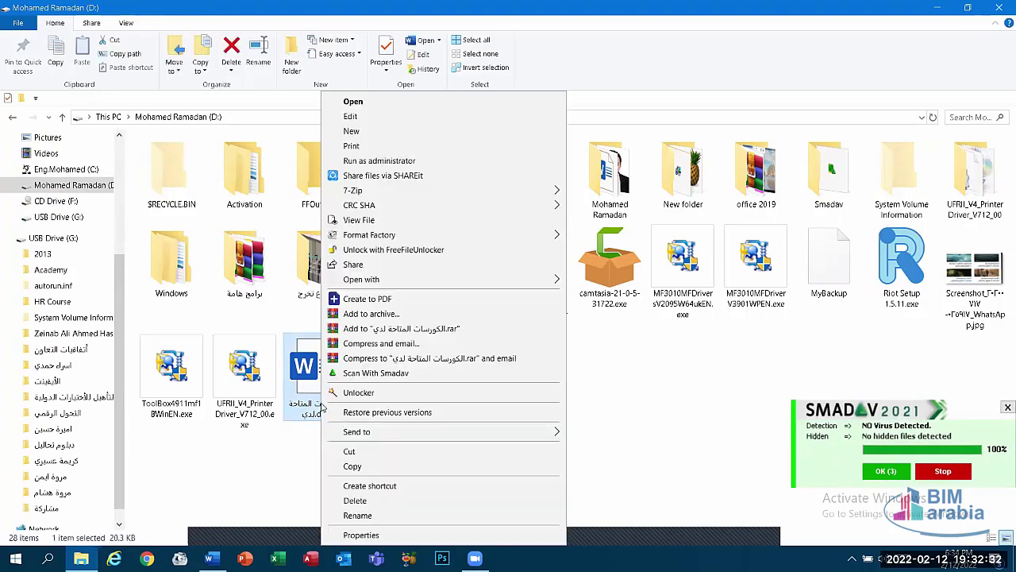
mouse_move(343, 429)
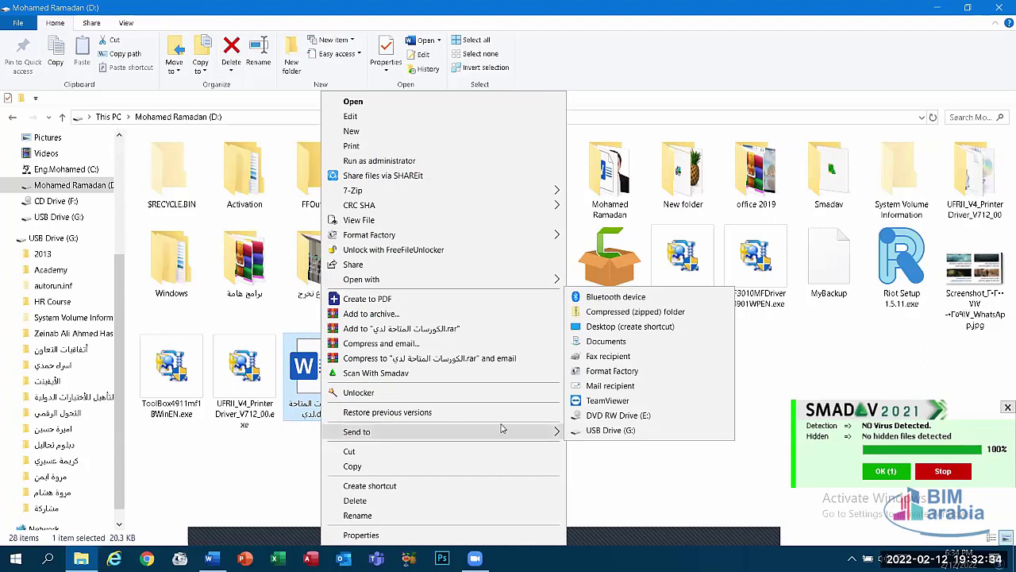
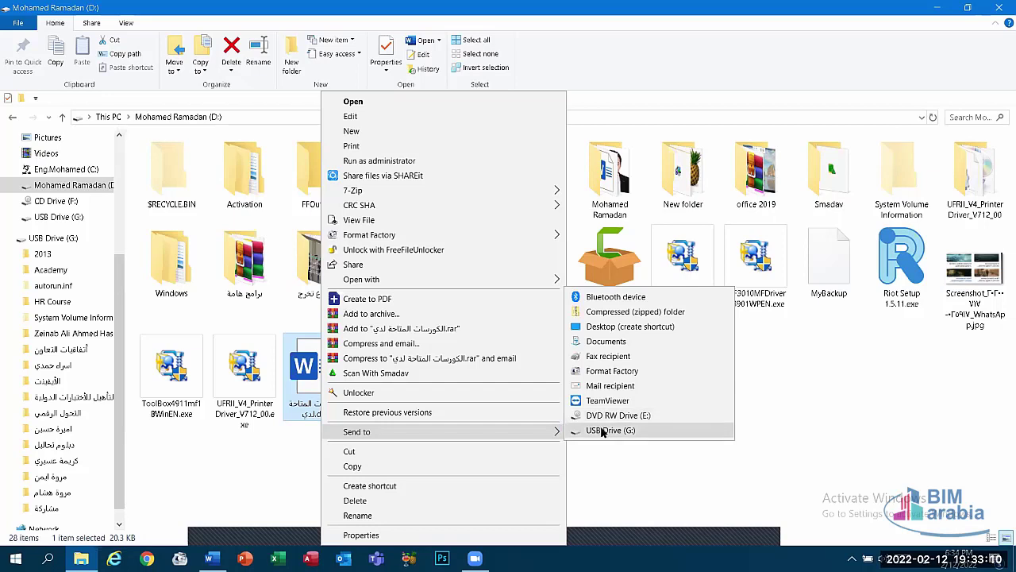
left_click(848, 404)
left_click(998, 7)
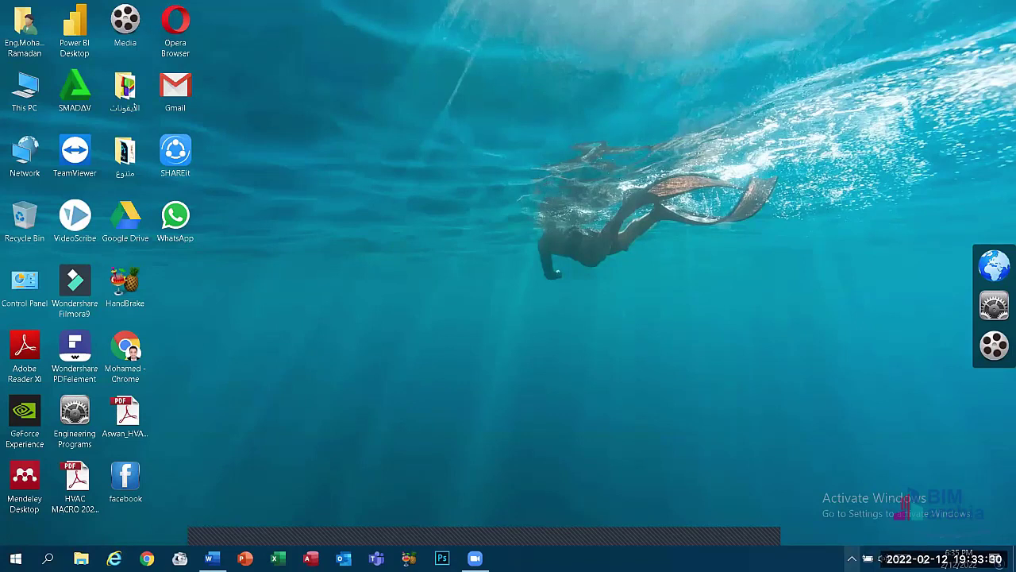
- Safely eject the Cruzer Force USB drive from the computer
left_click(852, 558)
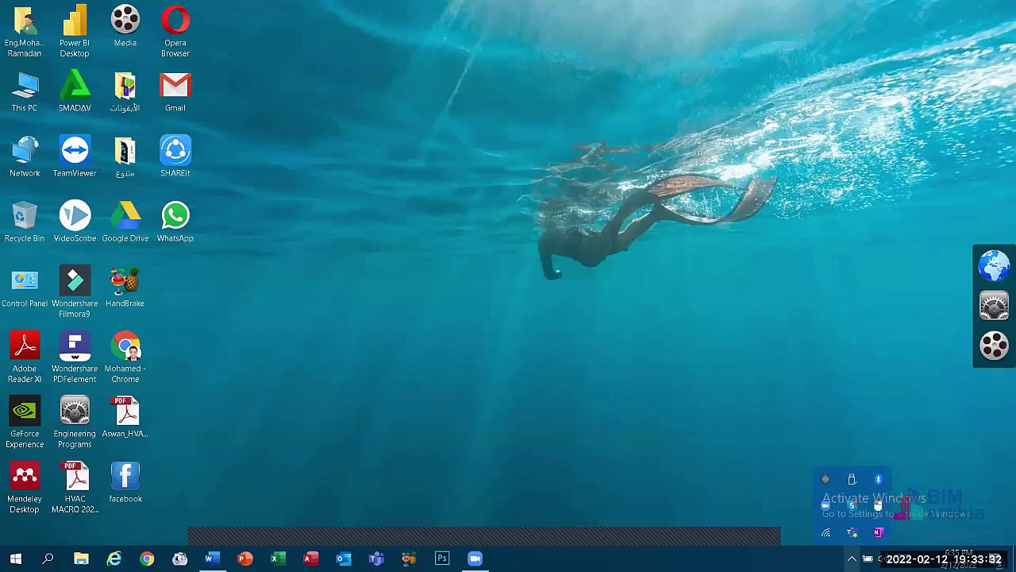
right_click(851, 481)
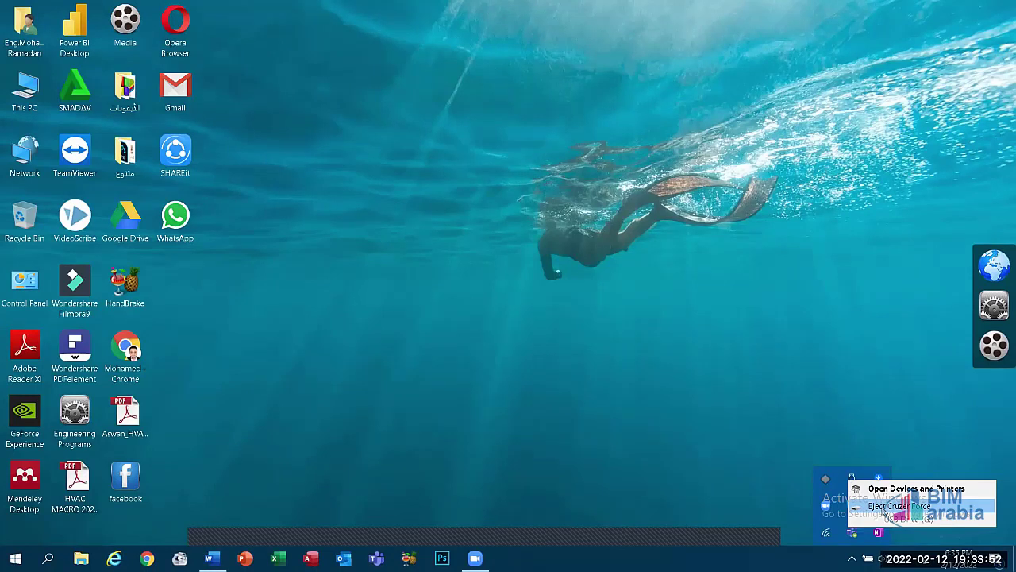
left_click(883, 508)
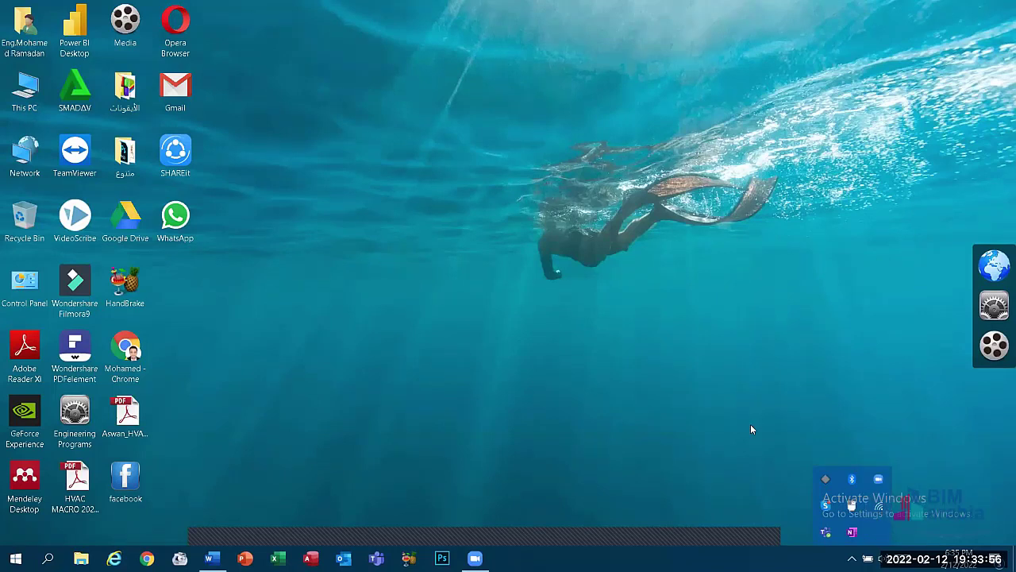
left_click(732, 413)
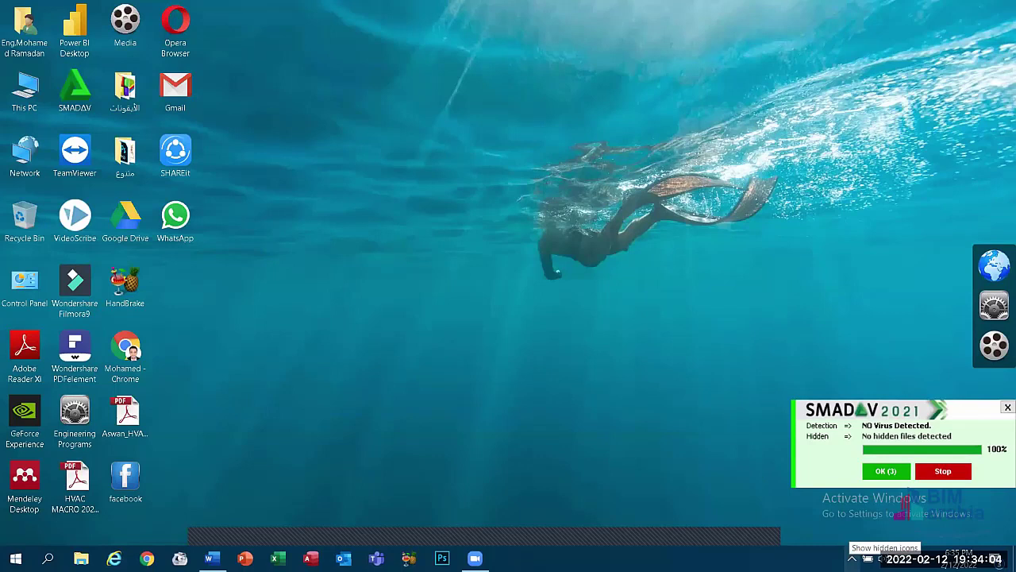
- Eject the reconnected Cruzer Force USB drive again and refresh the desktop
left_click(852, 558)
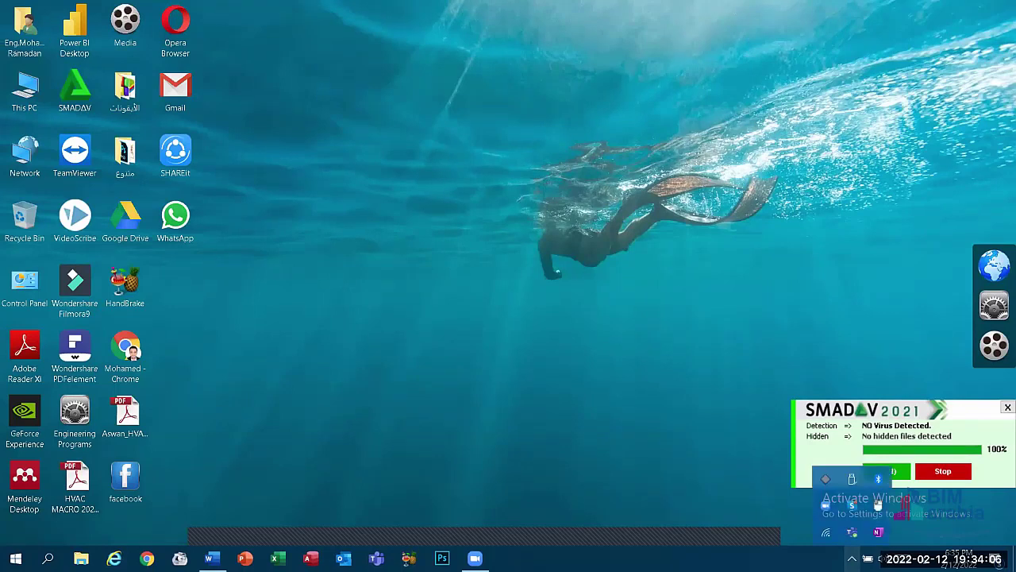
left_click(852, 478)
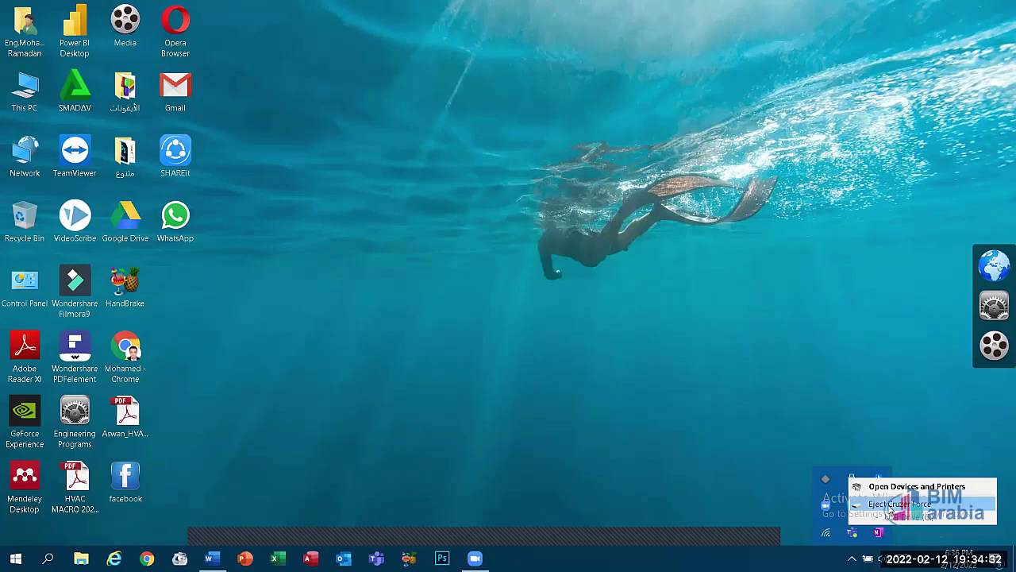
left_click(890, 508)
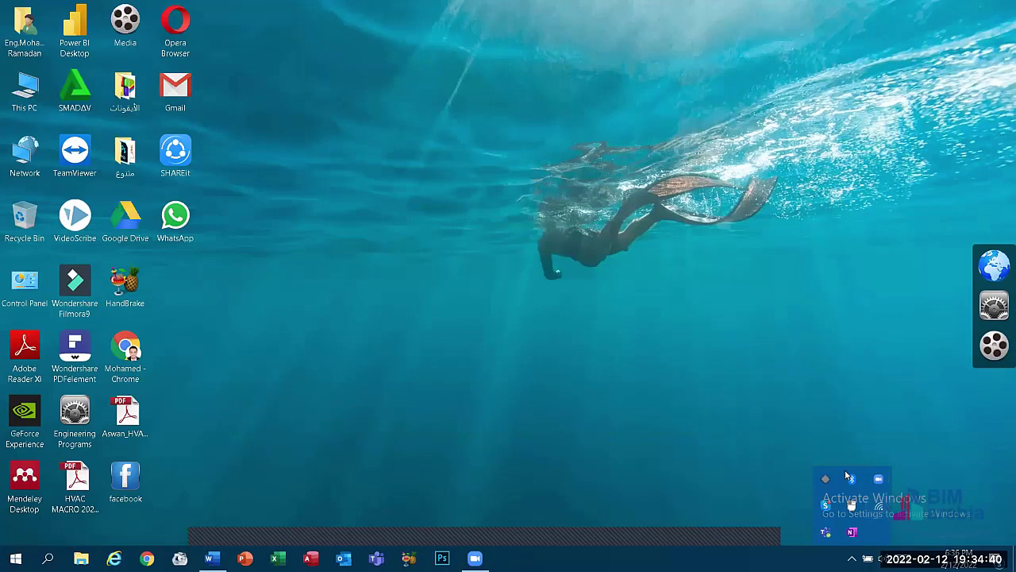
right_click(603, 283)
left_click(631, 319)
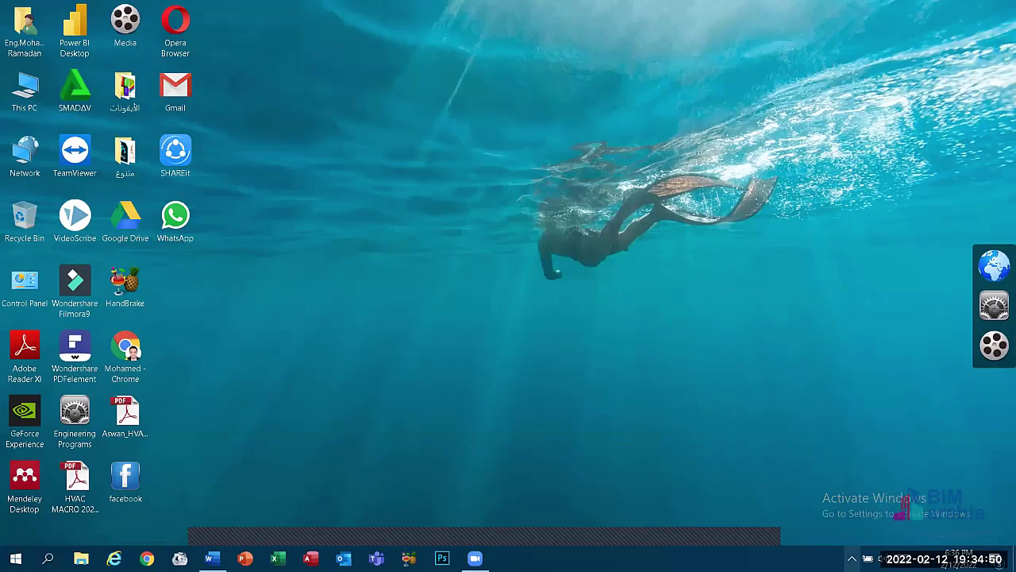
- Examine the available Wi-Fi networks and the connection options of "class 2", and close the network list without connecting
left_click(852, 558)
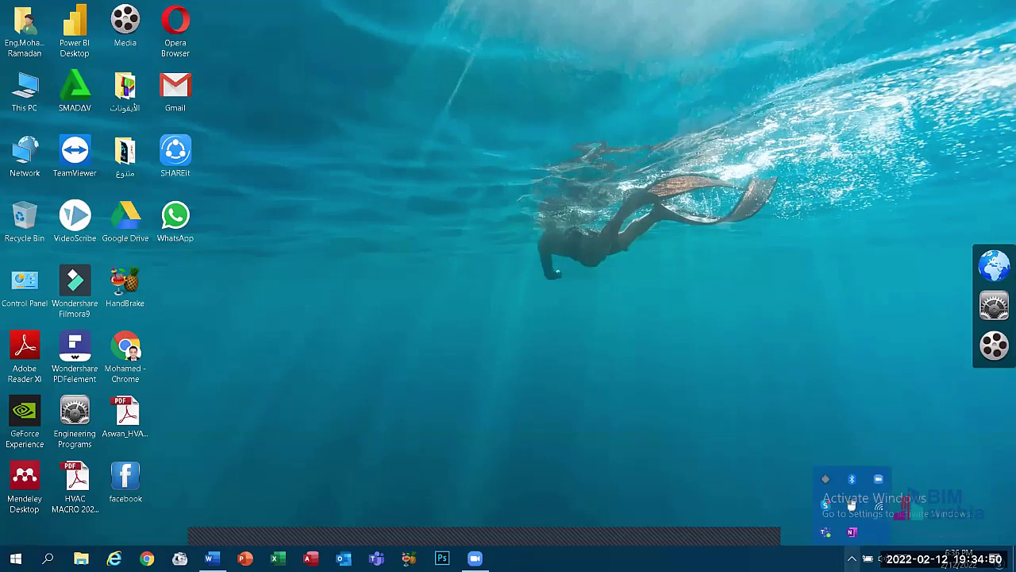
left_click(882, 508)
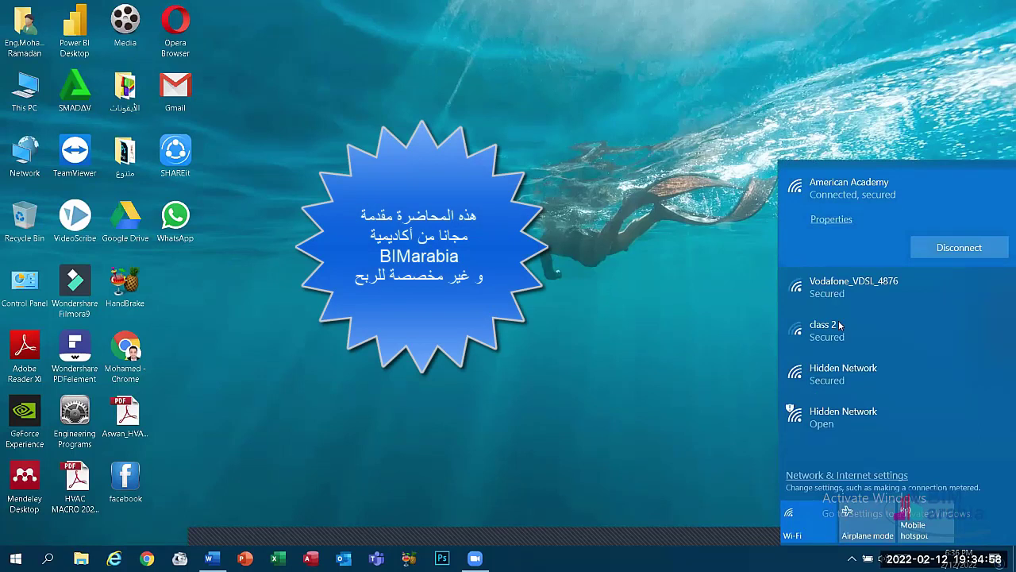
left_click(839, 332)
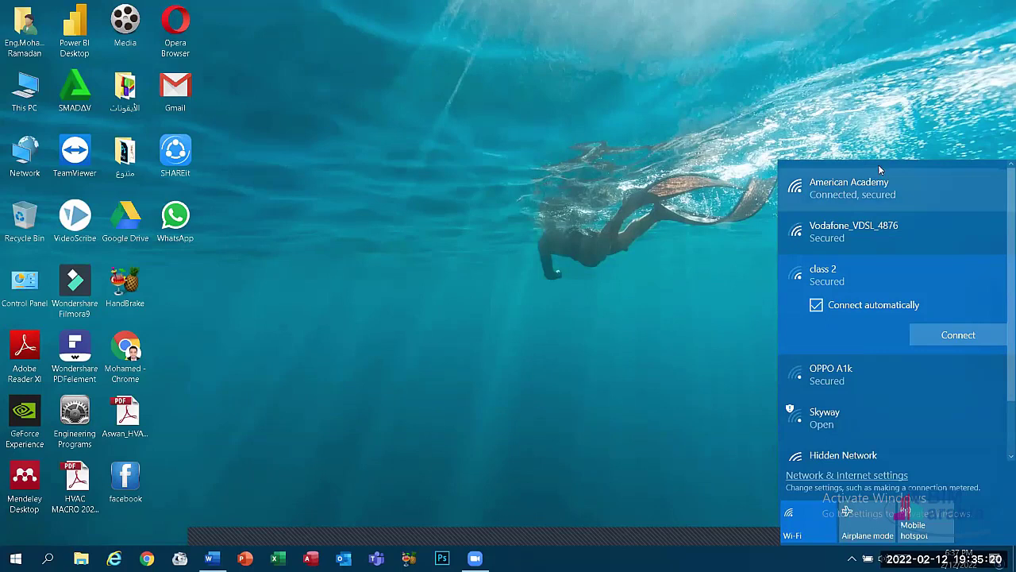
left_click(432, 317)
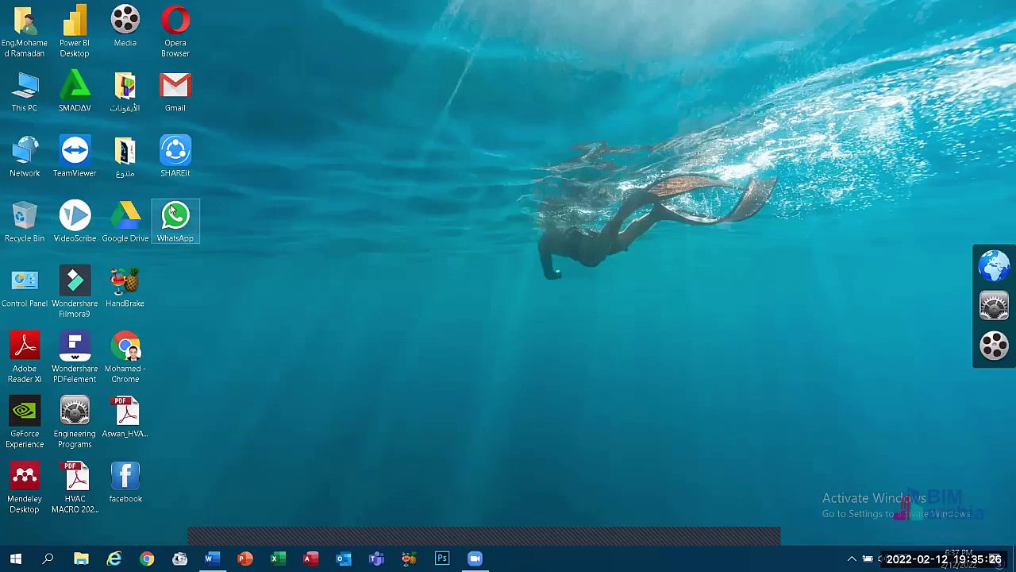
- Copy the folder "مشروع تخرج" from the D: drive and paste the copy on the desktop
double_click(25, 89)
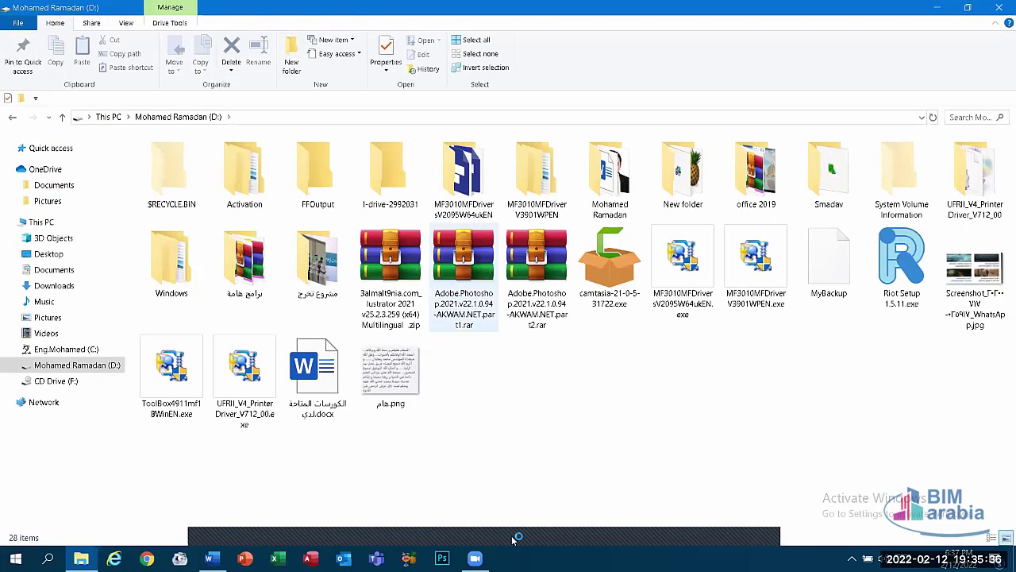
right_click(332, 262)
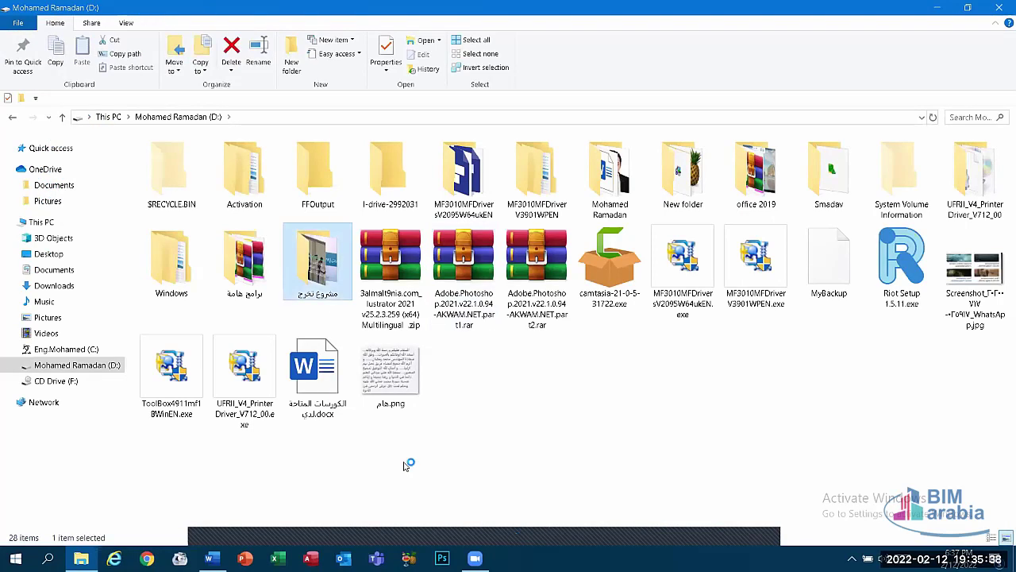
left_click(405, 466)
left_click(404, 466)
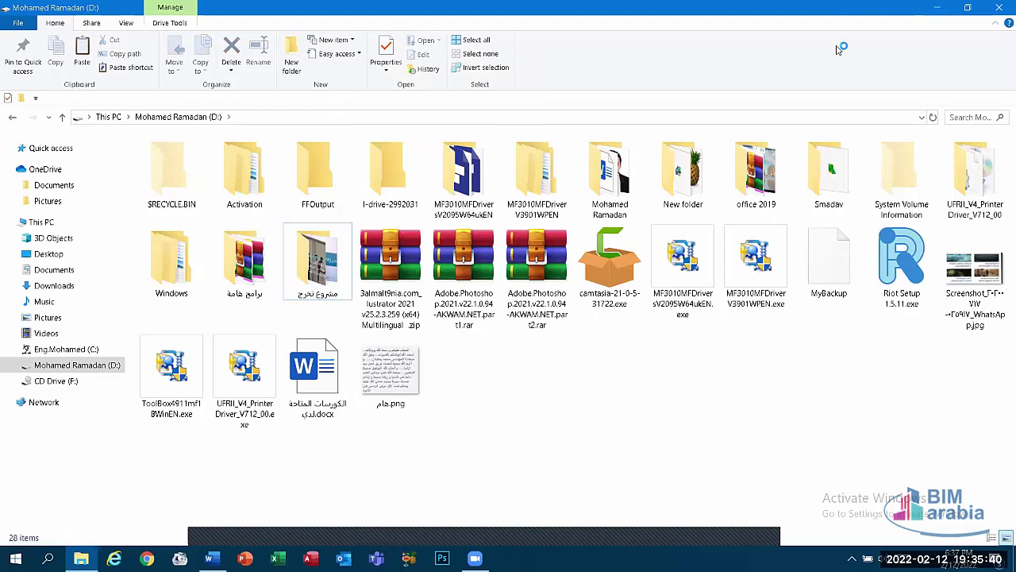
key("super+d")
right_click(408, 116)
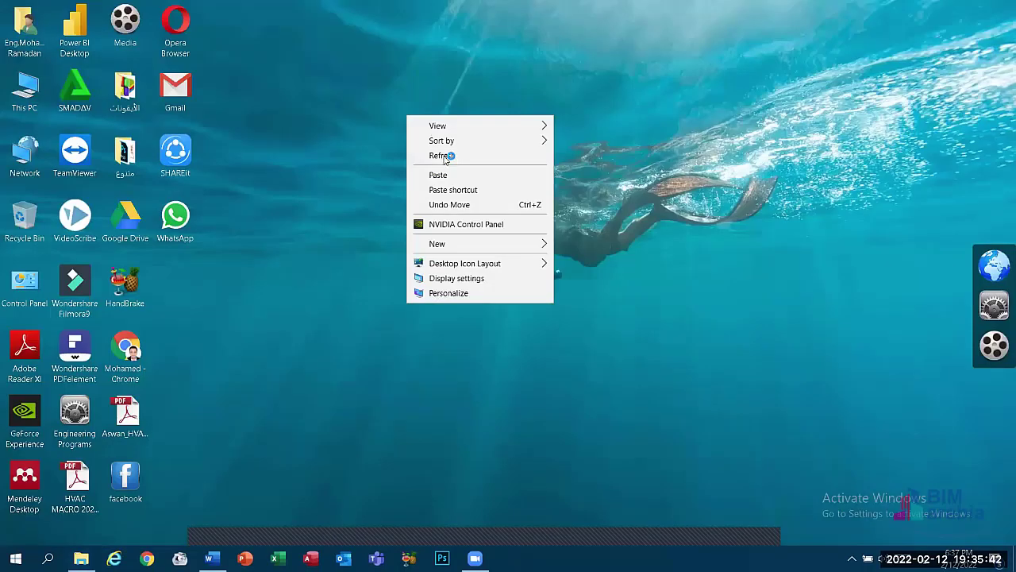
left_click(362, 223)
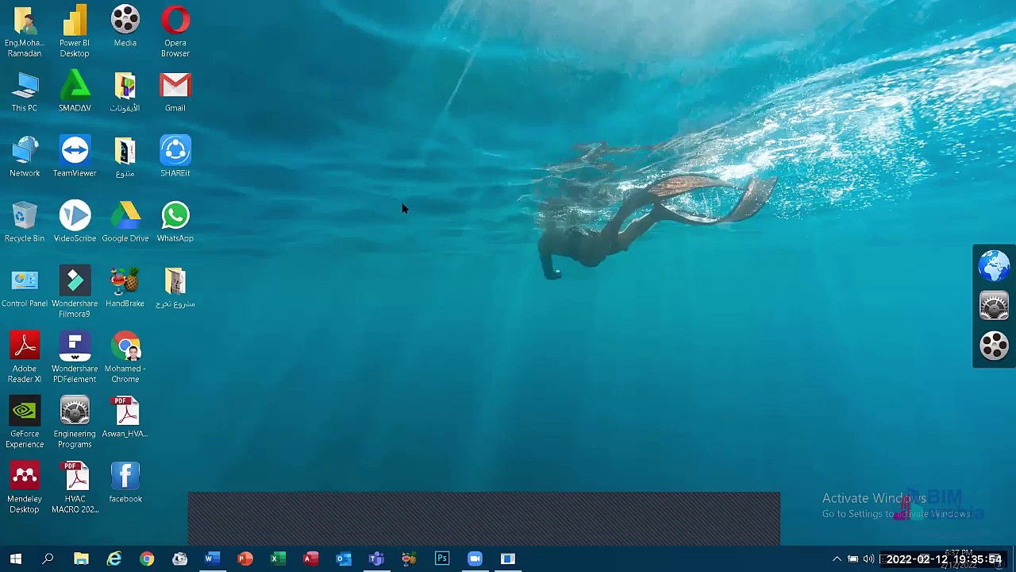
right_click(167, 304)
right_click(470, 242)
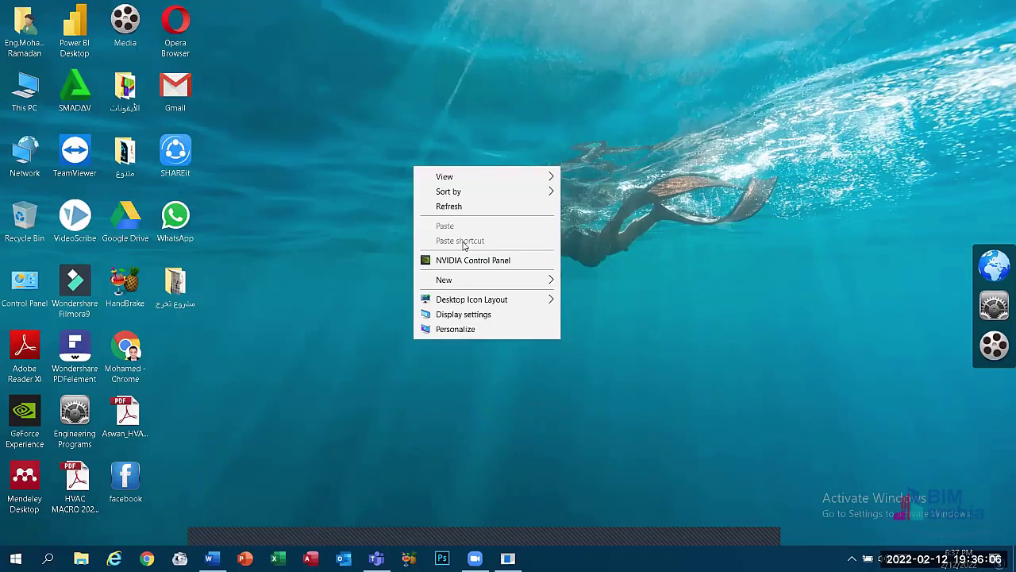
left_click(295, 231)
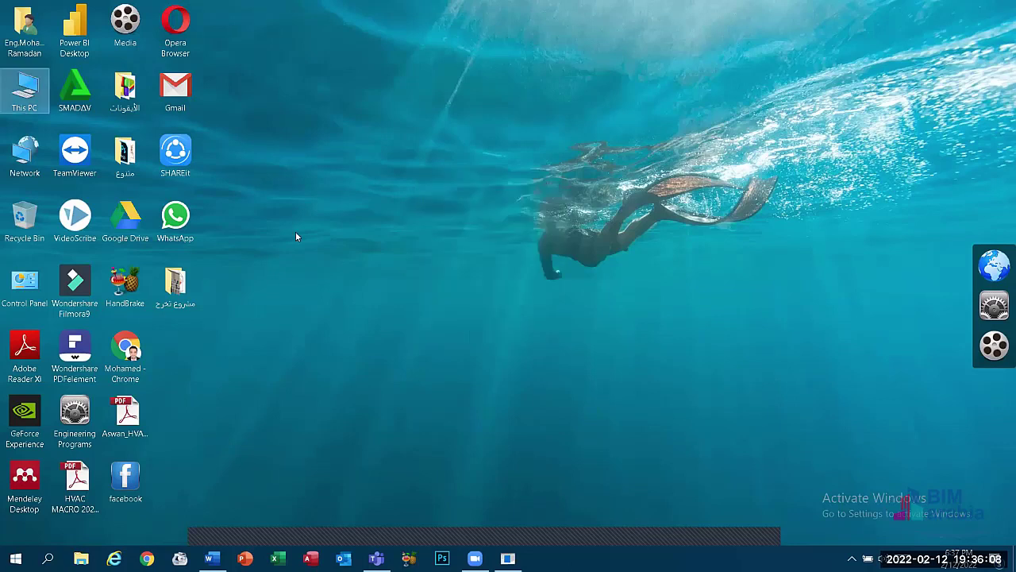
- Copy the folder "مشروع تخرج" on the D: drive and paste a shortcut to it on the desktop
double_click(24, 89)
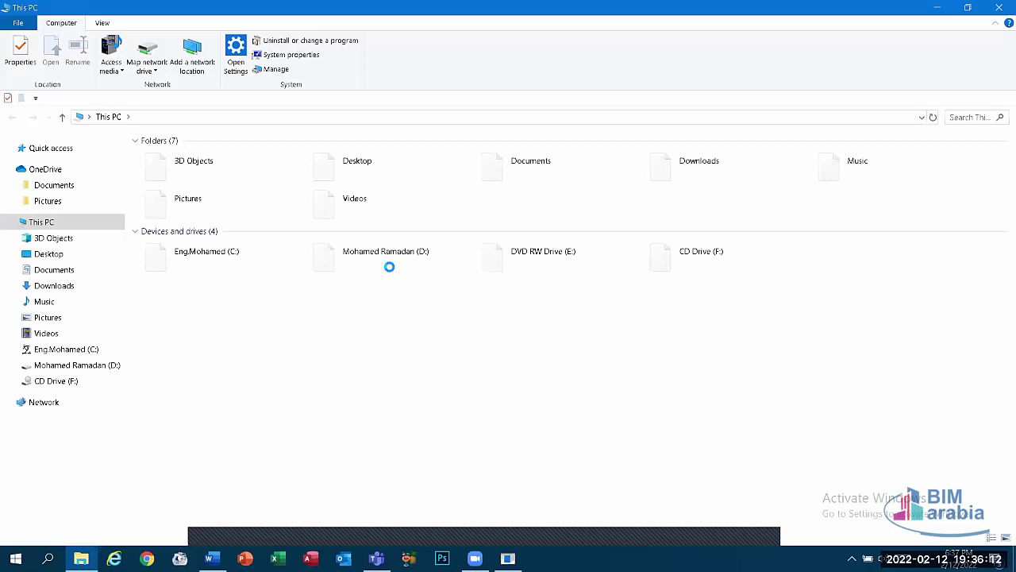
double_click(389, 267)
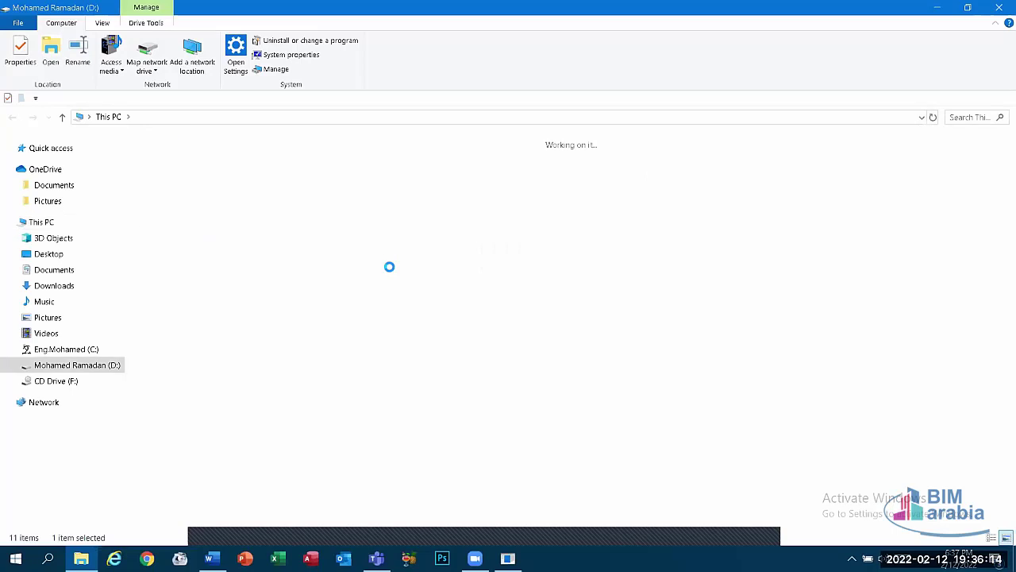
right_click(333, 266)
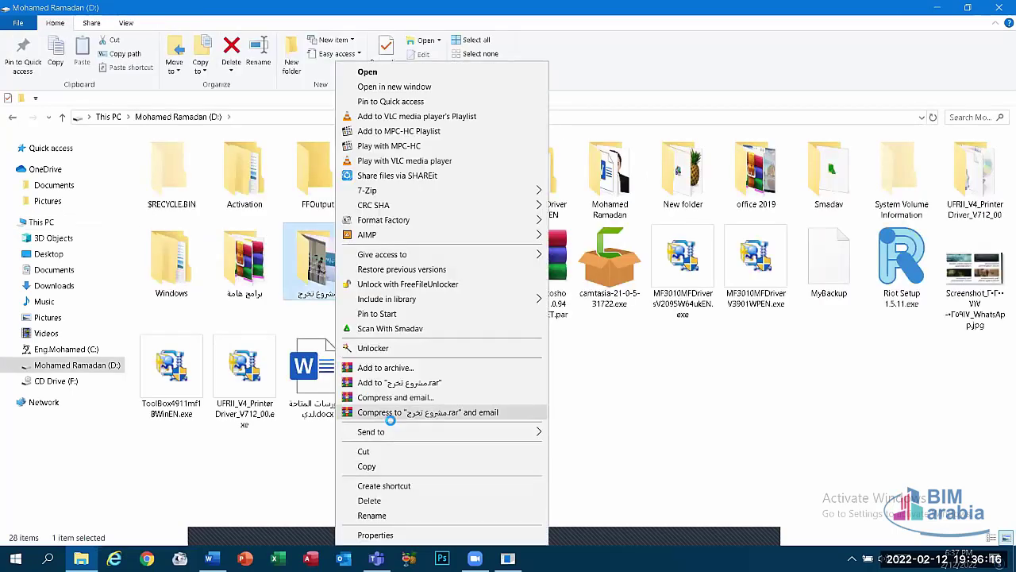
left_click(367, 466)
key("super+d")
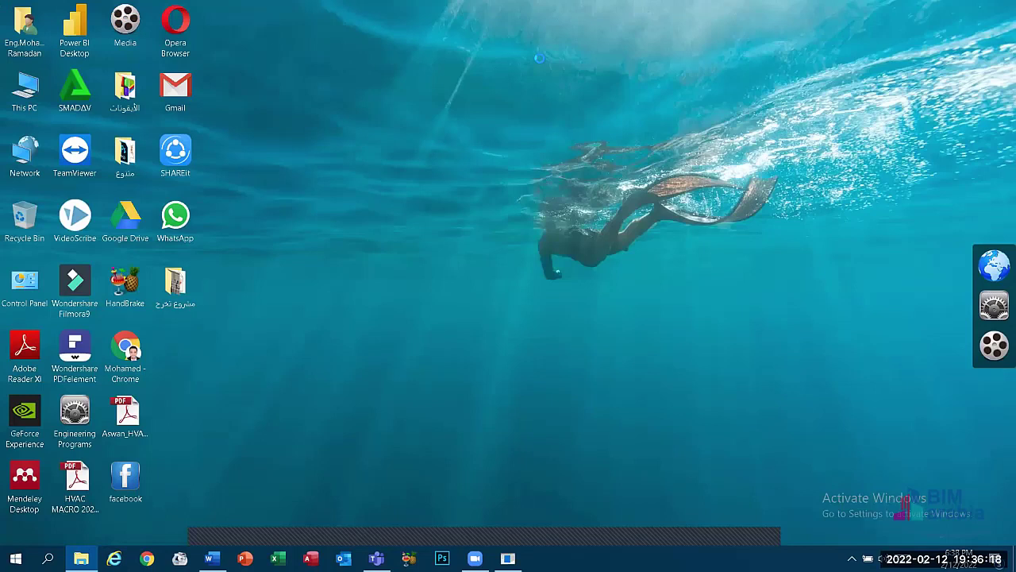
right_click(542, 138)
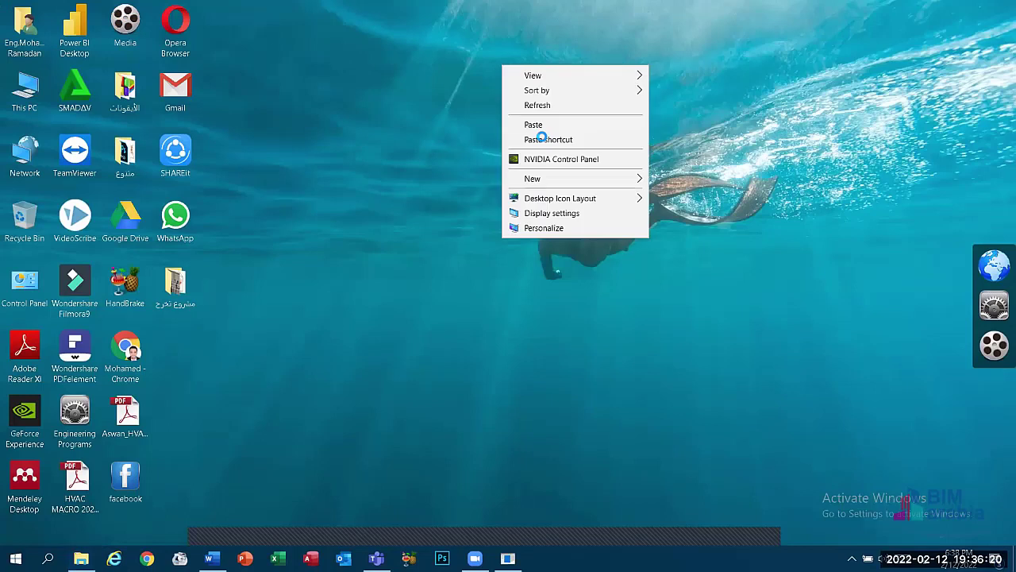
left_click(546, 139)
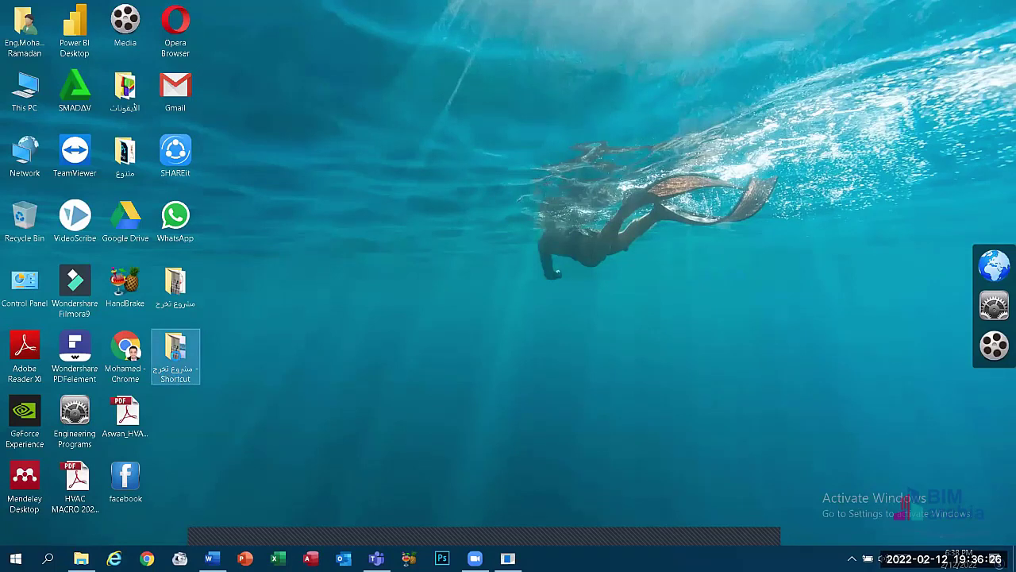
left_click(174, 302)
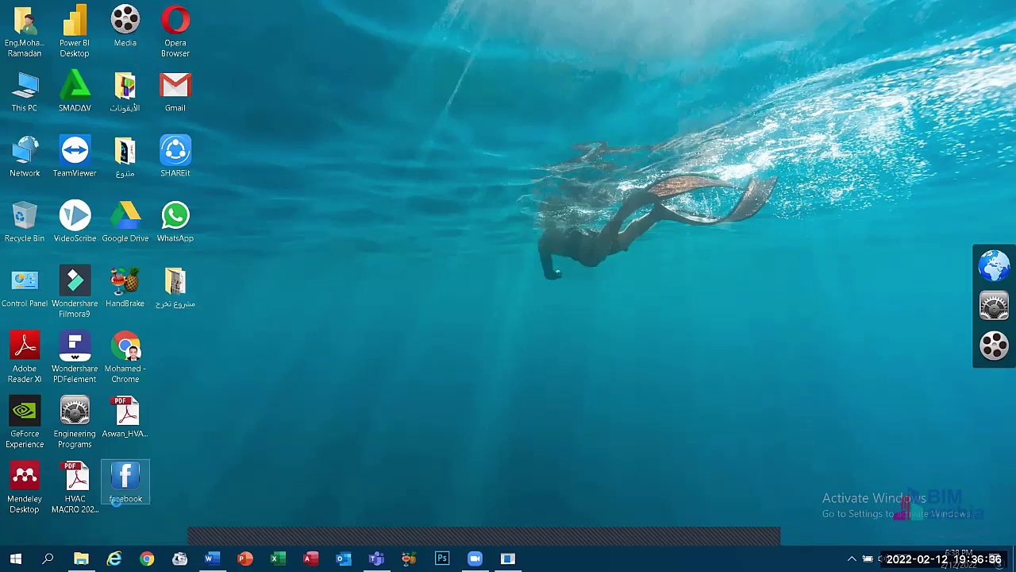
- Pin the Mendeley Desktop program from the desktop to the taskbar
right_click(14, 501)
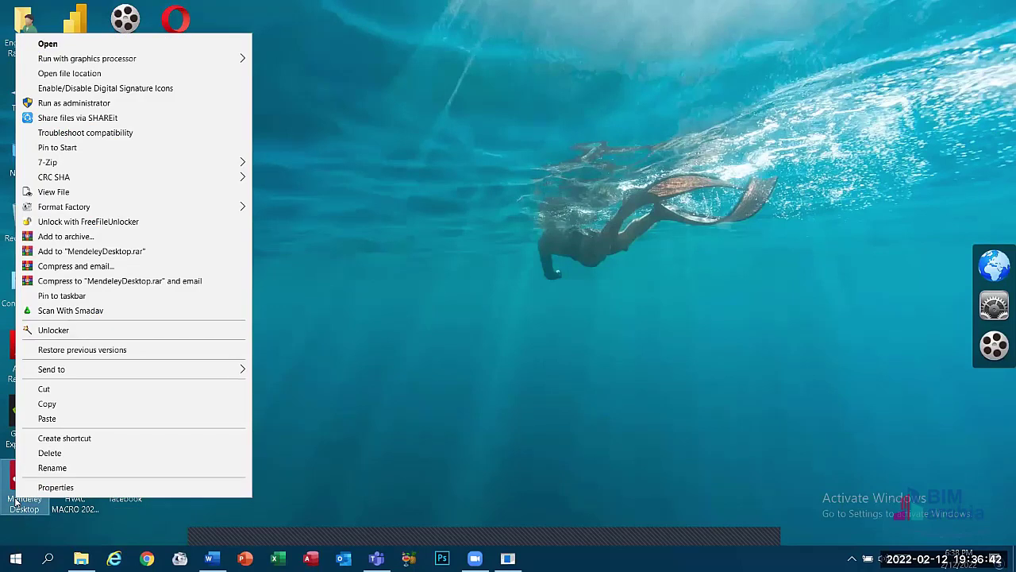
key("Escape")
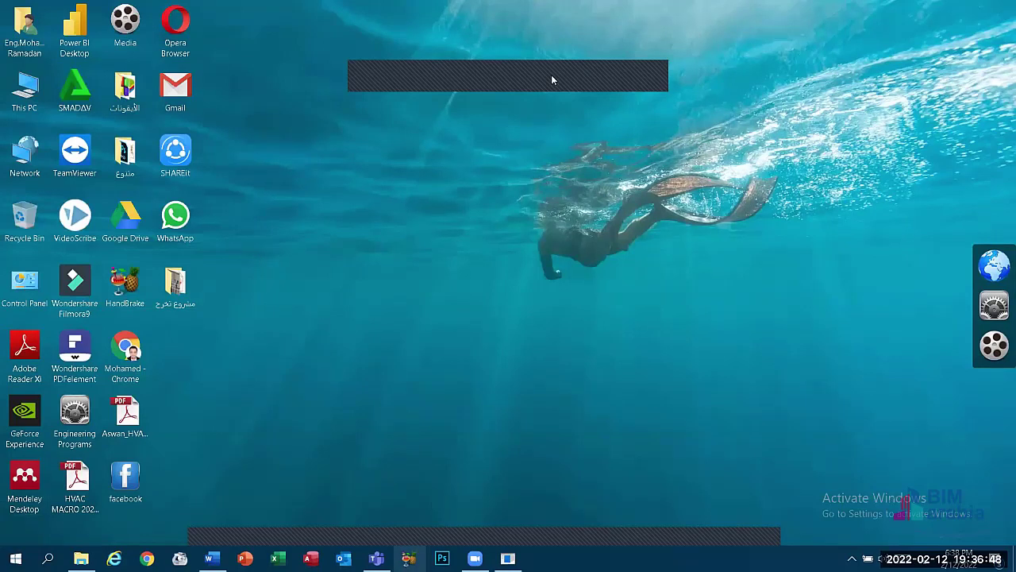
right_click(21, 508)
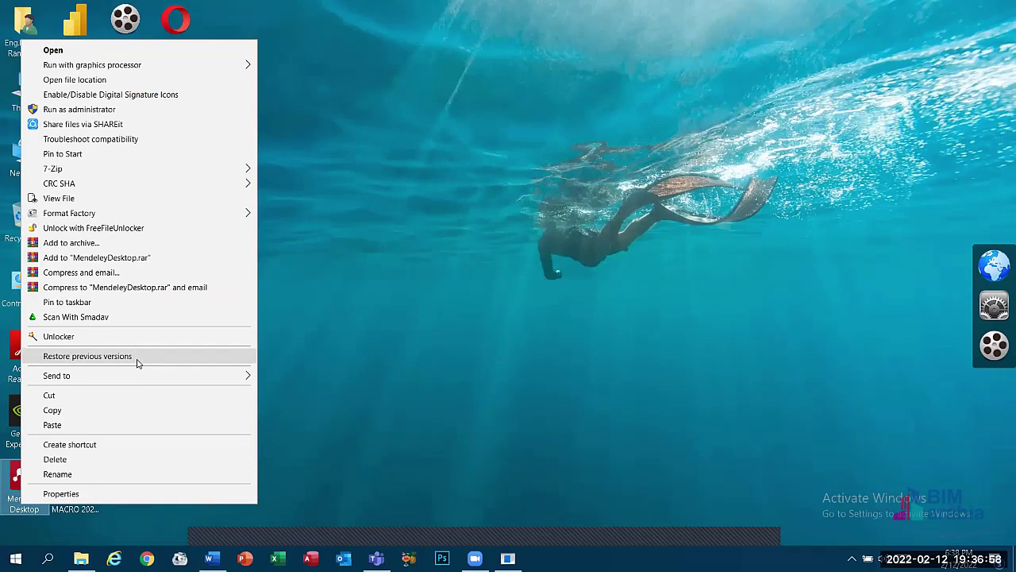
left_click(71, 305)
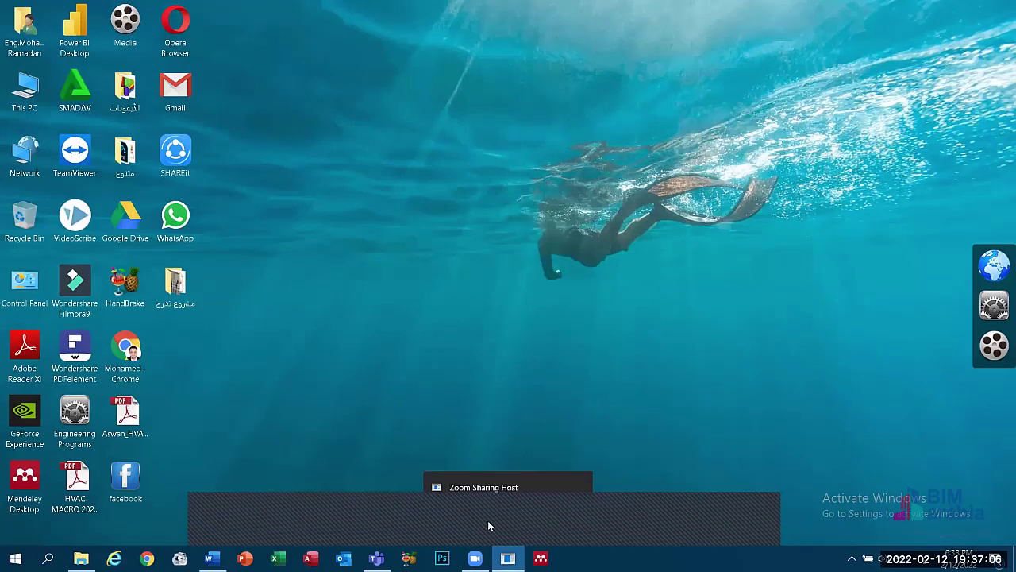
left_click(487, 524)
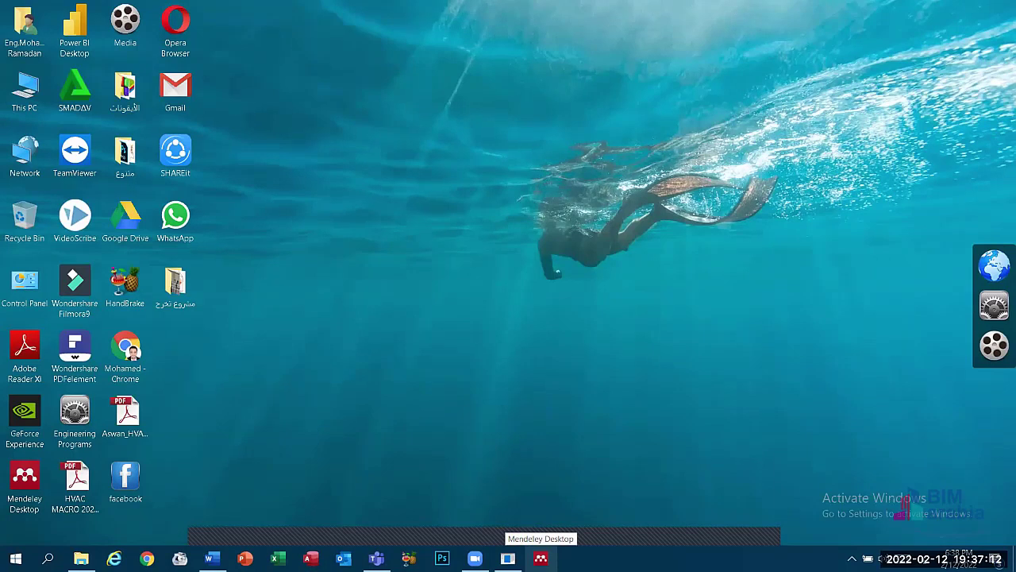
- Unpin Mendeley Desktop from the taskbar and pin it to the Start menu
left_click(540, 558)
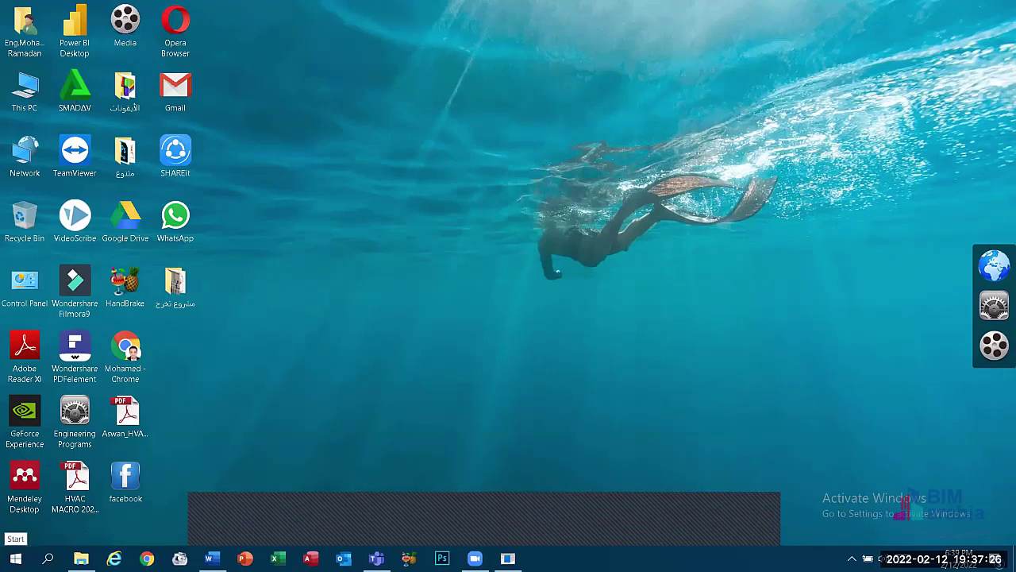
right_click(33, 479)
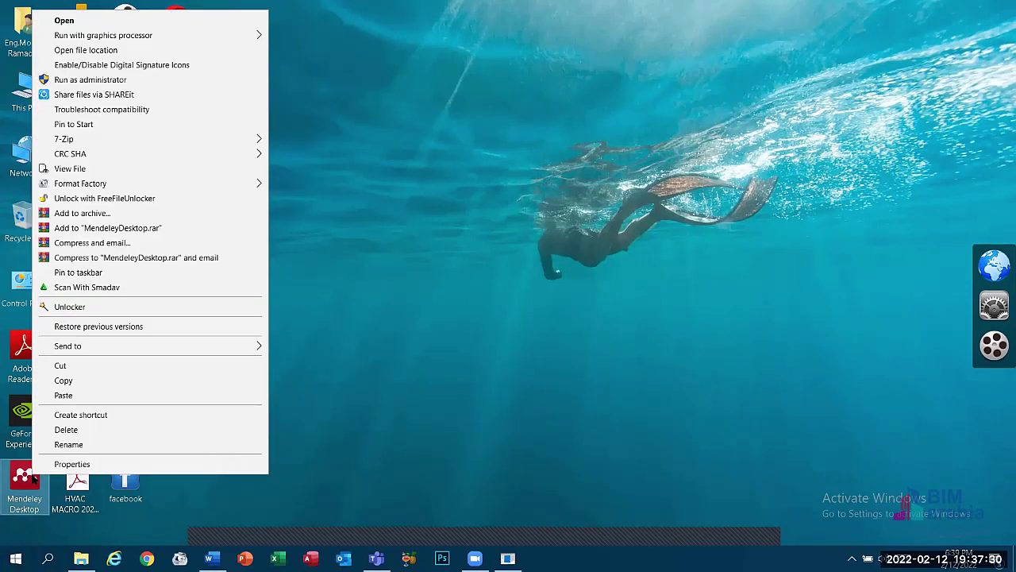
left_click(113, 127)
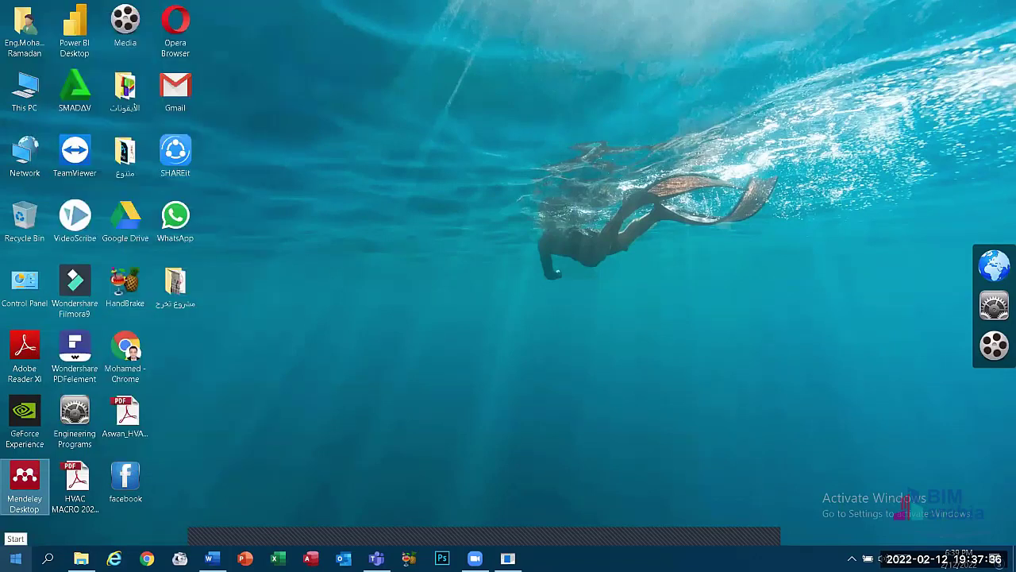
left_click(15, 558)
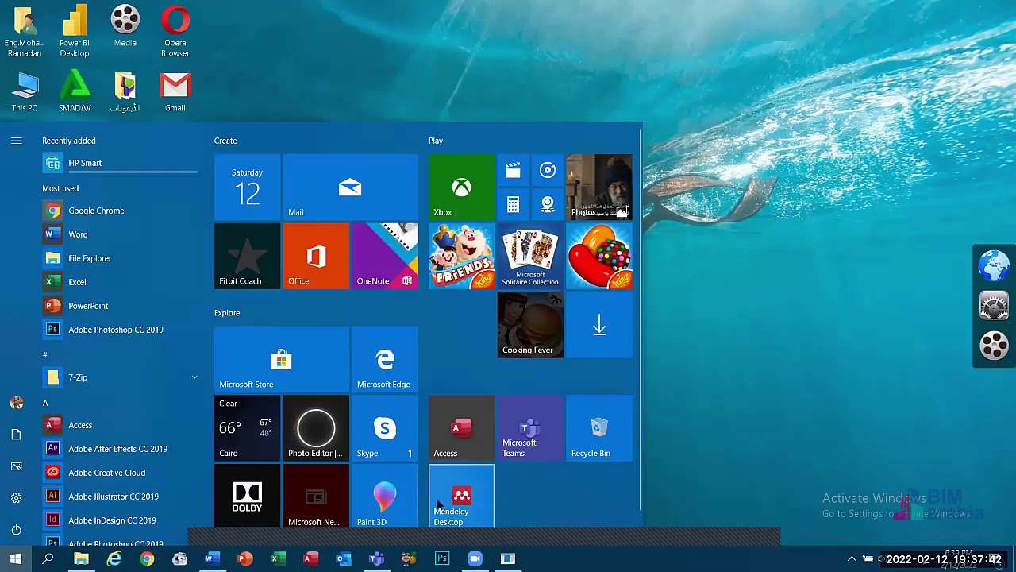
- Unpin the Mendeley Desktop tile from the Start menu and return to the desktop
right_click(465, 498)
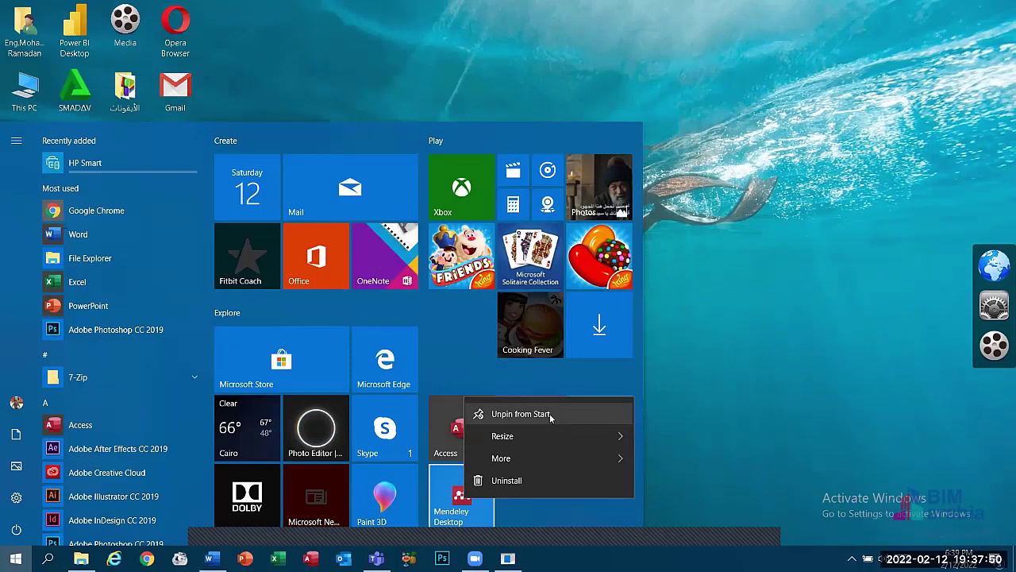
key("Escape")
left_click(305, 22)
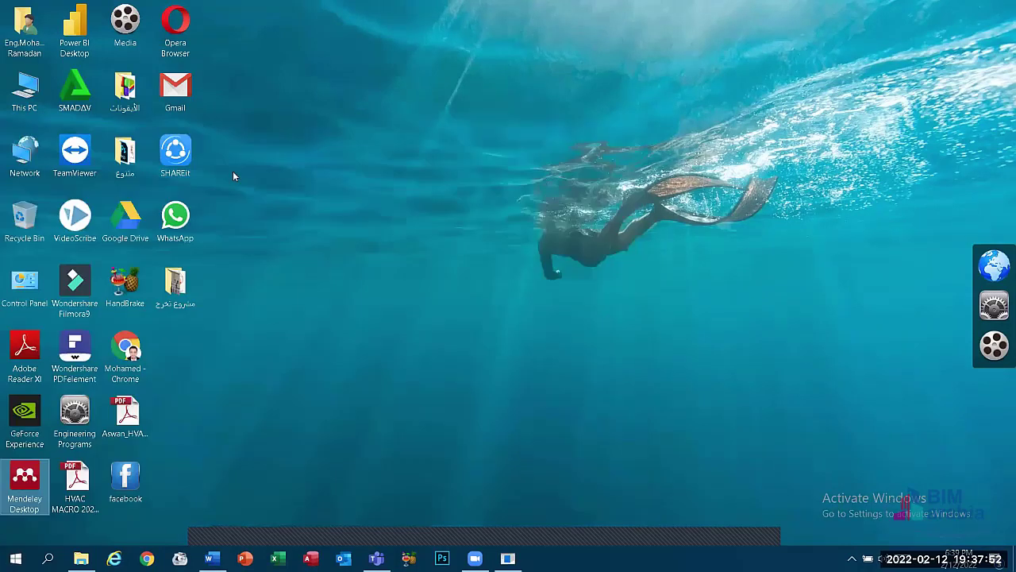
- Examine the Start menu's program list and tiles, and close the menu
left_click(16, 558)
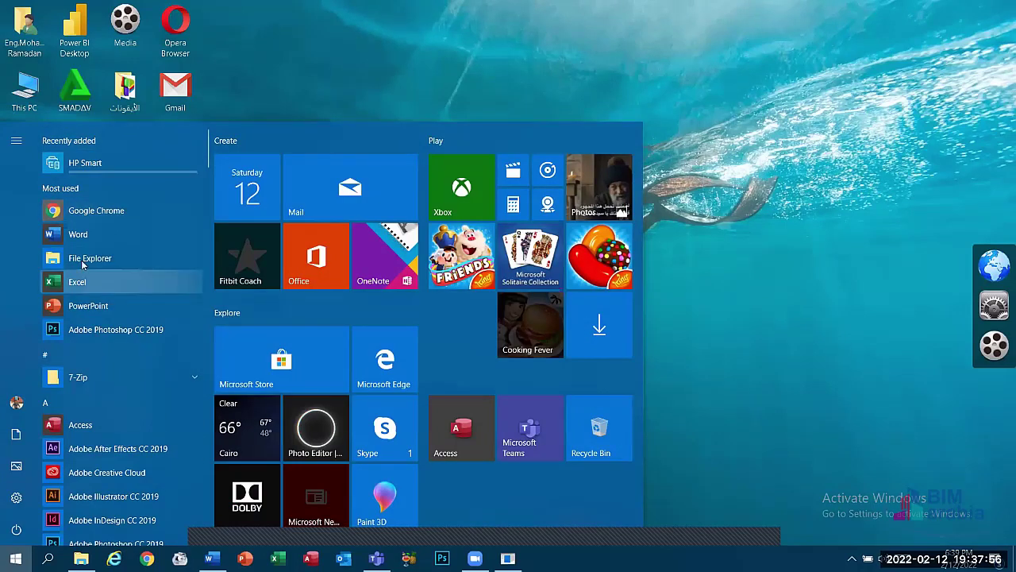
left_click(283, 34)
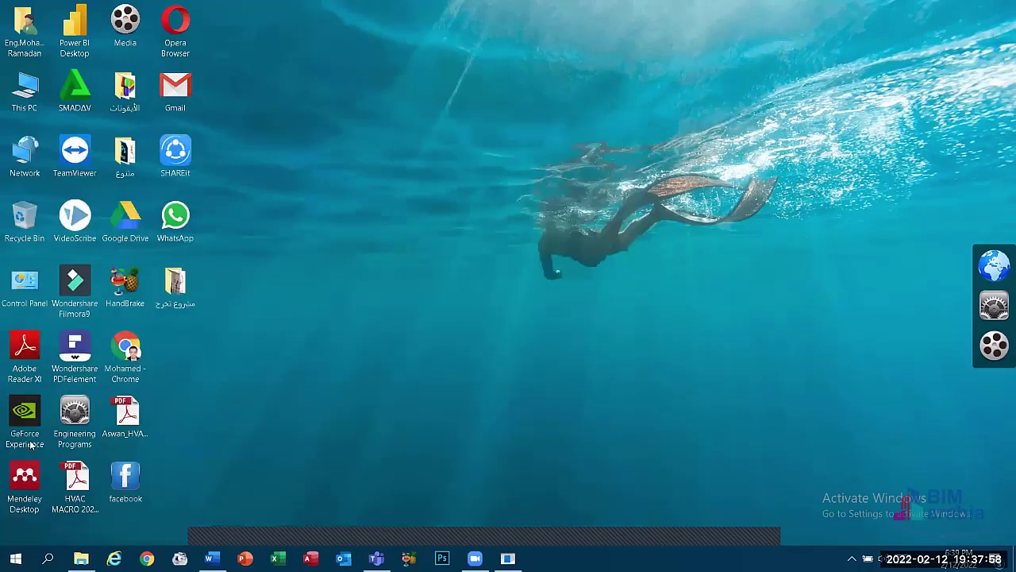
left_click(16, 558)
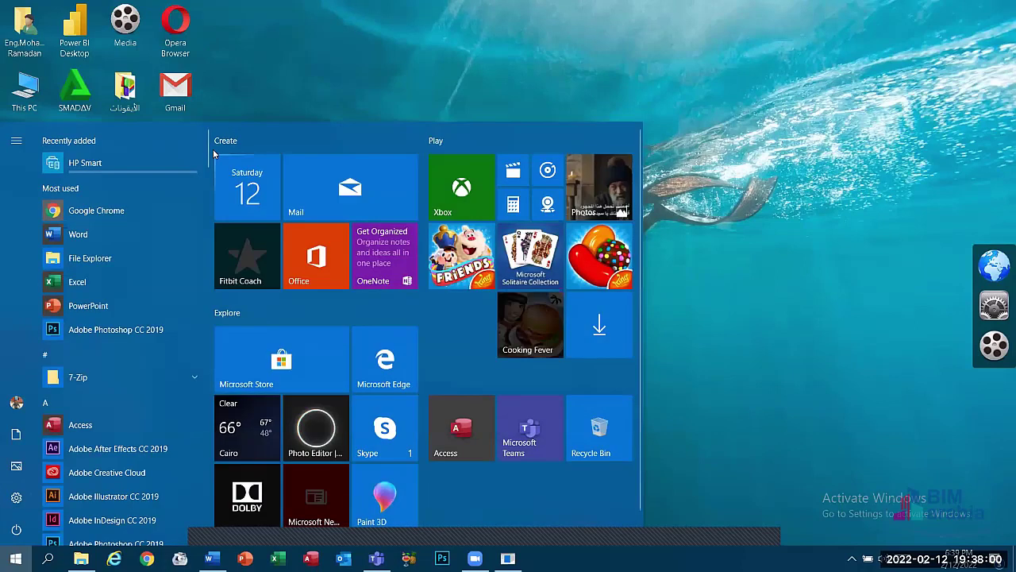
left_click_drag(206, 154, 284, 52)
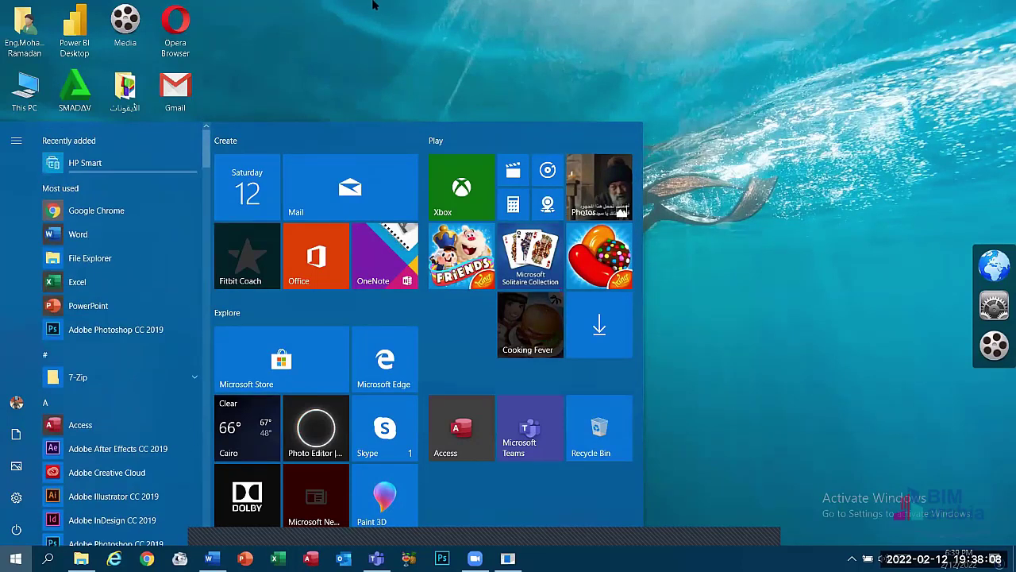
key("Escape")
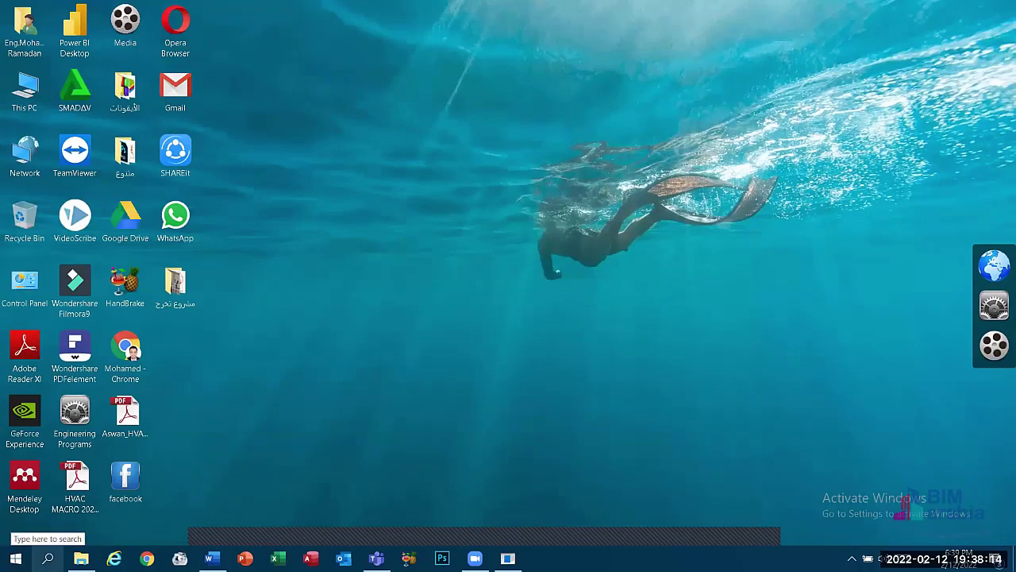
- Search Windows for "autocad" and clear the search text
left_click(48, 558)
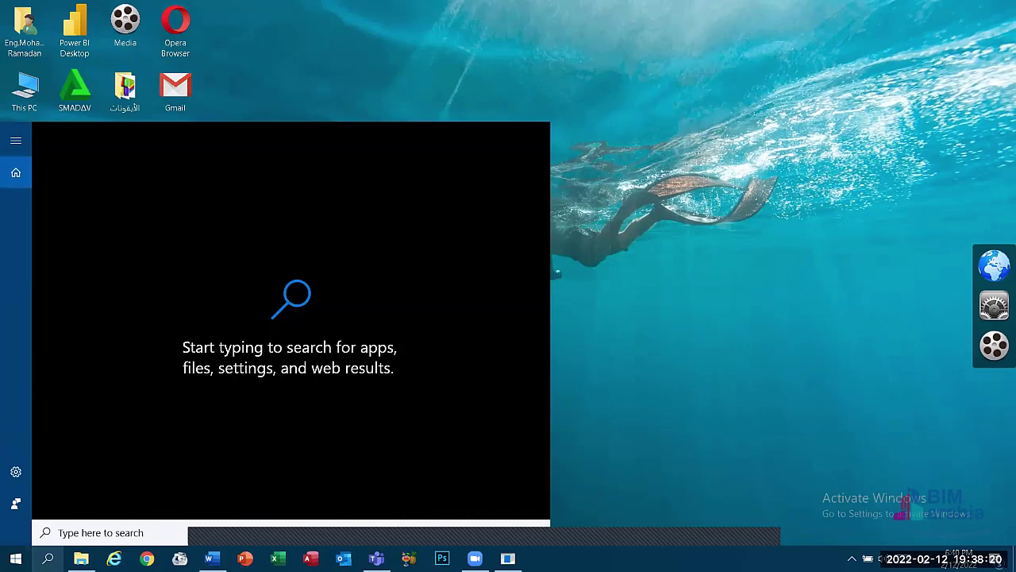
type("autocad")
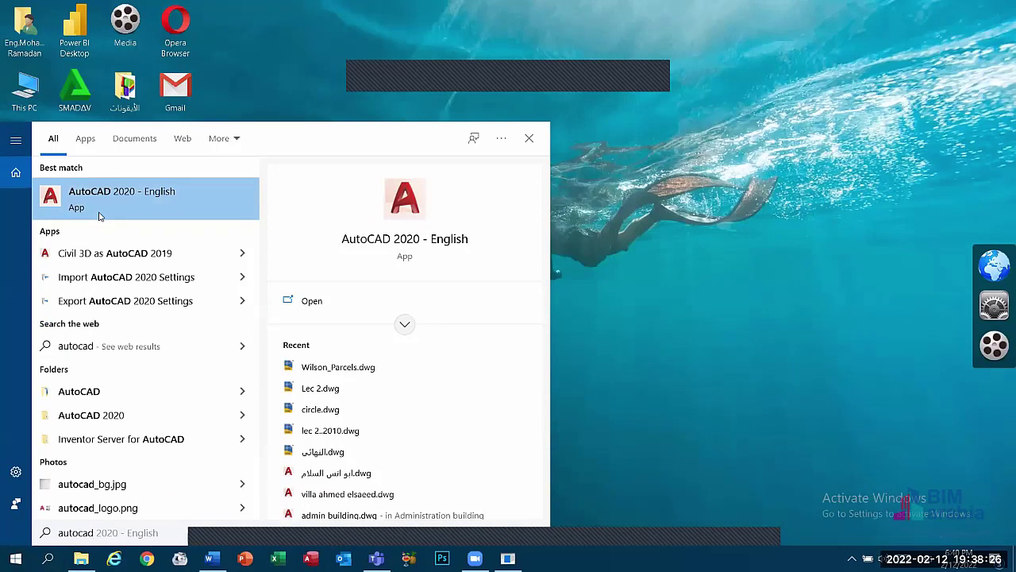
key("BackSpace")
key("BackSpace")
key("BackSpace")
key("BackSpace")
key("BackSpace")
key("BackSpace")
key("BackSpace")
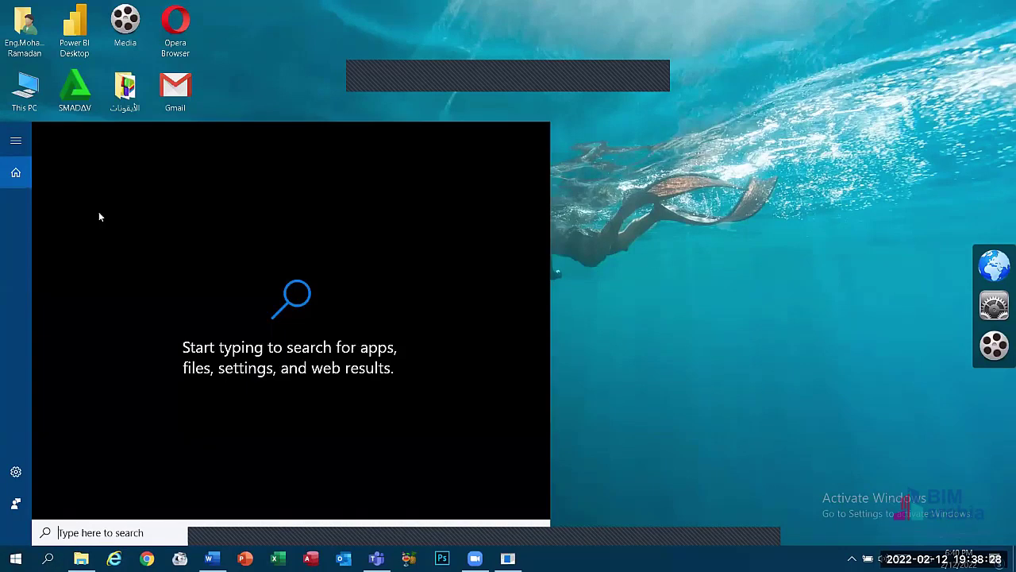
- Search Windows for "REVIT"
type("RQE")
key("BackSpace")
key("BackSpace")
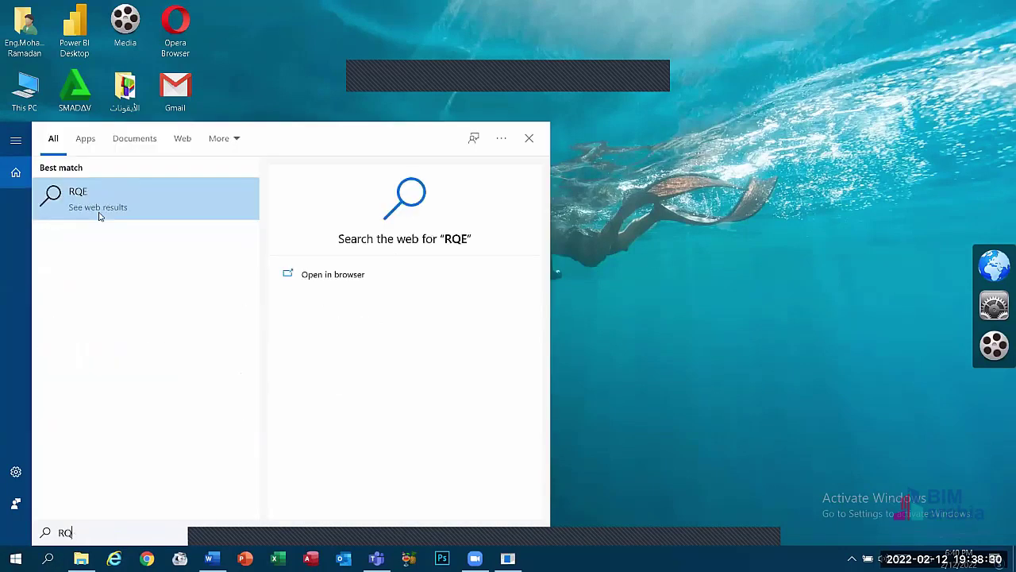
type("EVIT")
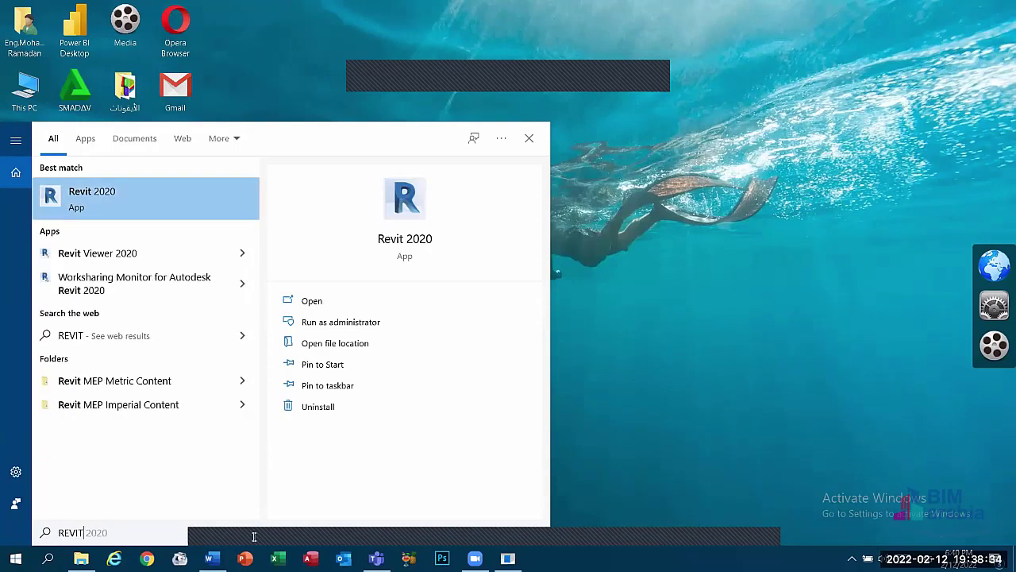
- Replace the search text with "WORD" and close the Windows search after viewing the matches
left_click(143, 539)
left_click_drag(143, 538, 21, 530)
type("WORD")
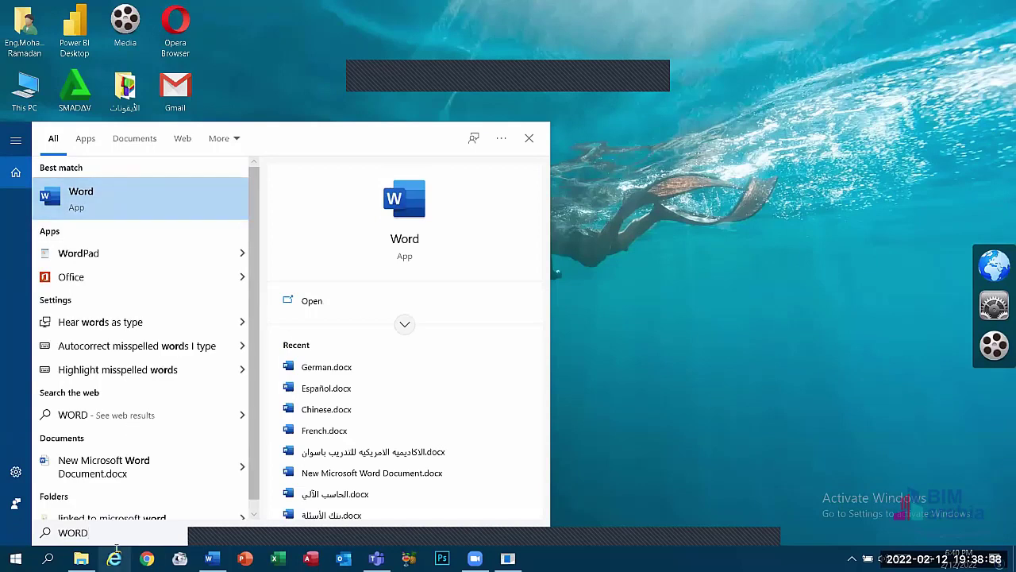
left_click_drag(111, 538, 38, 540)
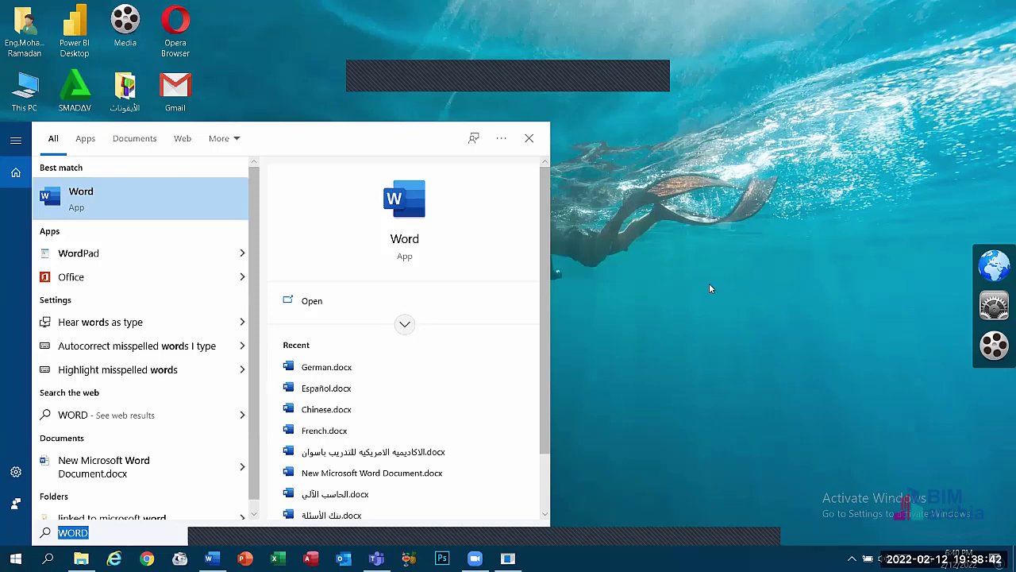
left_click(711, 288)
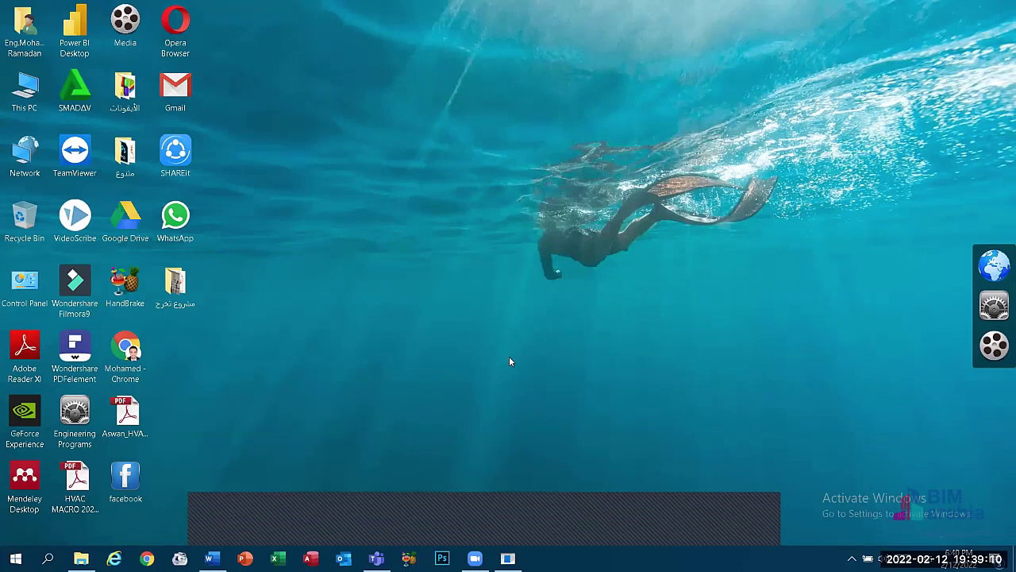
- Open the D: drive and examine the send-to destinations for the folder "مشروع تخرج" without choosing one
left_click(15, 101)
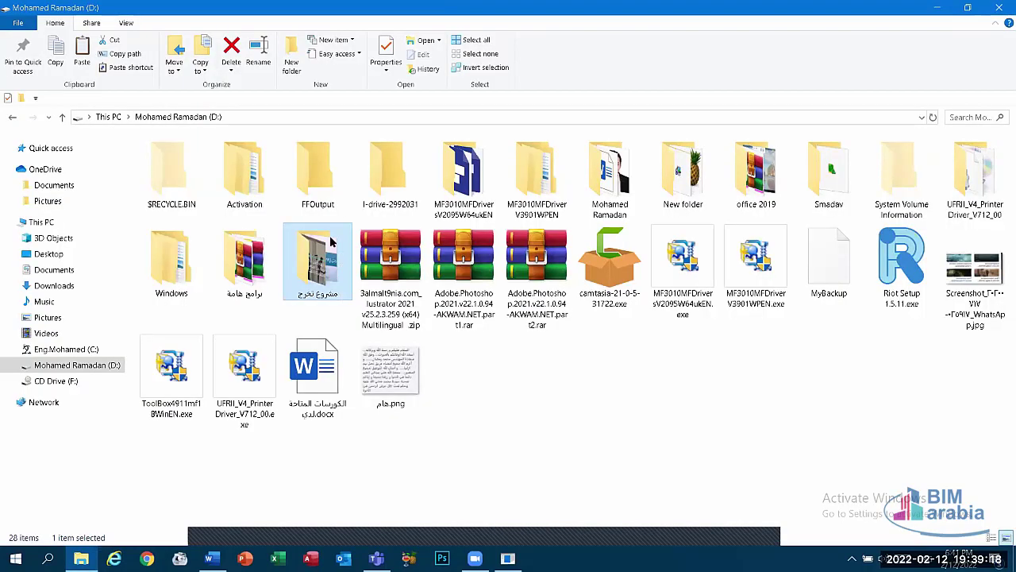
right_click(332, 251)
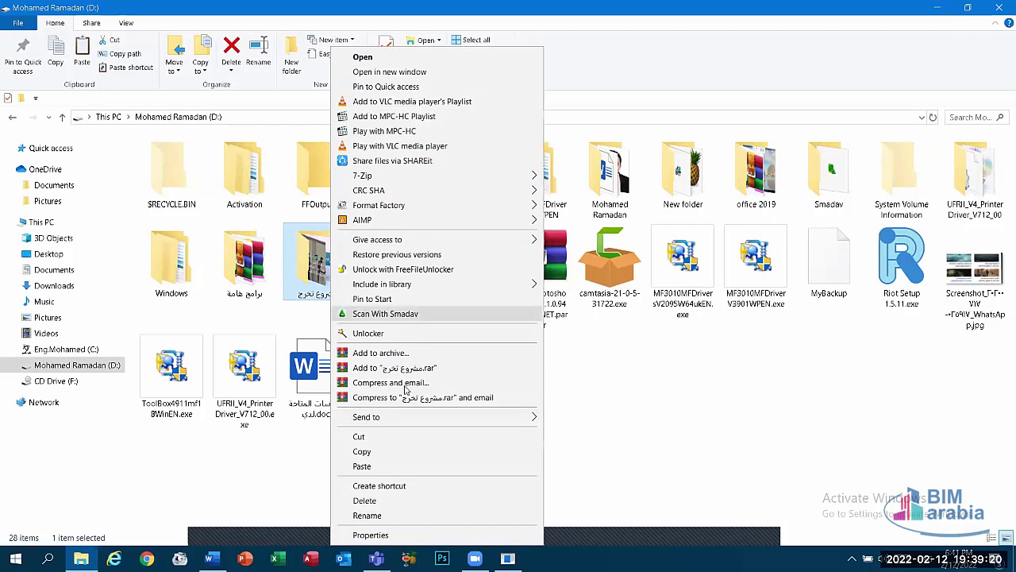
mouse_move(449, 419)
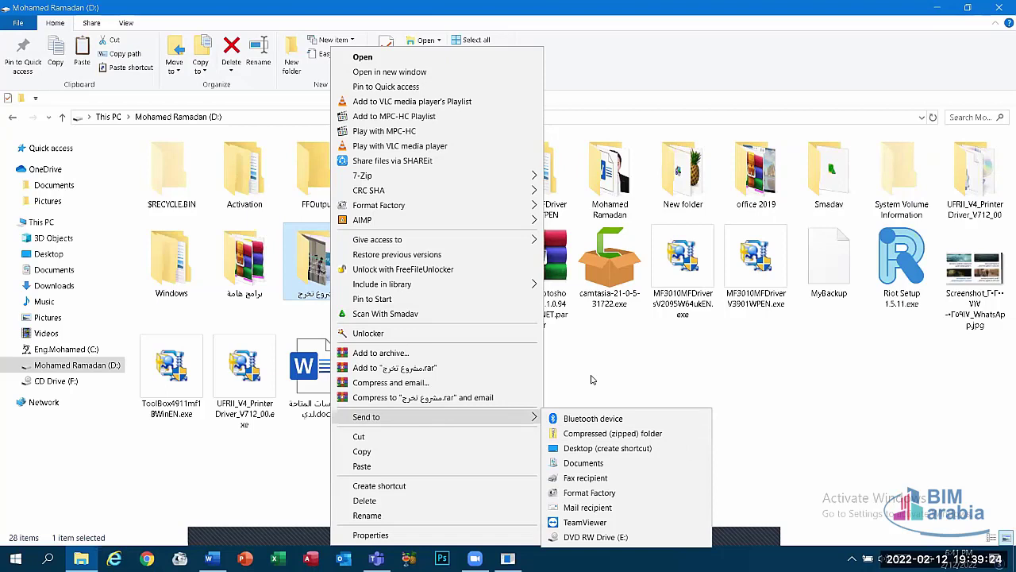
left_click(535, 356)
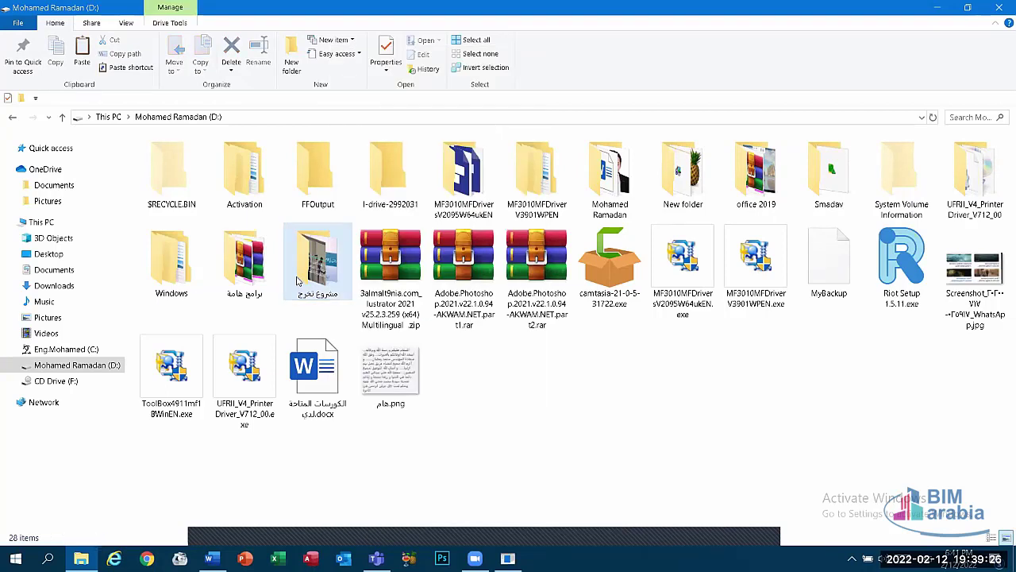
- Delete the folder "مشروع تخرج" from the D: drive to the Recycle Bin and minimize the window
mouse_move(311, 279)
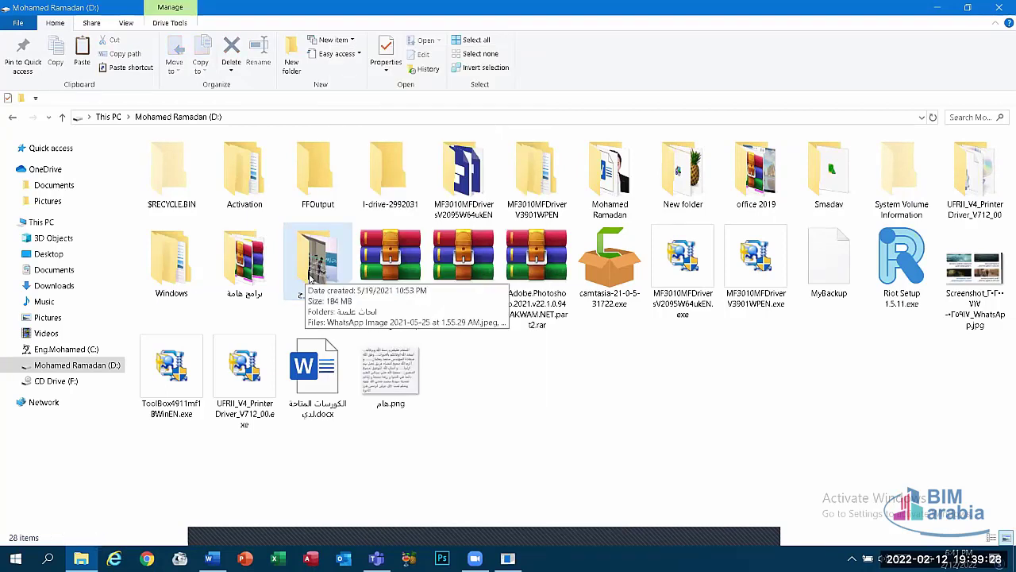
right_click(311, 279)
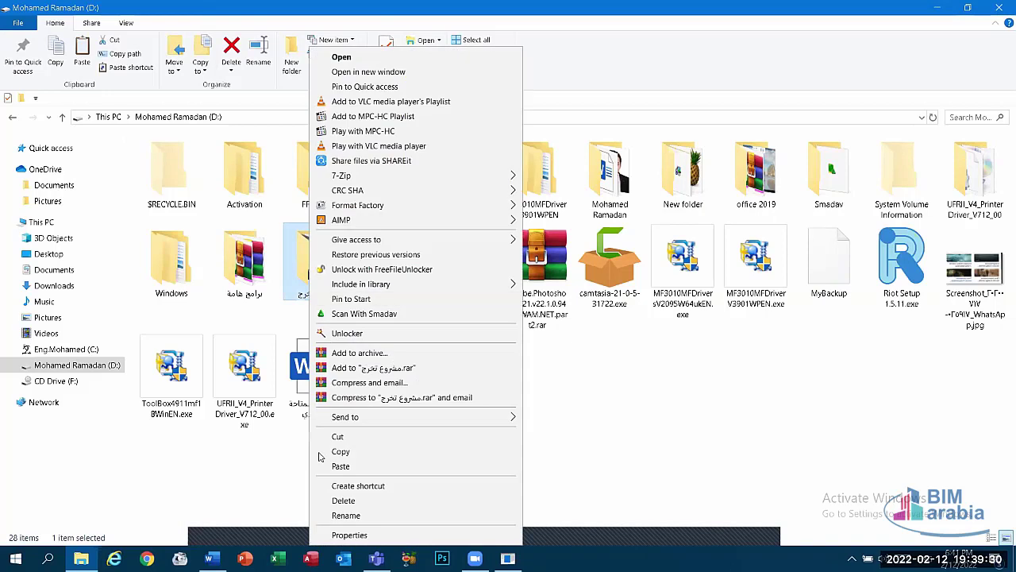
left_click(360, 501)
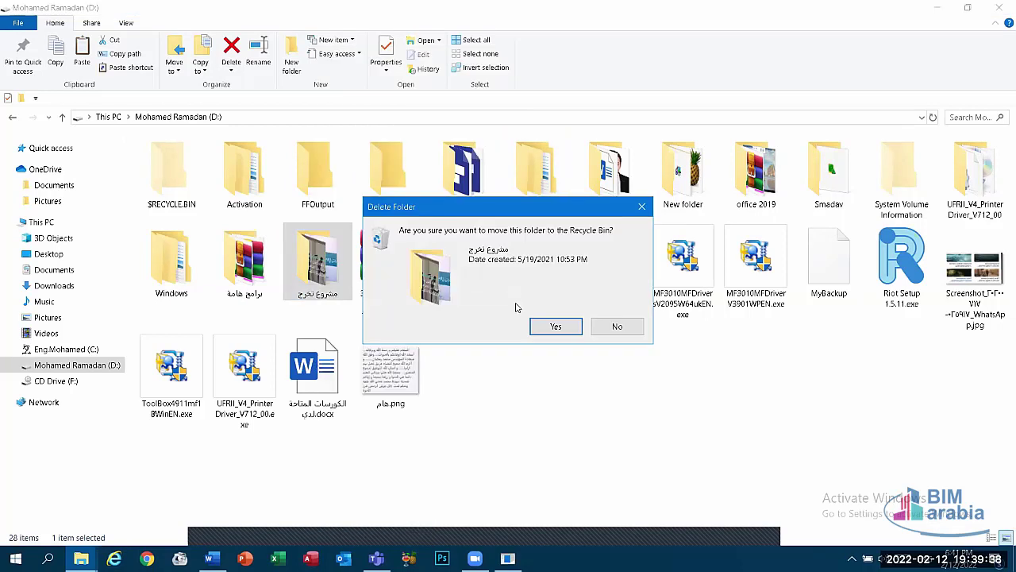
left_click(569, 329)
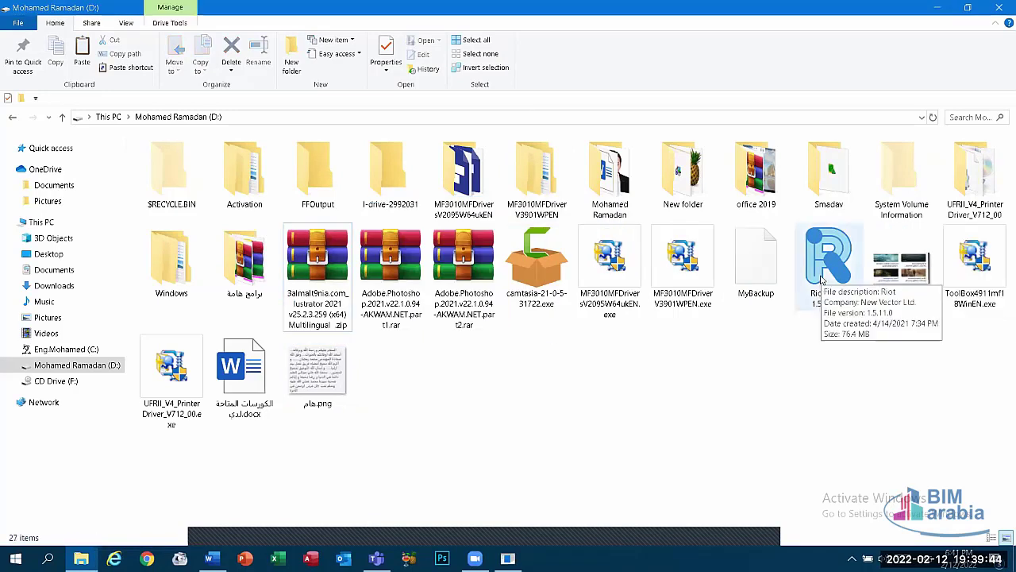
left_click(935, 7)
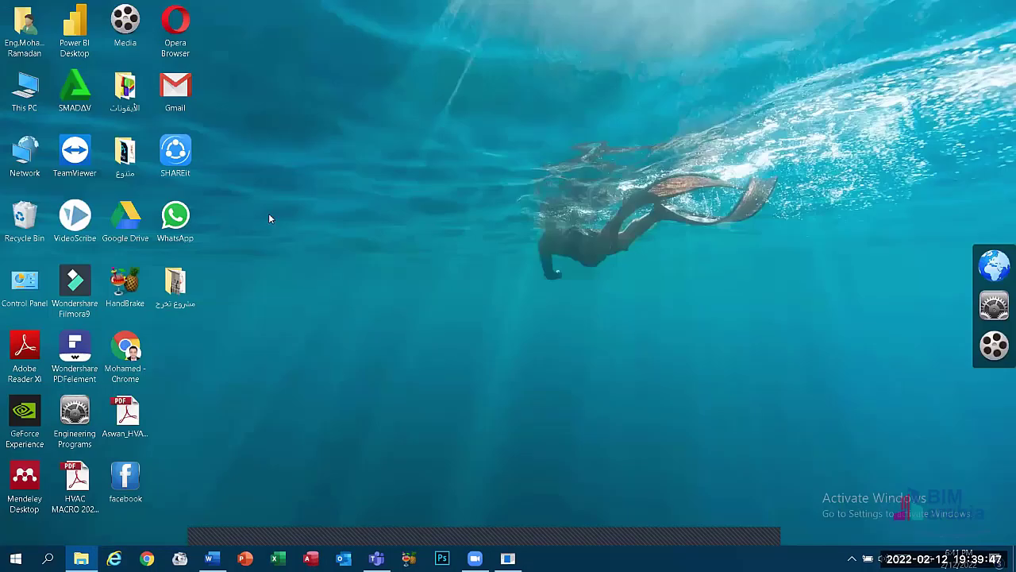
- Restore the folder "مشروع تخرج" from the Recycle Bin to its original location and close the window
double_click(41, 226)
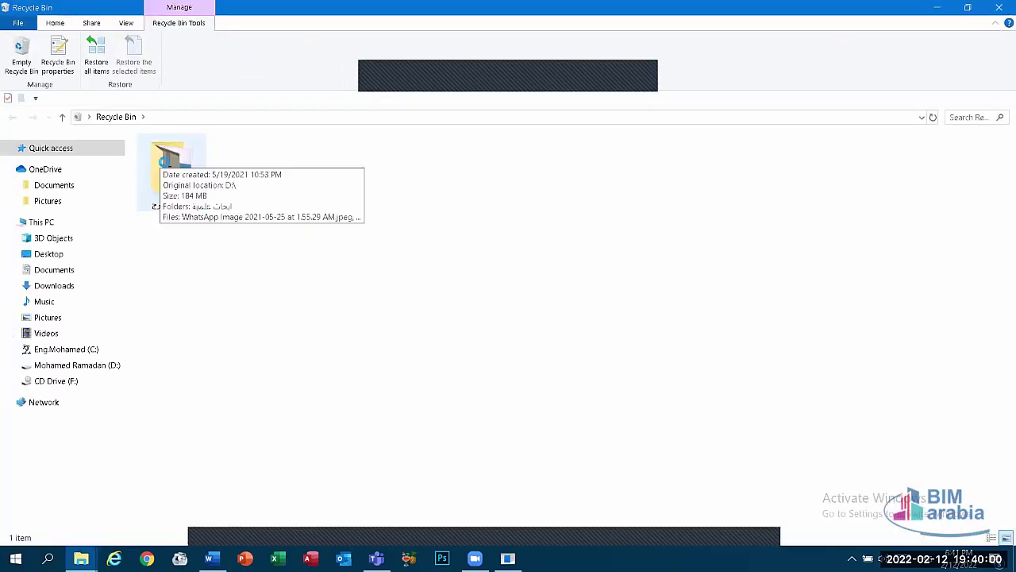
right_click(163, 162)
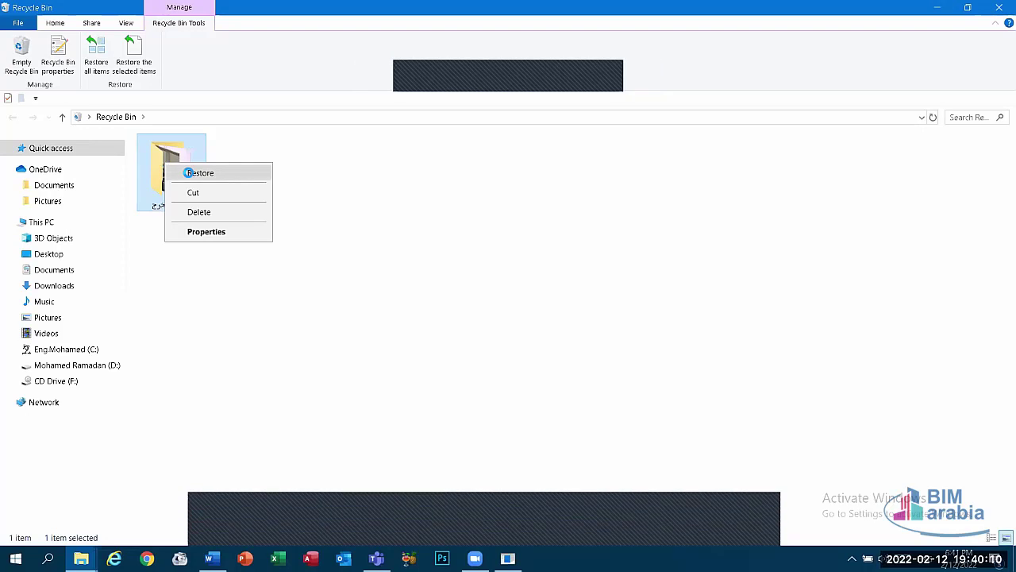
left_click(188, 173)
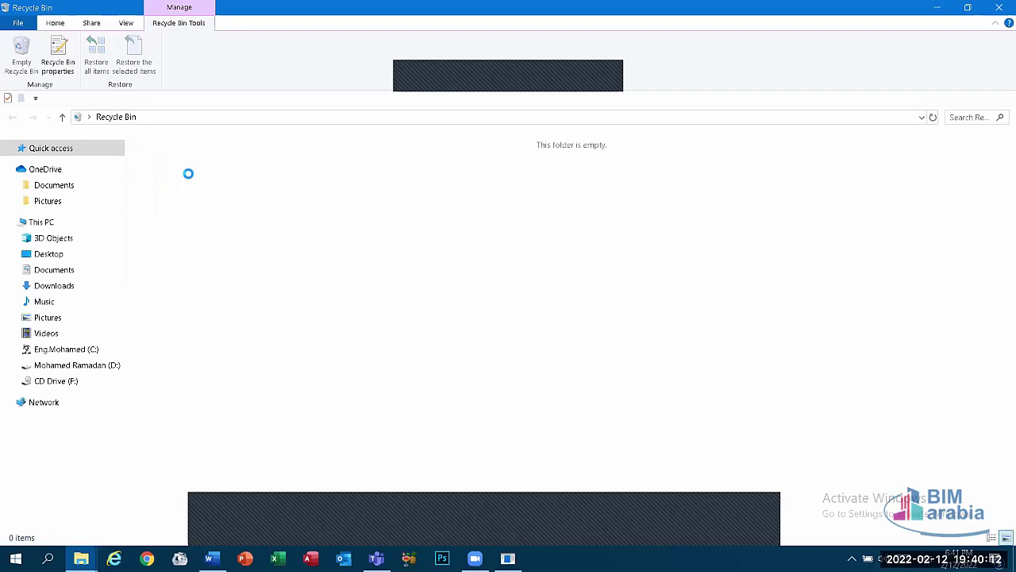
left_click(968, 7)
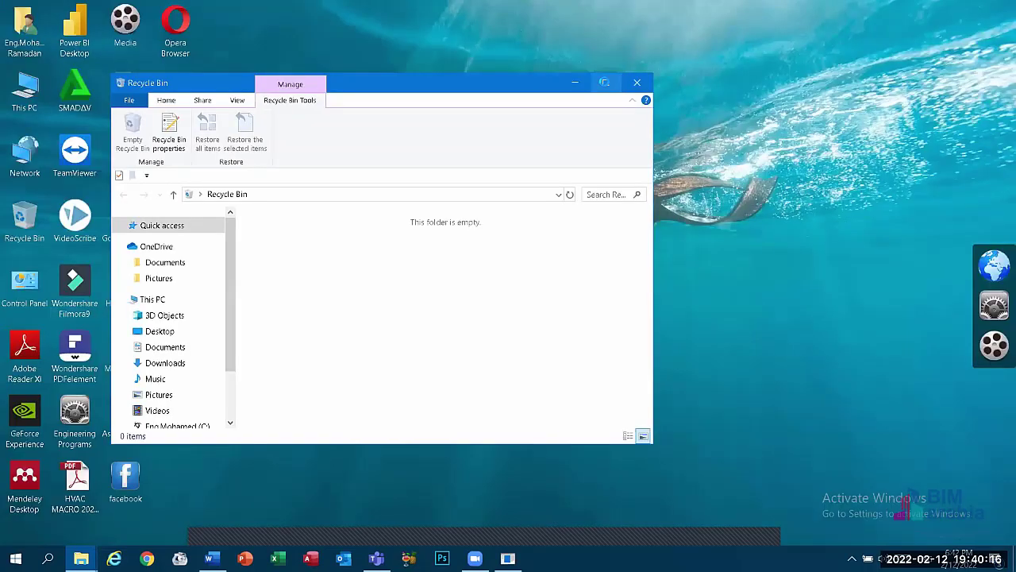
left_click(602, 76)
left_click(1002, 7)
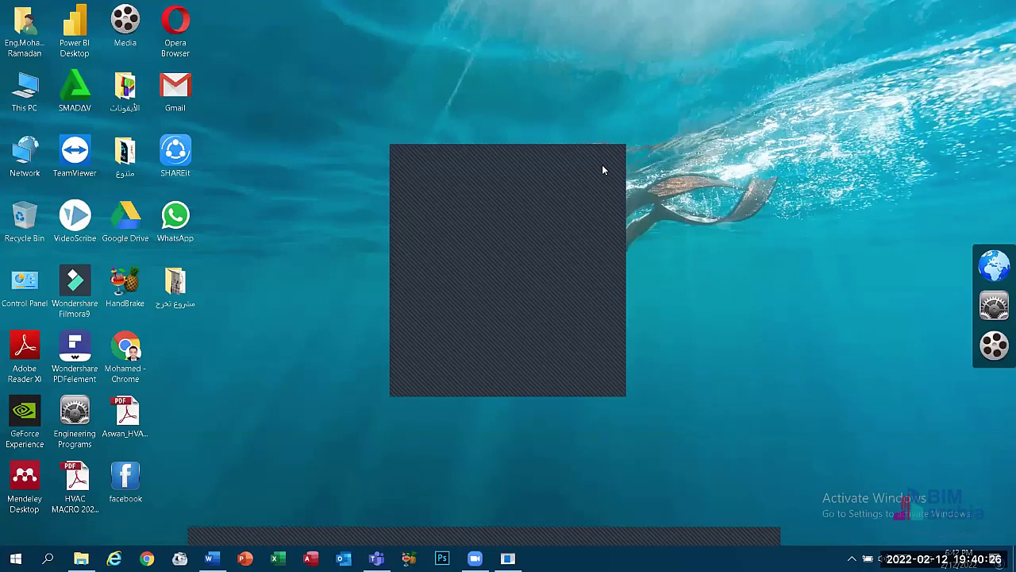
left_click(608, 154)
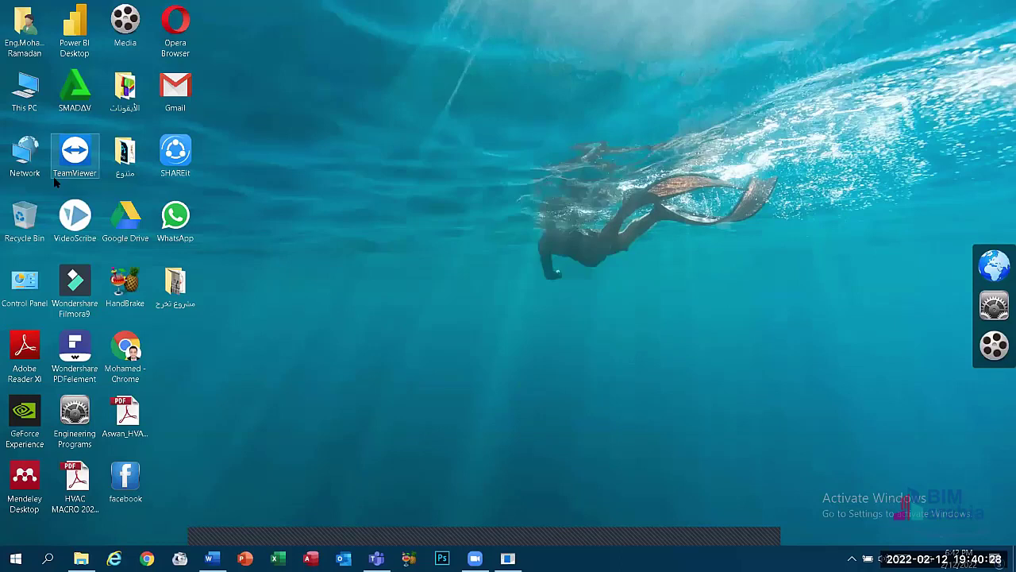
- Permanently delete the folder "مشروع تخرج" from the desktop, bypassing the Recycle Bin, and confirm the deletion
right_click(262, 245)
left_click(172, 286)
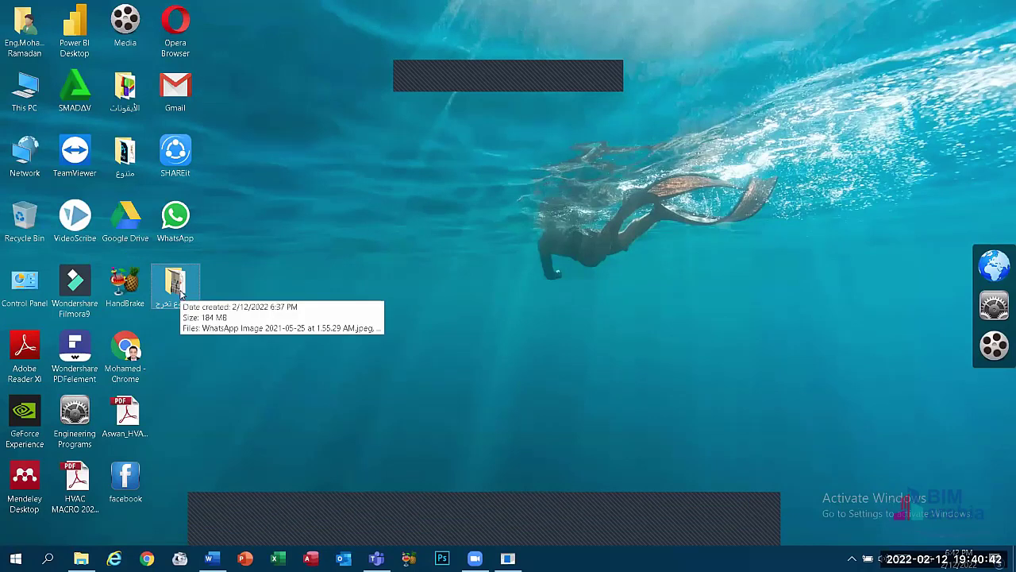
key("shift+Delete")
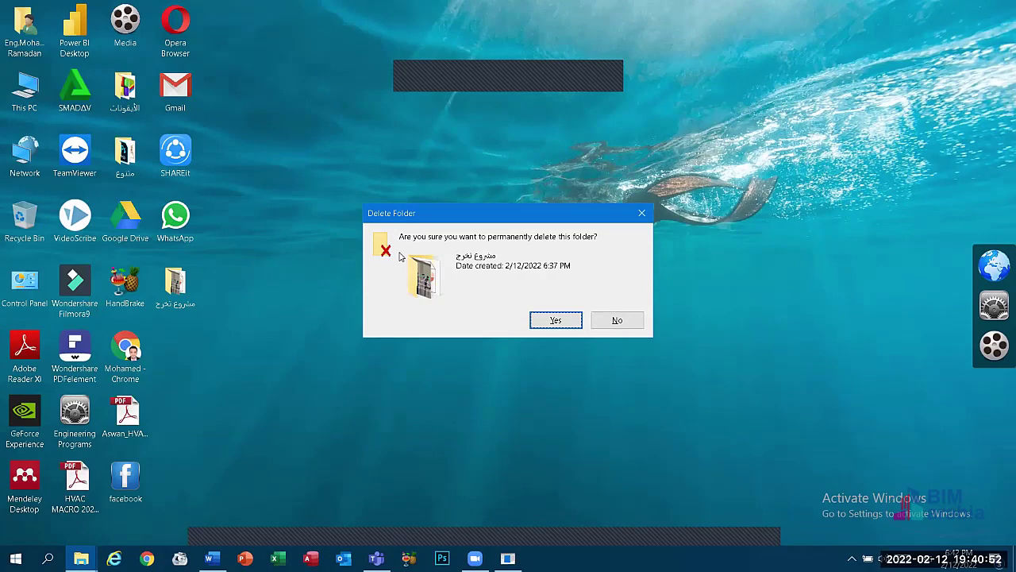
key("Return")
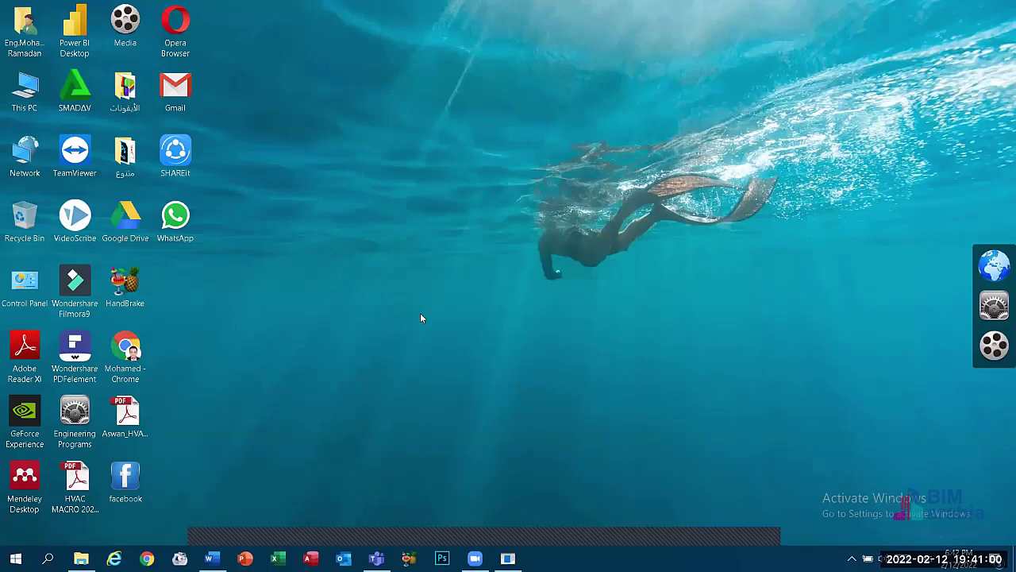
- Create a new folder on the desktop, then start deleting it and dismiss the confirmation without deleting it
right_click(220, 289)
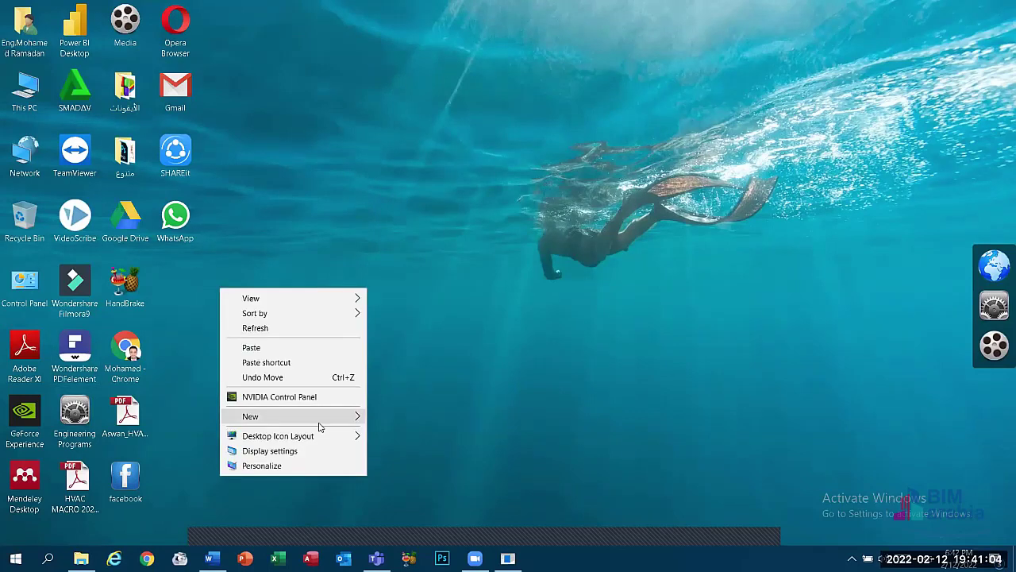
mouse_move(322, 424)
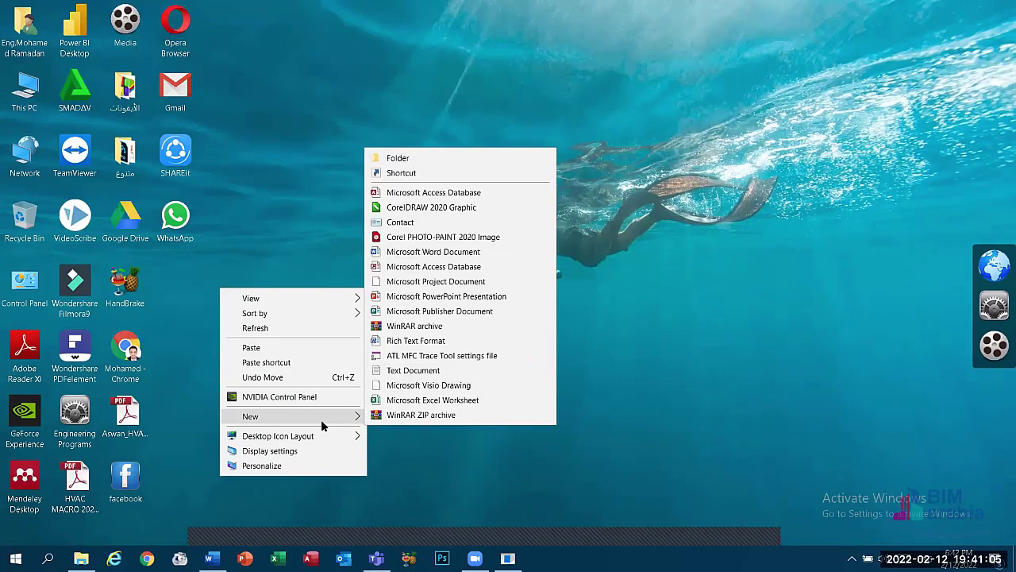
left_click(398, 158)
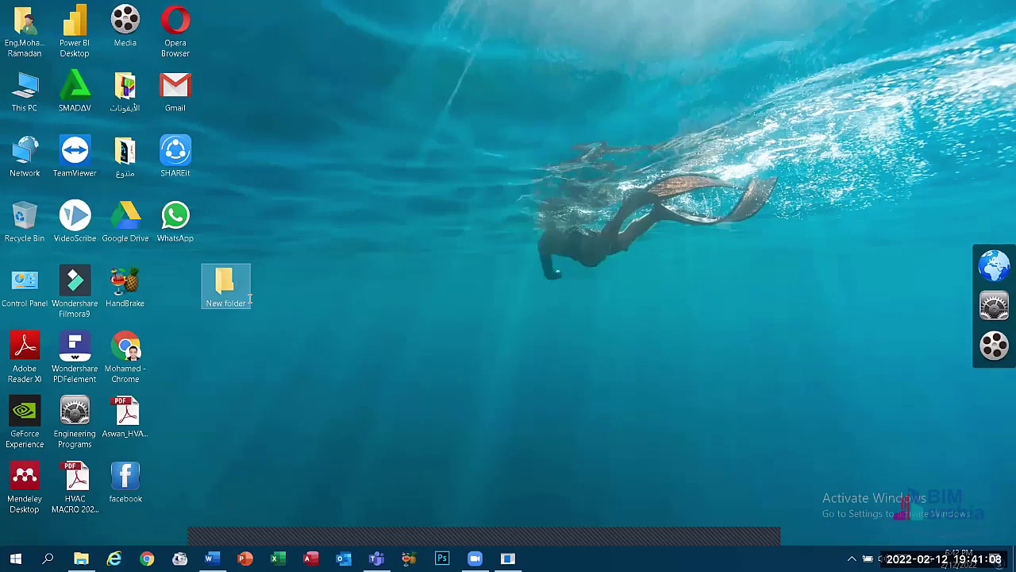
key("Delete")
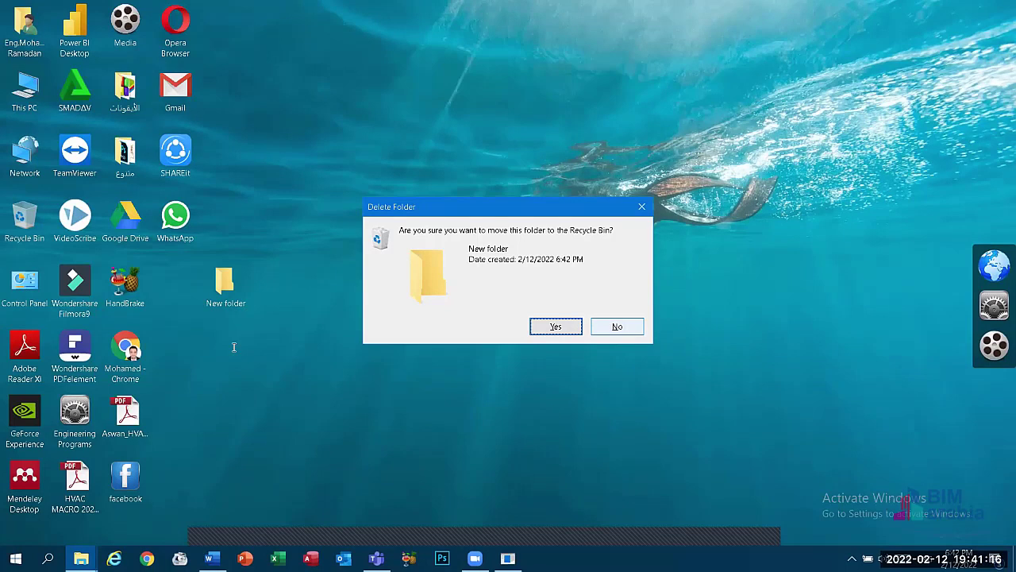
key("Return")
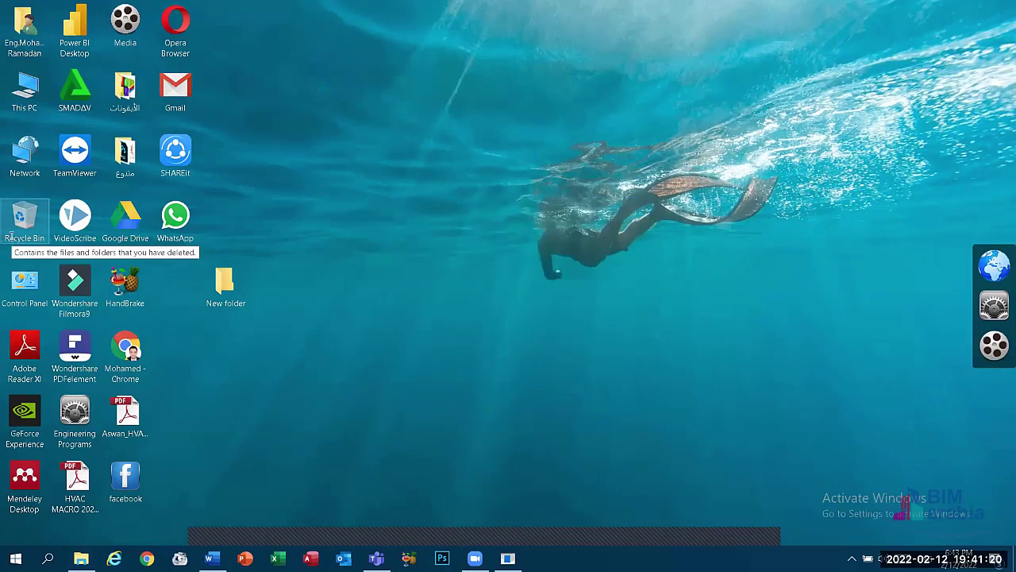
- Turn off the delete confirmation dialog in the Recycle Bin properties and delete "New folder" from the desktop
right_click(12, 235)
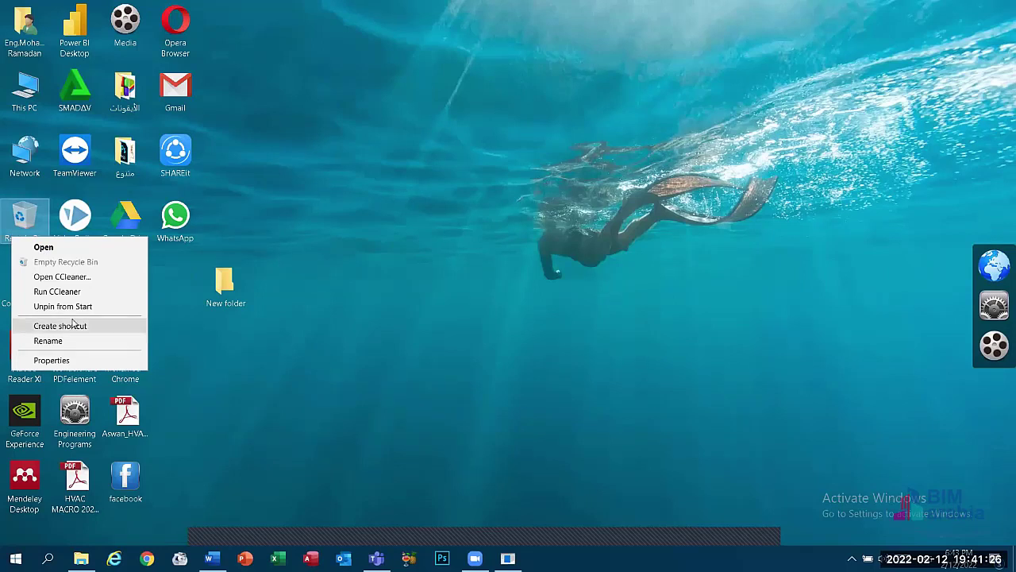
left_click(51, 360)
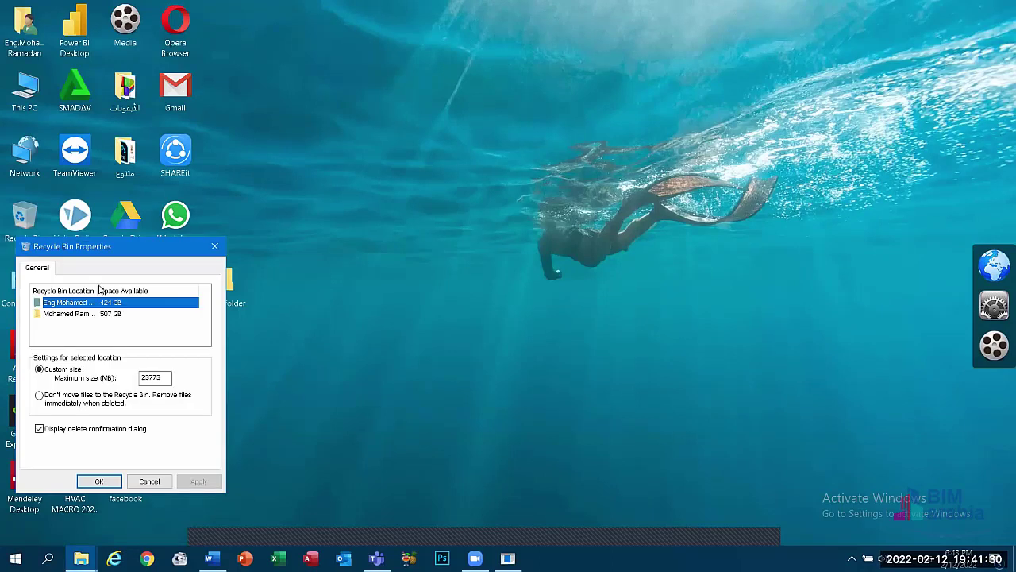
left_click_drag(96, 252, 208, 122)
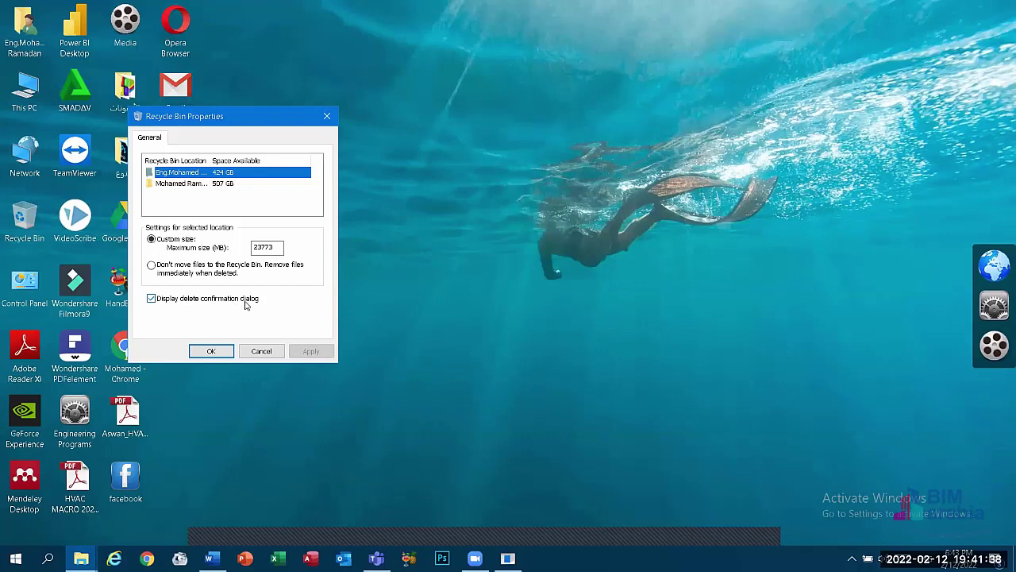
left_click(152, 299)
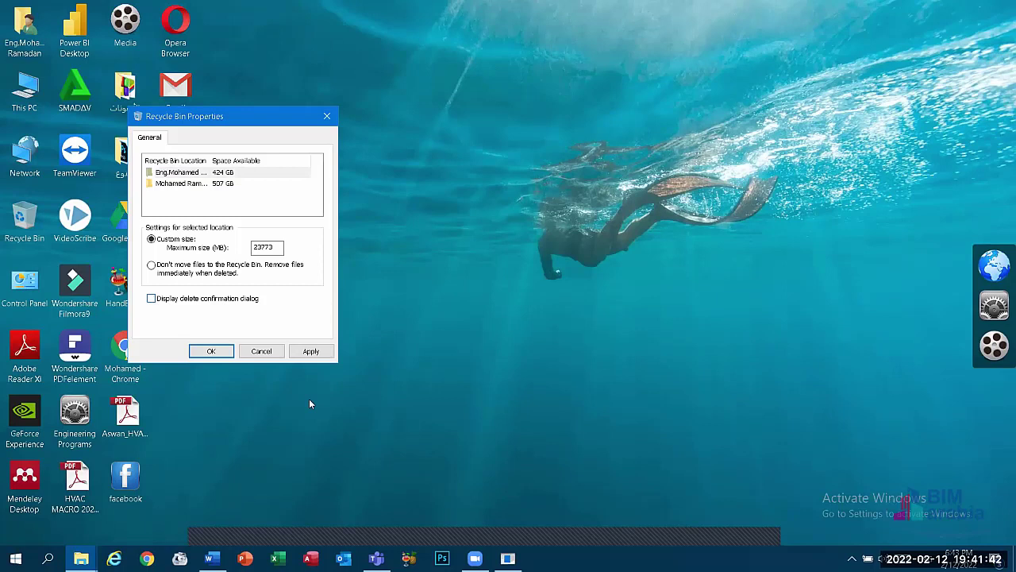
left_click(322, 355)
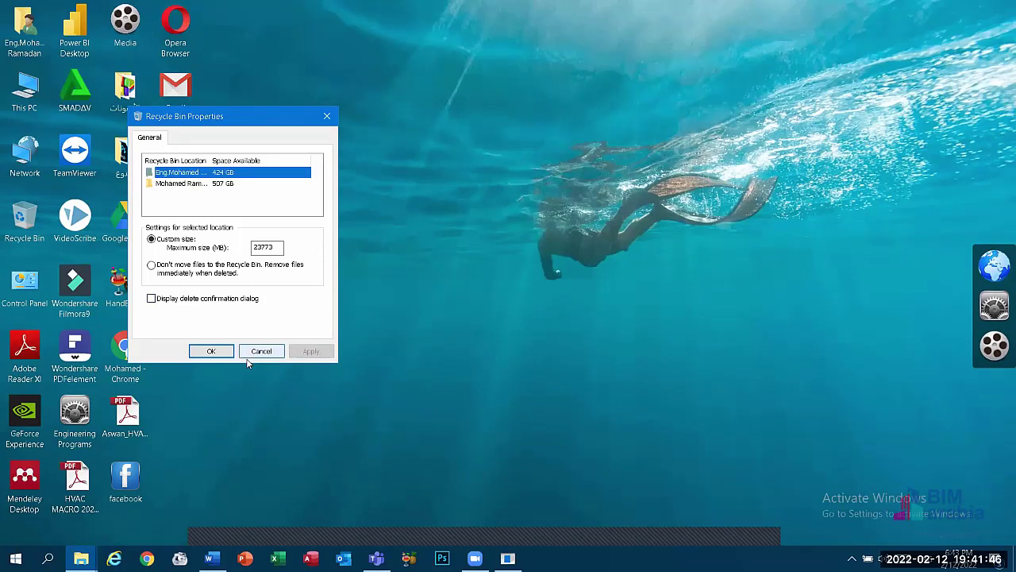
left_click(212, 351)
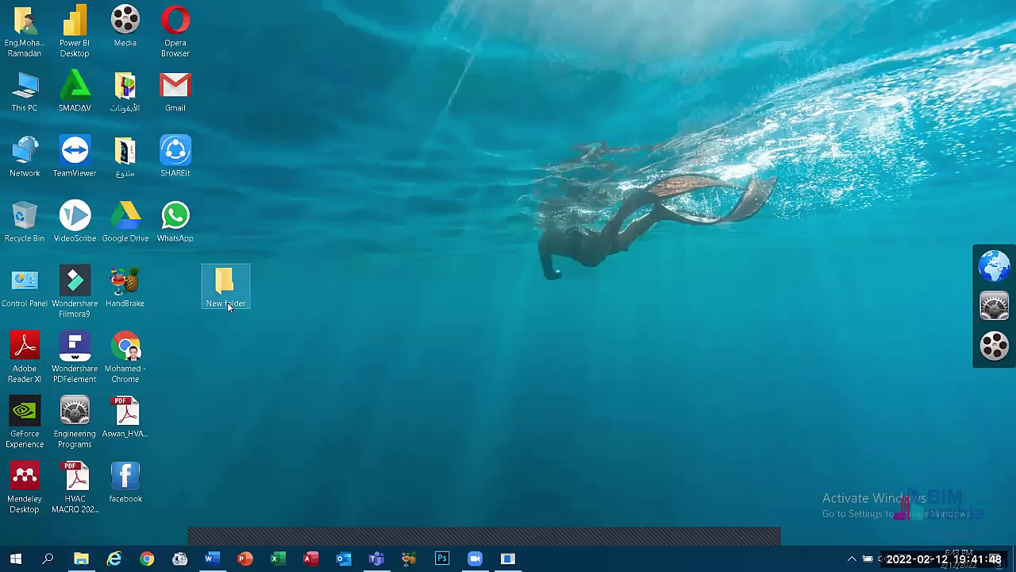
key("shift+F10")
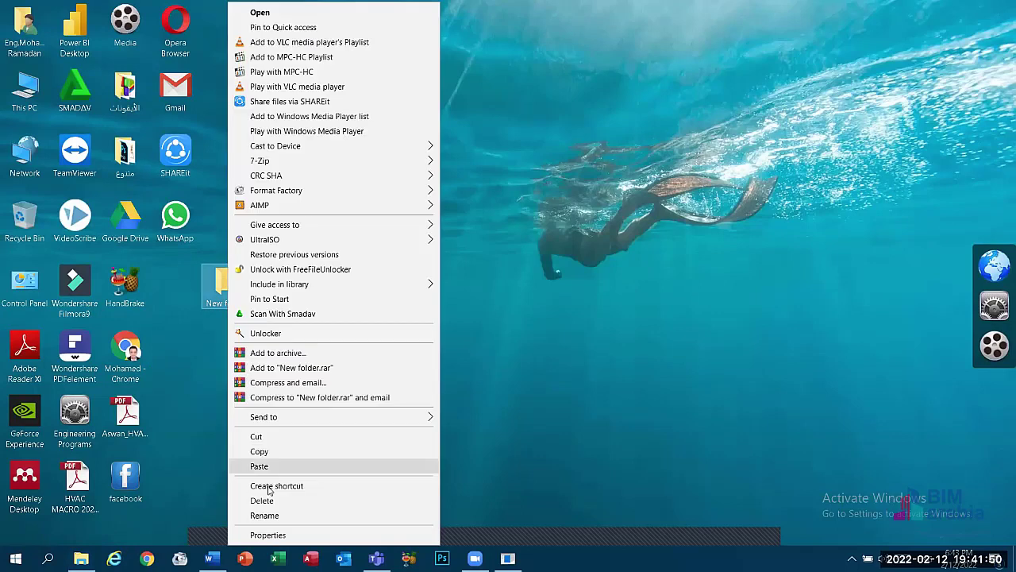
left_click(266, 501)
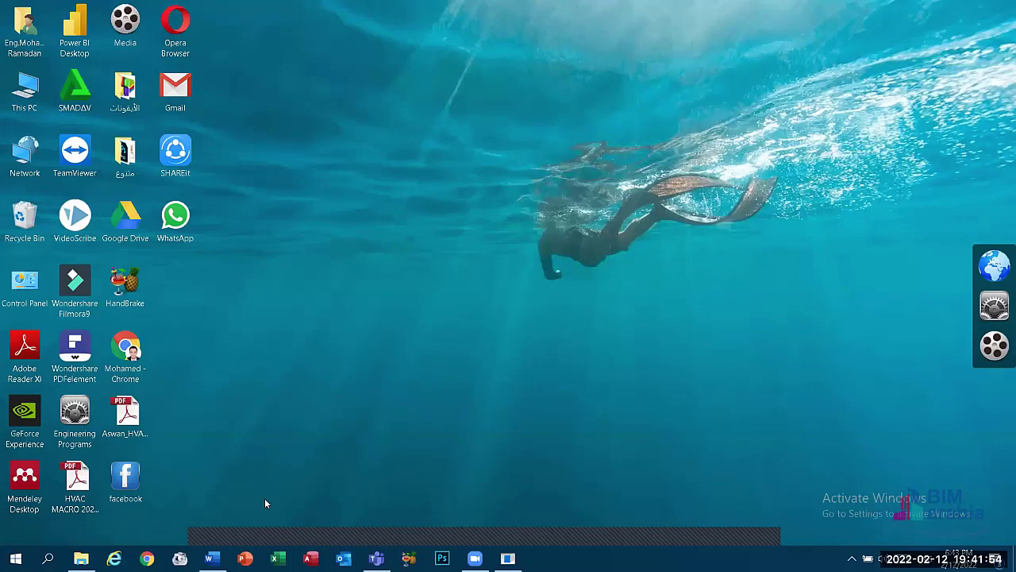
- Turn the delete confirmation dialog back on in the Recycle Bin properties and apply the change
right_click(24, 225)
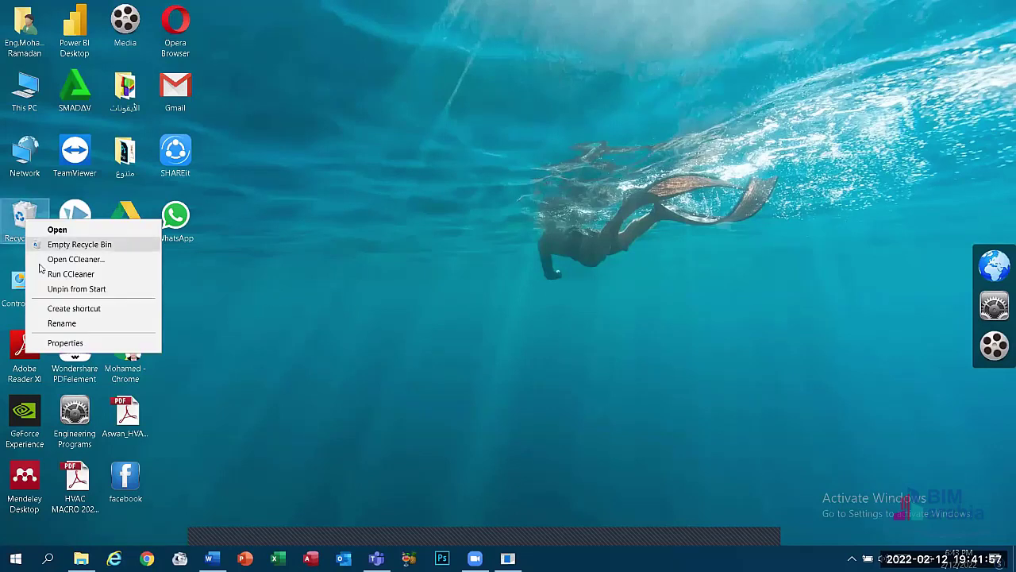
left_click(58, 343)
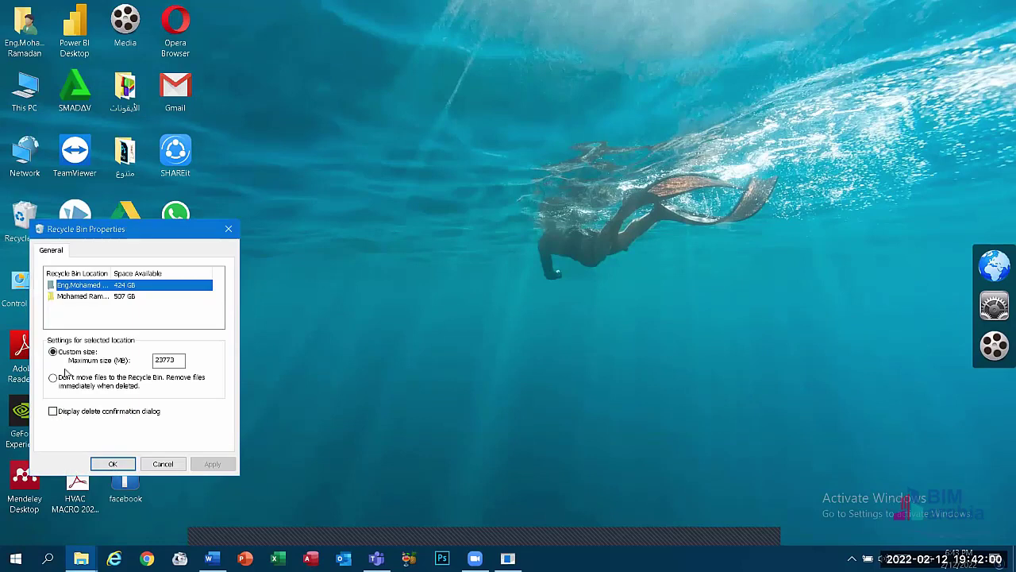
left_click(61, 413)
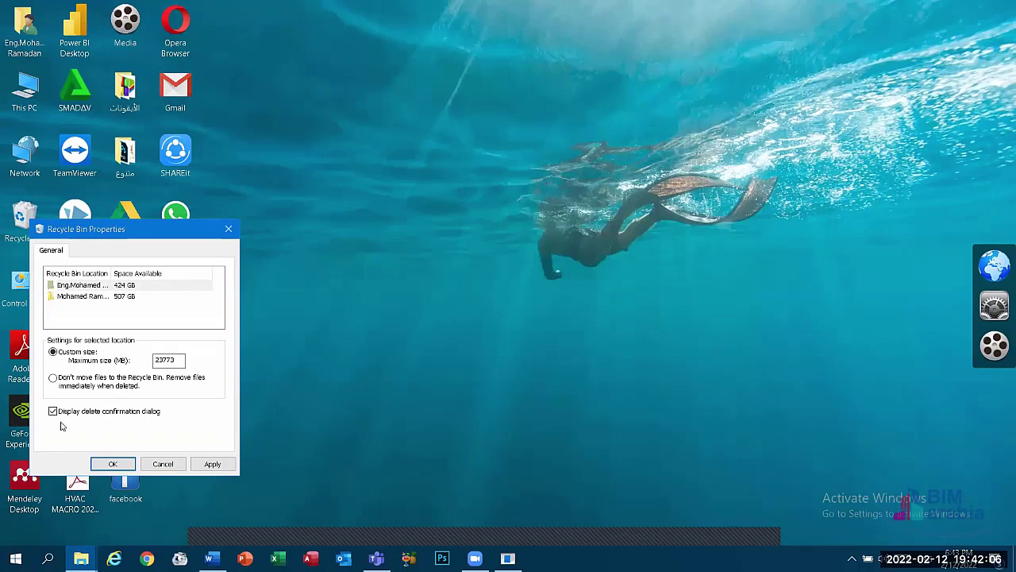
left_click(208, 465)
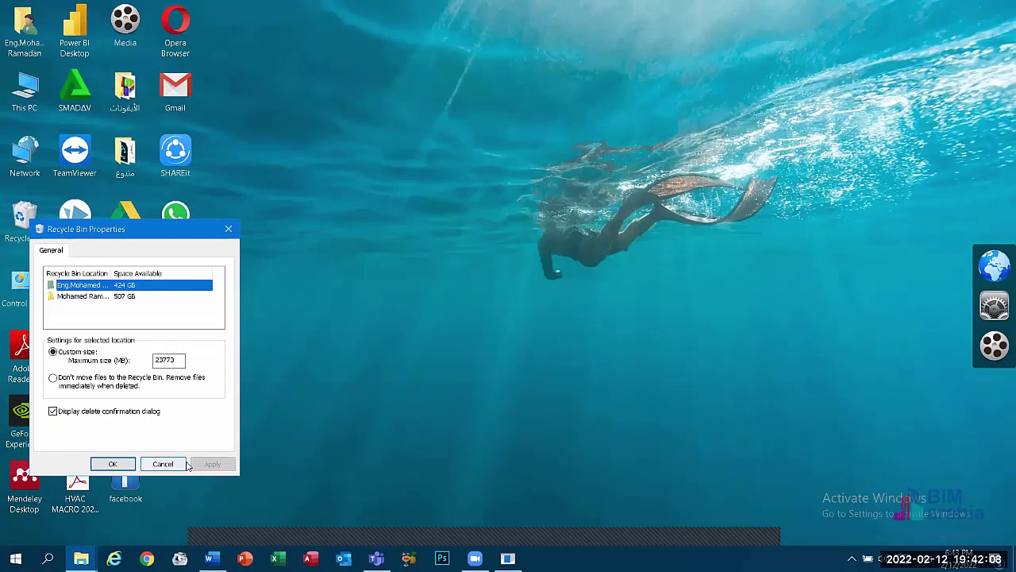
left_click(112, 464)
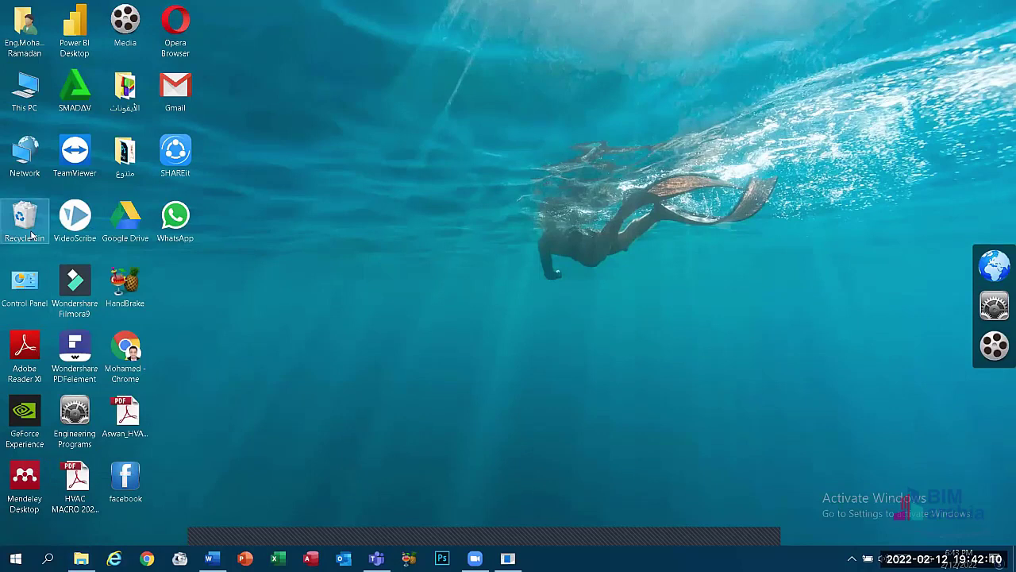
- Examine the options for "New folder" inside the Recycle Bin and the bin's properties, then return to the desktop
double_click(30, 235)
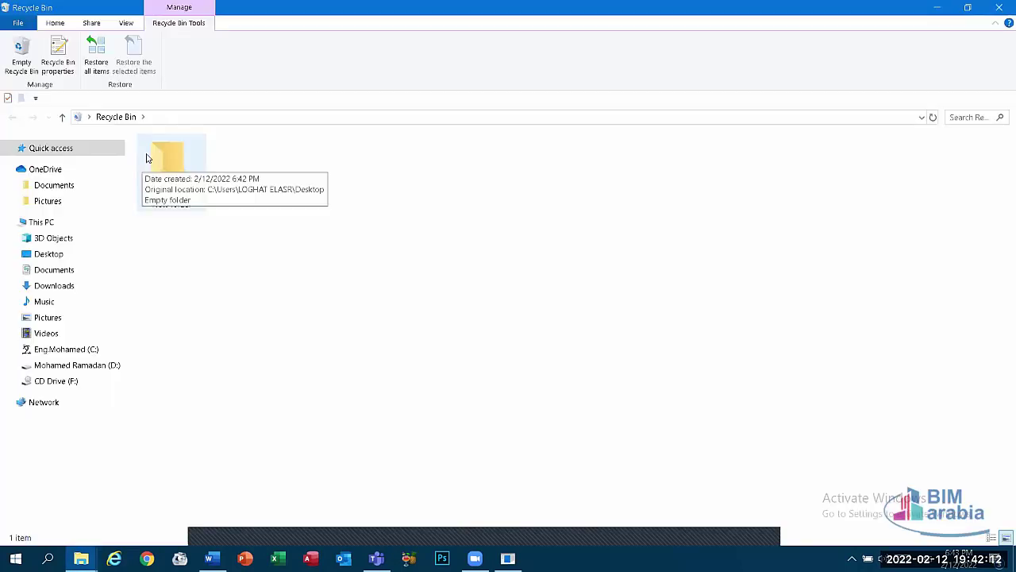
right_click(148, 162)
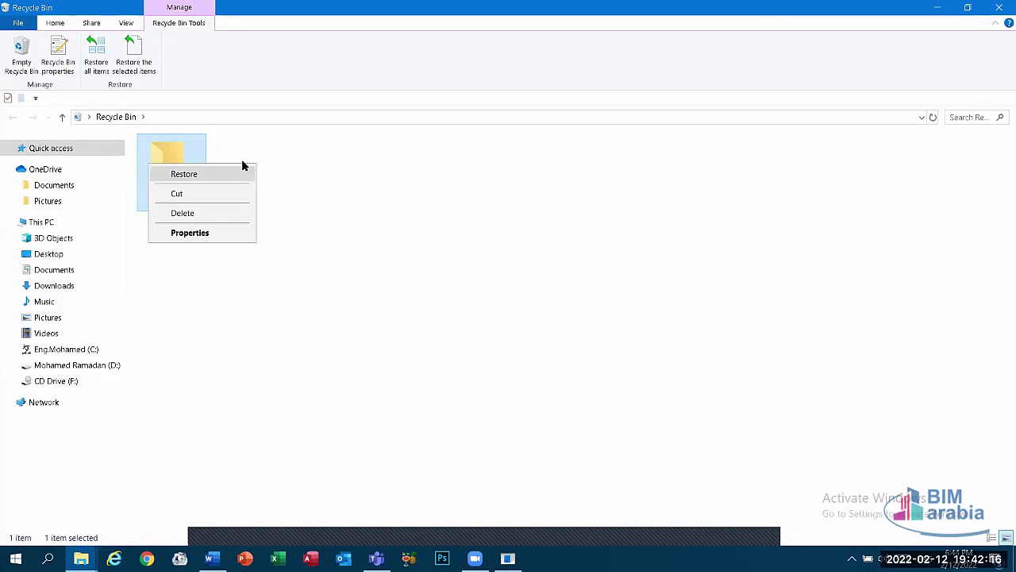
left_click(270, 158)
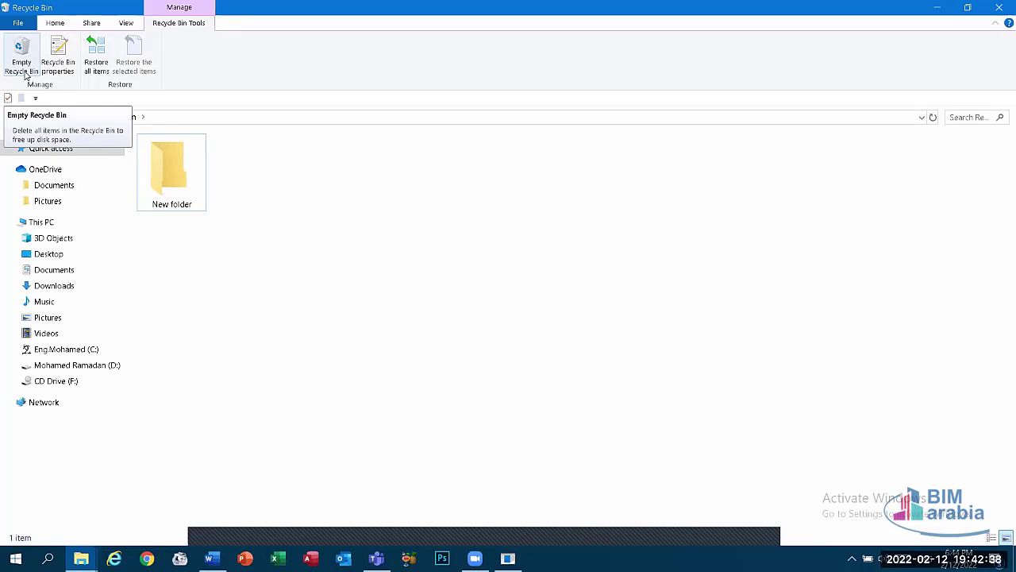
key("ctrl+a")
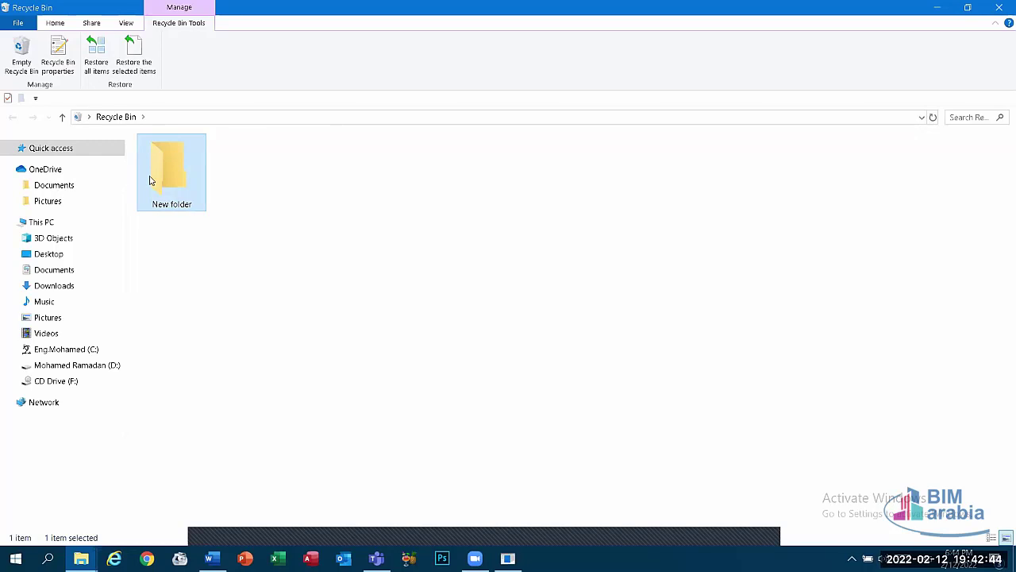
left_click(321, 176)
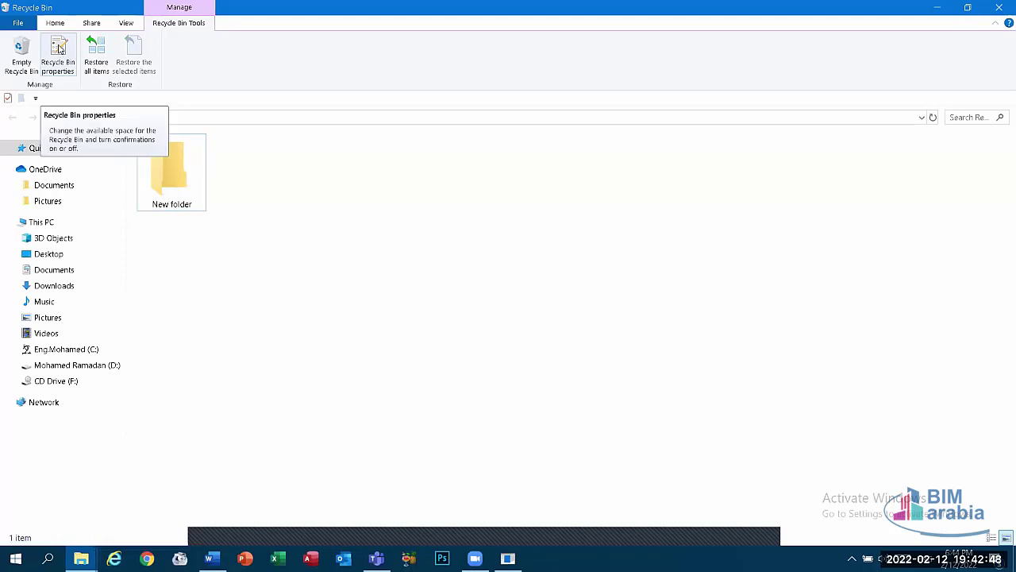
left_click(58, 47)
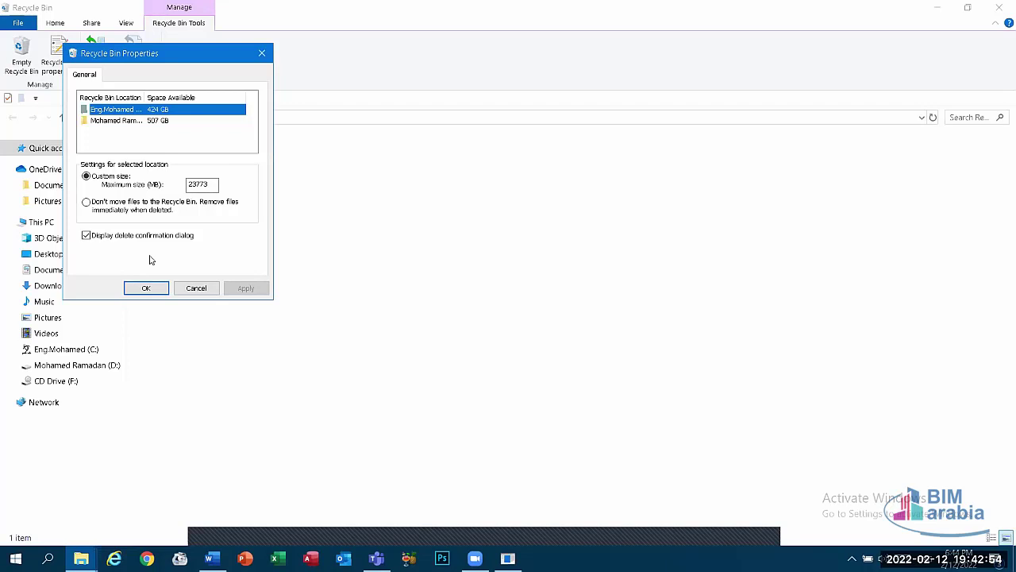
left_click(195, 289)
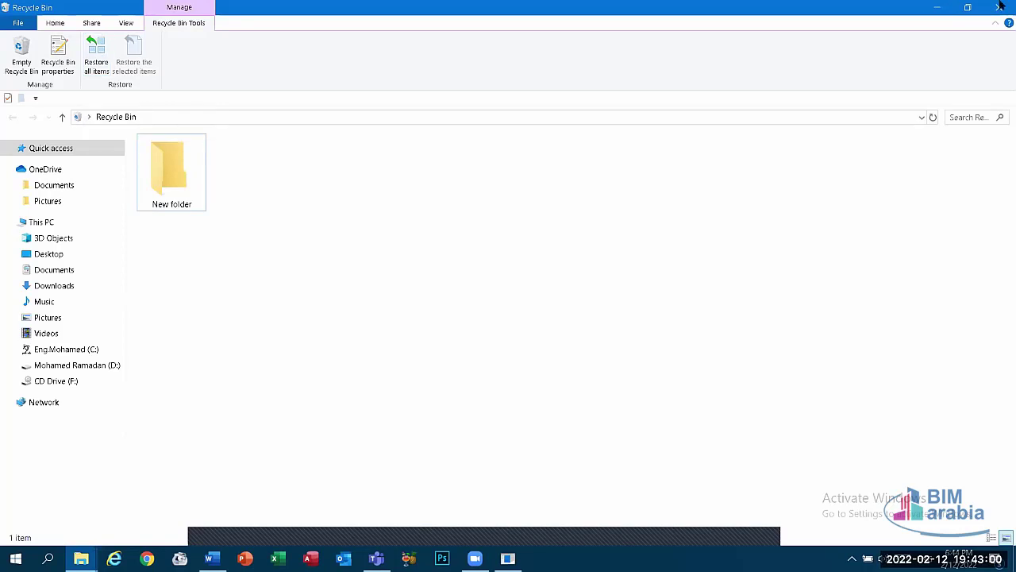
key("super+d")
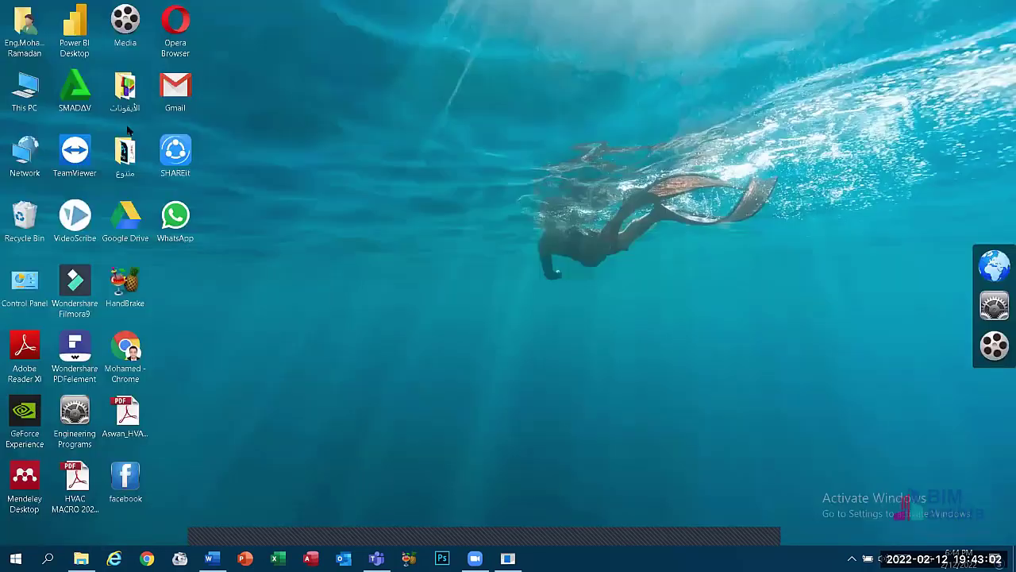
- Delete the folder "متنوع" from the desktop to the Recycle Bin and confirm the deletion
right_click(335, 244)
mouse_move(397, 370)
left_click(131, 151)
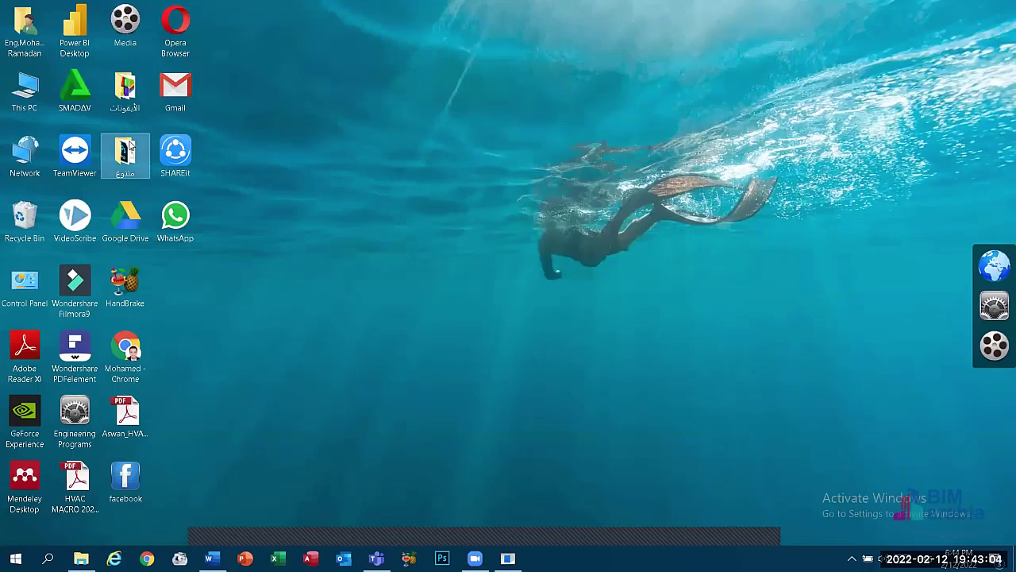
right_click(130, 151)
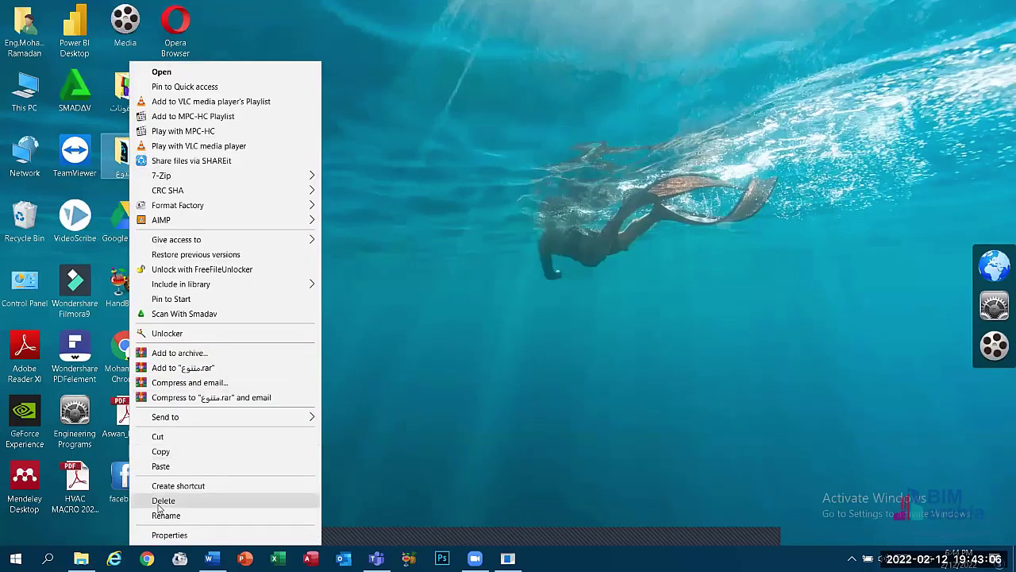
key("Return")
left_click(570, 335)
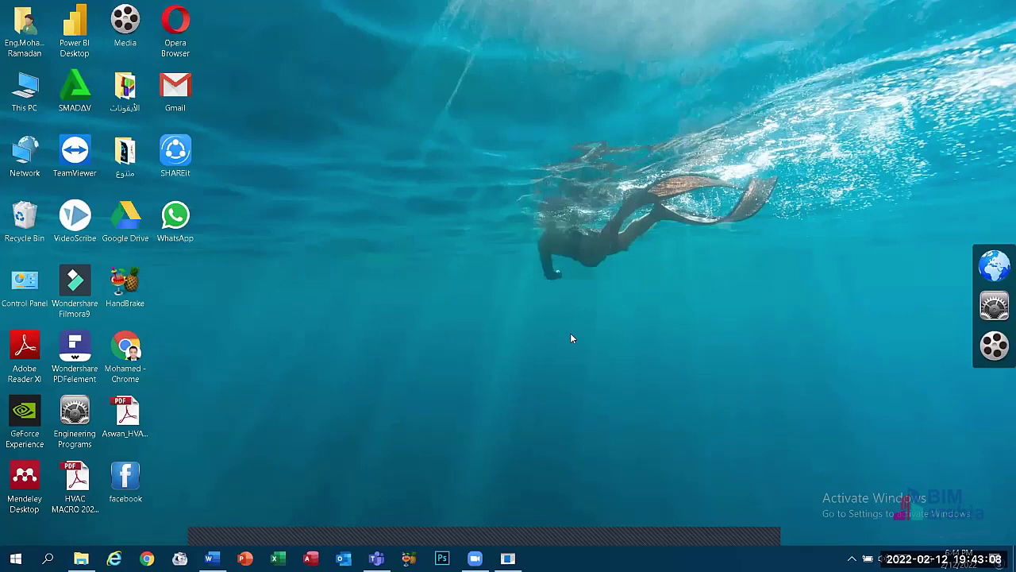
- Restore all items from the Recycle Bin, confirm the restore, and return to the desktop
double_click(11, 235)
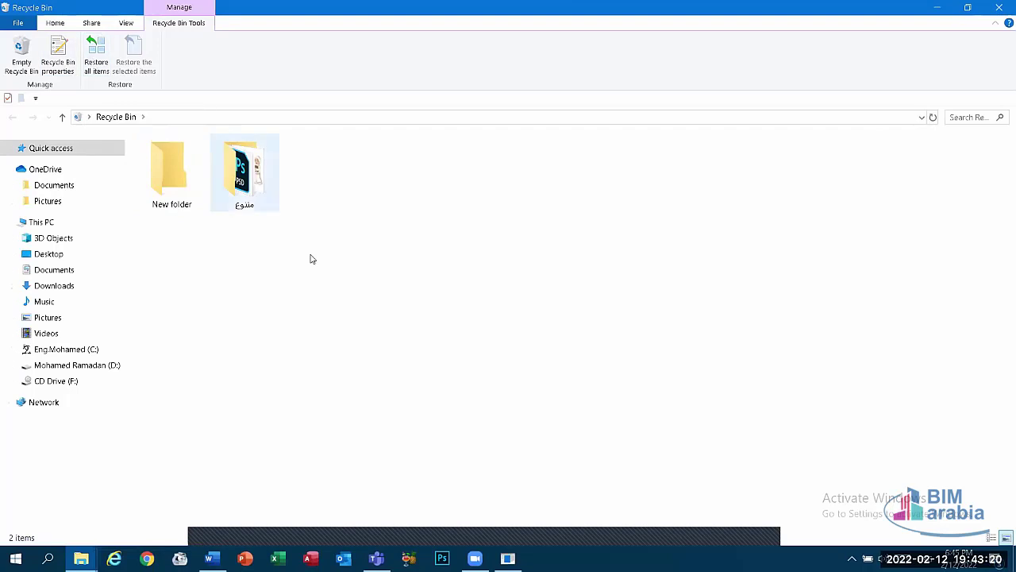
left_click_drag(329, 290, 118, 127)
left_click(277, 384)
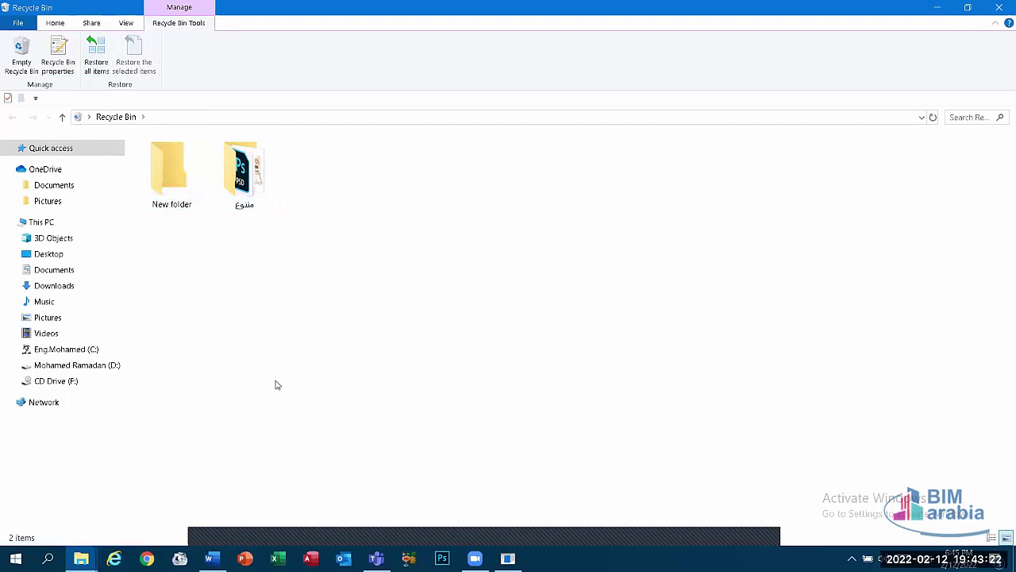
left_click(93, 62)
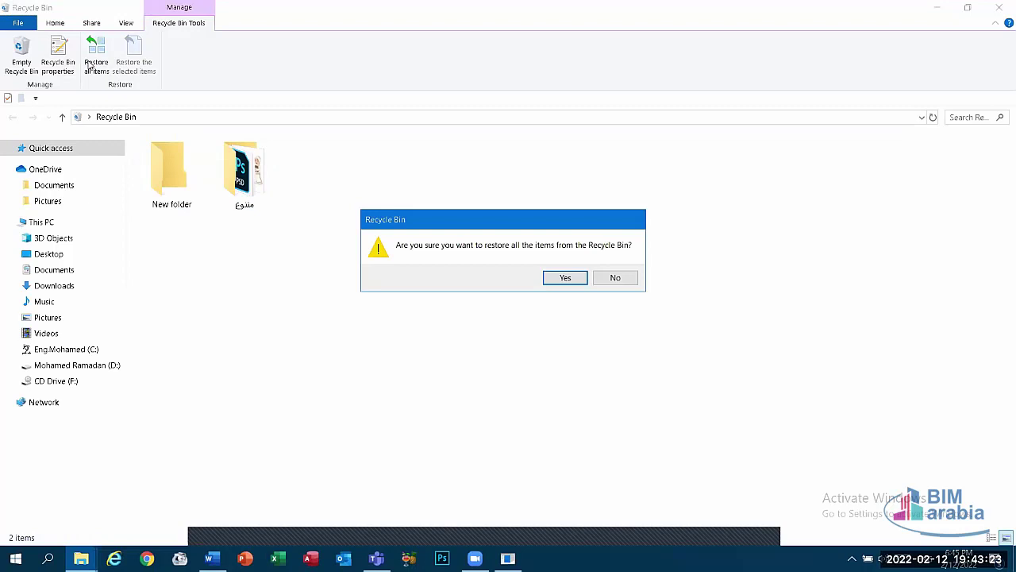
left_click(565, 277)
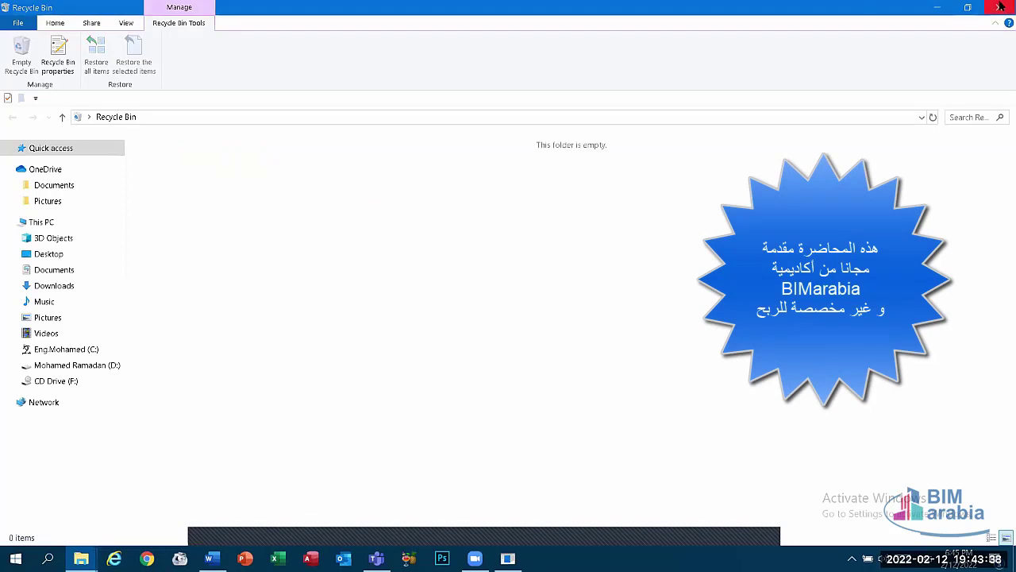
left_click(1014, 560)
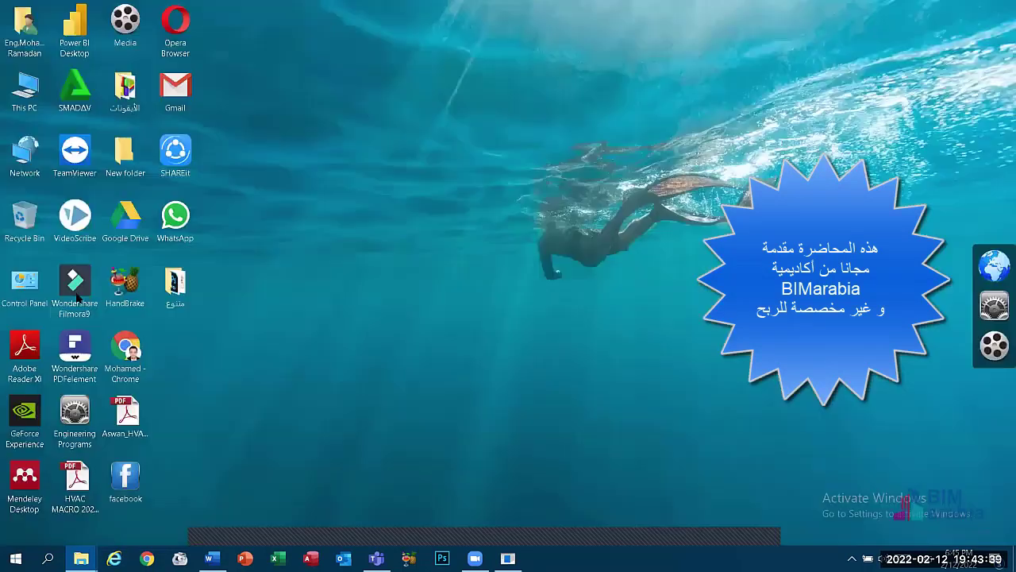
- Delete the restored "New folder" from the desktop to the Recycle Bin and confirm the deletion
right_click(144, 147)
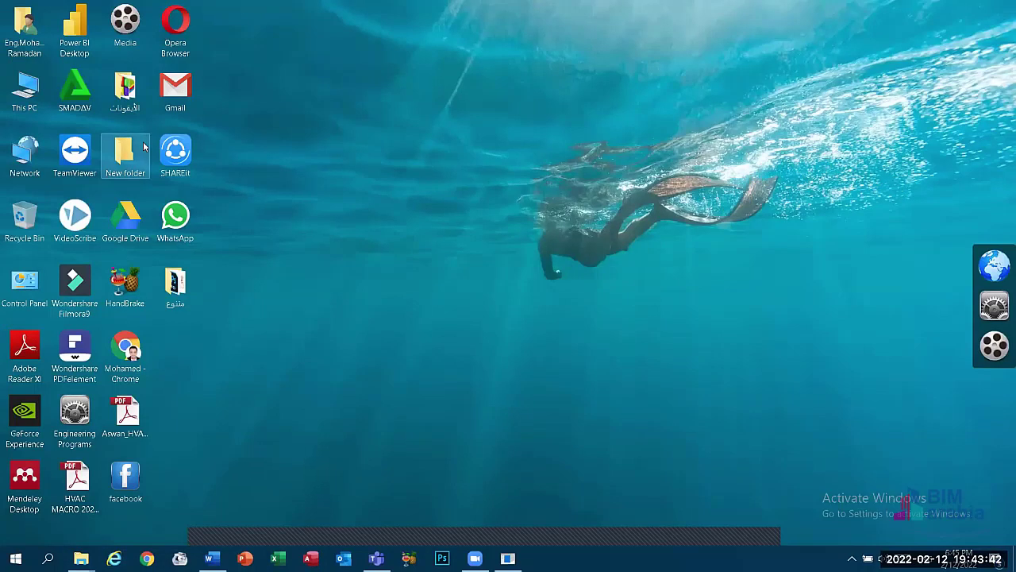
left_click(191, 500)
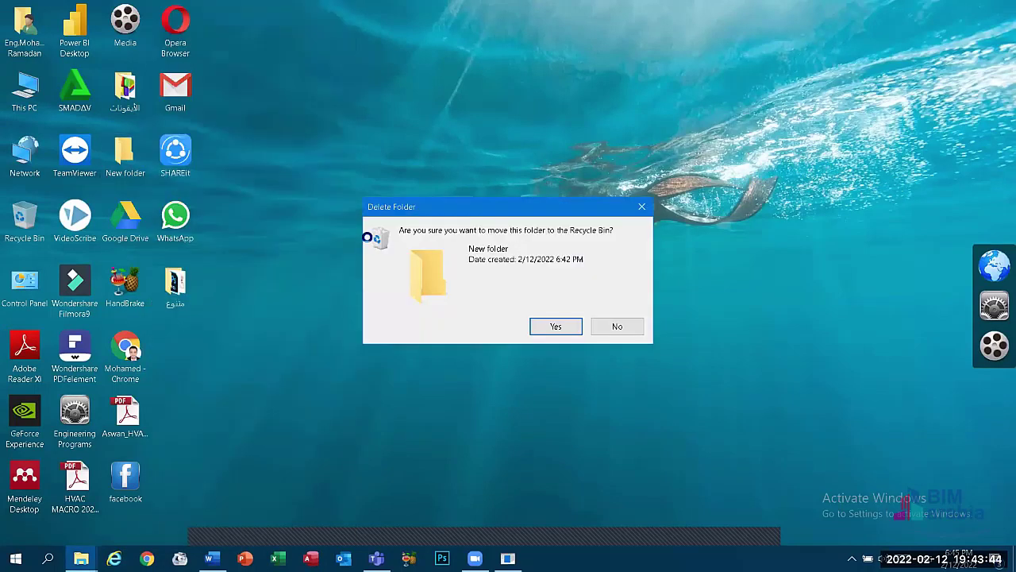
key("Return")
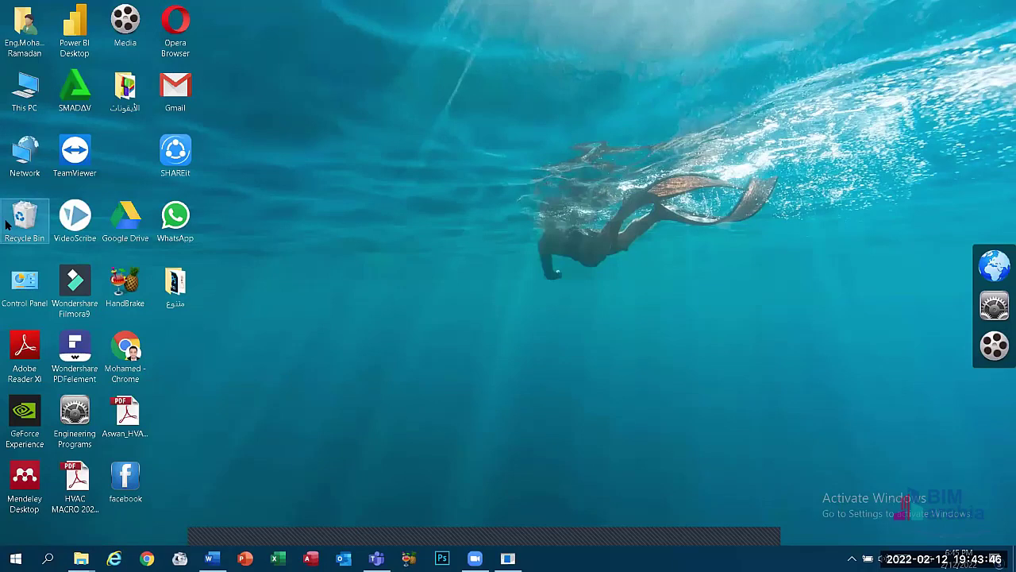
- Empty the Recycle Bin to permanently delete "New folder", confirm the deletion, and close the bin
double_click(7, 226)
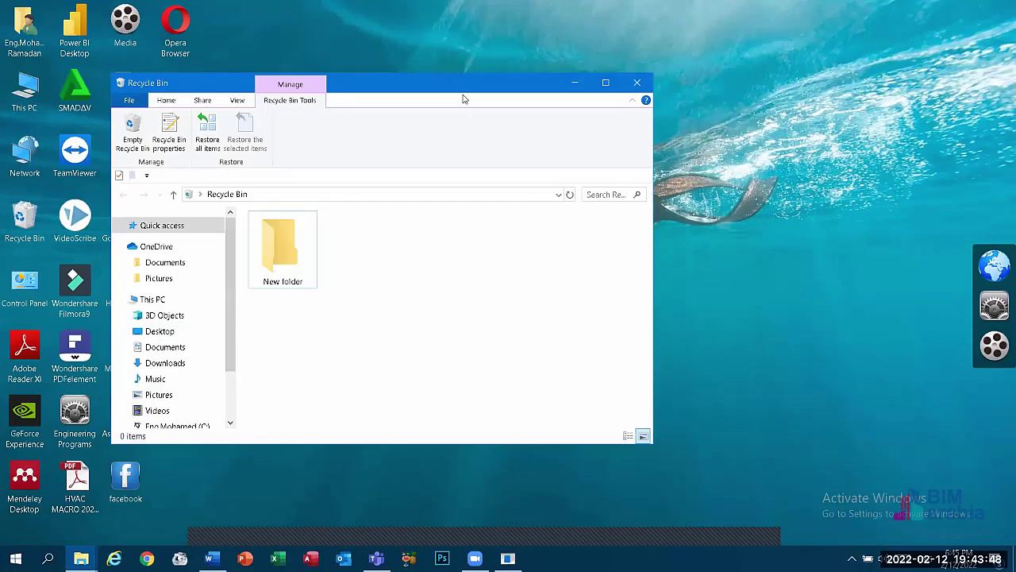
key("super+Up")
left_click(188, 193)
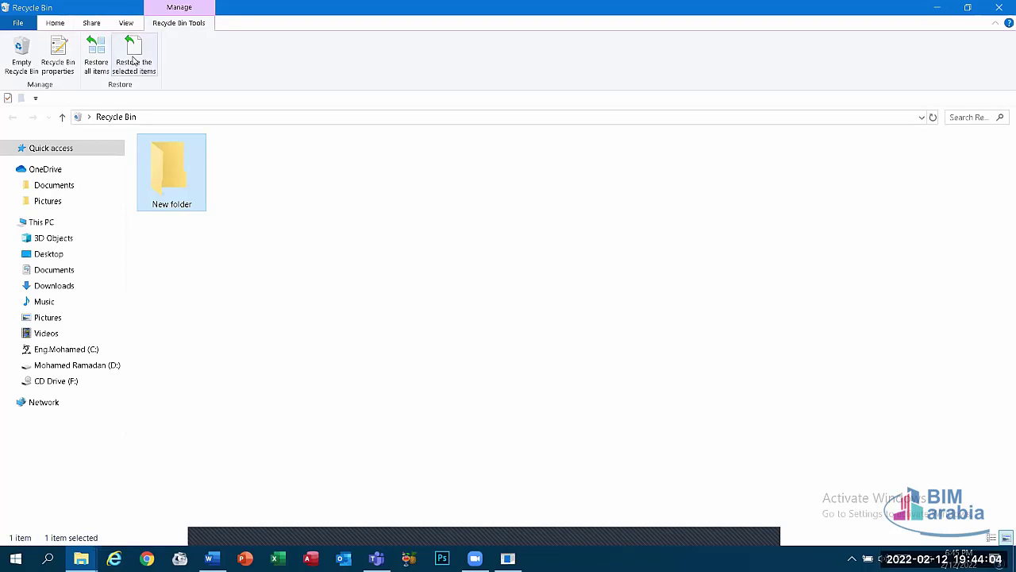
left_click(24, 56)
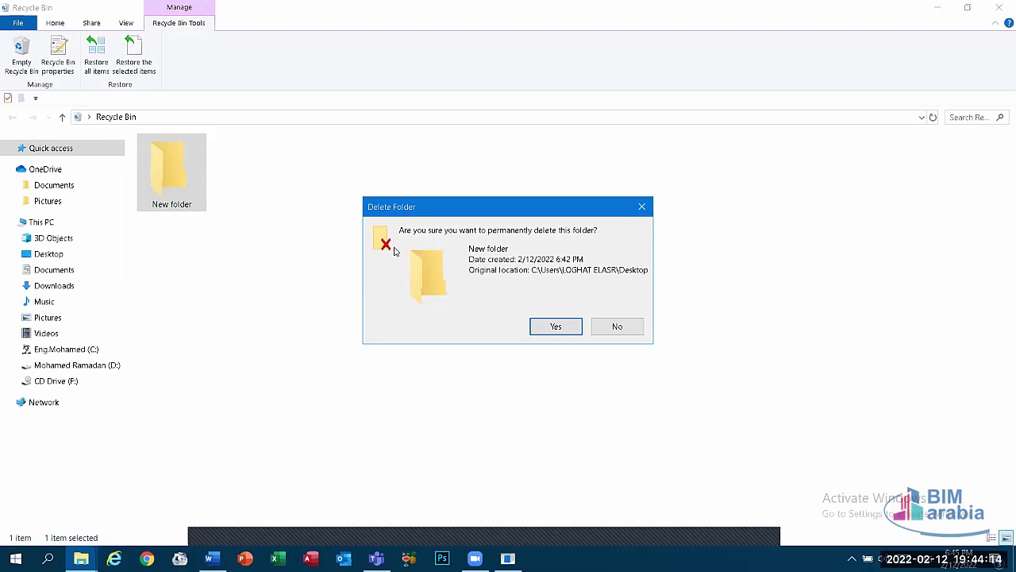
left_click(544, 327)
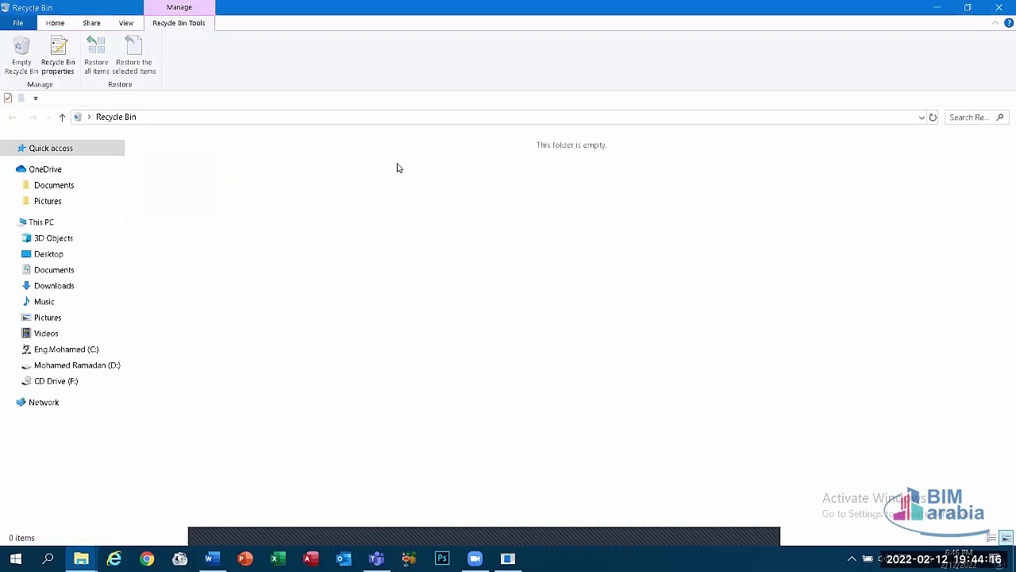
left_click(998, 7)
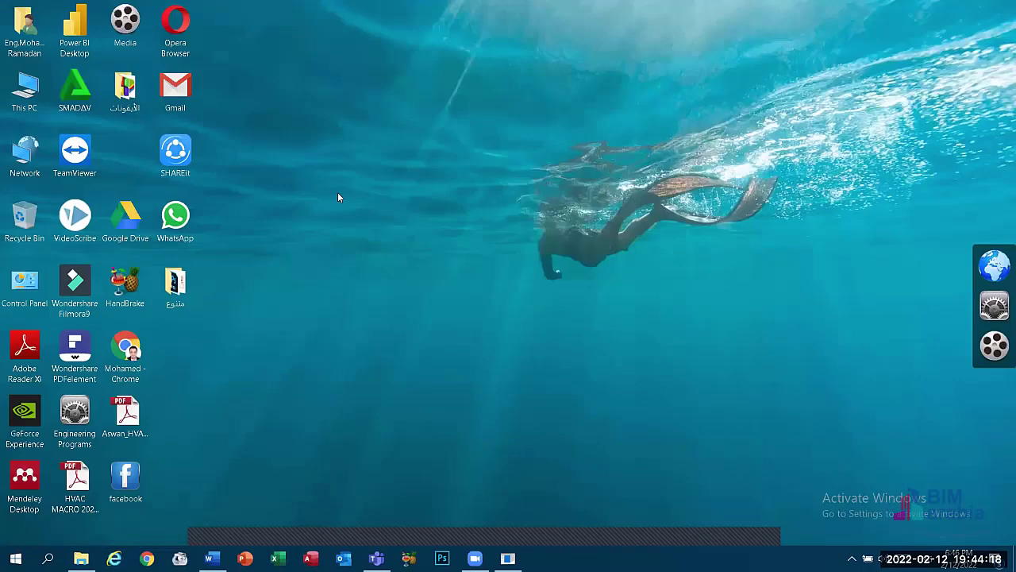
- Sort the desktop icons by name
right_click(338, 192)
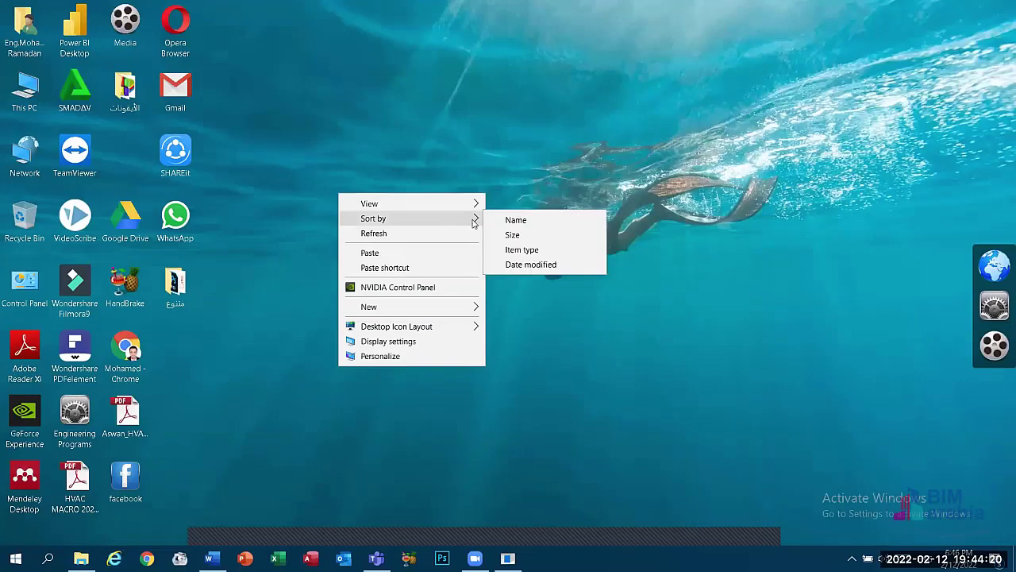
left_click(479, 219)
right_click(308, 154)
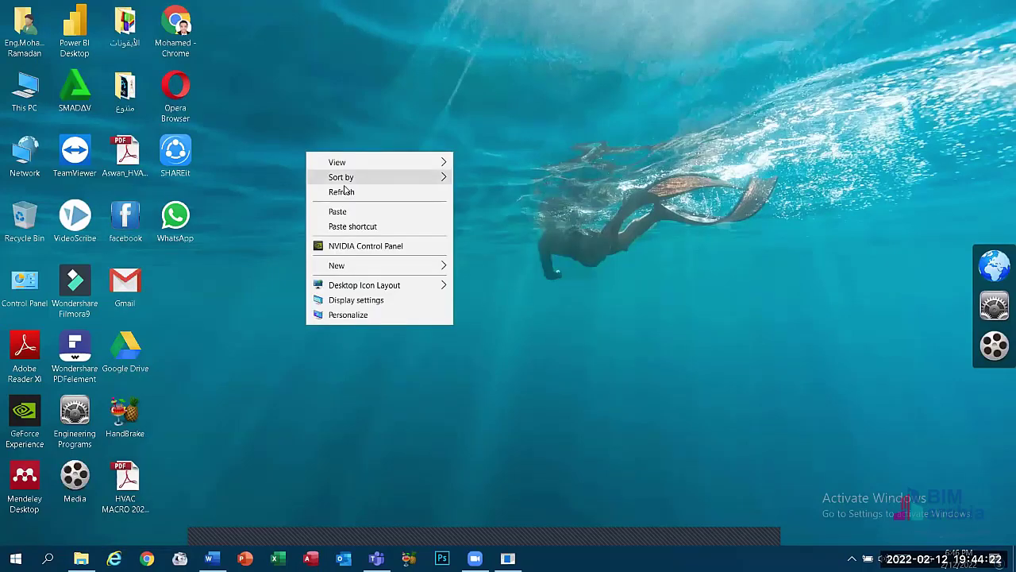
left_click(175, 246)
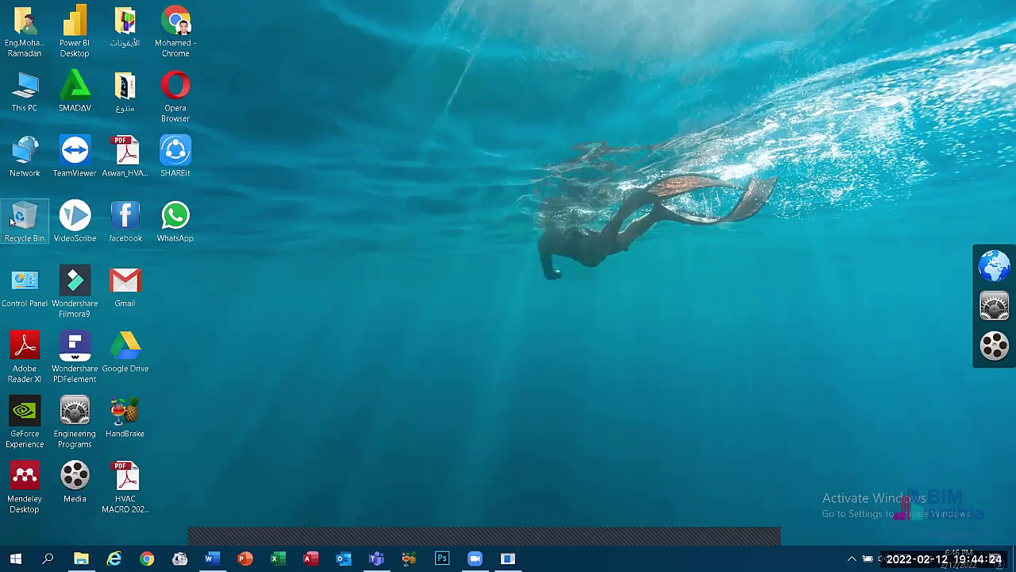
right_click(11, 221)
left_click(292, 250)
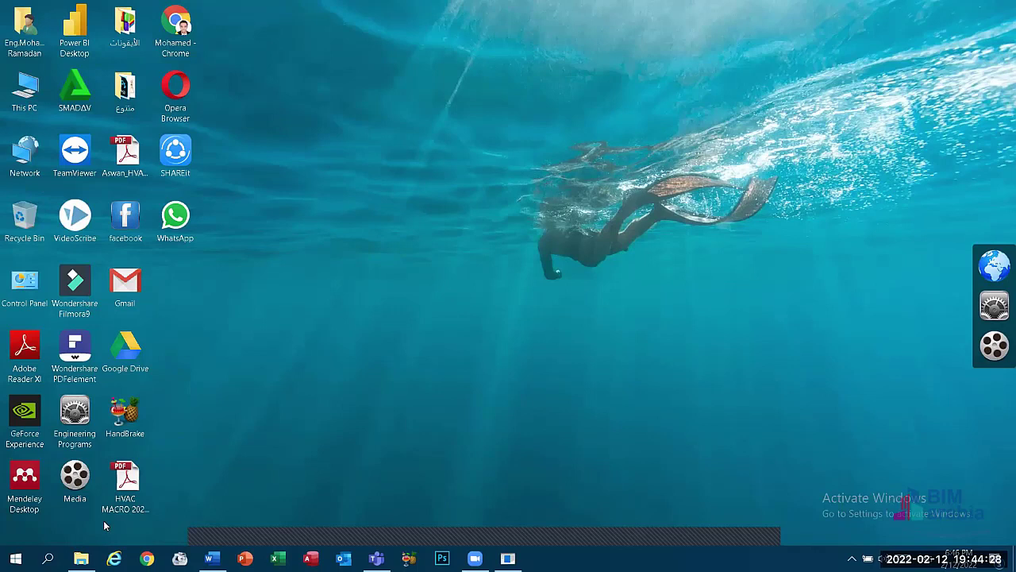
- Close the open drive D: window and the Microsoft Teams window, leaving only the desktop
left_click(81, 558)
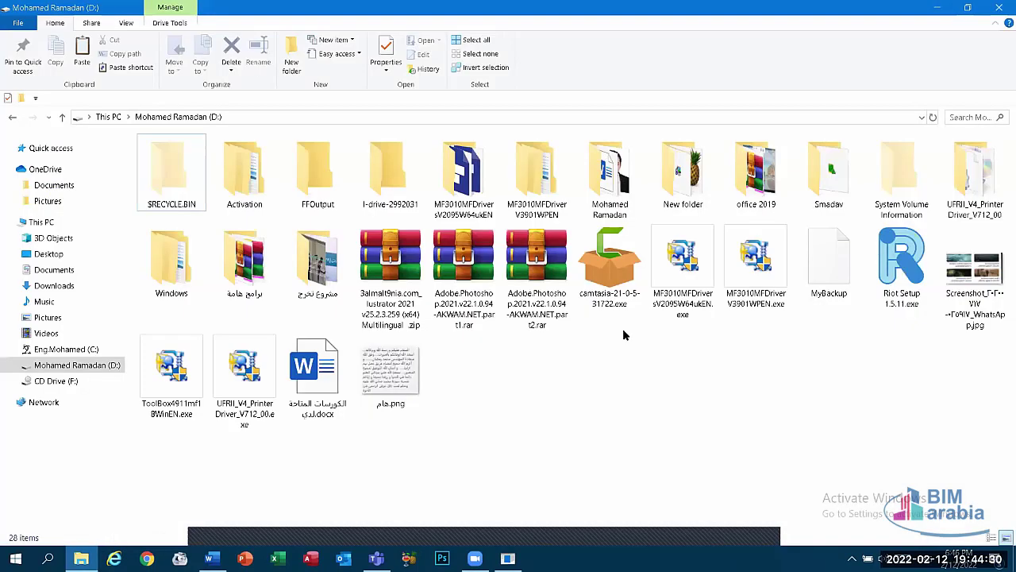
key("alt+F4")
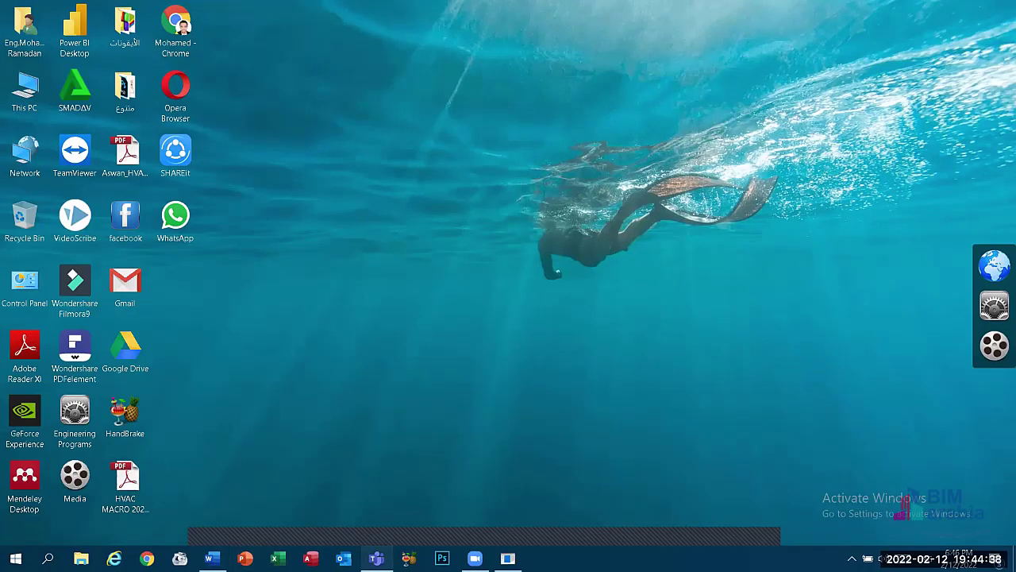
left_click(376, 558)
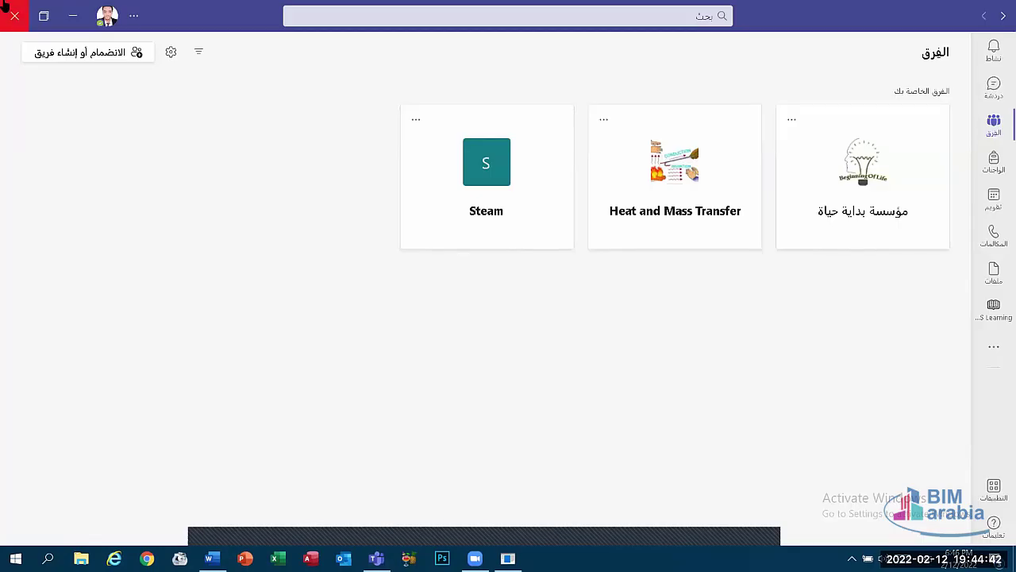
left_click(14, 15)
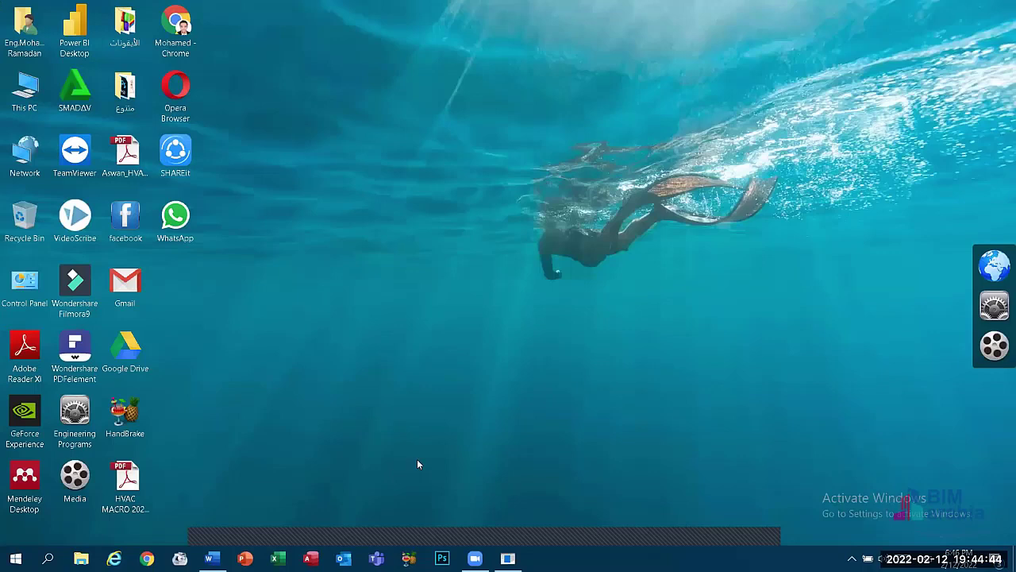
right_click(515, 251)
left_click(537, 289)
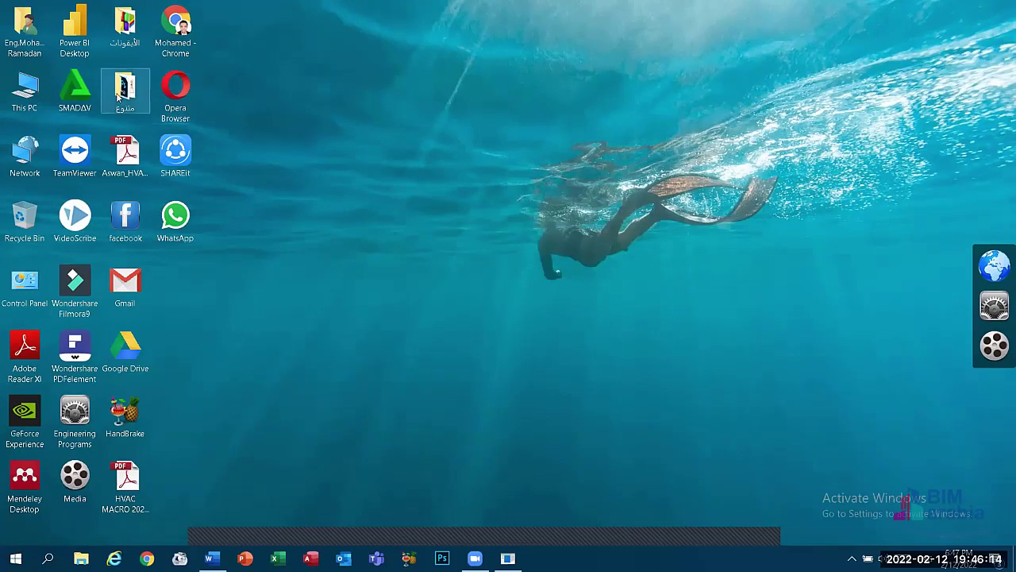
- Open This PC and examine how the Desktop branch expands and collapses in the folder tree
double_click(23, 89)
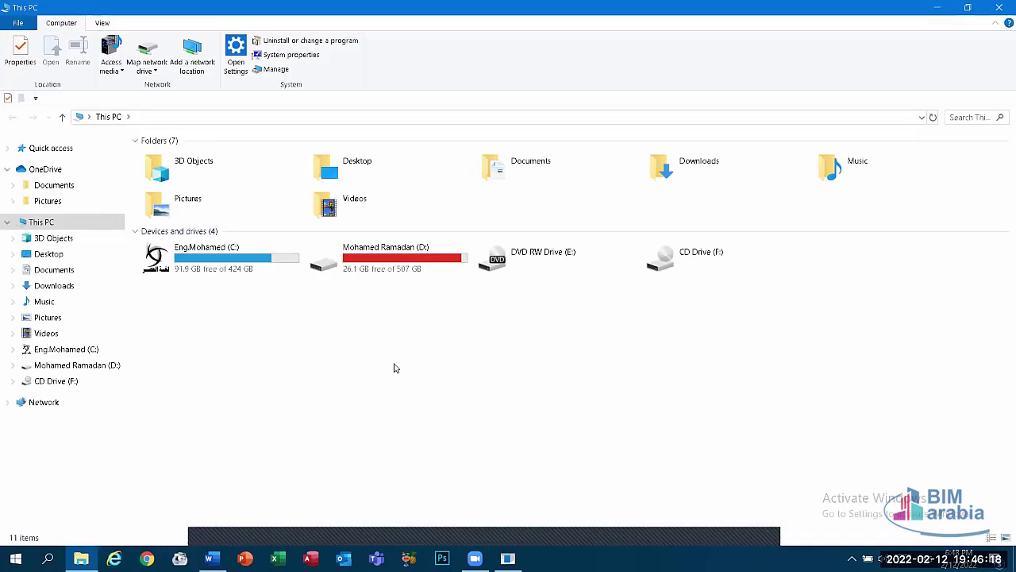
key("alt+F4")
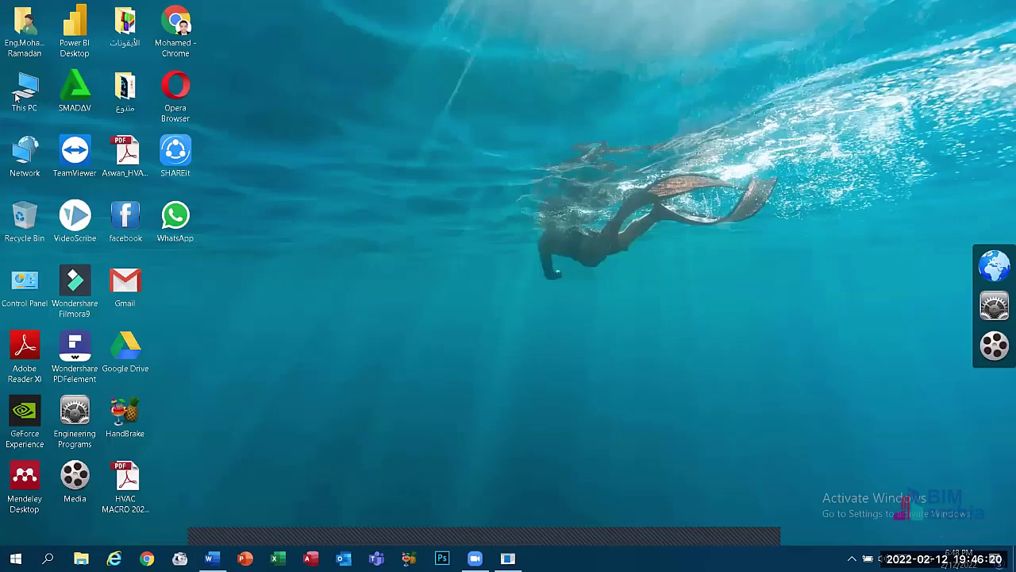
double_click(8, 95)
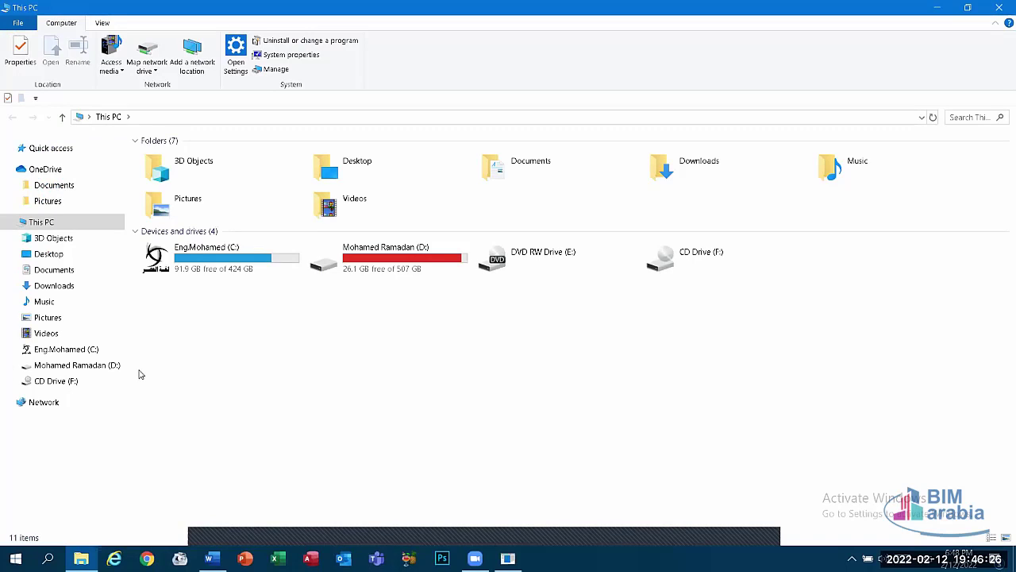
left_click(12, 254)
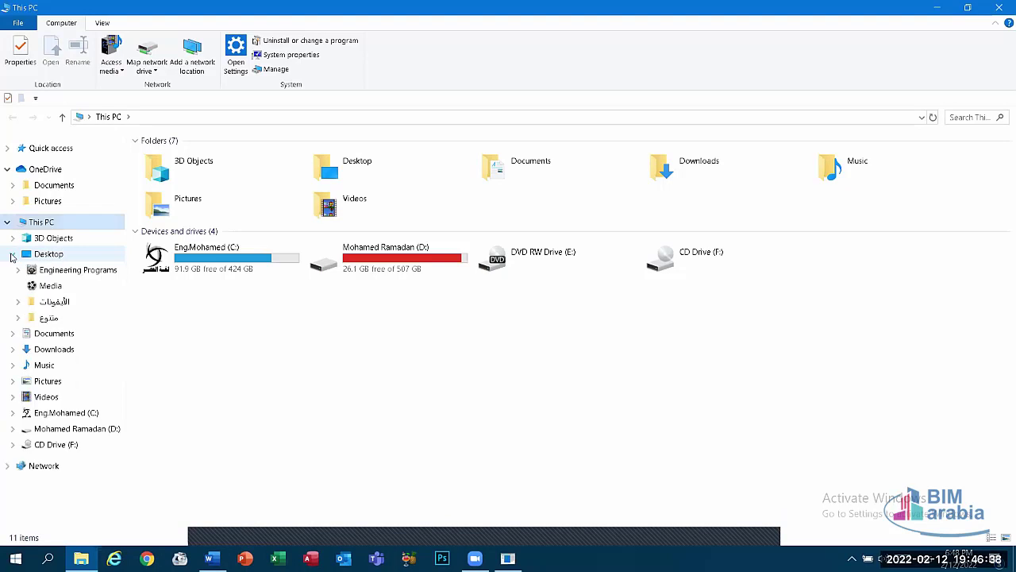
left_click(12, 254)
left_click(12, 254)
left_click(12, 254)
left_click(12, 254)
left_click(12, 254)
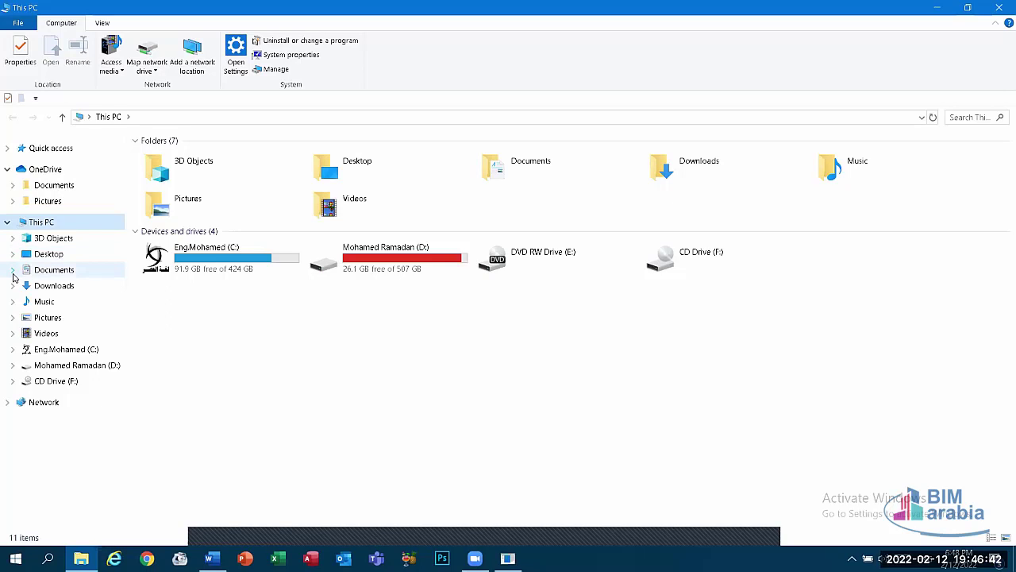
- Expand the Documents branch of the folder tree to view its subfolders, then collapse it again
left_click(12, 271)
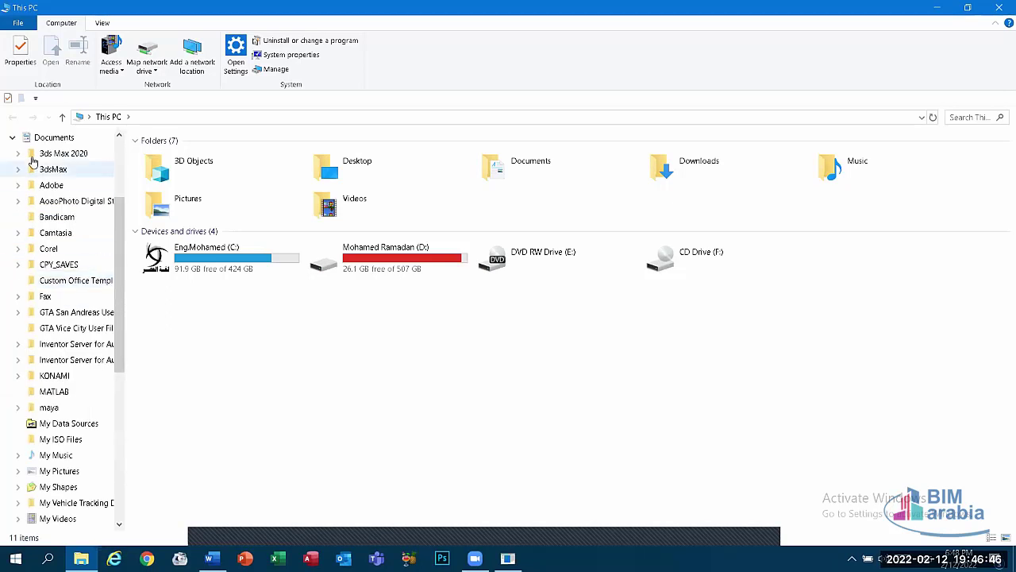
left_click(12, 138)
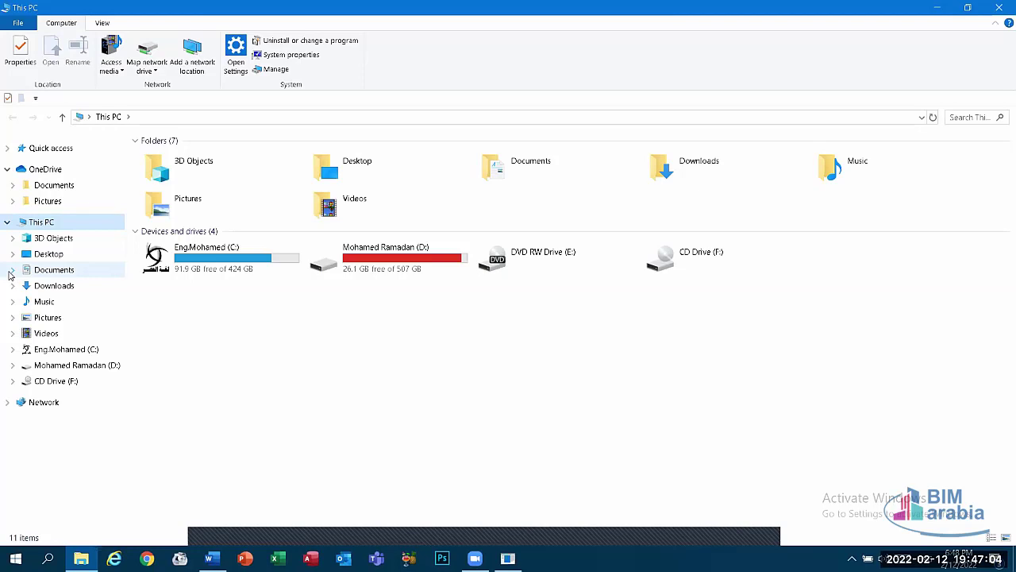
left_click(11, 270)
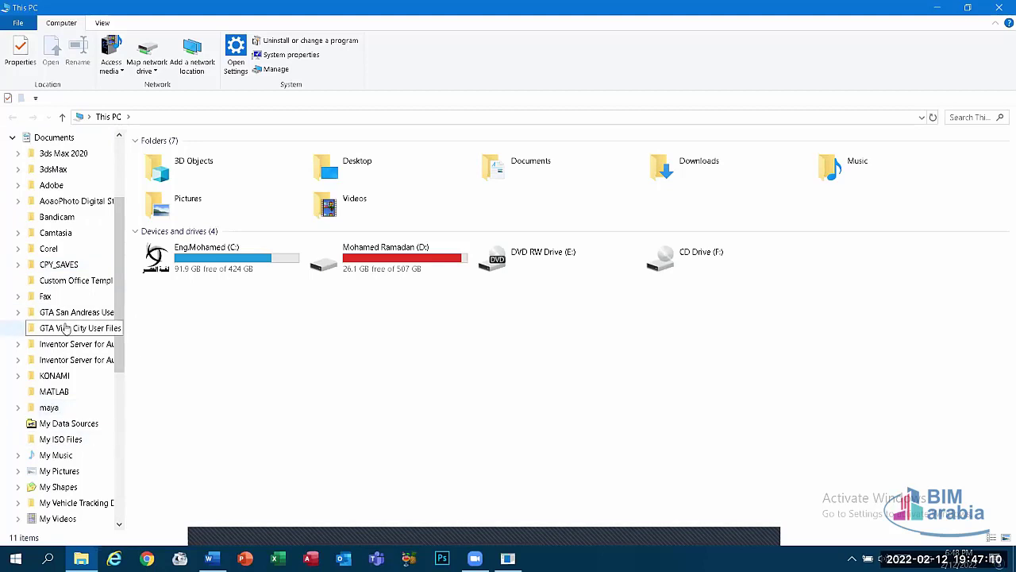
left_click(12, 137)
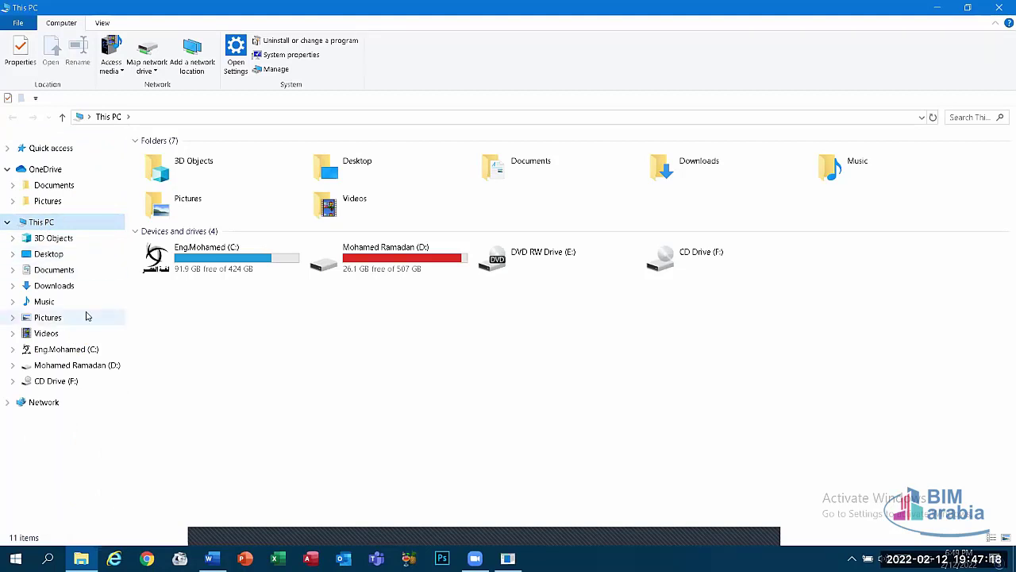
- Open drive D: from This PC and sort its contents by type
left_click(369, 274)
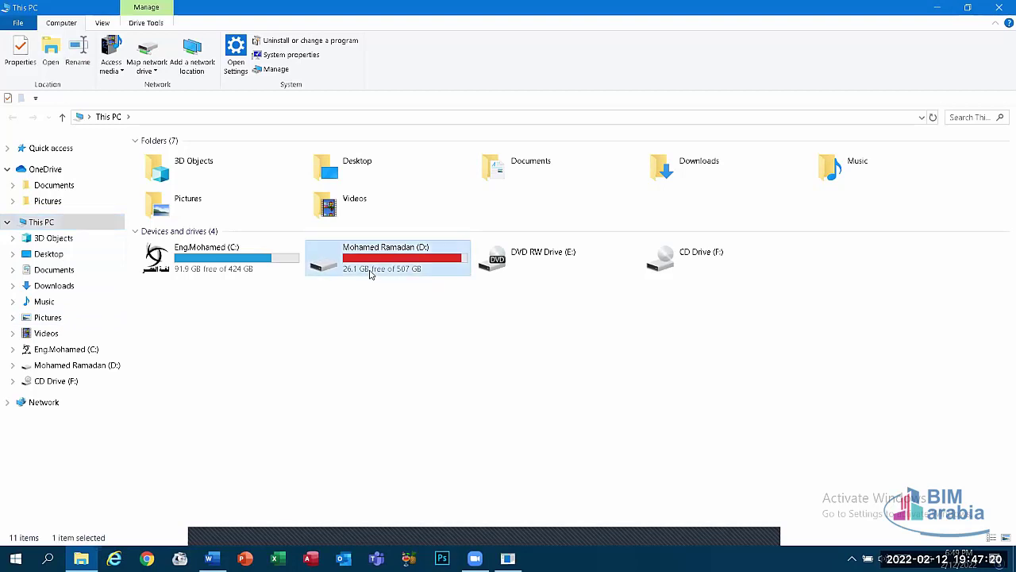
double_click(369, 274)
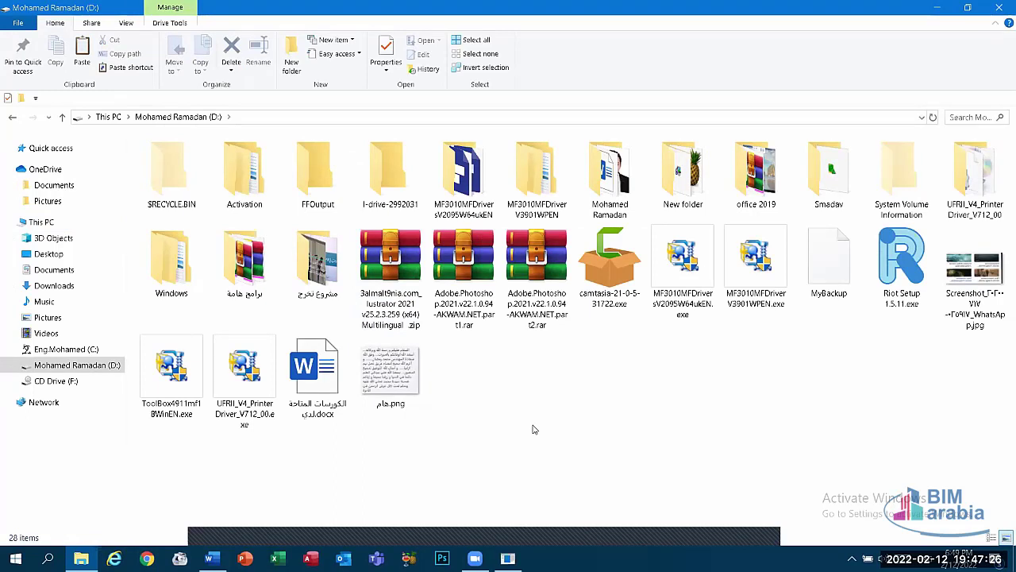
right_click(505, 384)
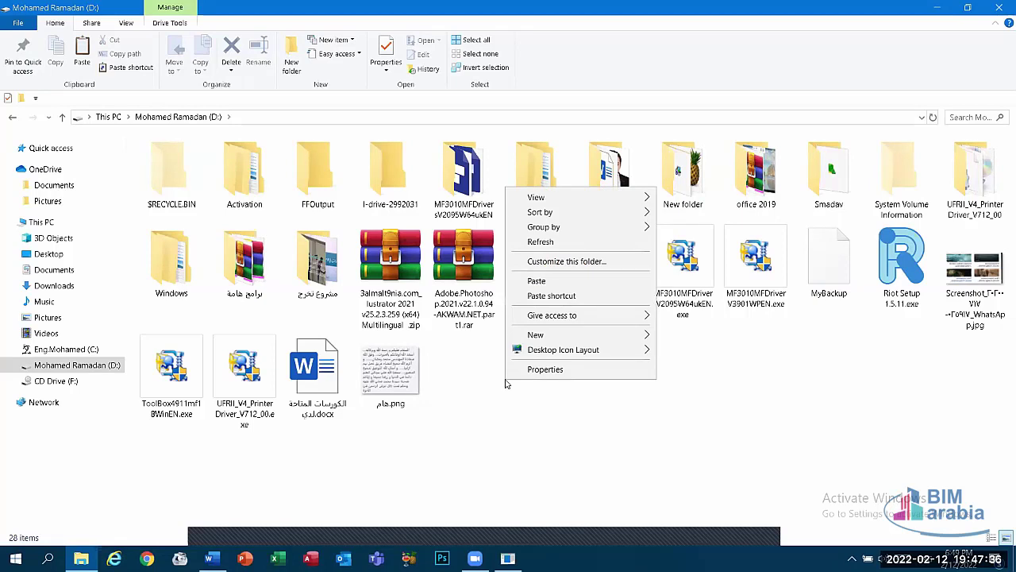
mouse_move(585, 216)
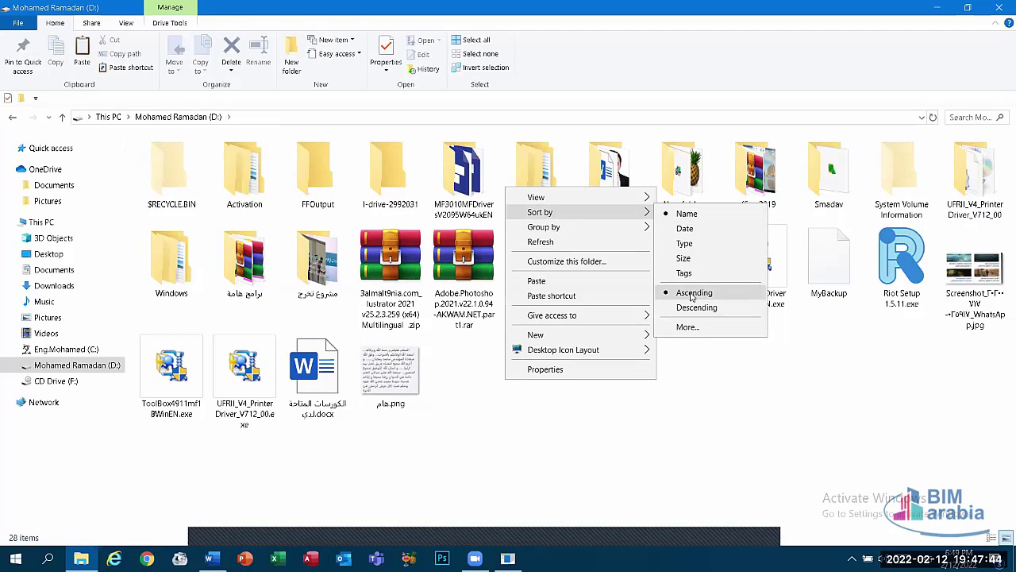
left_click(688, 244)
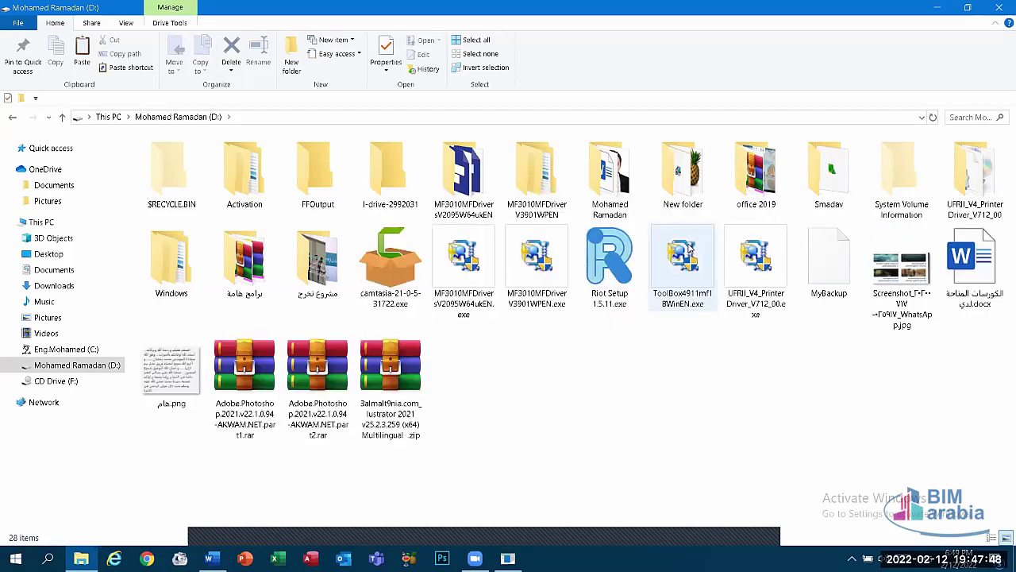
- Sort the contents of drive D: by name
right_click(549, 409)
mouse_move(673, 245)
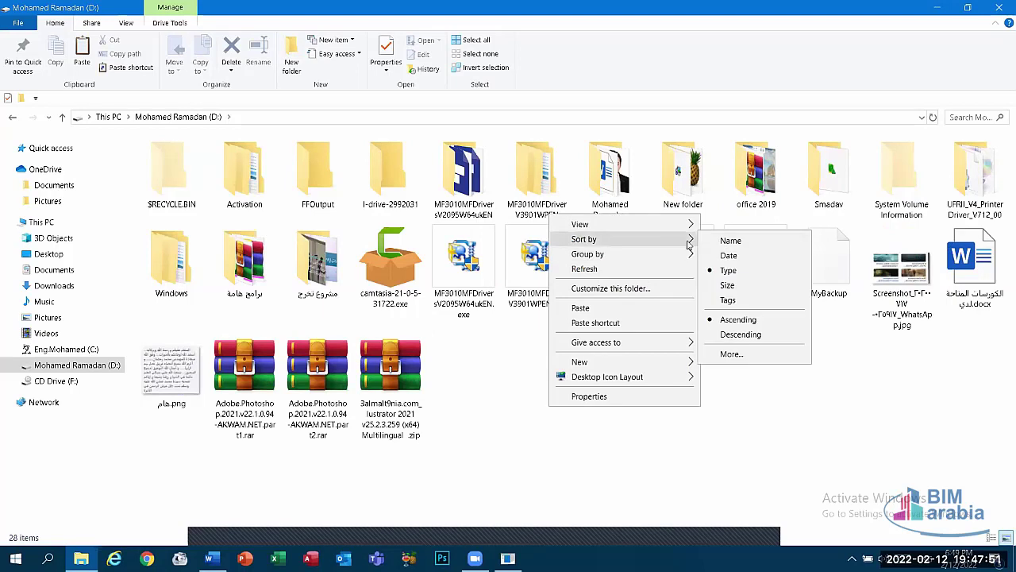
left_click(727, 240)
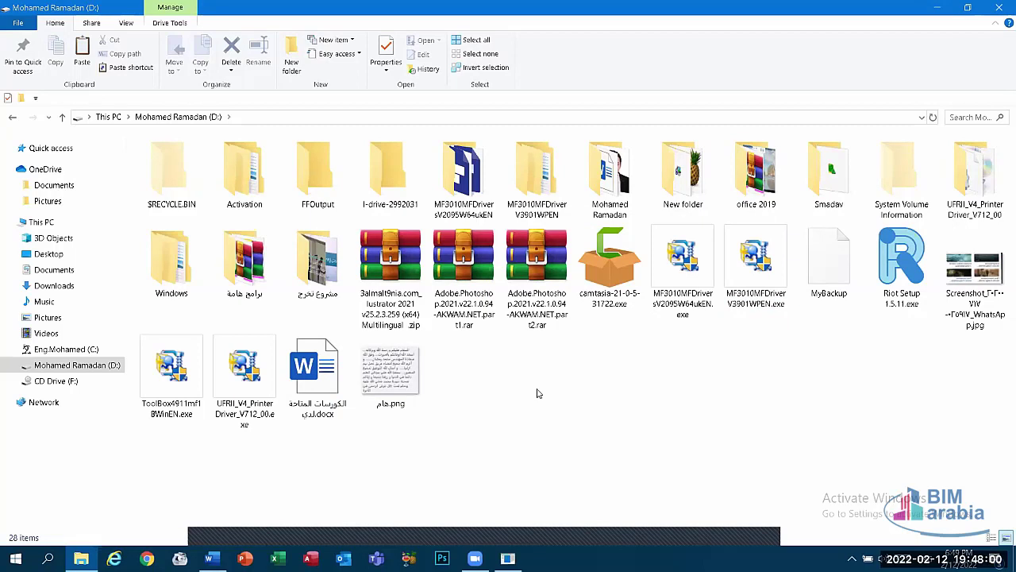
- Examine the sorting options for drive D:, including ascending and descending order, without choosing one
right_click(537, 393)
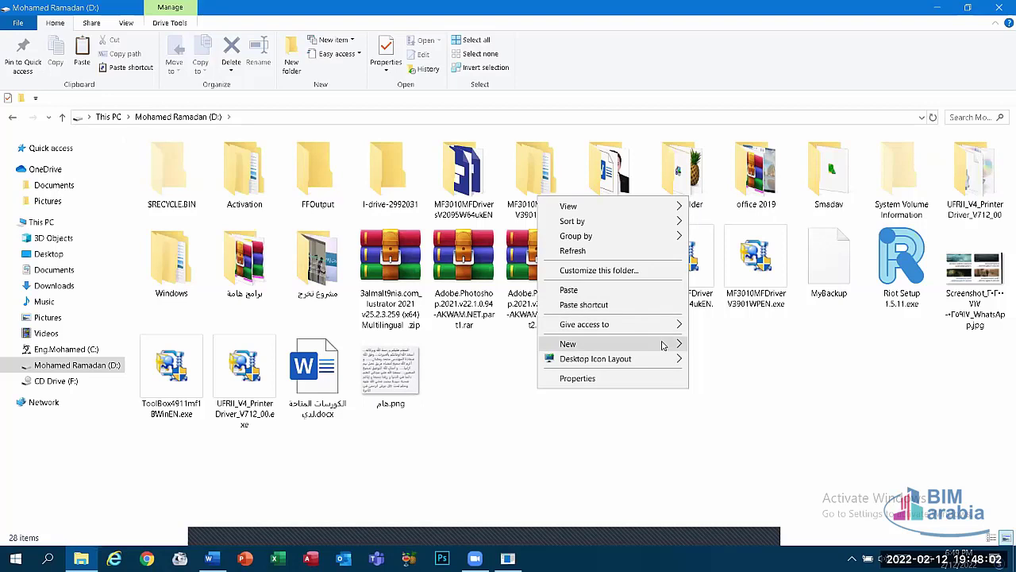
mouse_move(676, 221)
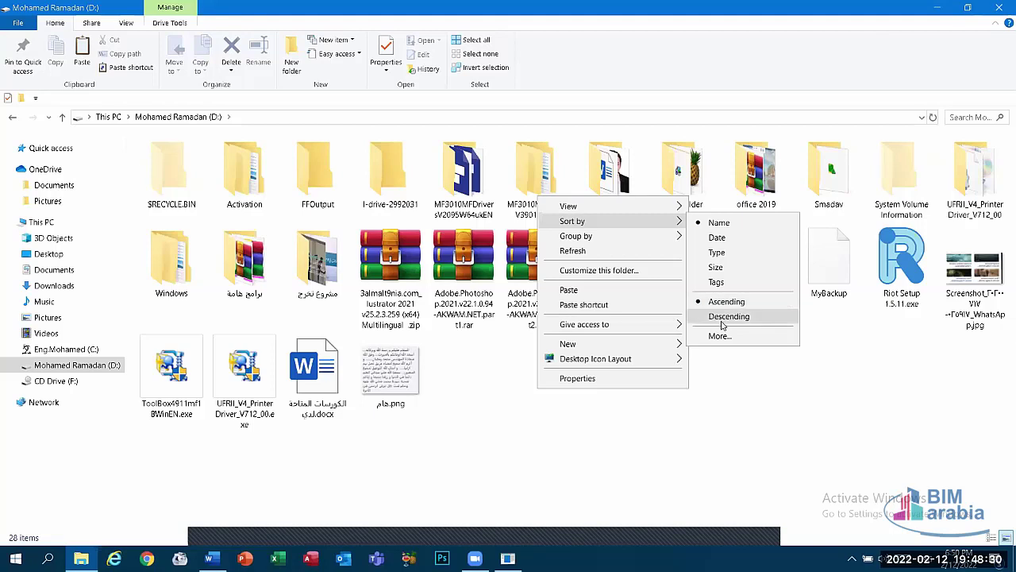
left_click(693, 485)
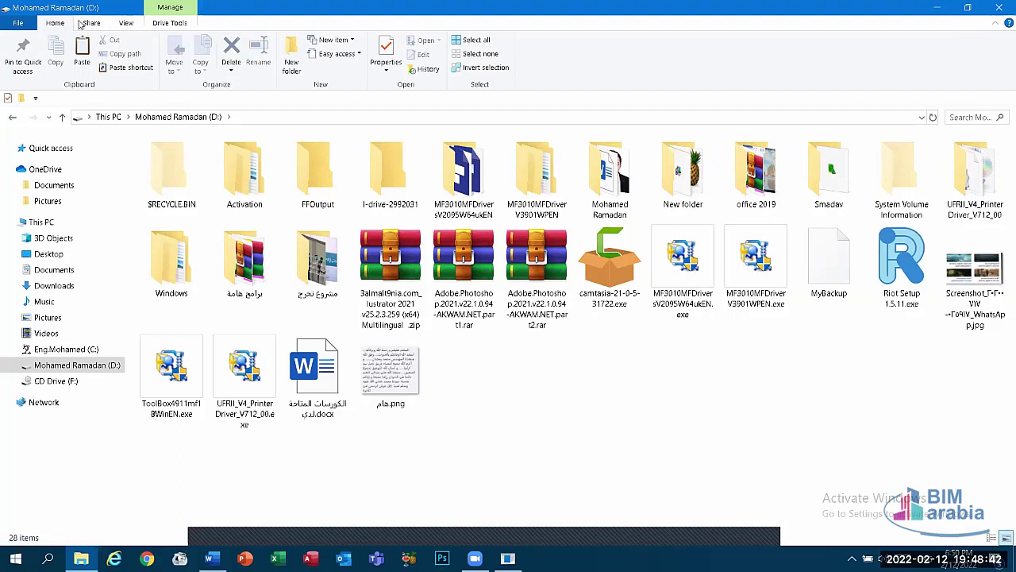
- Display the contents of drive D: as extra large icons, then return them to large icons
scroll(79, 26, "down", 1)
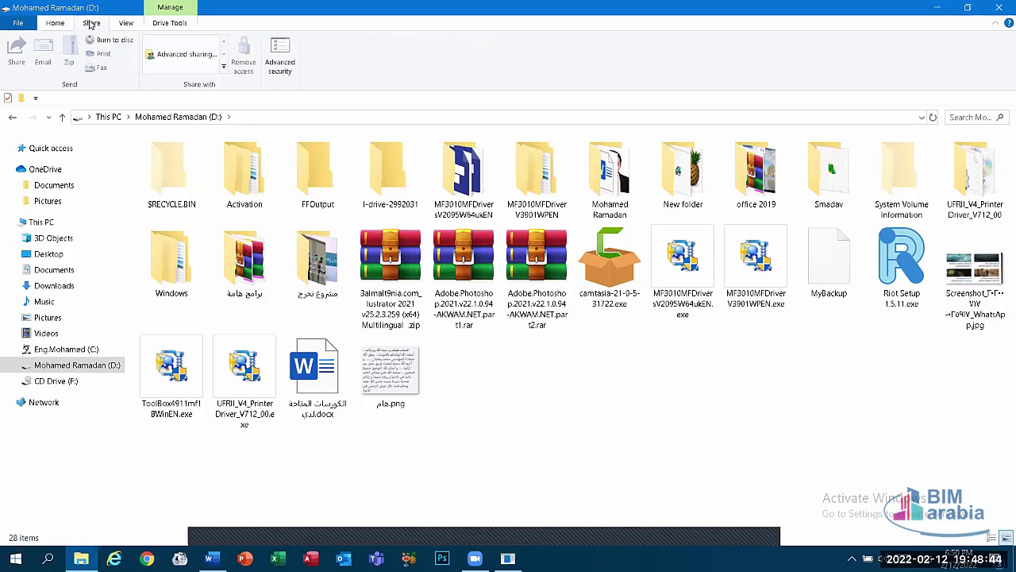
scroll(79, 32, "down", 1)
scroll(80, 29, "up", 2)
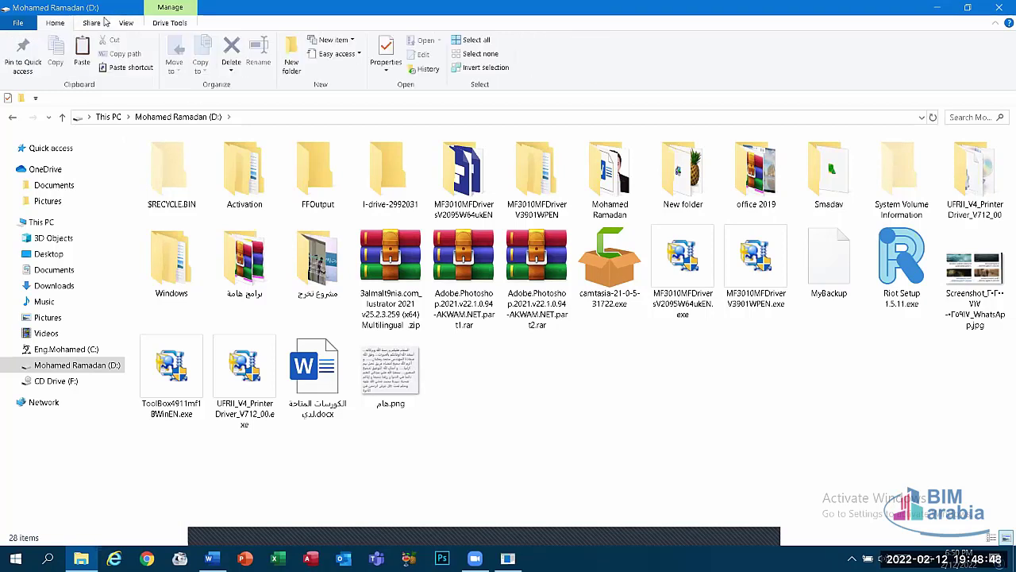
scroll(106, 21, "down", 2)
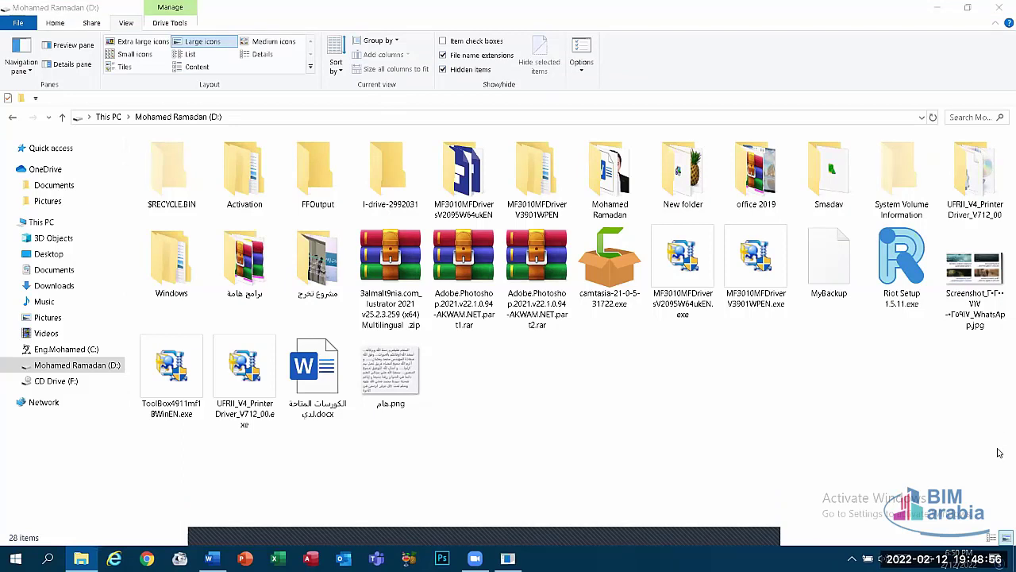
left_click_drag(1000, 452, 86, 189)
left_click(619, 415)
left_click(139, 41)
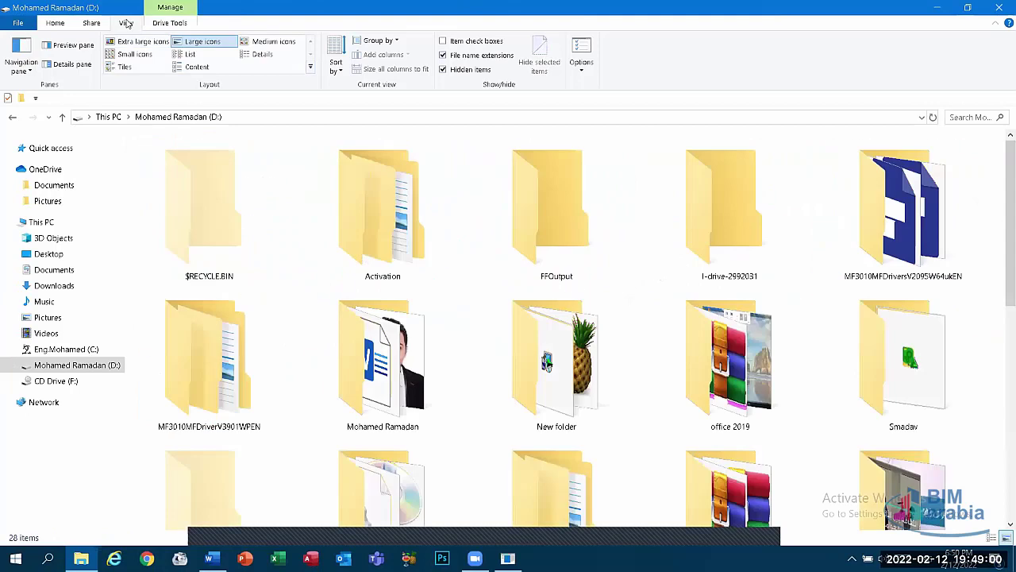
key("ctrl+shift+2")
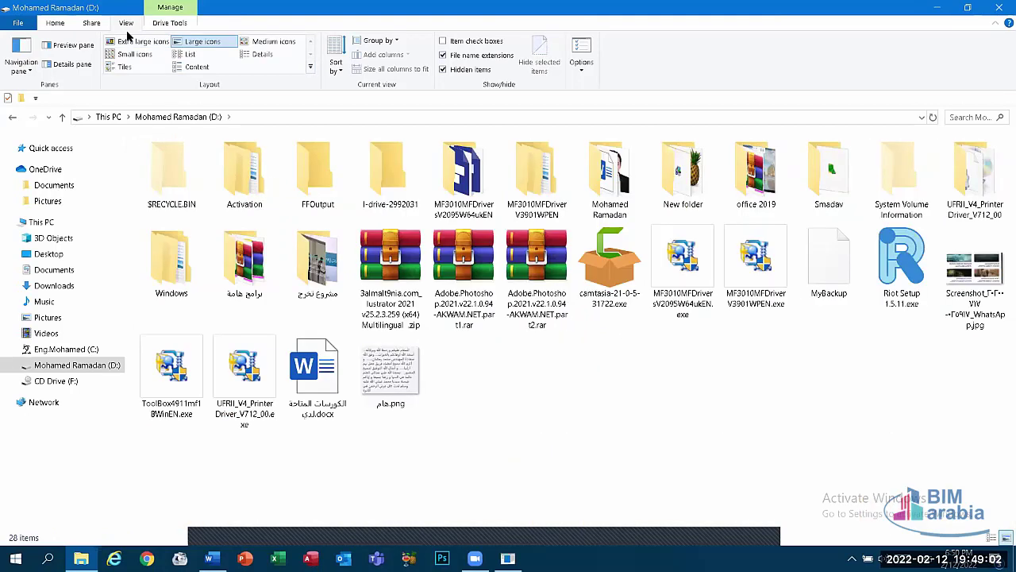
- Switch drive D: to Details view and check the sizes of the ZIP archive, MyBackup and the JPG screenshot
left_click(179, 55)
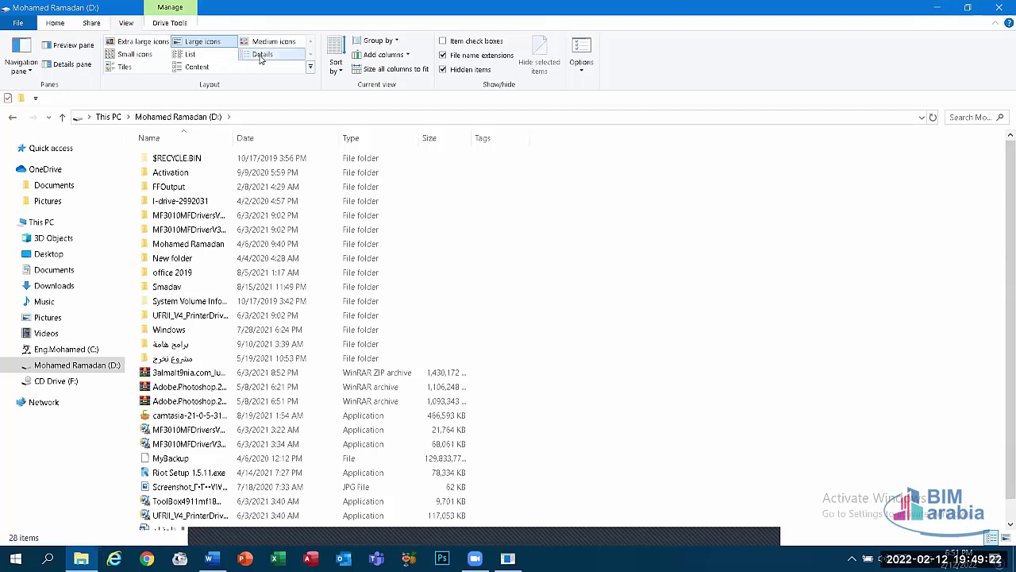
left_click(259, 57)
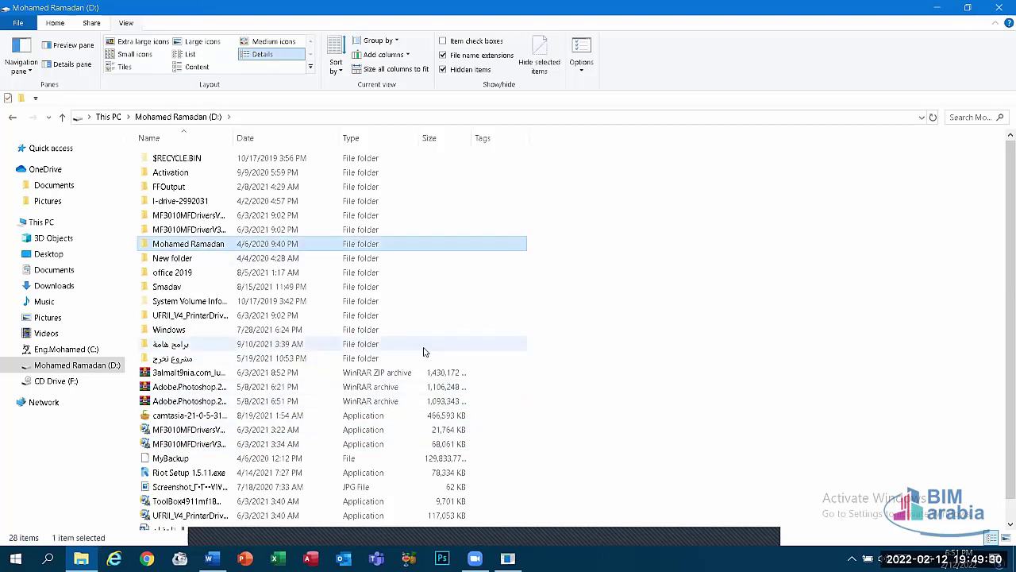
left_click(443, 378)
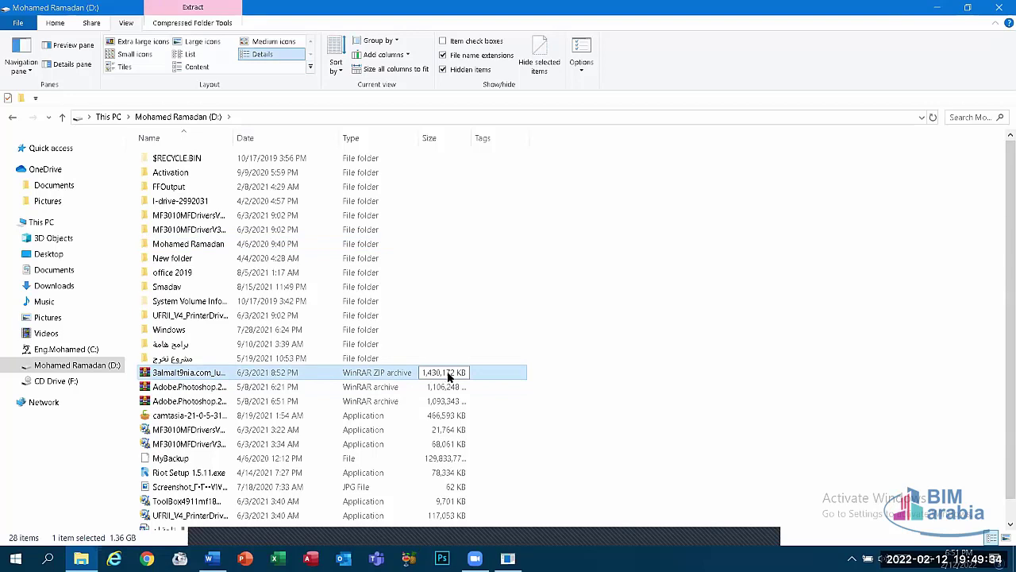
left_click(449, 459)
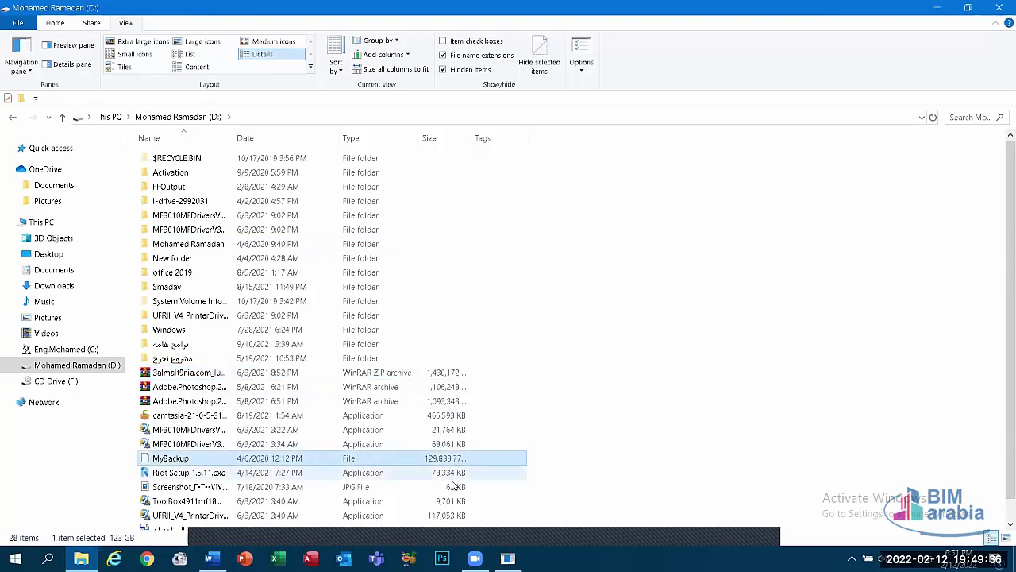
left_click(454, 487)
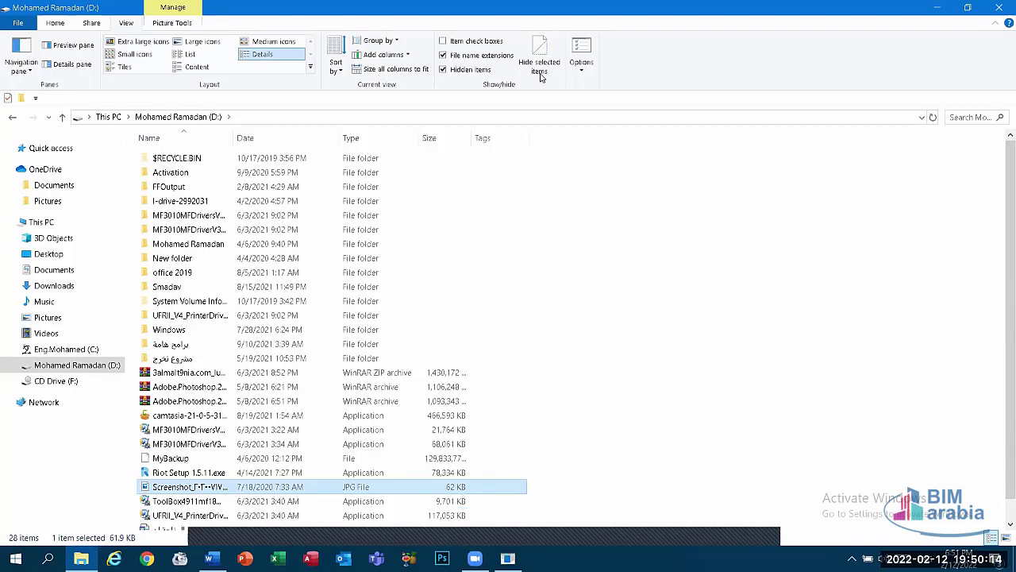
- Compare the large icons layout with Details view and examine the filter options of the Size column
left_click(190, 44)
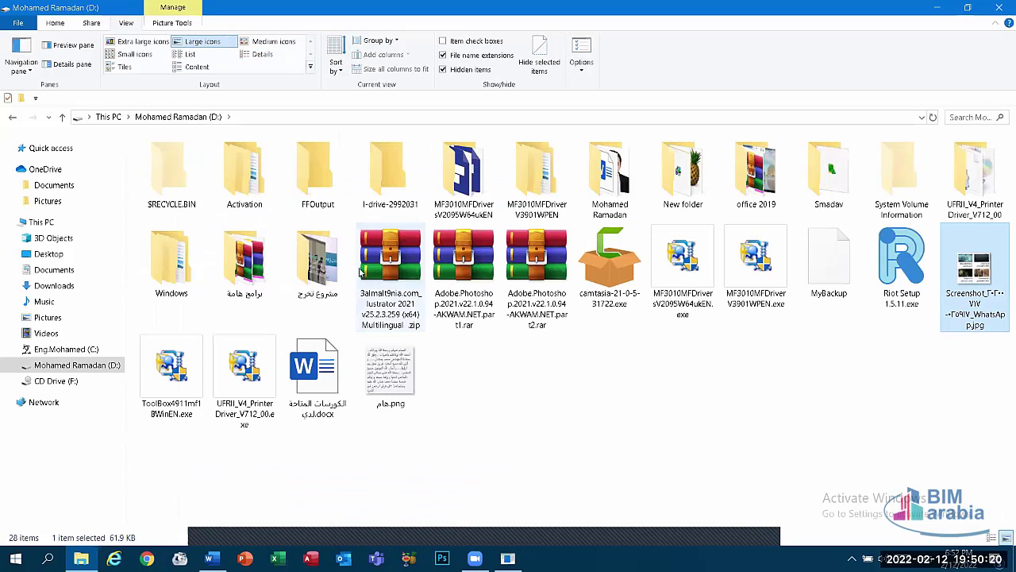
left_click(265, 55)
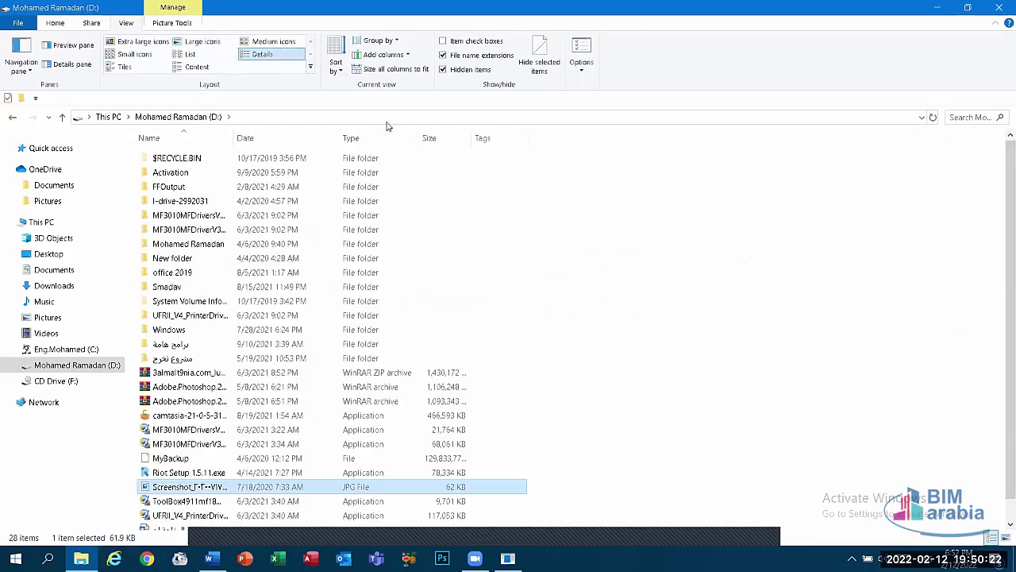
left_click(465, 140)
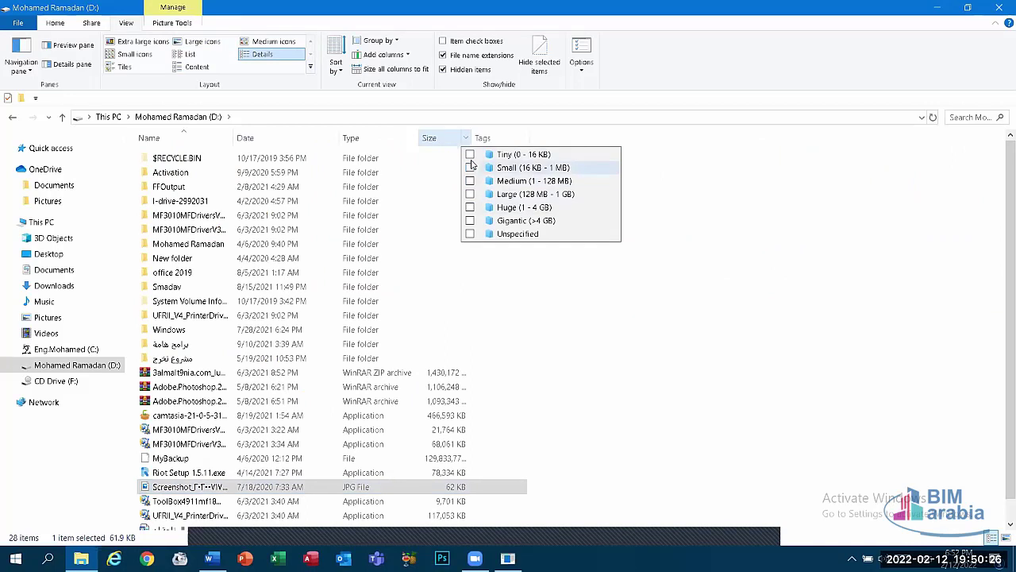
left_click(411, 229)
left_click(449, 387)
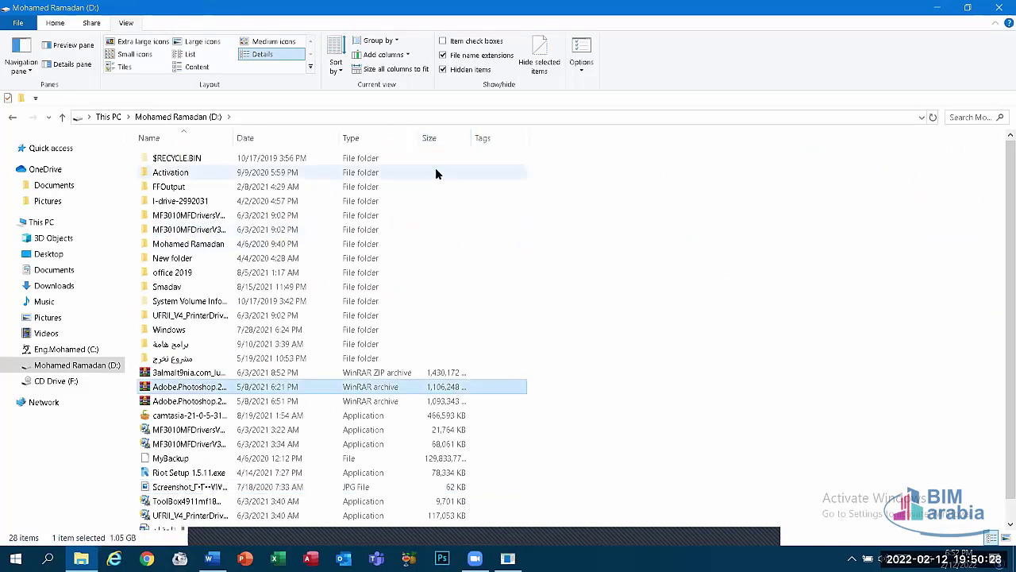
- Filter the files by size to Tiny (0 - 16 KB), then clear that filter
left_click(466, 139)
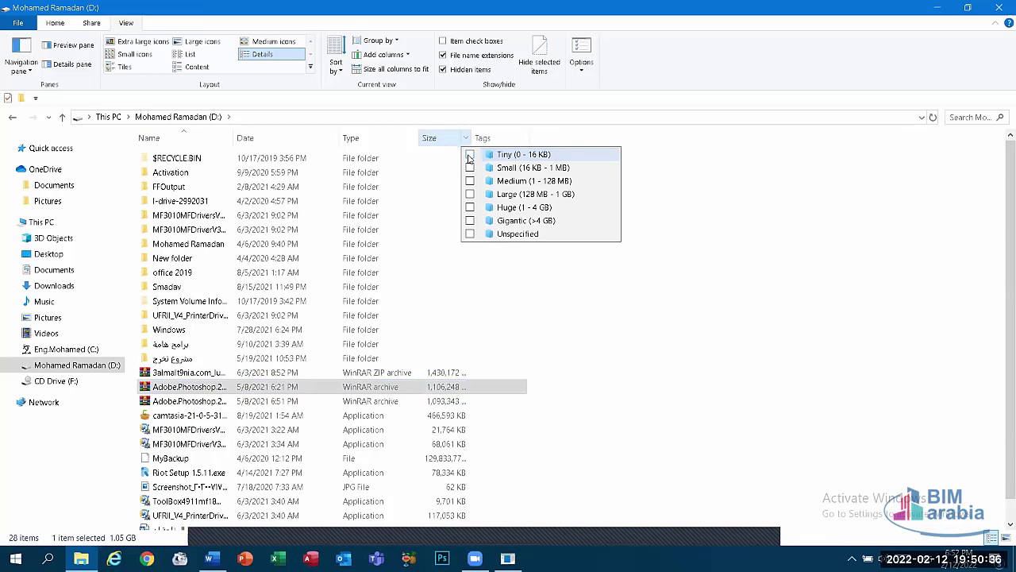
left_click(469, 155)
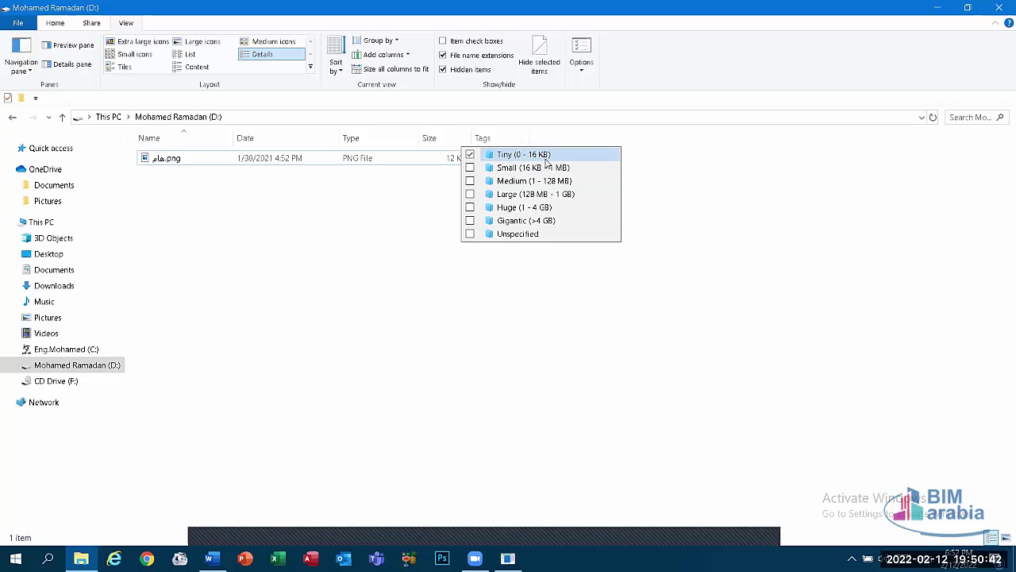
left_click(490, 156)
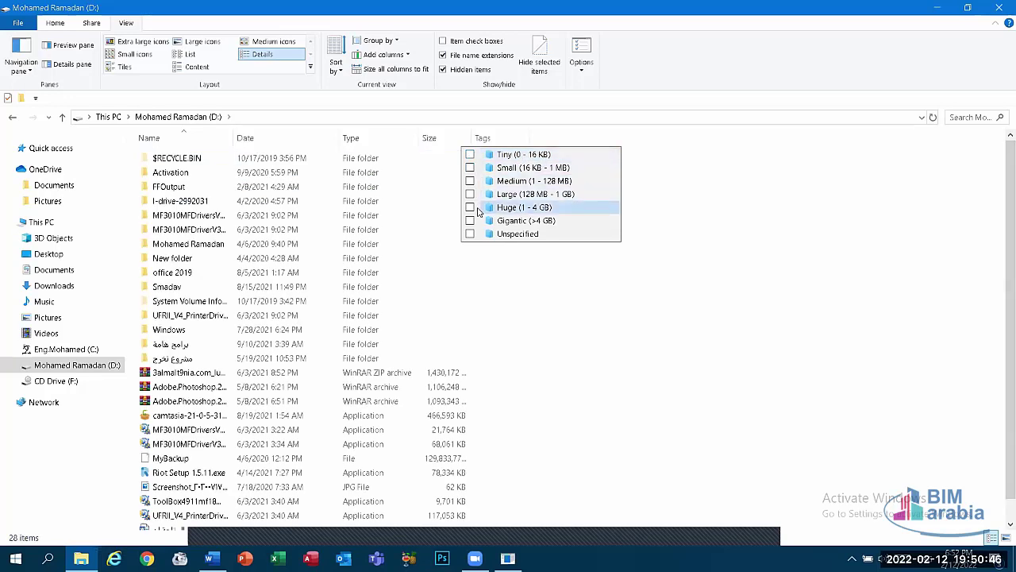
- Sort the files by size, largest first, while filtered to Huge (1 - 4 GB), then clear that filter
left_click(471, 207)
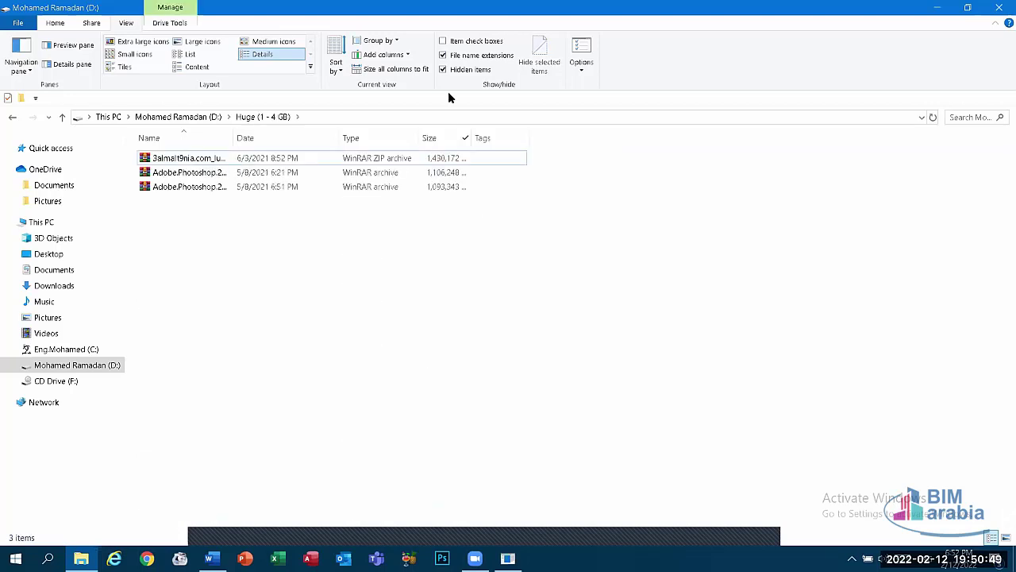
left_click(456, 143)
left_click(466, 140)
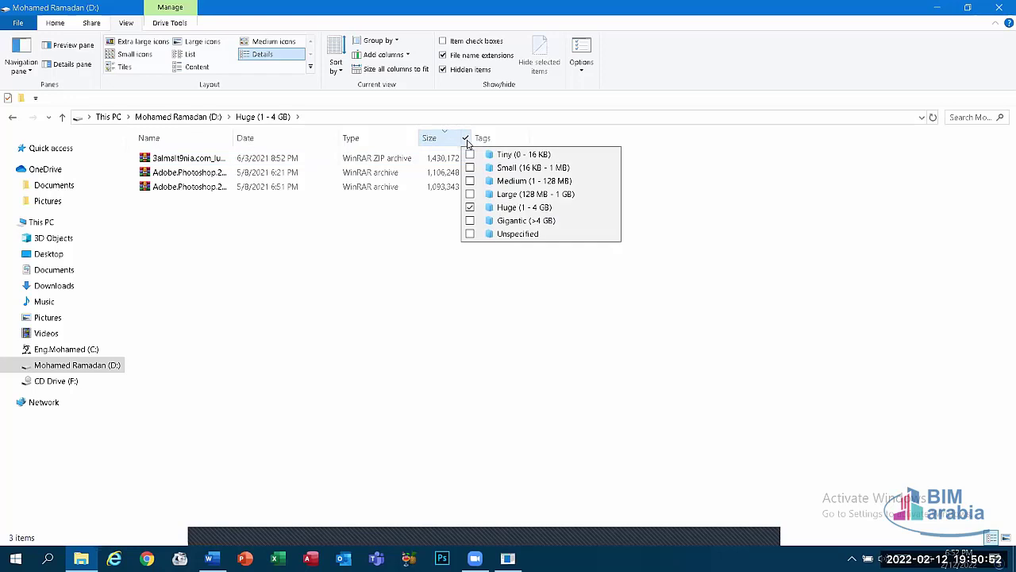
left_click(470, 208)
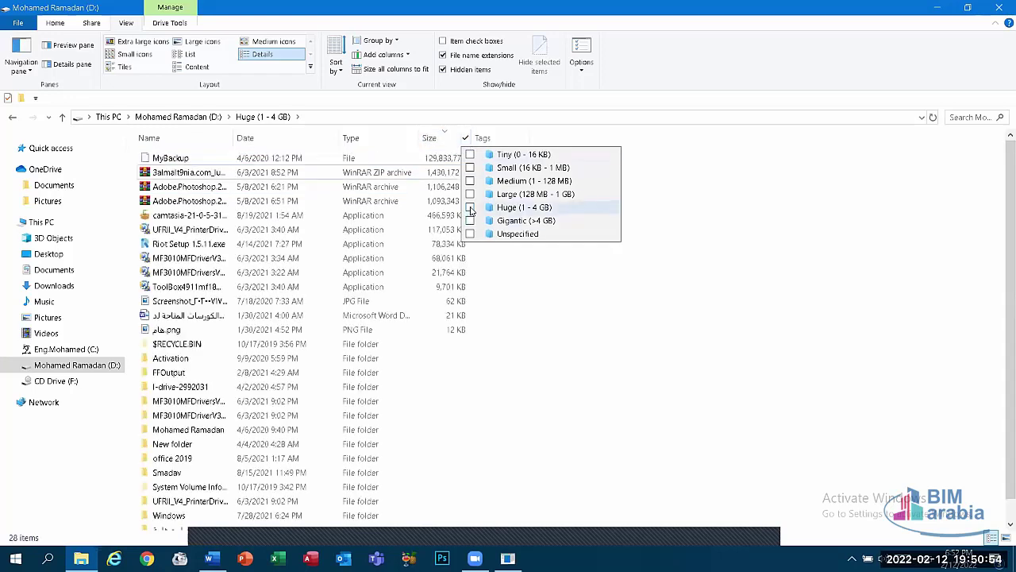
- Filter the files by size to Medium (1 - 128 MB), then clear that filter
left_click(465, 138)
left_click(465, 139)
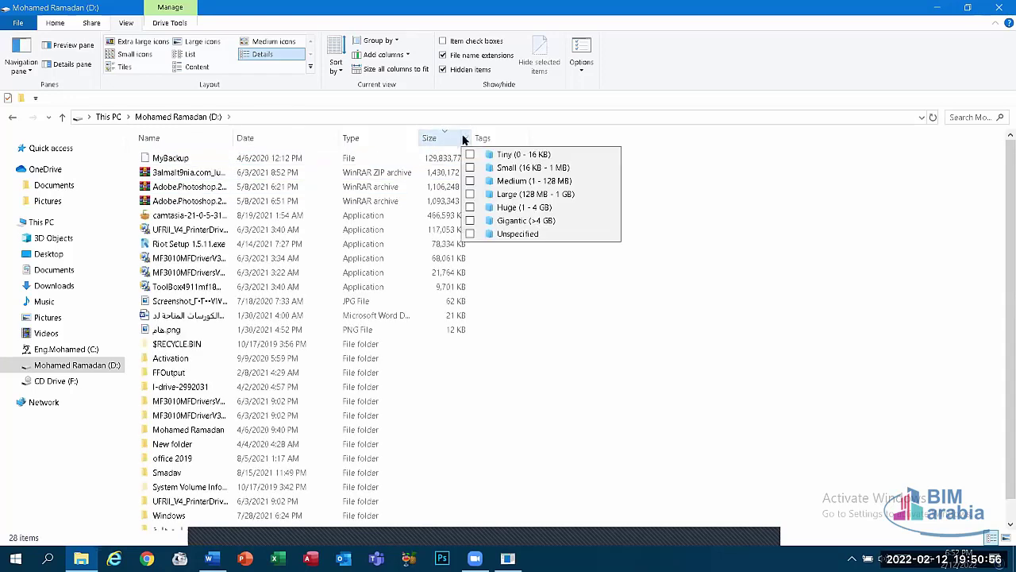
left_click(464, 137)
left_click(465, 137)
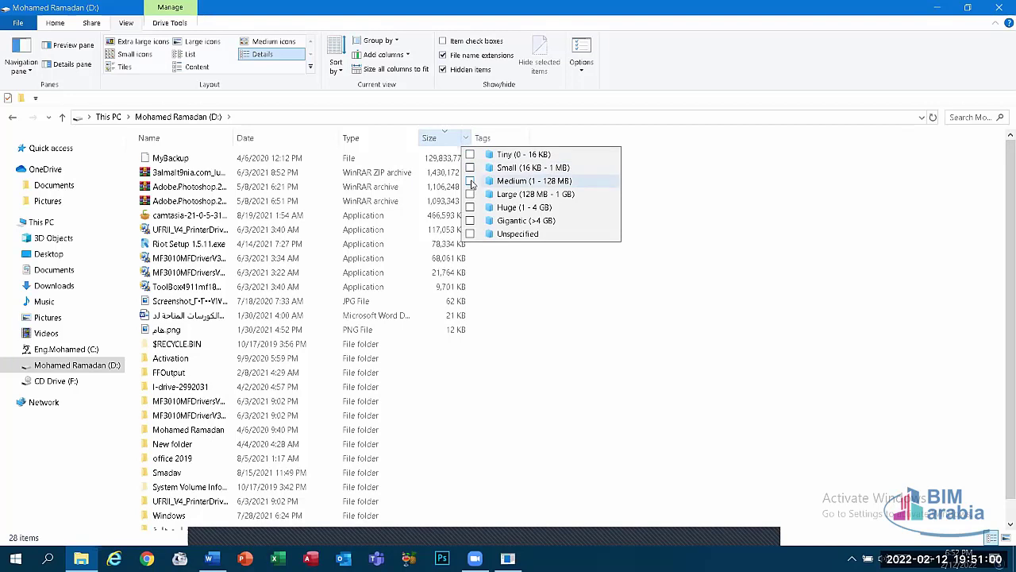
left_click(471, 182)
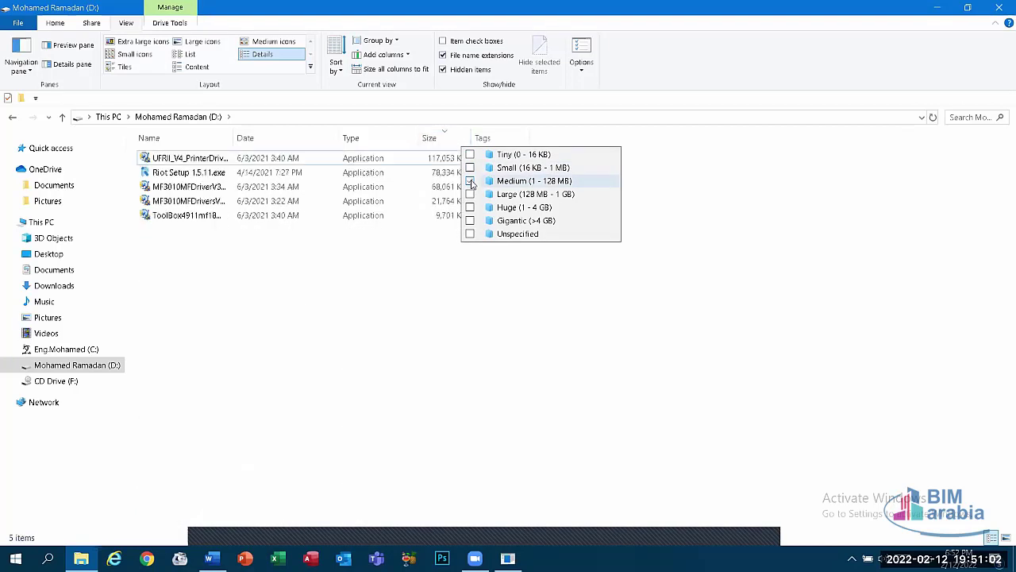
left_click(465, 139)
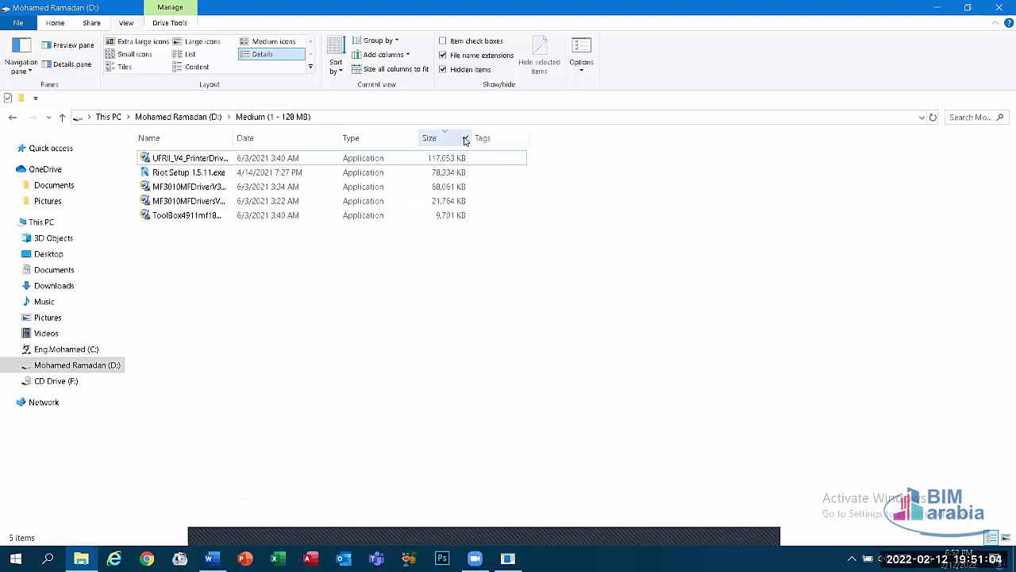
left_click(465, 139)
left_click(469, 181)
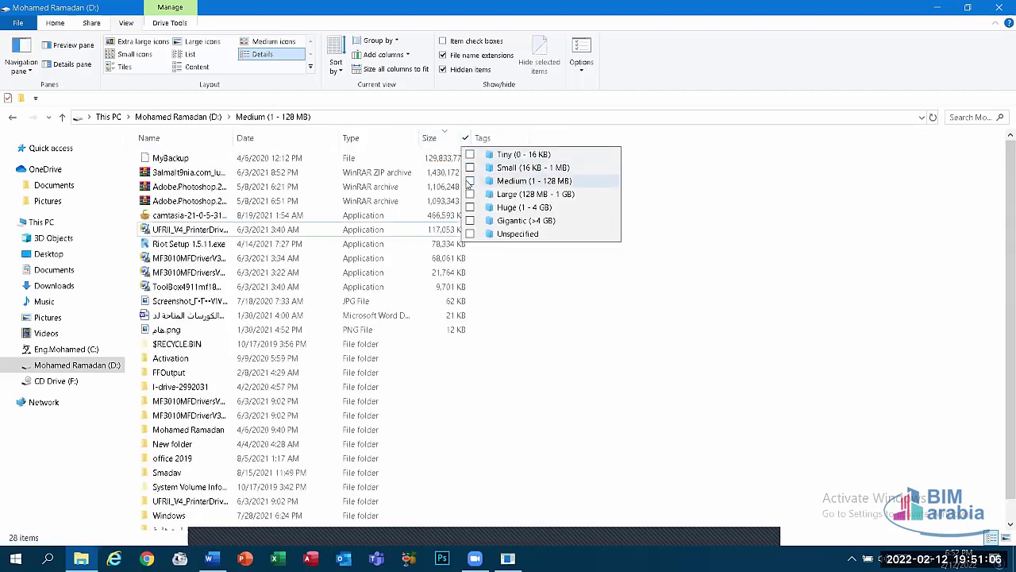
- Filter the files by type to Application, clear that filter, and review the Type column's filter options
left_click(404, 138)
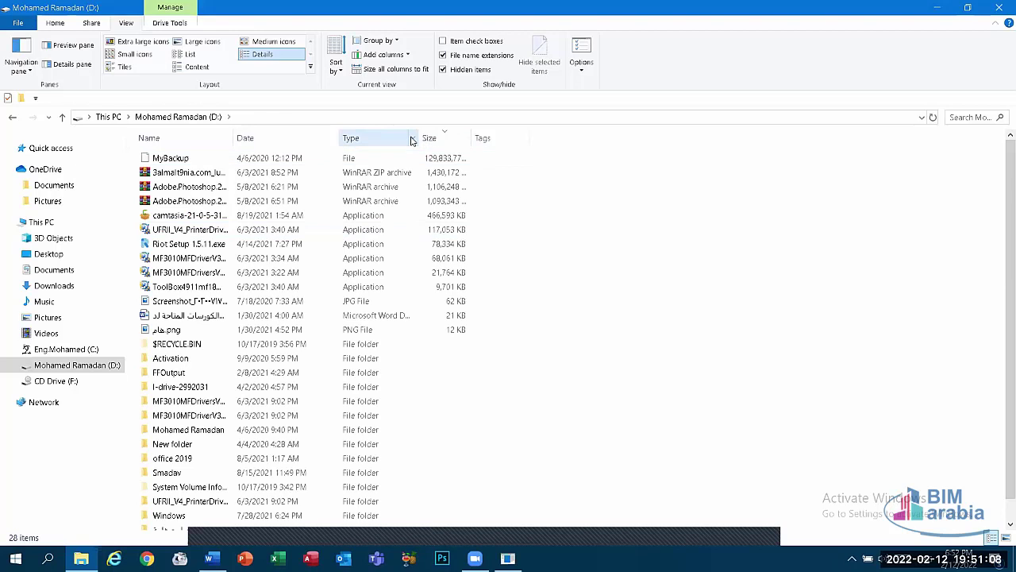
left_click(412, 139)
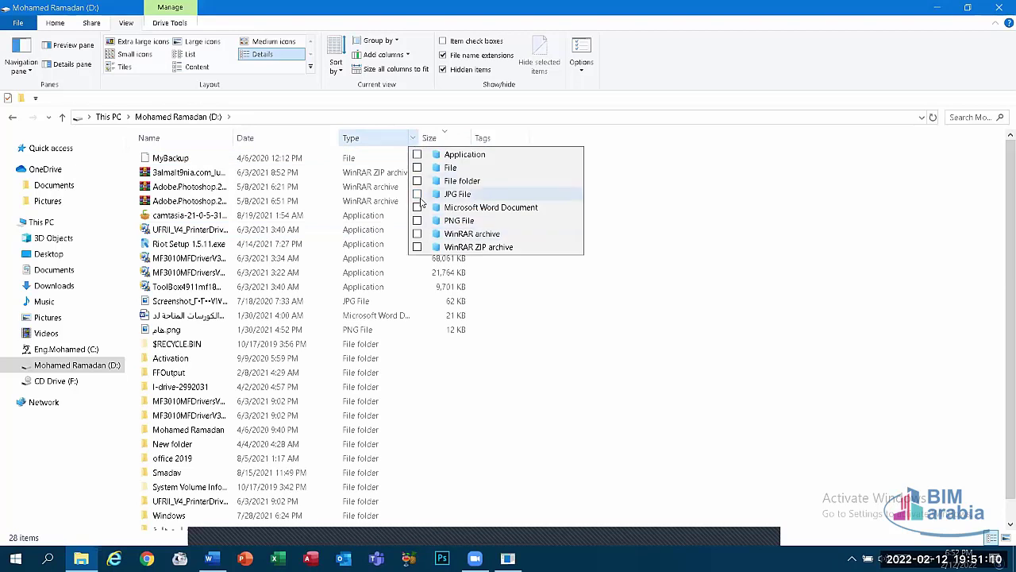
left_click(417, 154)
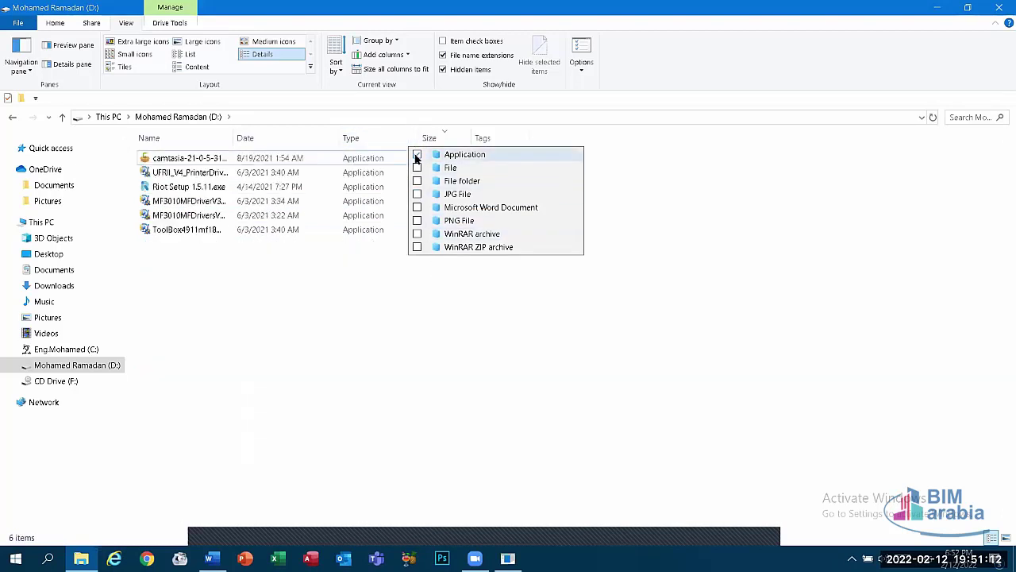
left_click(417, 155)
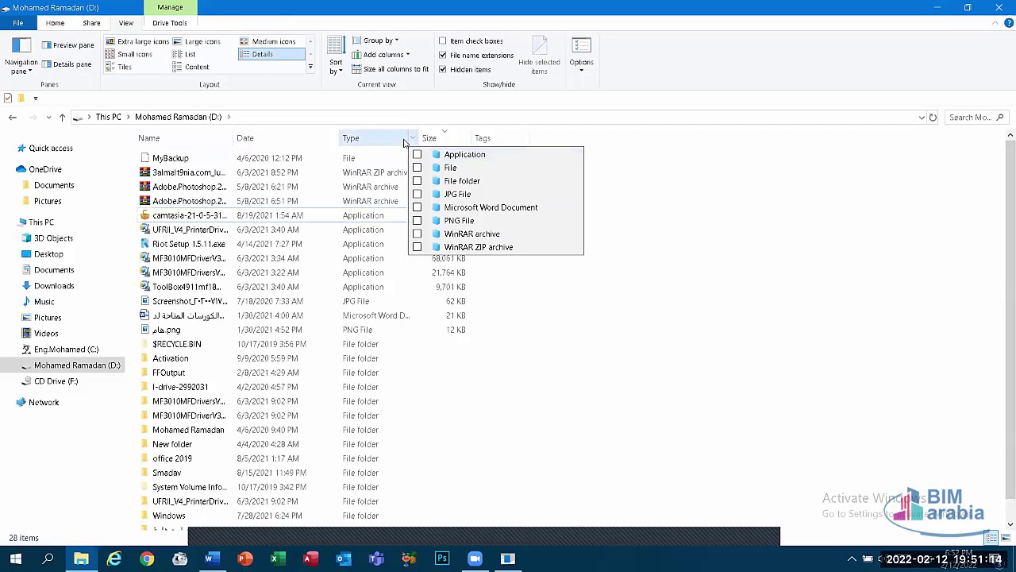
left_click(412, 139)
left_click(412, 139)
left_click(412, 139)
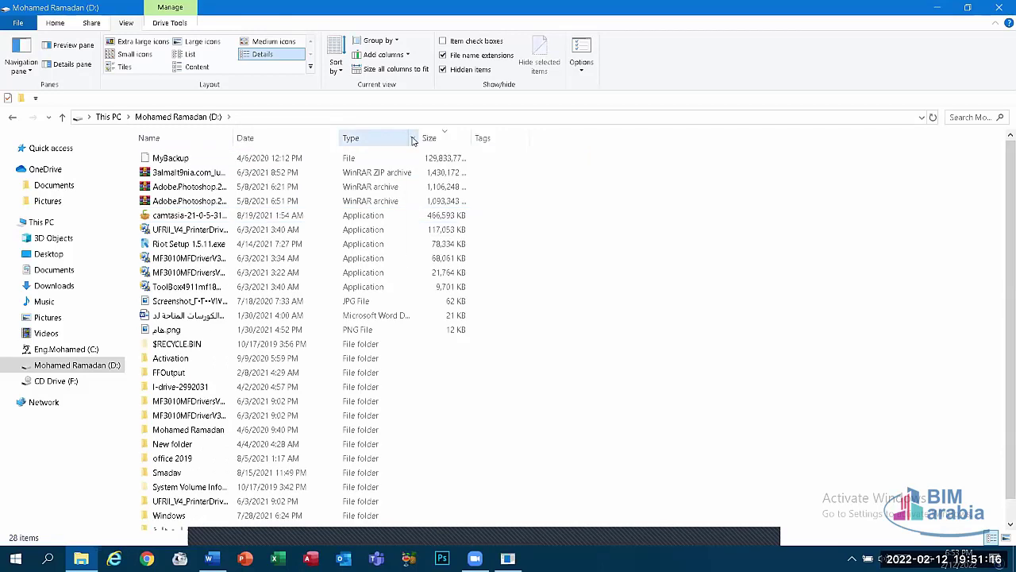
left_click(412, 139)
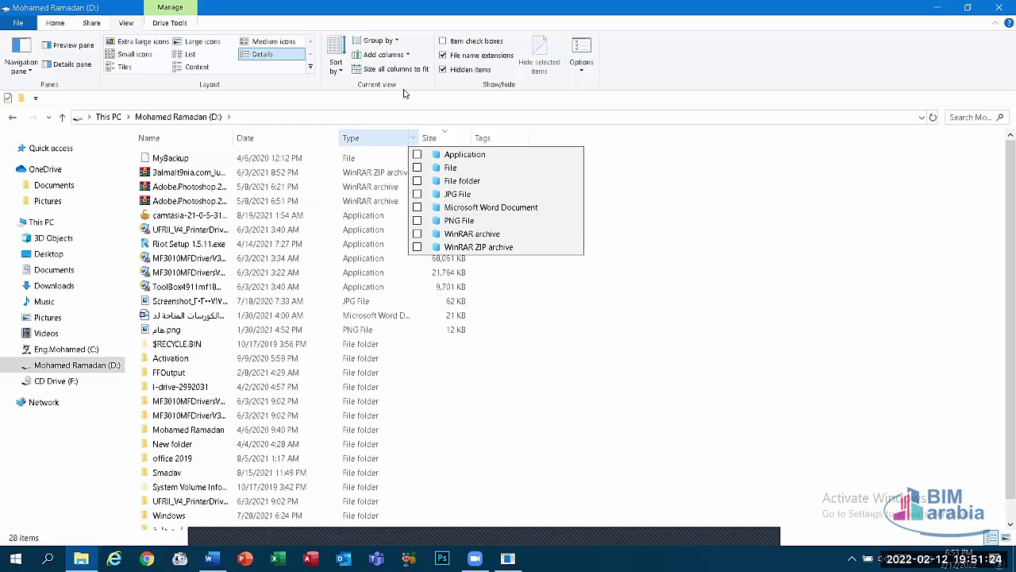
- Sort the files by date, newest first, and browse the date filter's calendar out to the 2020-2029 years before clearing that filter
left_click(308, 136)
left_click(309, 139)
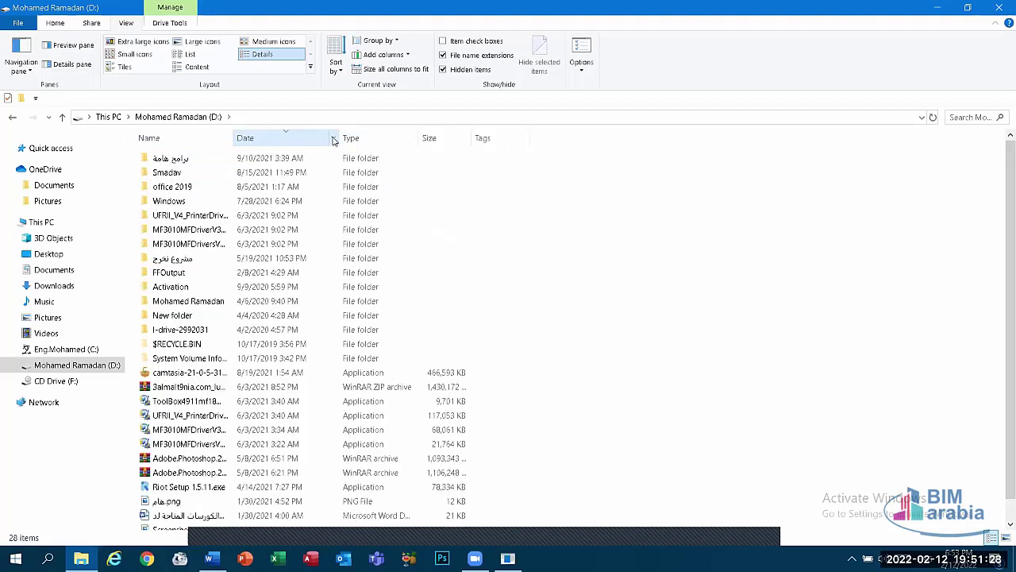
left_click(333, 139)
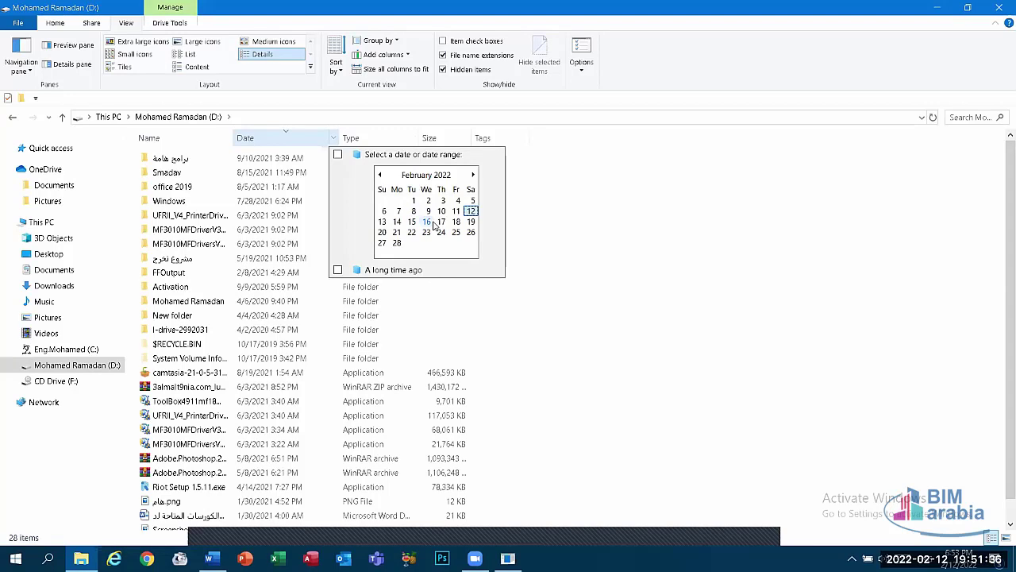
left_click(428, 175)
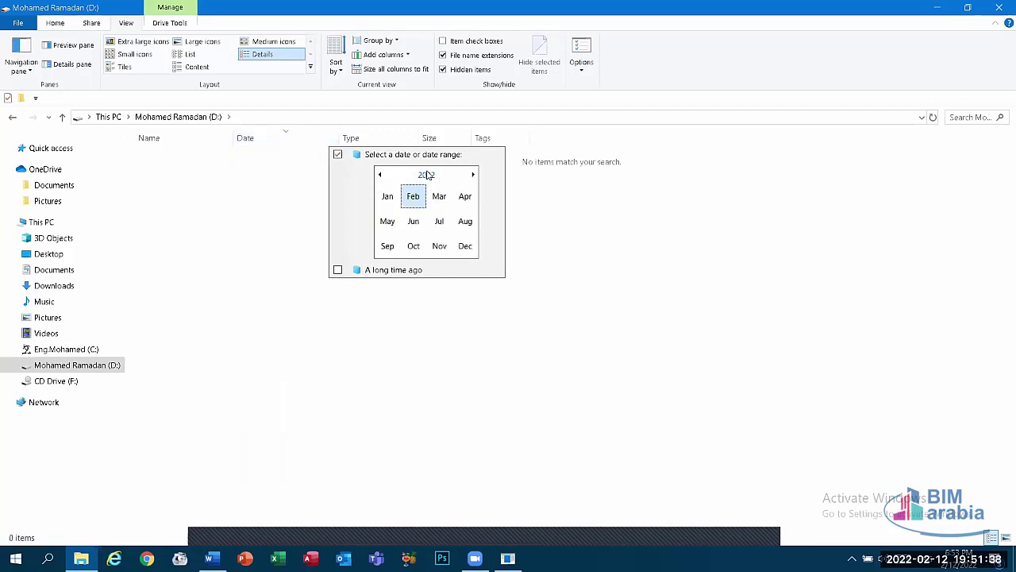
left_click(428, 176)
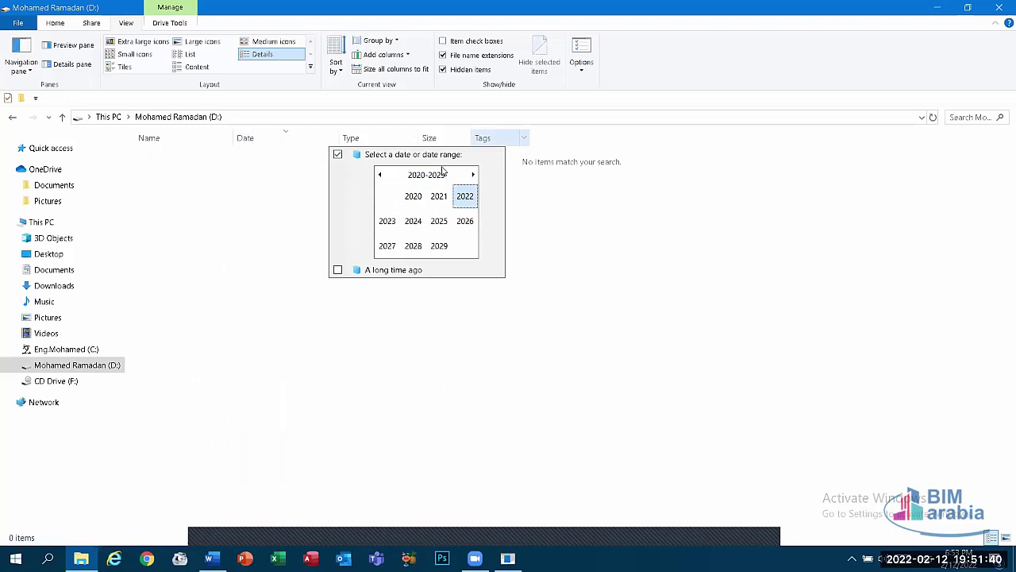
left_click(338, 154)
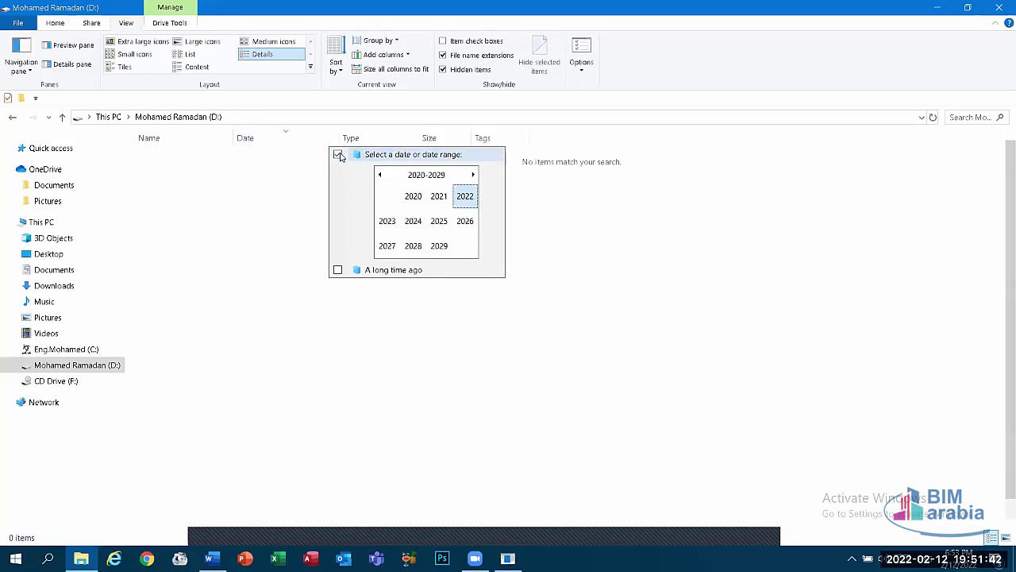
- Filter the files by name to 0 – 9, clear that filter, and review the Name column's other ranges
left_click(228, 138)
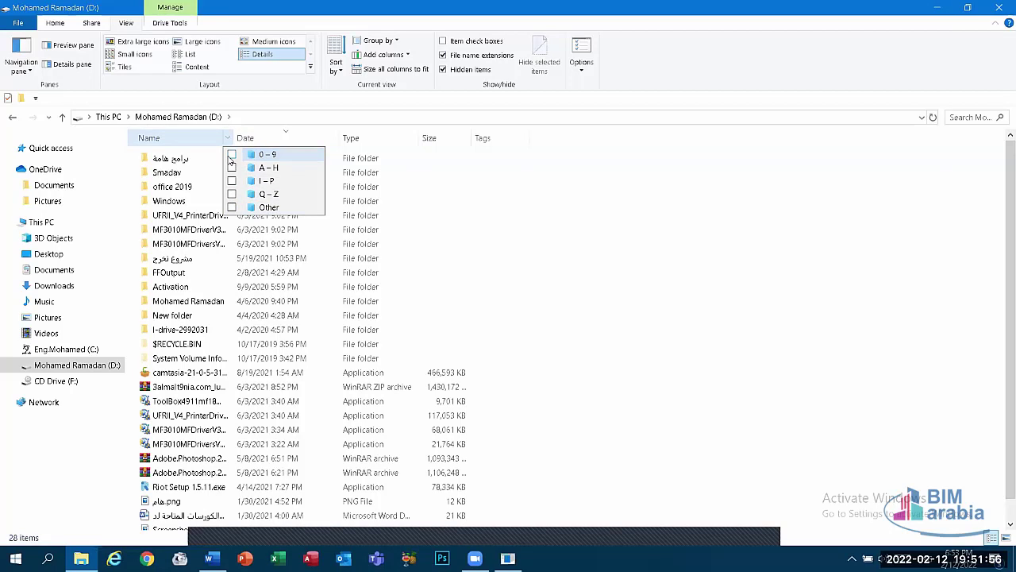
left_click(231, 155)
left_click(230, 156)
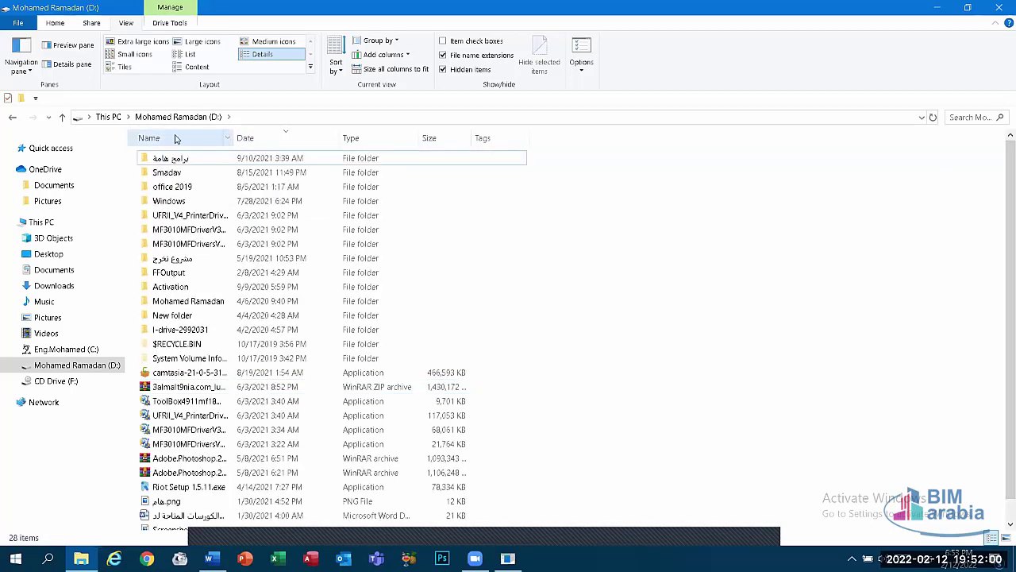
left_click(228, 139)
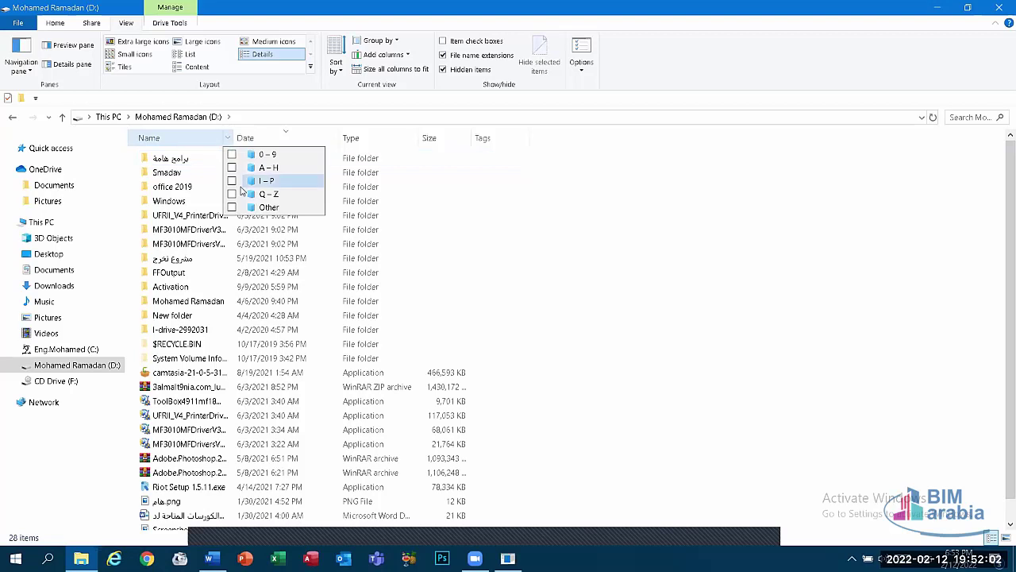
left_click(472, 244)
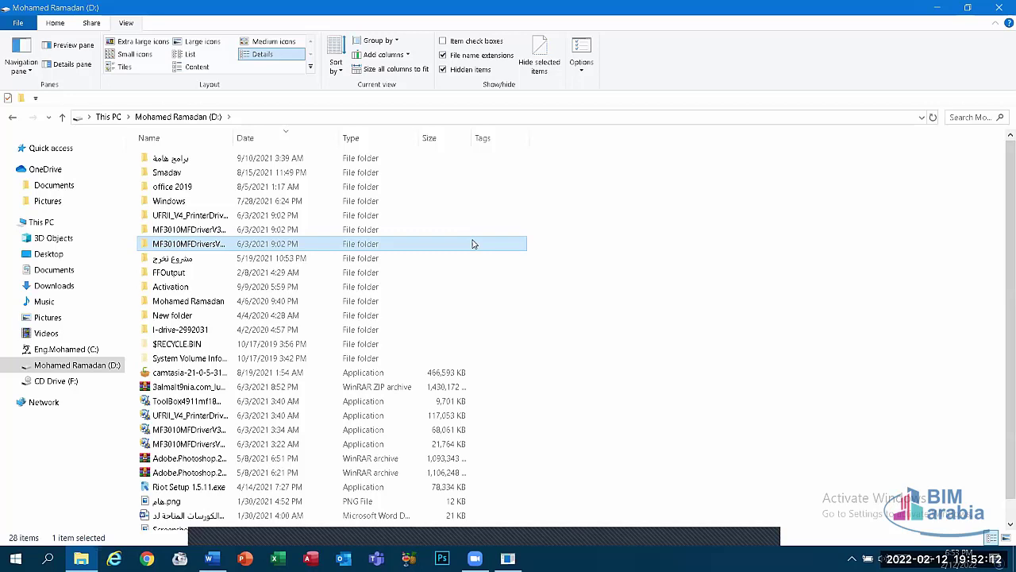
- Search drive D: for files larger than 10 KB using the query >10KB
left_click(965, 115)
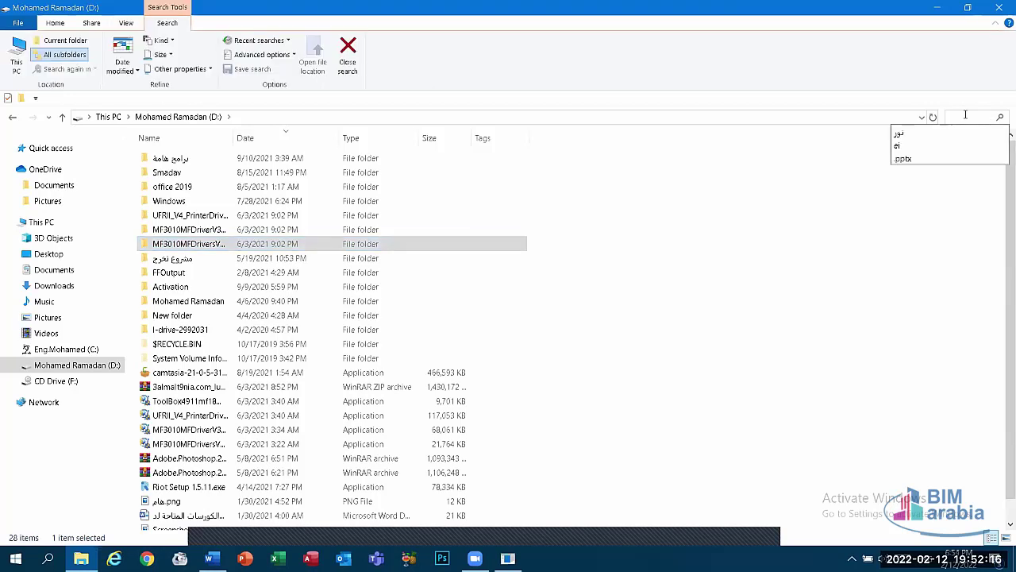
type(">")
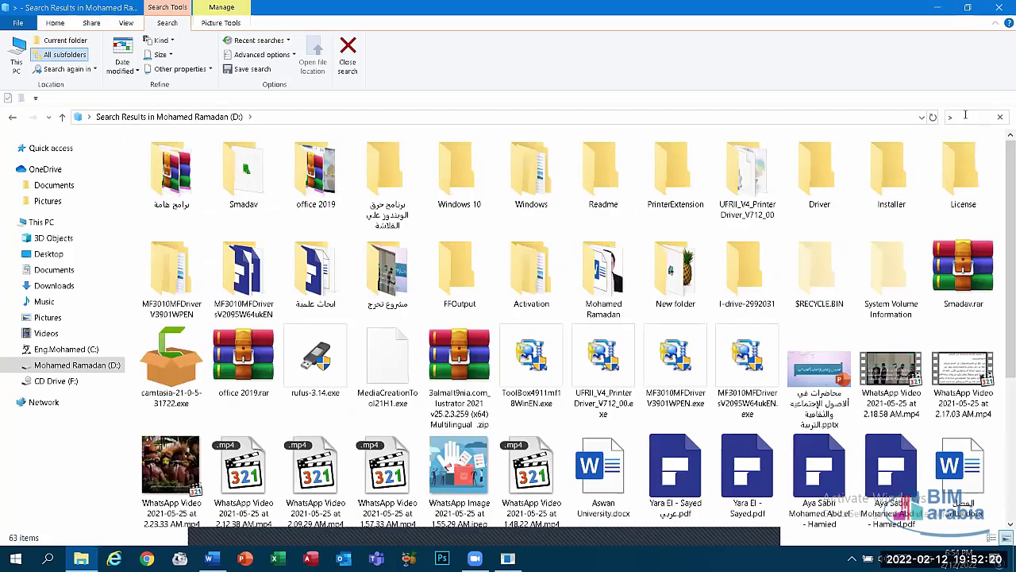
type("1")
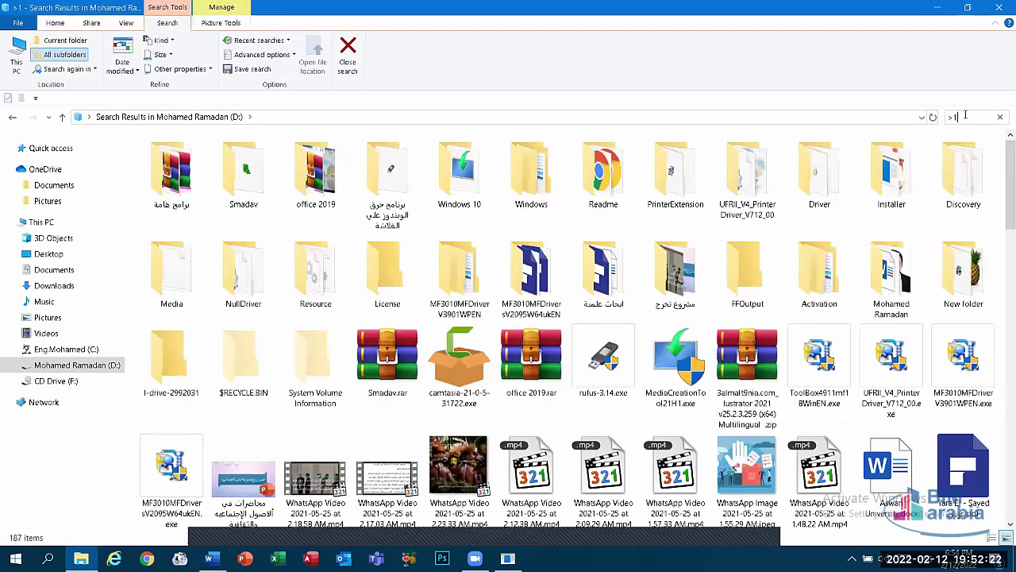
type("0")
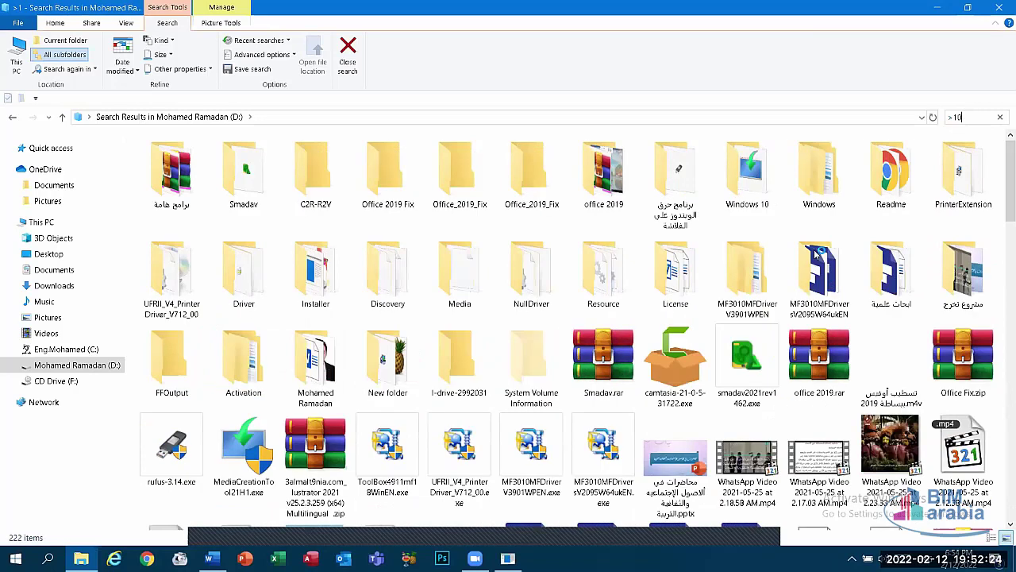
type("KB")
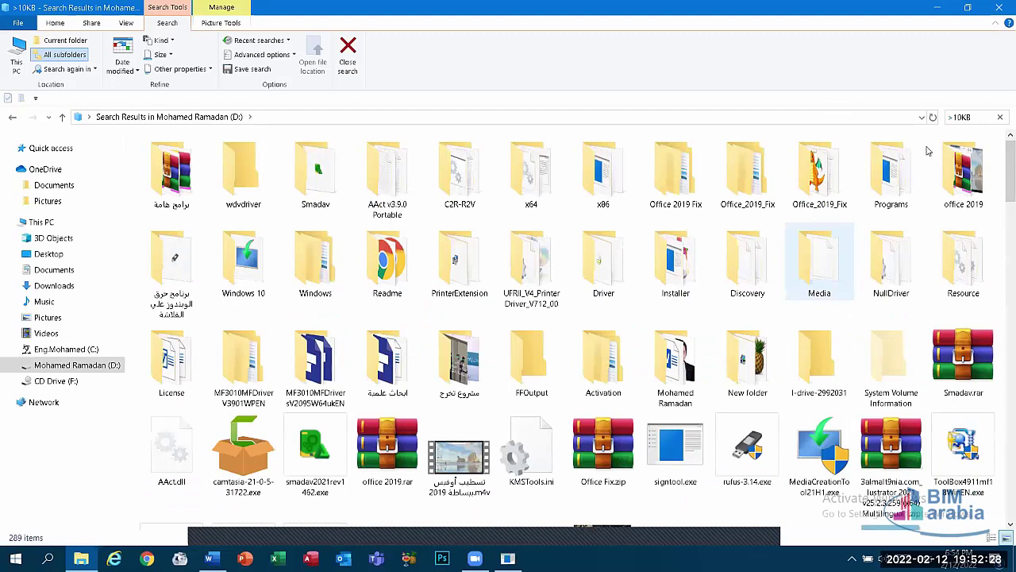
- Change the size search on drive D: to >1GB, then clear the search
key("BackSpace")
key("BackSpace")
key("BackSpace")
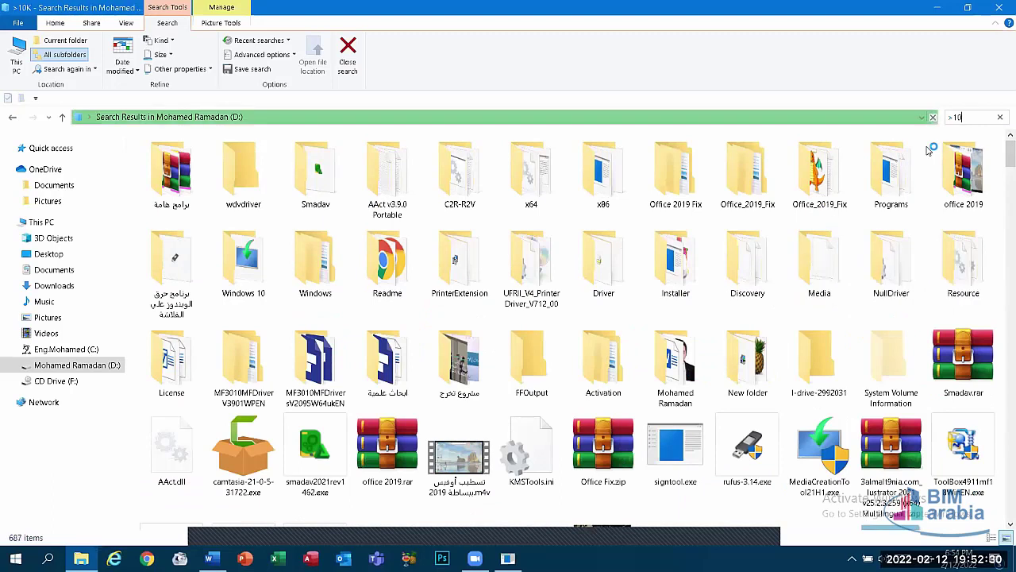
key("BackSpace")
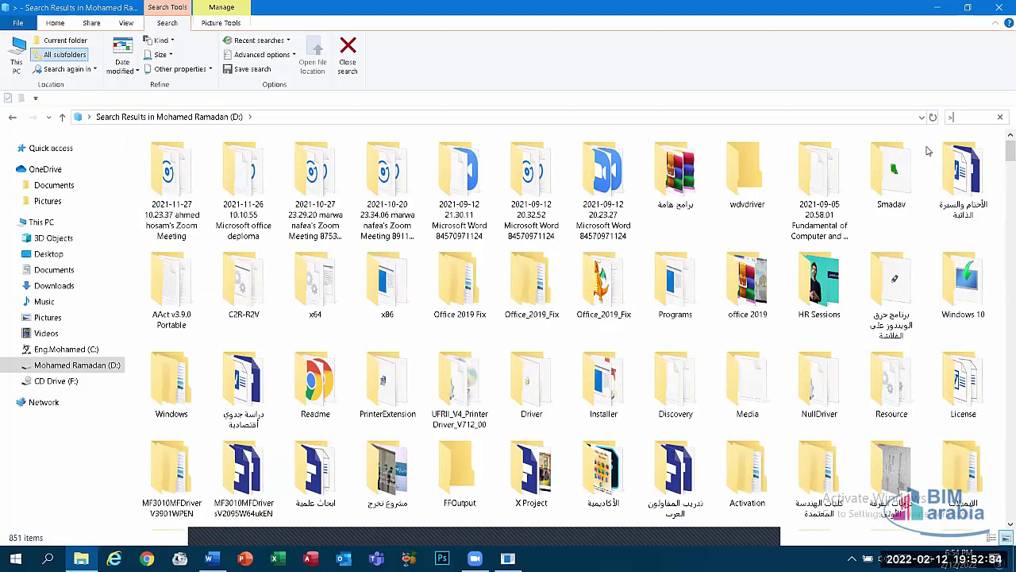
type("1GB")
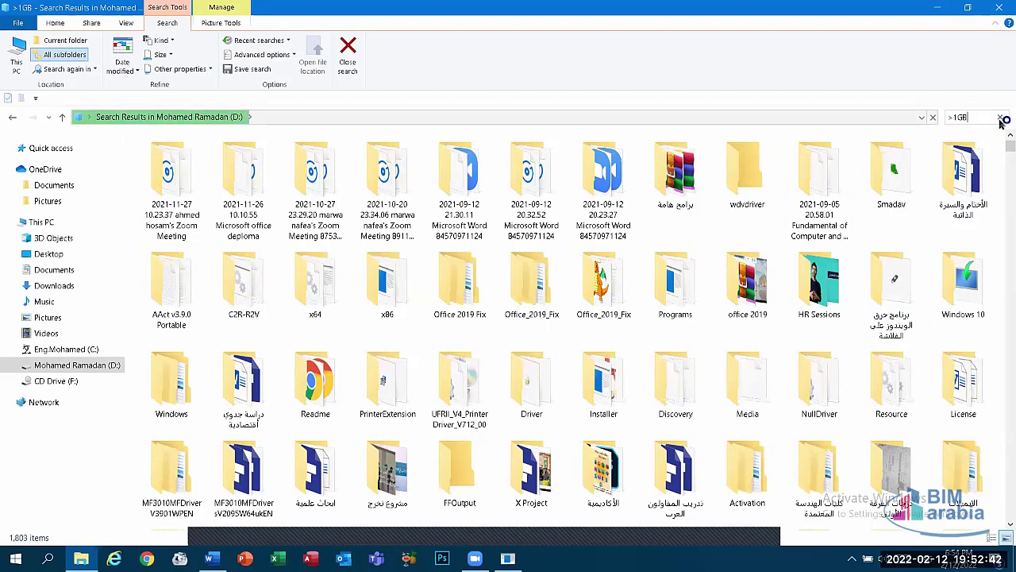
key("Escape")
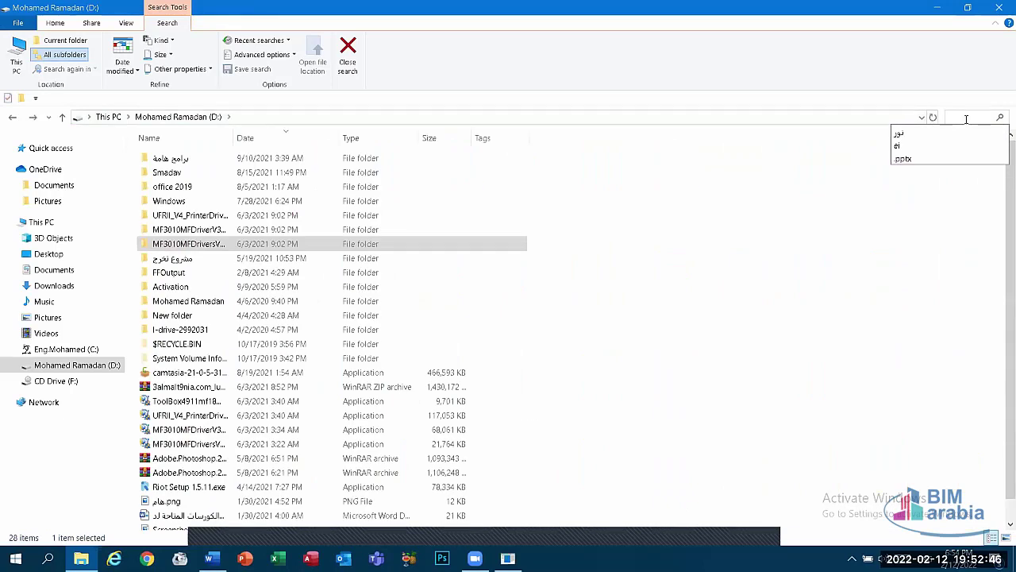
- Check the file extension list in the Word document, then return to File Explorer and search drive D: for .DOCX files
left_click(219, 556)
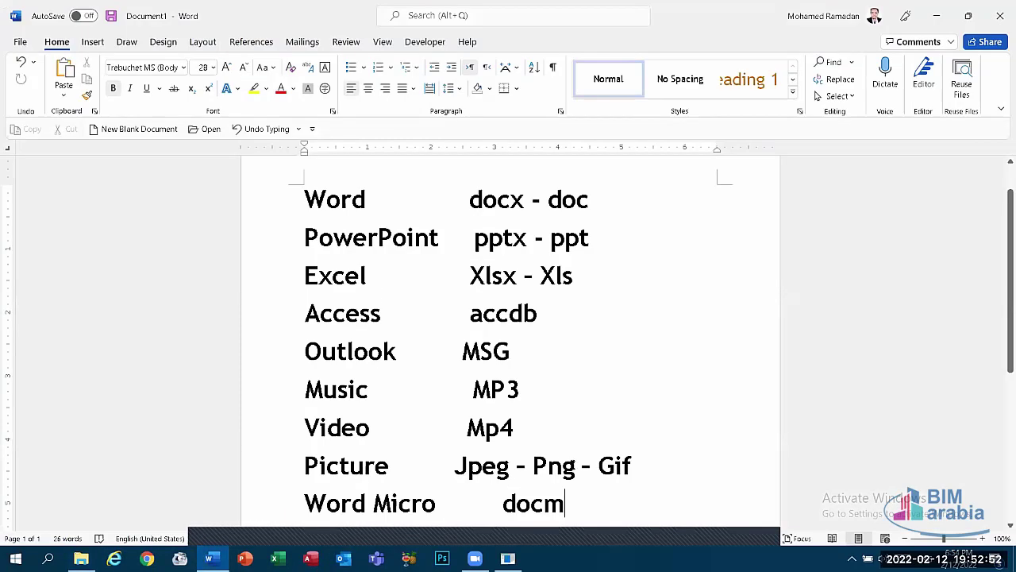
left_click(936, 15)
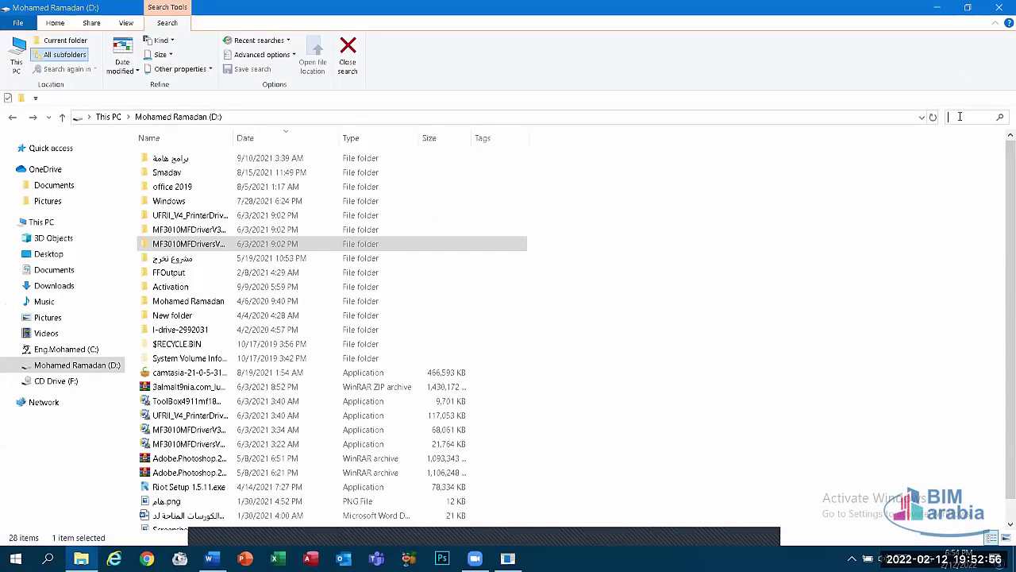
type(".")
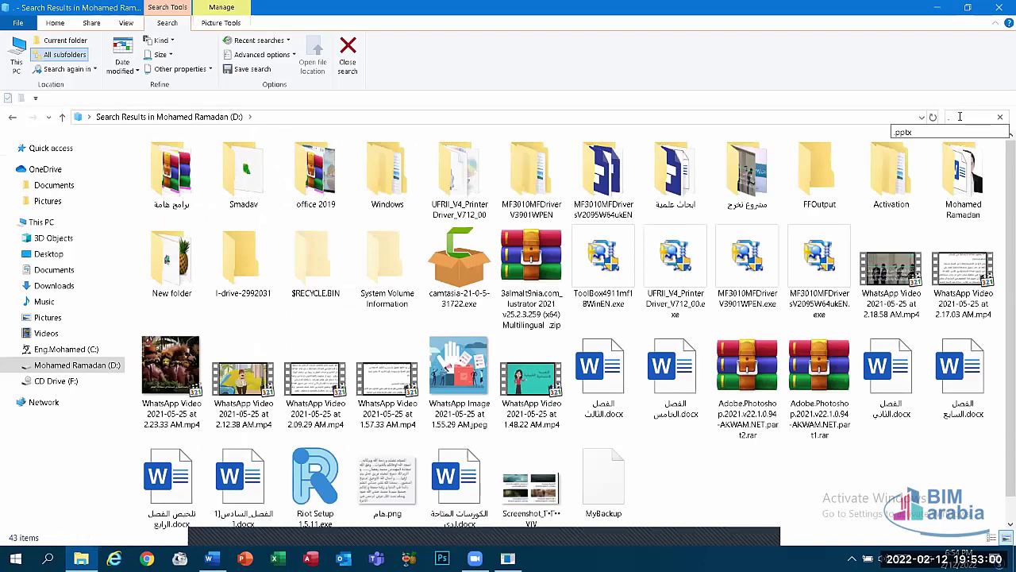
type("DOX")
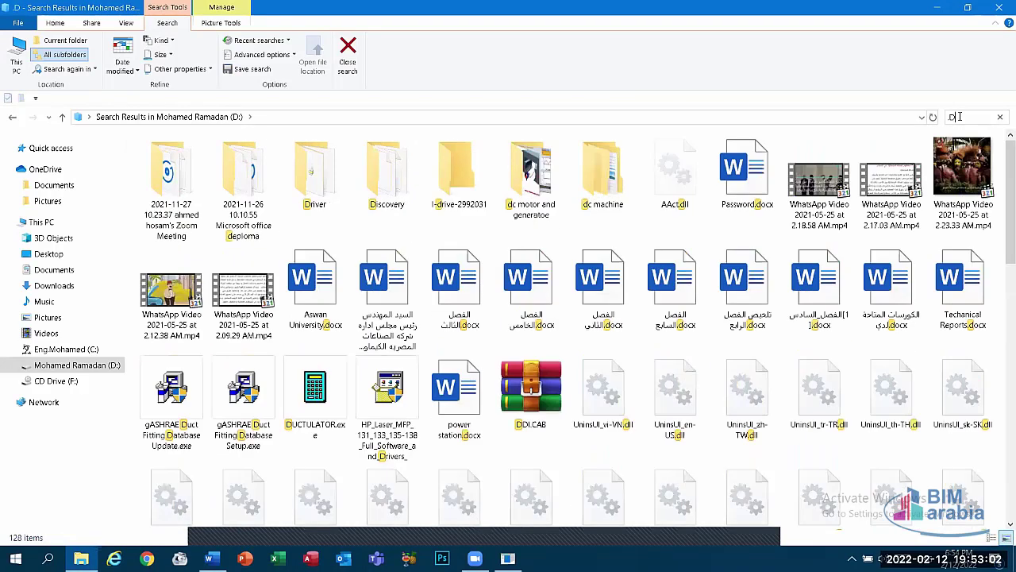
left_click(959, 117)
type("CX")
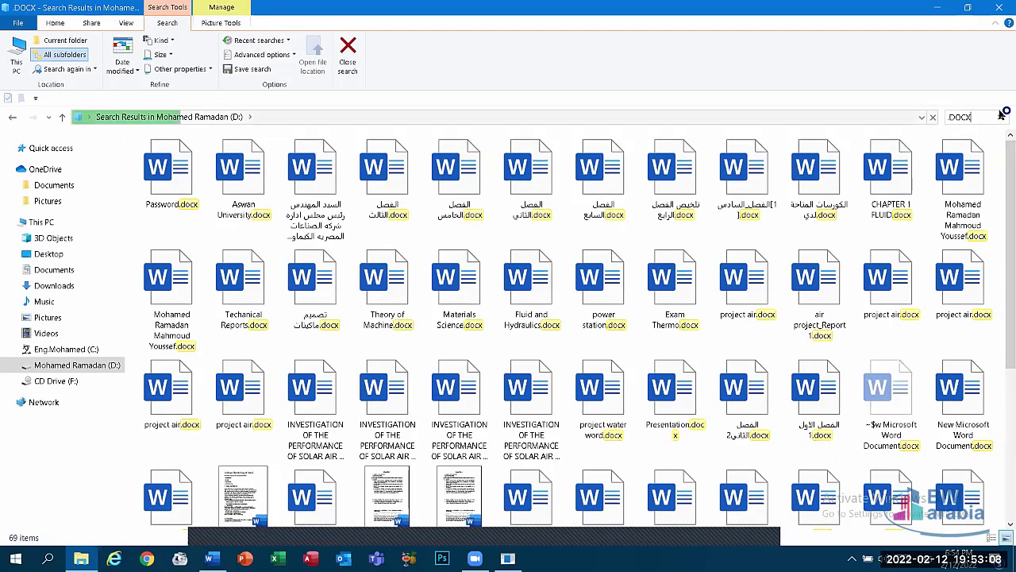
- Replace the search on drive D: with .JPEG, then clear the search and leave the results
key("BackSpace")
key("BackSpace")
key("BackSpace")
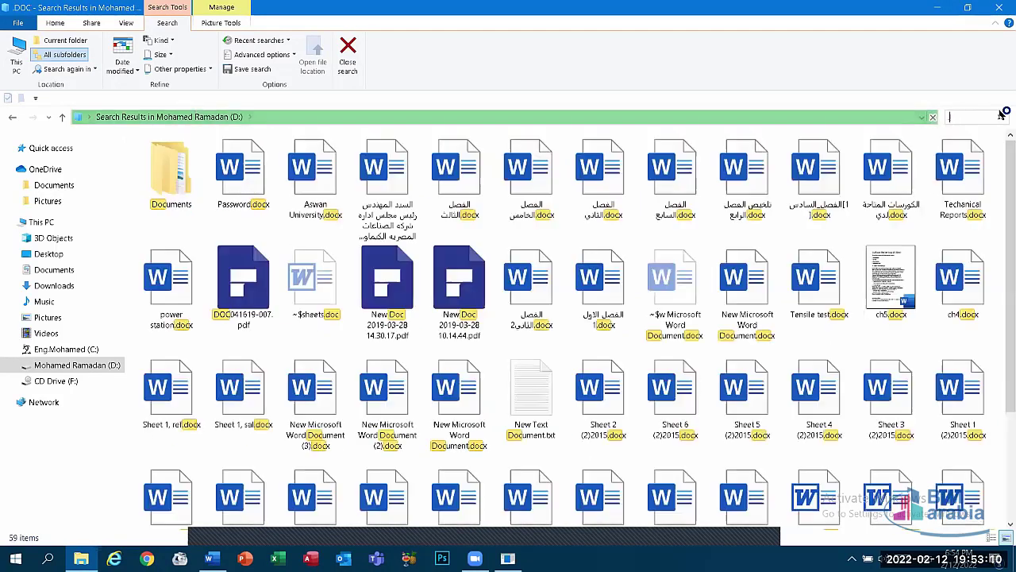
key("BackSpace")
key("BackSpace")
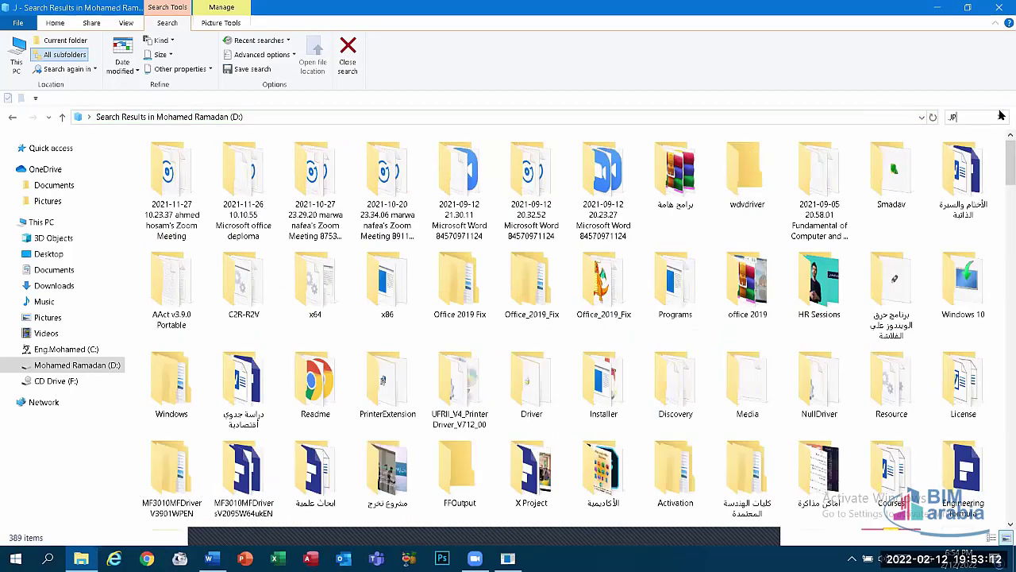
type(".JPEG")
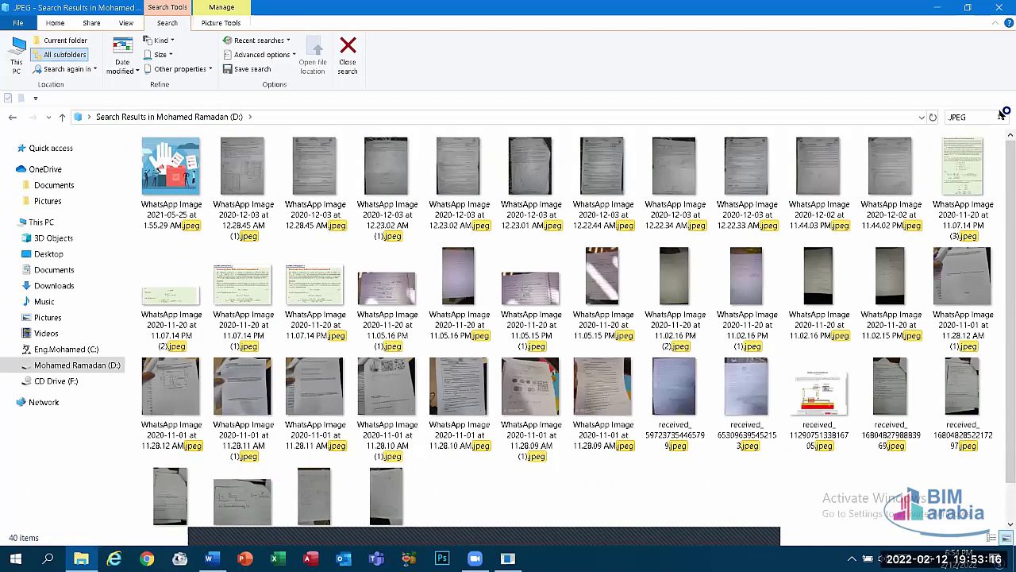
left_click(1002, 116)
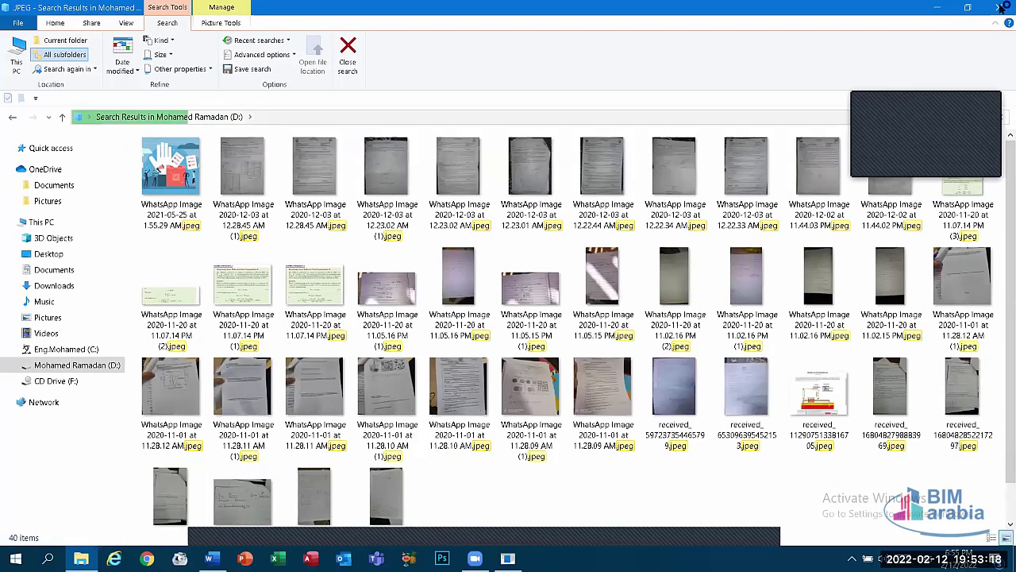
left_click(1000, 117)
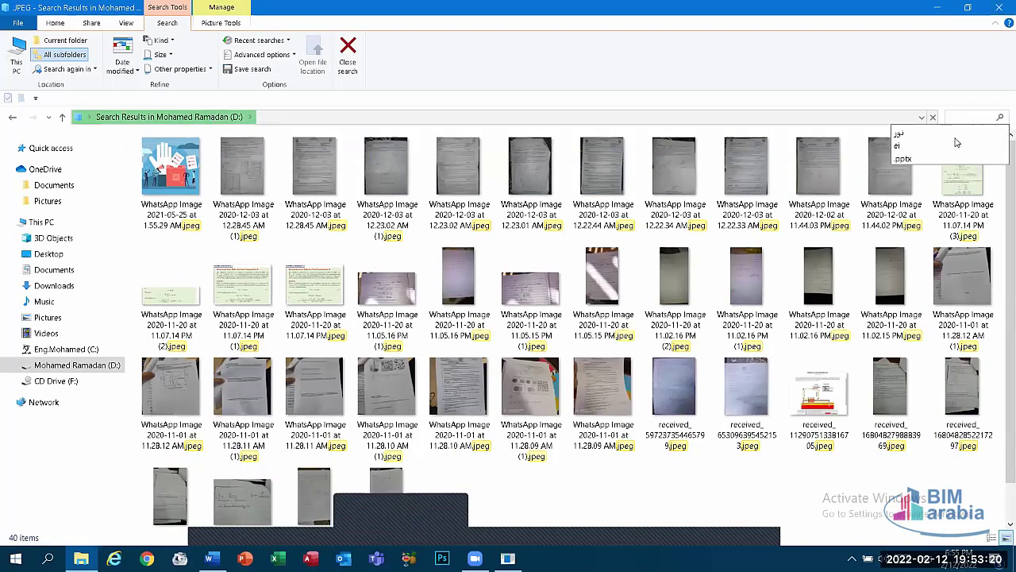
left_click(754, 318)
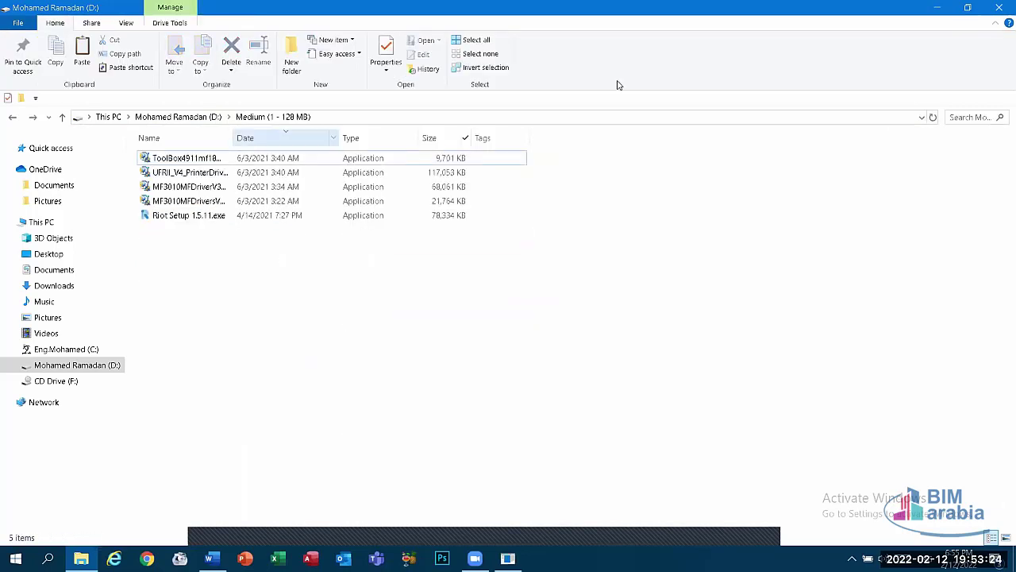
- Show the desktop and view the list of available keyboard languages, leaving the input language as English (United States)
key("super+d")
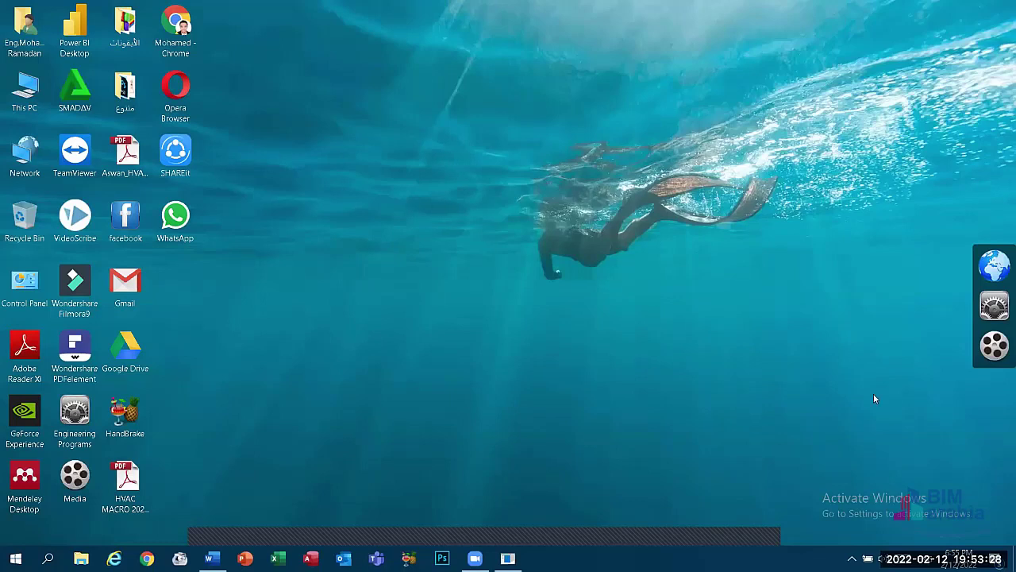
mouse_move(960, 560)
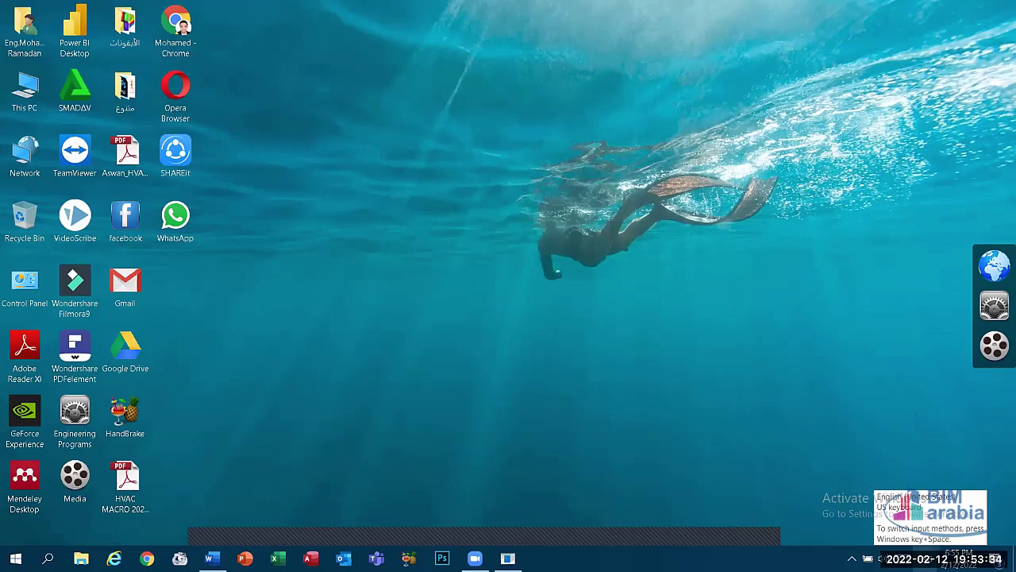
left_click(905, 559)
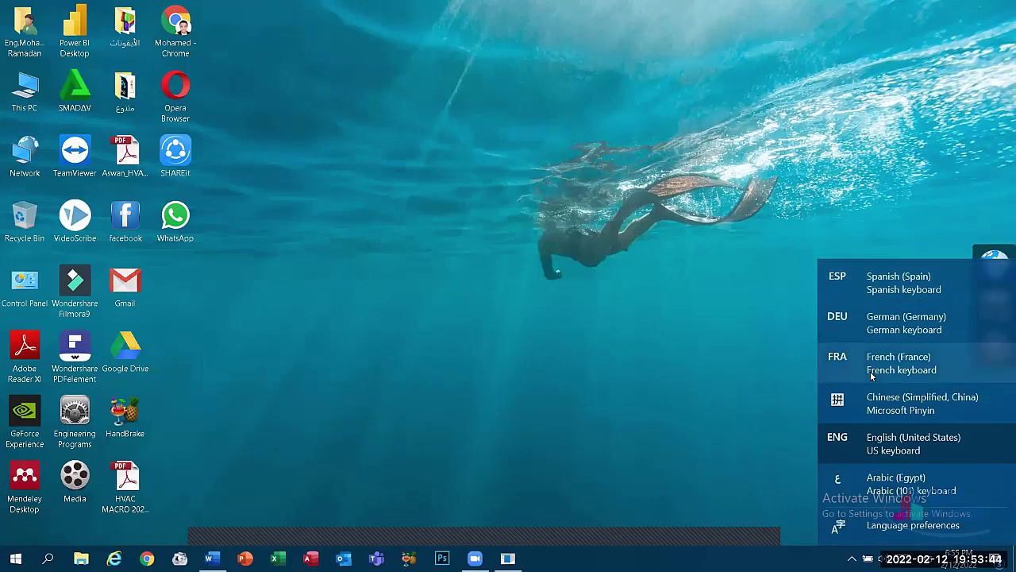
left_click(686, 414)
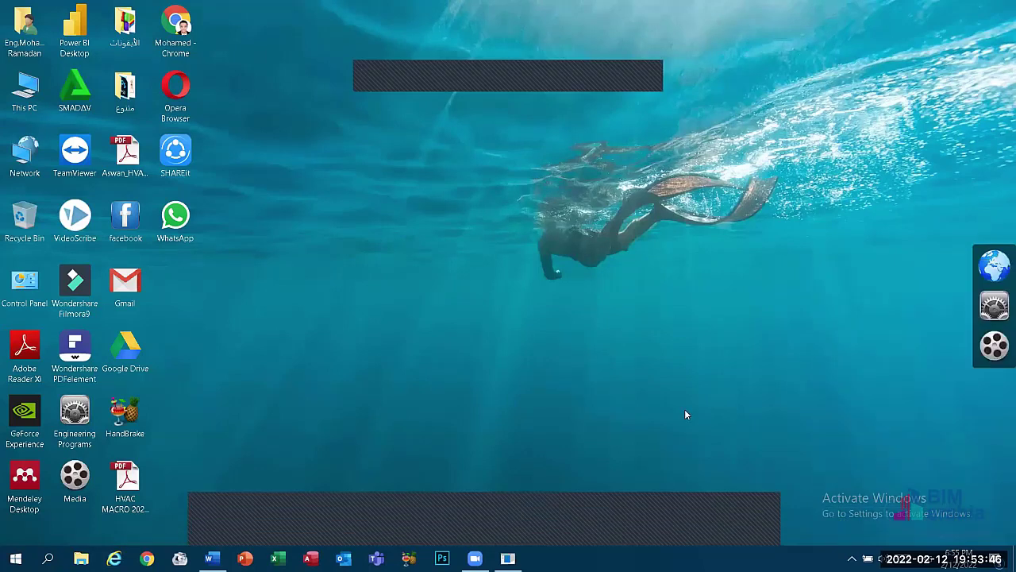
- Set the speaker volume to 100 and close the volume control
left_click(880, 558)
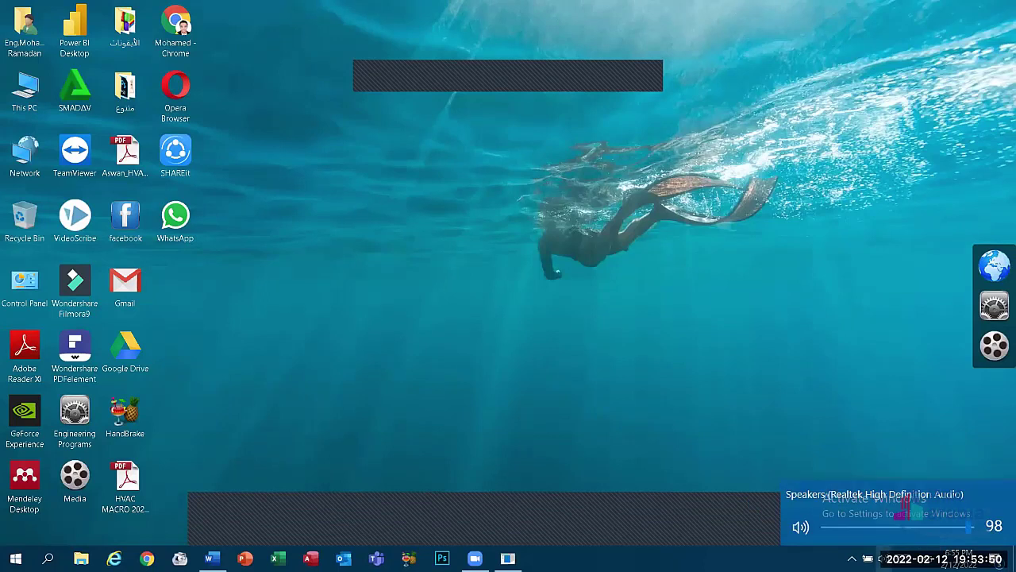
scroll(969, 528, "up", 1)
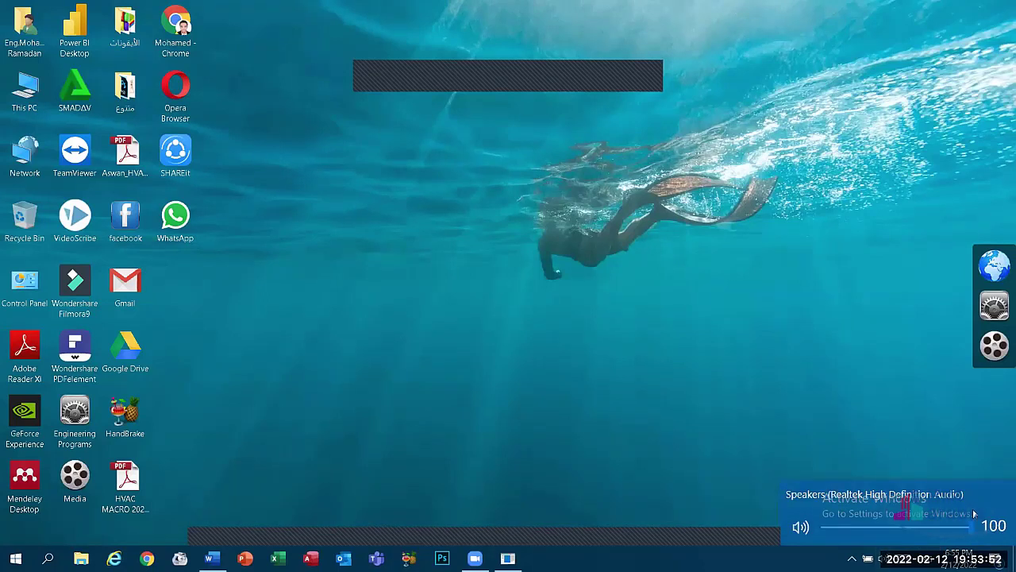
left_click(922, 441)
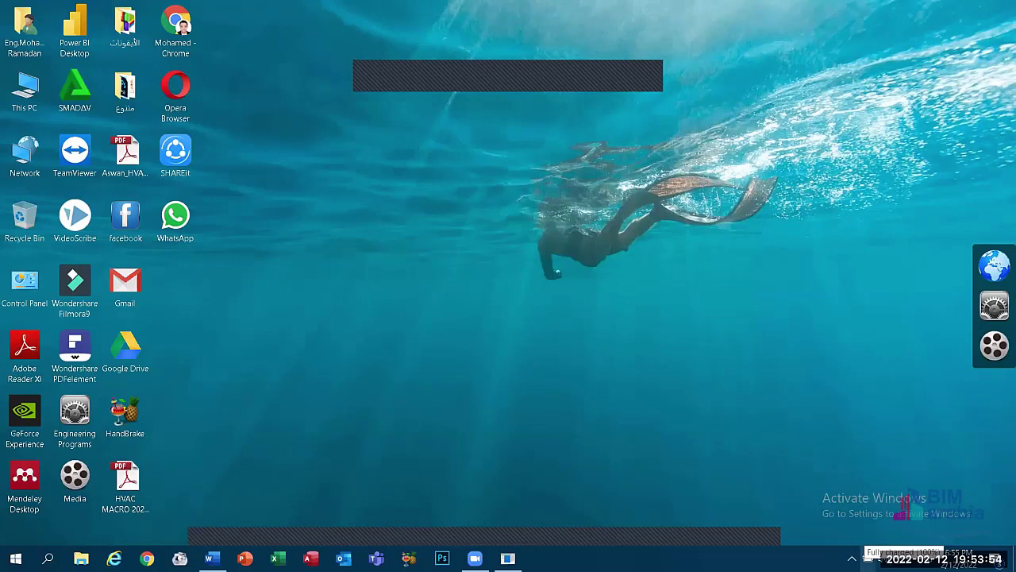
- Show the hidden notification-area icons and open the Action Center to view its notifications and quick actions
left_click(852, 558)
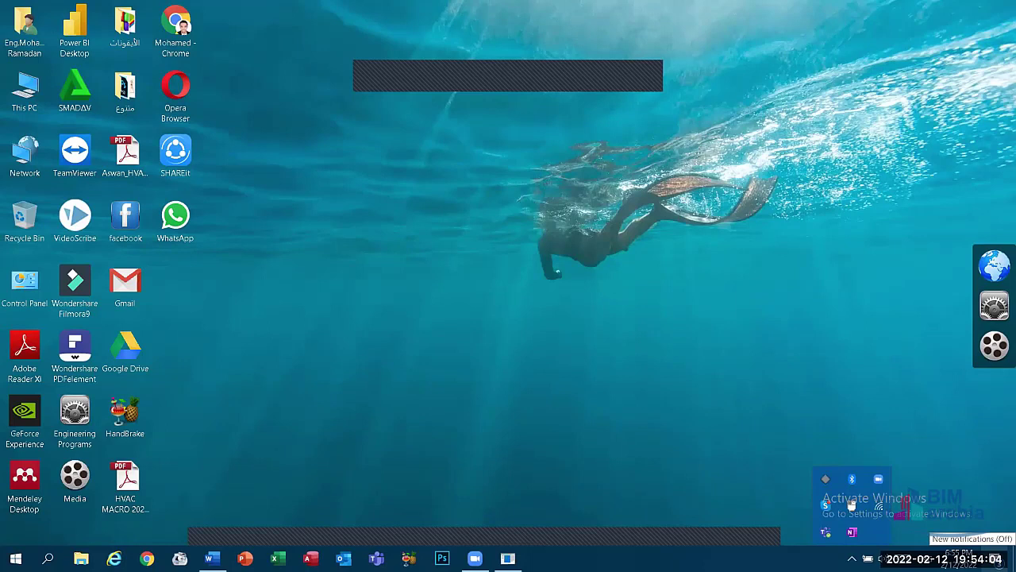
left_click(998, 559)
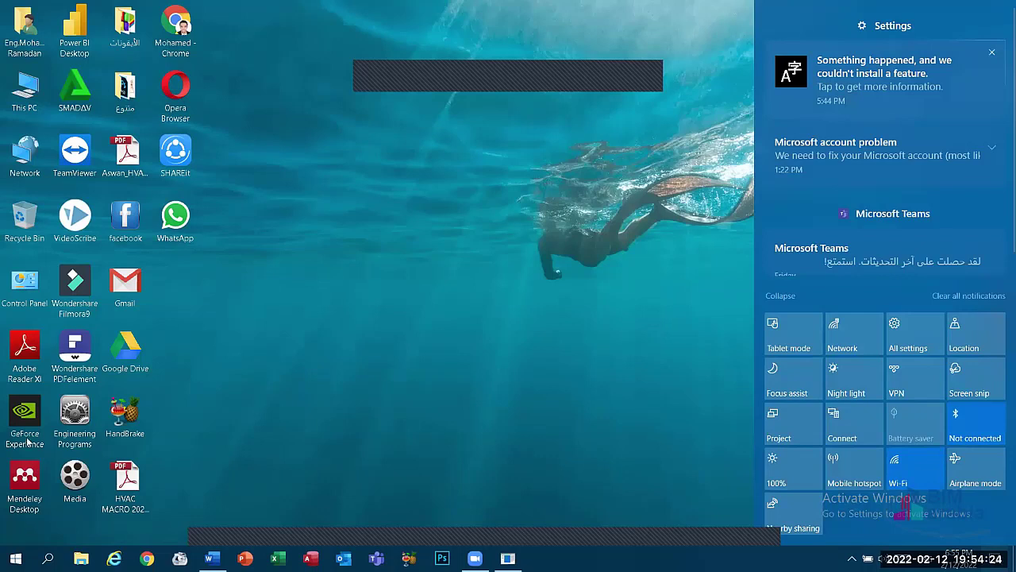
- Read the description of the Hibernate power option, check the open Word document, and return to the desktop
left_click(15, 558)
left_click(16, 530)
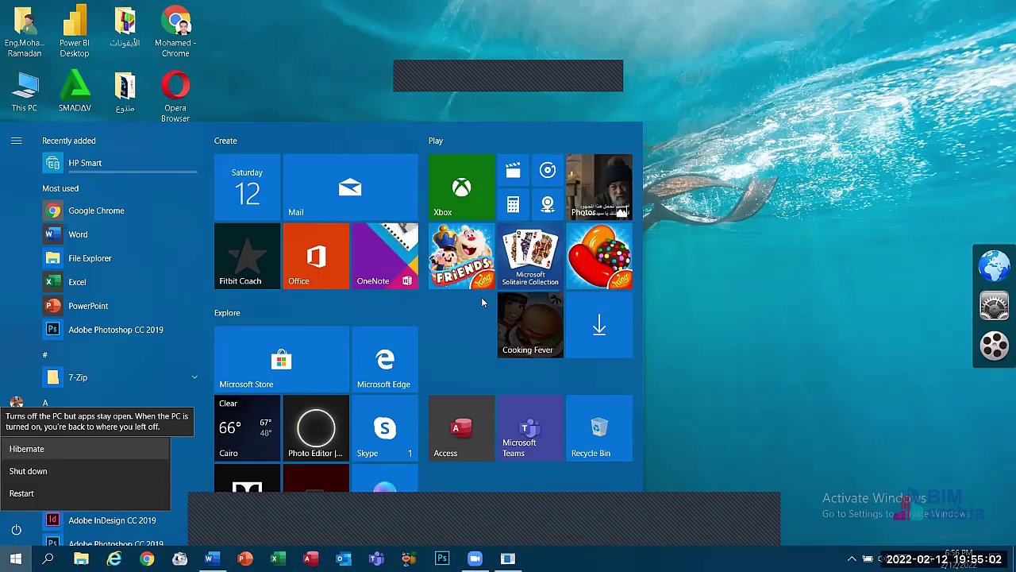
key("alt+Tab")
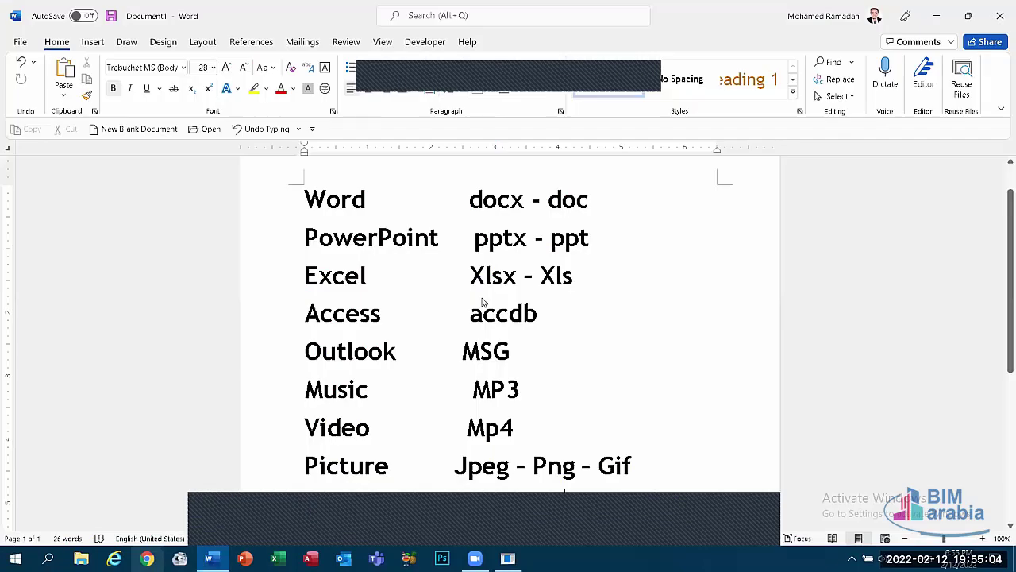
key("super")
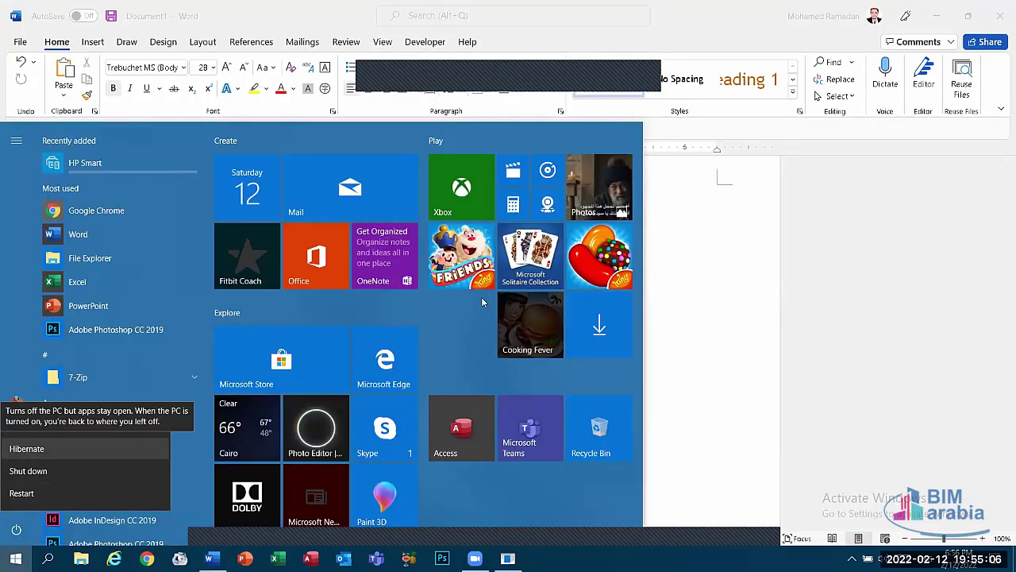
key("super")
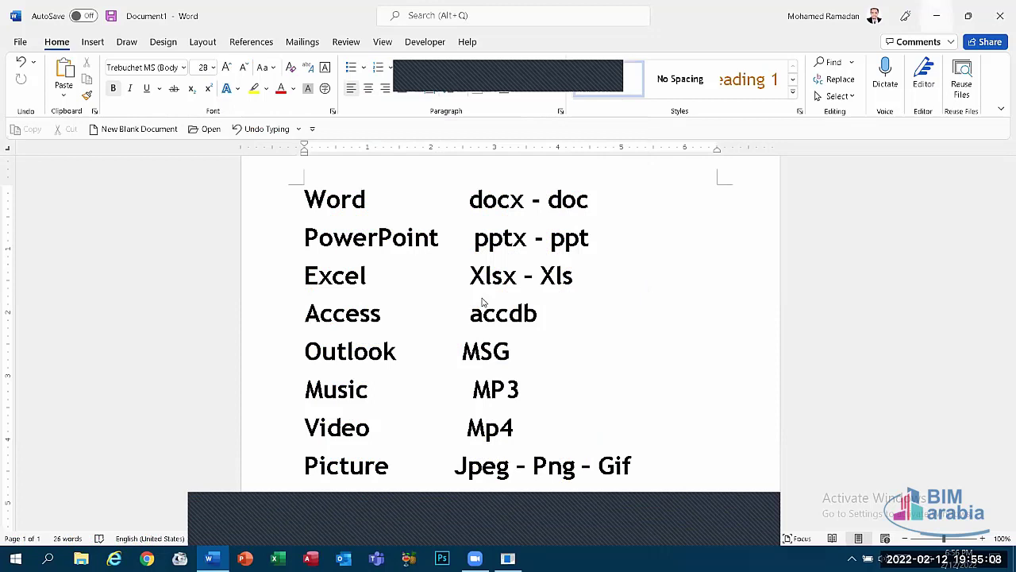
key("super+d")
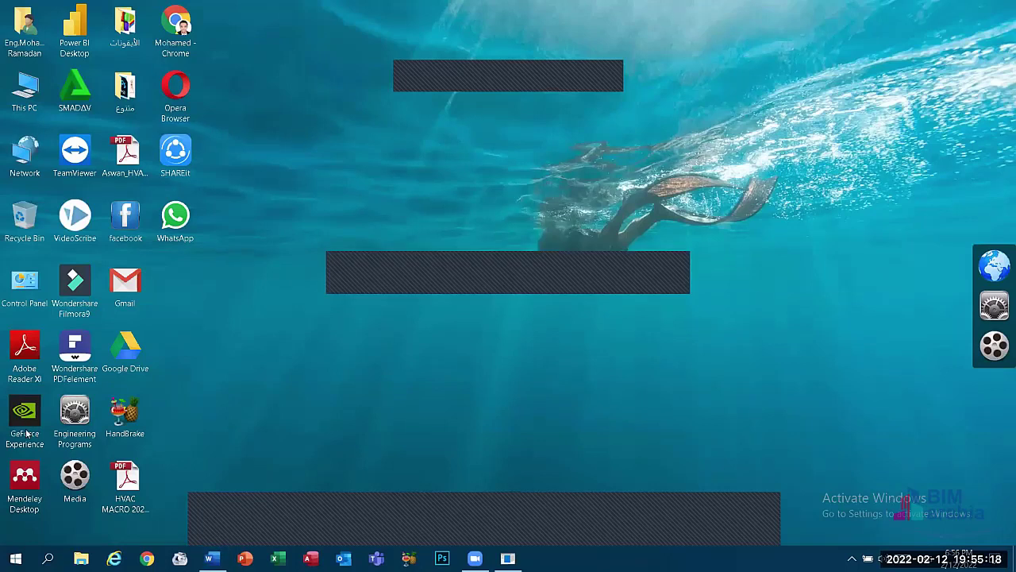
- Examine the Sleep, Hibernate, Shut down and Restart power options, and close the Start menu
key("super")
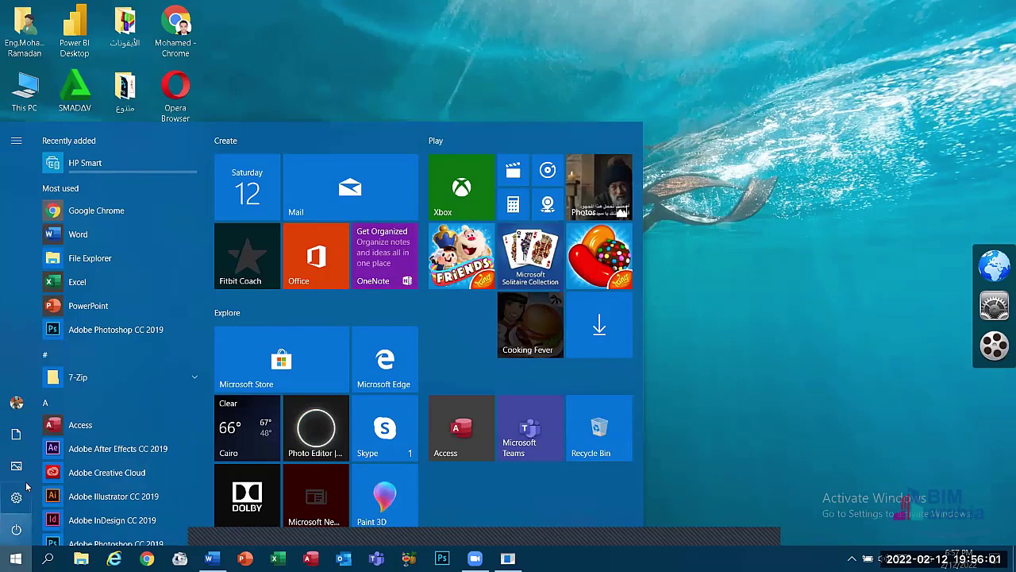
left_click(15, 528)
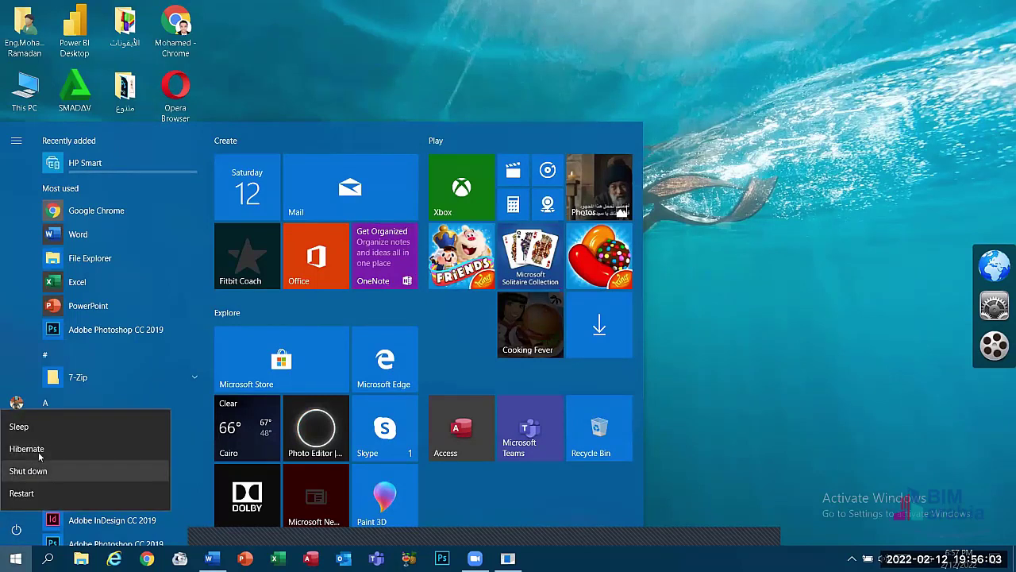
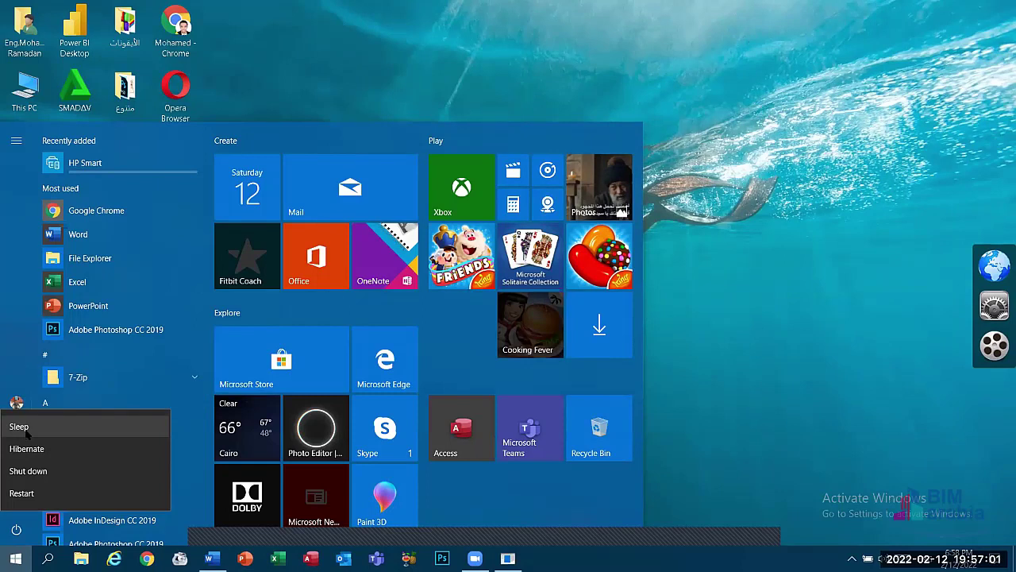
key("Escape")
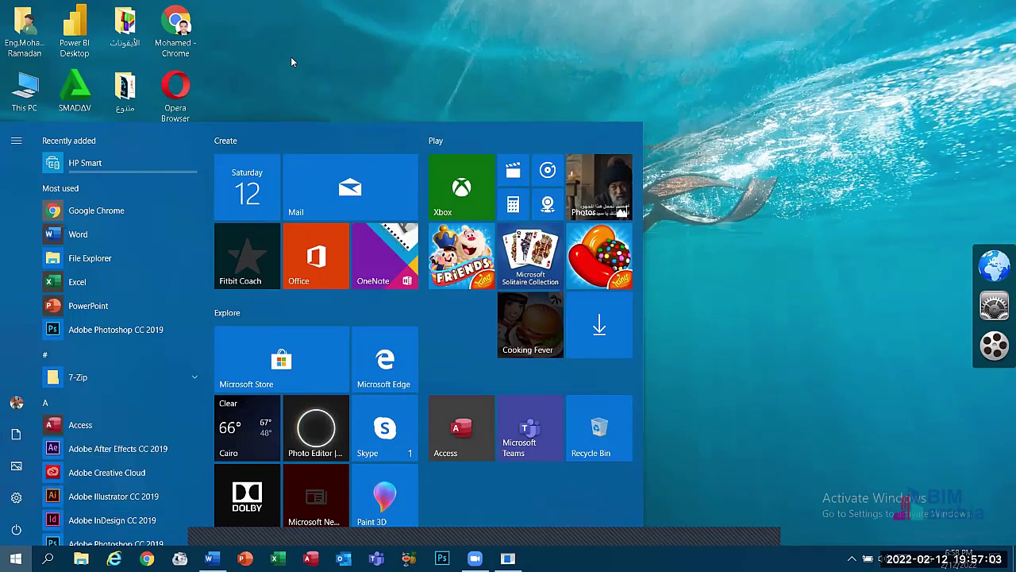
left_click(291, 58)
- Refresh the desktop and dismiss the small window covering its center
right_click(352, 166)
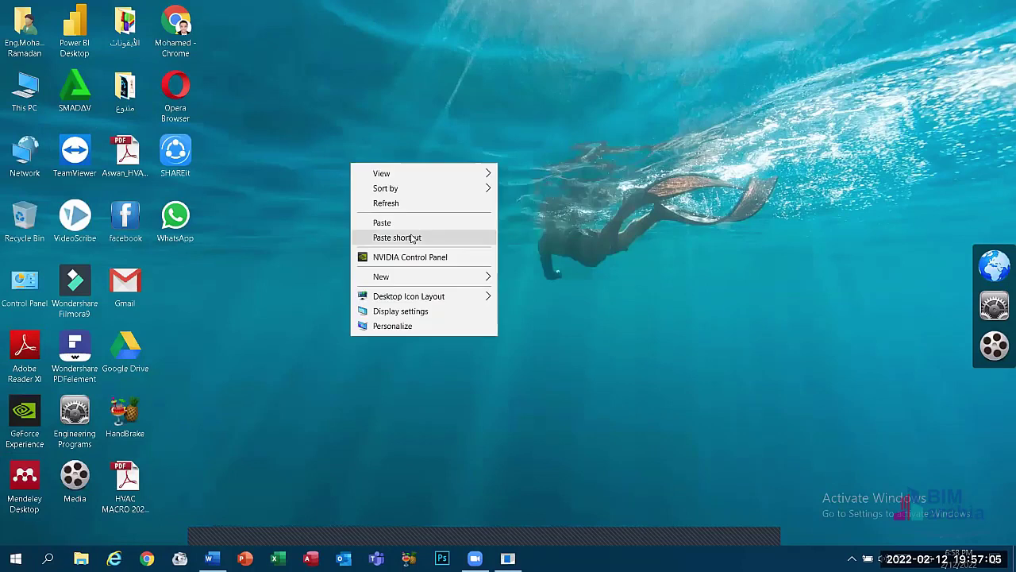
left_click(407, 208)
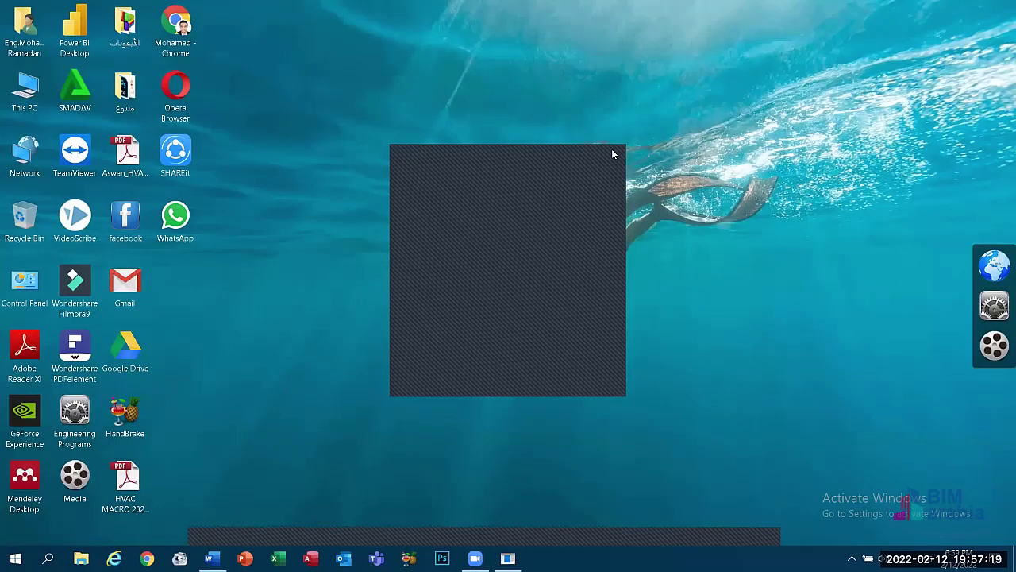
left_click(613, 149)
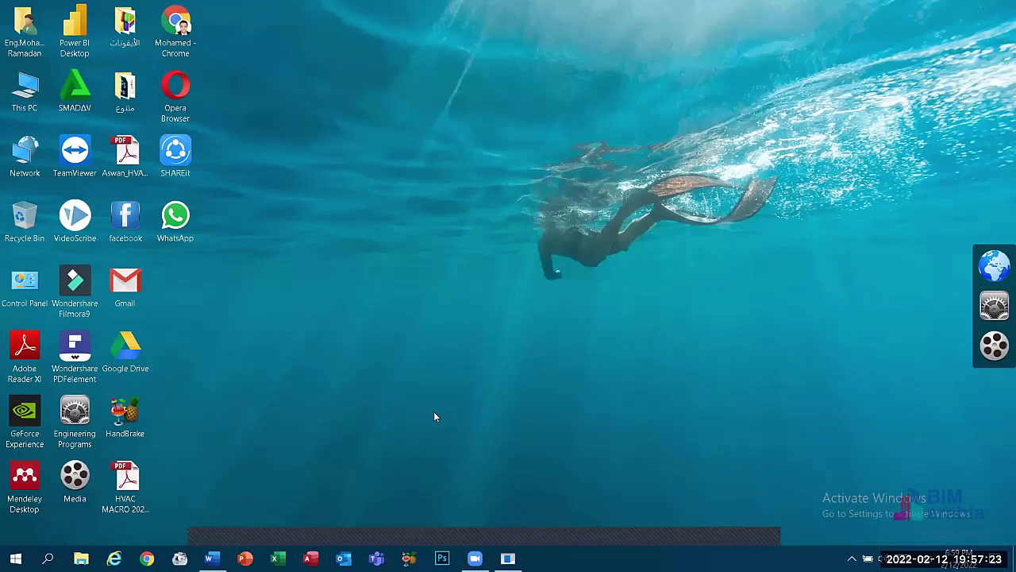
- Open the desktop's Display settings, review the options down to Multiple displays, and close Settings
right_click(468, 206)
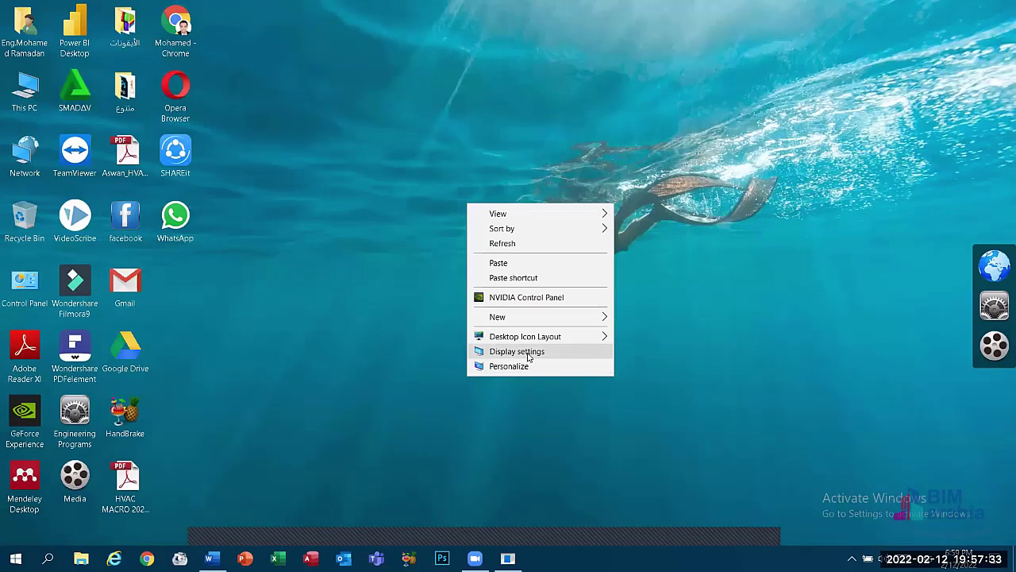
left_click(500, 352)
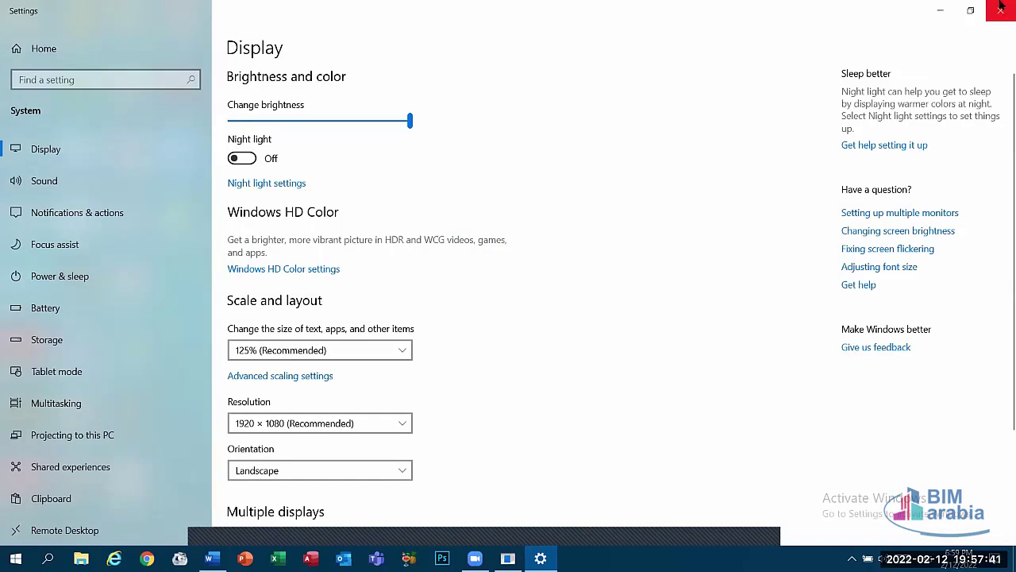
scroll(1000, 270, "down", 2)
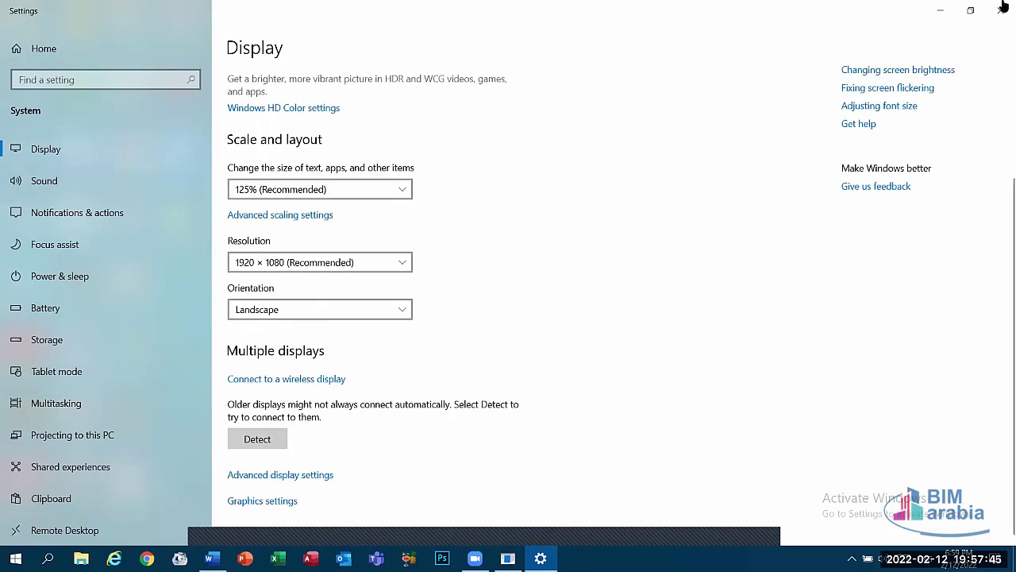
key("alt+F4")
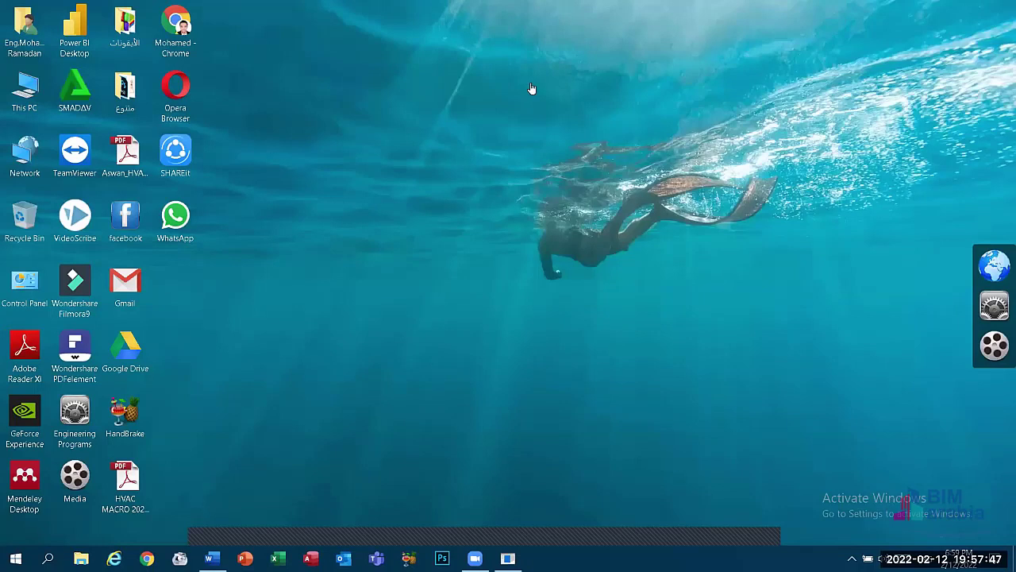
- Glance at the power options, and reopen Display settings to review brightness, scale, resolution and orientation
left_click(15, 558)
left_click(16, 529)
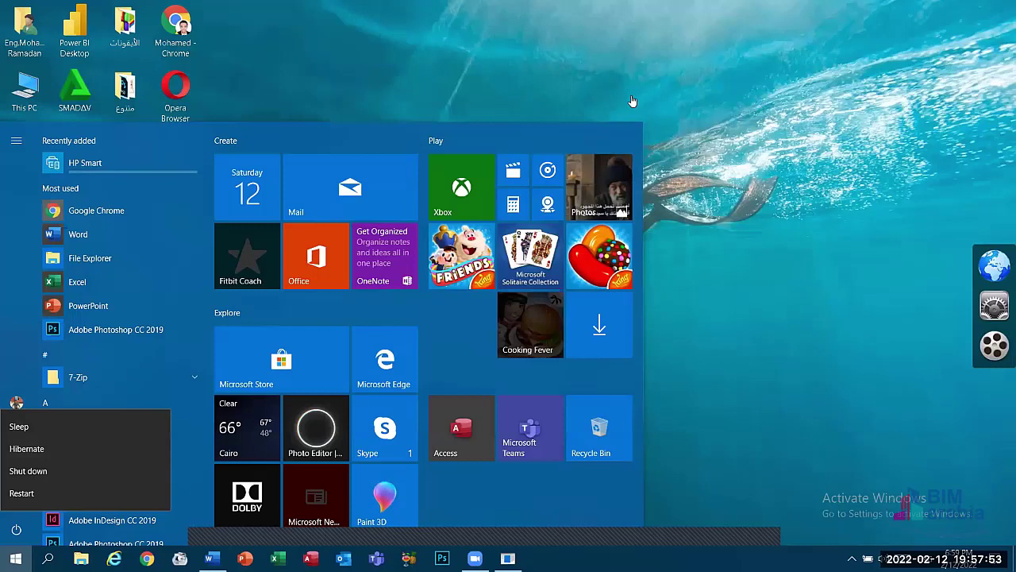
right_click(740, 165)
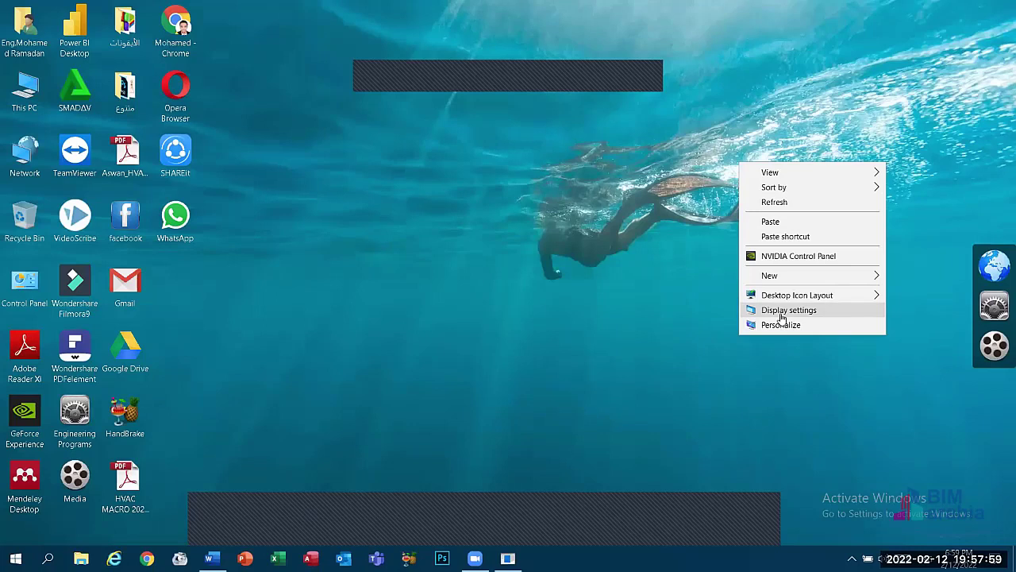
left_click(781, 309)
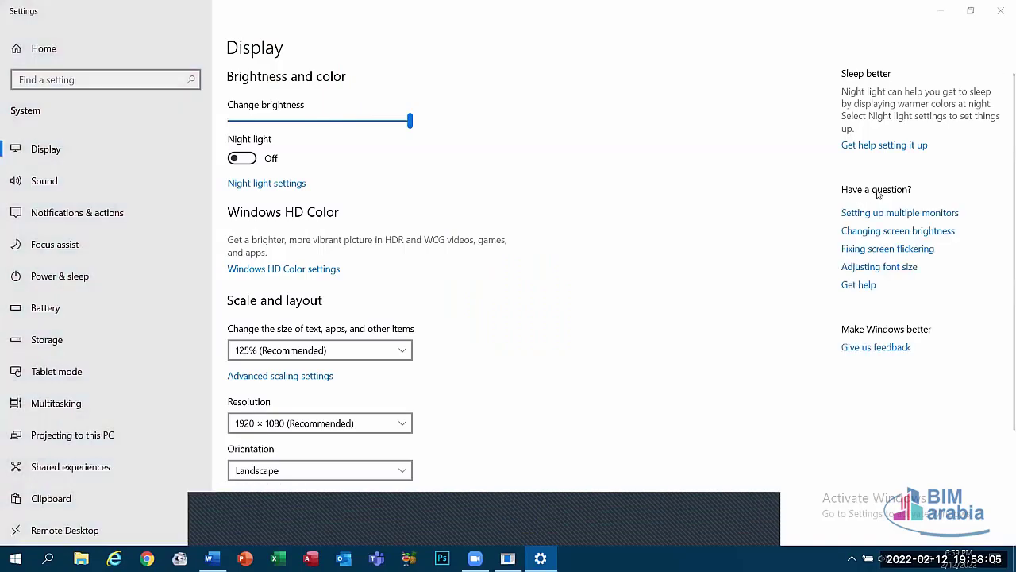
left_click_drag(1005, 146, 1001, 253)
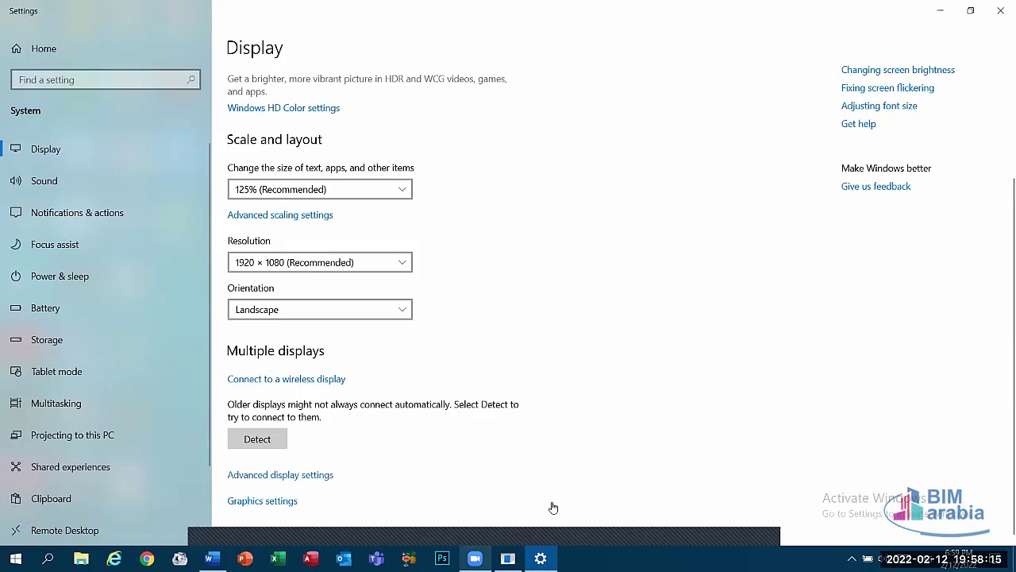
left_click_drag(1005, 198, 862, 24)
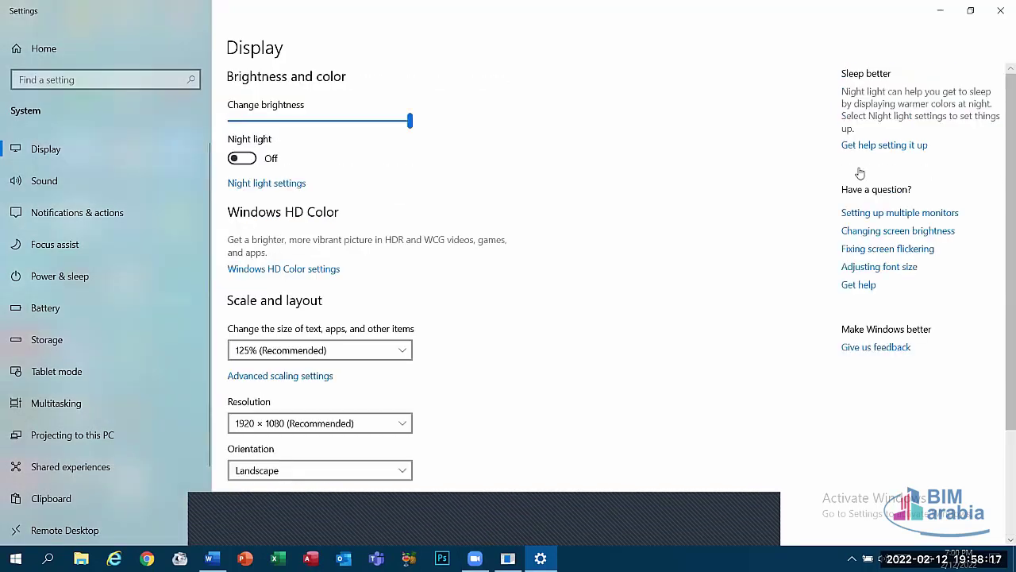
scroll(1001, 218, "down", 1)
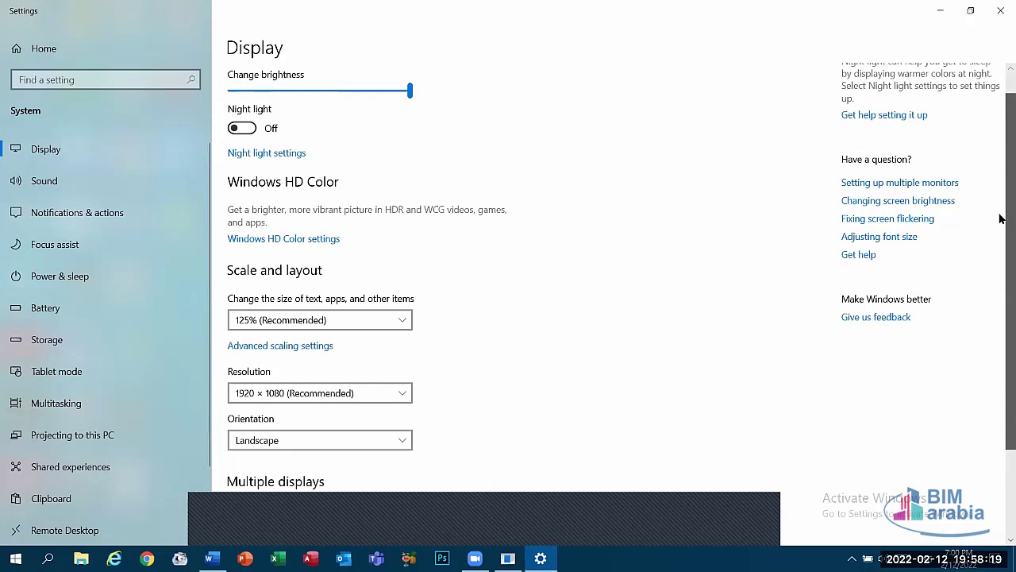
- View the advanced display settings for Display 1, and return to the main Display page to look over its options
scroll(286, 475, "down", 3)
left_click(286, 474)
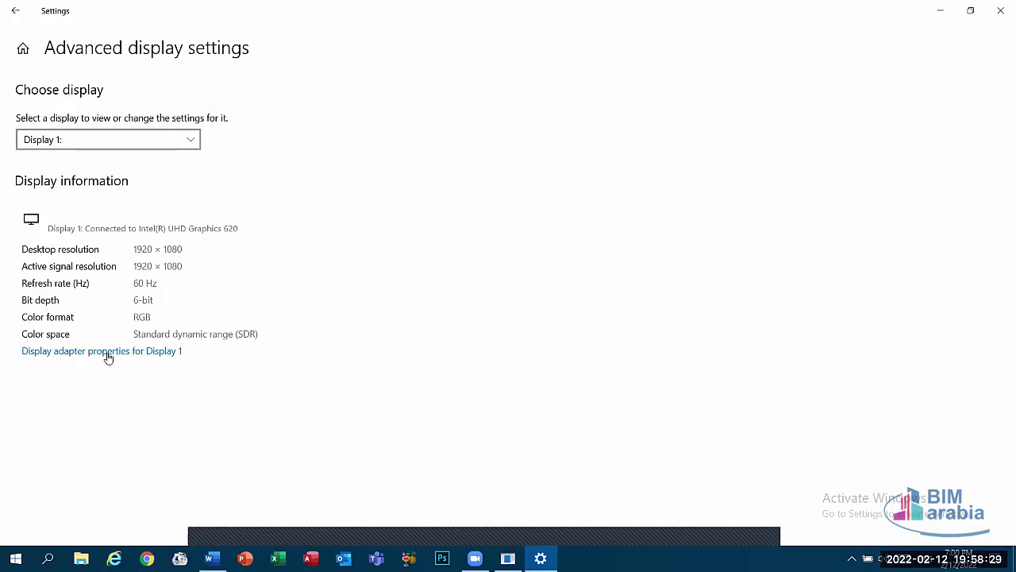
left_click(15, 11)
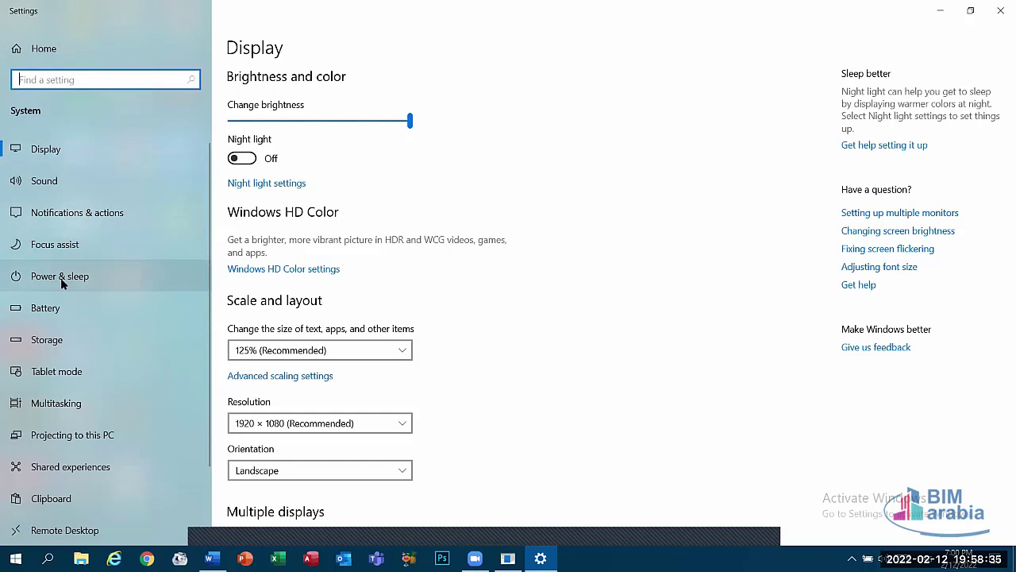
left_click_drag(1002, 164, 1001, 270)
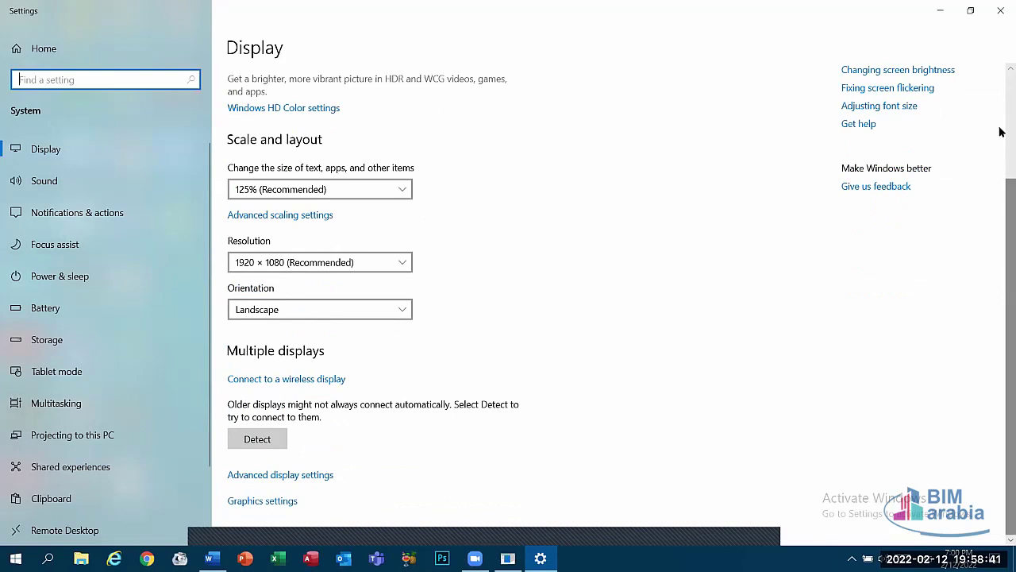
scroll(1001, 132, "up", 1)
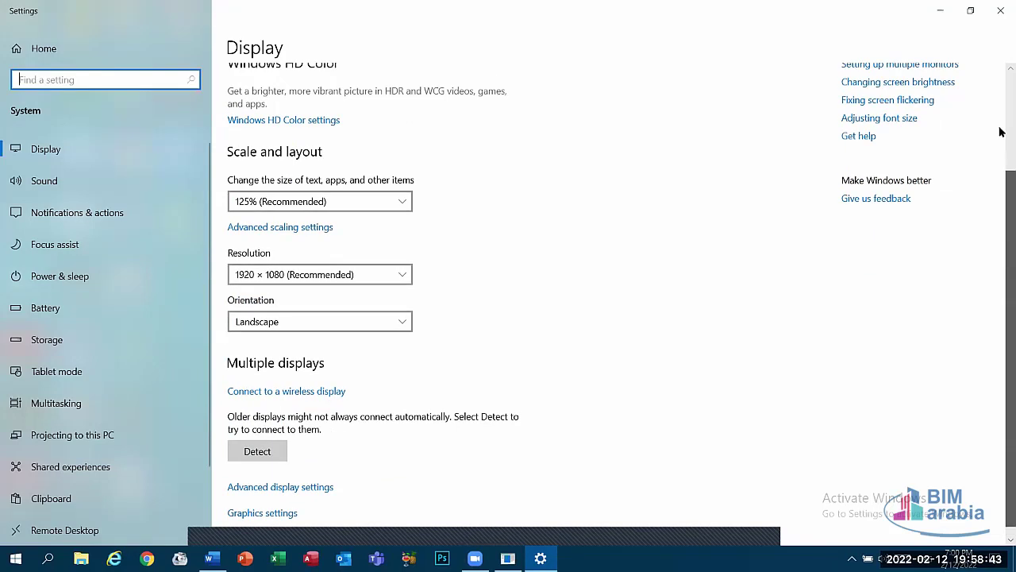
- Look over the brightness and color section of the Display settings, view the Start menu's power options, and dismiss them
scroll(1001, 130, "up", 4)
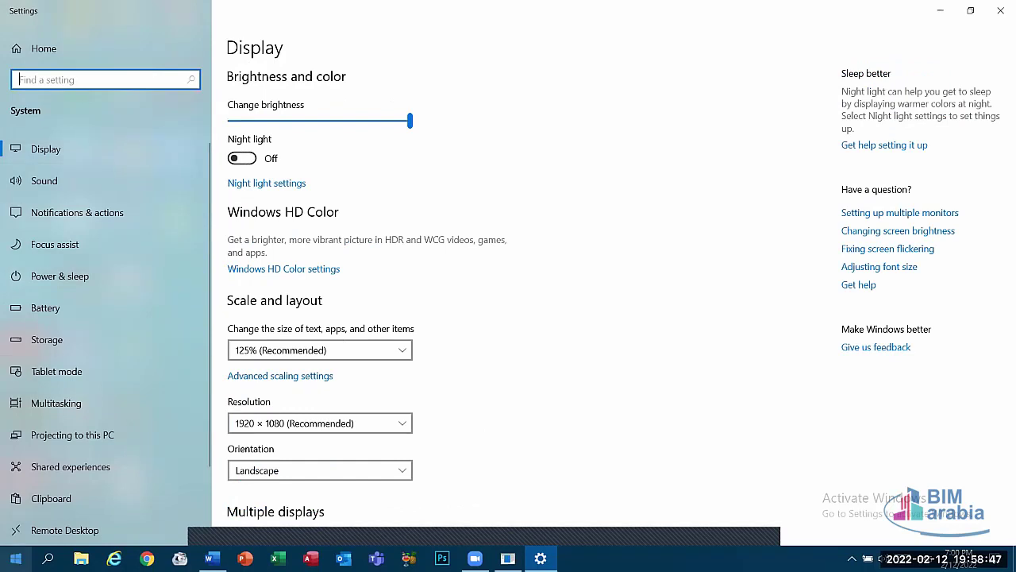
left_click(15, 558)
left_click(16, 528)
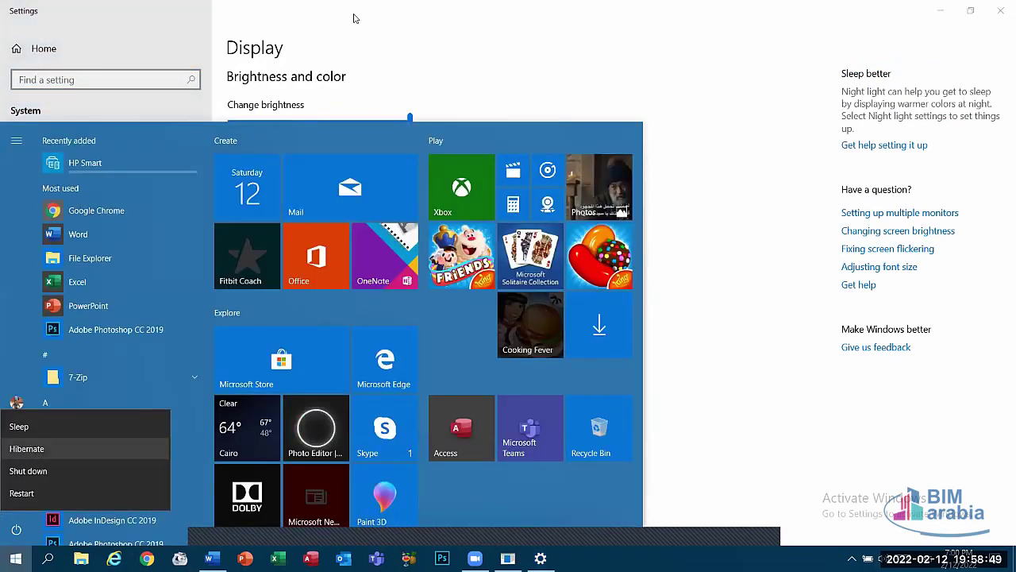
left_click(175, 123)
key("Escape")
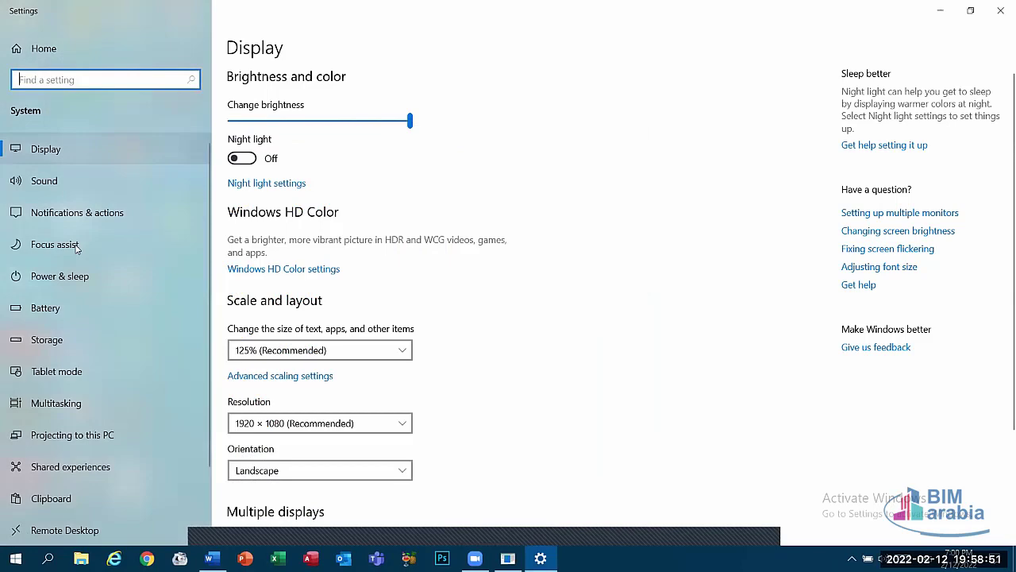
- Open the power button settings via Power & sleep's additional settings, unlock the unavailable shutdown options, and close both windows
left_click(74, 275)
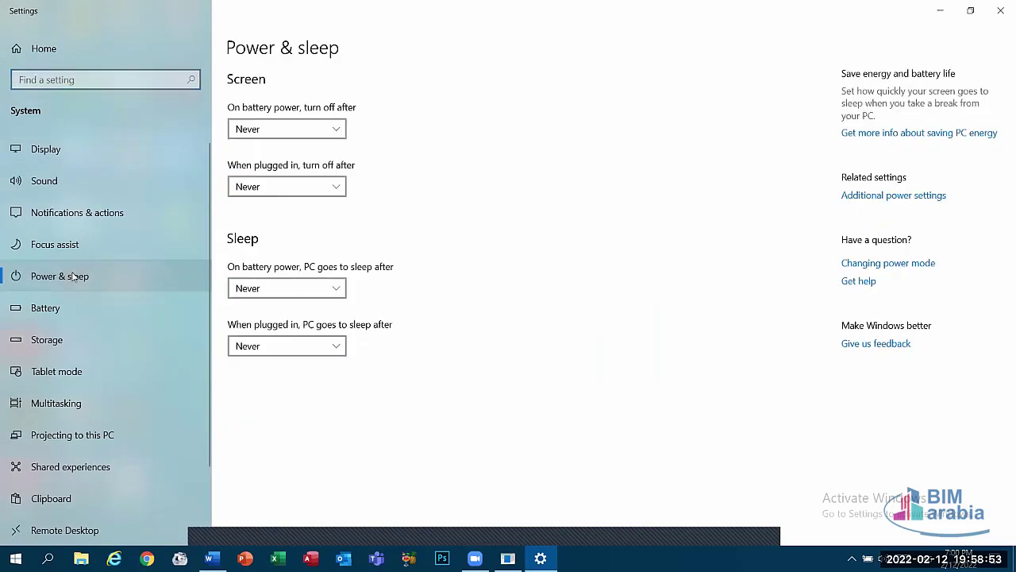
left_click(890, 200)
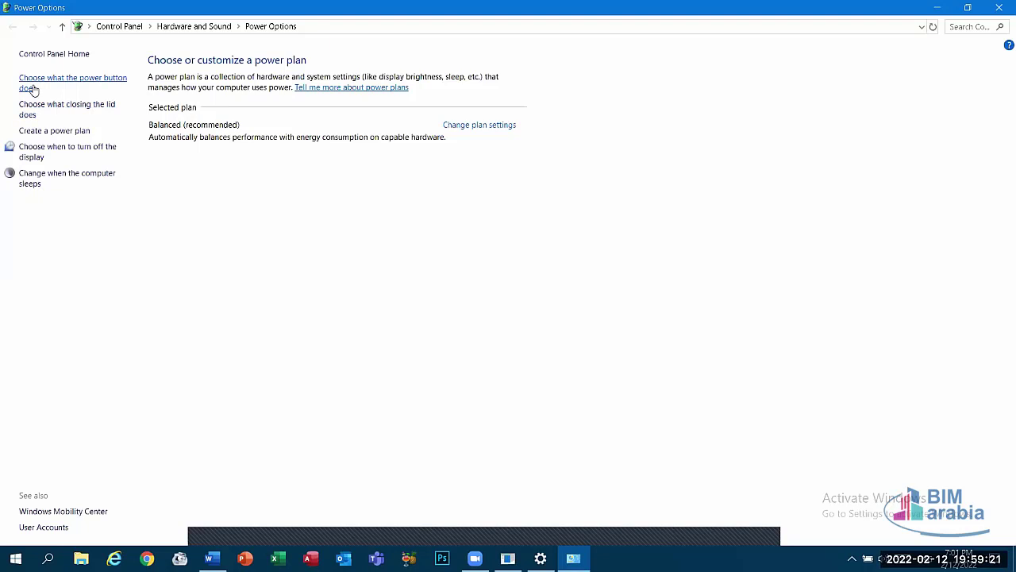
left_click(74, 87)
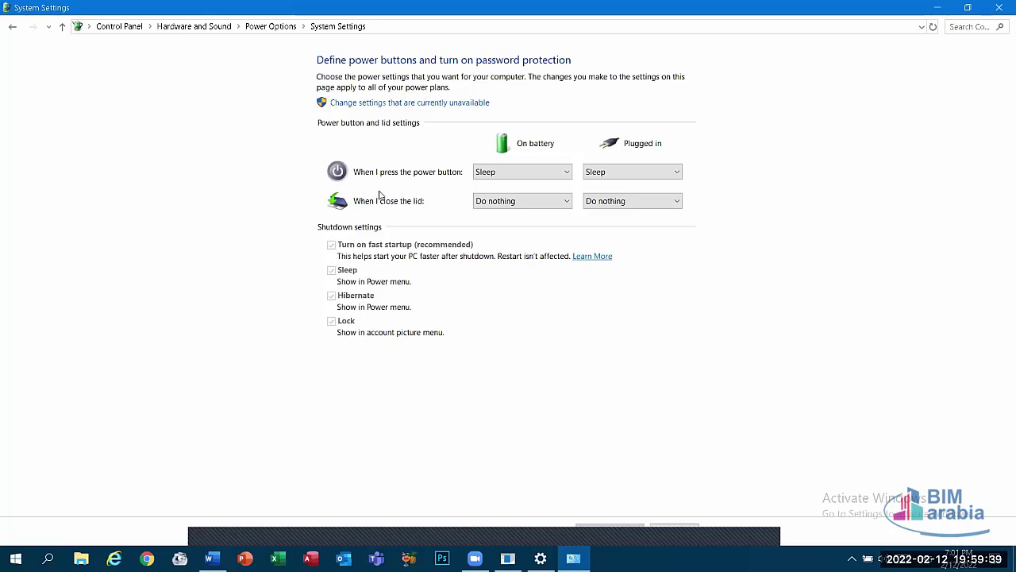
left_click(361, 106)
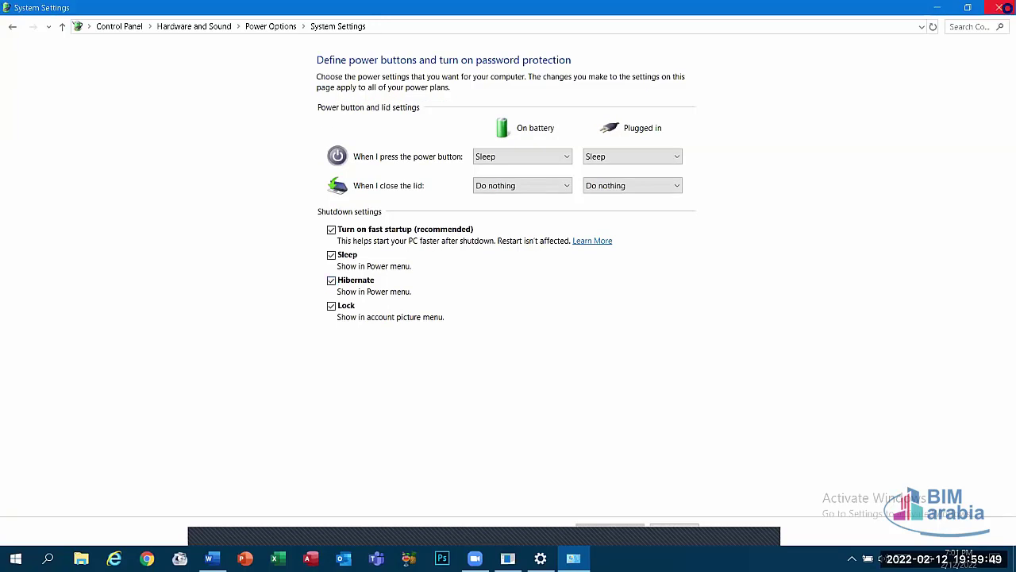
left_click(1000, 8)
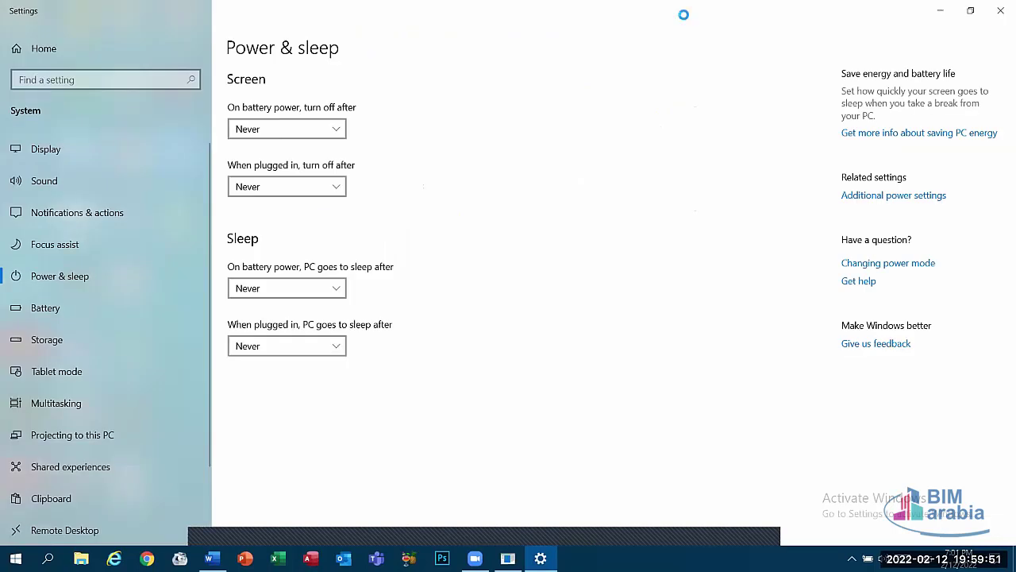
key("alt+F4")
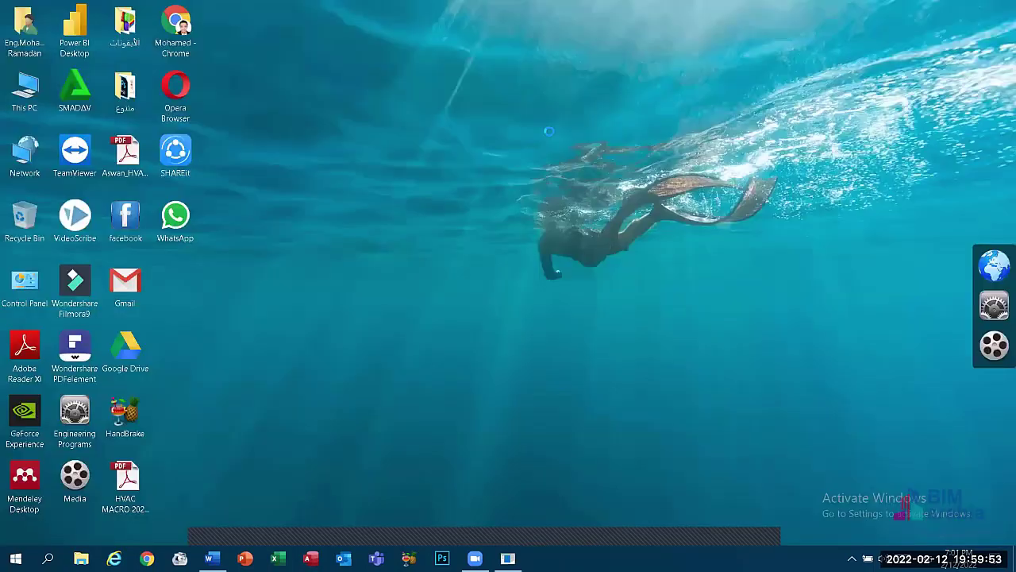
- Reopen the desktop's Display settings and check the power choices in the Start menu before closing it
right_click(533, 93)
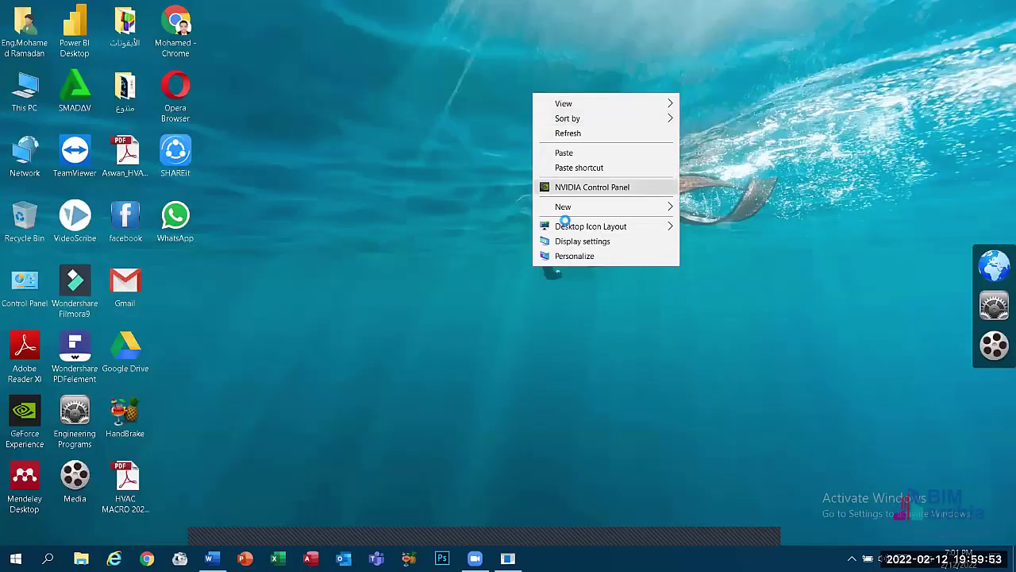
left_click(562, 240)
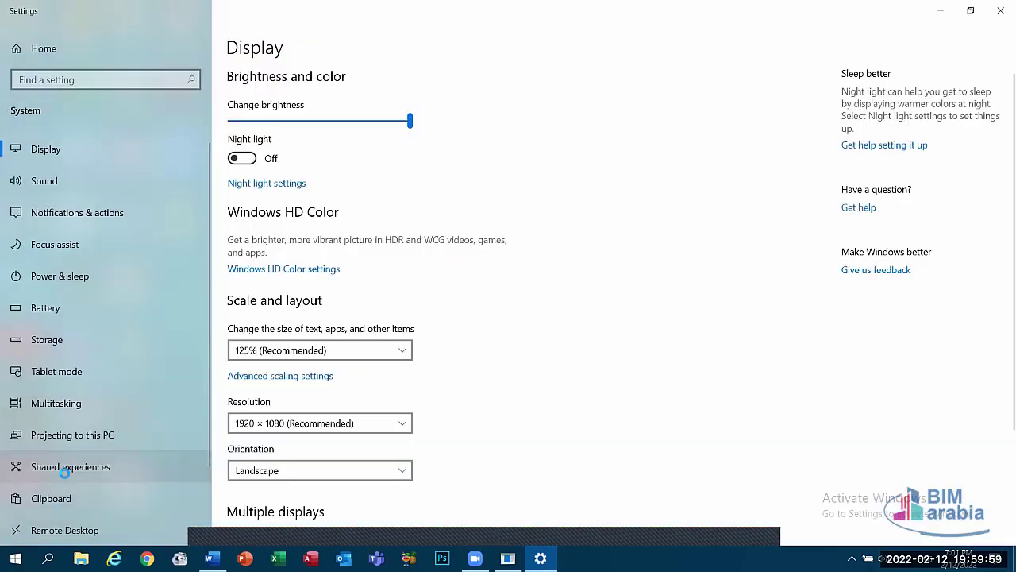
key("super")
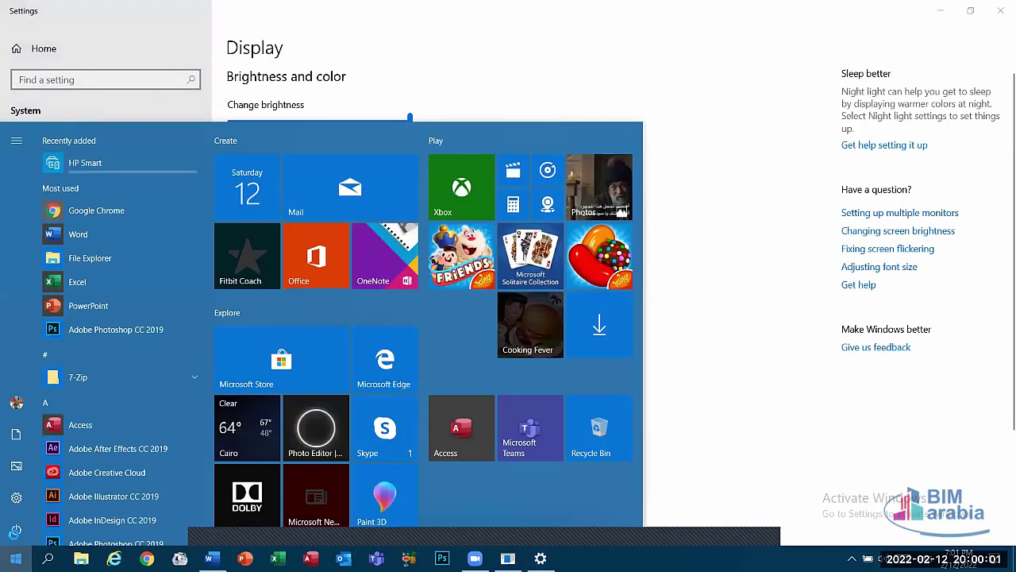
left_click(15, 529)
left_click(15, 530)
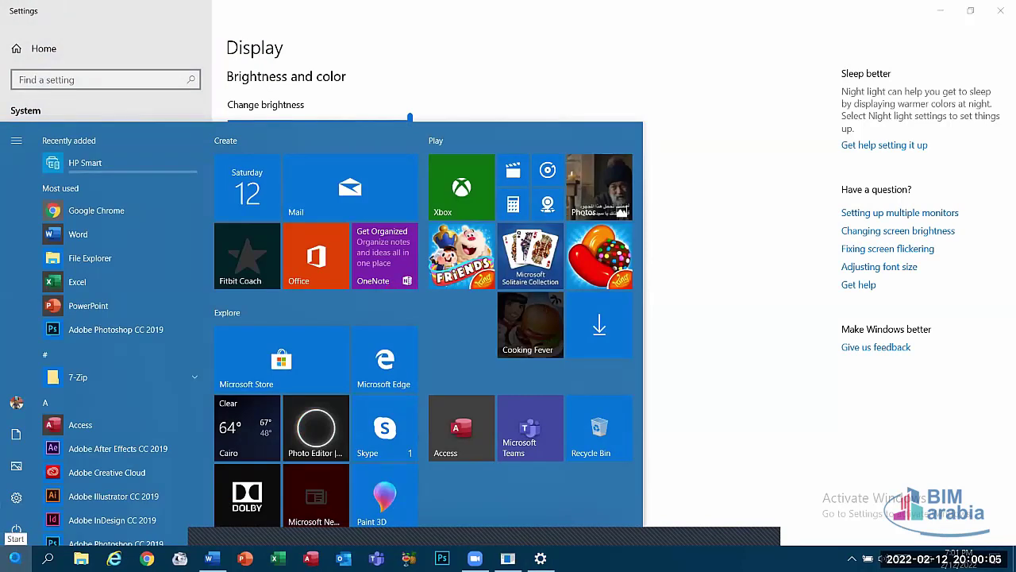
left_click(14, 558)
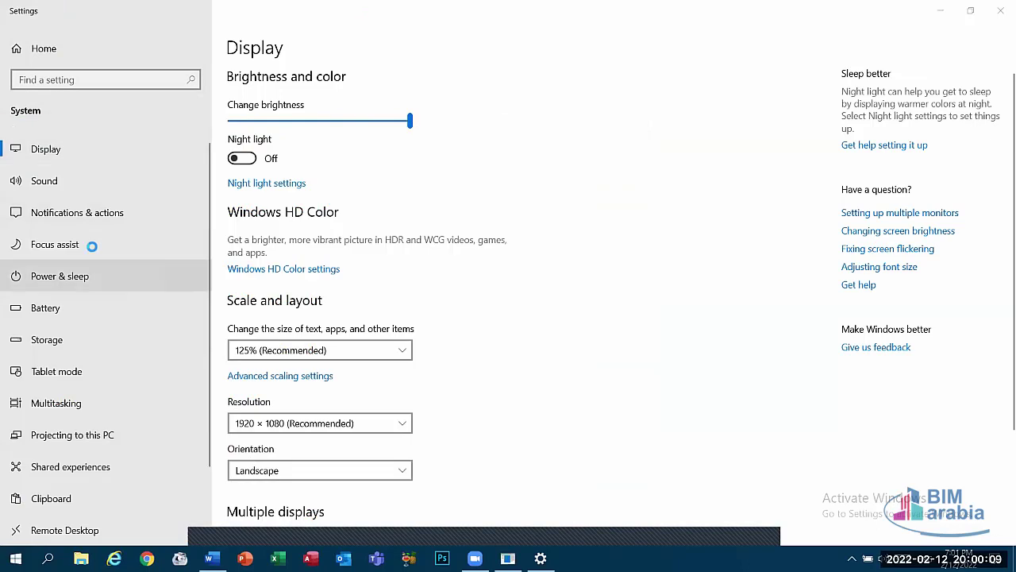
- Return to the power button settings through Power & sleep, point out the Hibernate shutdown option, and close both windows
left_click(64, 278)
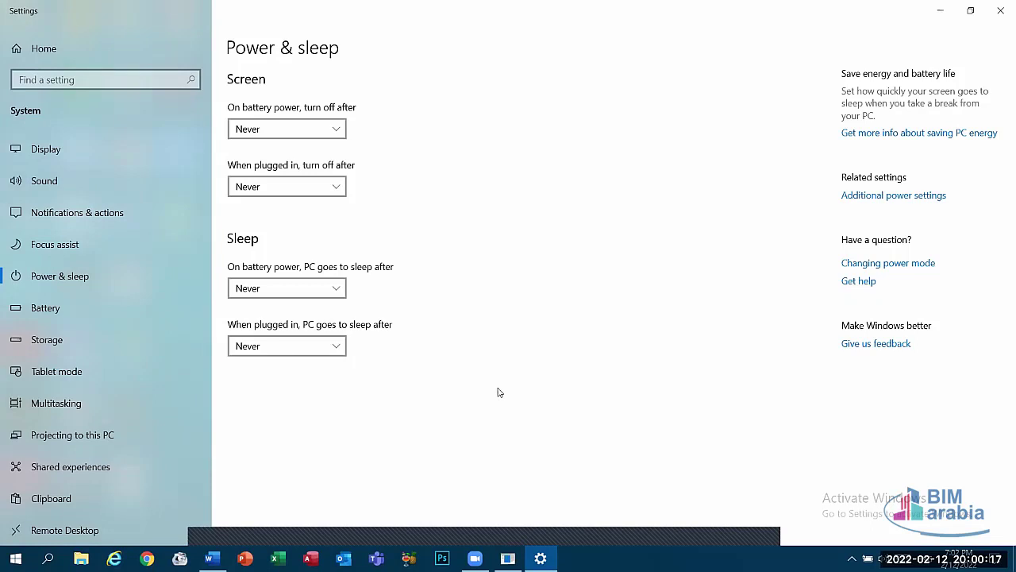
left_click(865, 201)
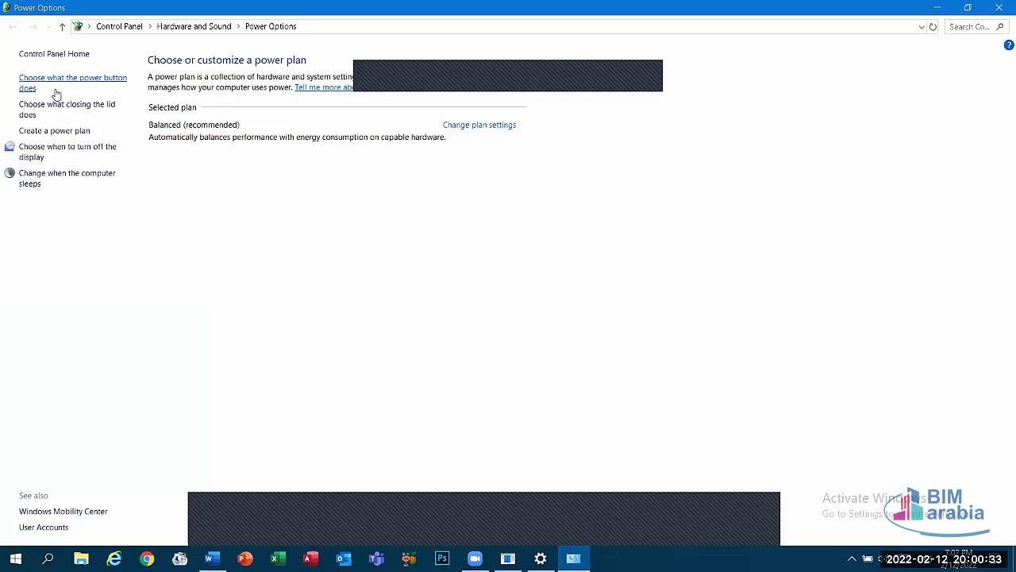
left_click(58, 93)
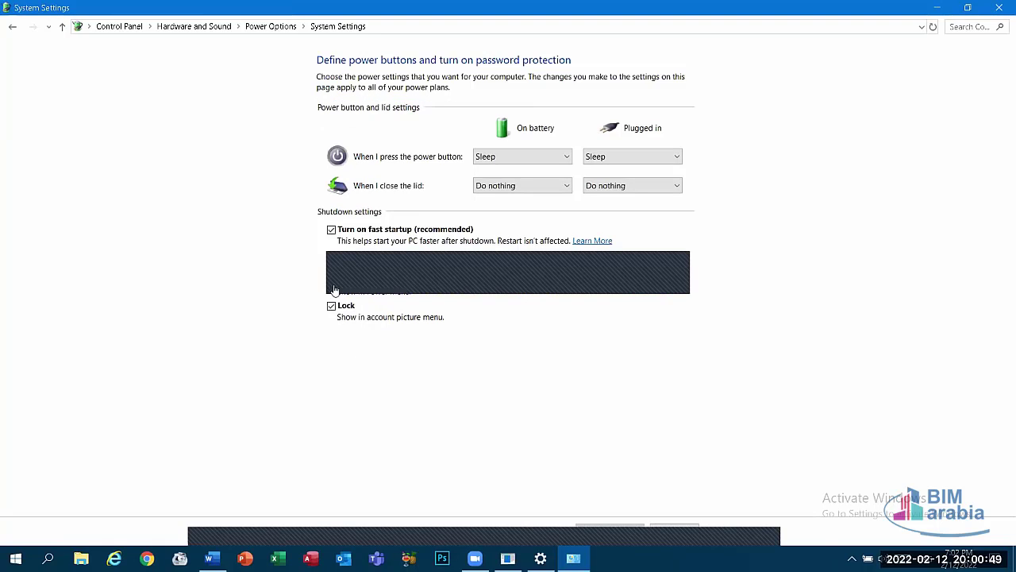
left_click(331, 282)
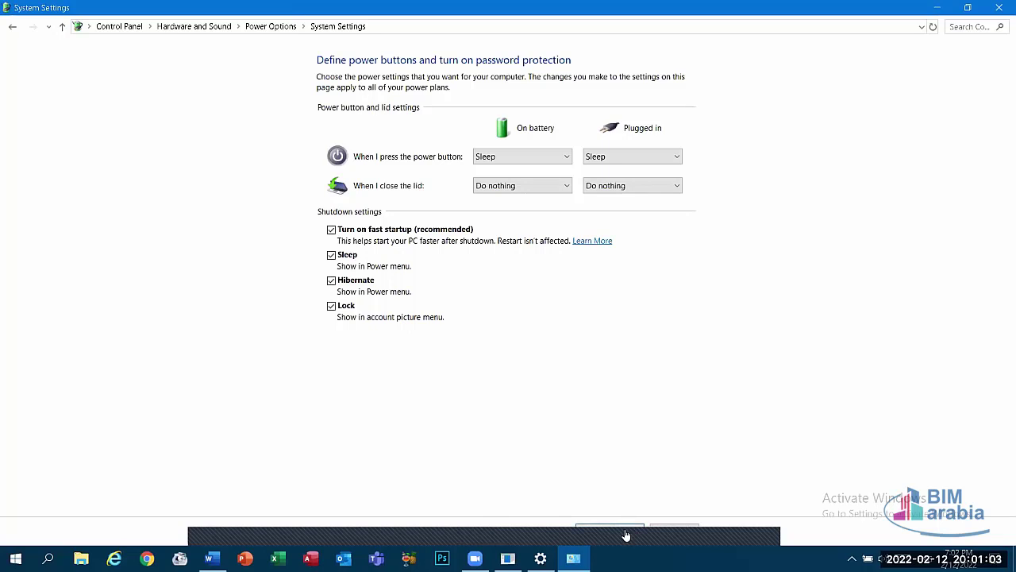
left_click(1000, 7)
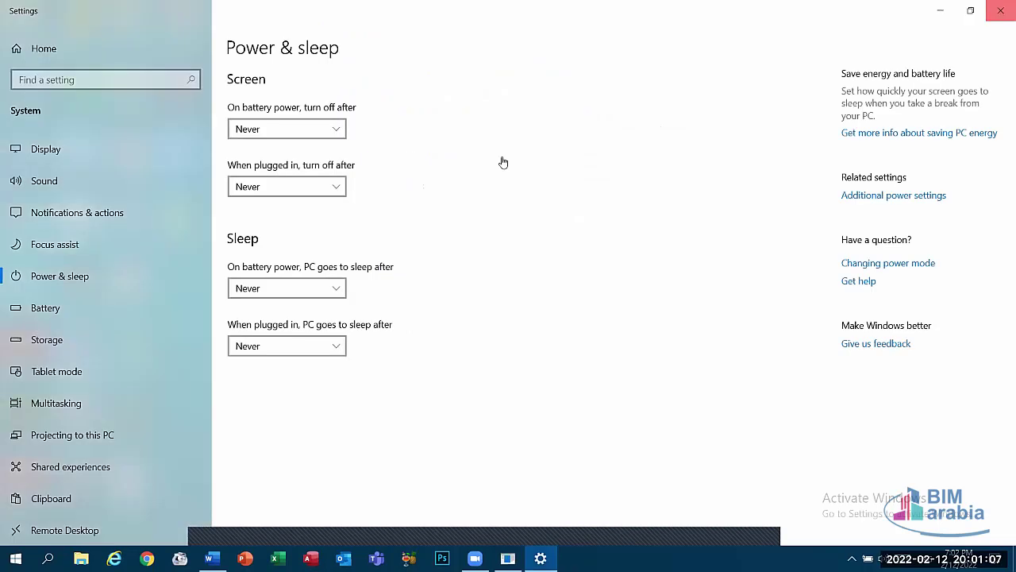
key("alt+F4")
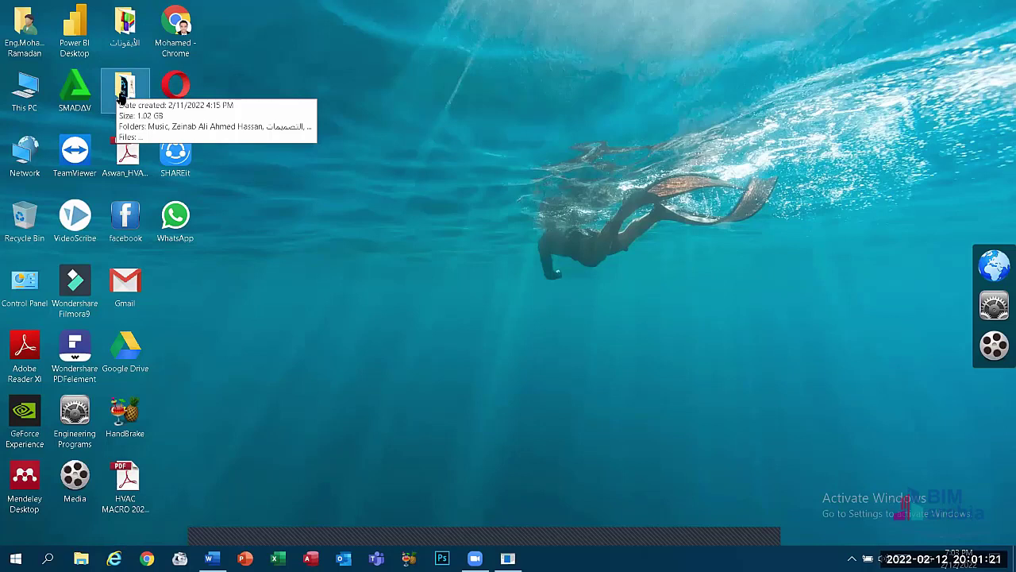
- Try to compress the desktop folder متنوع into متنوع.rar, and cancel the archiving
right_click(119, 95)
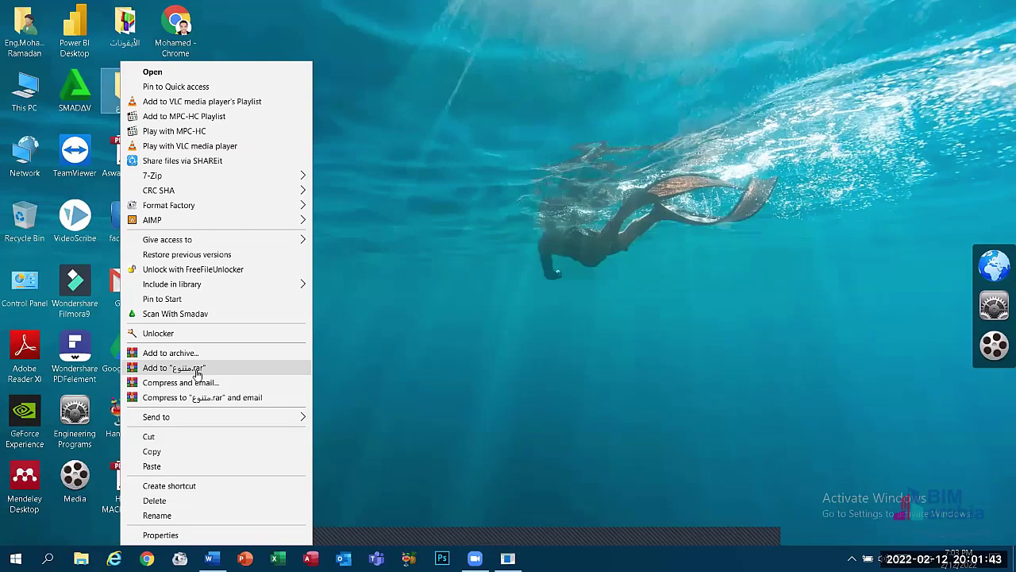
left_click(197, 373)
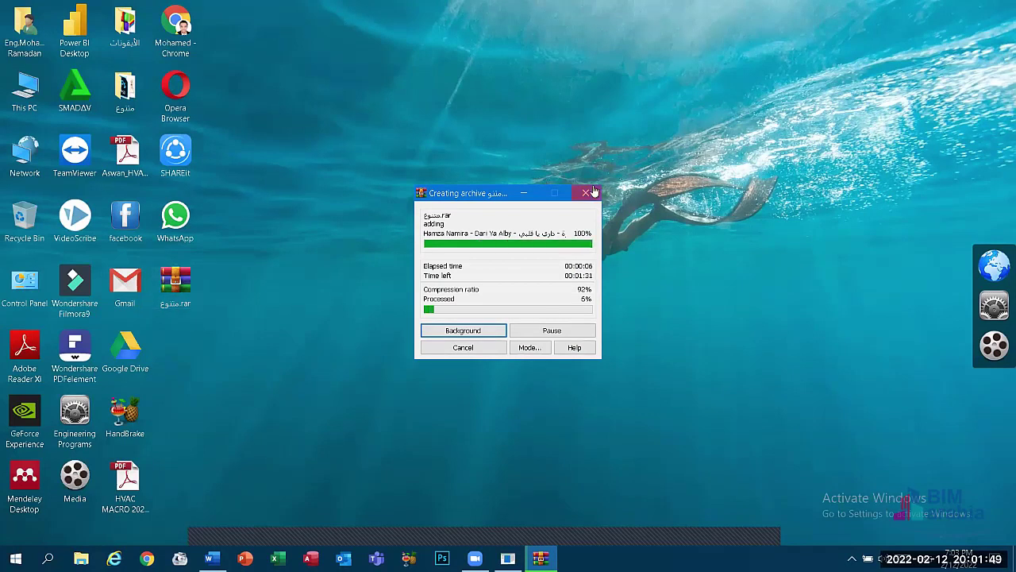
left_click(586, 193)
- Check the WhatsApp shortcut's archive options, and compress the Power BI Desktop program into PBIDesktop.rar, allowing WinRAR to make changes
right_click(169, 227)
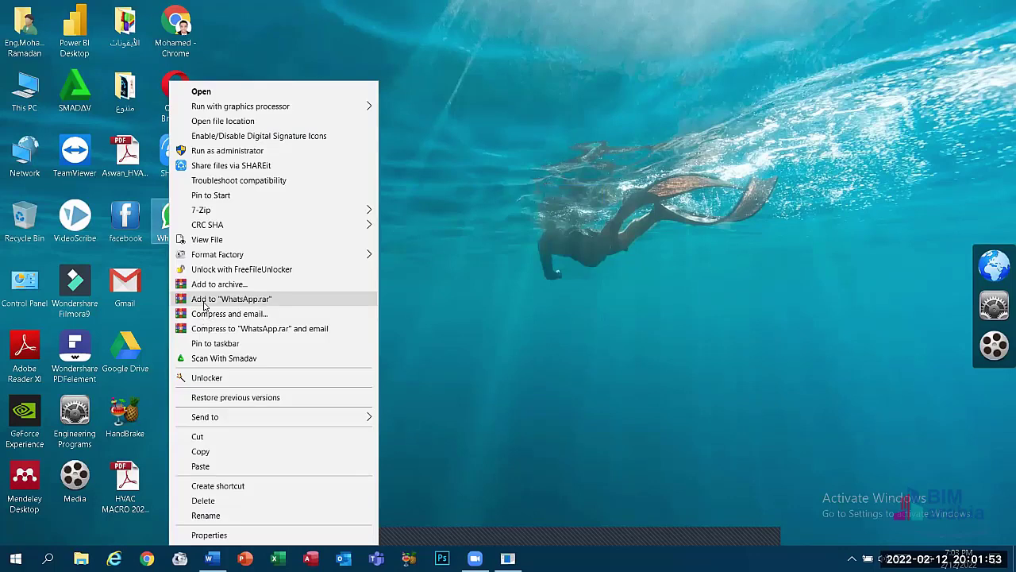
left_click(284, 260)
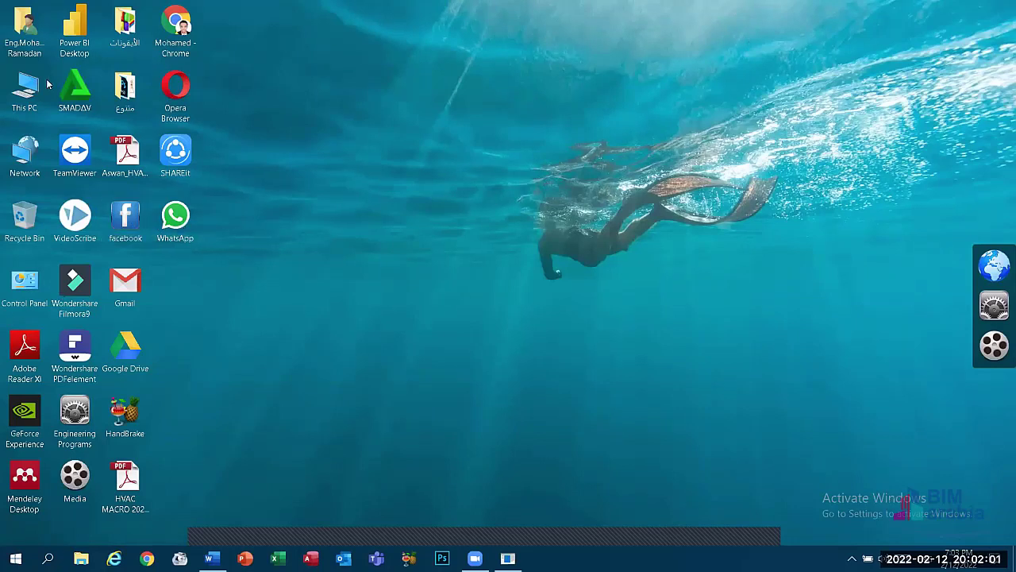
left_click(75, 24)
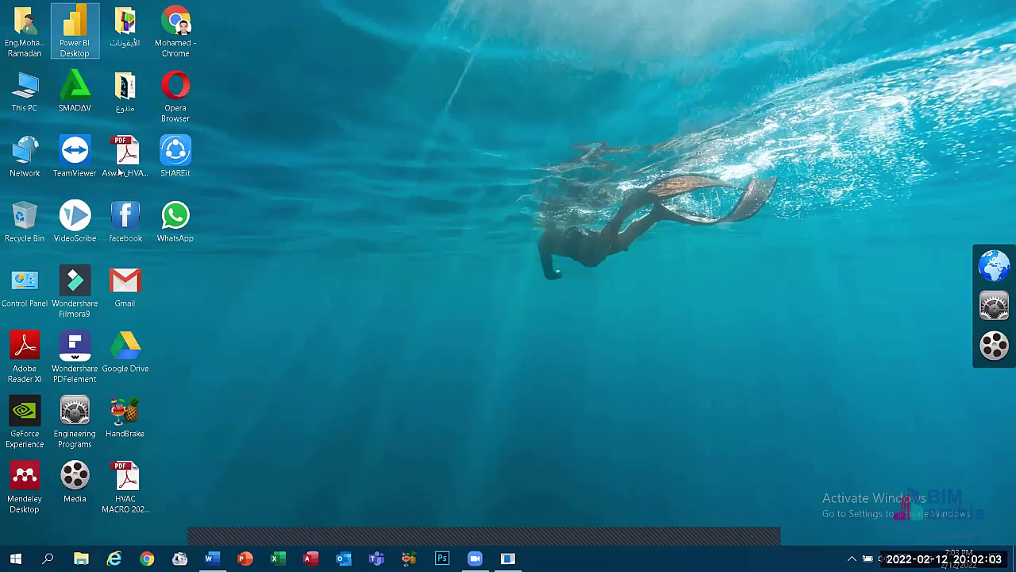
right_click(69, 27)
left_click(288, 211)
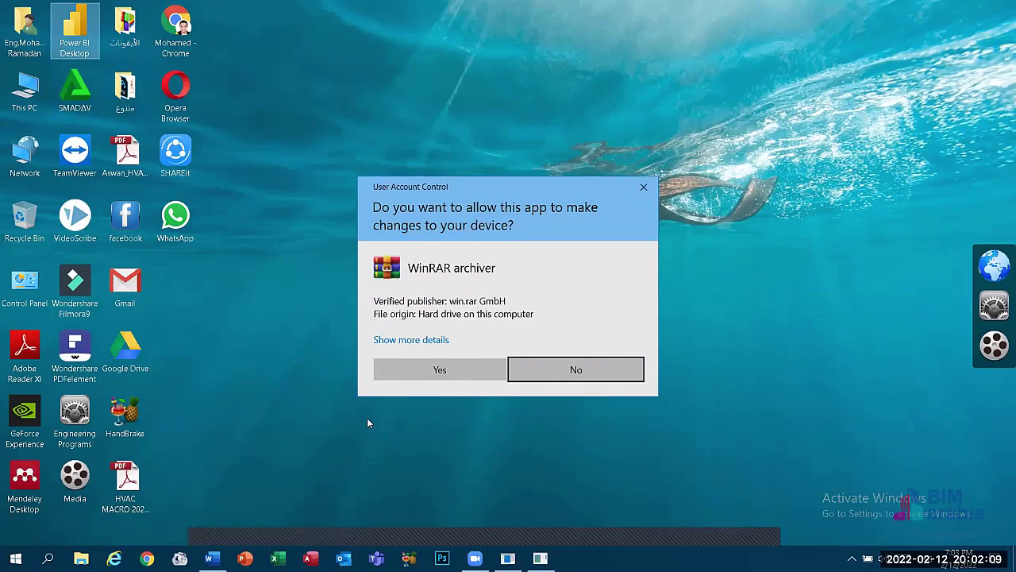
key("alt+y")
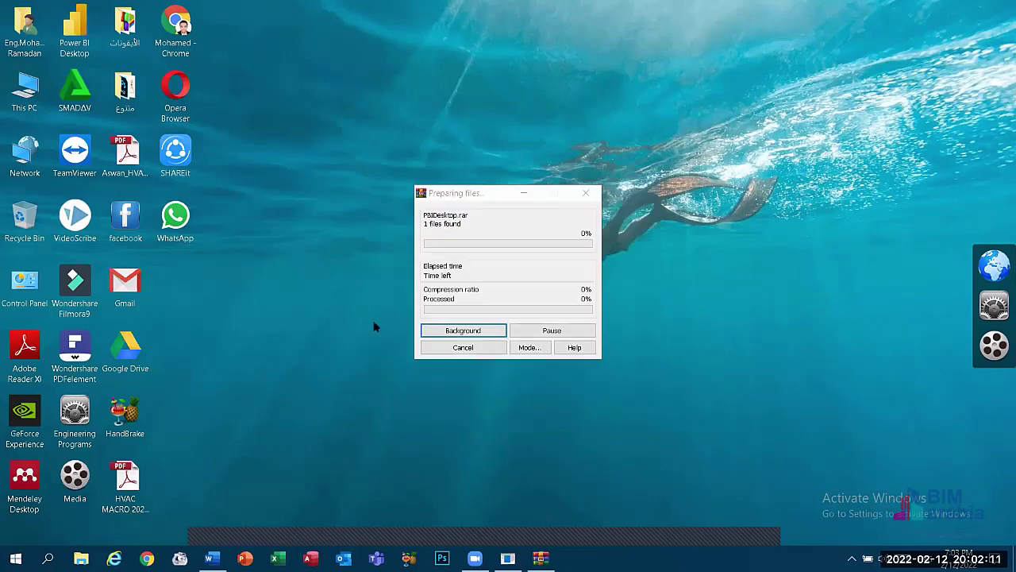
- Open drive D: from This PC and display its contents as large icons
double_click(38, 94)
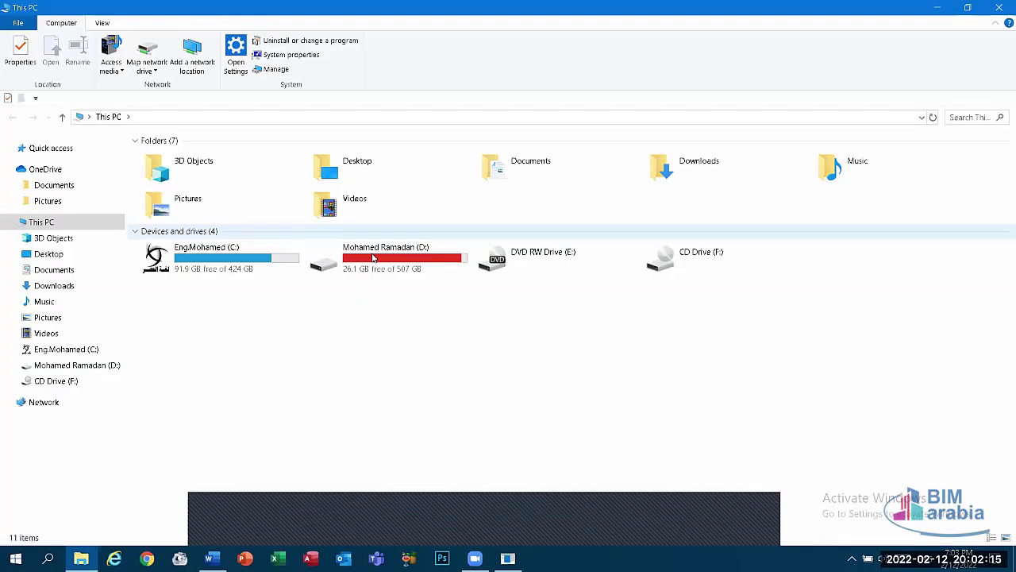
double_click(371, 256)
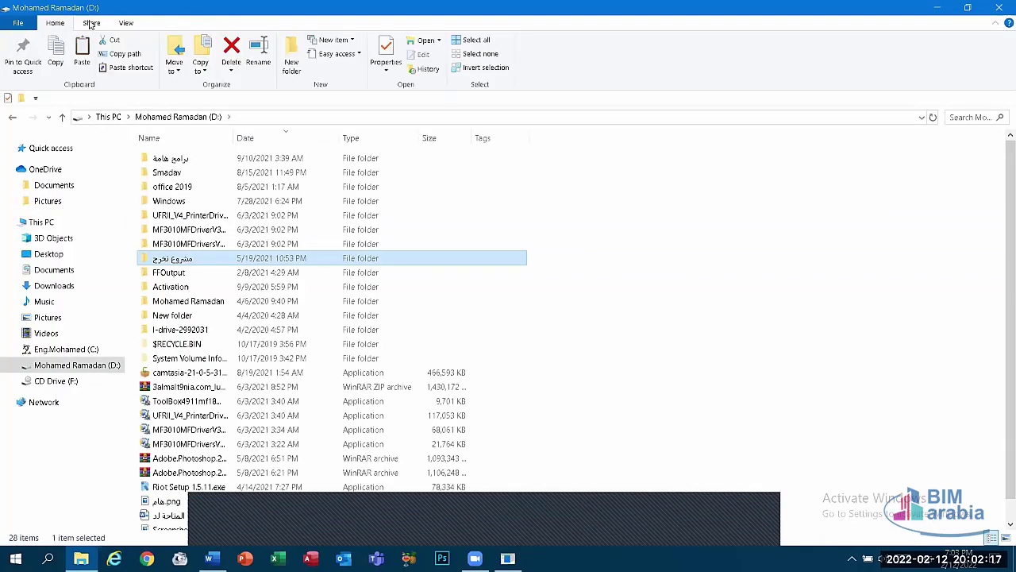
left_click(92, 24)
left_click(124, 24)
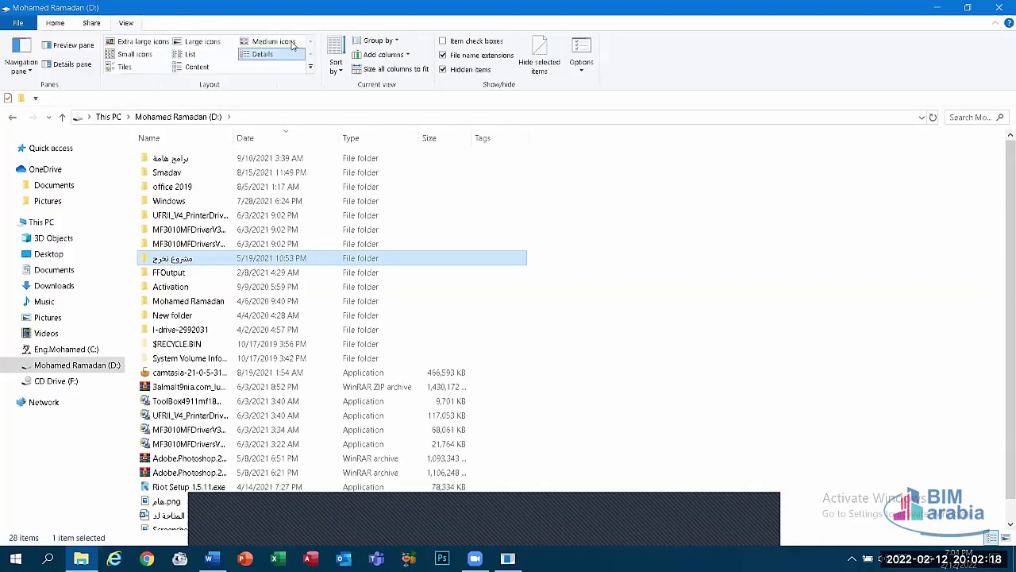
left_click(200, 41)
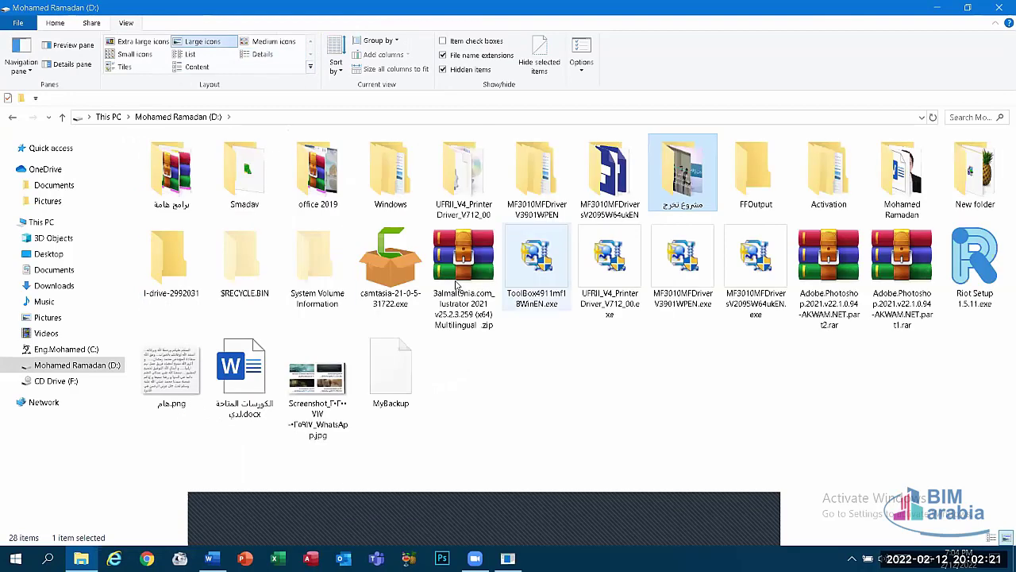
- Review the general and advanced extraction options for the 3almalt9nia.com Illustrator 2021 ZIP archive, and close them without extracting
left_click(457, 288)
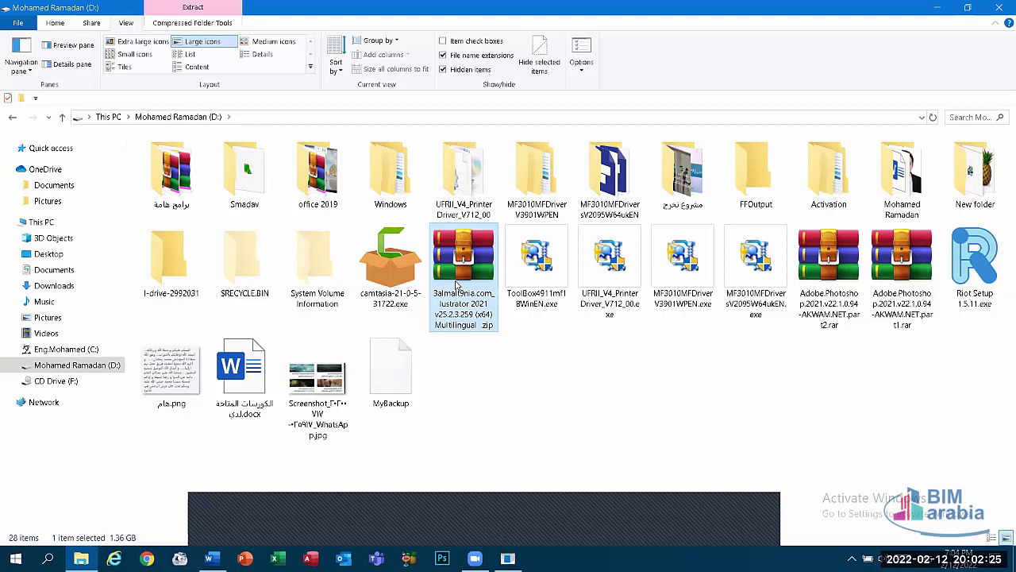
right_click(457, 288)
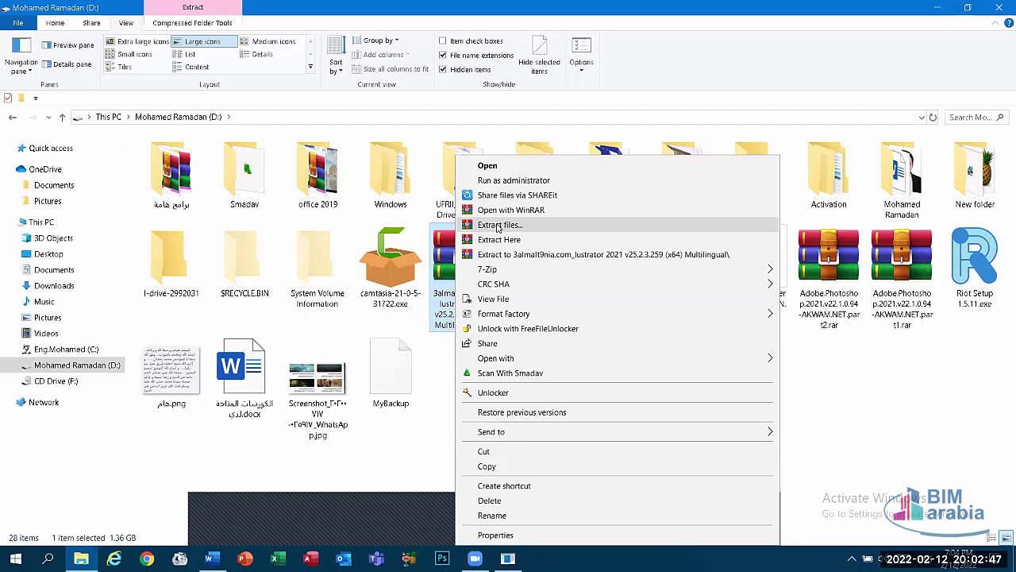
left_click(498, 226)
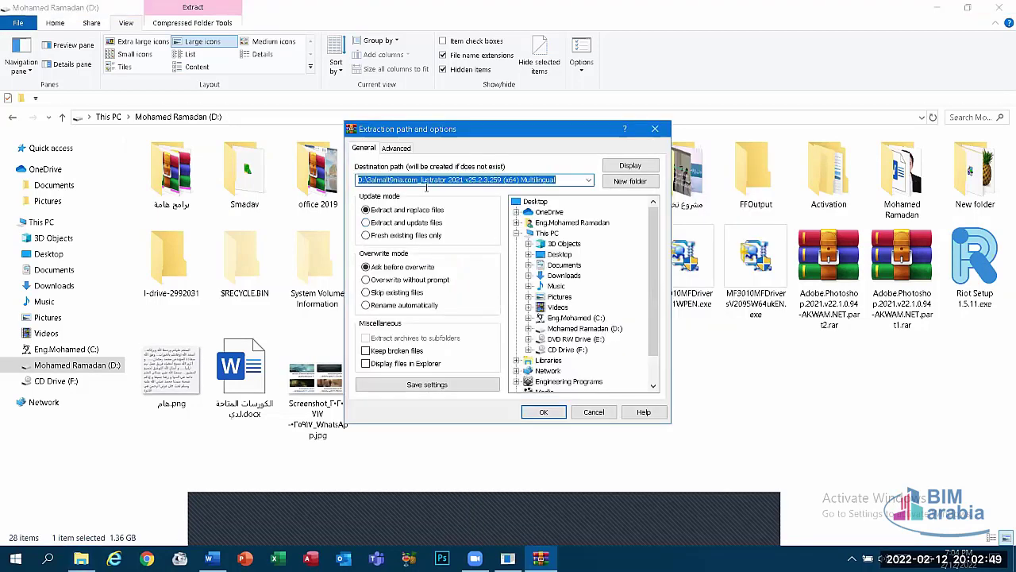
left_click(396, 149)
left_click(363, 148)
left_click(653, 131)
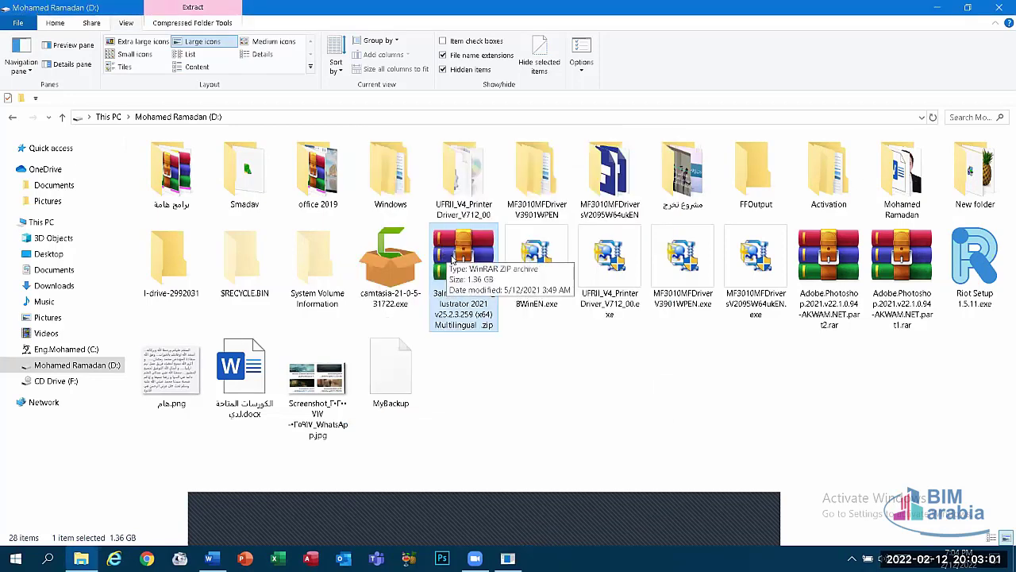
- Review the extraction commands available for the 3almalt9nia.com Illustrator 2021 ZIP archive, and return to the desktop without extracting
right_click(453, 259)
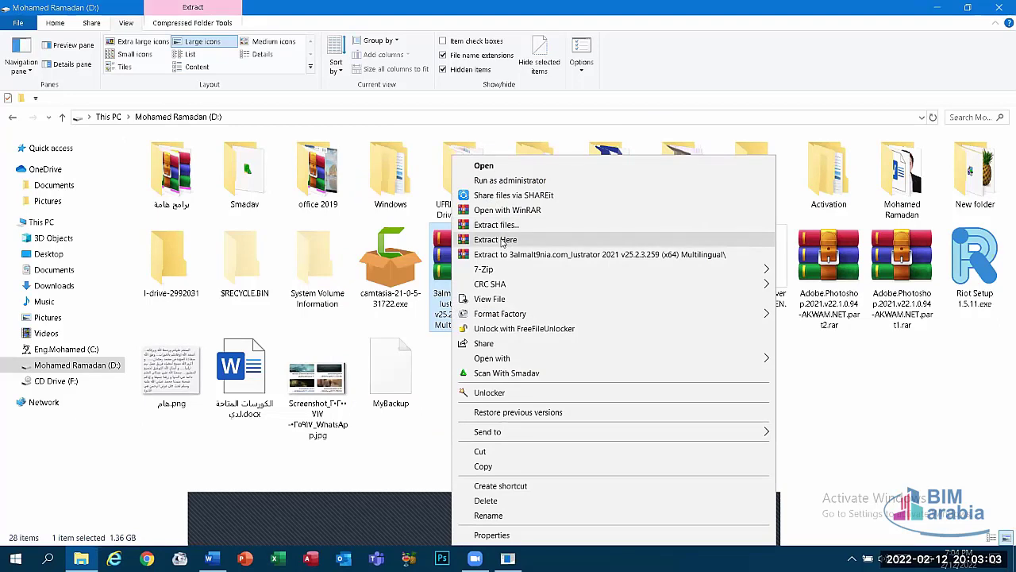
left_click(413, 422)
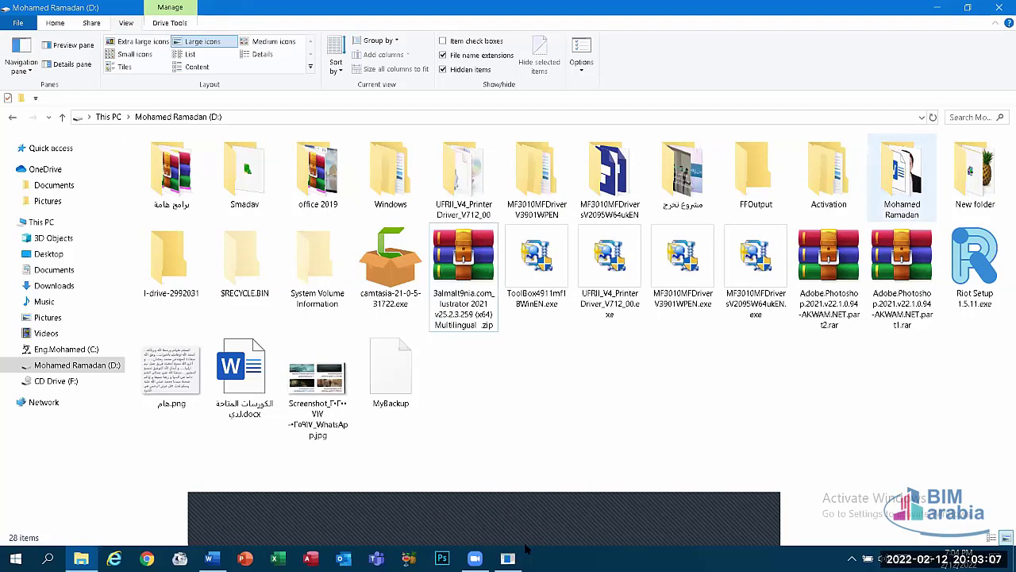
key("super+d")
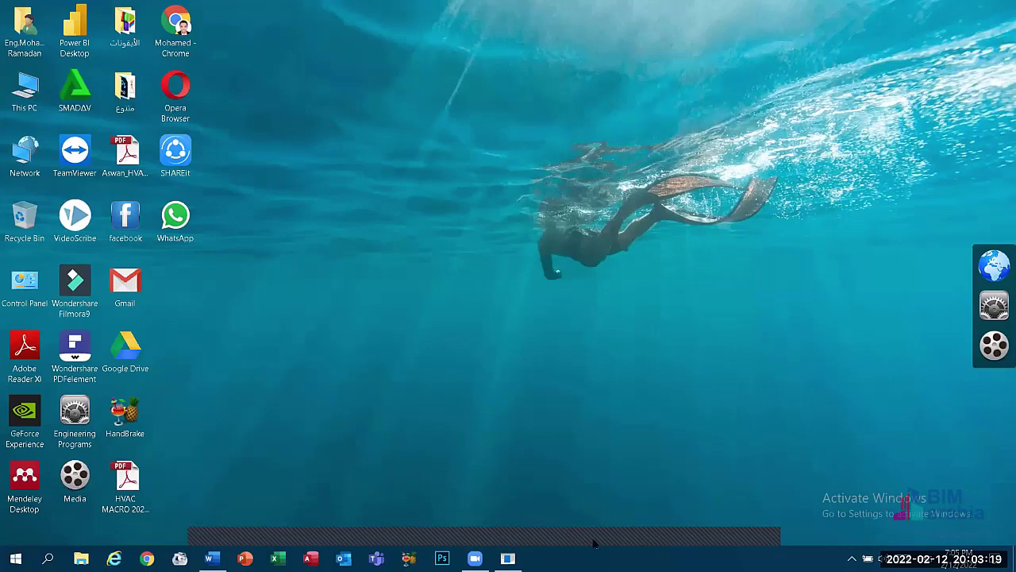
- Open the desktop's personalization settings and close them, and review the options offered for the taskbar
right_click(465, 192)
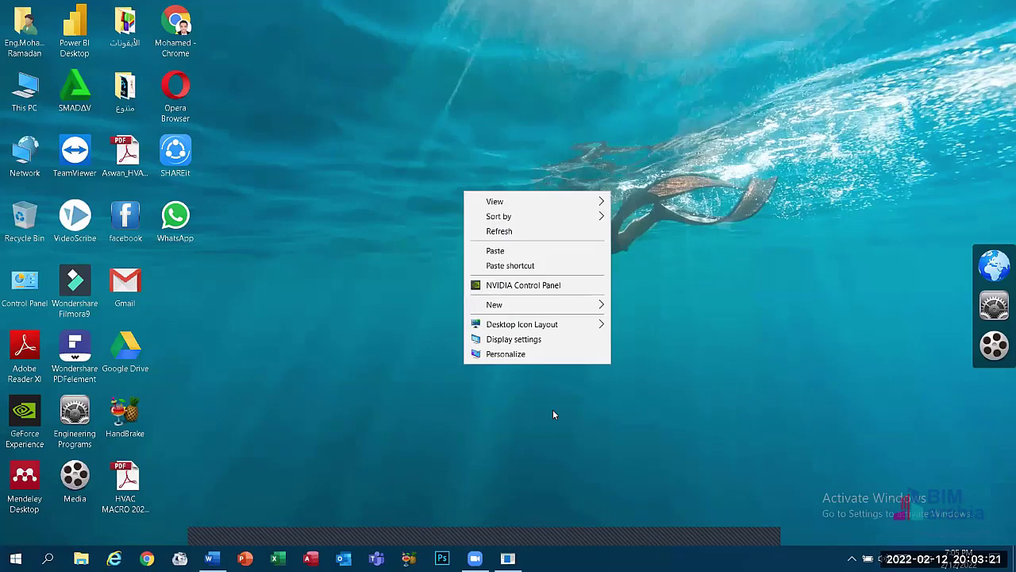
left_click(499, 357)
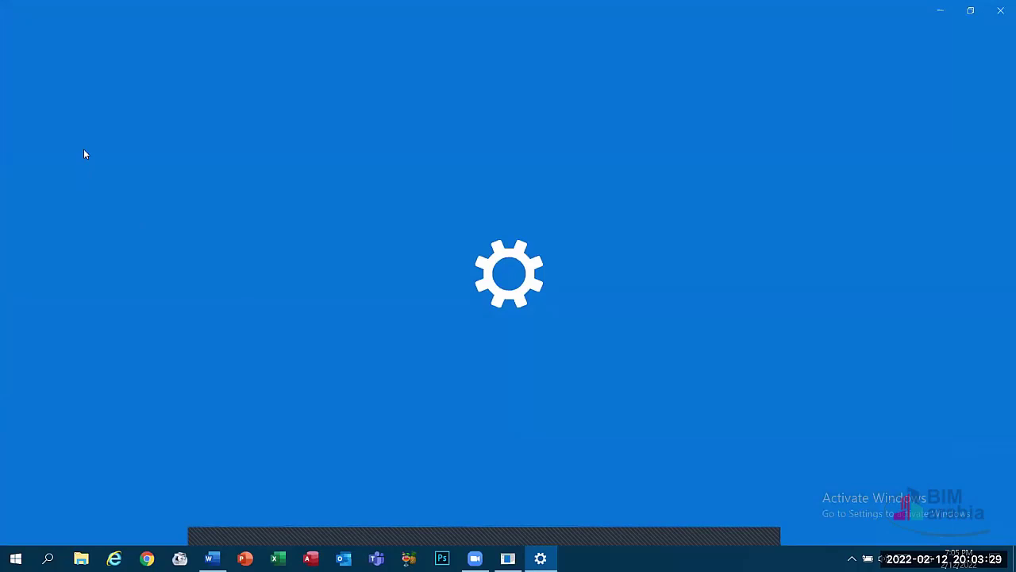
key("alt+F4")
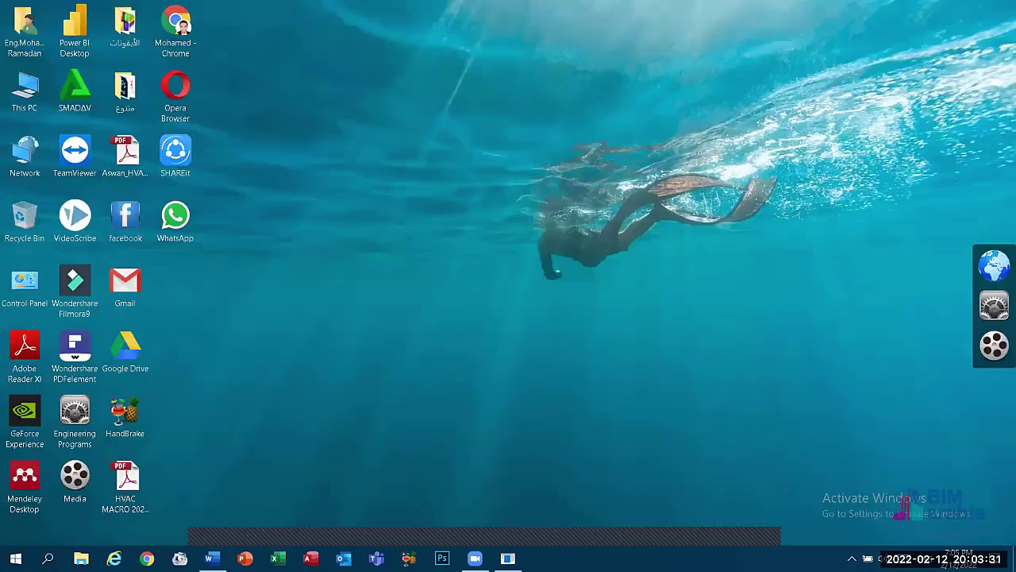
right_click(679, 559)
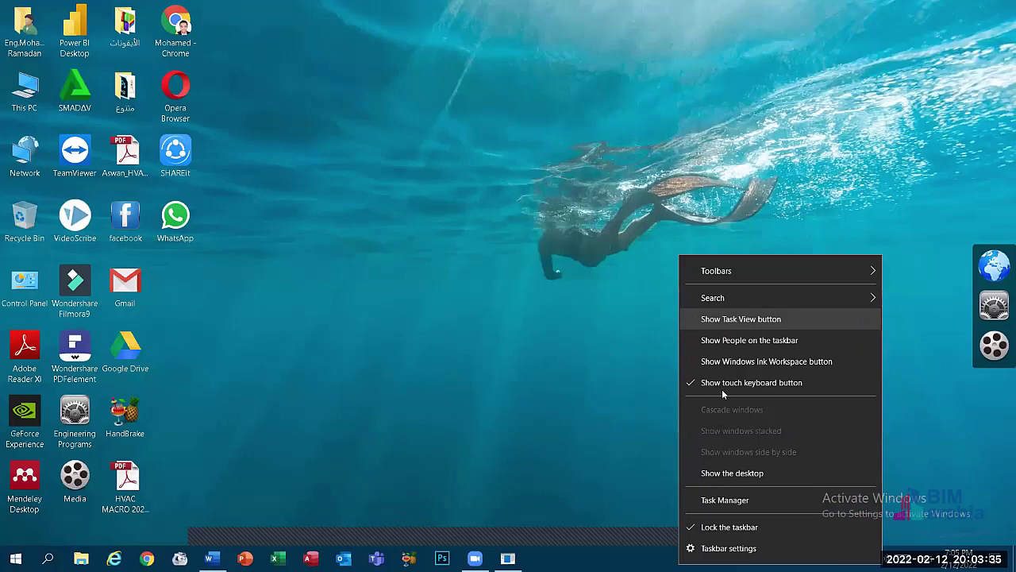
left_click(722, 389)
- Review the Computer and View commands of This PC, and look over the Start menu's apps from the desktop
left_click(24, 87)
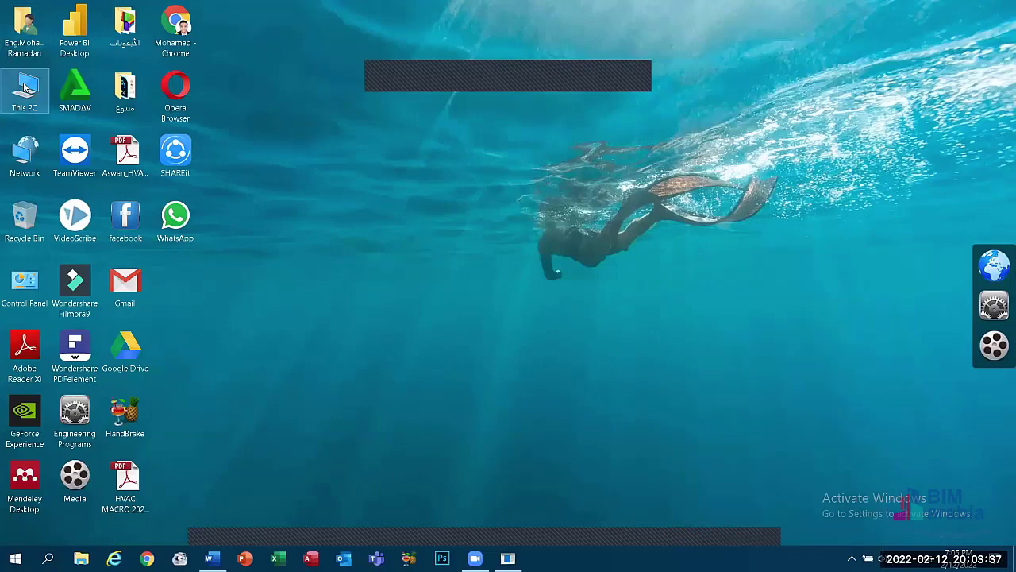
double_click(24, 87)
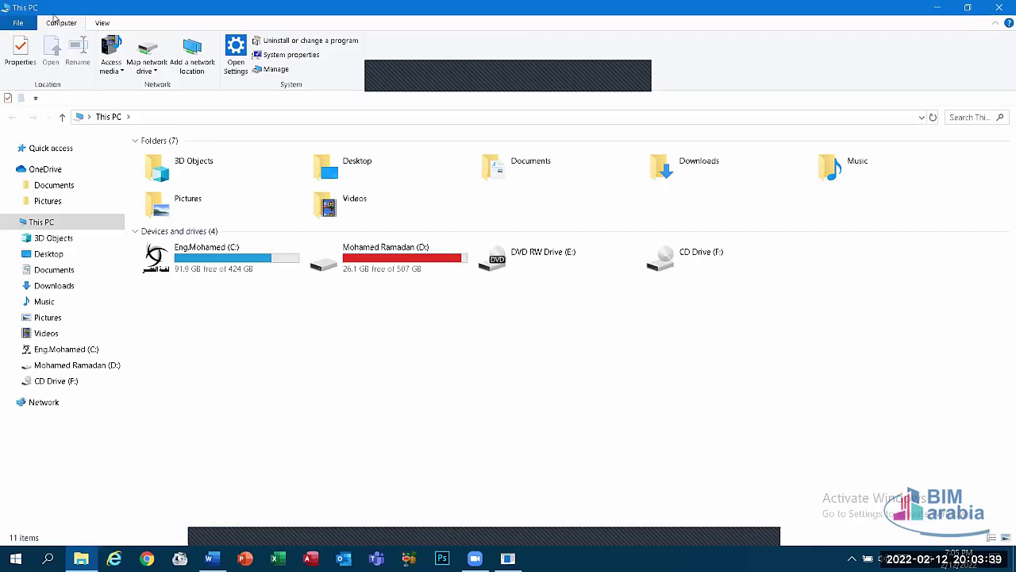
left_click(102, 22)
left_click(61, 22)
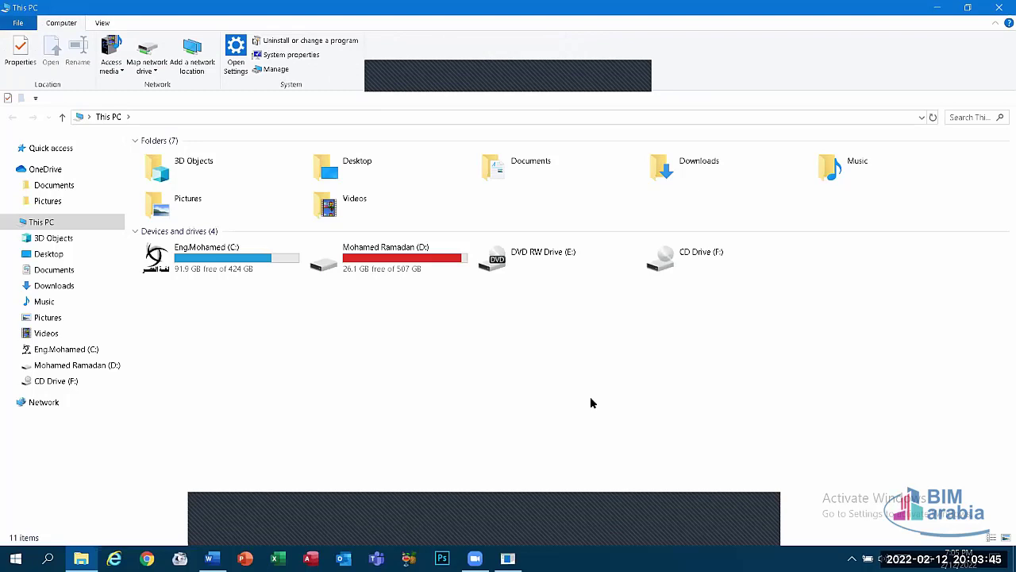
key("super+d")
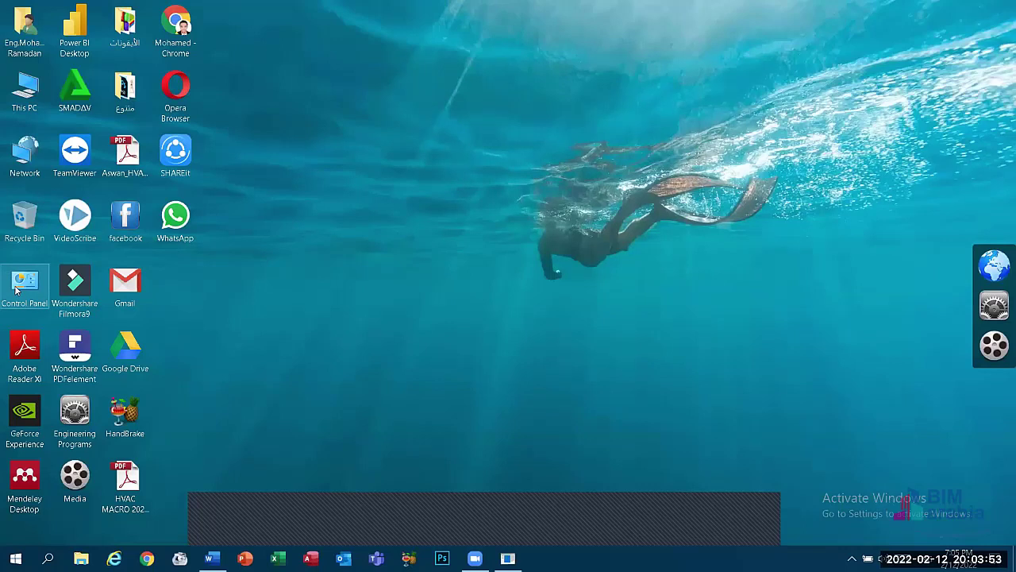
left_click(15, 558)
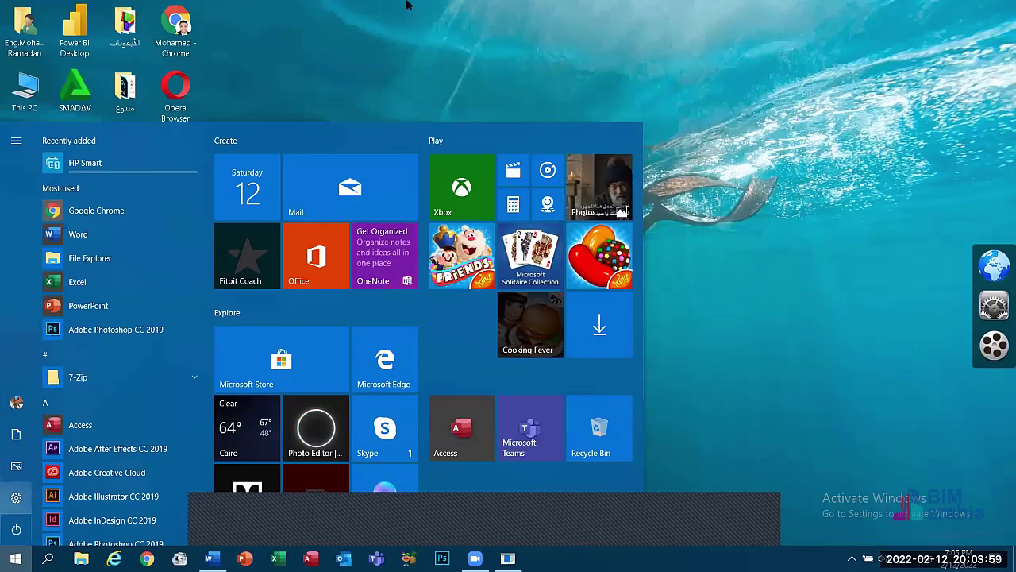
left_click(431, 29)
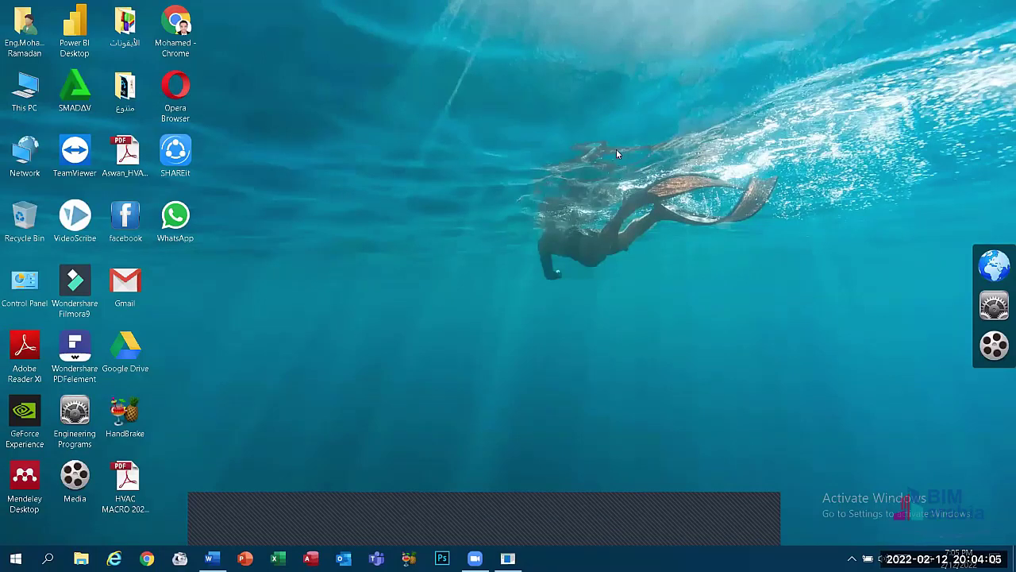
- Open drive D from This PC to view its contents, and return to the desktop
double_click(24, 91)
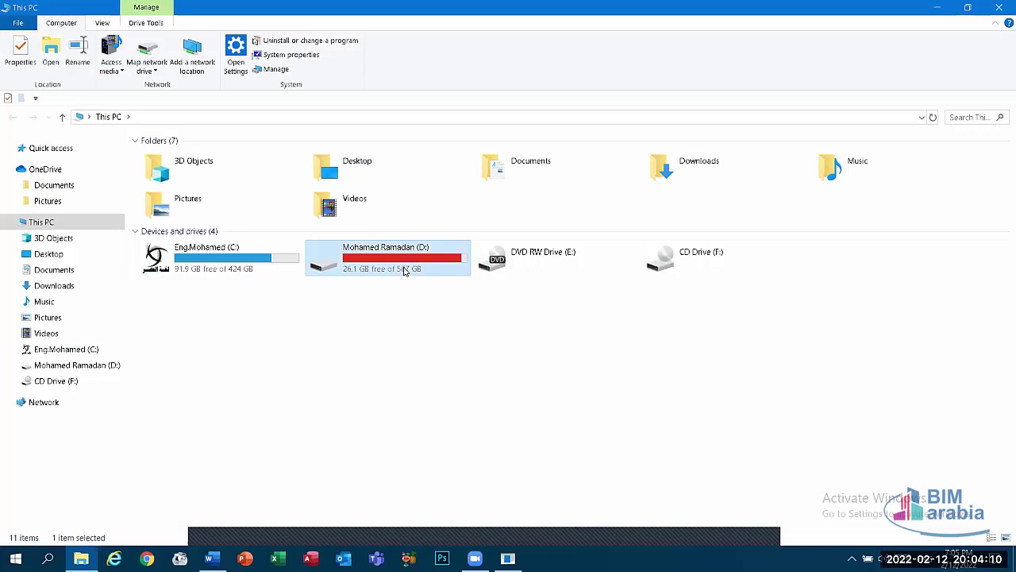
double_click(403, 271)
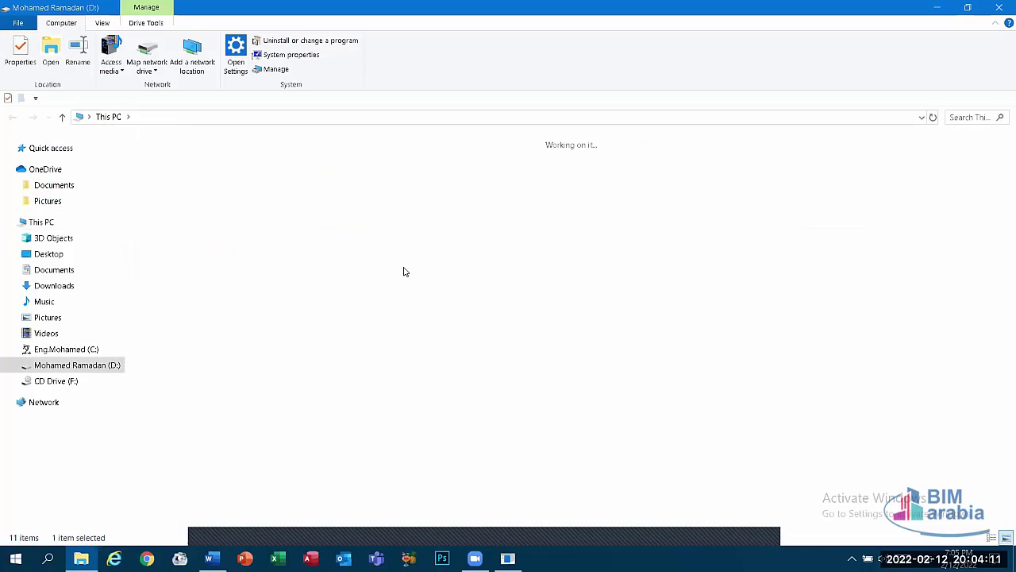
key("super+d")
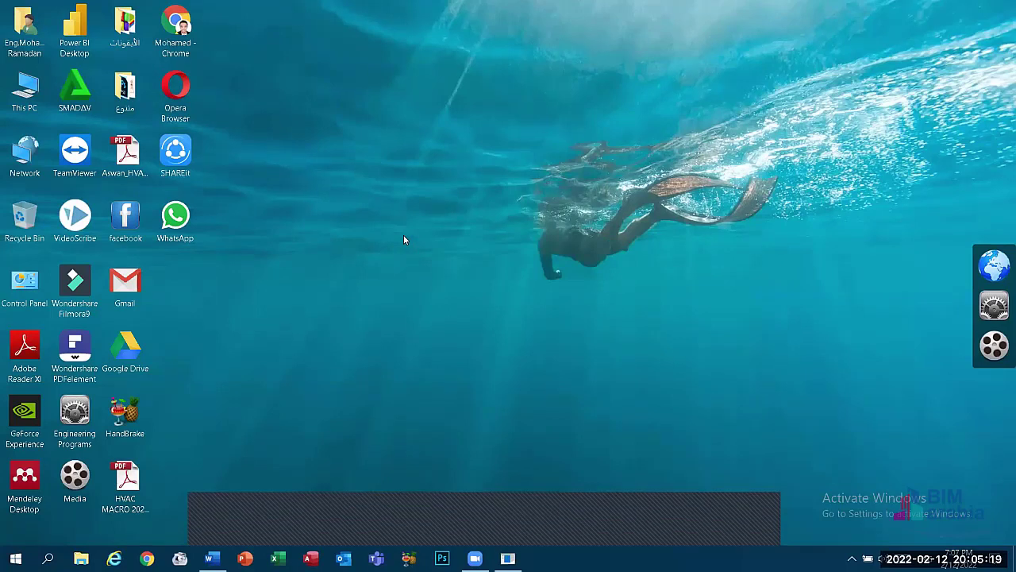
left_click(480, 526)
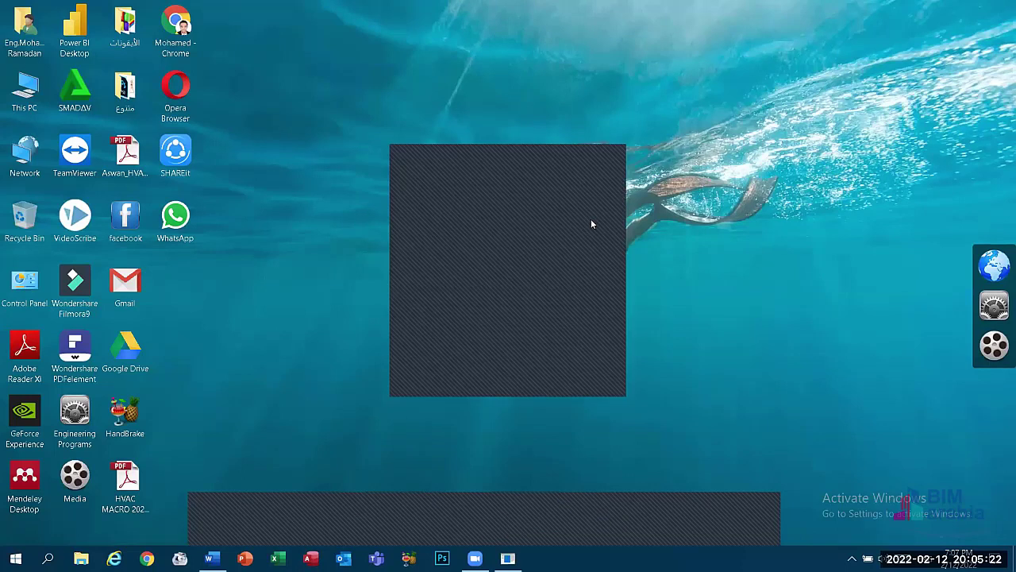
left_click(613, 158)
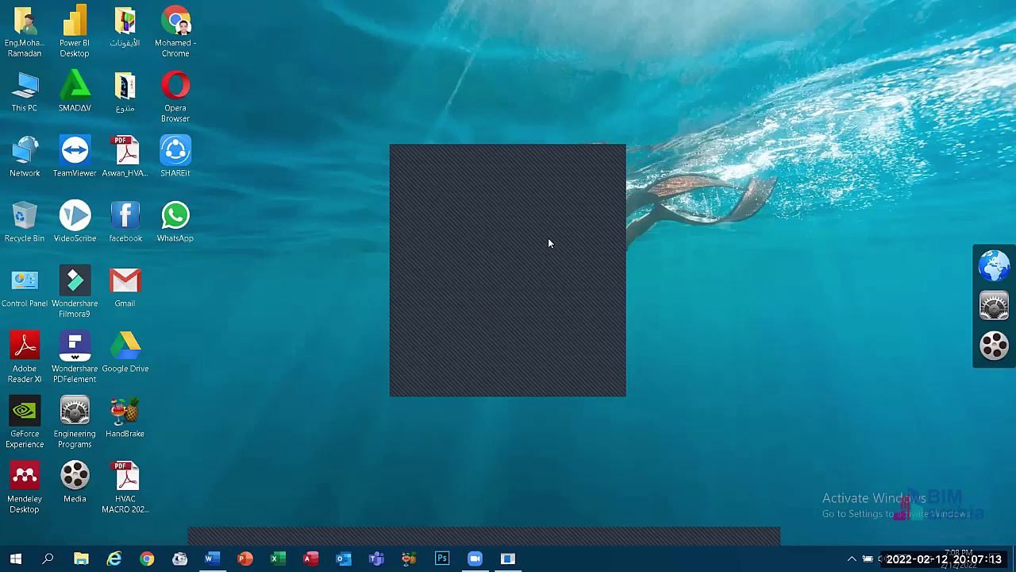
left_click(602, 157)
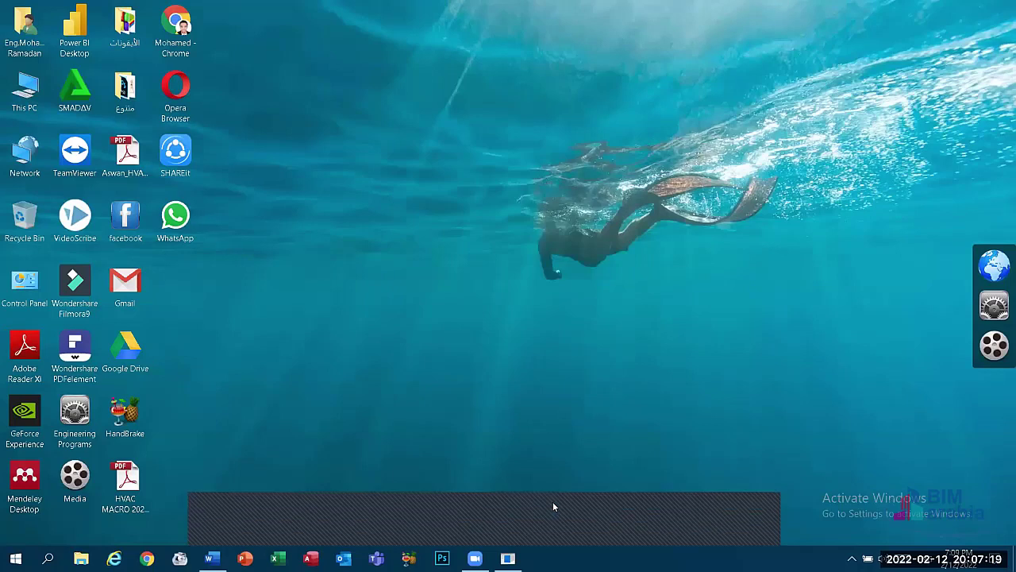